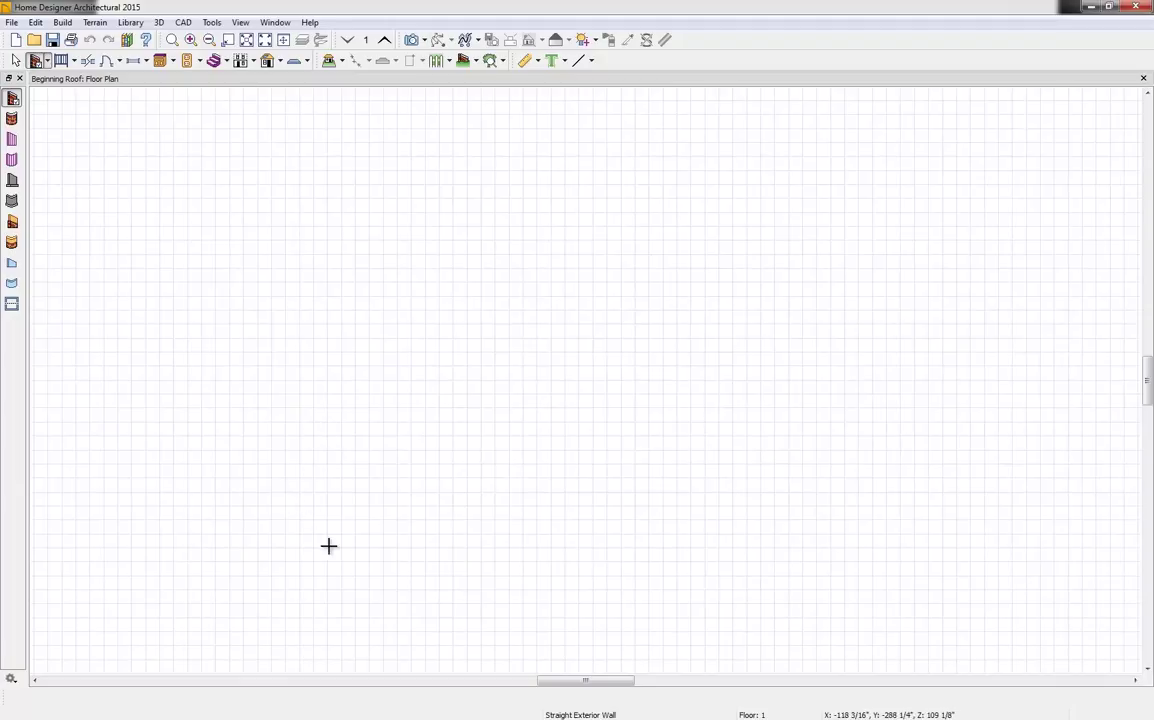
Draw a closed rectangle of straight exterior walls measuring about 31'-10" by 31'-5"
mouse_move(335, 609)
left_mouse_down()
mouse_move(353, 170)
mouse_move(605, 193)
mouse_move(778, 176)
mouse_move(788, 607)
mouse_move(392, 623)
mouse_move(340, 612)
left_mouse_up()
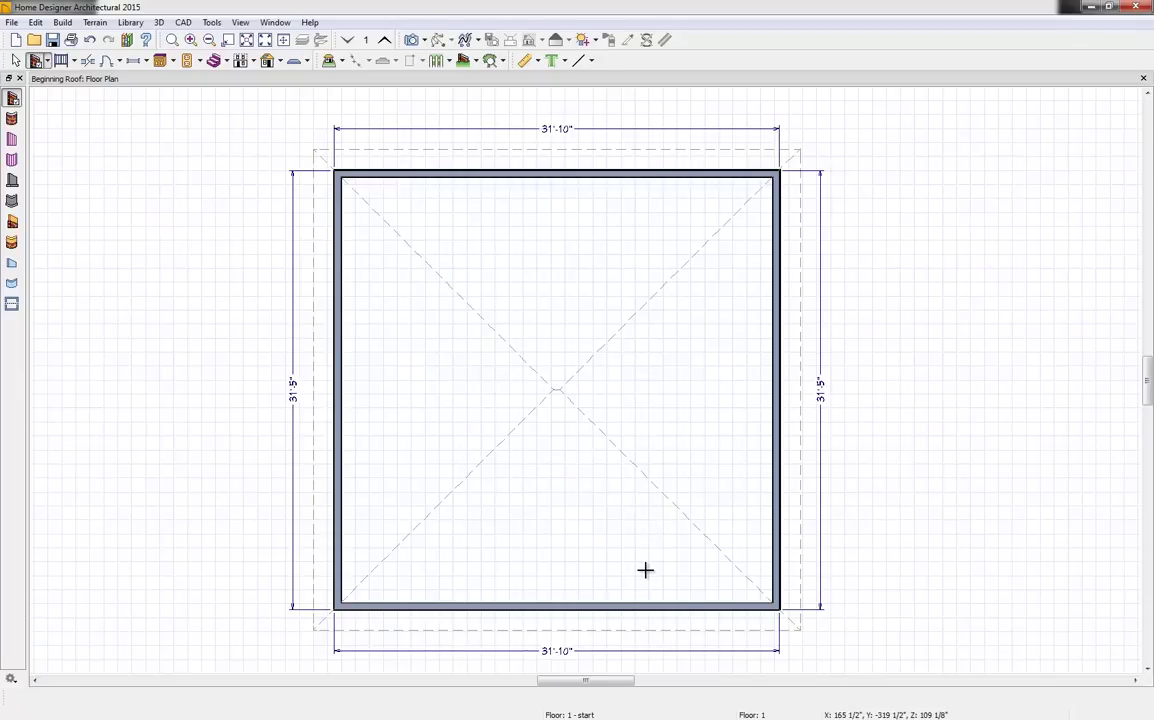
scroll(644, 575, "down", 1)
middle_click_drag(644, 590, 621, 477)
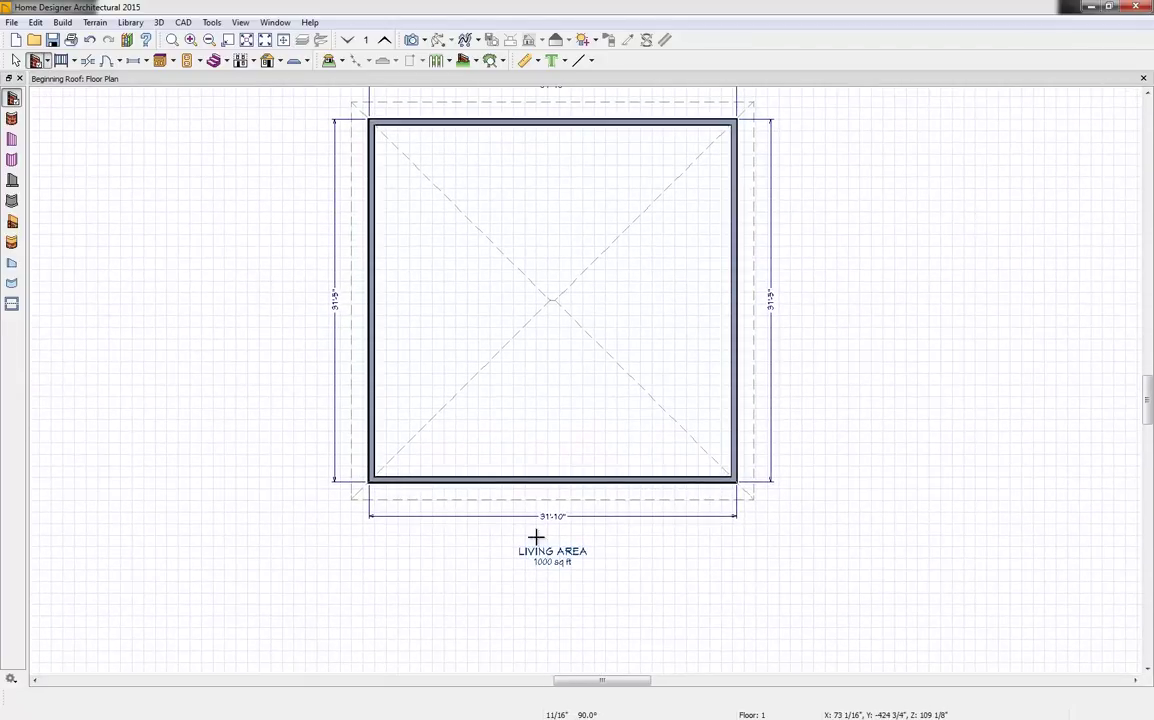
middle_click_drag(509, 405, 530, 468)
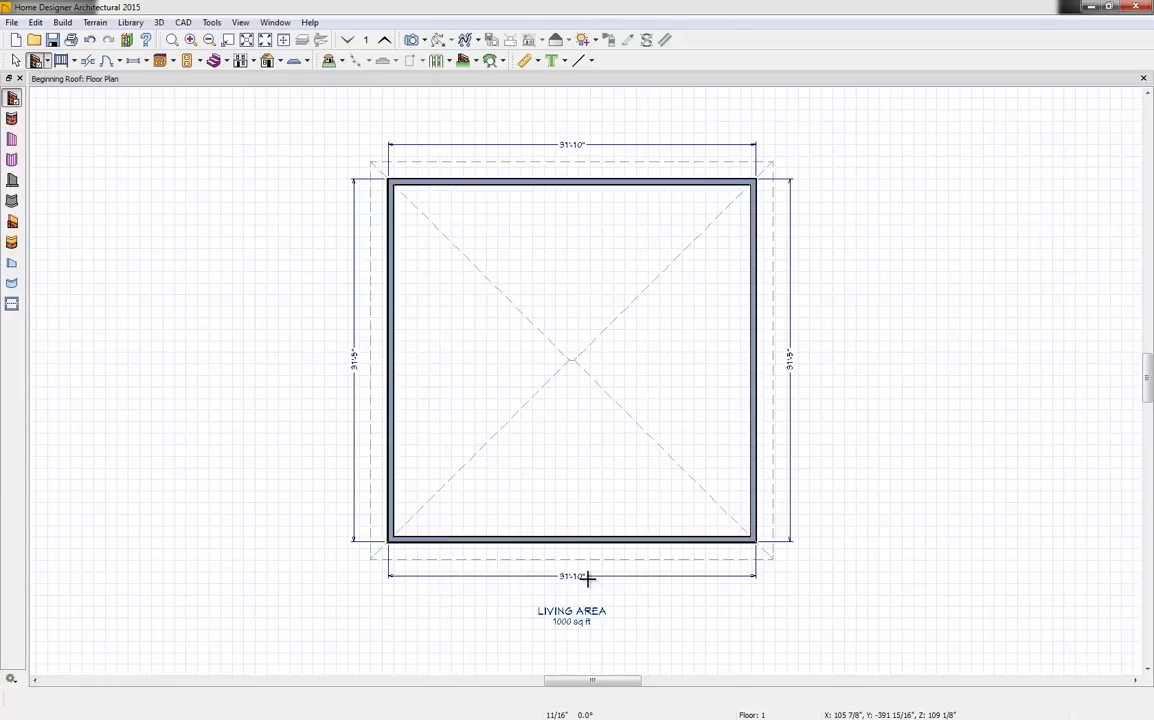
key("space")
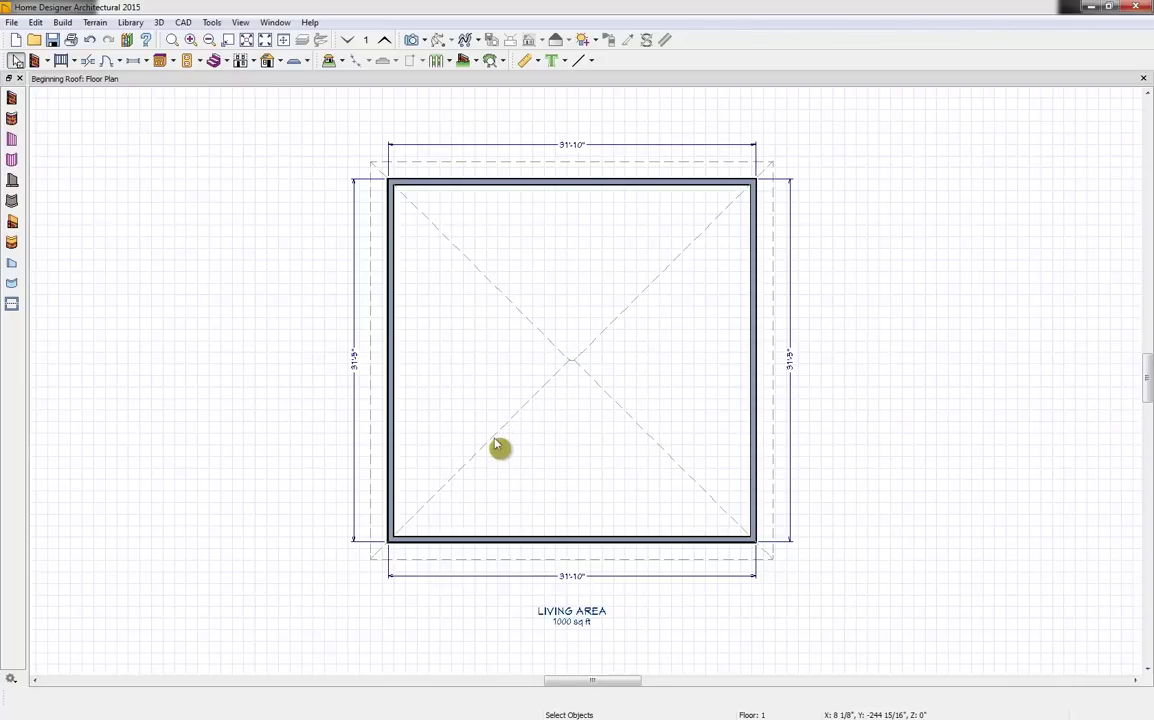
Create a Perspective Full Overview of the building and view its roof in 3D
left_click(424, 40)
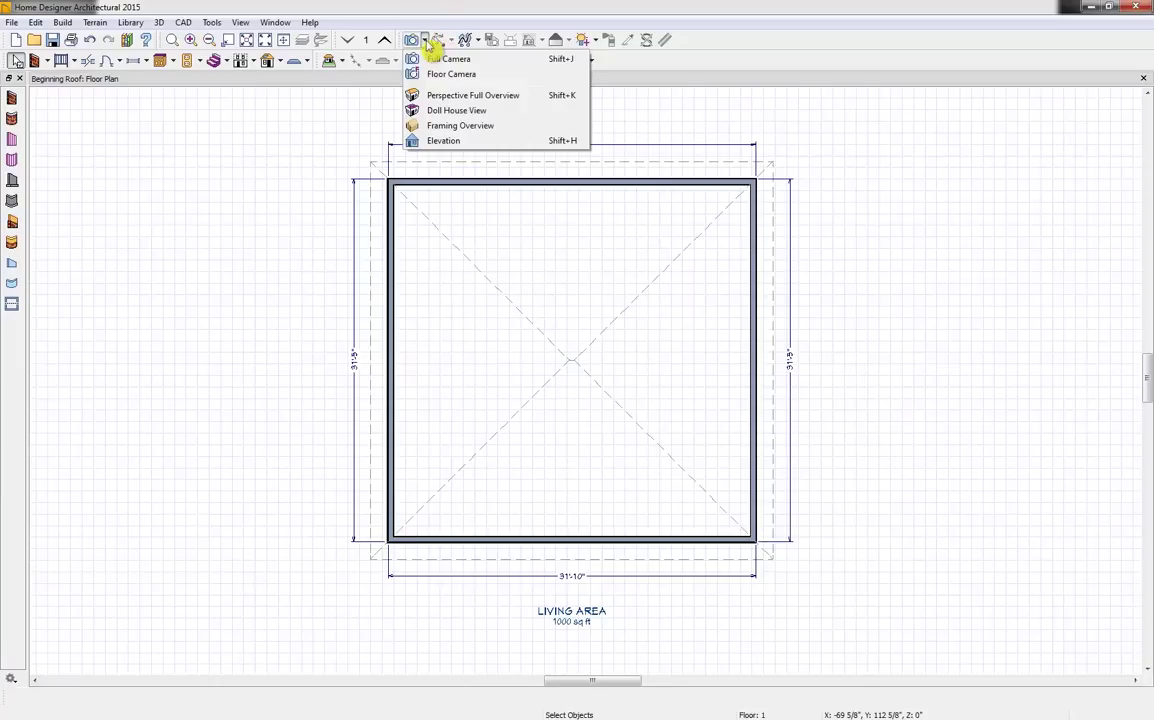
left_click(451, 97)
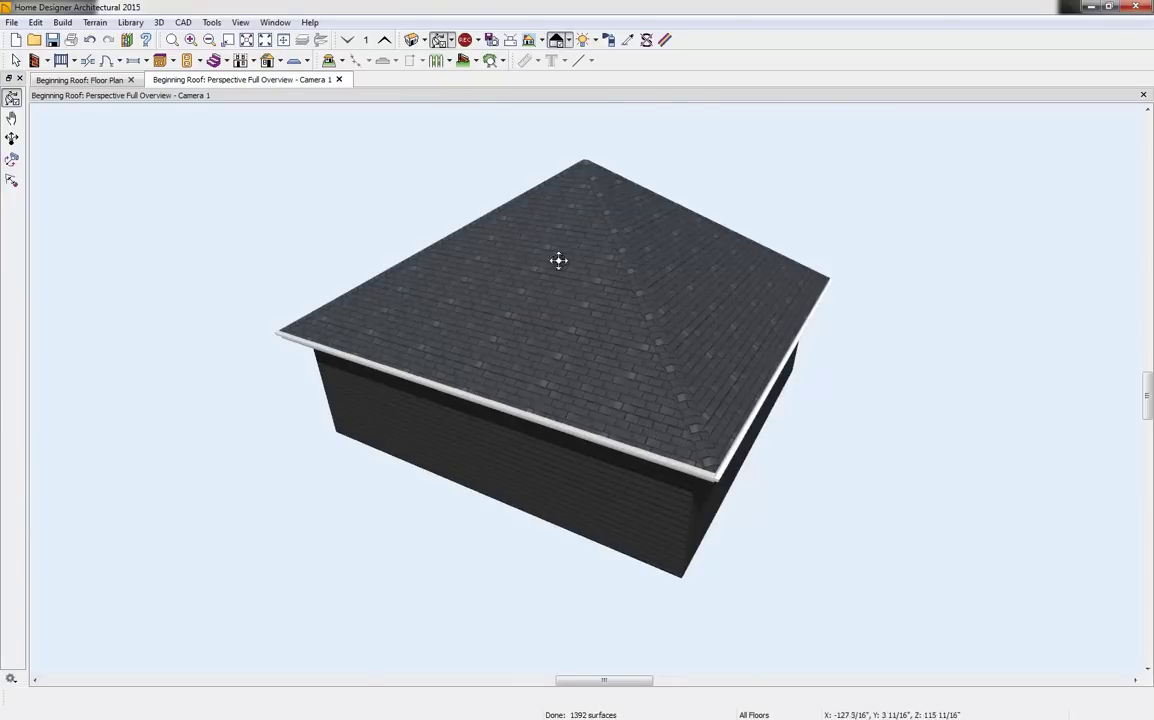
left_click_drag(590, 270, 580, 252)
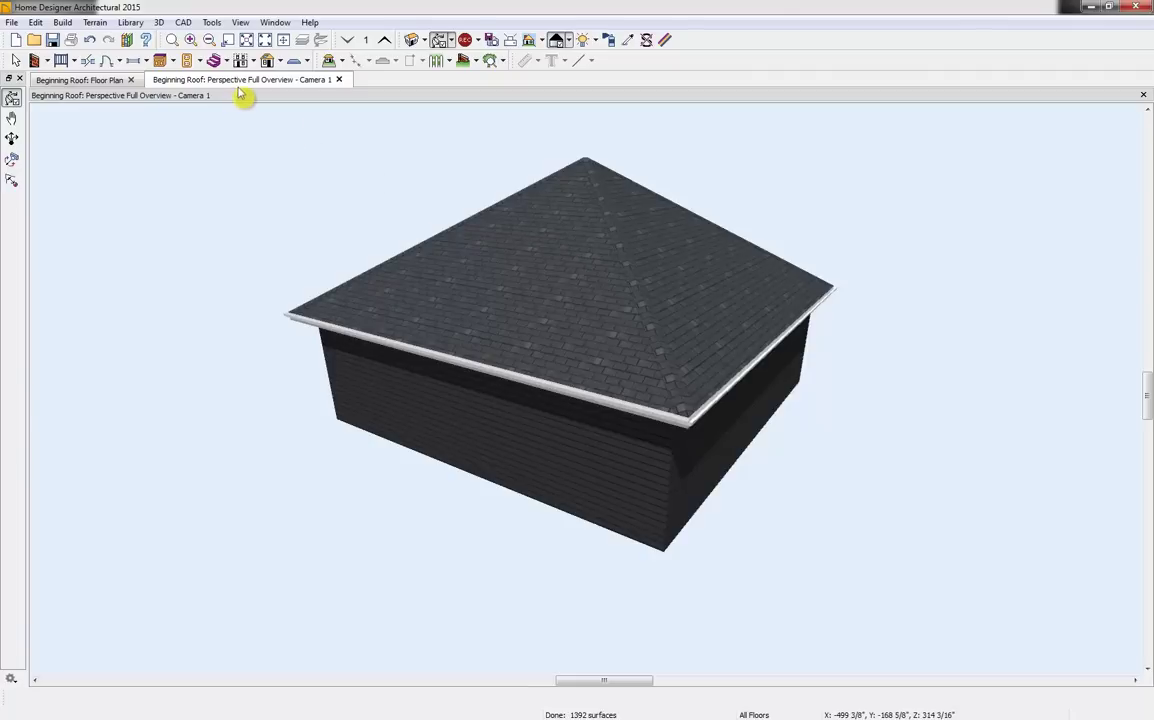
Arrange the 3D overview and the floor plan side by side, with the building enlarged and centred in the plan
left_click_drag(250, 82, 187, 126)
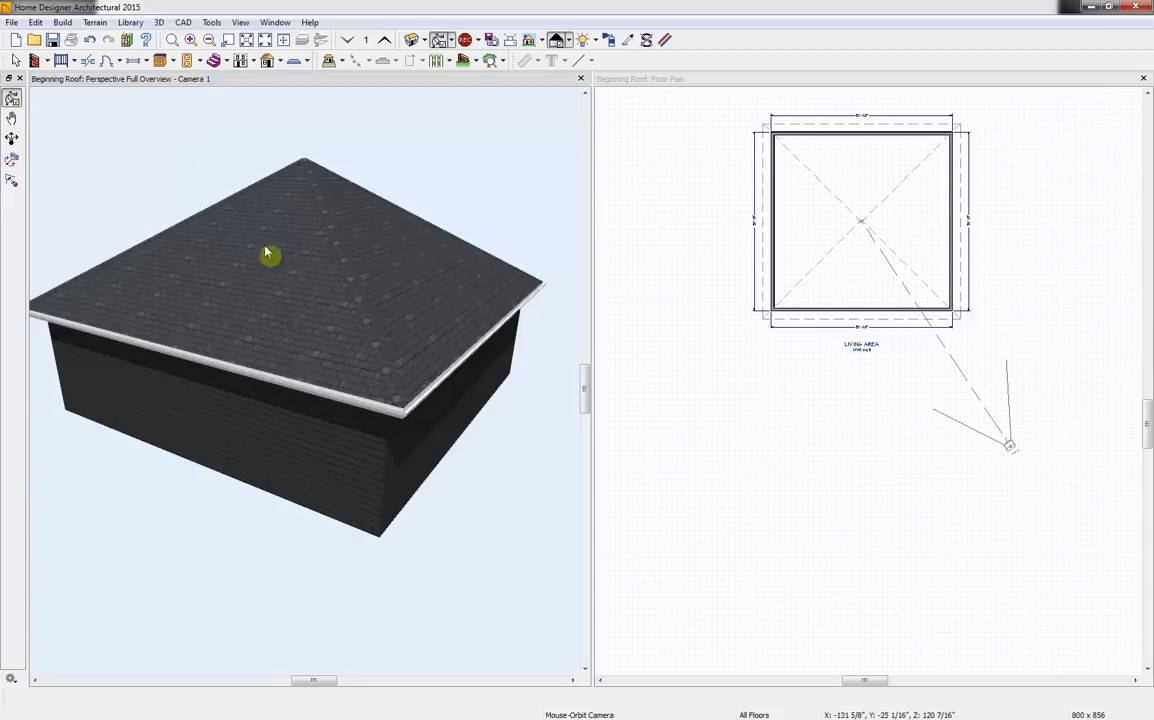
middle_click_drag(914, 188, 921, 279)
scroll(921, 279, "up", 4)
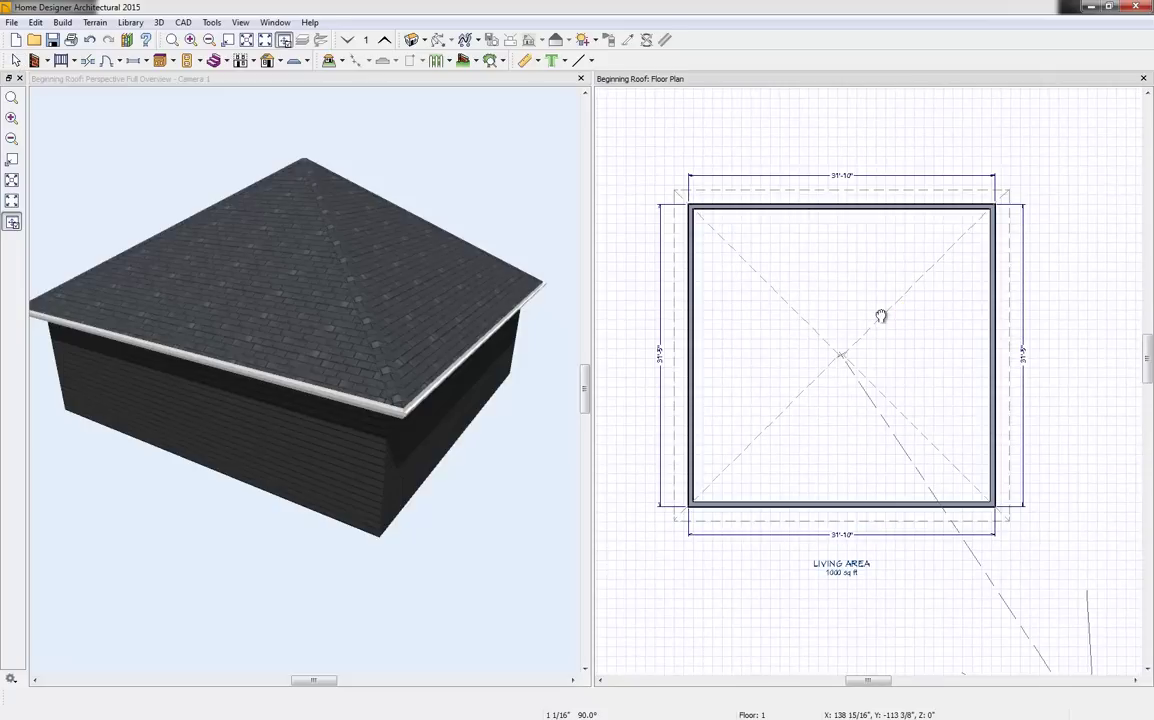
scroll(906, 312, "up", 2)
scroll(906, 313, "up", 1)
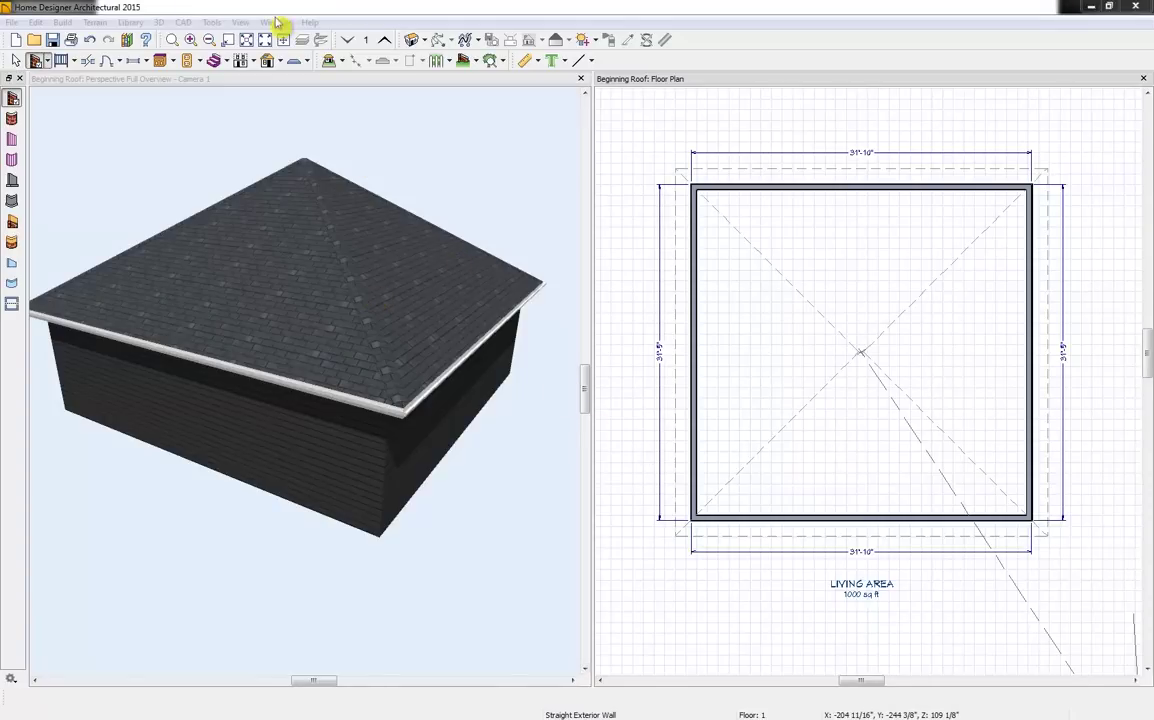
Review the pitch, alcove size and overhang specifications in the Build Roof settings without changing them
left_click(245, 60)
left_click(285, 94)
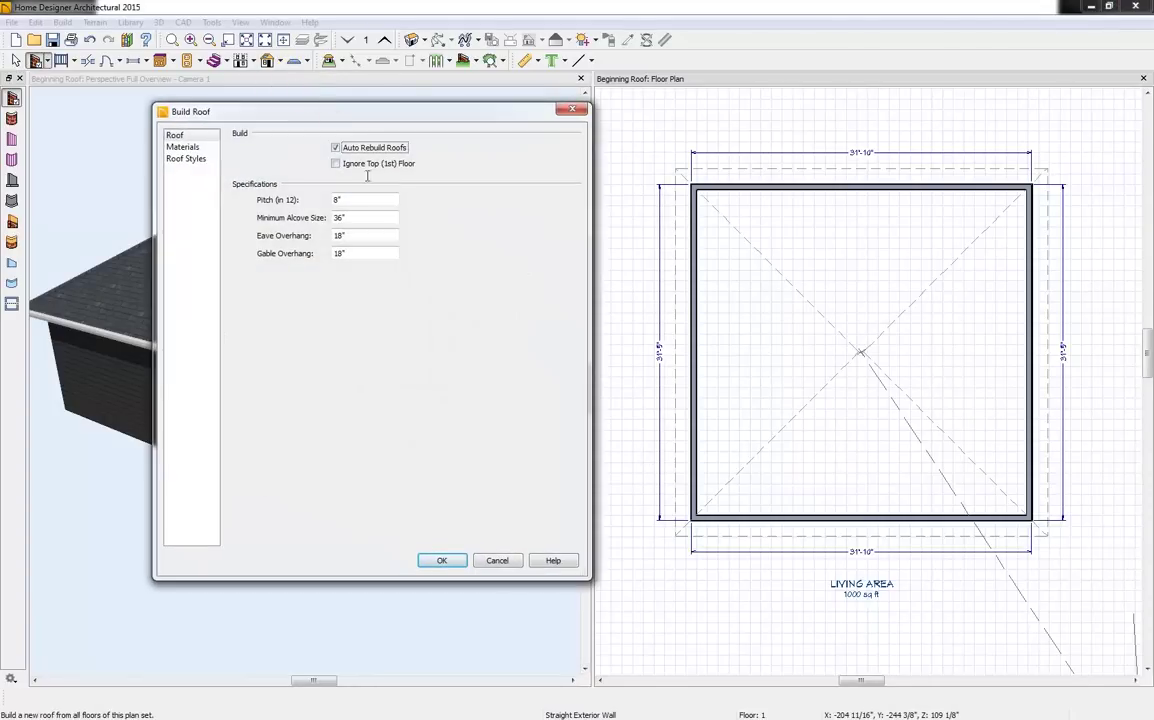
left_click(571, 109)
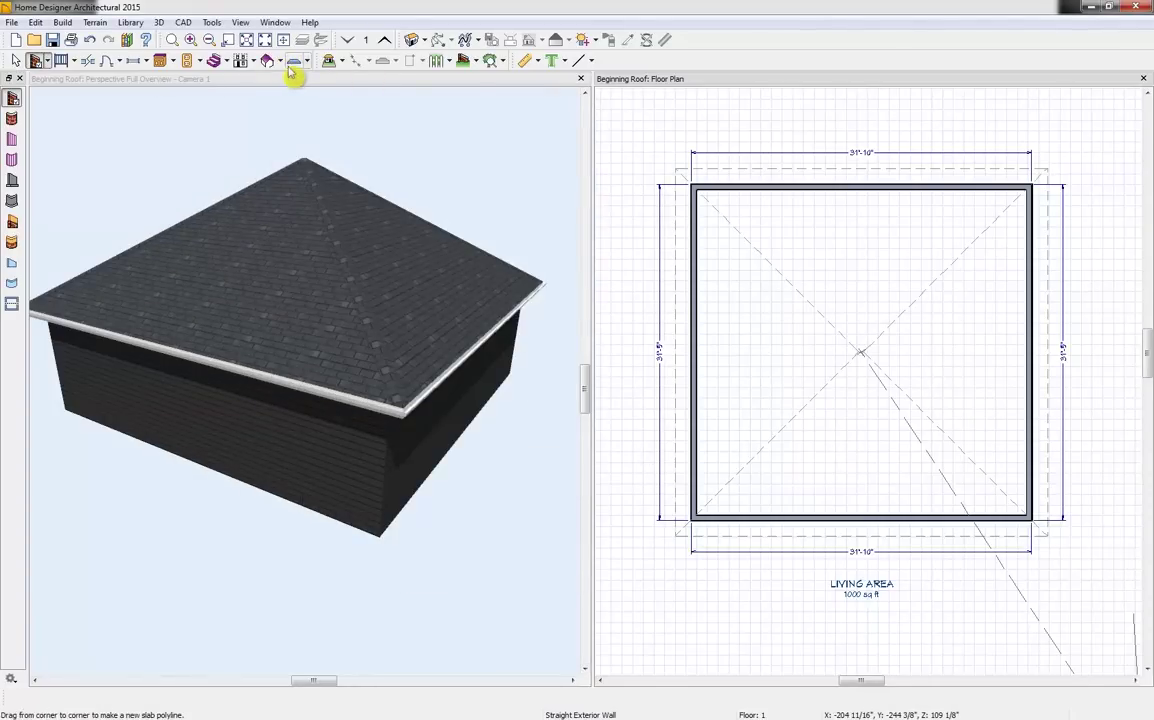
left_click(281, 62)
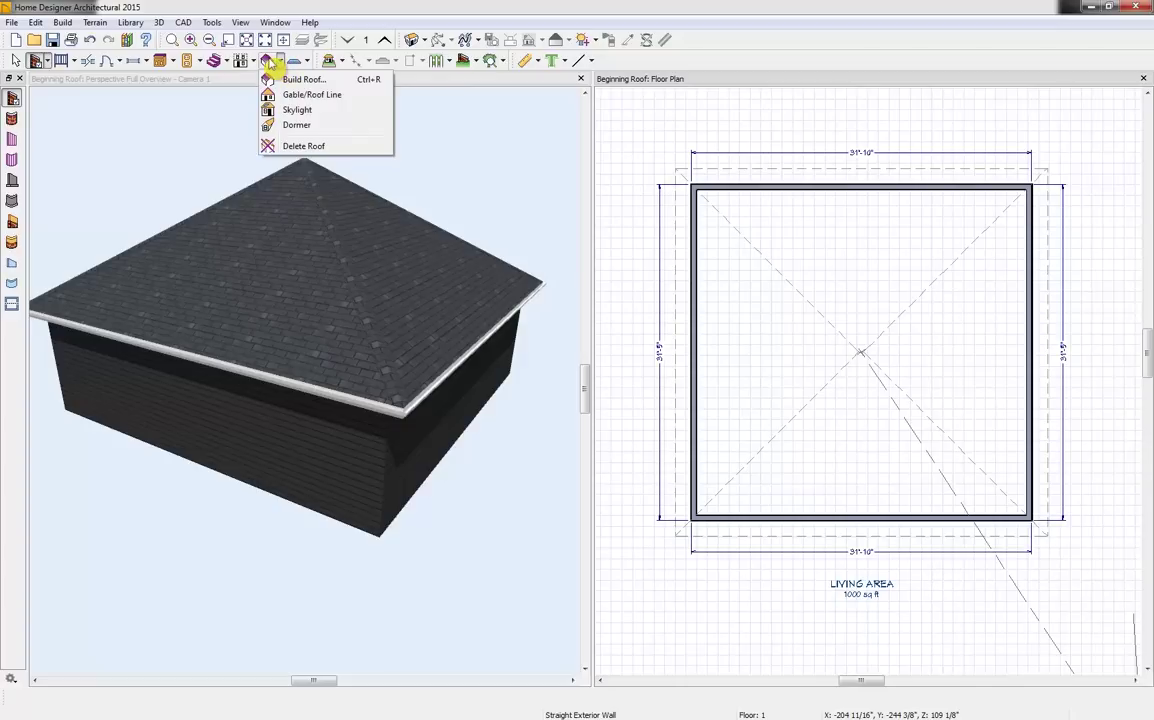
left_click(312, 86)
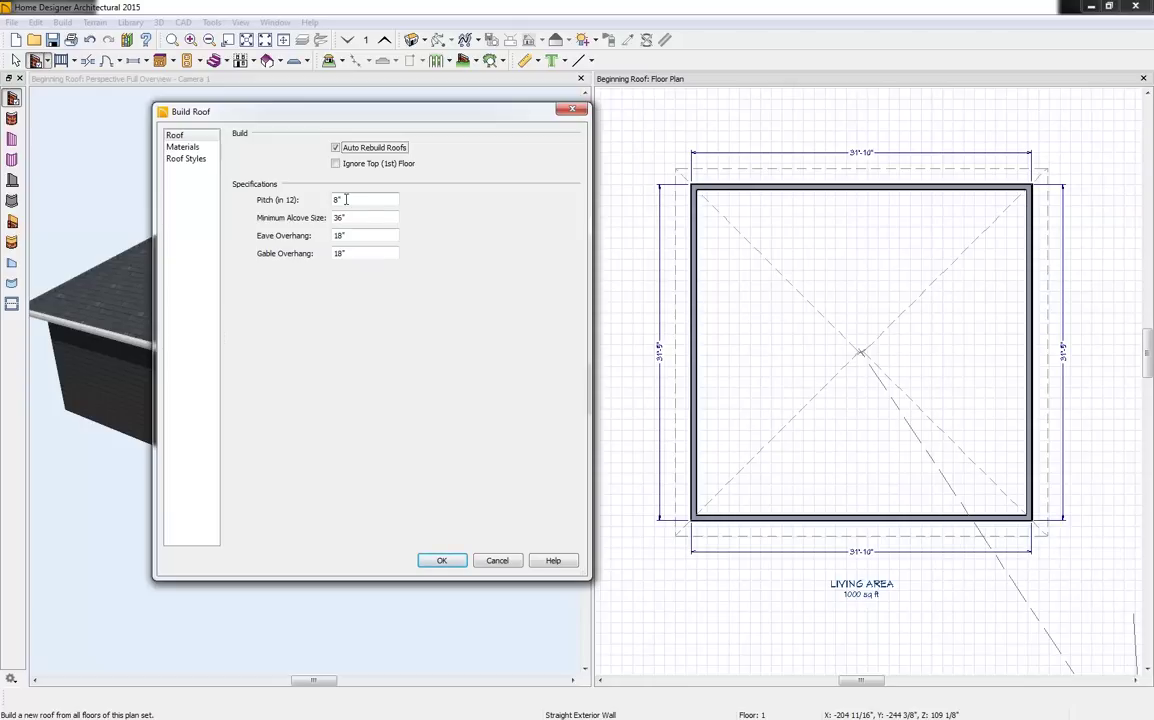
left_click(504, 560)
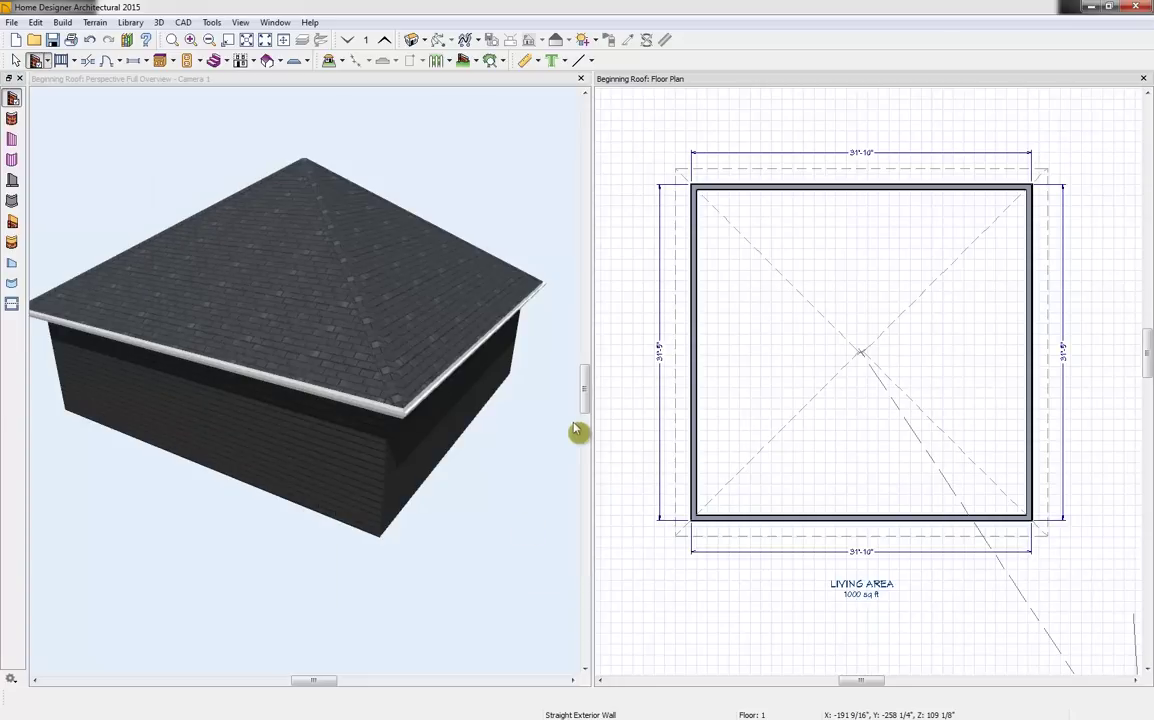
Create an elevation view of the front wall, examine the roof slope at the eave and consult the roof pitch chart
left_click(424, 40)
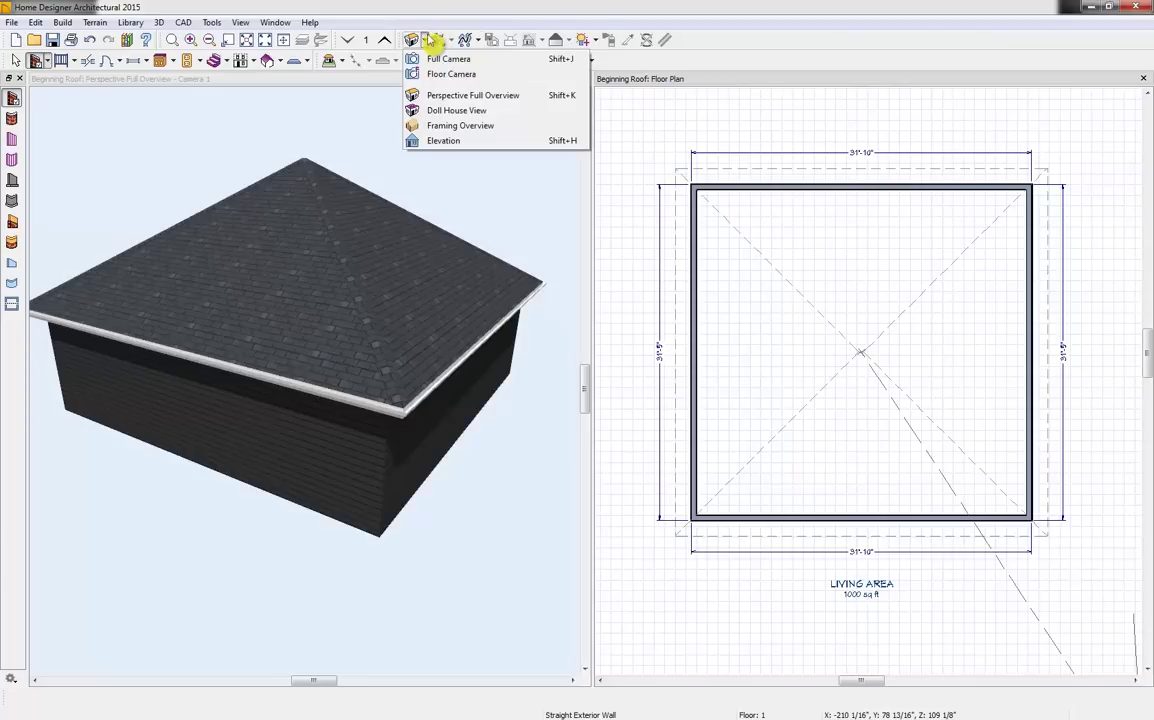
left_click(470, 141)
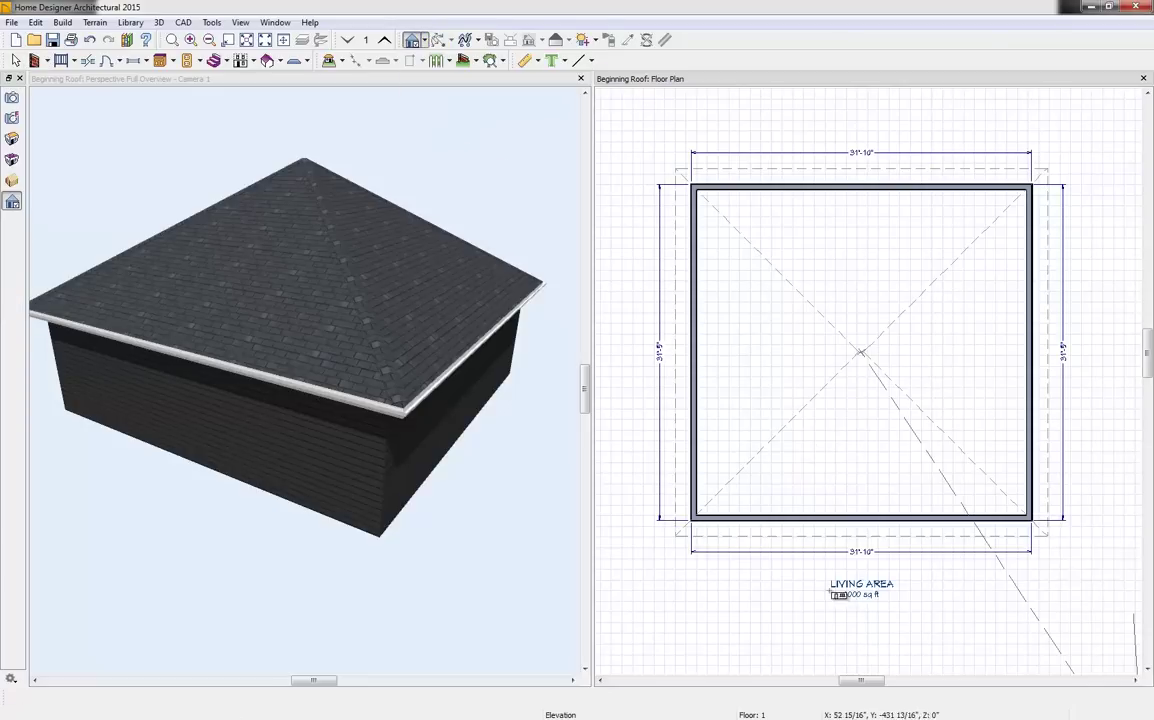
left_click_drag(861, 586, 867, 521)
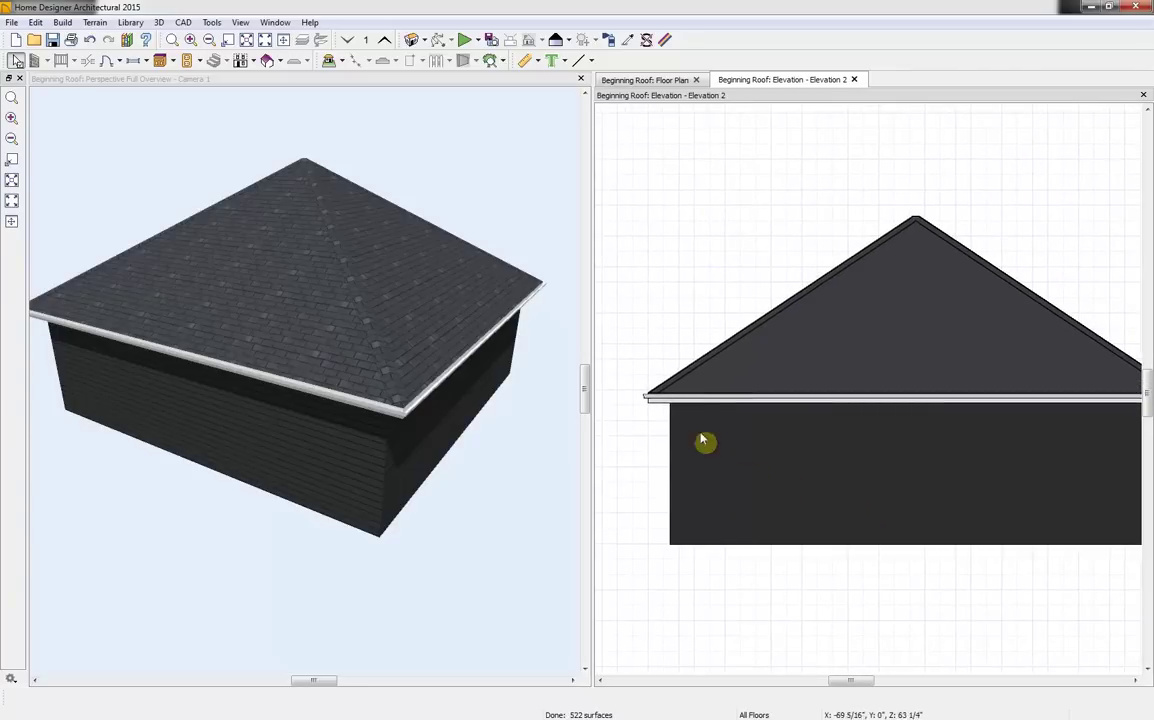
scroll(676, 393, "up", 2)
scroll(676, 393, "up", 1)
scroll(676, 393, "up", 1)
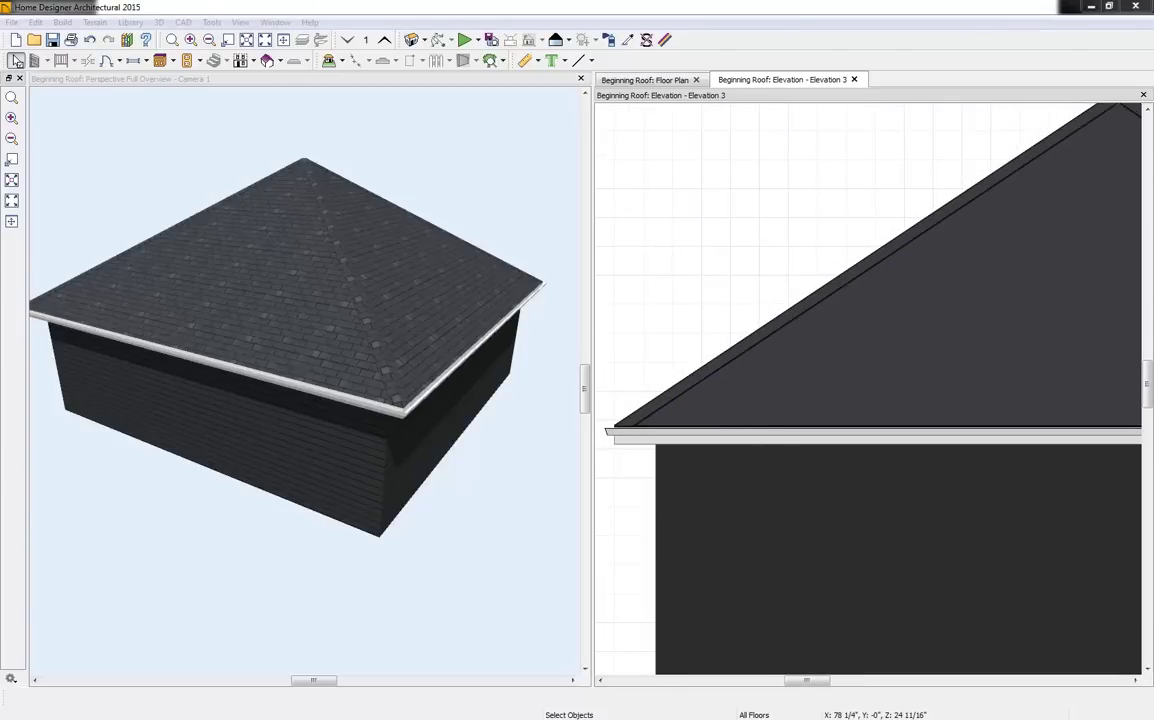
left_click_drag(1153, 212, 373, 170)
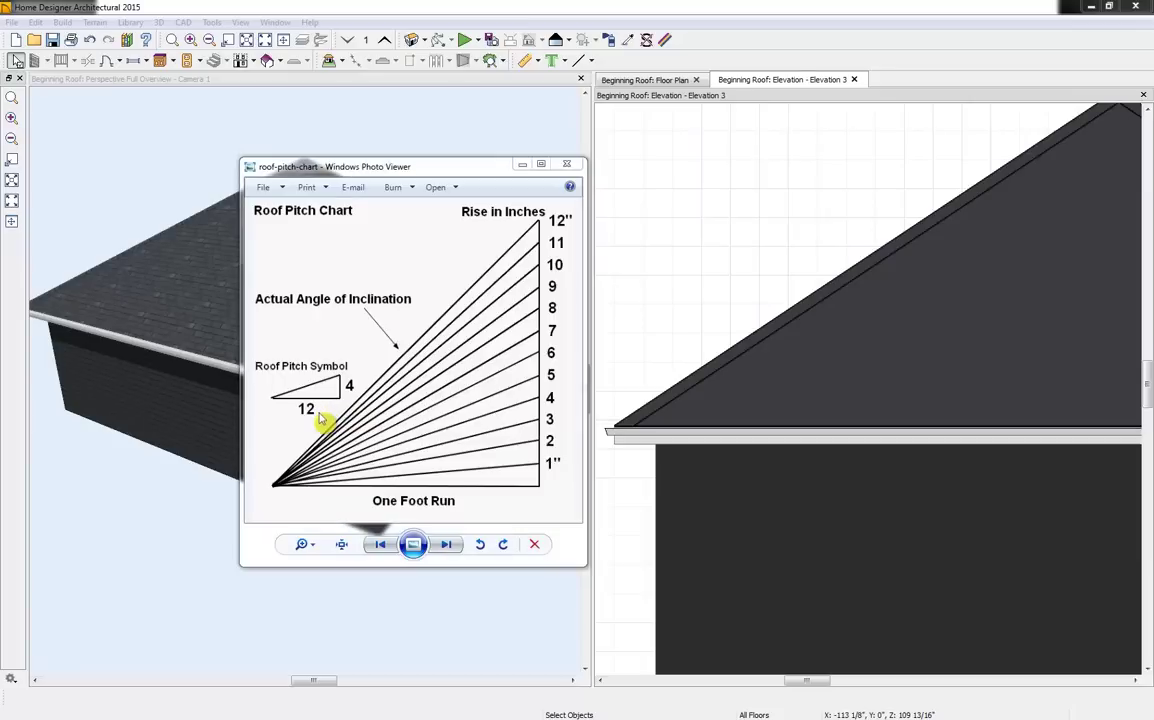
left_click(566, 164)
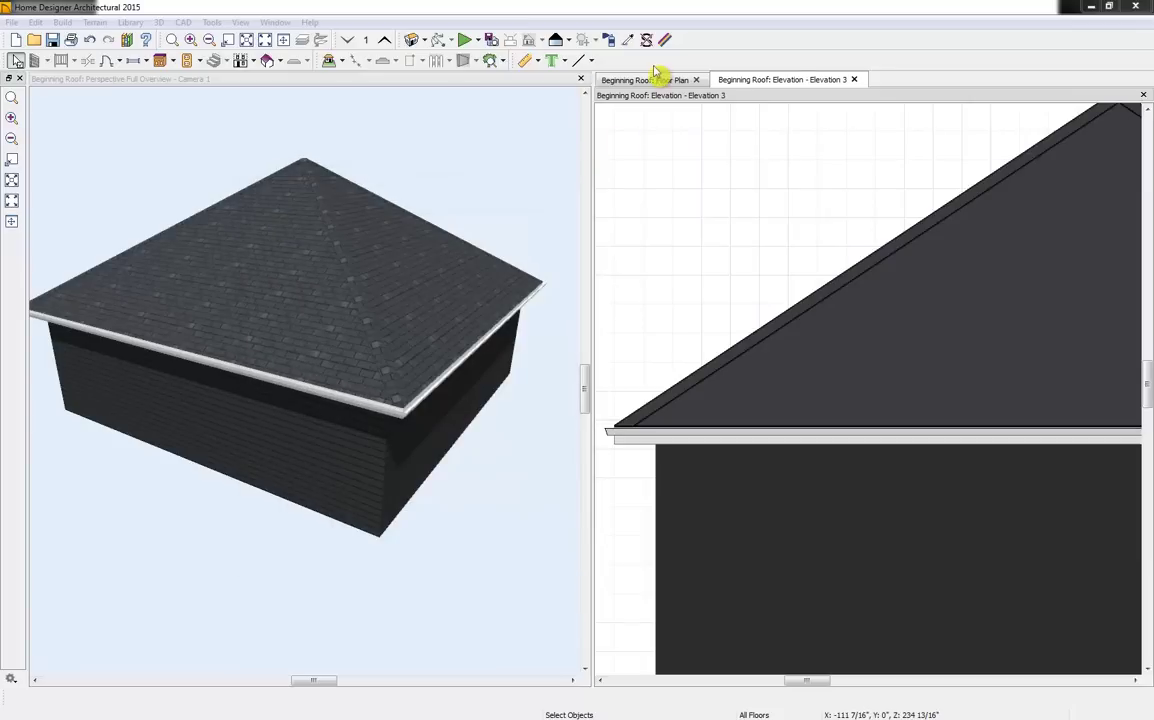
Rebuild the roof from the floor plan with a pitch of 12 in 12
left_click(662, 82)
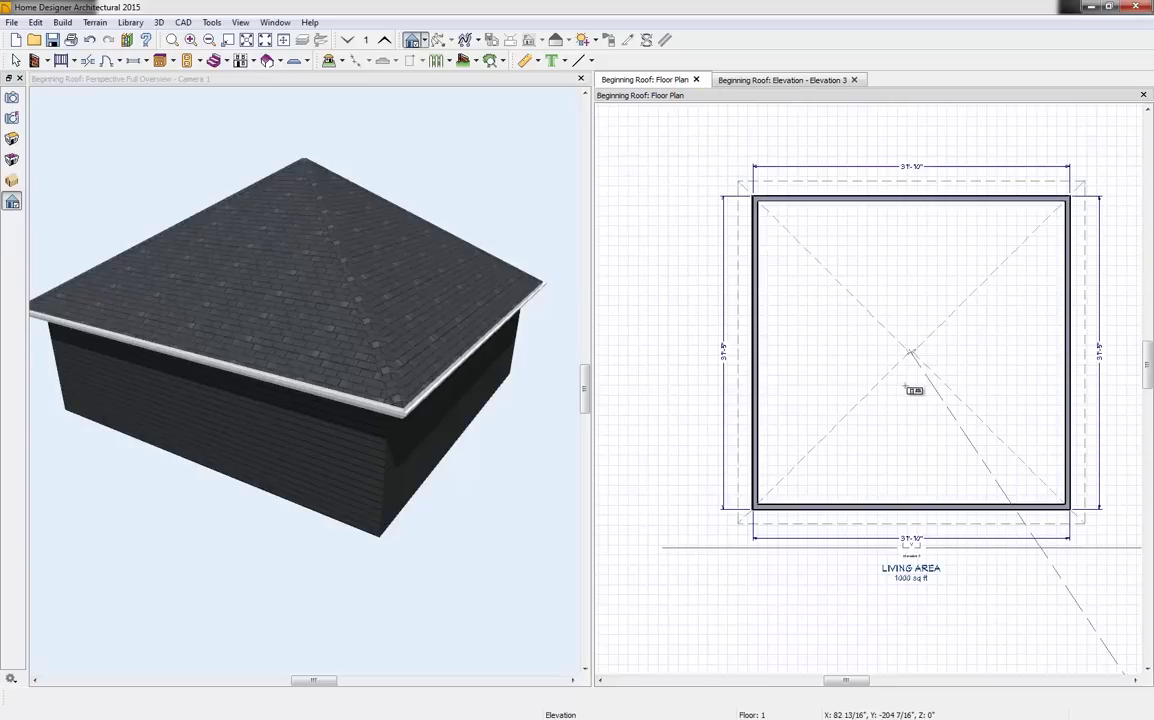
left_click(265, 63)
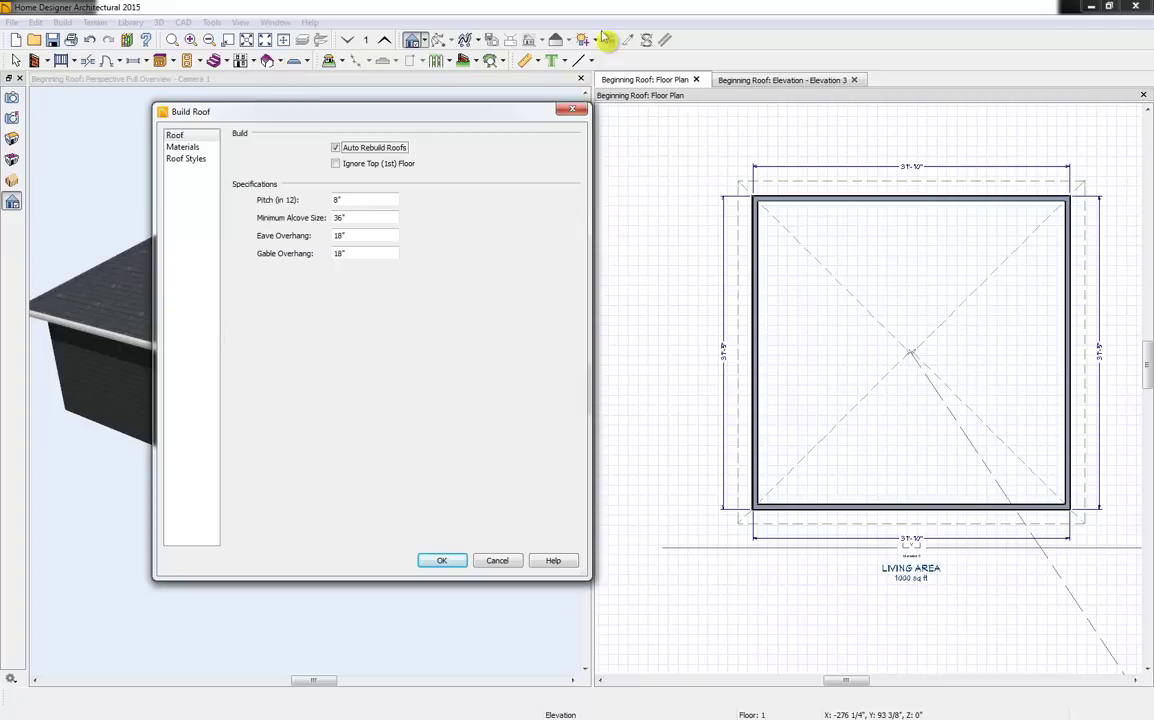
double_click(376, 200)
type("12")
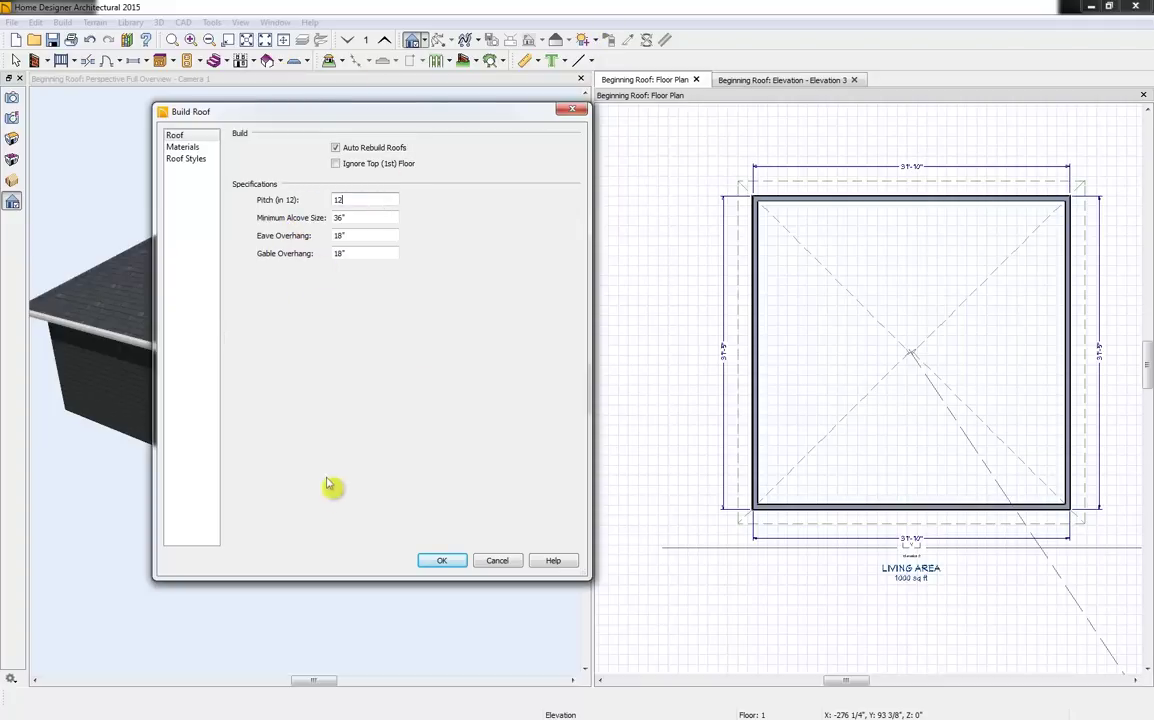
left_click(448, 562)
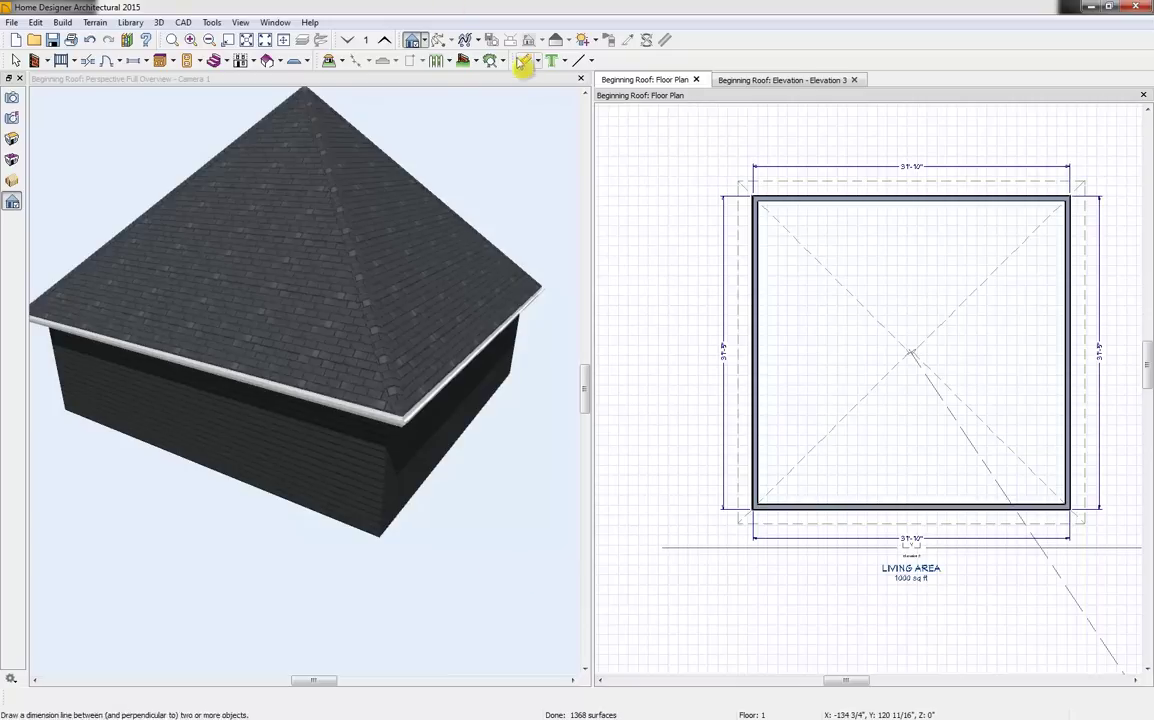
Examine the roof slope in the elevation, close that elevation and inspect the roof in the 3D overview
left_click(730, 84)
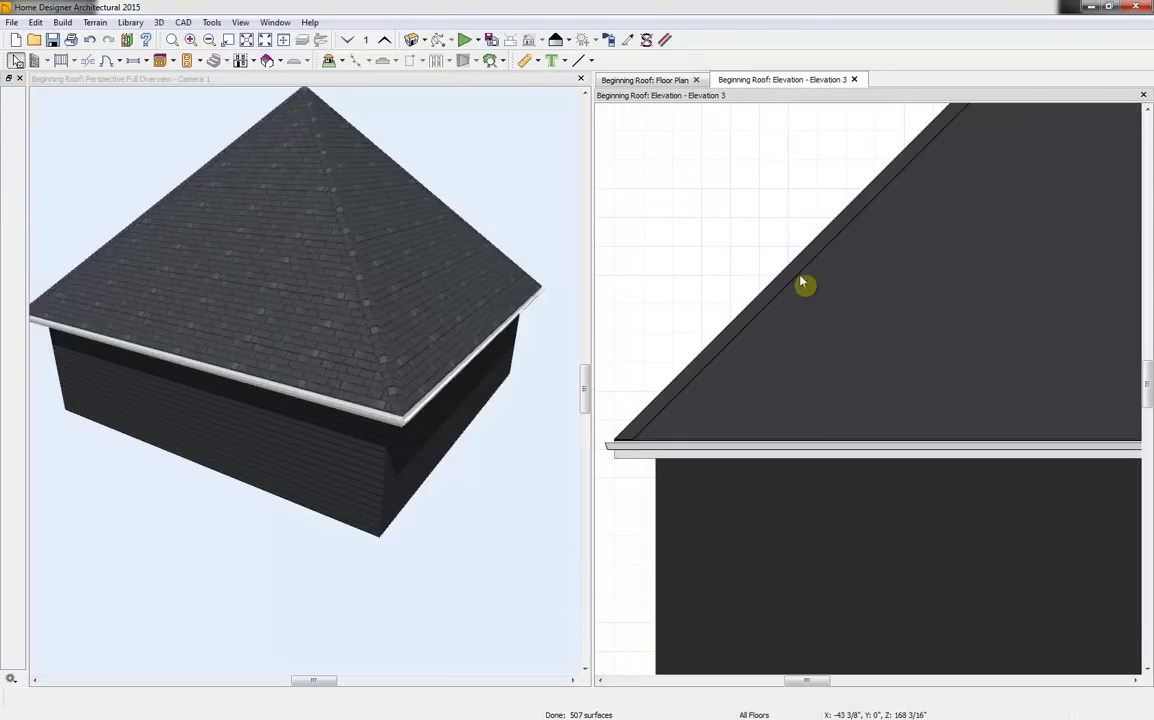
left_click(854, 80)
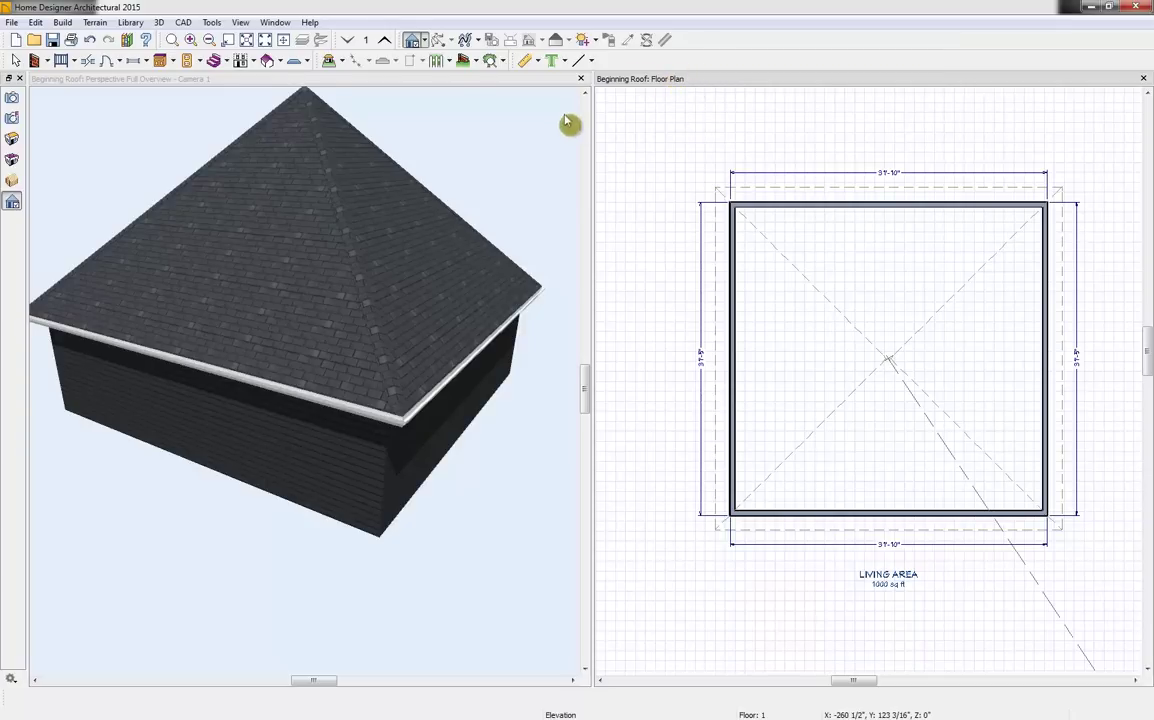
left_click(451, 90)
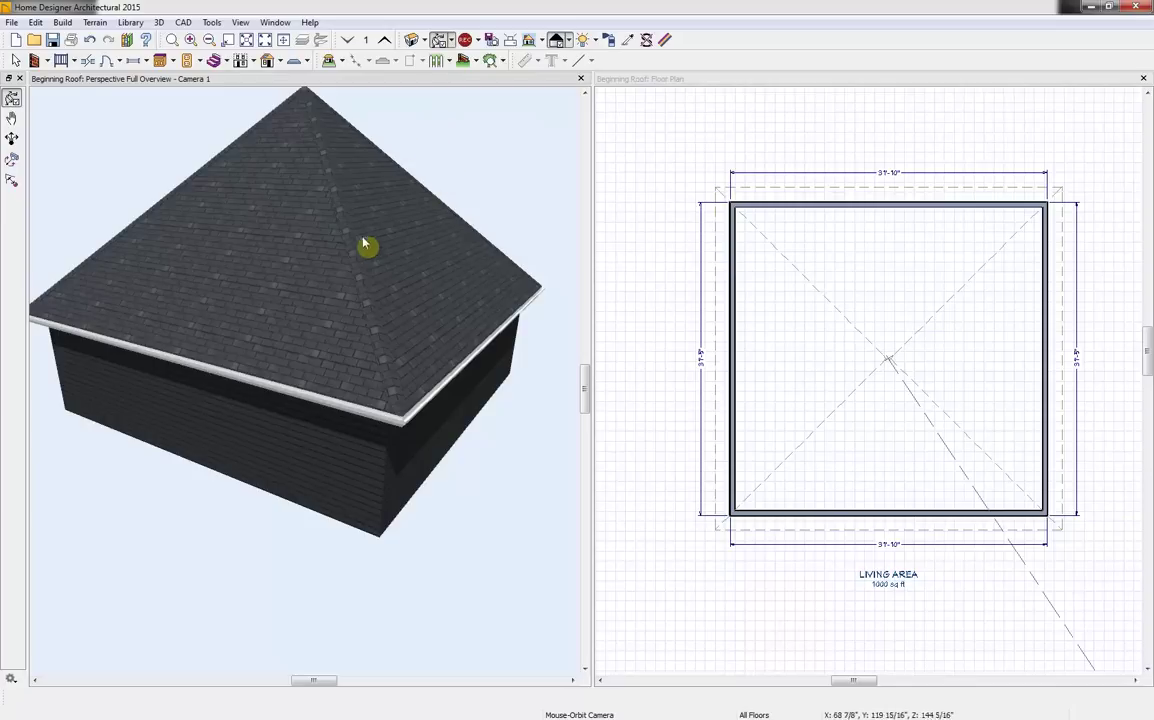
mouse_move(428, 222)
left_mouse_down()
mouse_move(391, 220)
mouse_move(438, 224)
left_mouse_up()
left_click(675, 88)
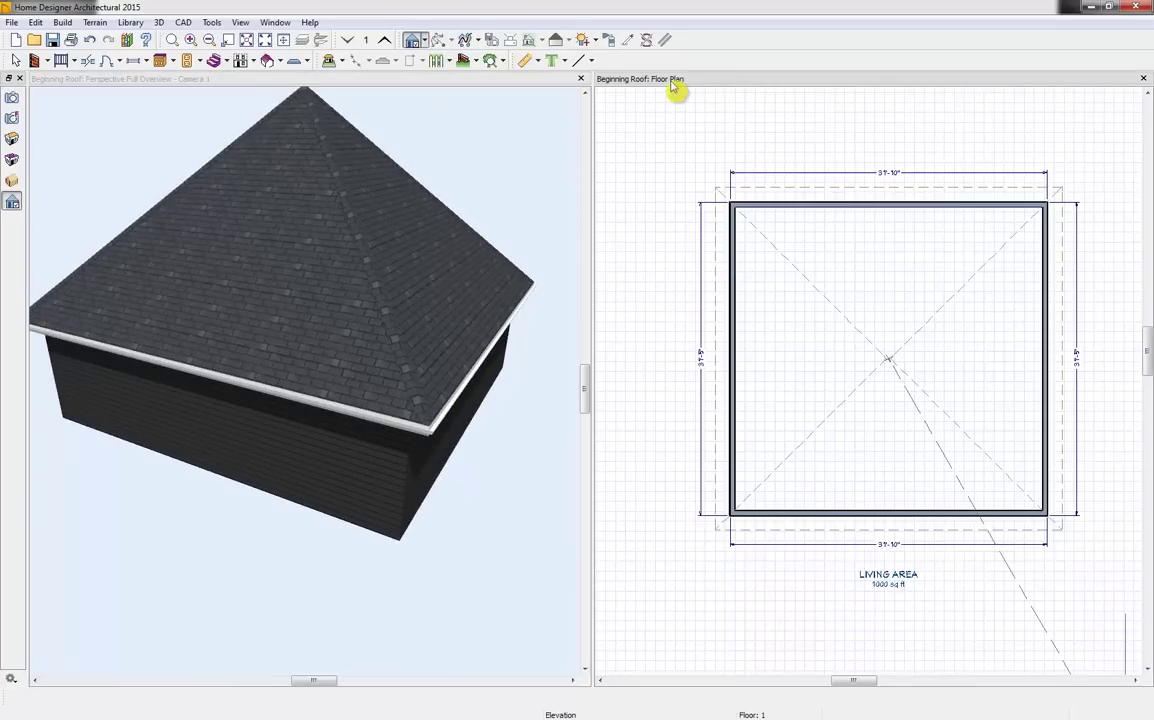
Set the length of the building's left wall in the floor plan to 30'
left_click(735, 370)
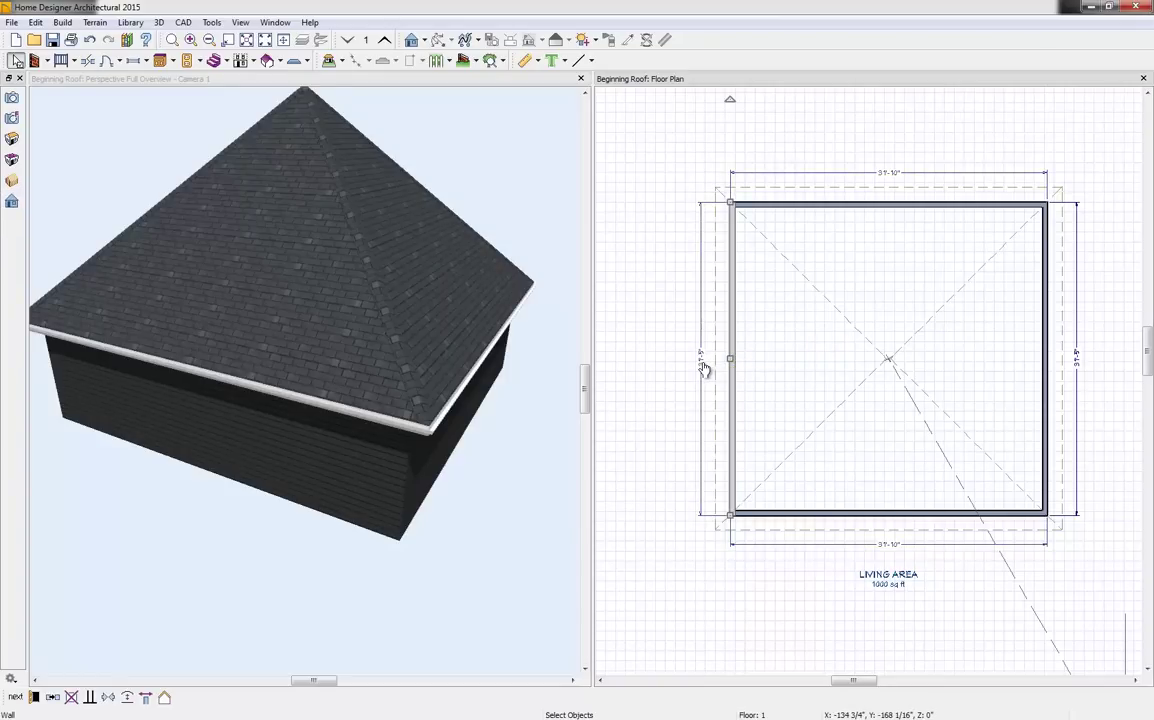
left_click(703, 368)
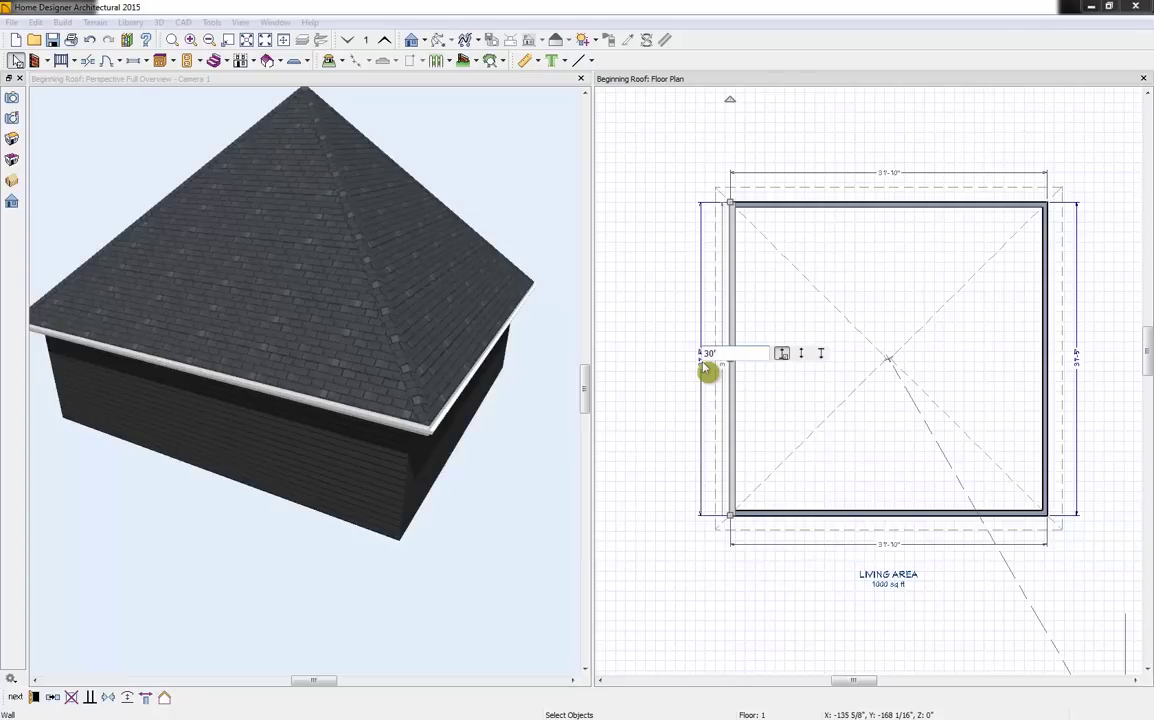
type("30'")
left_click(707, 370)
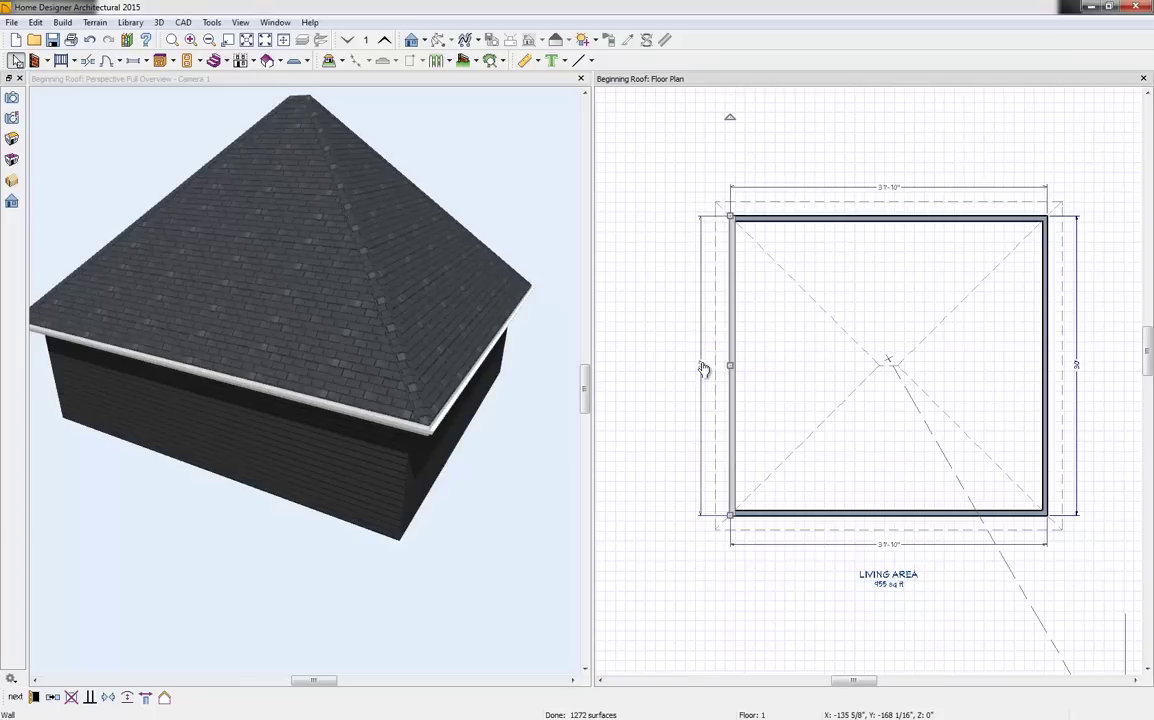
Set the building's width to 20' by moving the selected left wall, keeping the plan centred
left_click(881, 196)
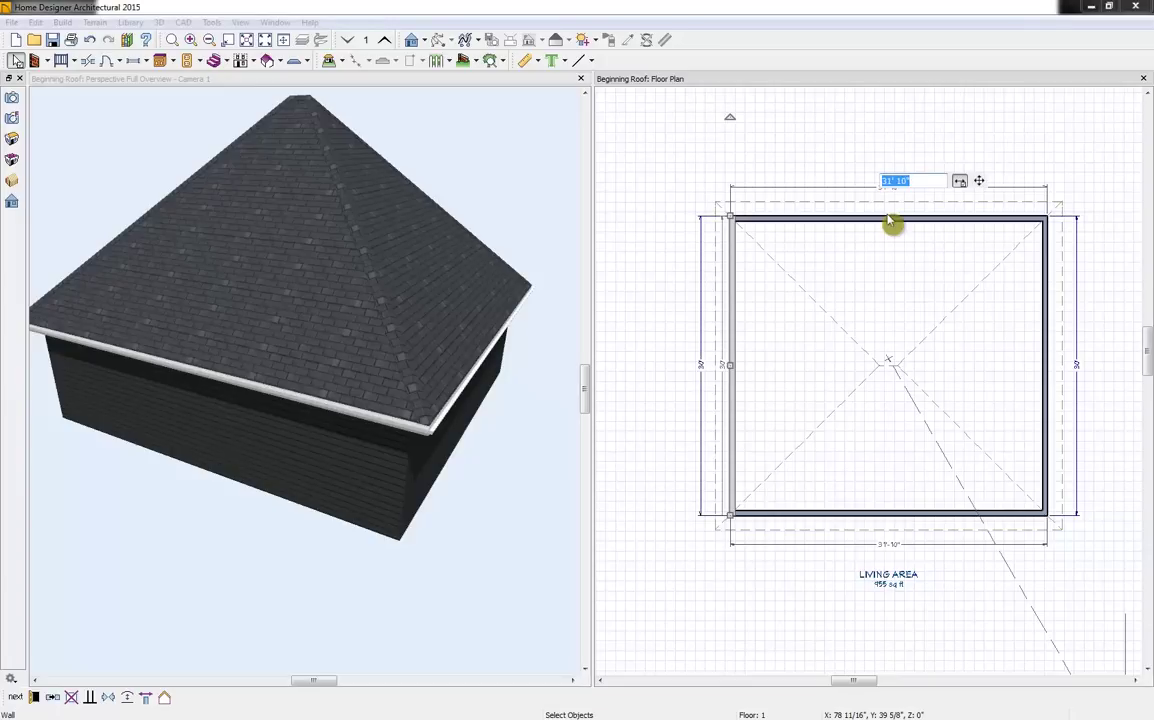
type("20")
key("Return")
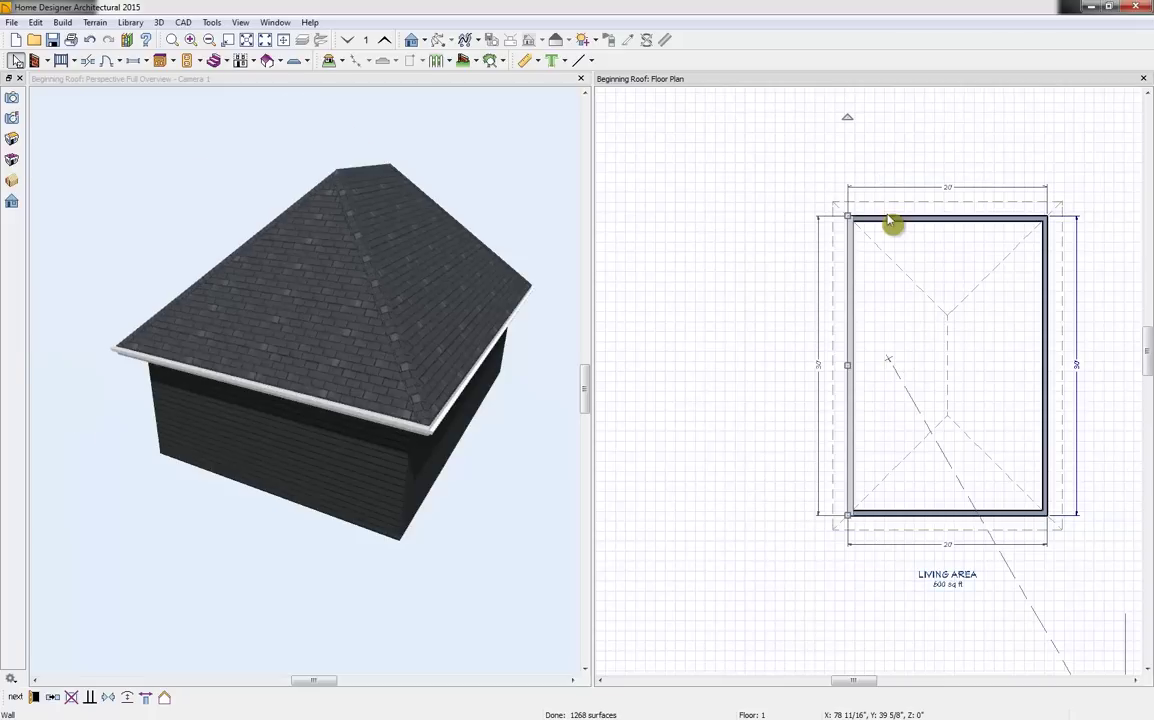
middle_click_drag(953, 270, 855, 283)
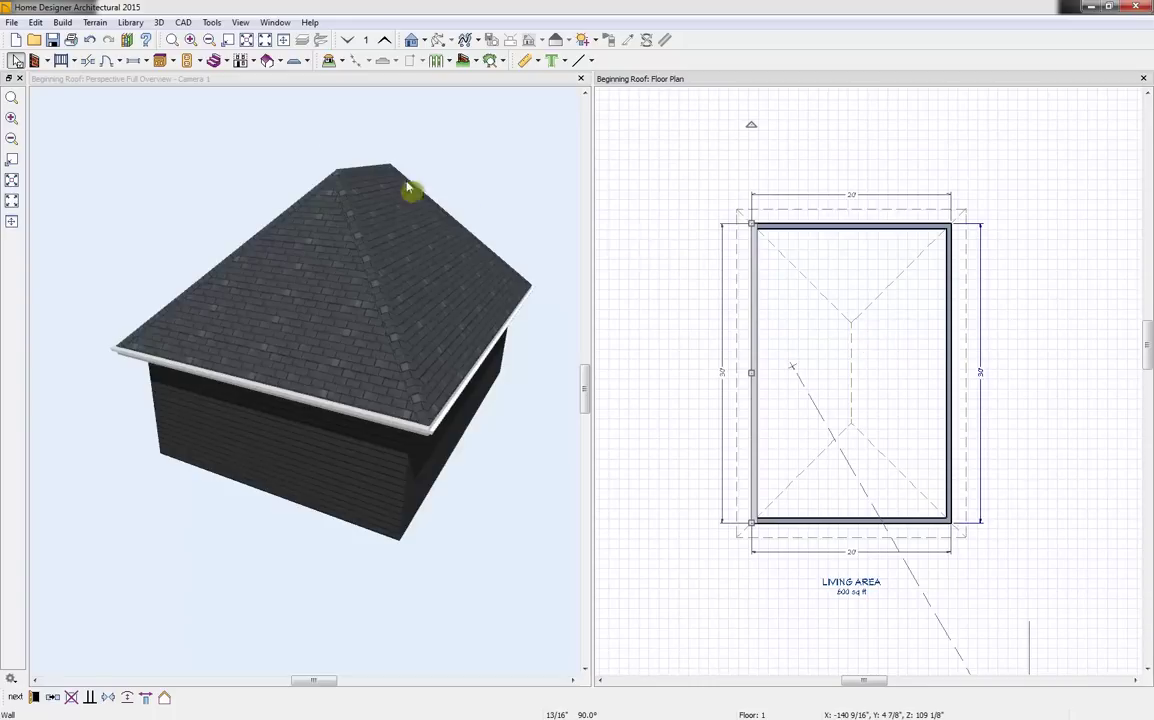
Try a pitch of 8 in 12 in the automatic roof settings and review the alcove and overhang values
left_click(267, 61)
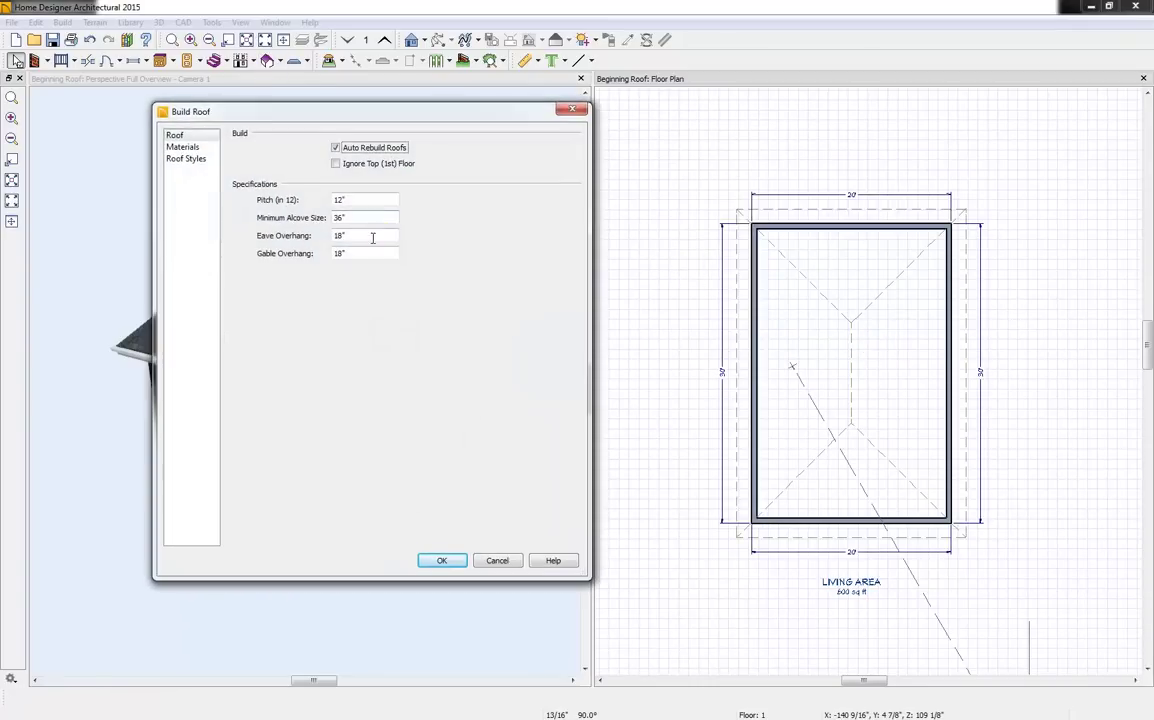
left_click_drag(367, 201, 286, 203)
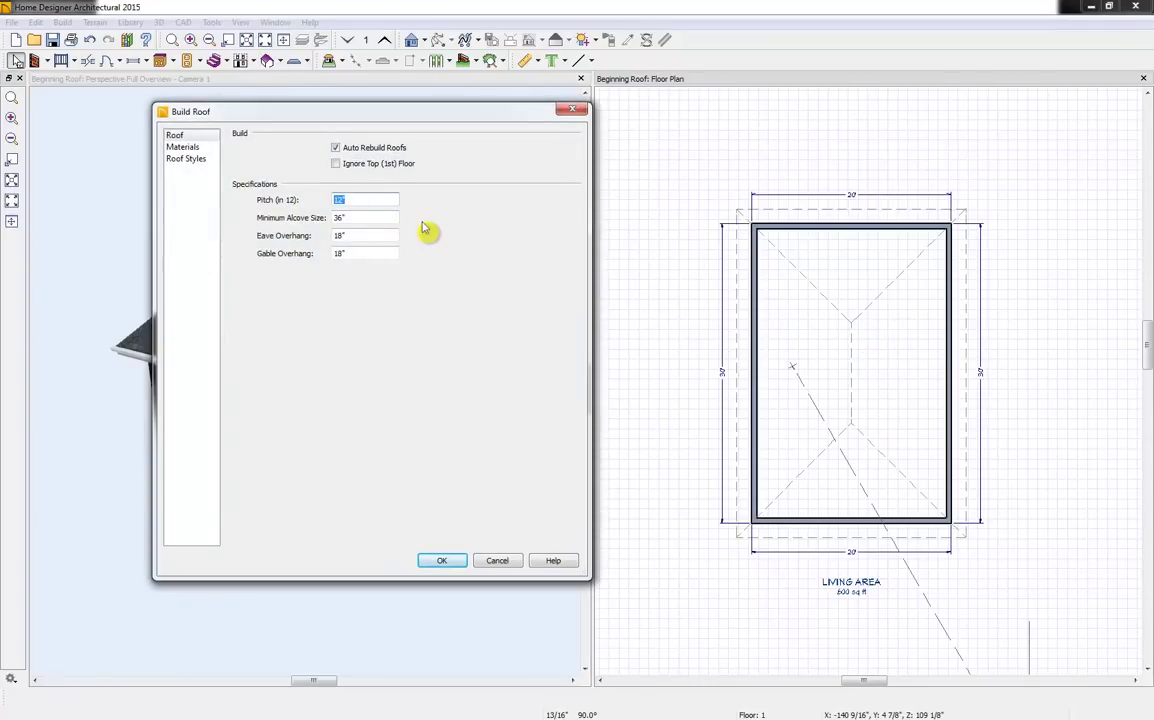
type("8")
left_click(385, 216)
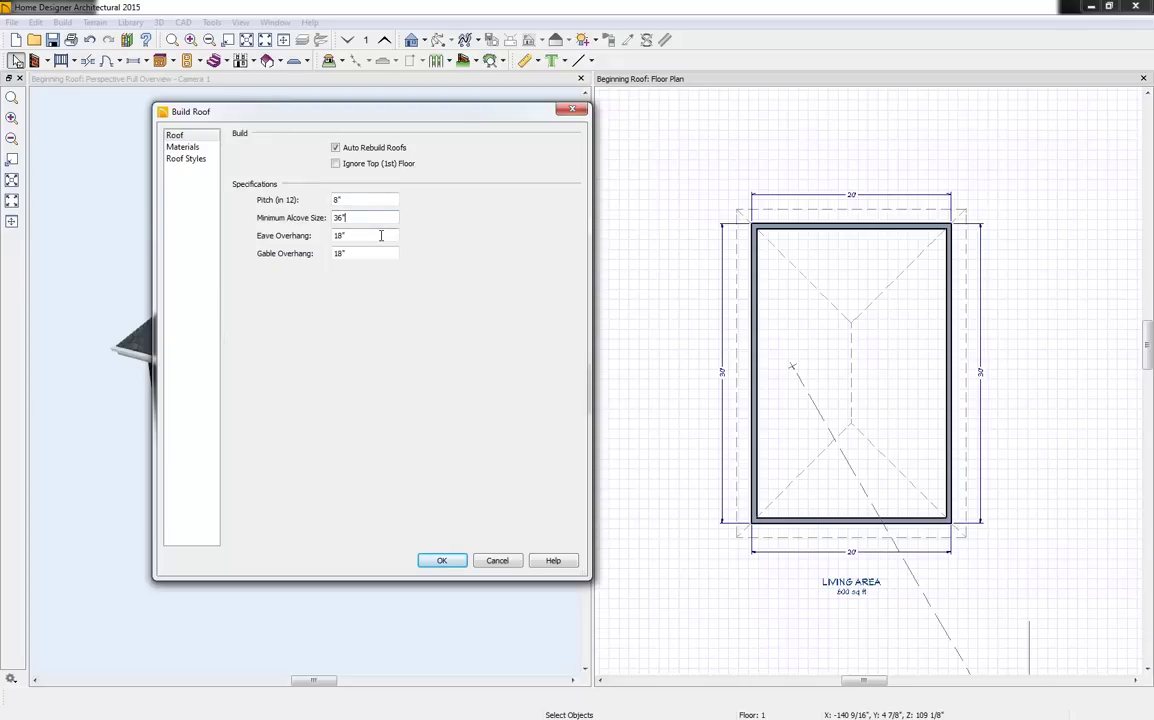
left_click(344, 254)
Review the roof materials and roof styles, consult the help topic on gable roofs, and leave the roof settings without applying changes
left_click(193, 148)
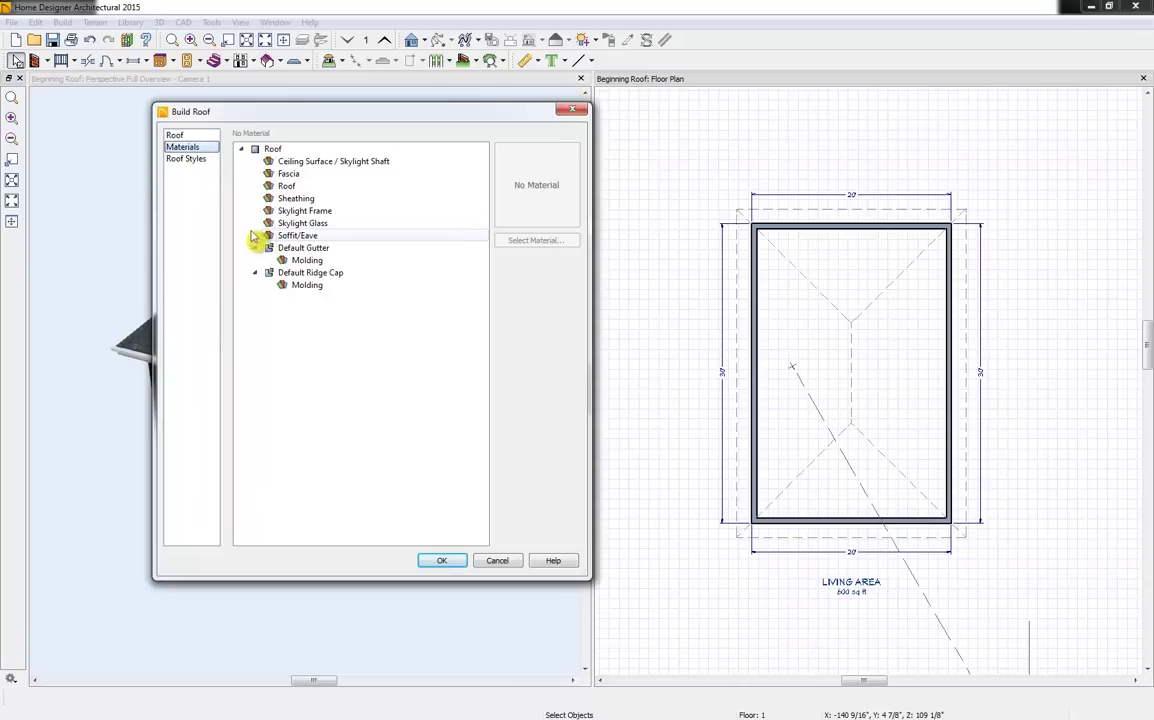
left_click(197, 163)
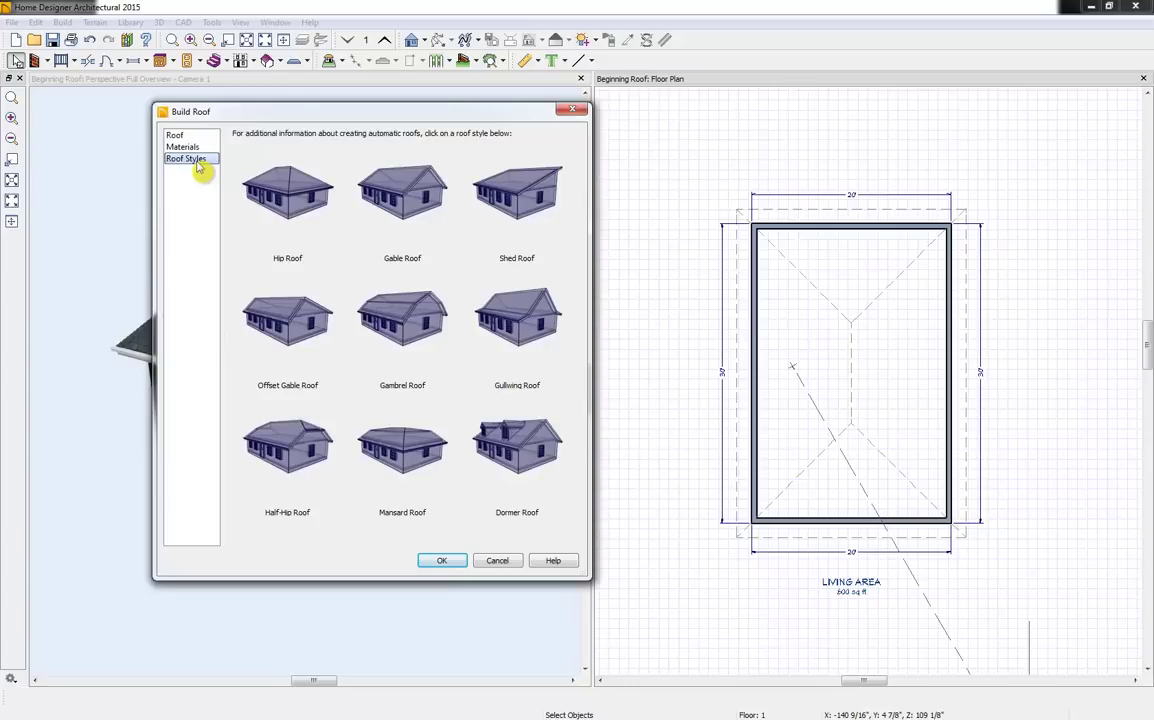
left_click(416, 213)
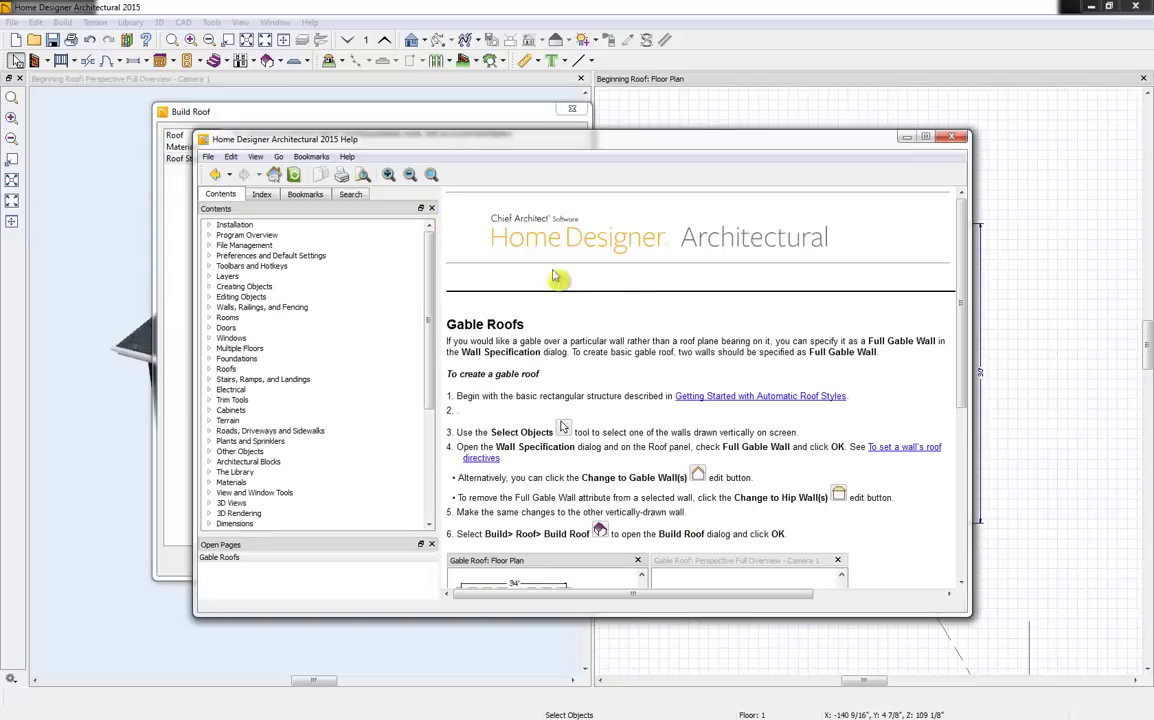
left_click(952, 136)
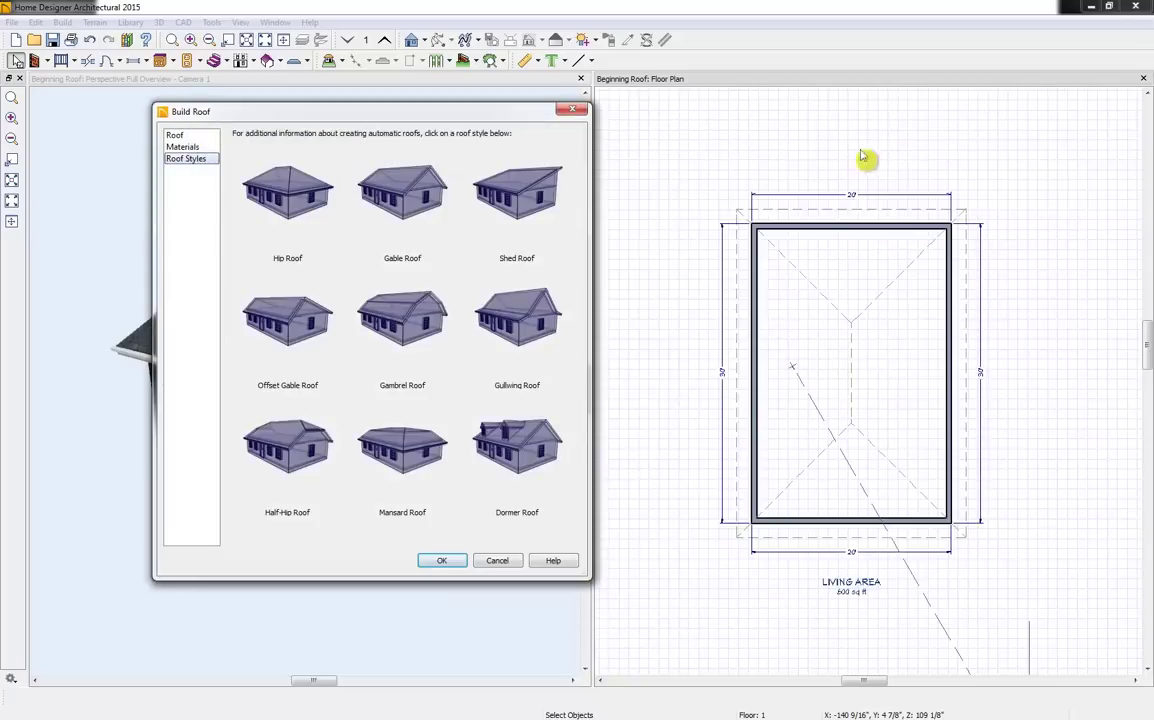
left_click(497, 561)
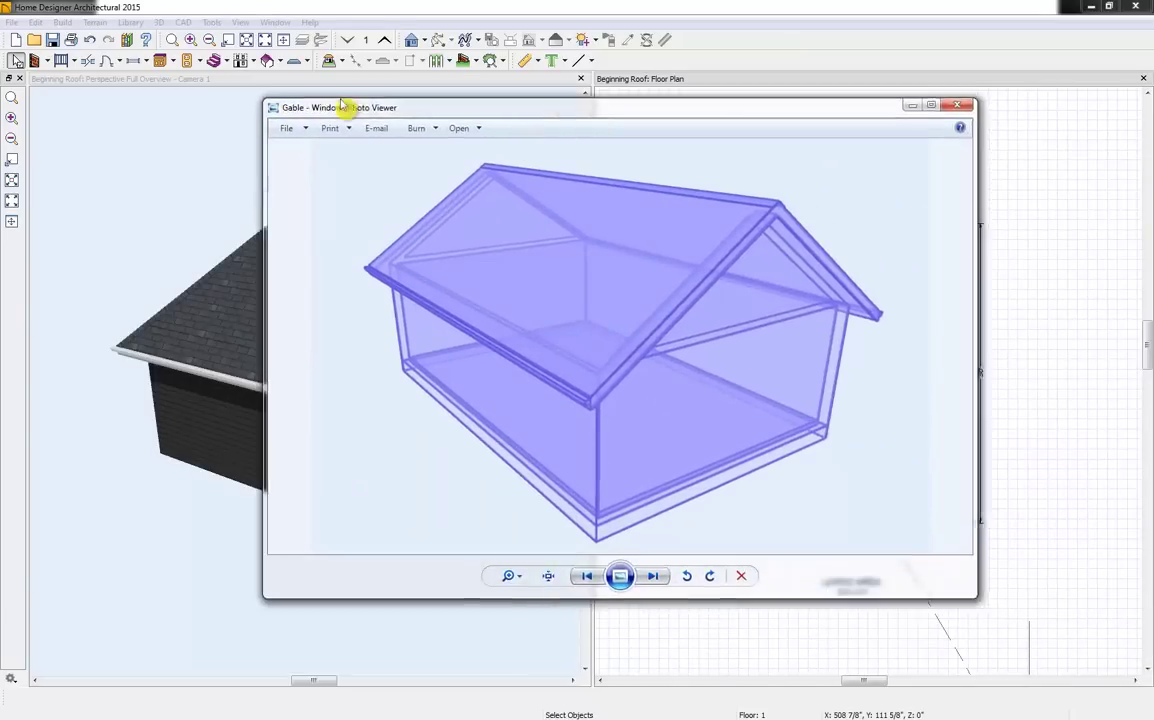
Enlarge the gable roof reference picture to full screen, examine its shape and close it
left_click_drag(340, 104, 342, 77)
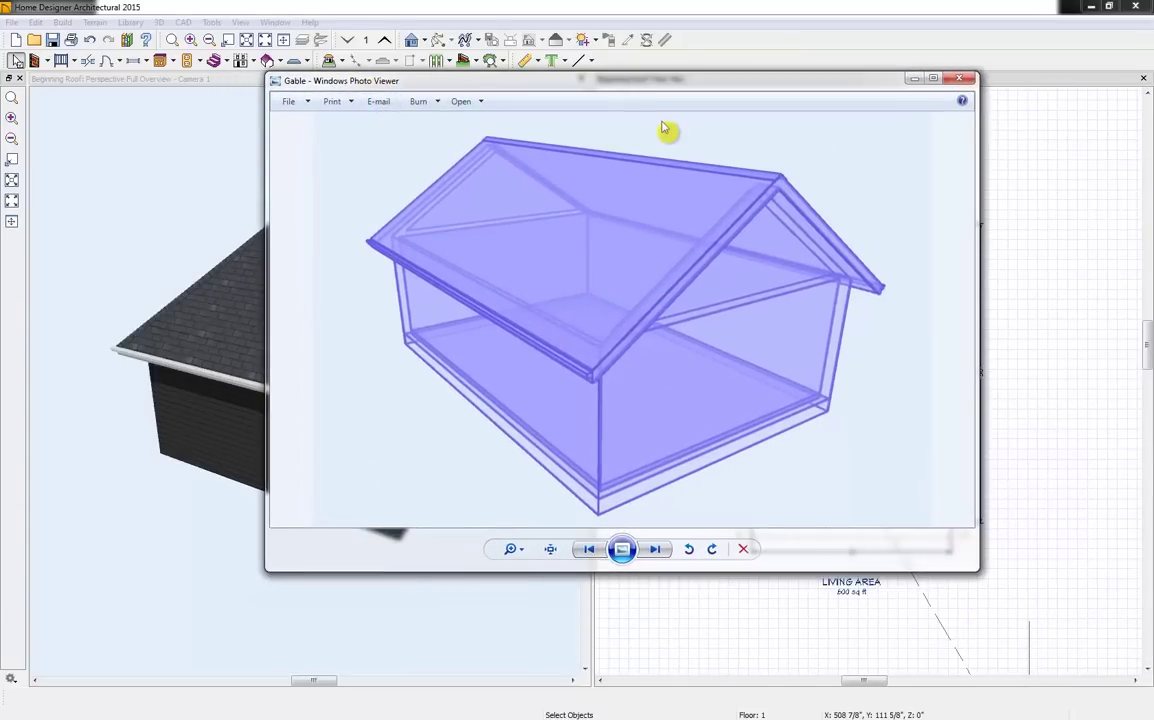
left_click_drag(636, 84, 642, 1)
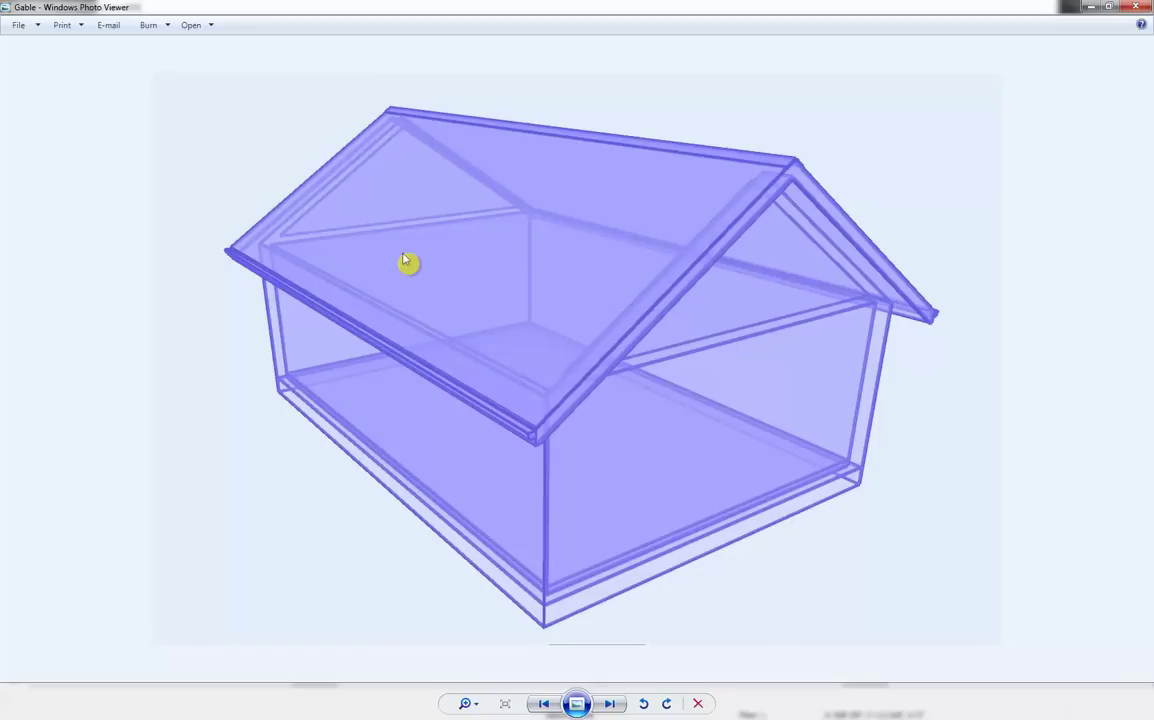
left_click(1138, 8)
Define the lower 20' wall in the floor plan as a Full Gable Wall in its wall specification
left_click(840, 526)
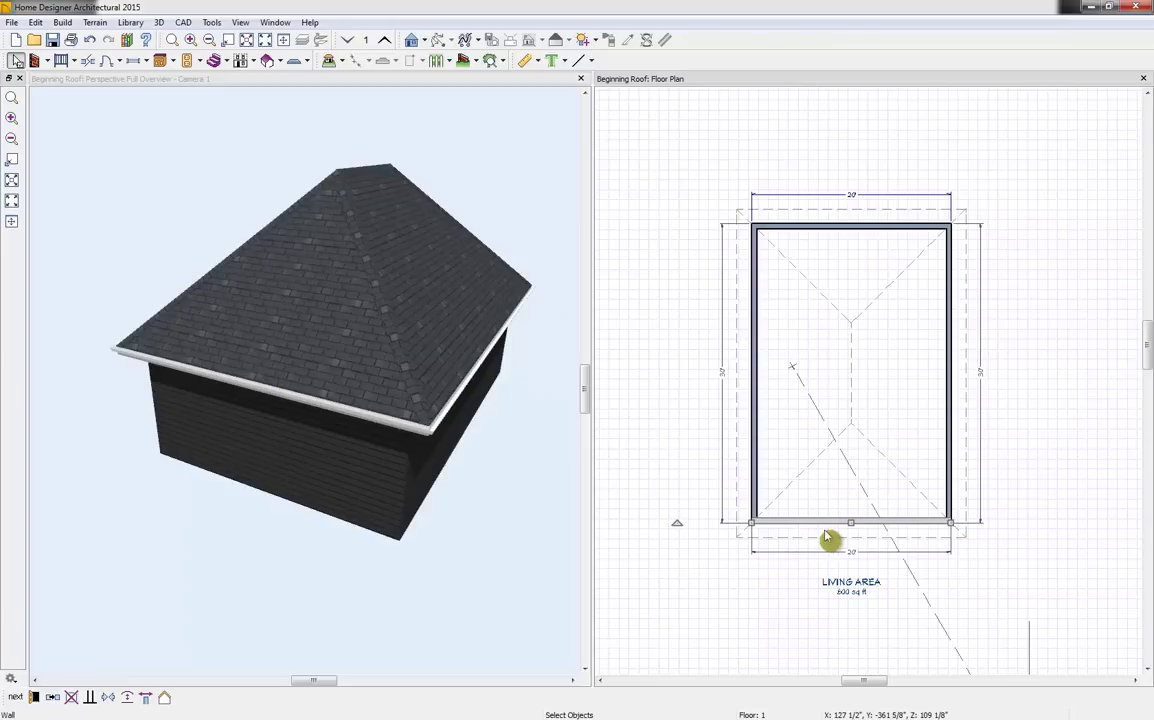
left_click(33, 698)
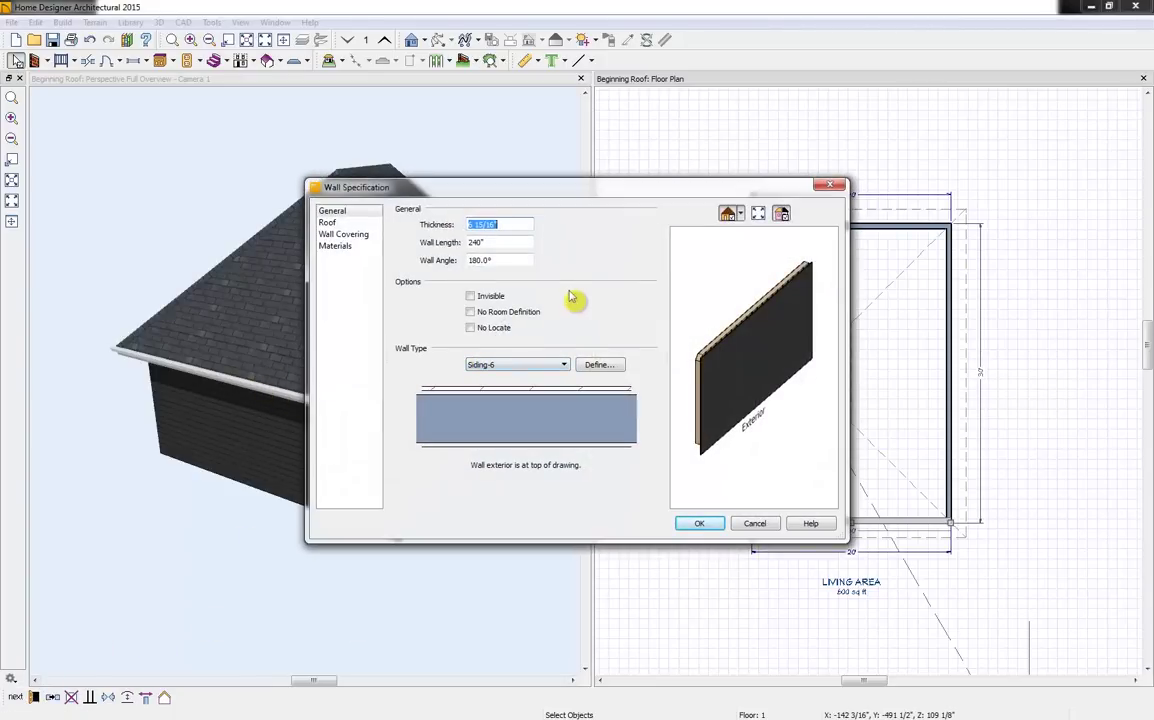
left_click(340, 223)
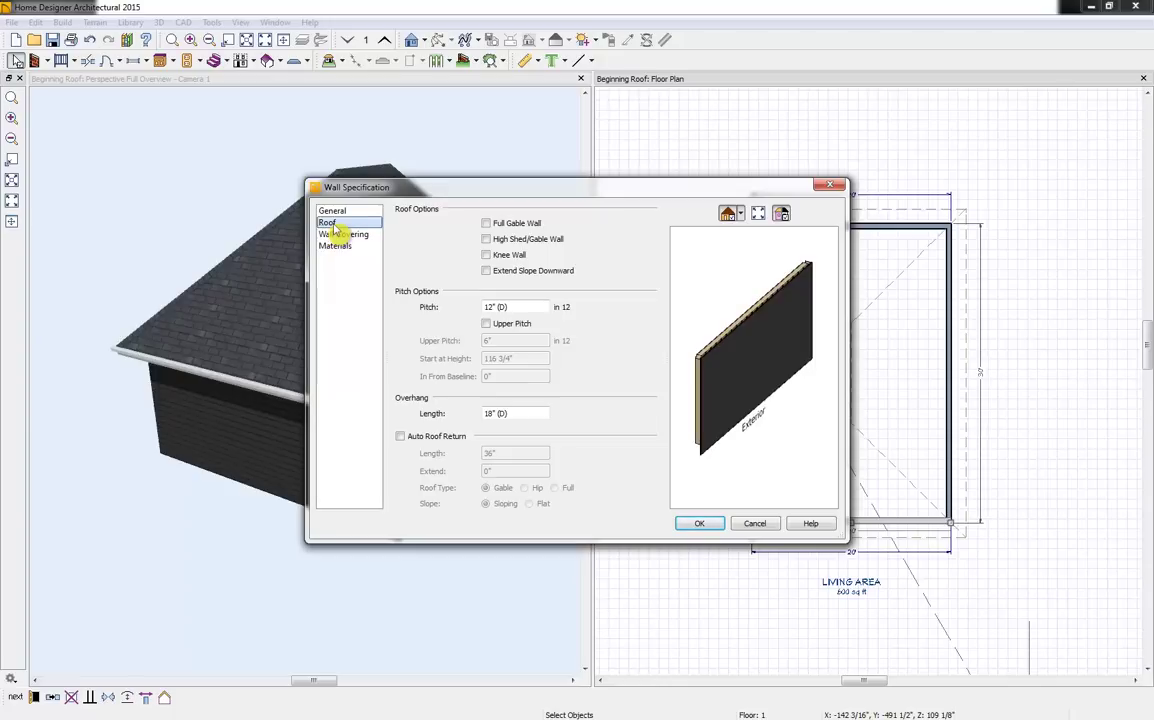
left_click(518, 228)
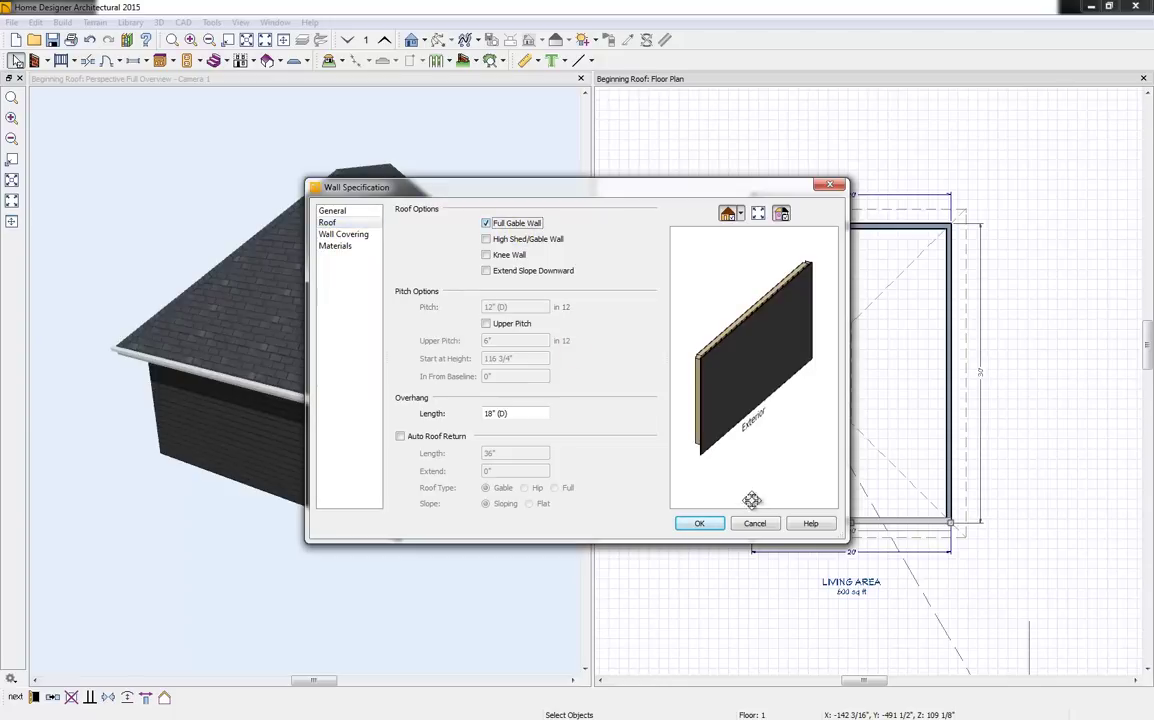
left_click(701, 526)
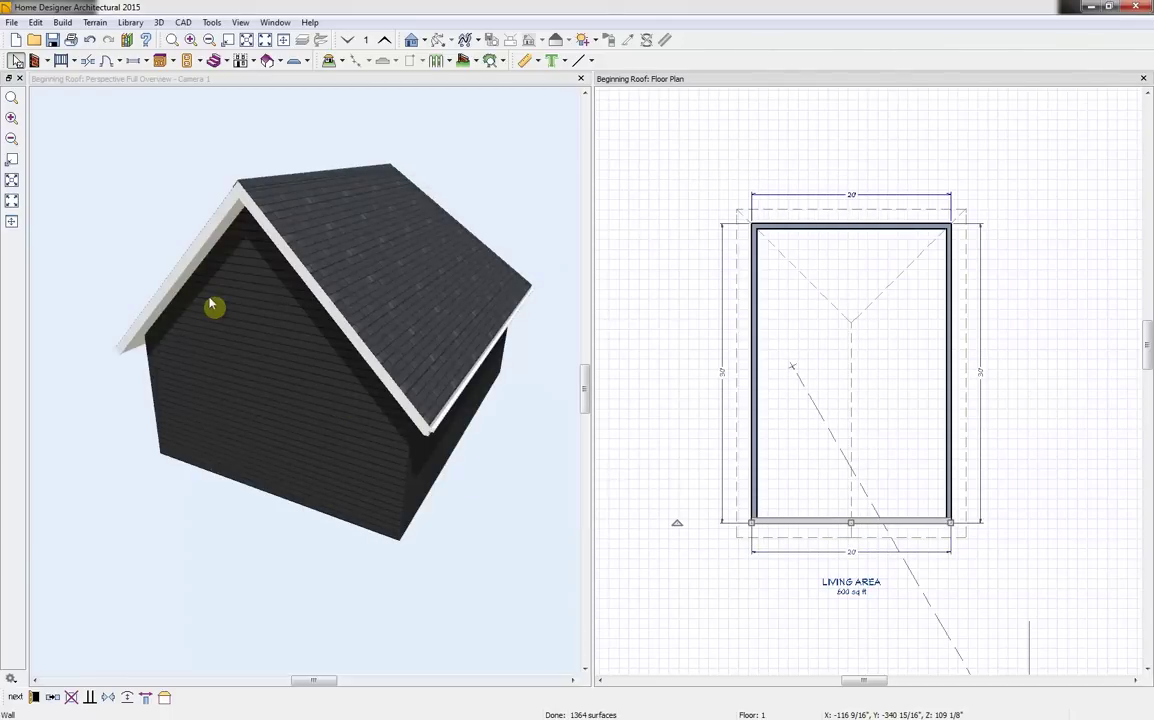
Convert the upper 20' wall in the floor plan to a gable wall, switching it briefly back to hip to compare
left_click(825, 230)
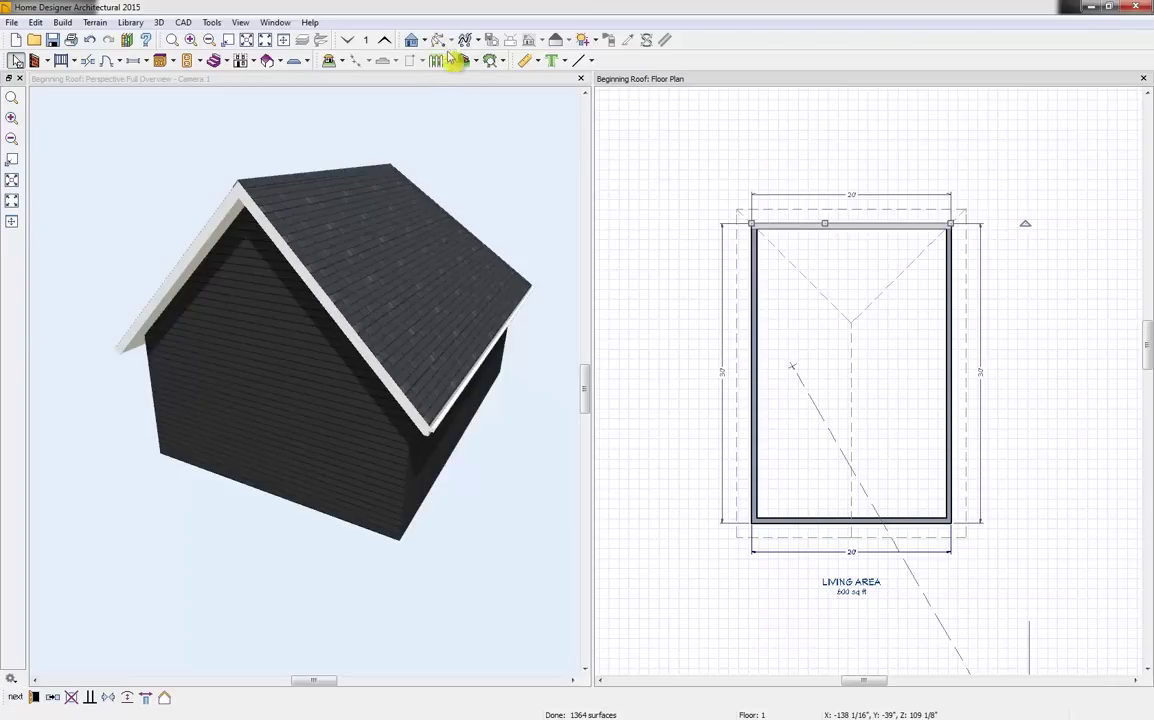
left_click(417, 98)
left_click_drag(461, 170, 178, 165)
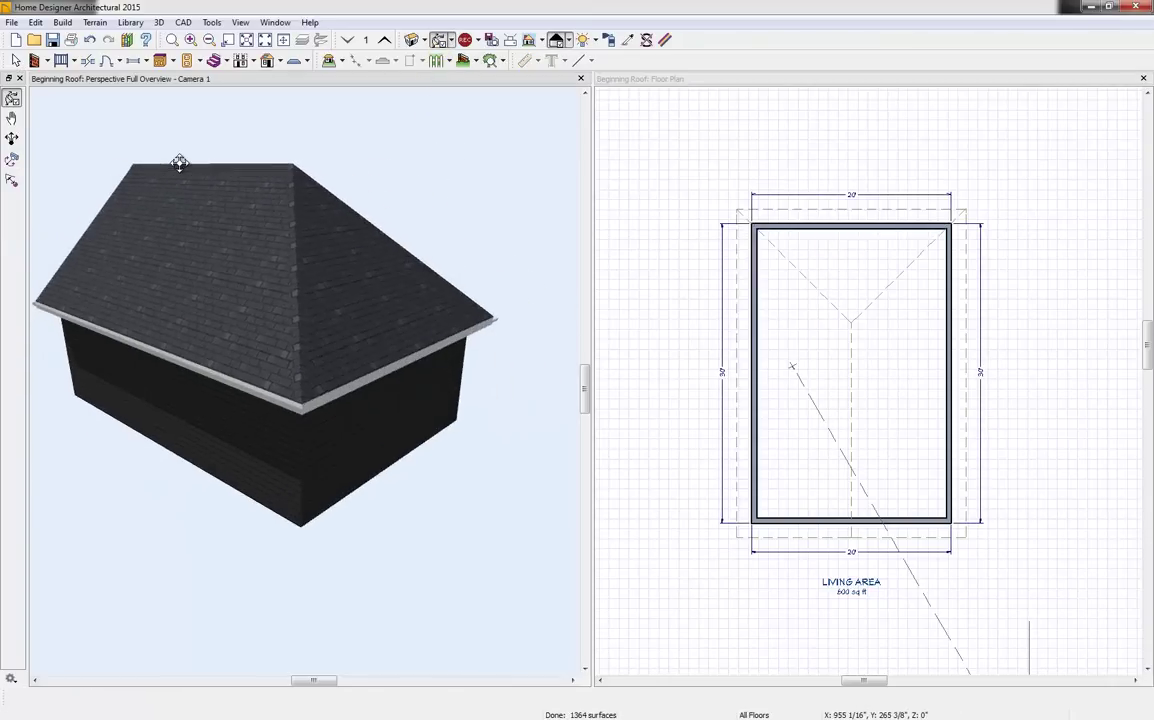
left_click(819, 228)
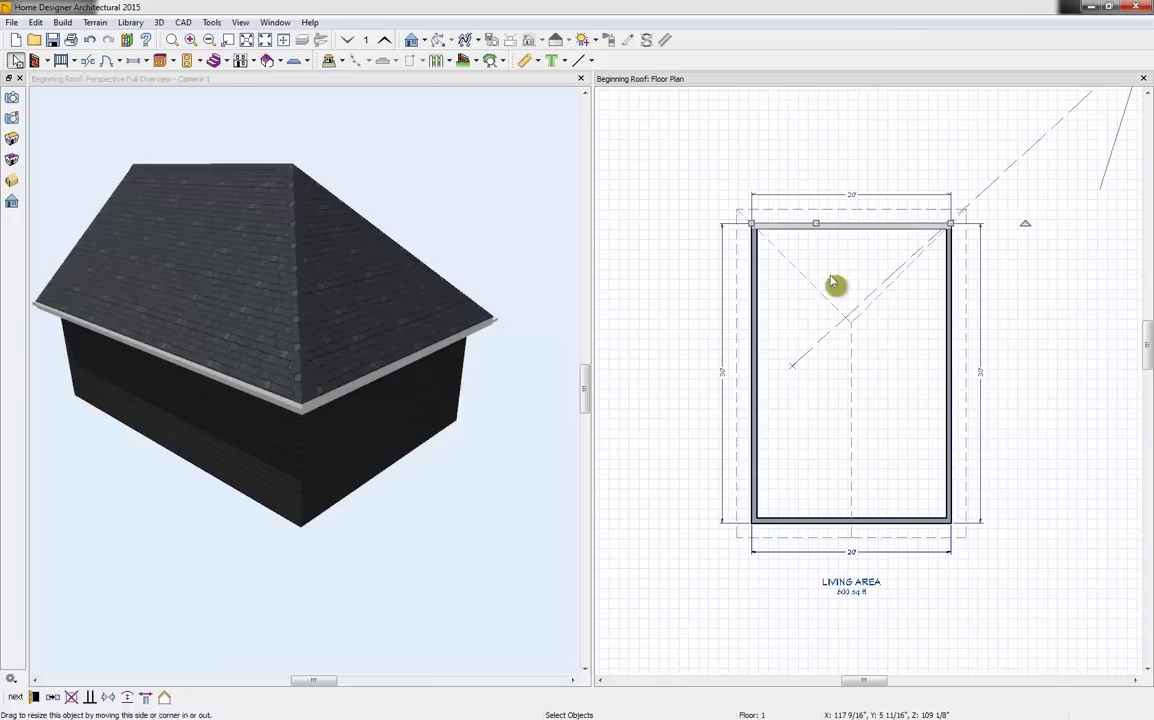
left_click(165, 698)
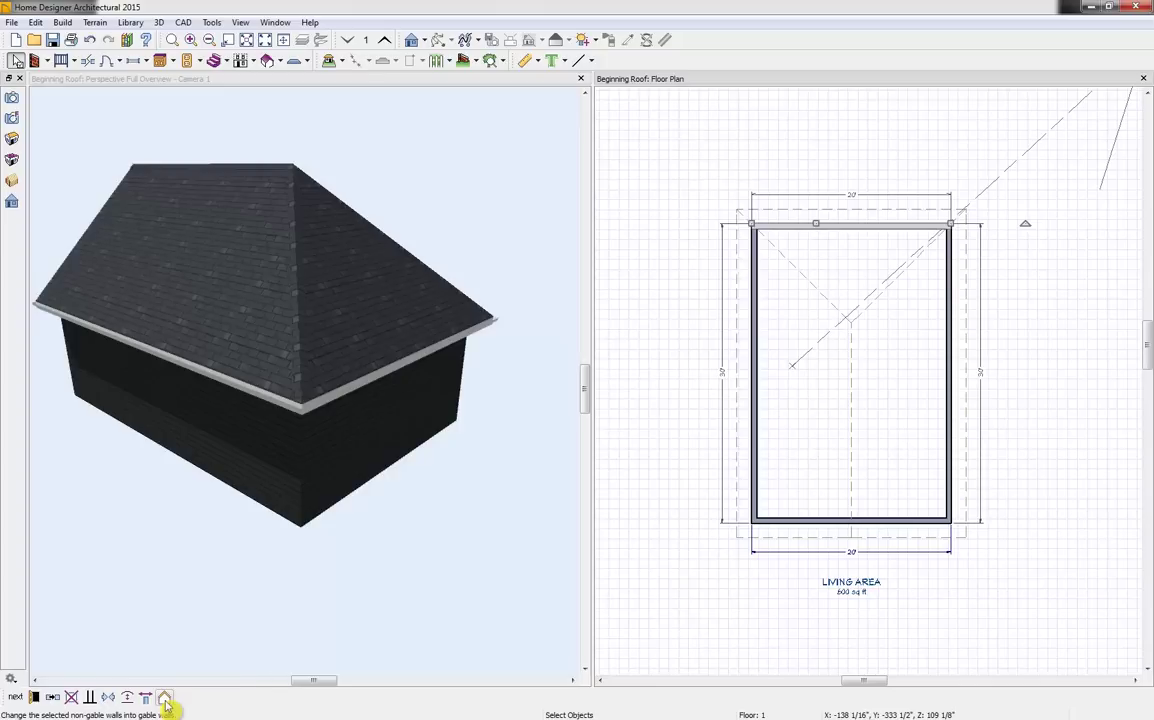
left_click(729, 165)
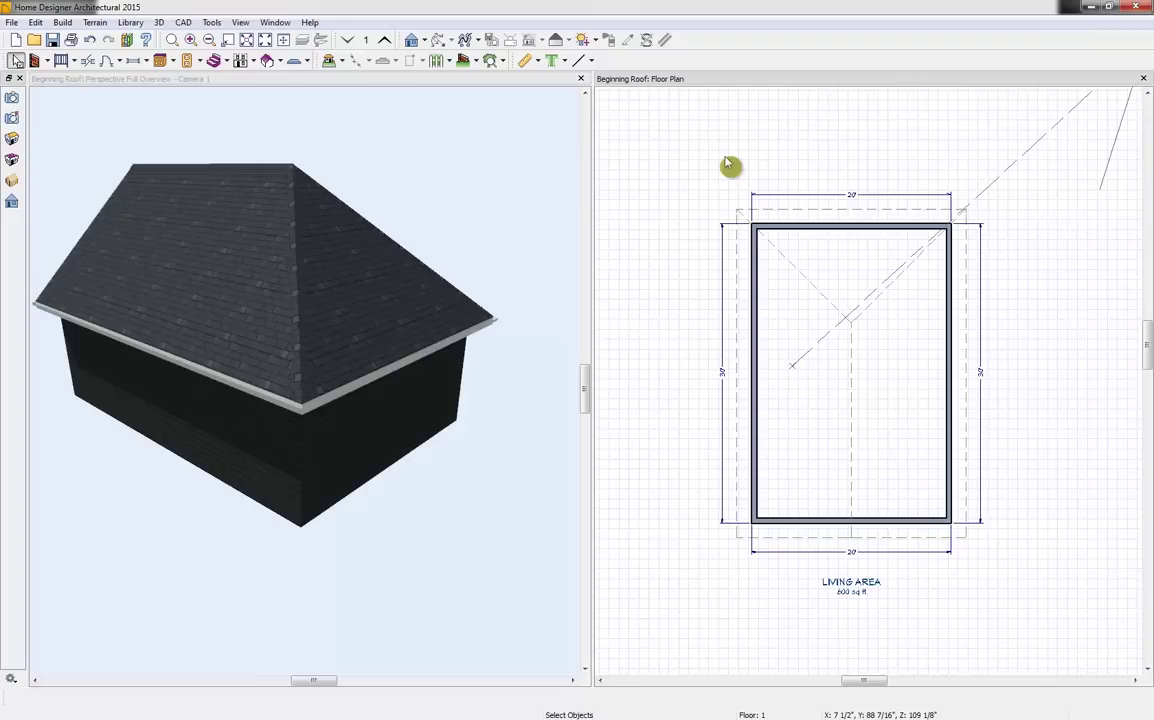
left_click(818, 224)
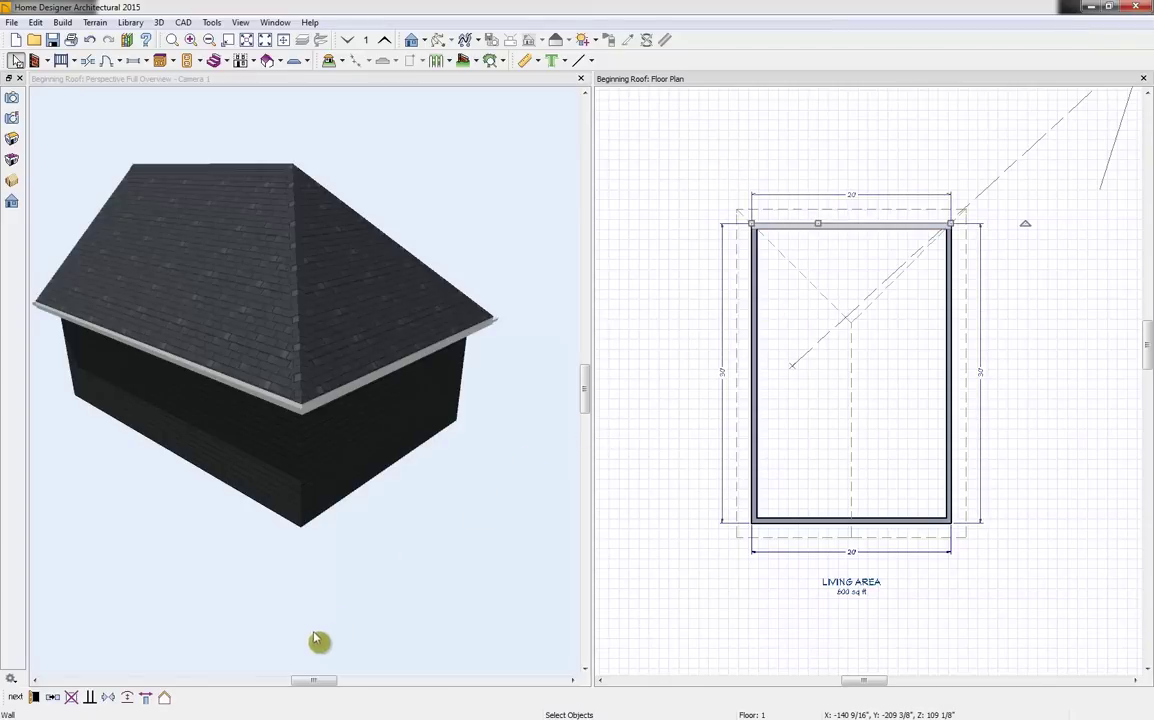
left_click(164, 699)
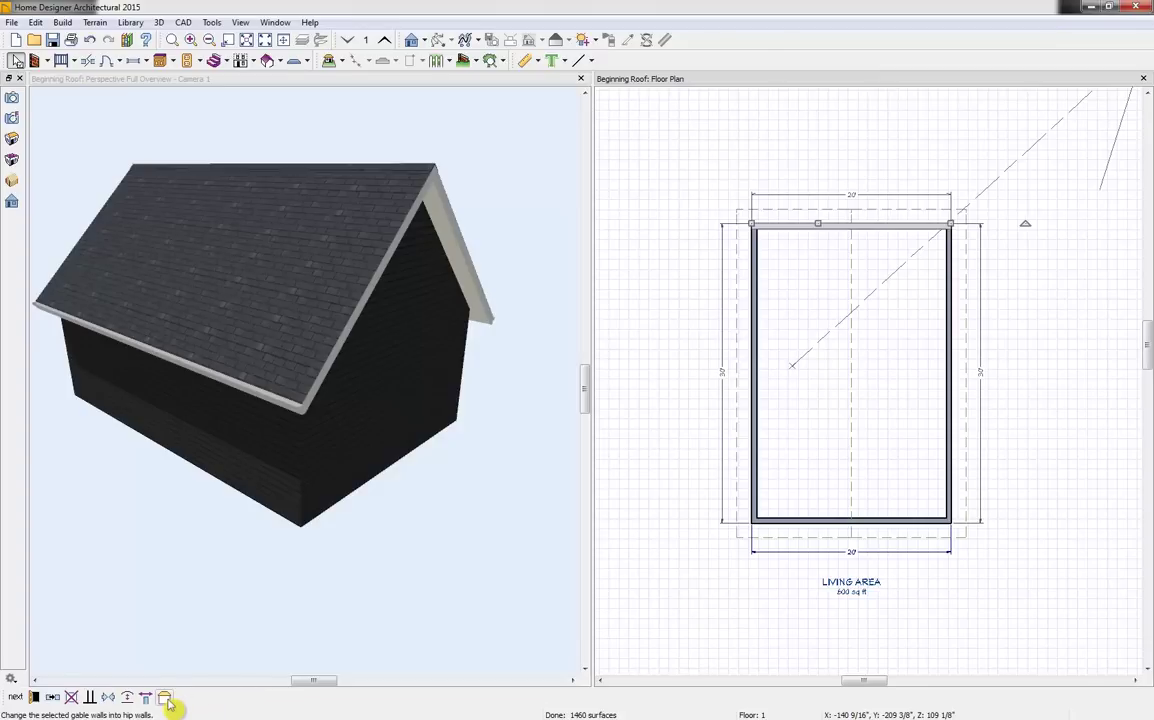
left_click(165, 699)
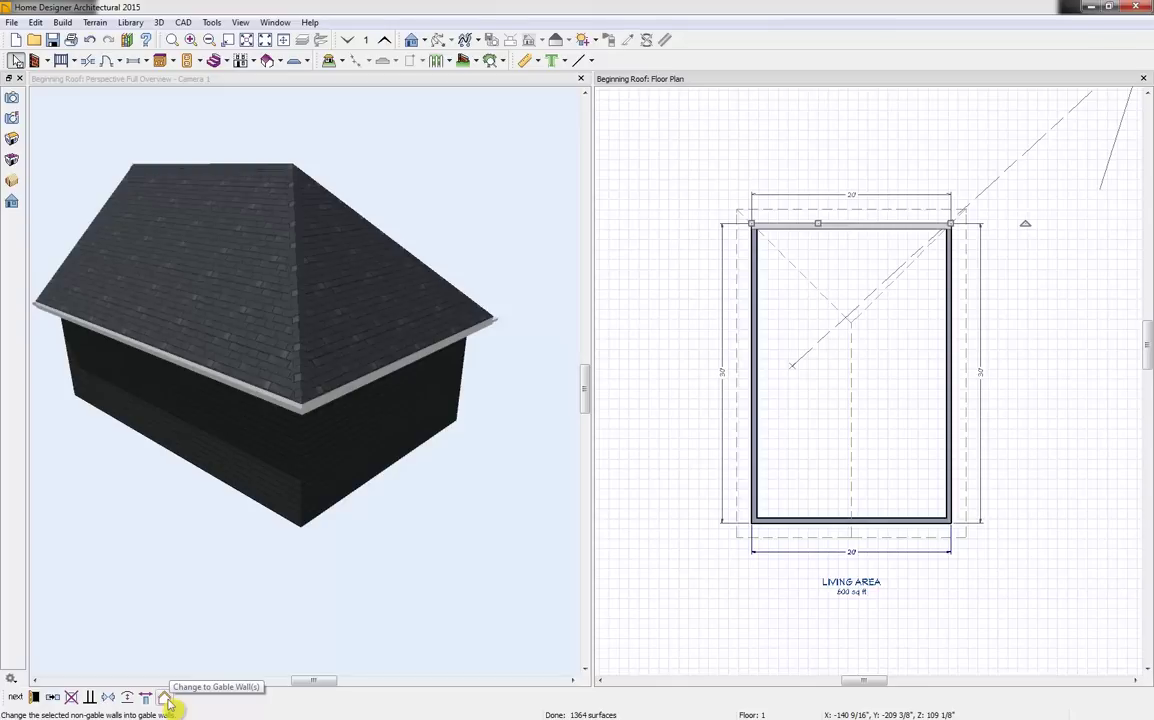
left_click(166, 700)
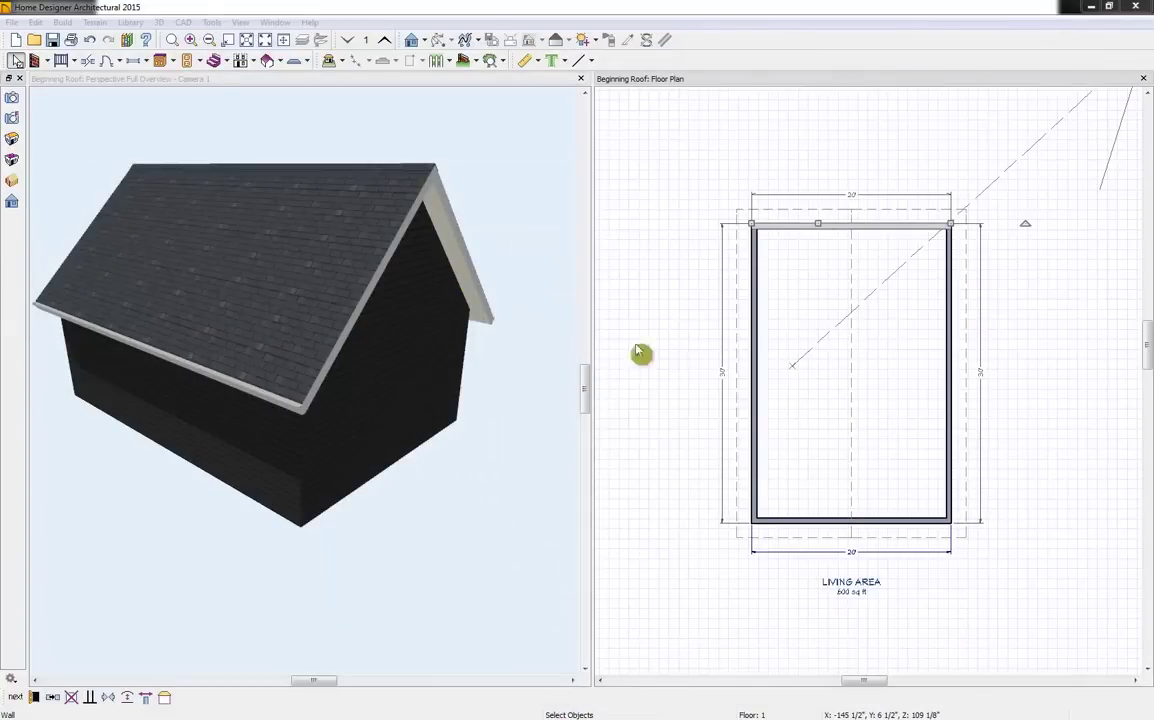
Set the roof pitch over the left 30' wall to 3 in 12 in its wall specification
left_click(754, 338)
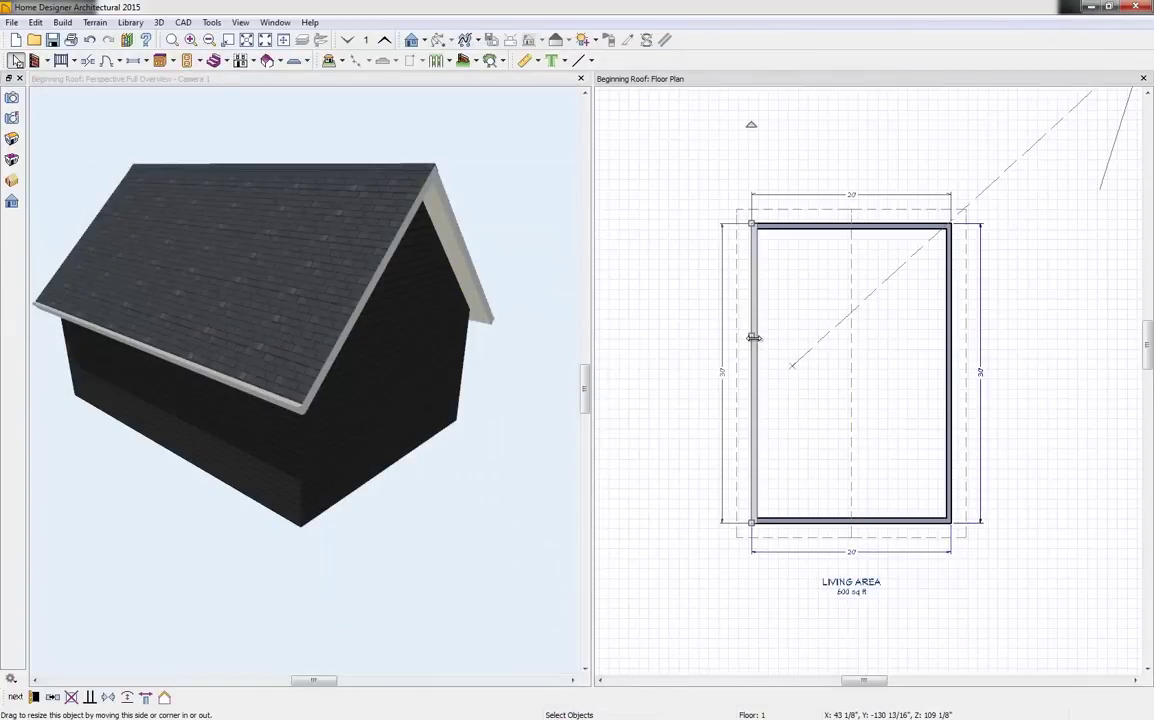
left_click(752, 356)
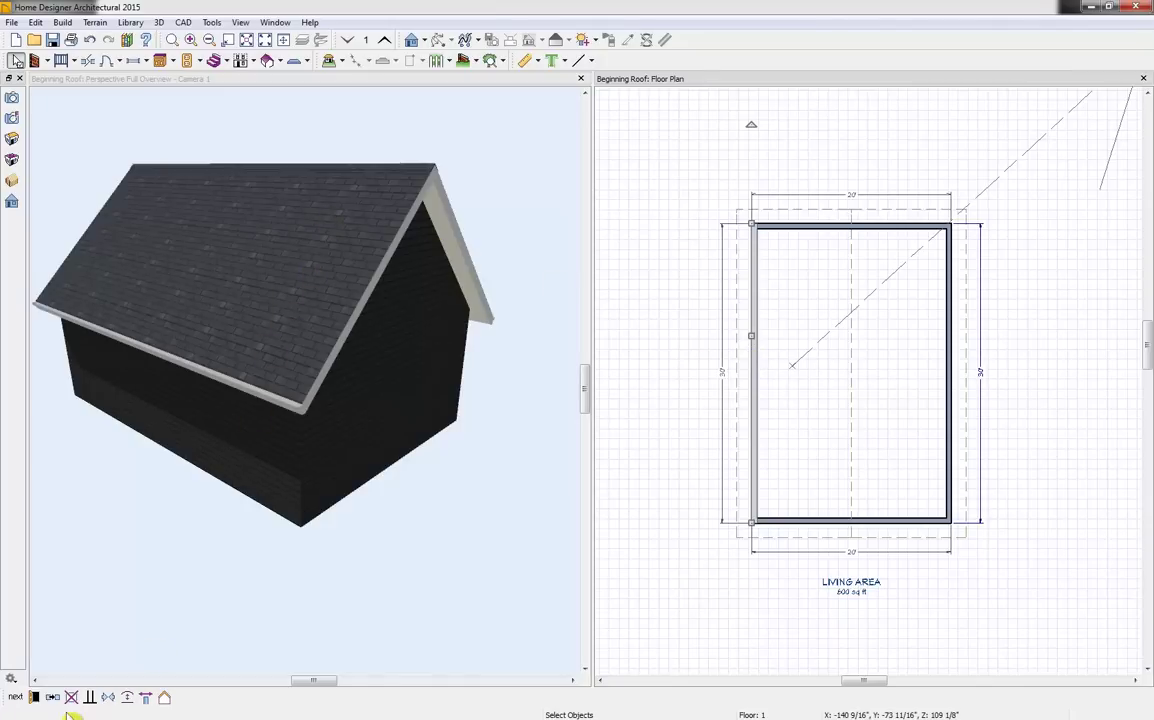
left_click(34, 697)
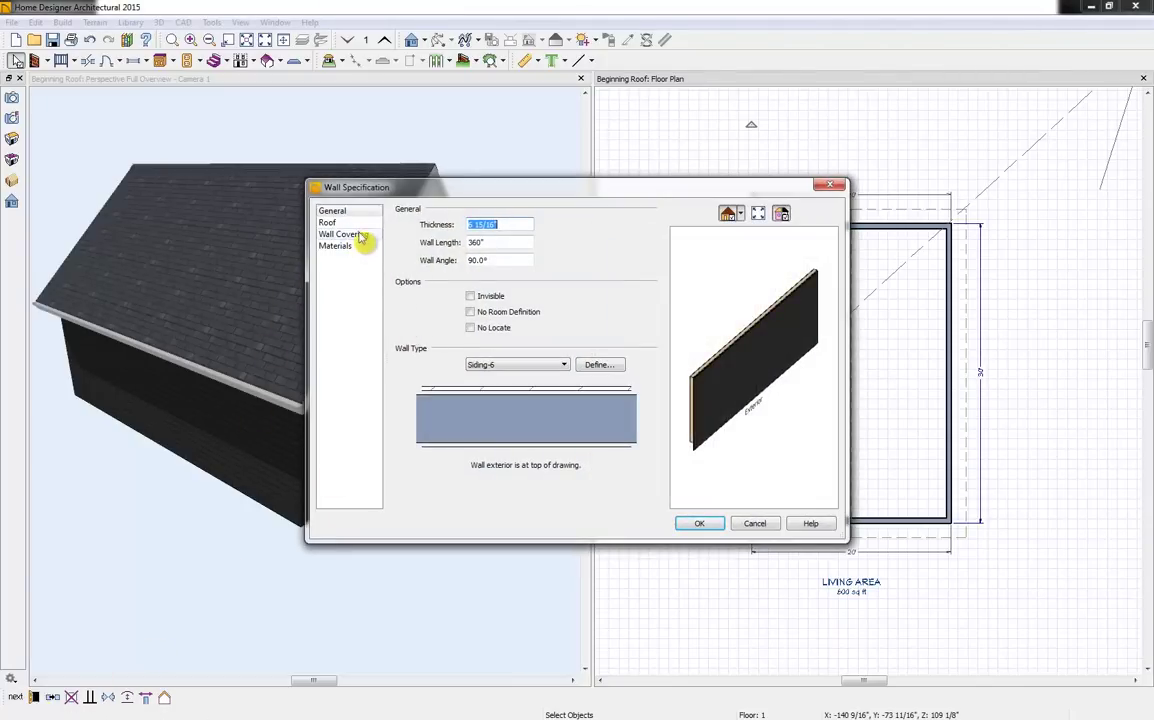
left_click(327, 222)
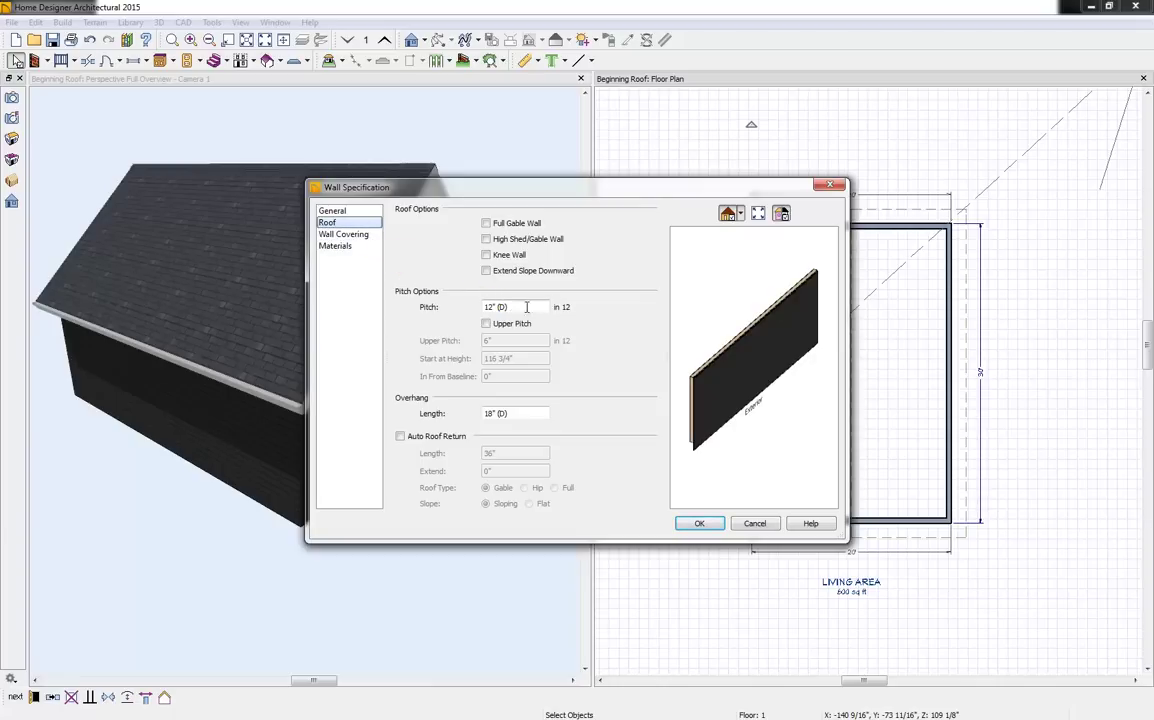
left_click_drag(527, 307, 486, 307)
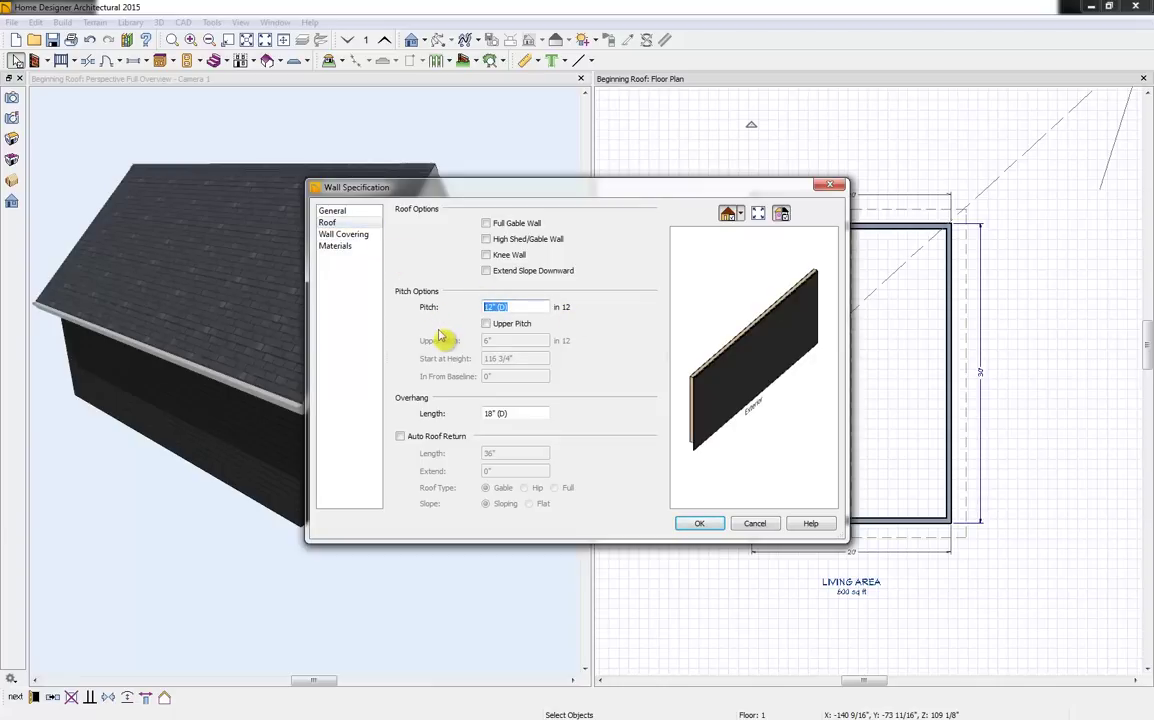
type("3")
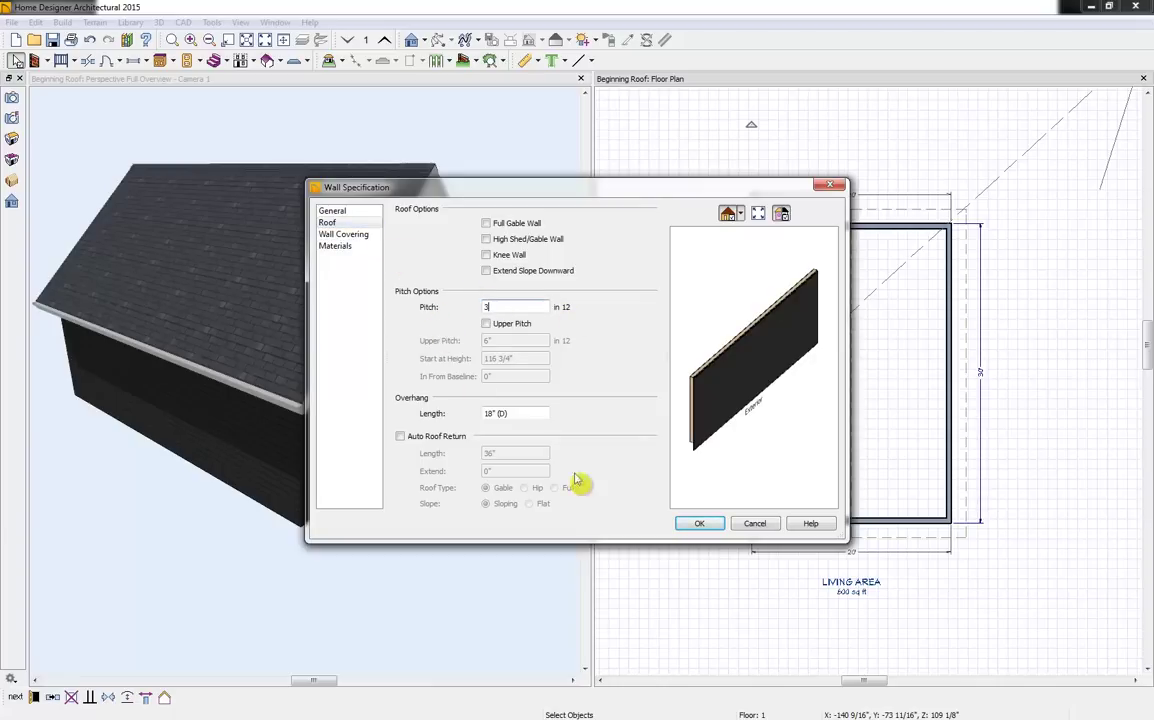
left_click(708, 525)
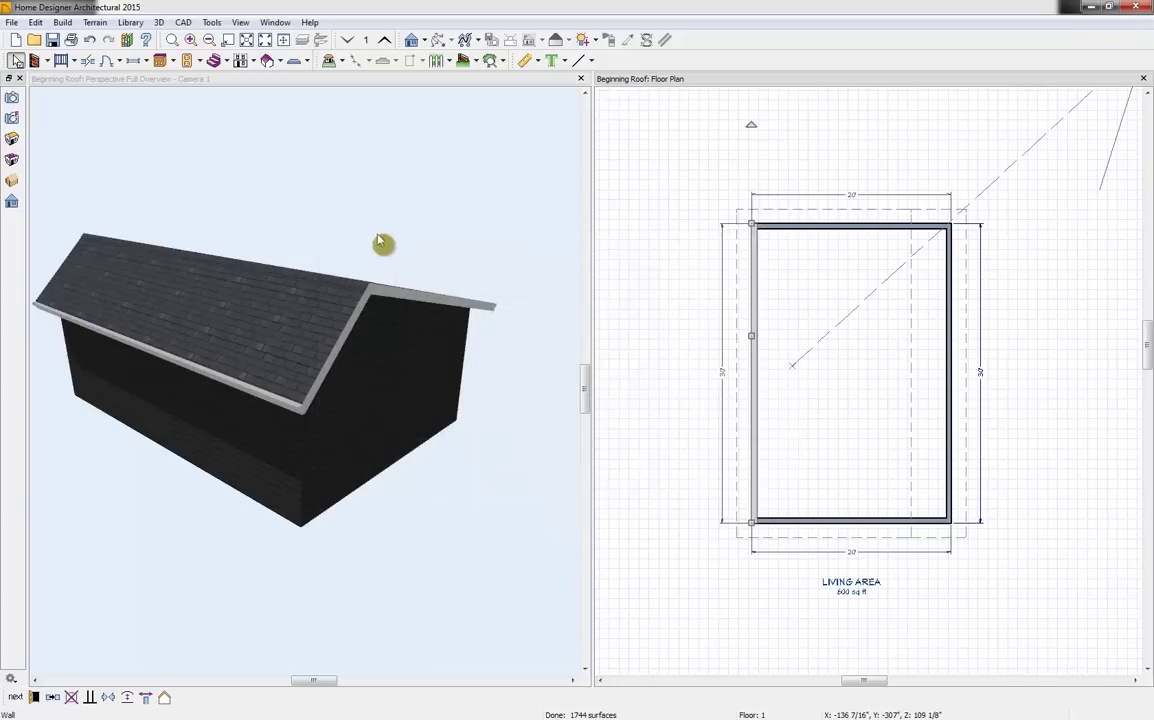
Inspect the roof's gable ends in the 3D overview, then examine the shed roof reference picture and close it
left_click(320, 178)
left_click_drag(265, 191, 516, 230)
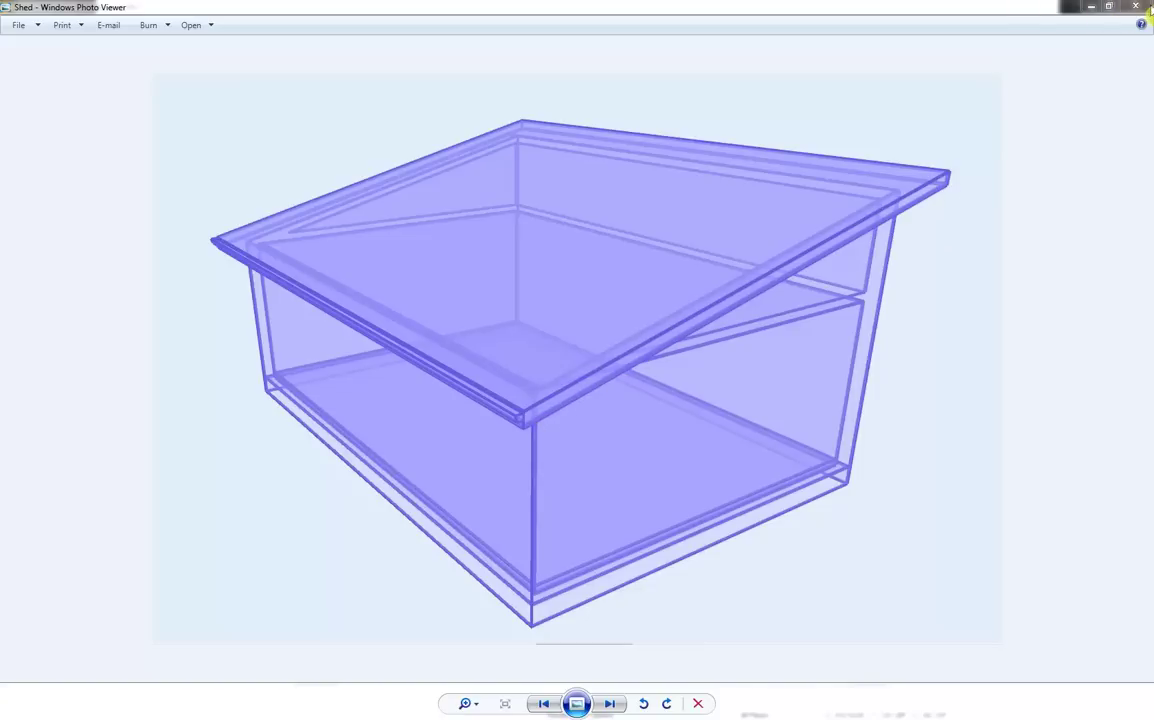
left_click(1146, 7)
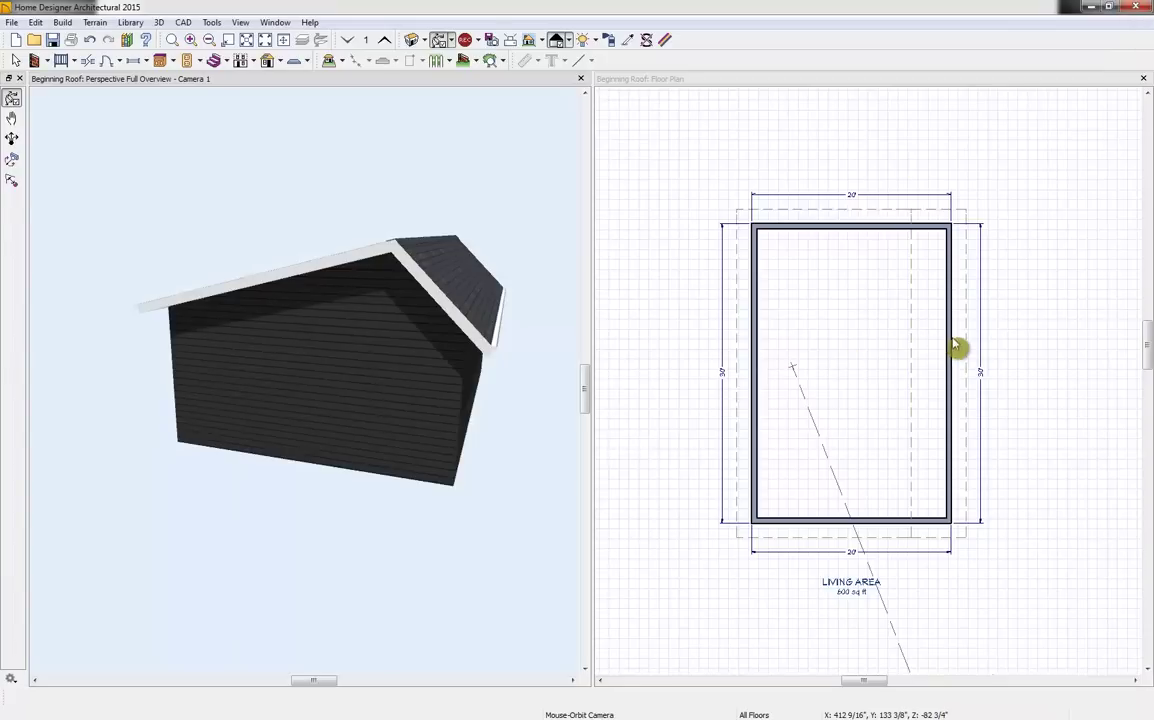
Define the right 30' wall in the floor plan as a High Shed/Gable Wall in its wall specification
left_click(955, 346)
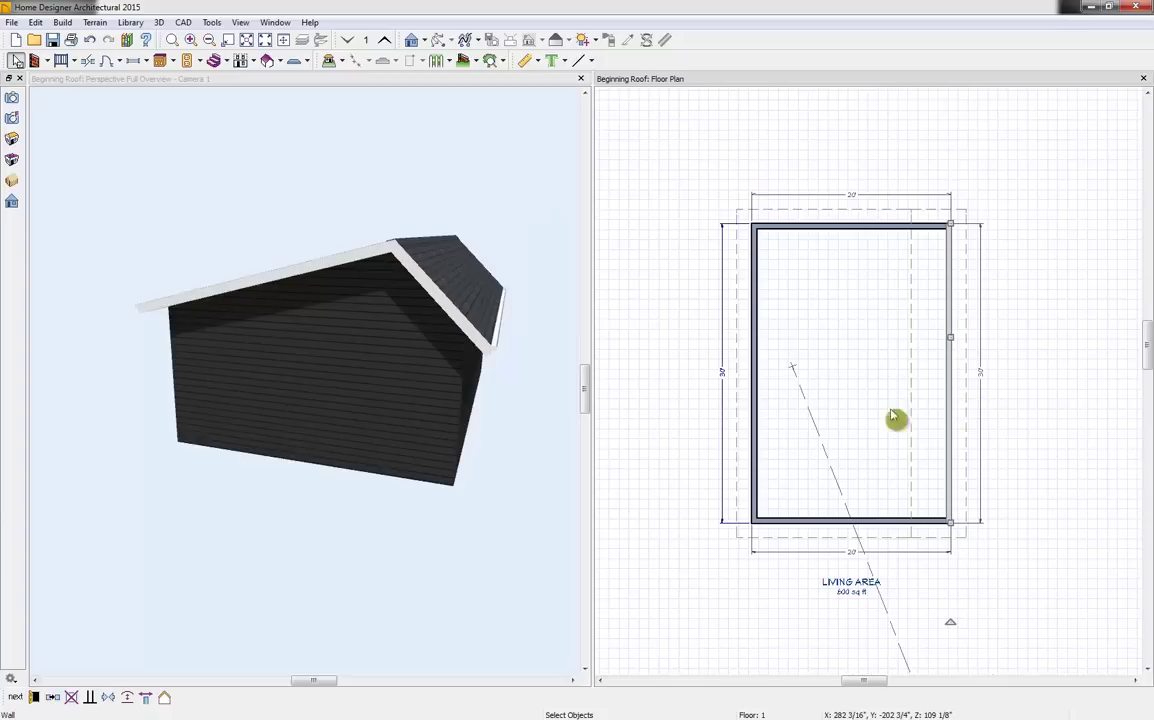
left_click(34, 697)
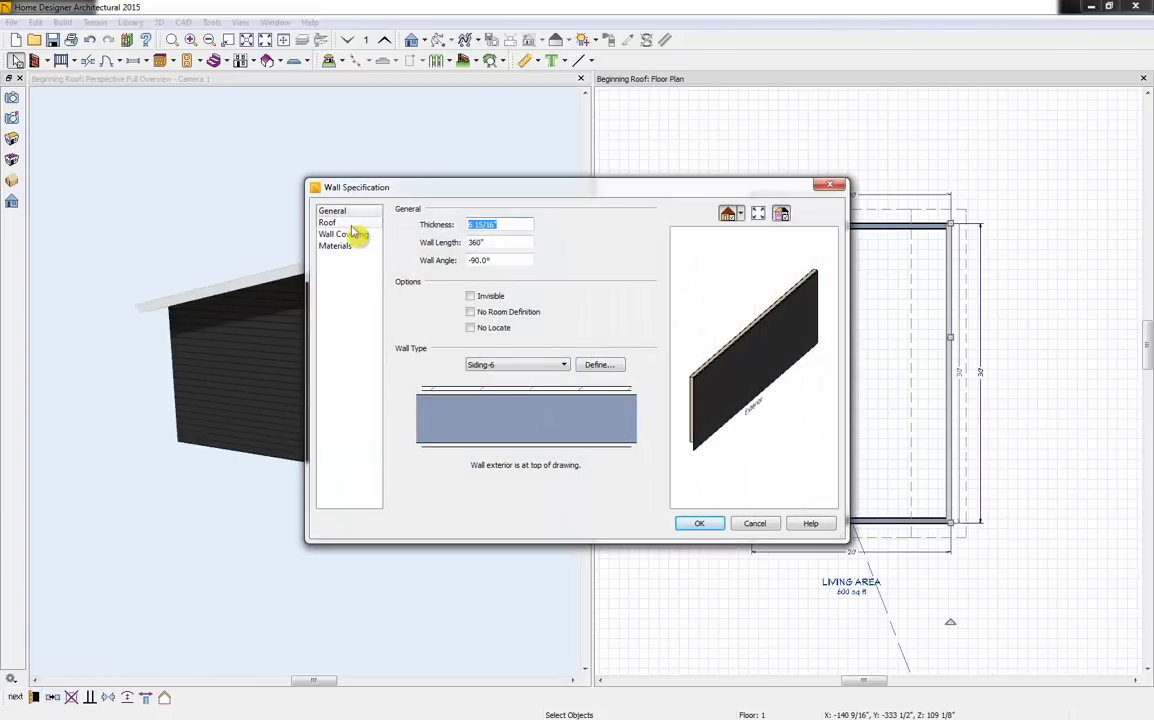
left_click(350, 225)
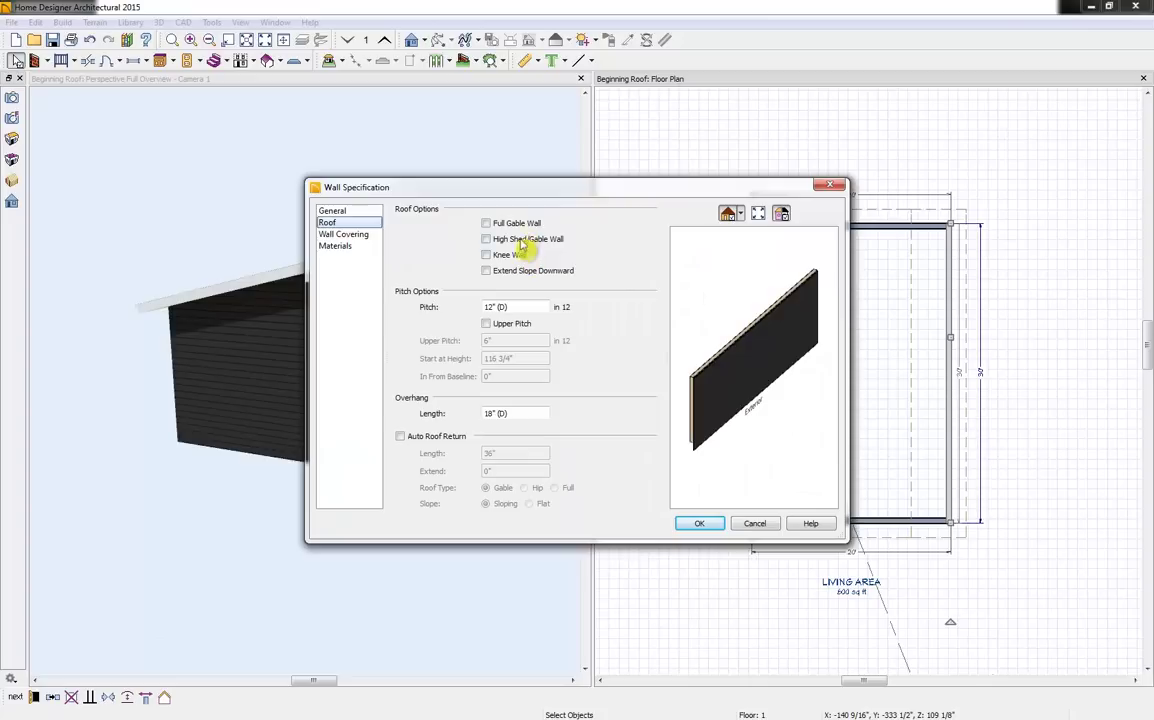
left_click(520, 244)
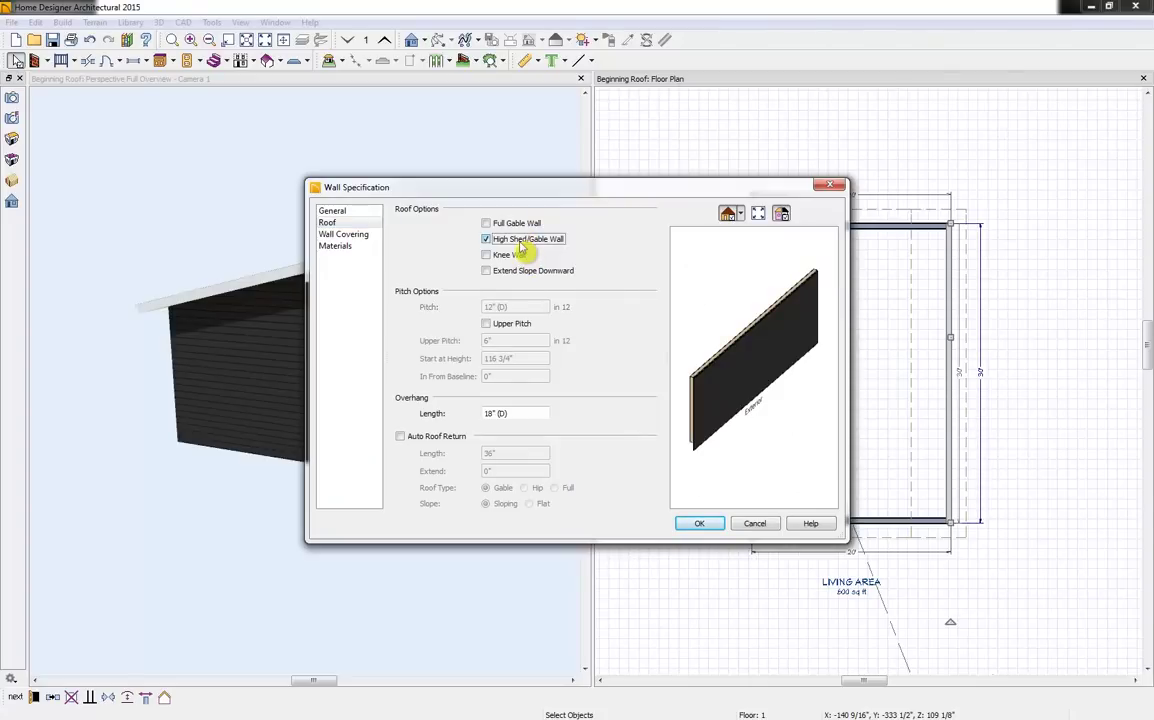
left_click(701, 525)
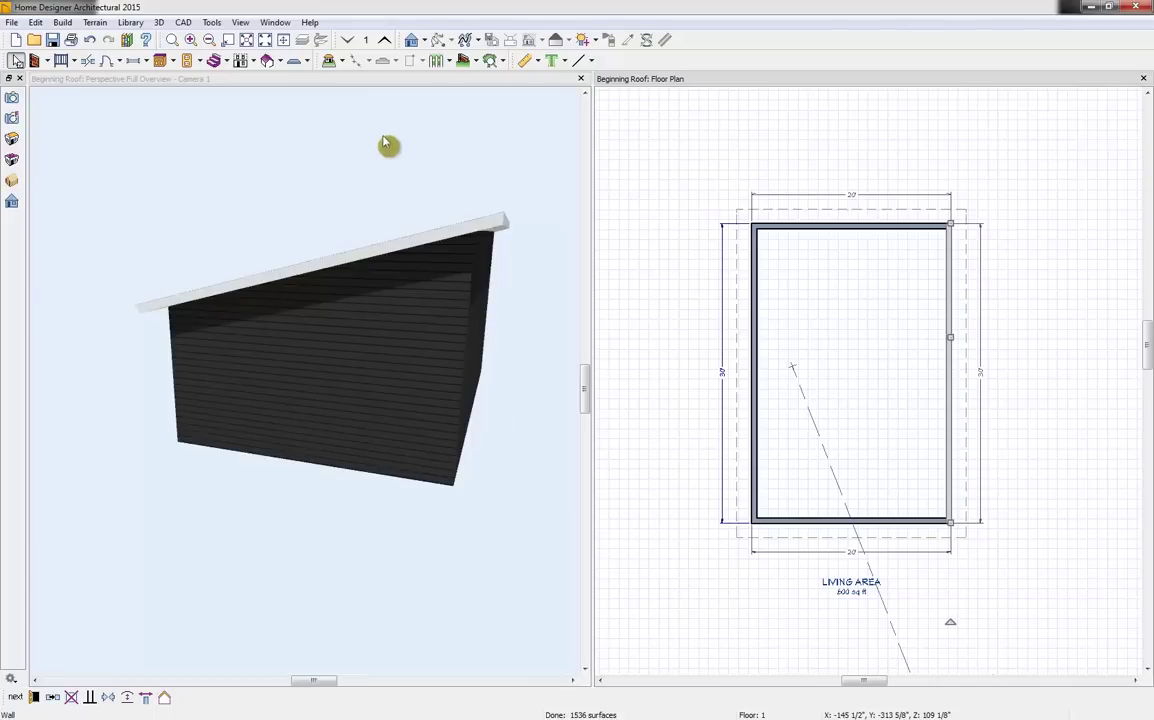
Orbit around the shed roof in the 3D overview, then examine the gambrel roof reference picture and close it
left_click(439, 42)
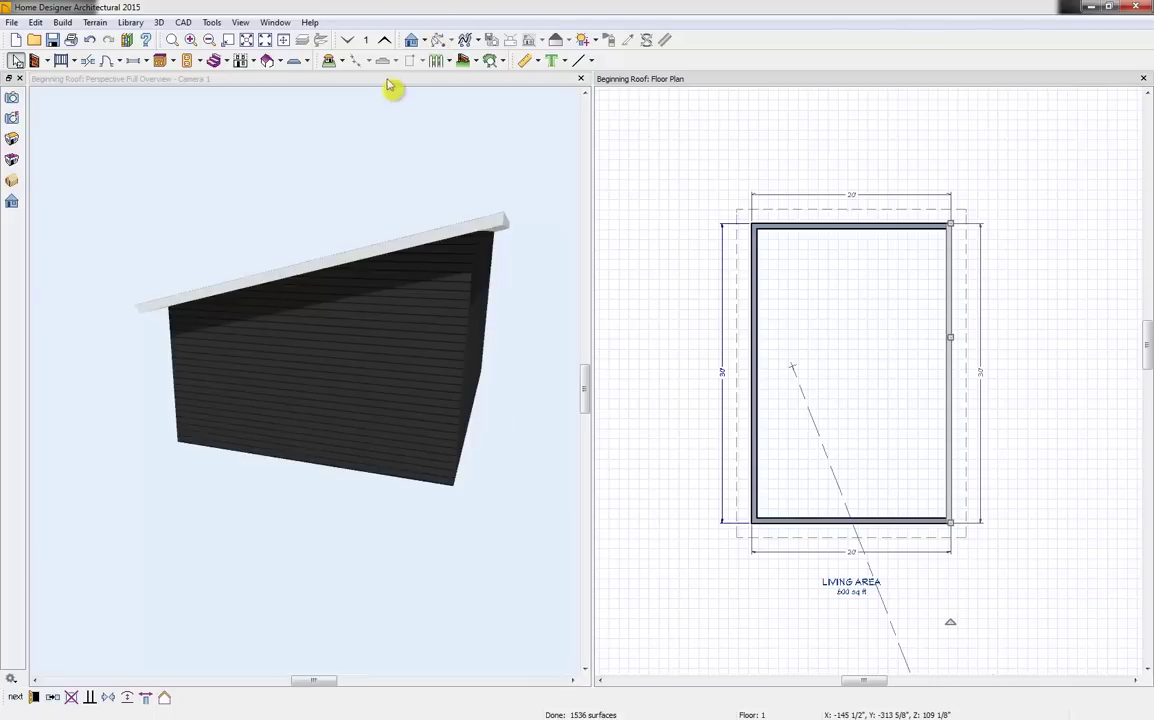
left_click_drag(313, 209, 370, 208)
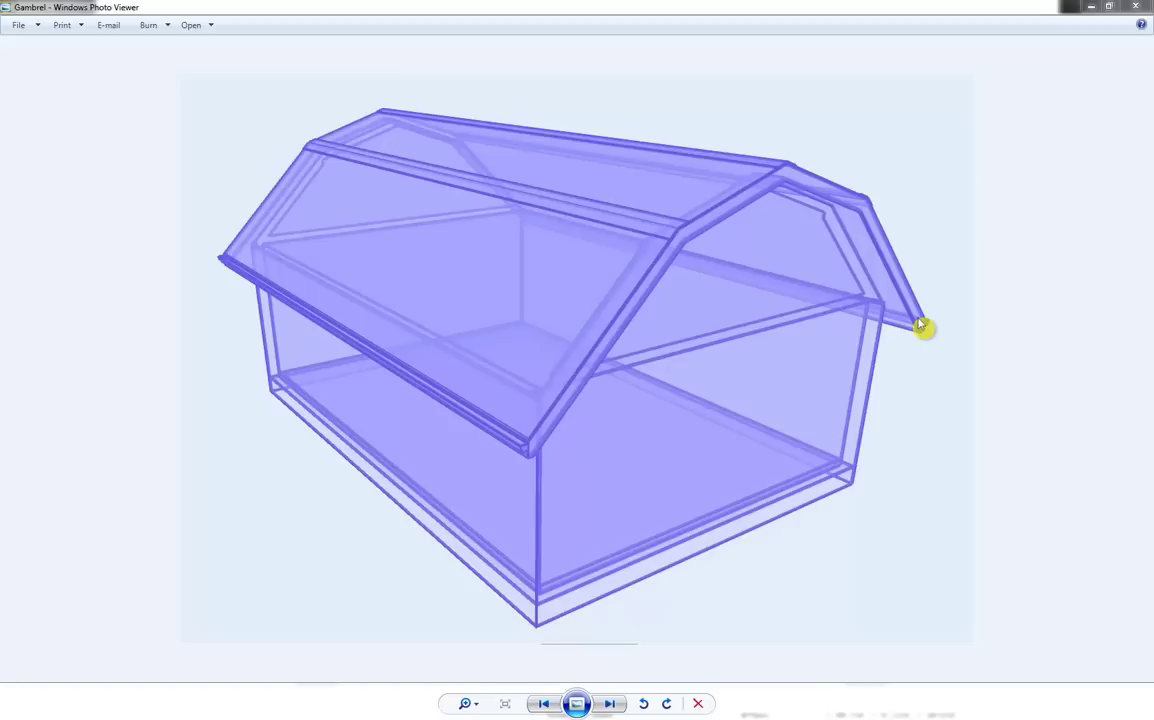
left_click(1136, 7)
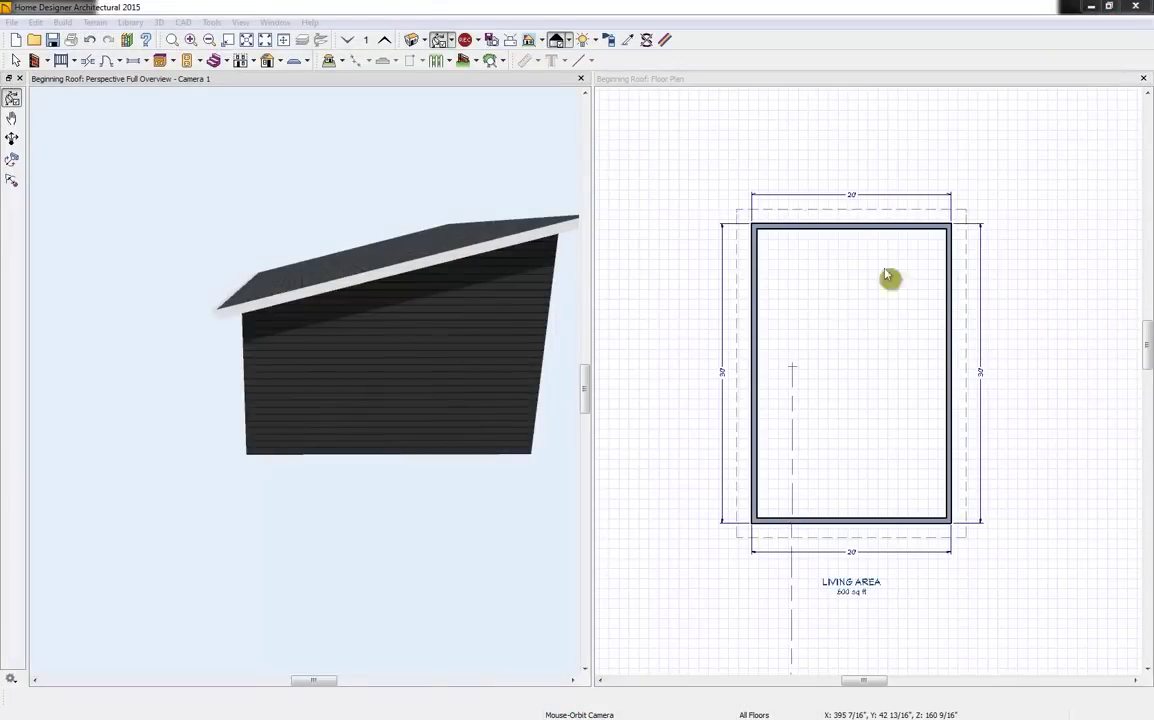
Give the left 30' wall a 10 in 12 roof pitch and a 6 in 12 upper pitch starting 60" in from the baseline
left_click(758, 296)
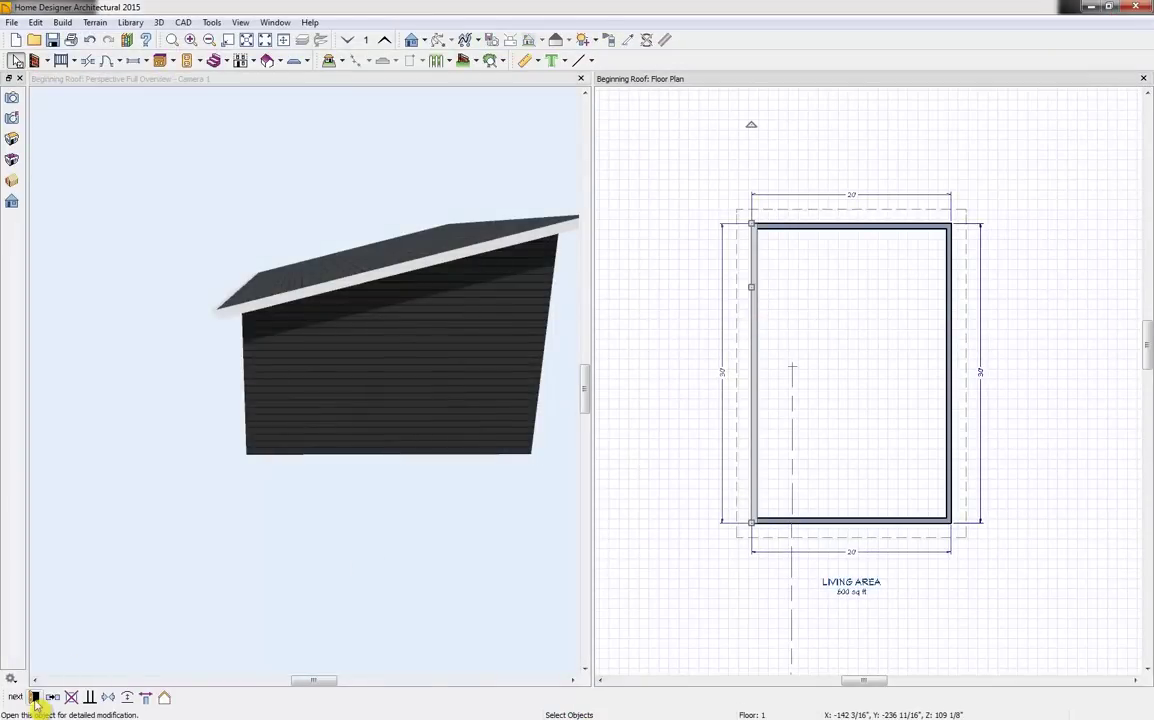
left_click(35, 698)
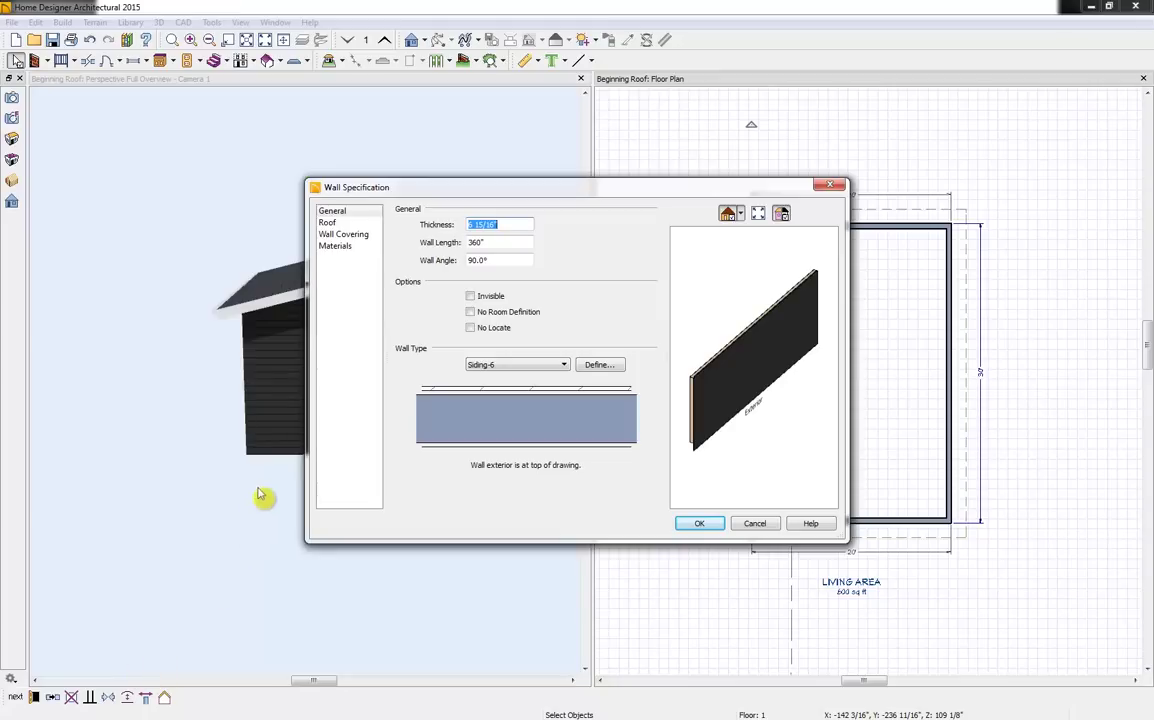
left_click(340, 222)
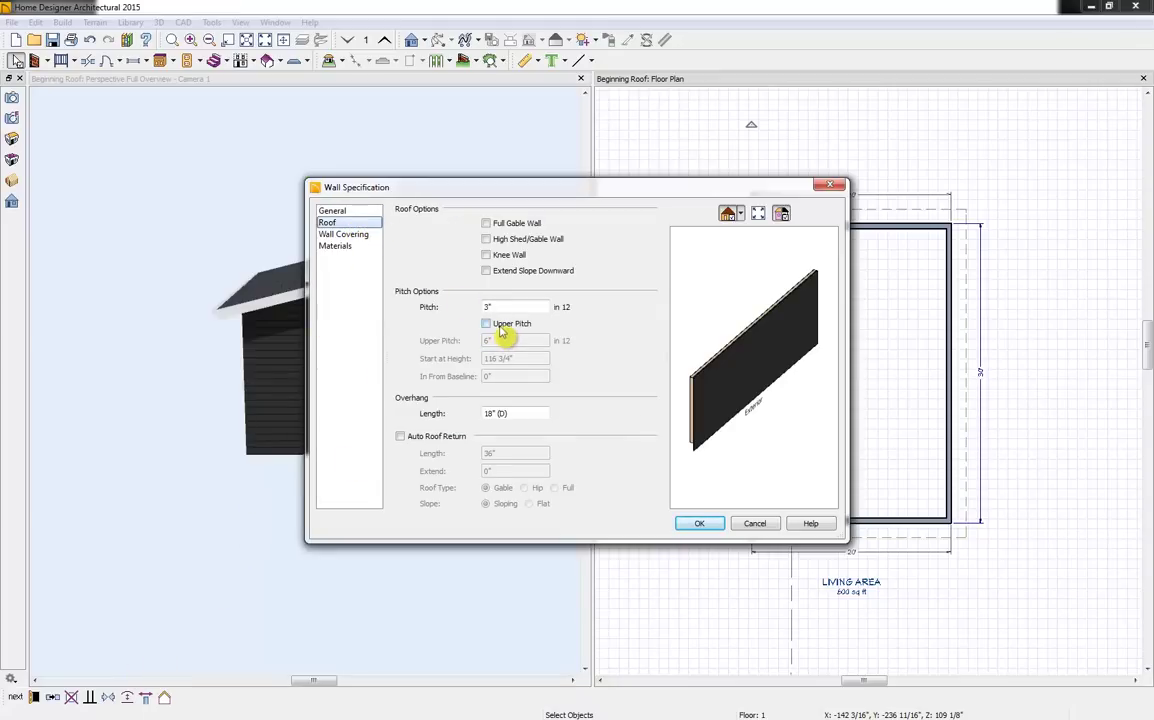
left_click_drag(502, 306, 455, 306)
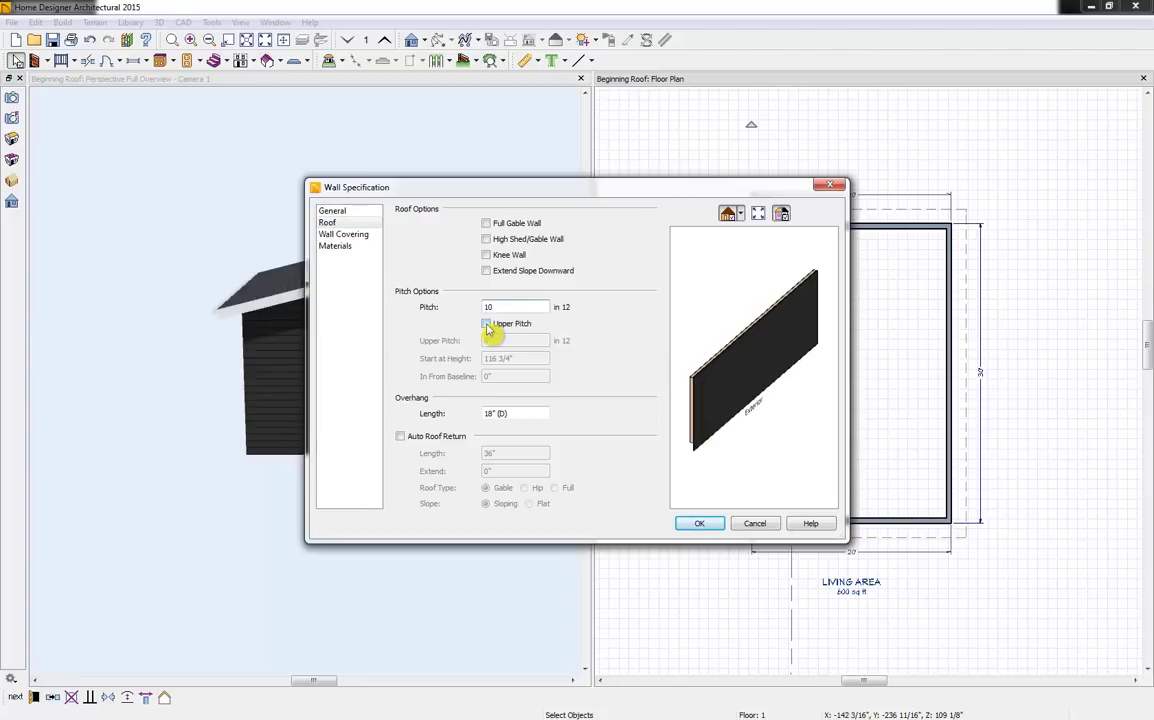
left_click(486, 324)
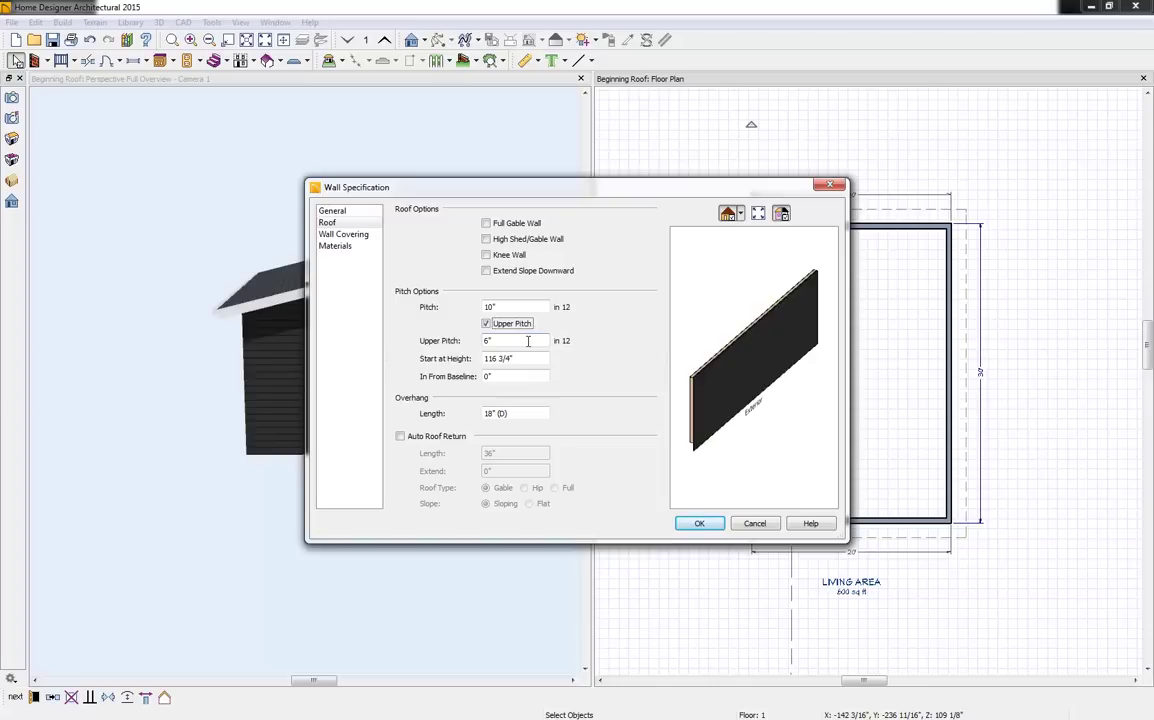
left_click(528, 341)
left_click(503, 376)
left_click_drag(516, 376, 475, 388)
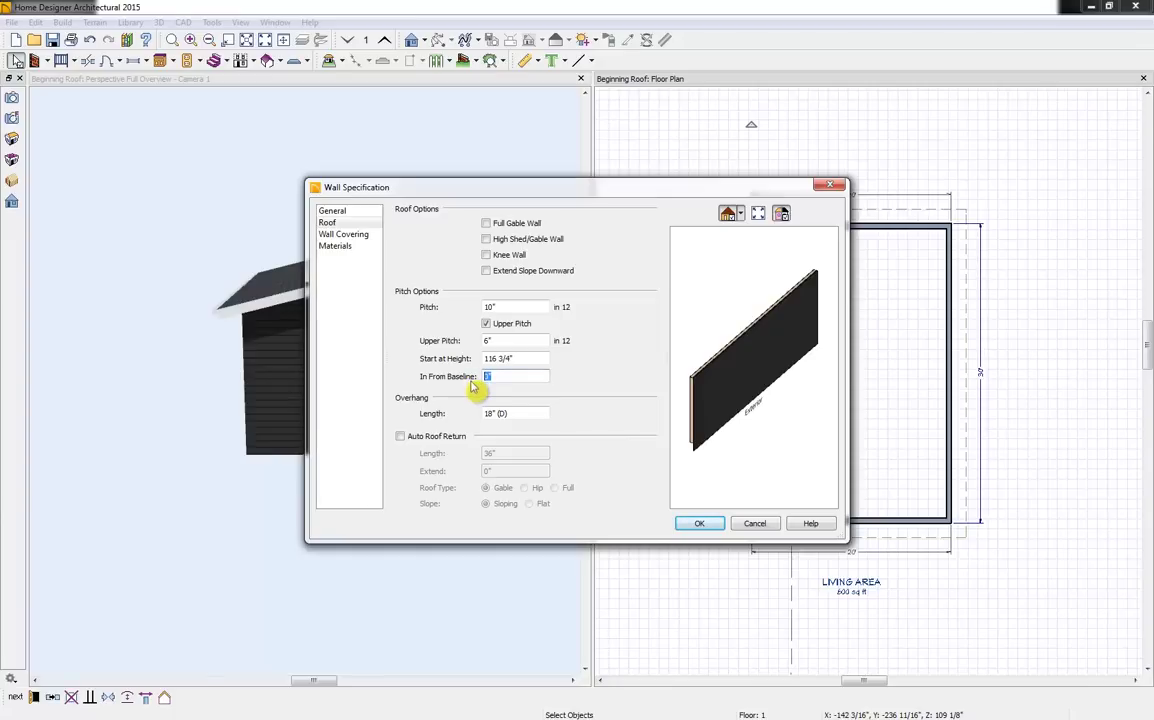
type("60")
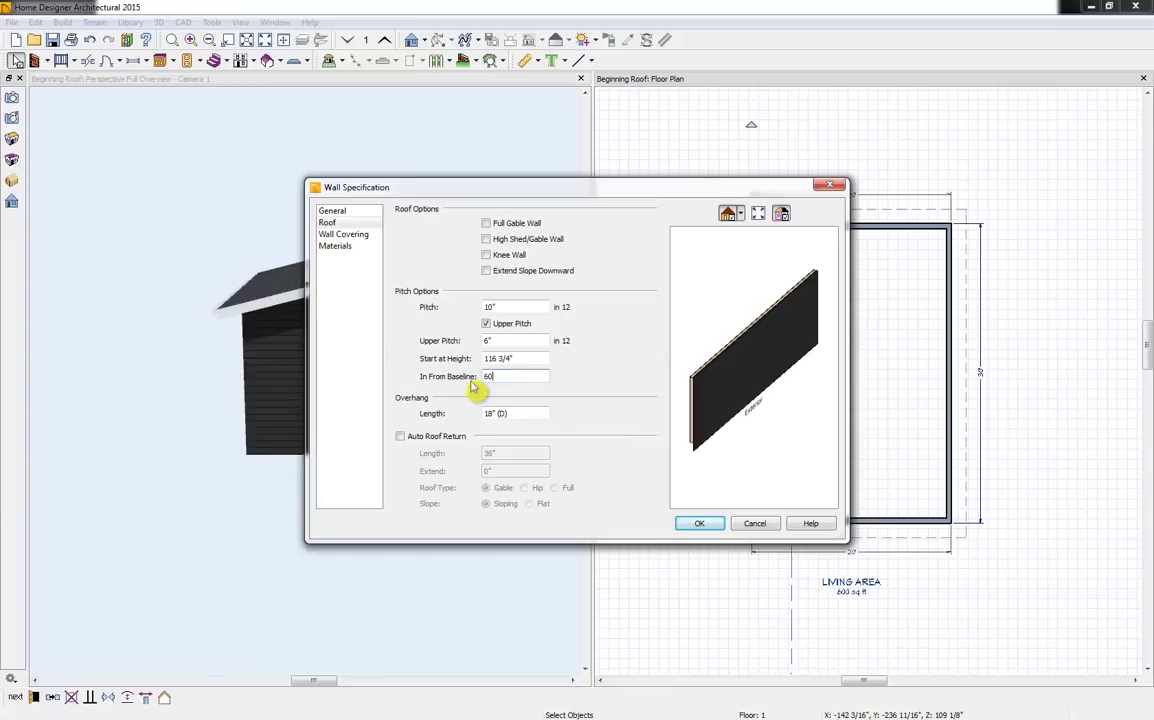
left_click(699, 524)
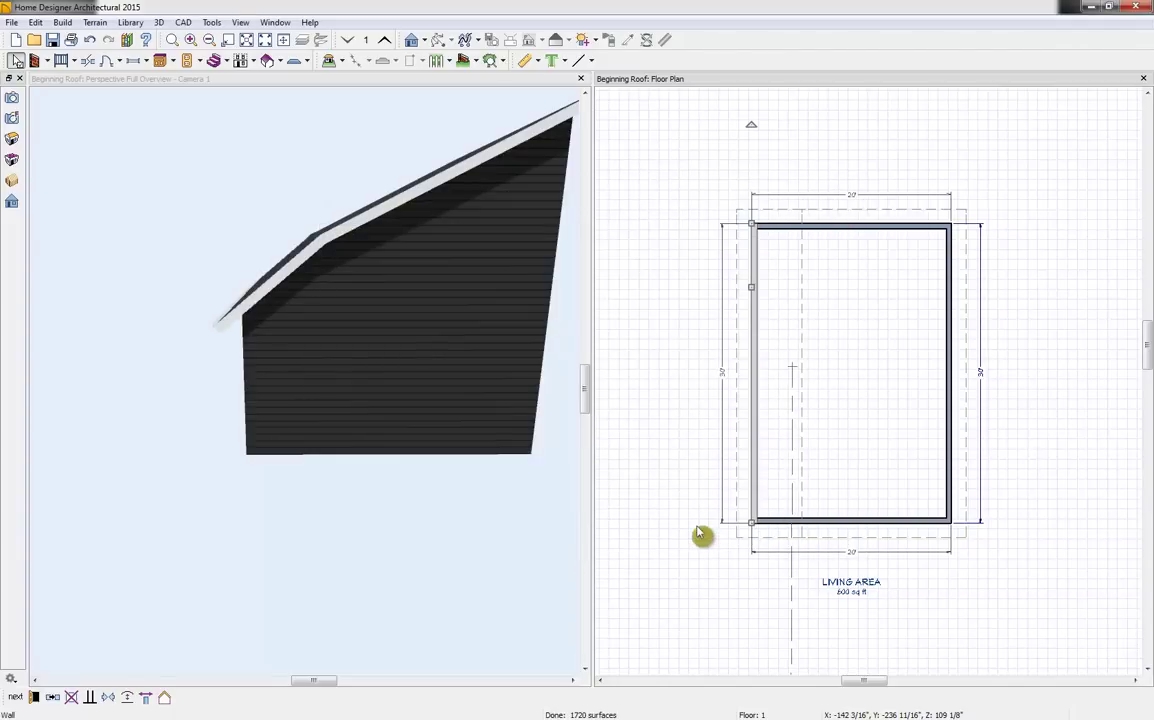
Measure the distance from the left 30' wall to the roof's pitch-change line in the floor plan with the Tape Measure
scroll(757, 429, "up", 2)
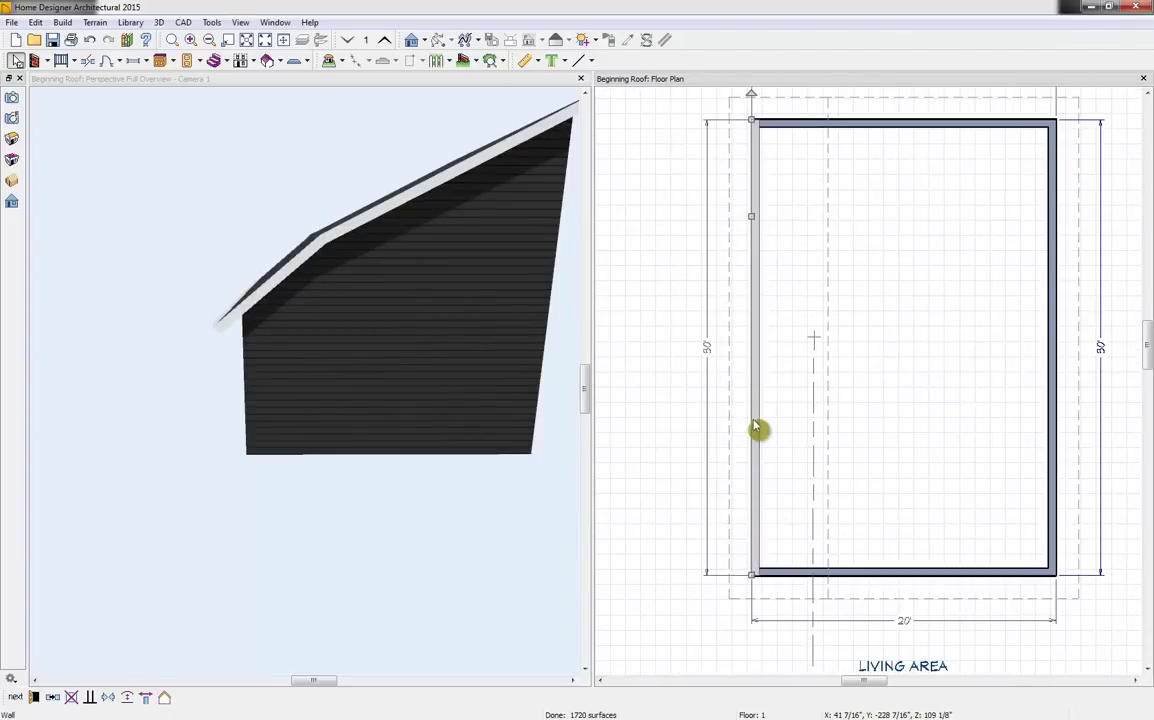
scroll(757, 429, "up", 1)
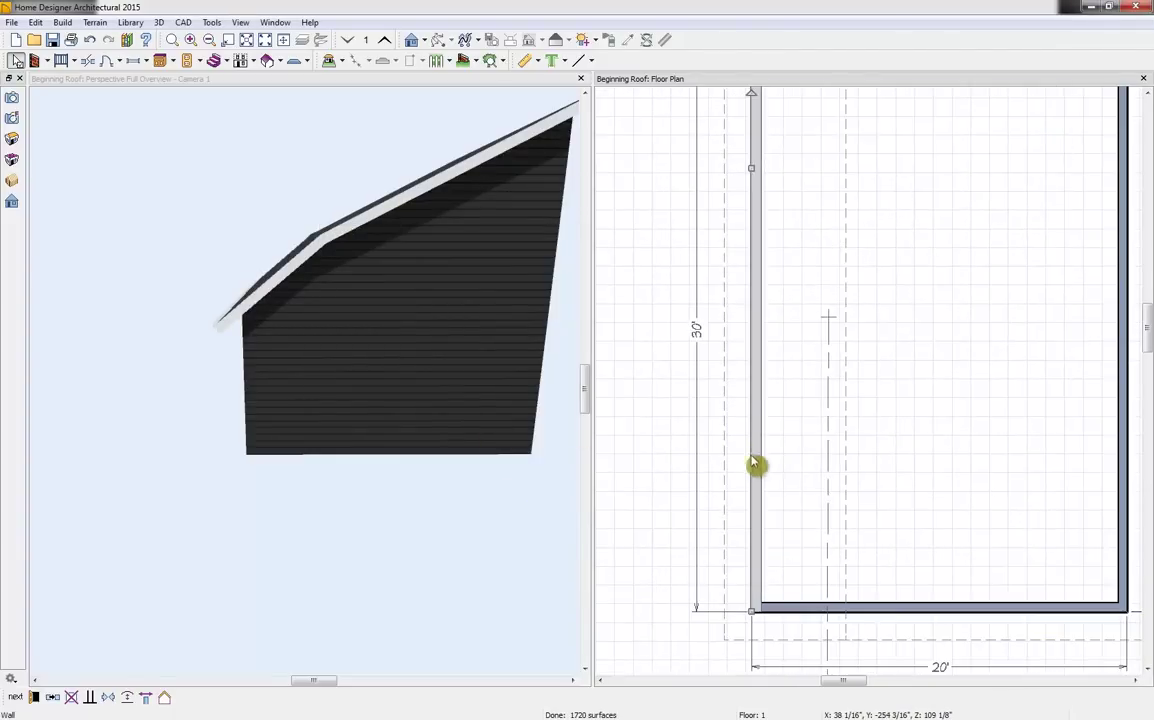
left_click(540, 62)
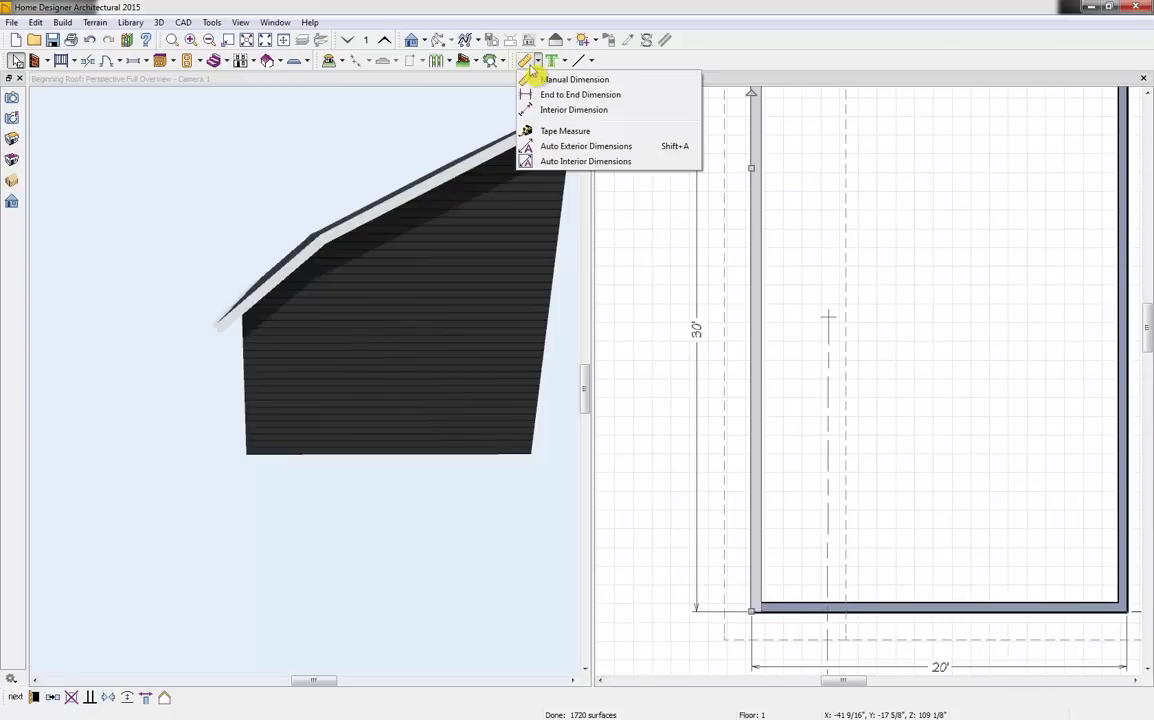
left_click(532, 133)
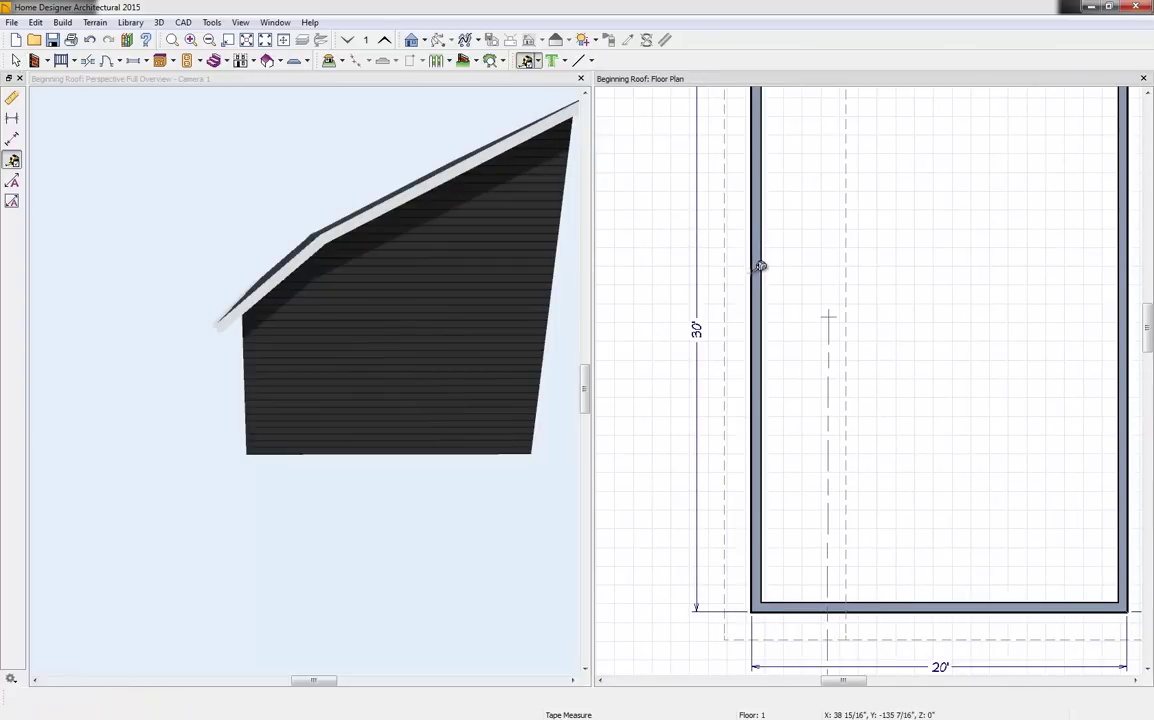
left_click(758, 322)
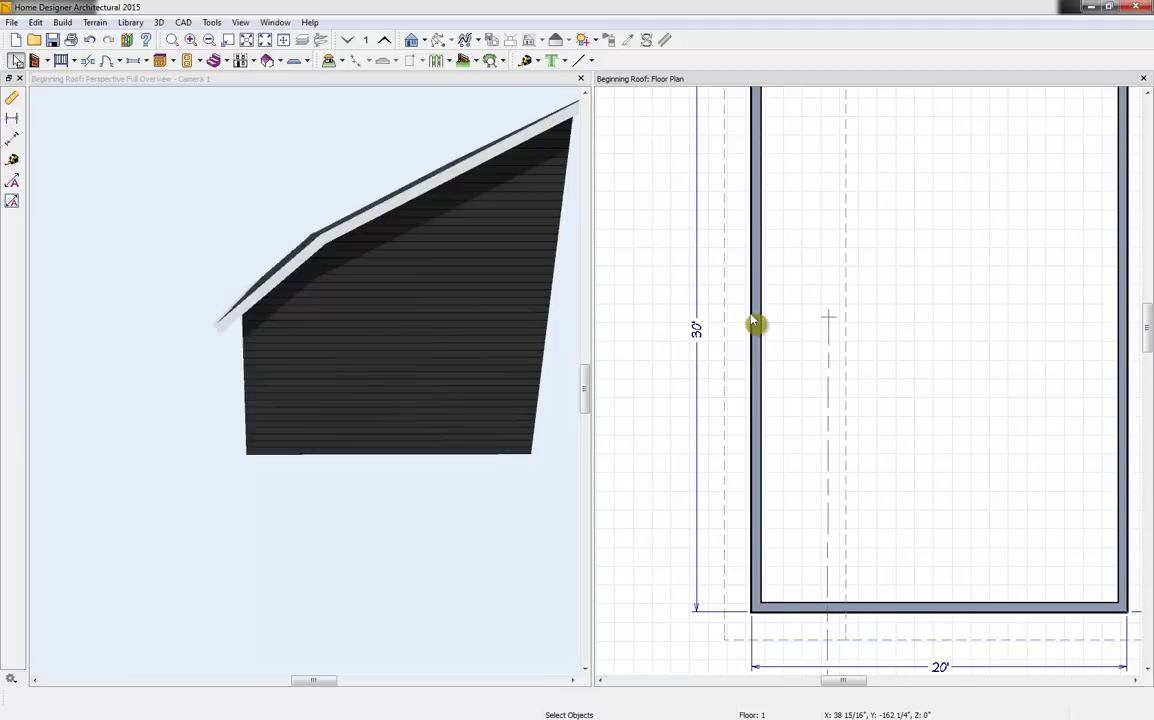
left_click(527, 60)
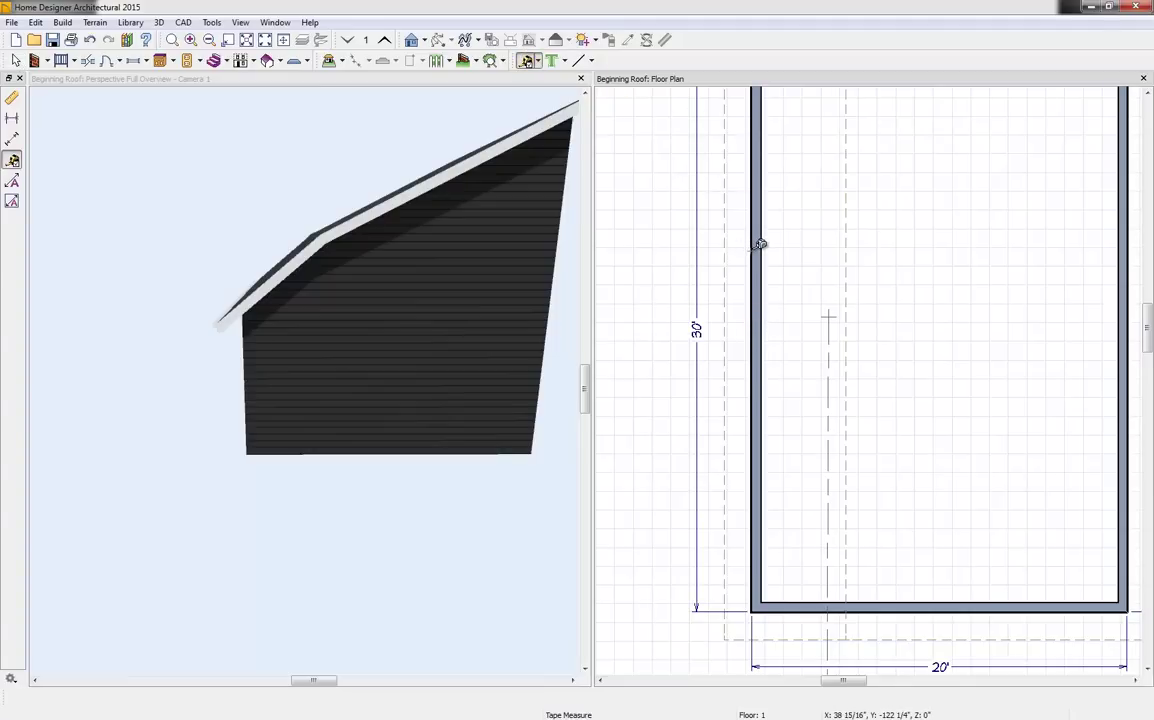
left_click_drag(760, 244, 847, 252)
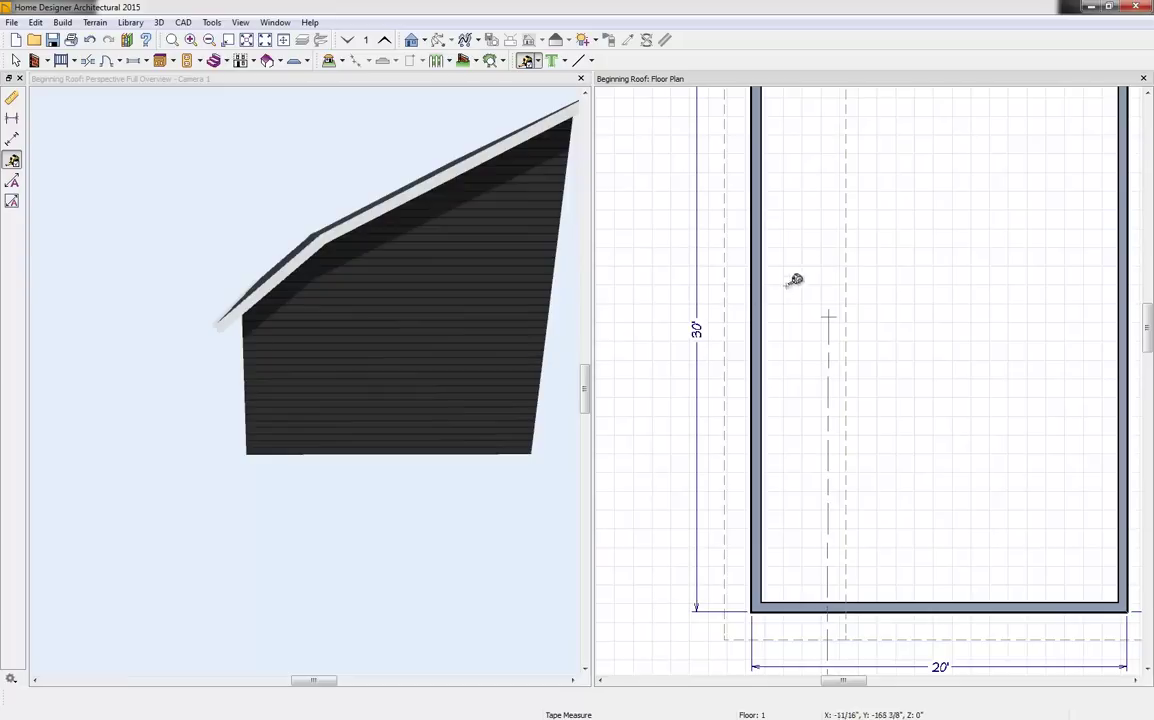
scroll(883, 234, "down", 3)
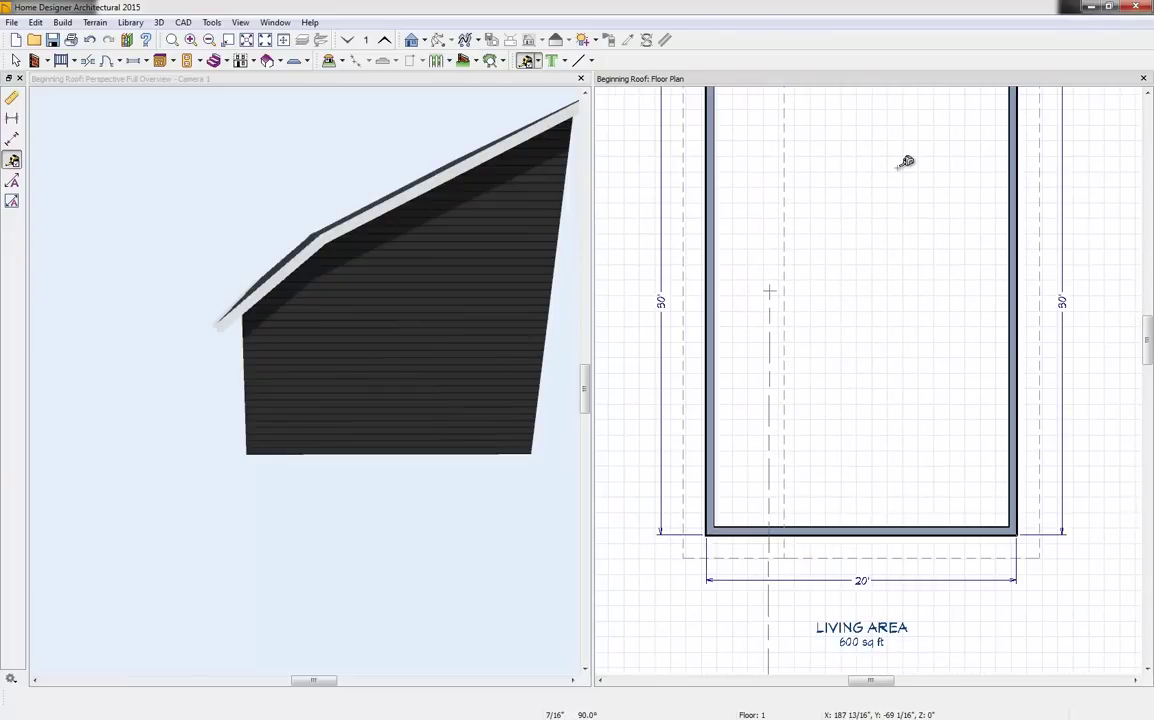
key("space")
Clear High Shed/Gable Wall on the right 30' wall and set pitch 10 in 12 with upper pitch 6 in 12, 60" in from baseline
left_click(1018, 247)
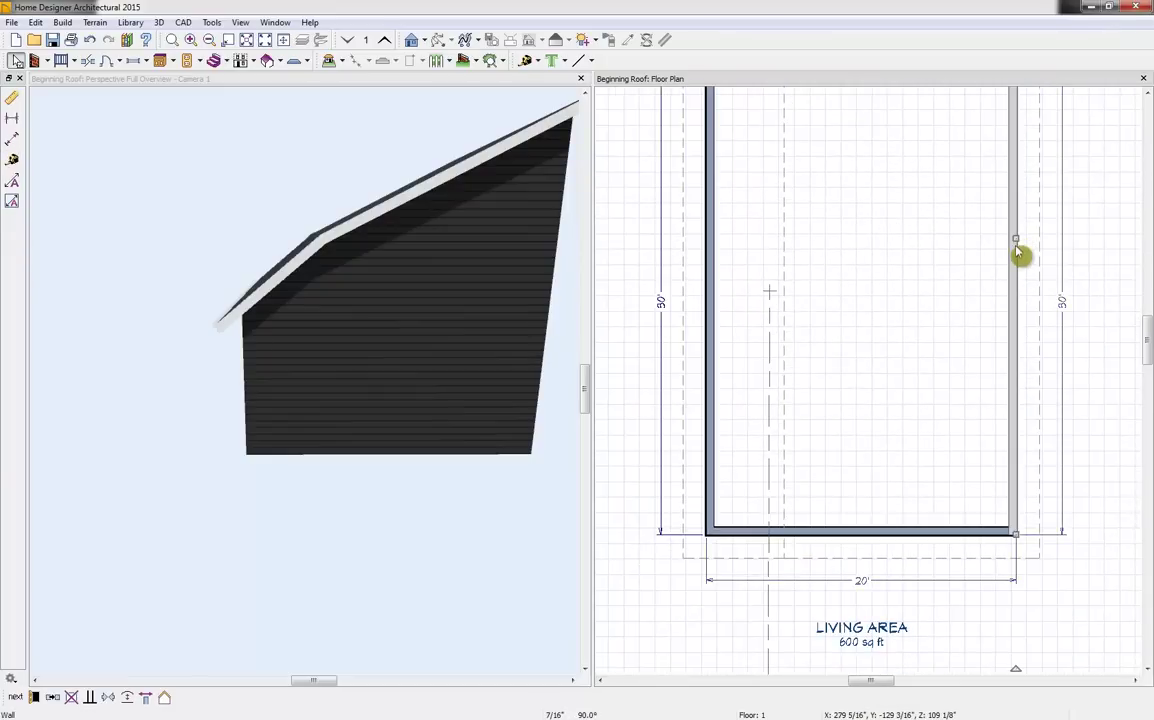
left_click(34, 697)
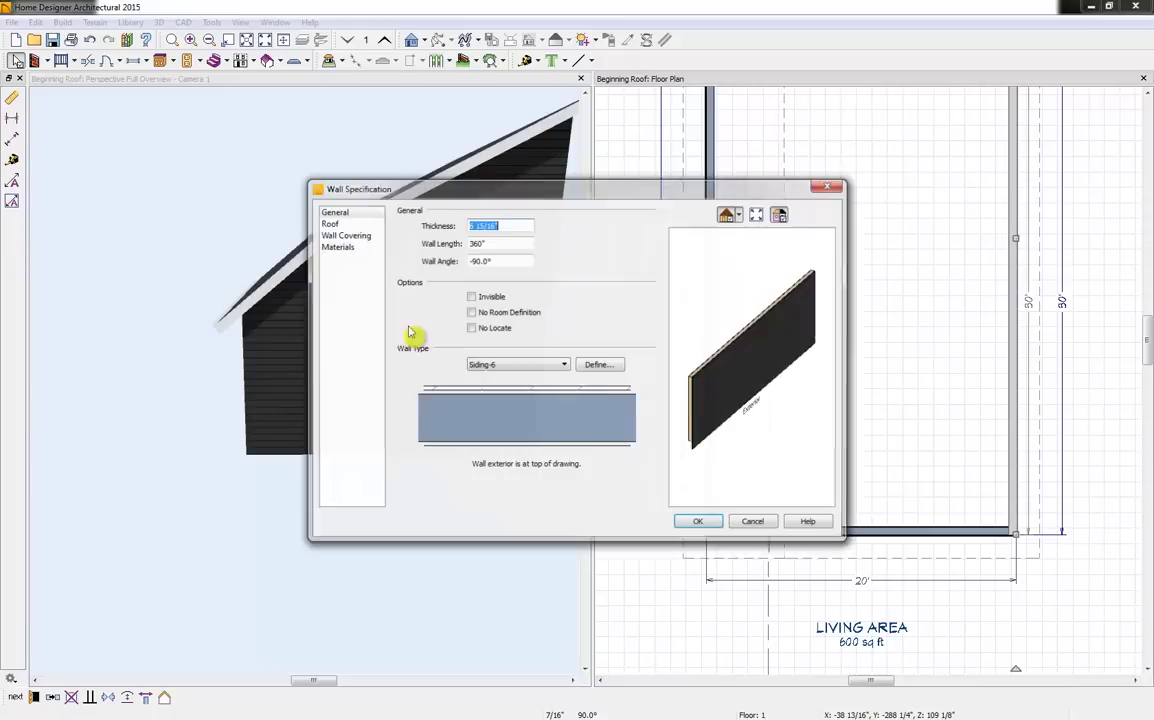
left_click(349, 224)
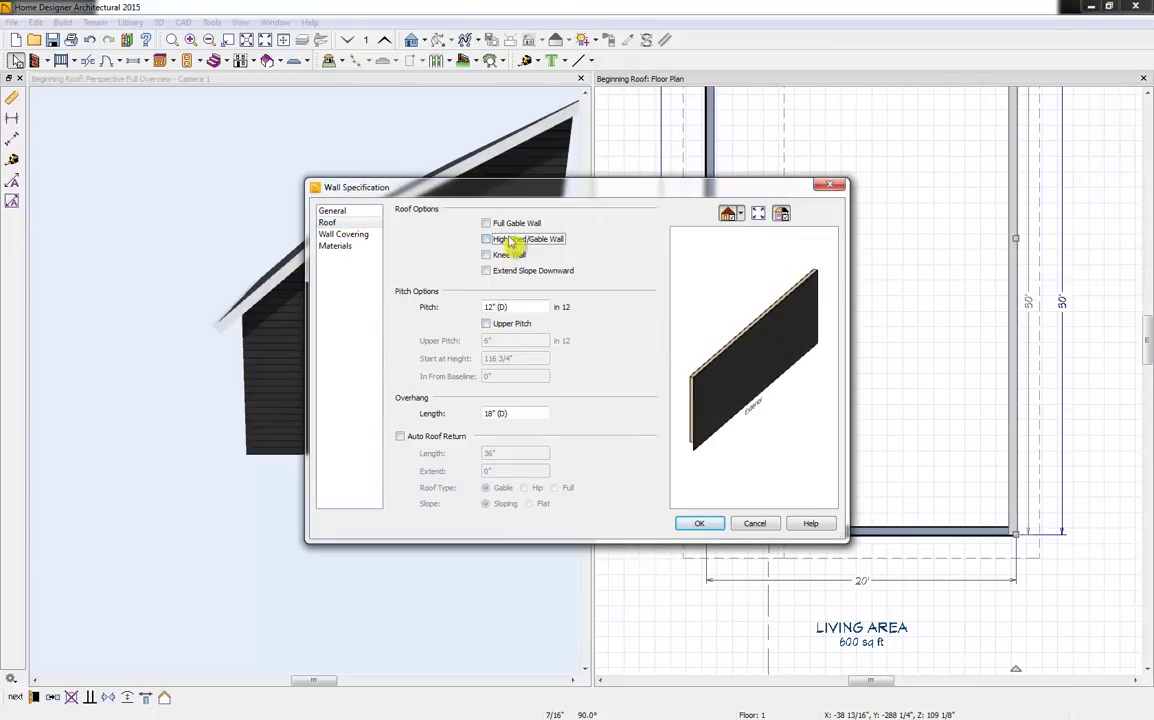
double_click(523, 307)
type("10")
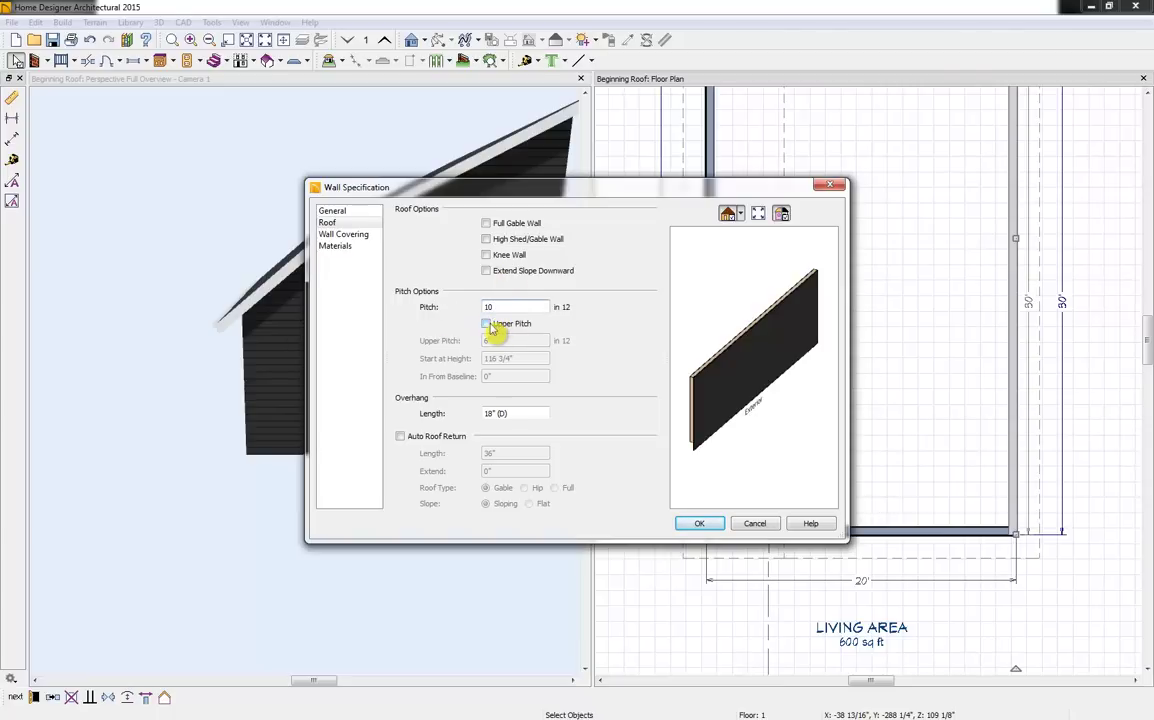
left_click(494, 325)
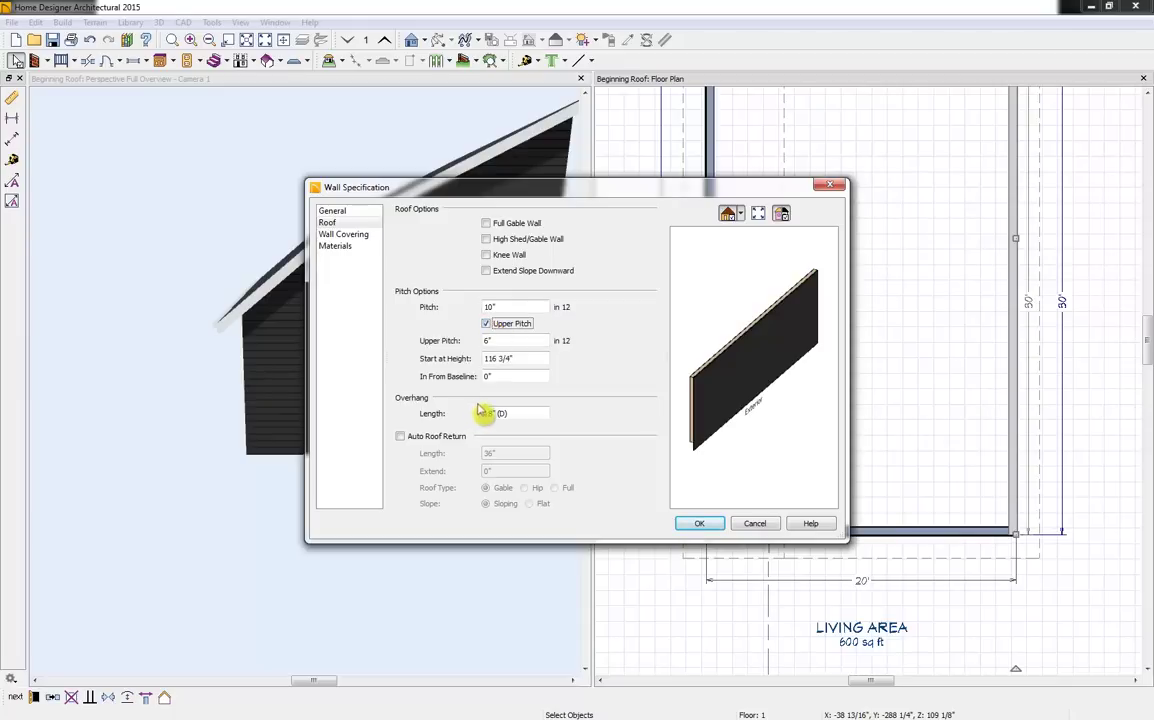
left_click_drag(512, 374, 463, 386)
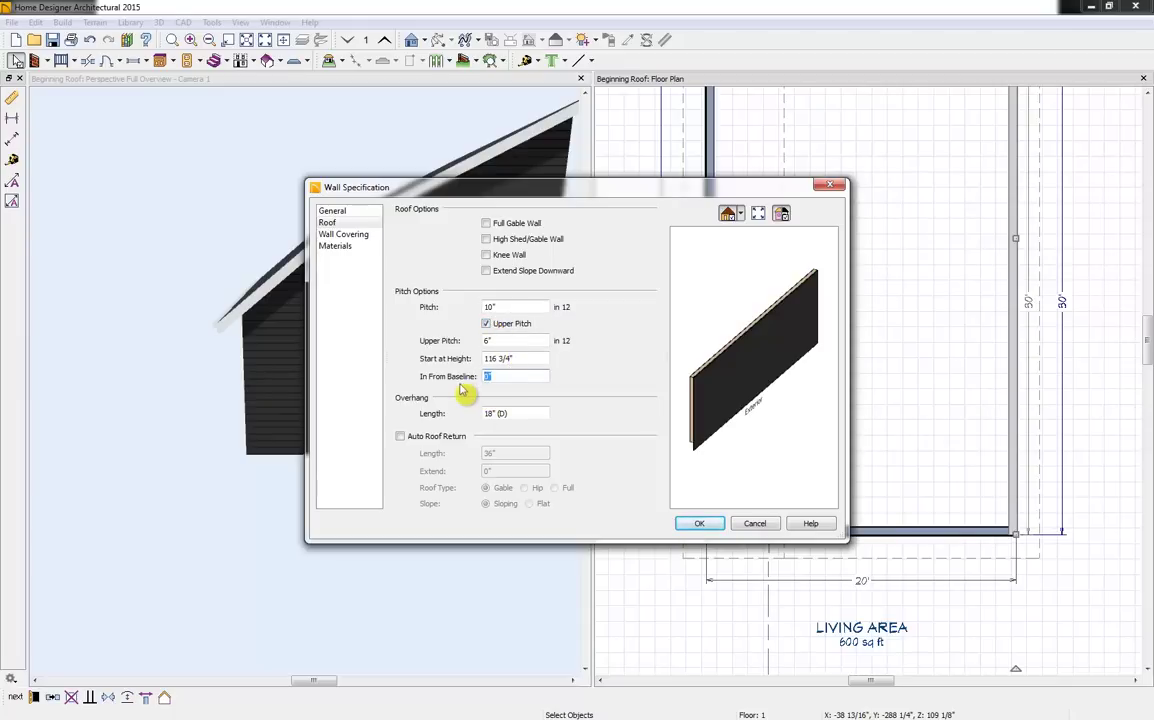
type("60")
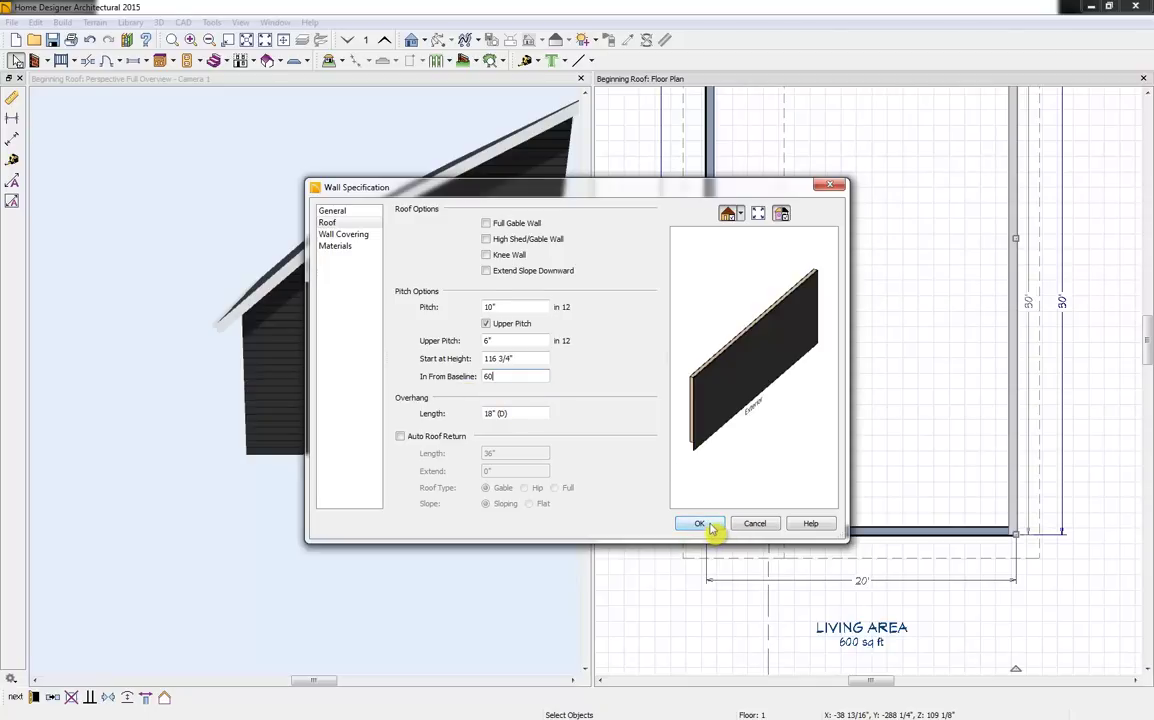
left_click(710, 528)
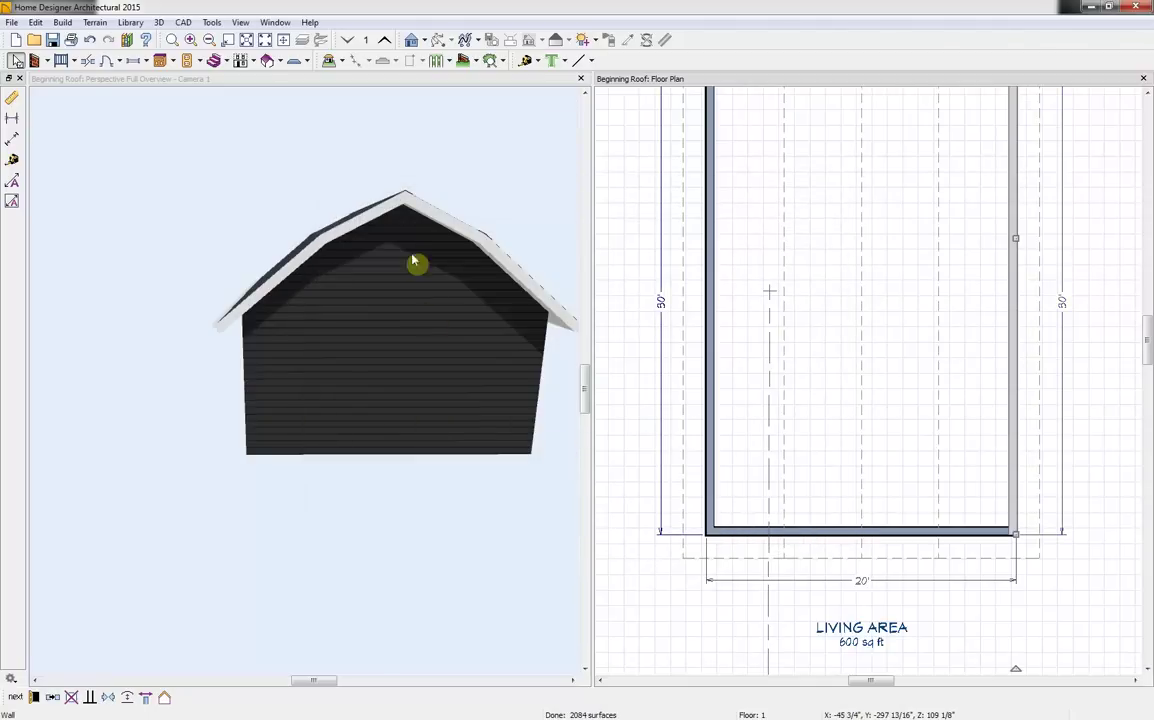
Orbit around the gambrel roof in the 3D overview, then bring up the gullwing roof reference picture
left_click(386, 97)
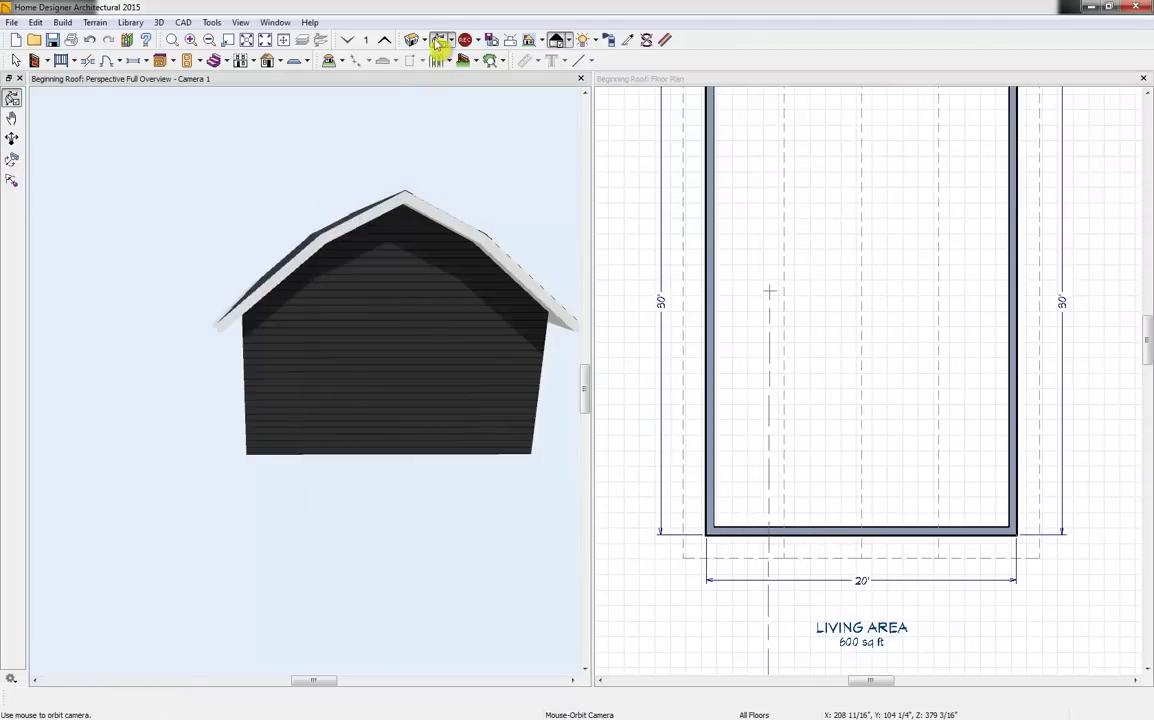
left_click(437, 42)
left_click_drag(469, 185, 408, 192)
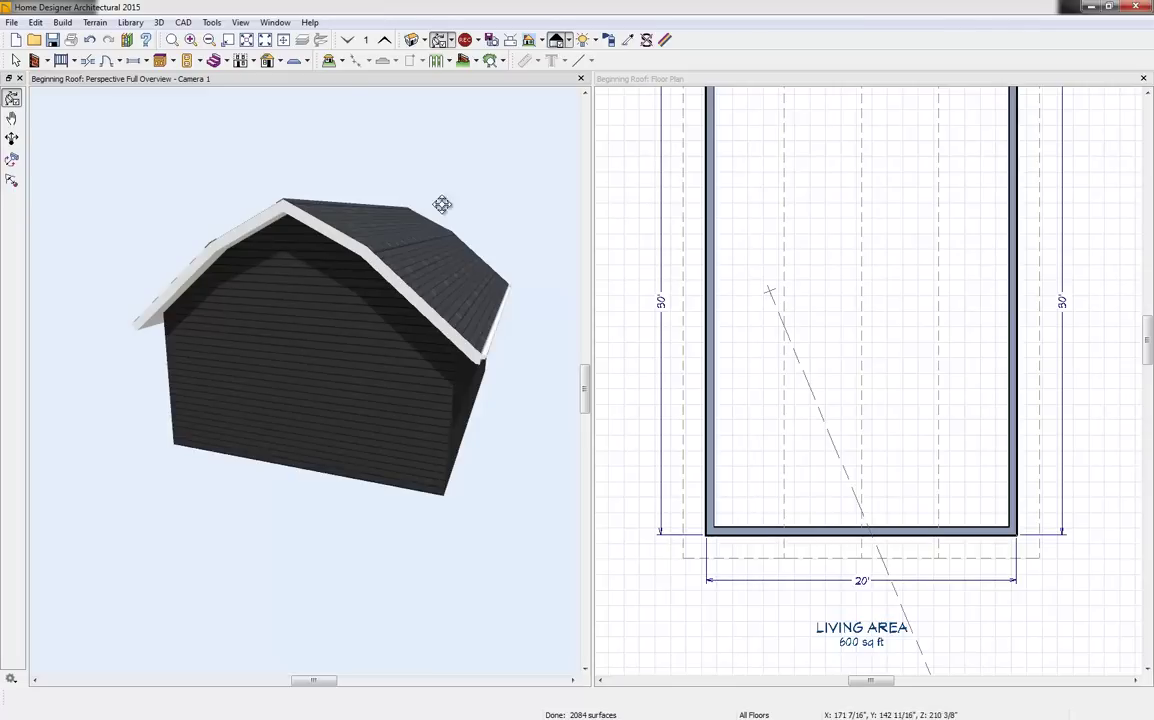
key("alt+Tab")
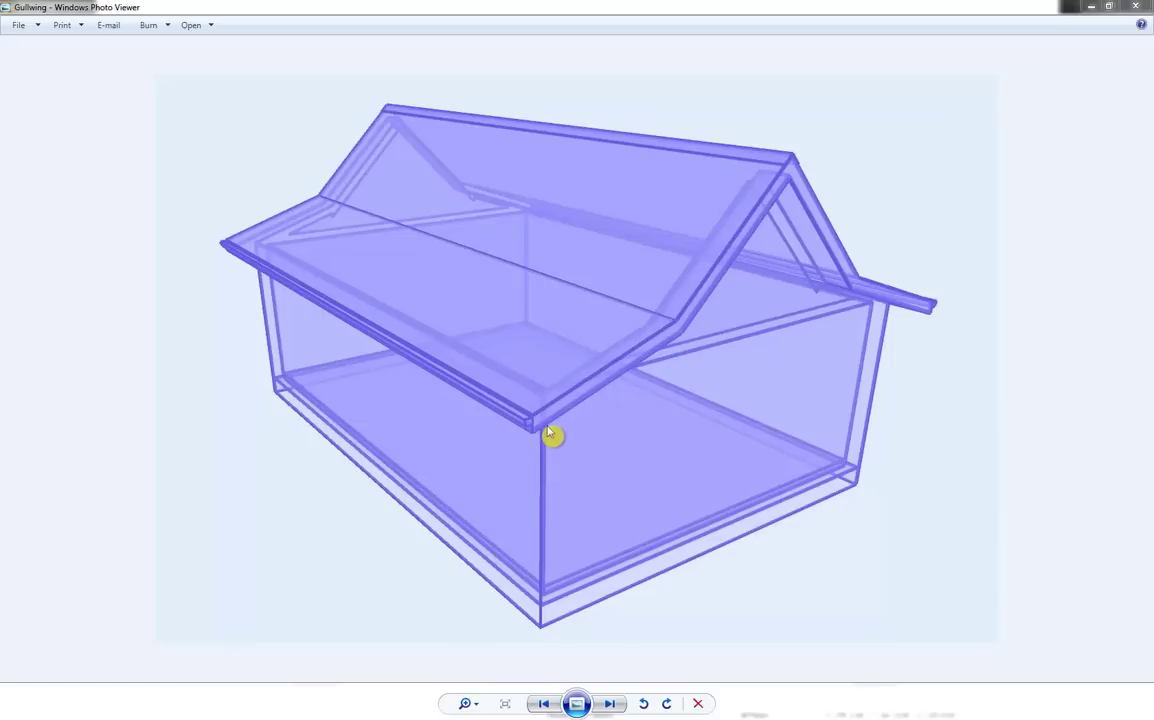
Close the reference picture and set the left 30' wall's pitch to 6 in 12 and upper pitch to 10 in 12, 60" in from baseline
left_click(1135, 7)
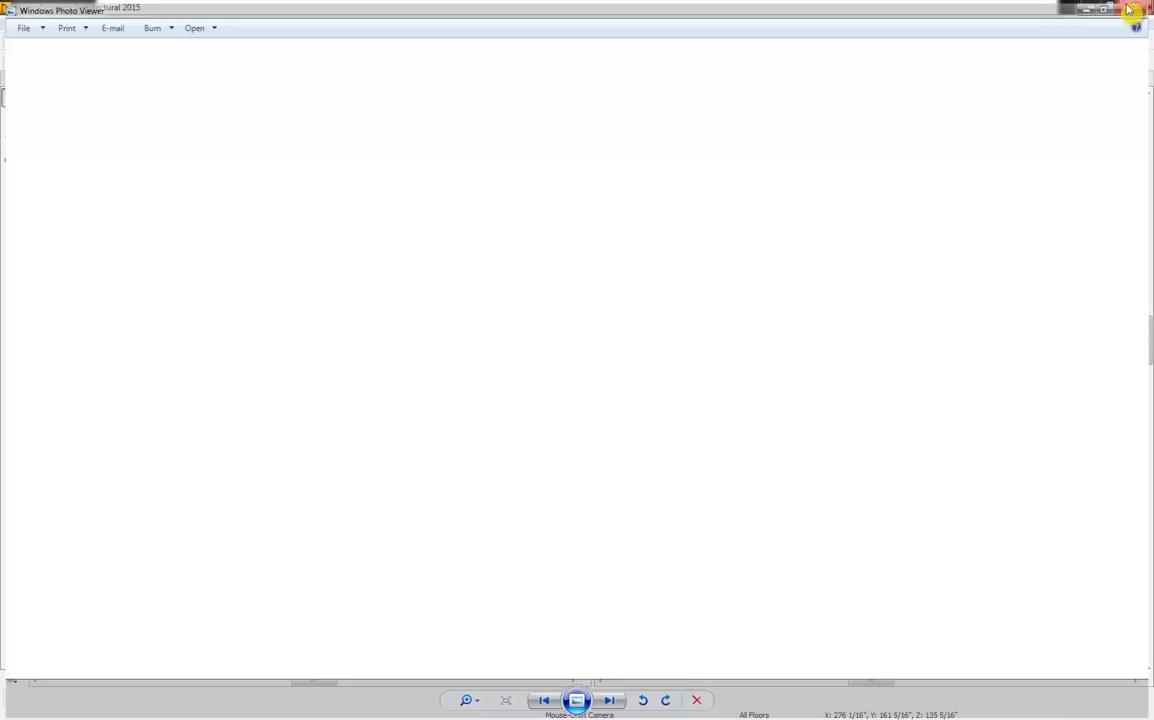
left_click(712, 331)
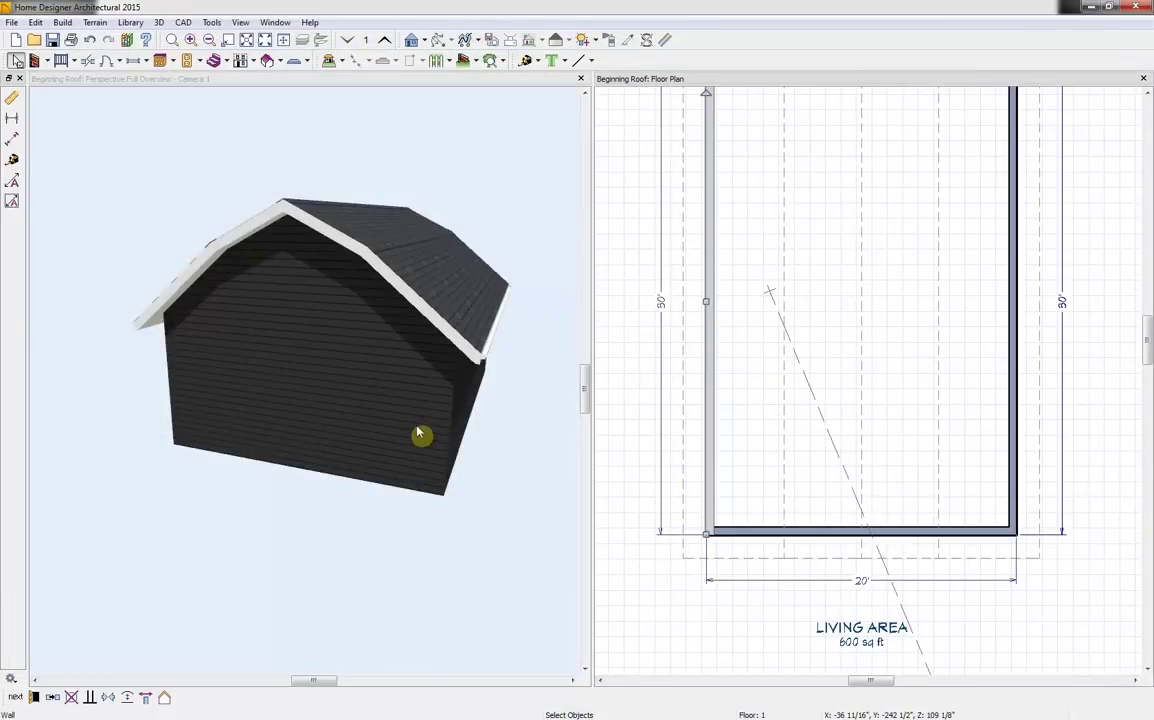
left_click(33, 697)
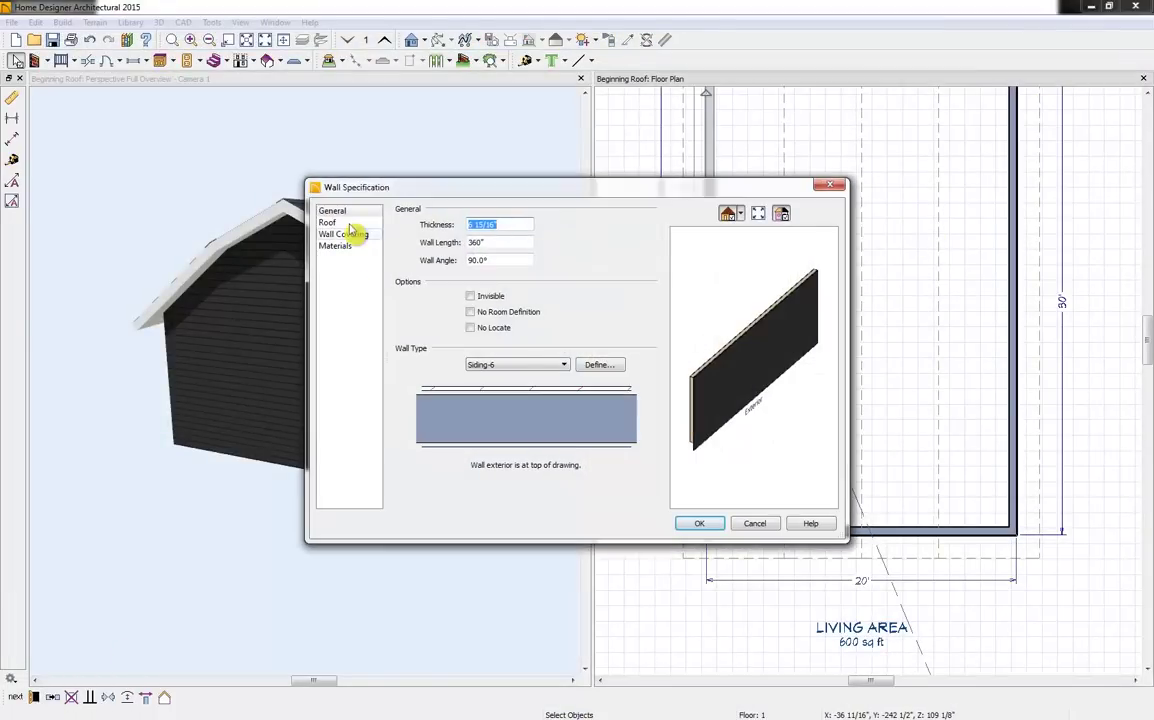
left_click(331, 222)
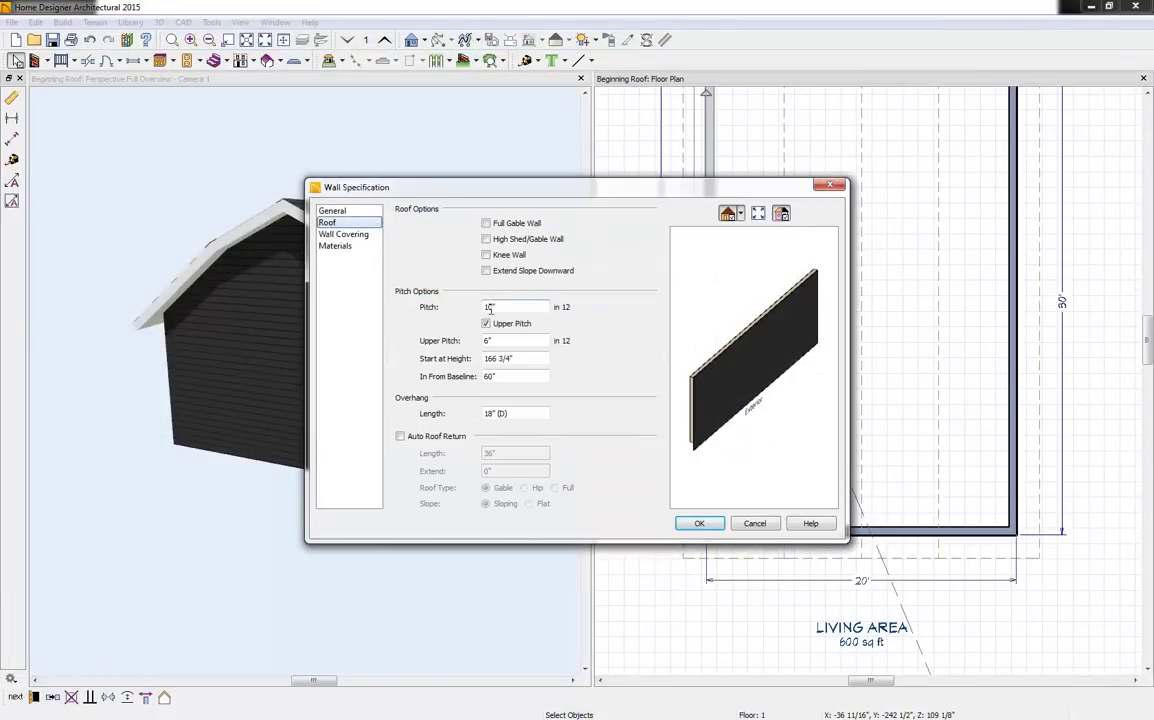
left_click_drag(490, 308, 450, 330)
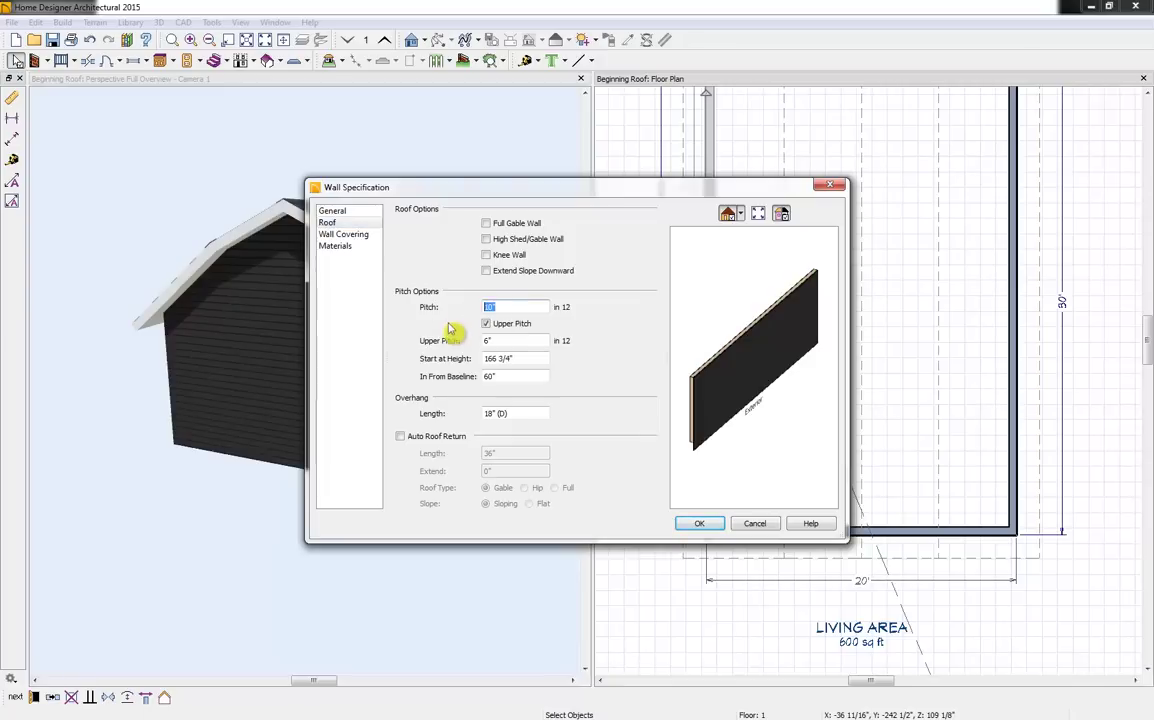
type("6")
left_click(509, 341)
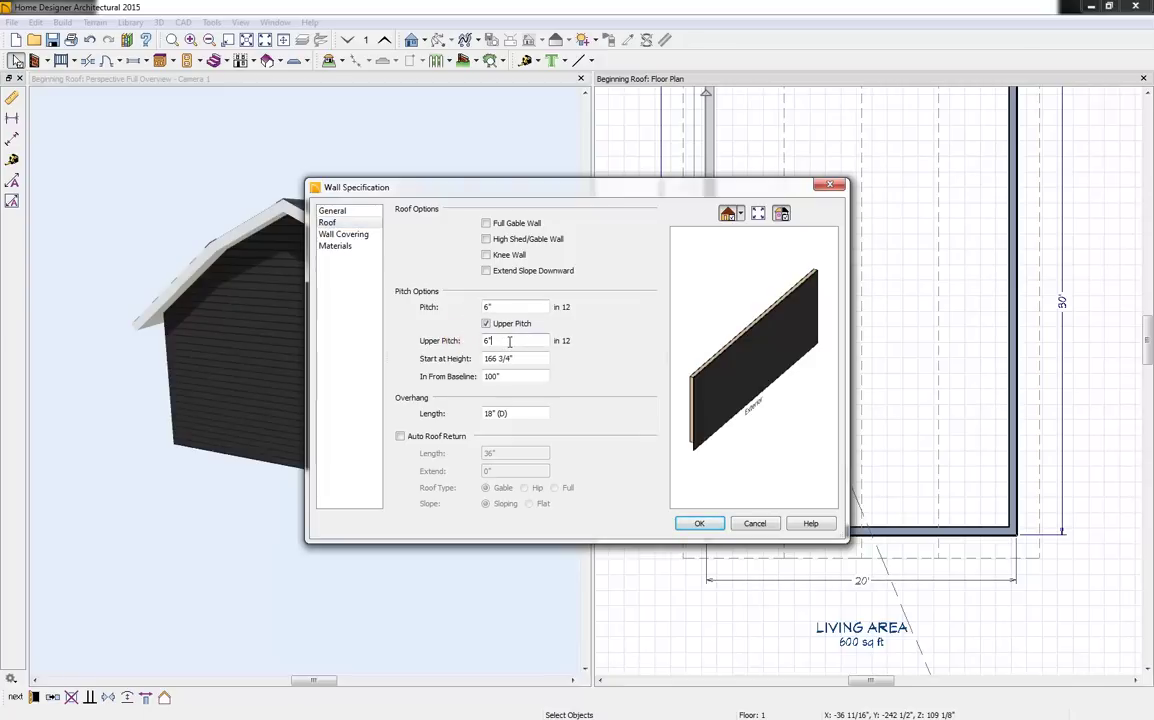
left_click_drag(512, 340, 445, 350)
left_click(530, 378)
left_click_drag(530, 379, 436, 383)
type("60")
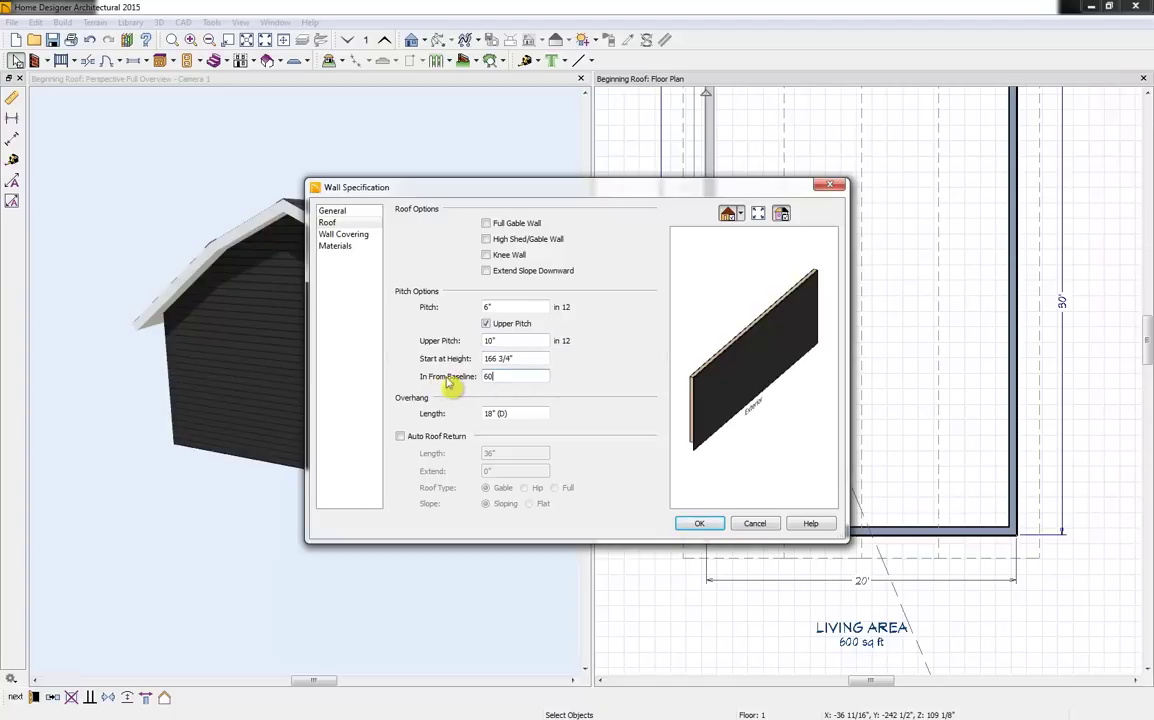
left_click(698, 526)
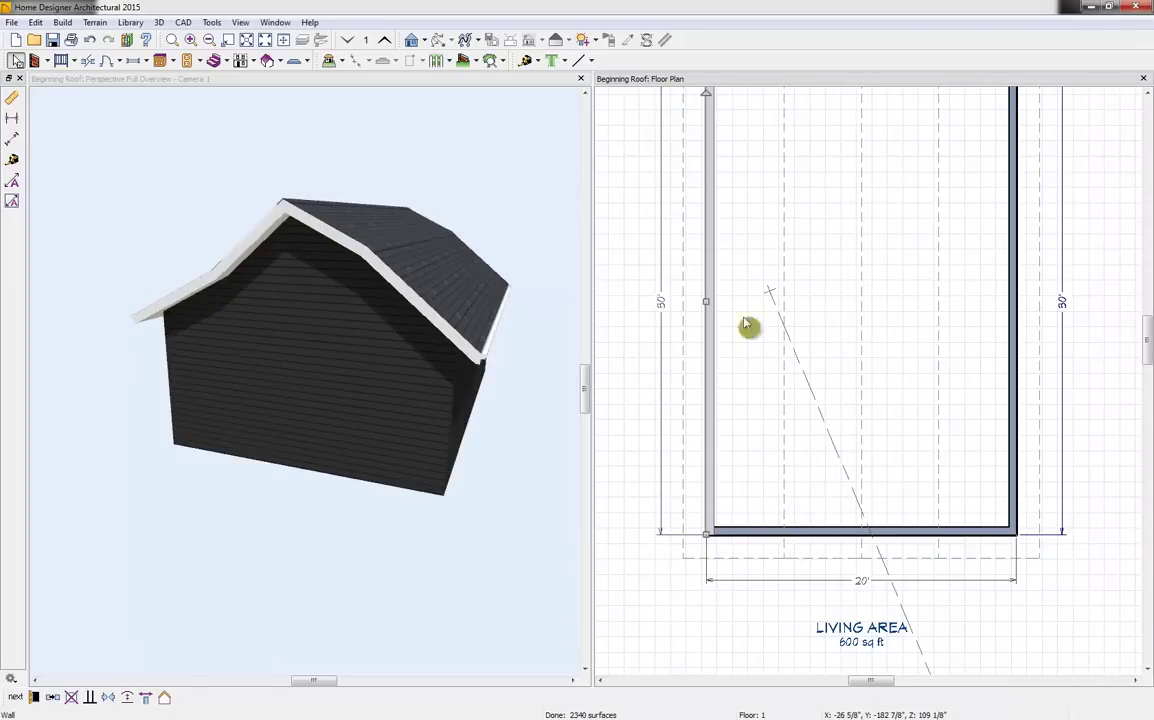
Copy the left 30' wall's roof pitch settings onto the right 30' wall by matching its properties
middle_click_drag(862, 316, 860, 337)
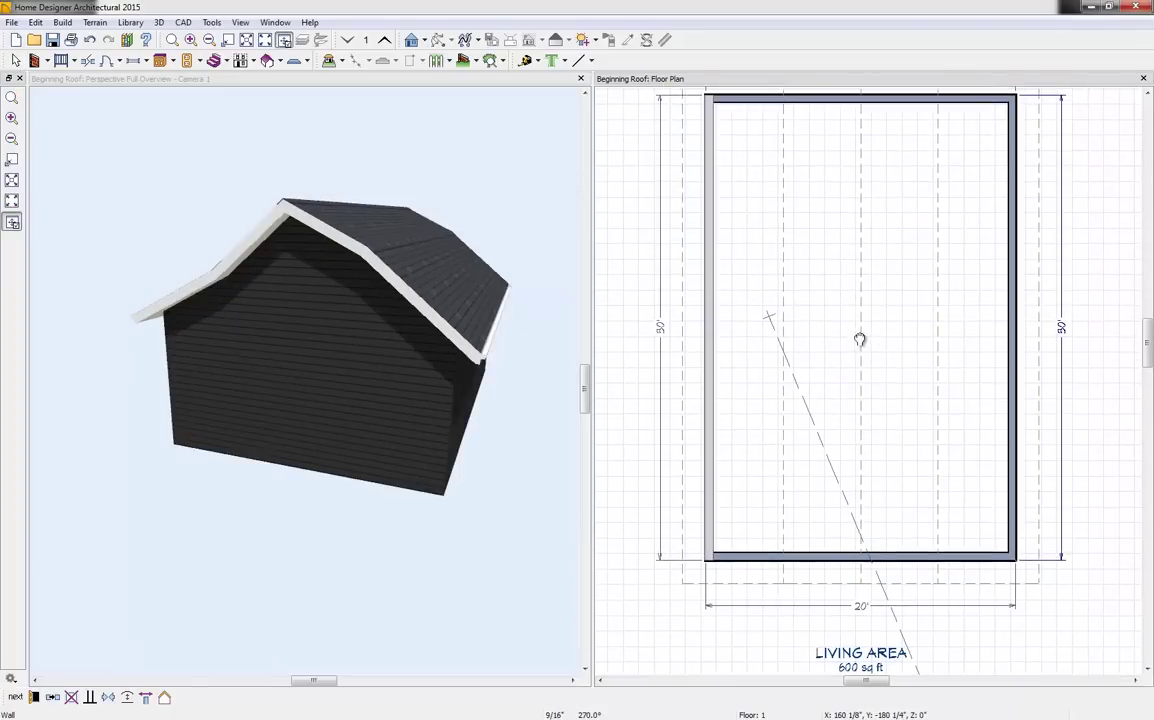
left_click(726, 354)
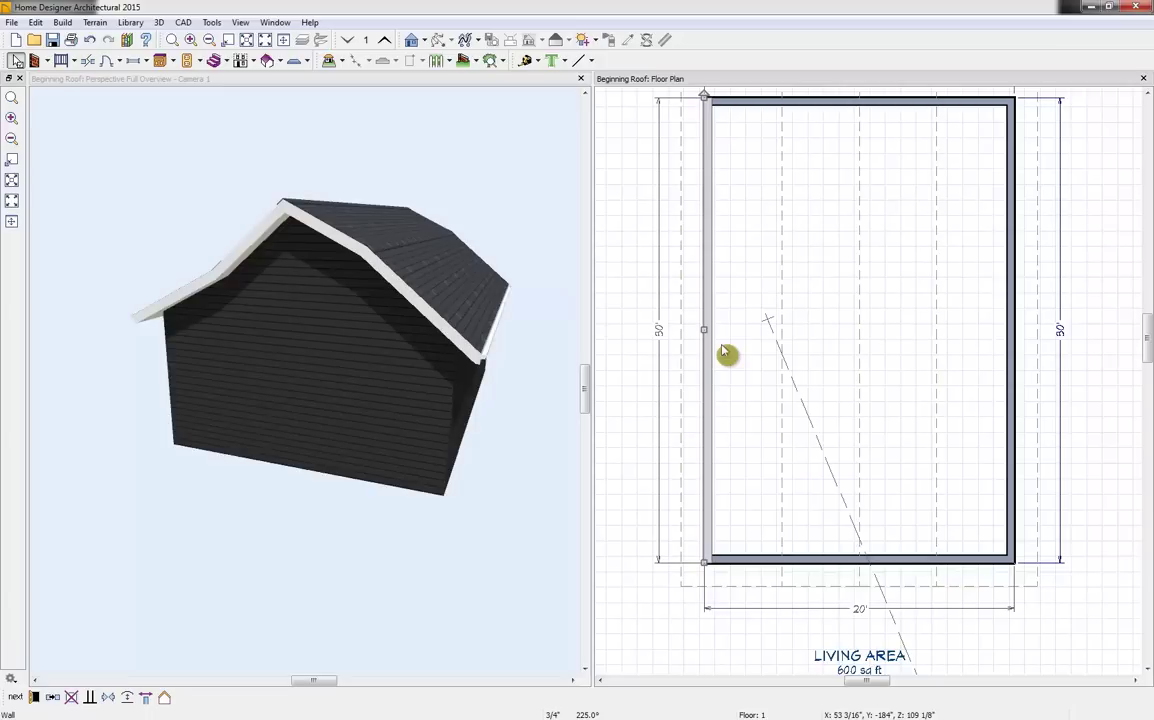
left_click(56, 698)
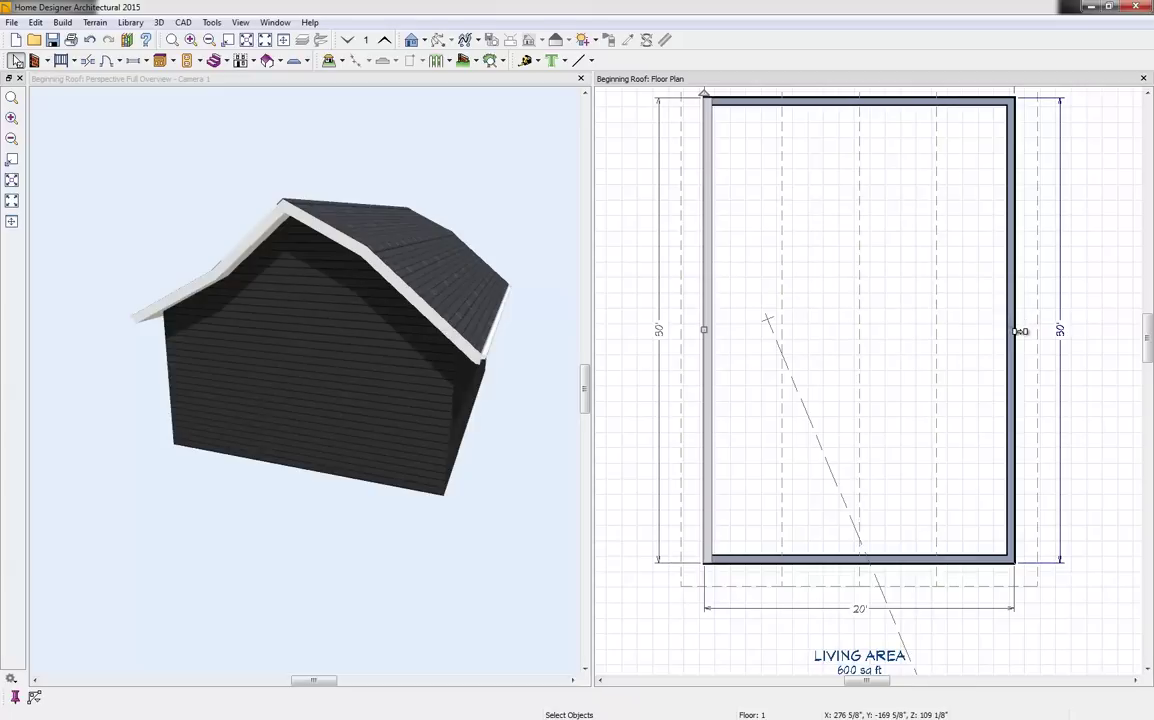
left_click_drag(1020, 331, 1011, 331)
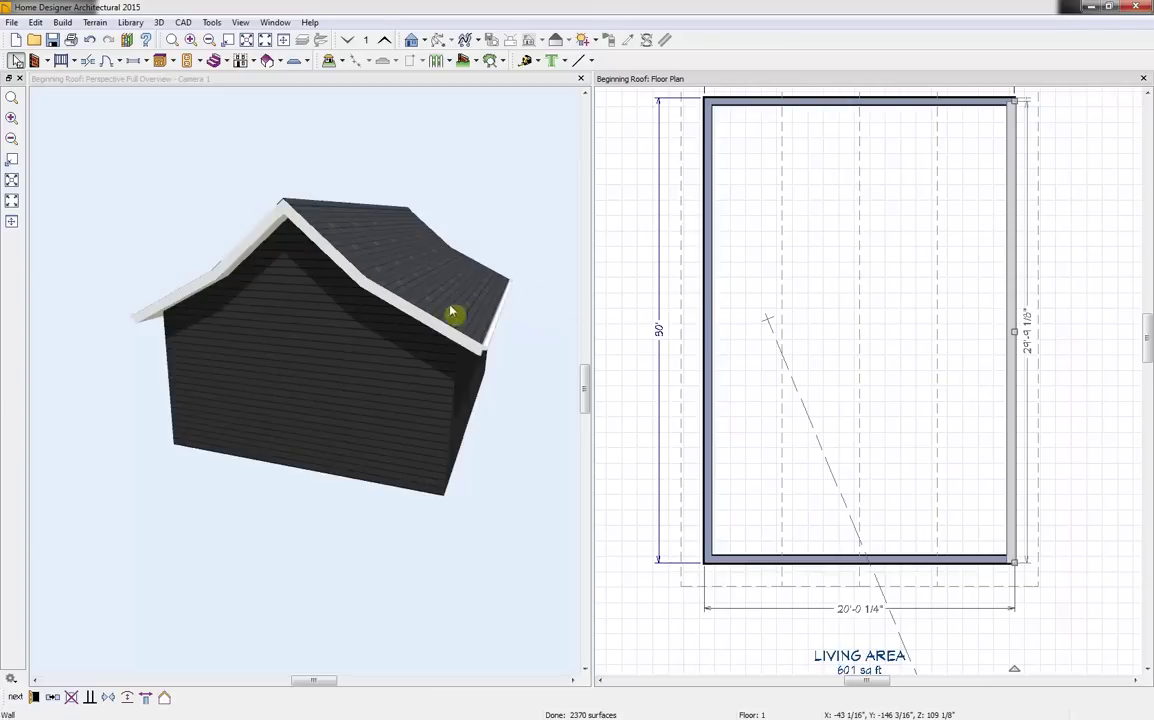
Orbit the 3D overview to examine the gullwing roof from the gable end, and review the half hip roof reference picture
left_click(375, 122)
left_click_drag(373, 121, 378, 209)
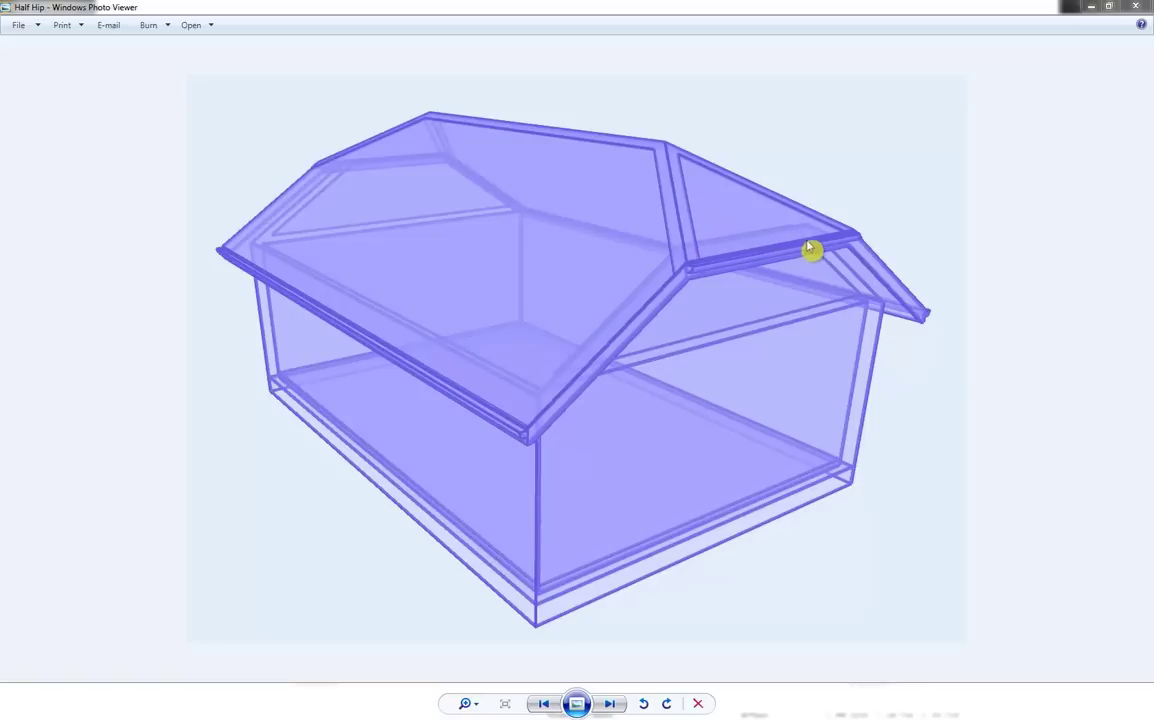
left_click(1136, 9)
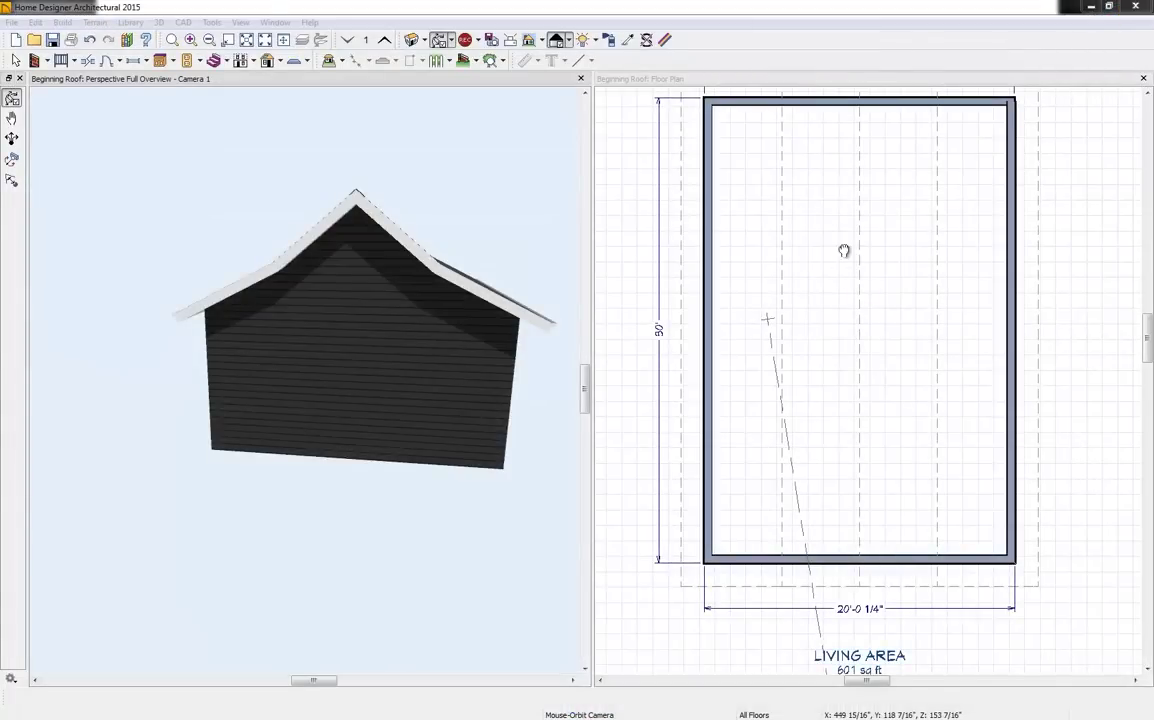
Turn off Upper Pitch in the left 30' wall's roof settings
left_click(711, 258)
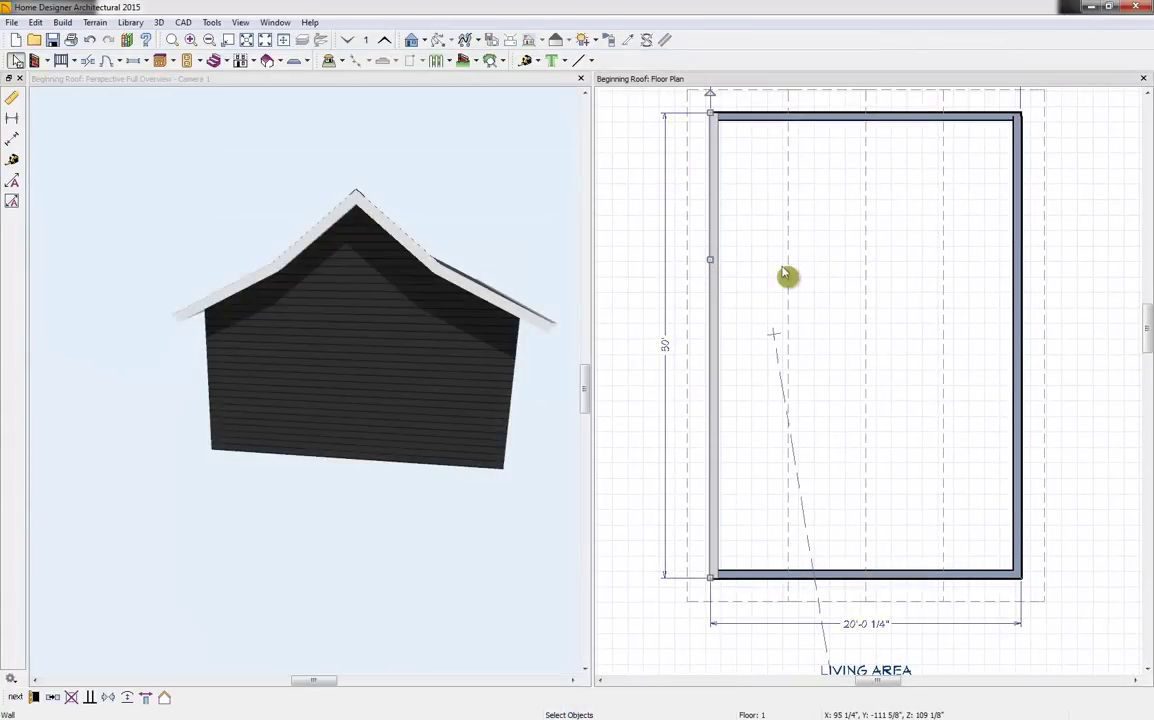
left_click(34, 698)
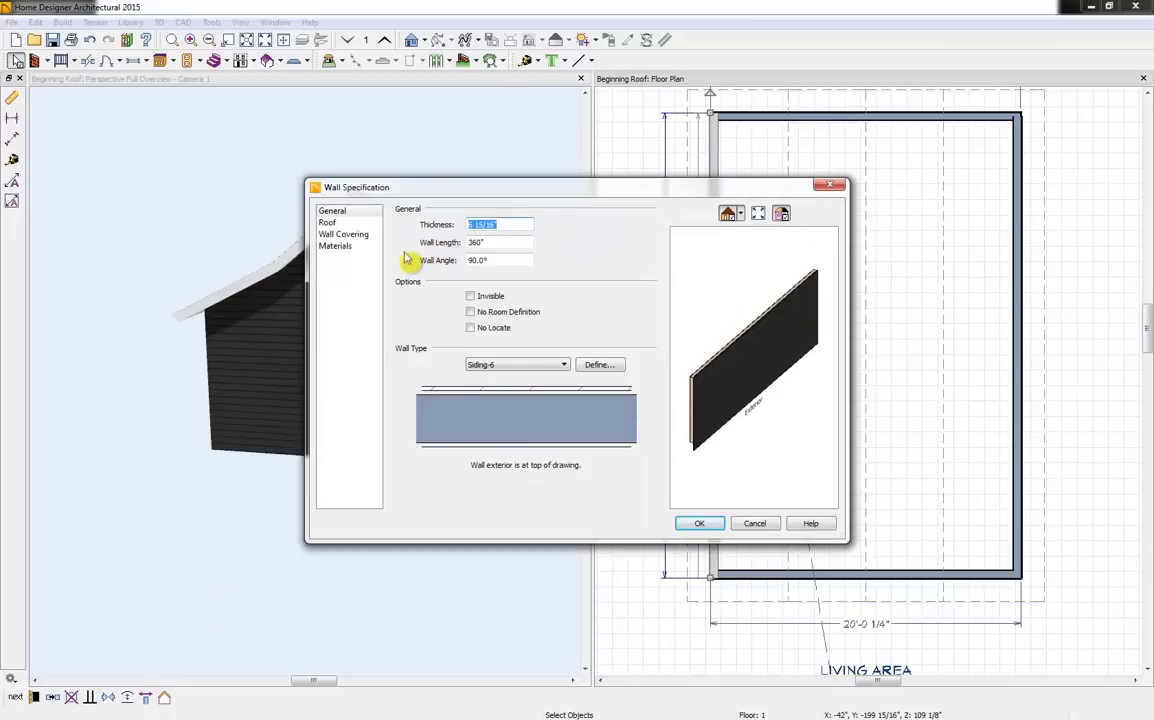
left_click(327, 223)
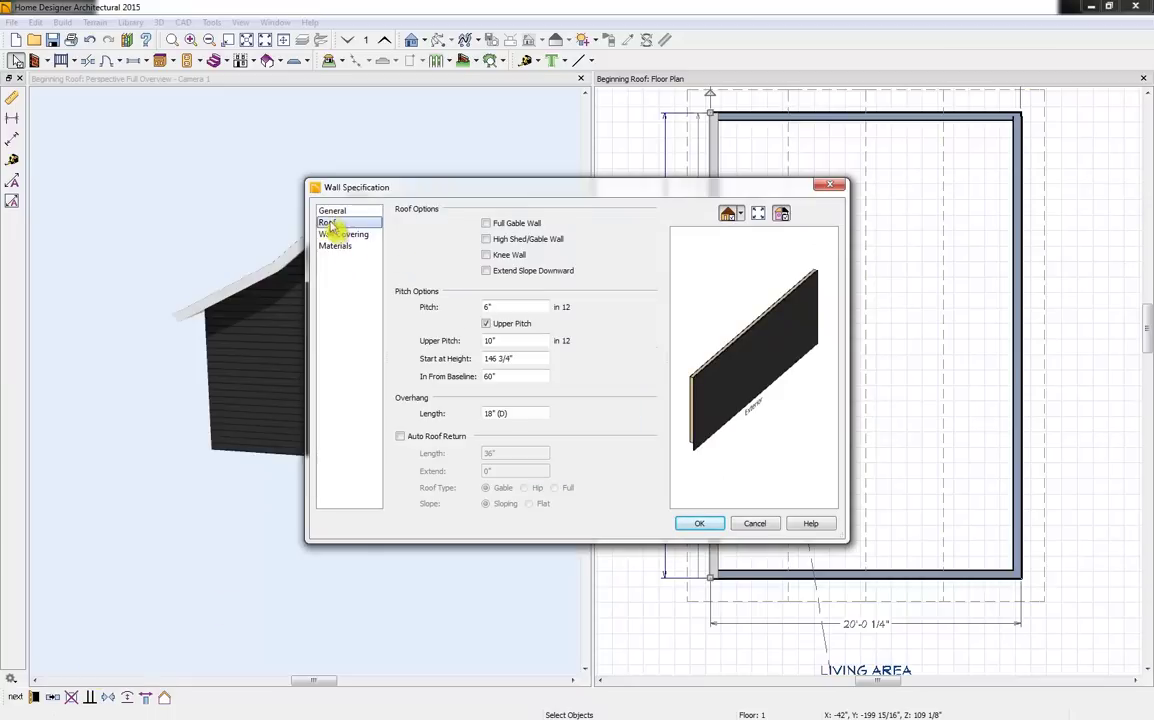
left_click(487, 323)
left_click(702, 523)
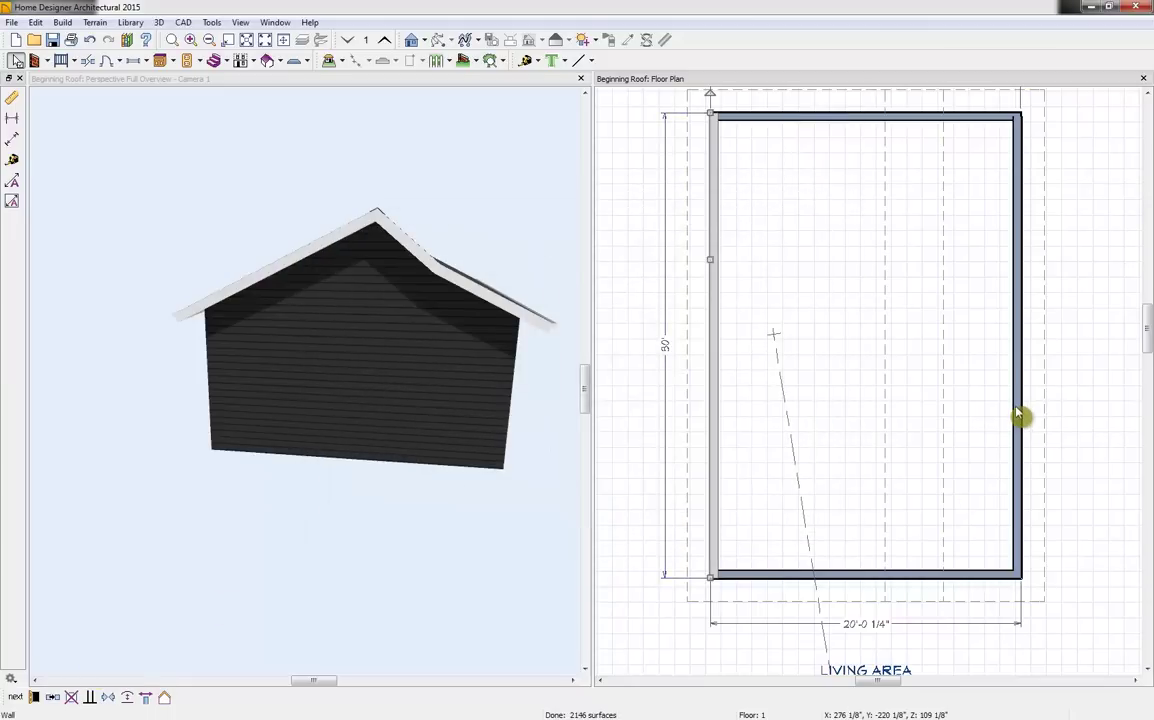
Turn off Upper Pitch for the right 30' wall in its roof settings as well
left_click(1020, 416)
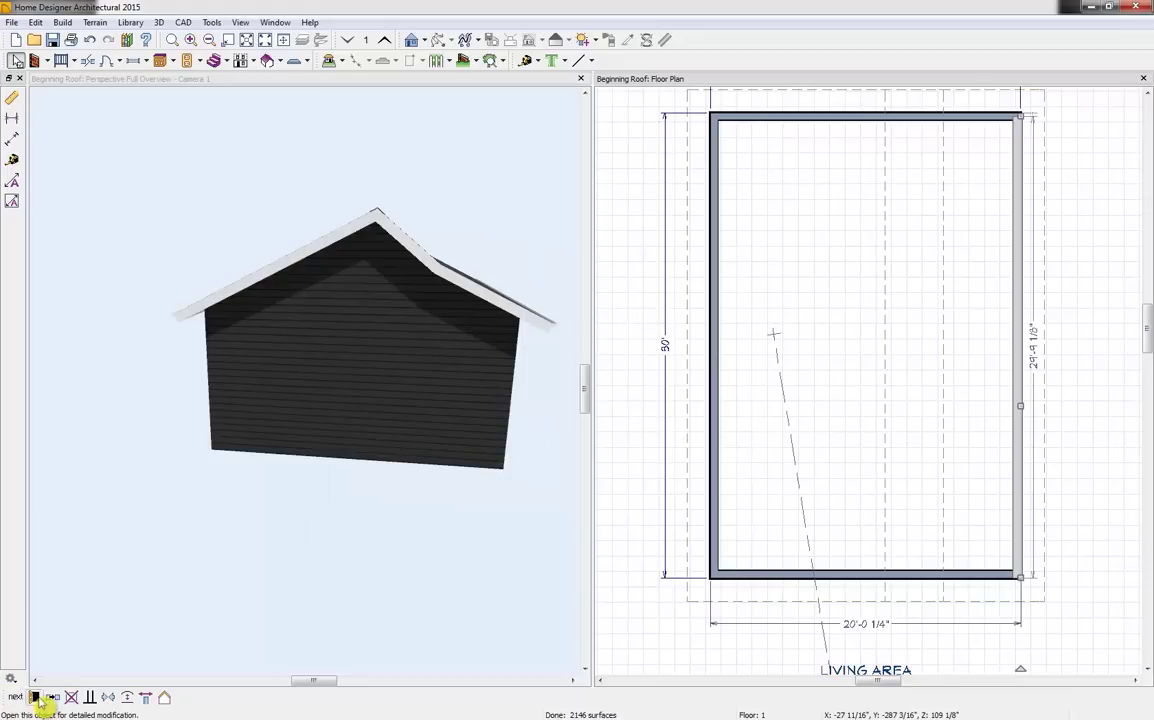
left_click(35, 697)
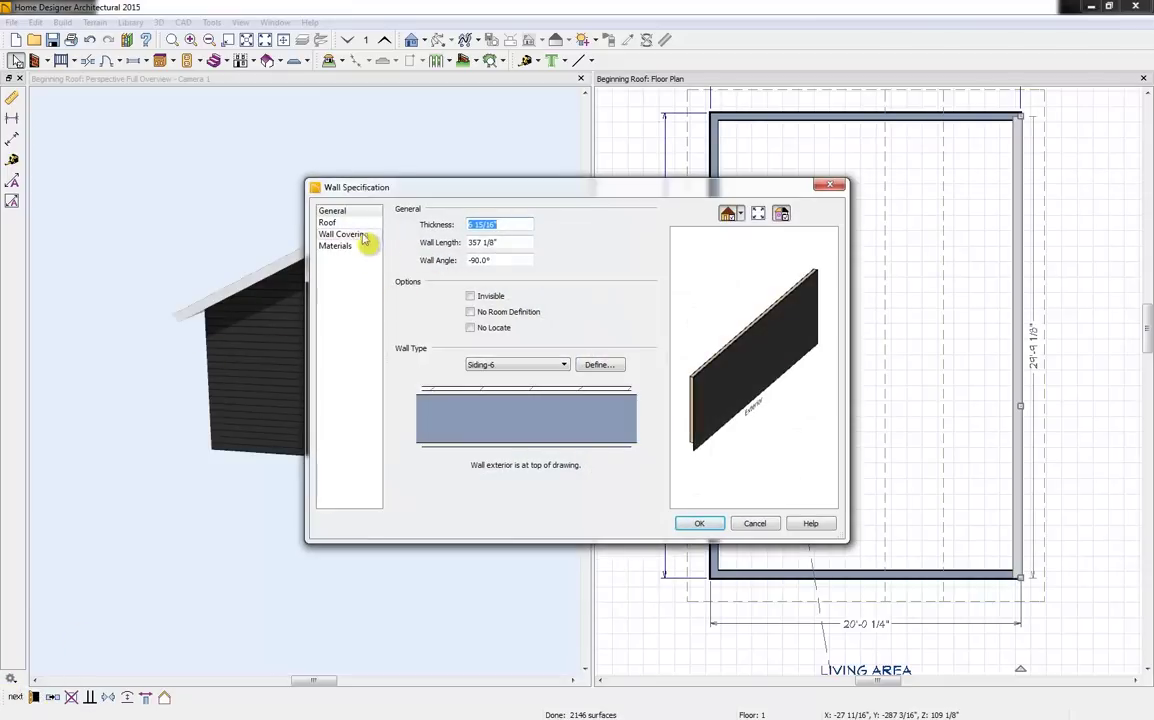
left_click(340, 223)
left_click(487, 323)
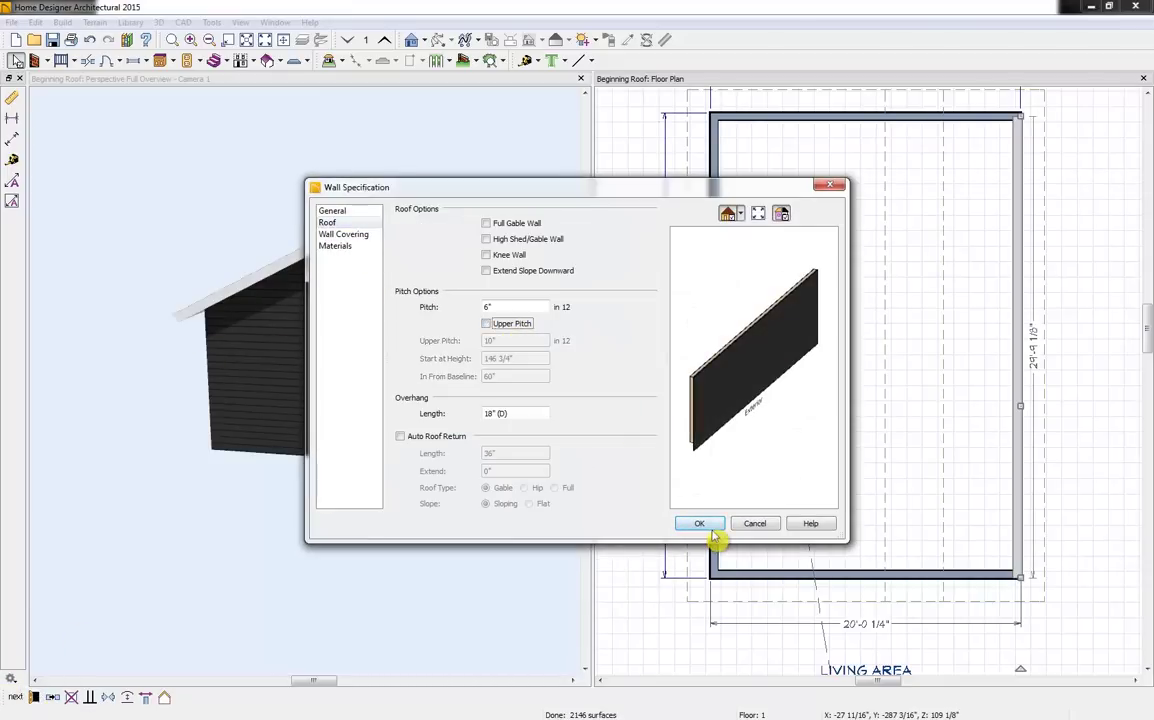
left_click(712, 526)
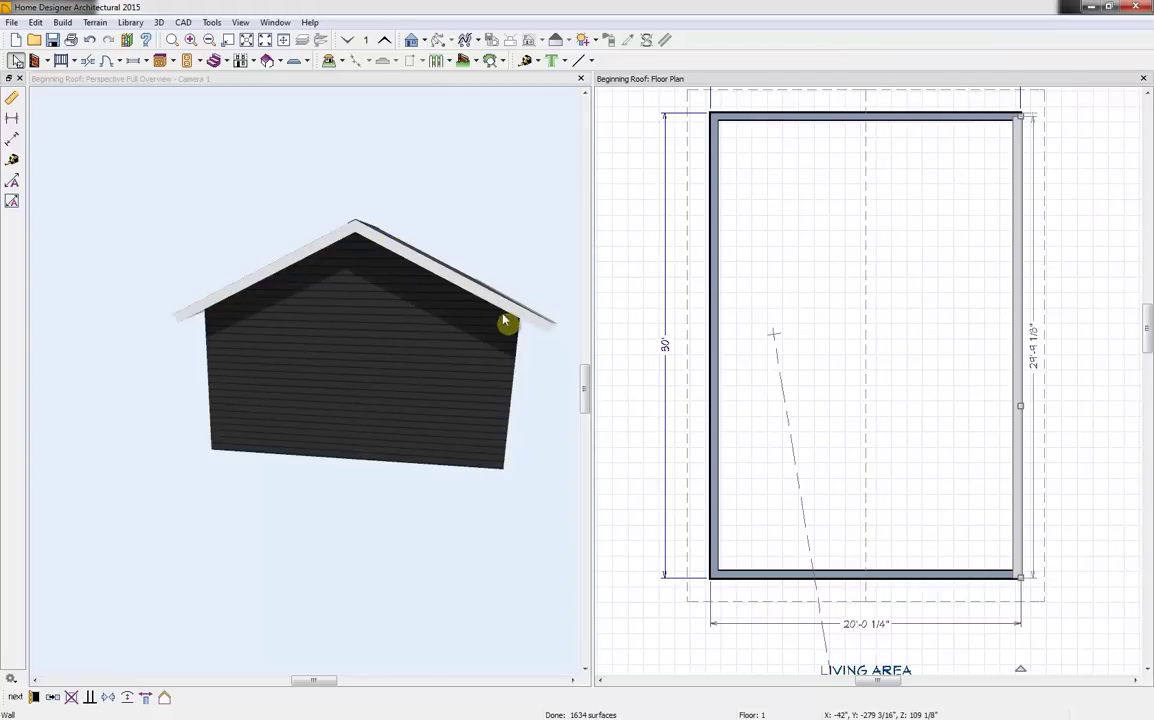
Turn on Upper Pitch for the bottom 20' full gable wall, at 6 in 12 and starting 40" in from the baseline
left_click(757, 577)
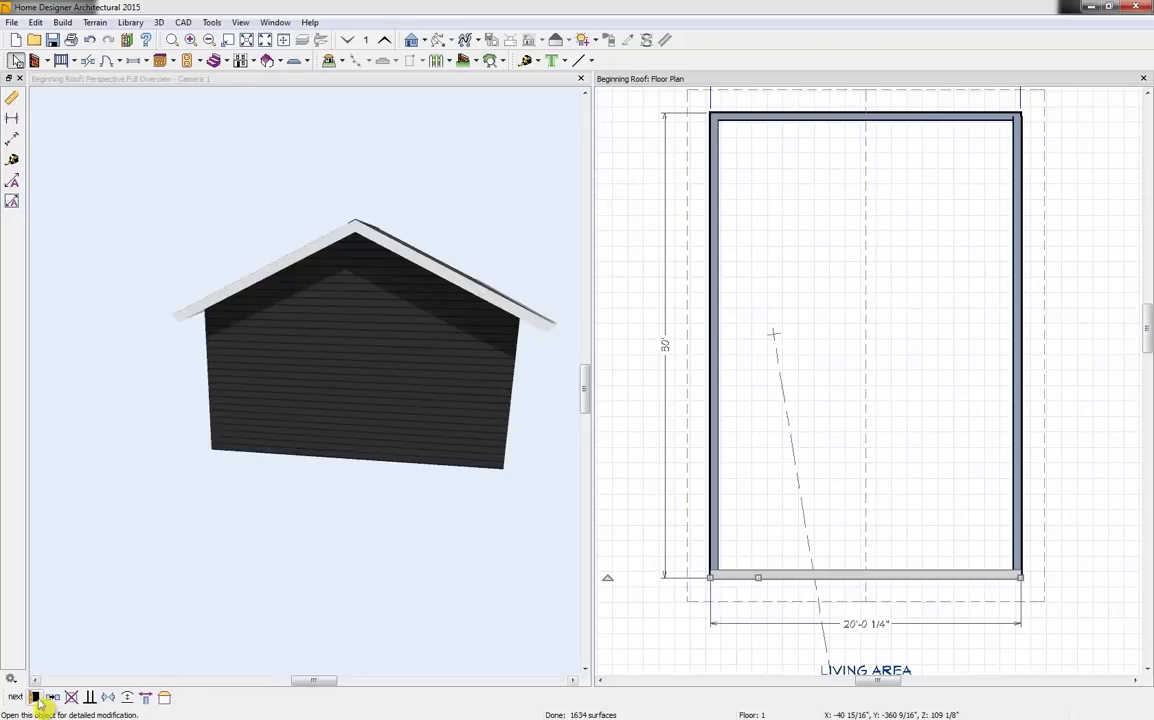
left_click(33, 697)
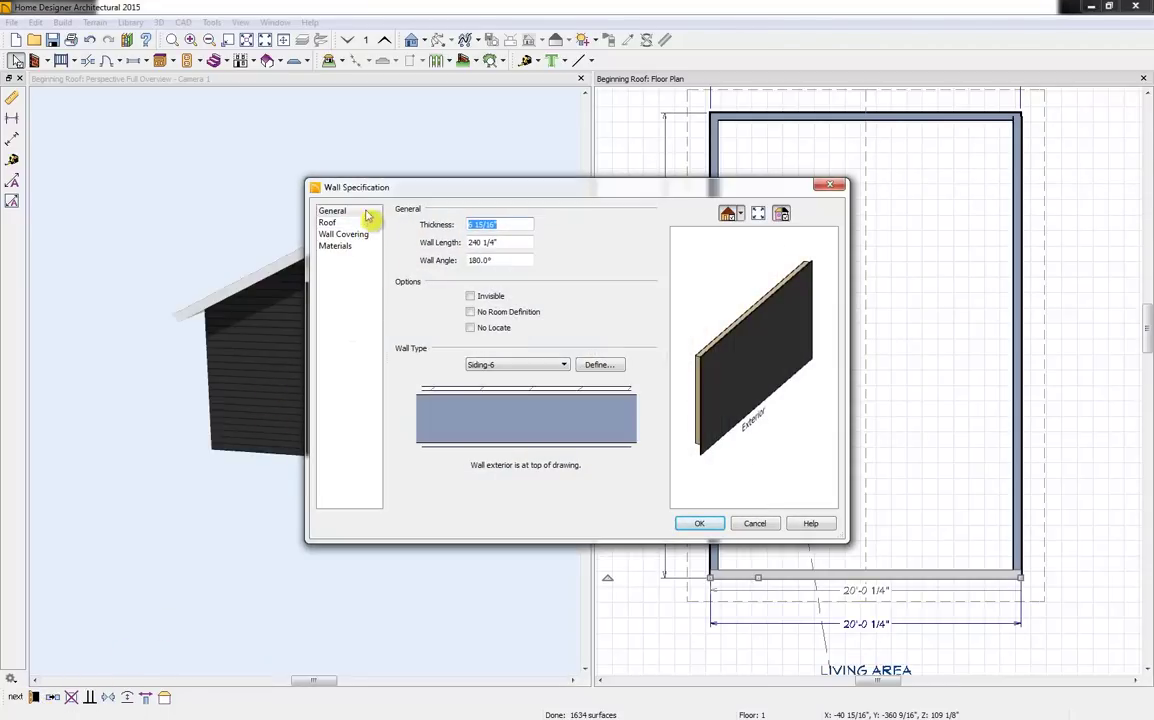
left_click(333, 223)
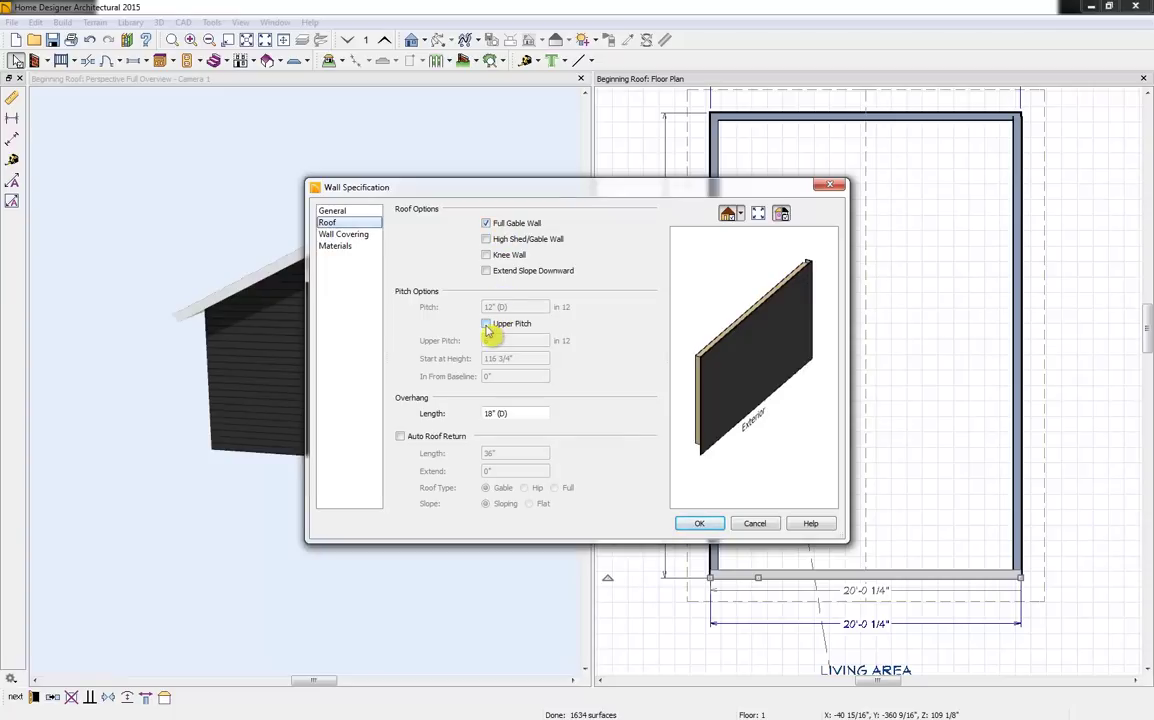
left_click(486, 326)
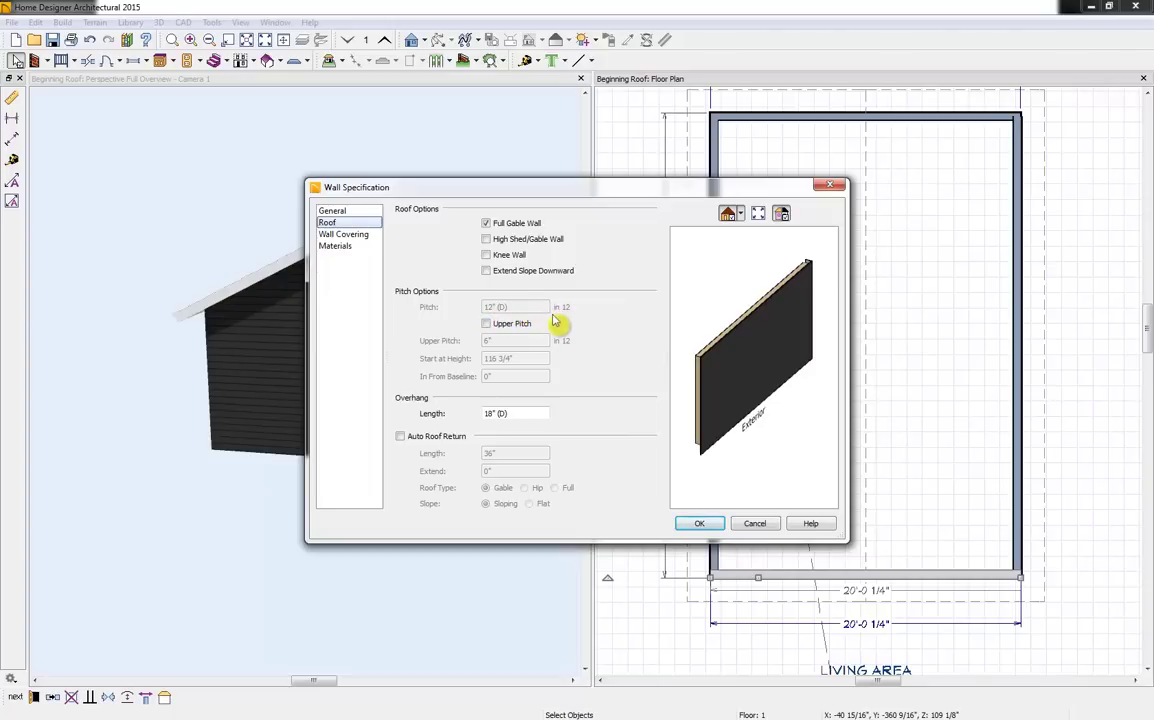
left_click(499, 330)
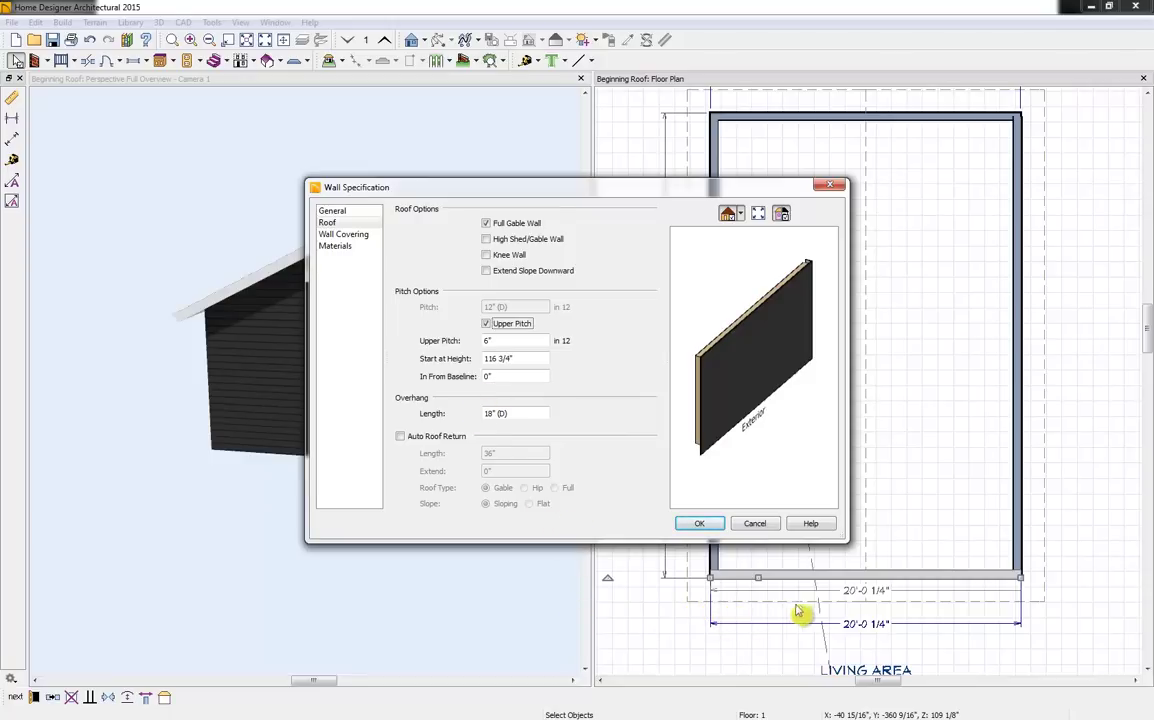
double_click(522, 377)
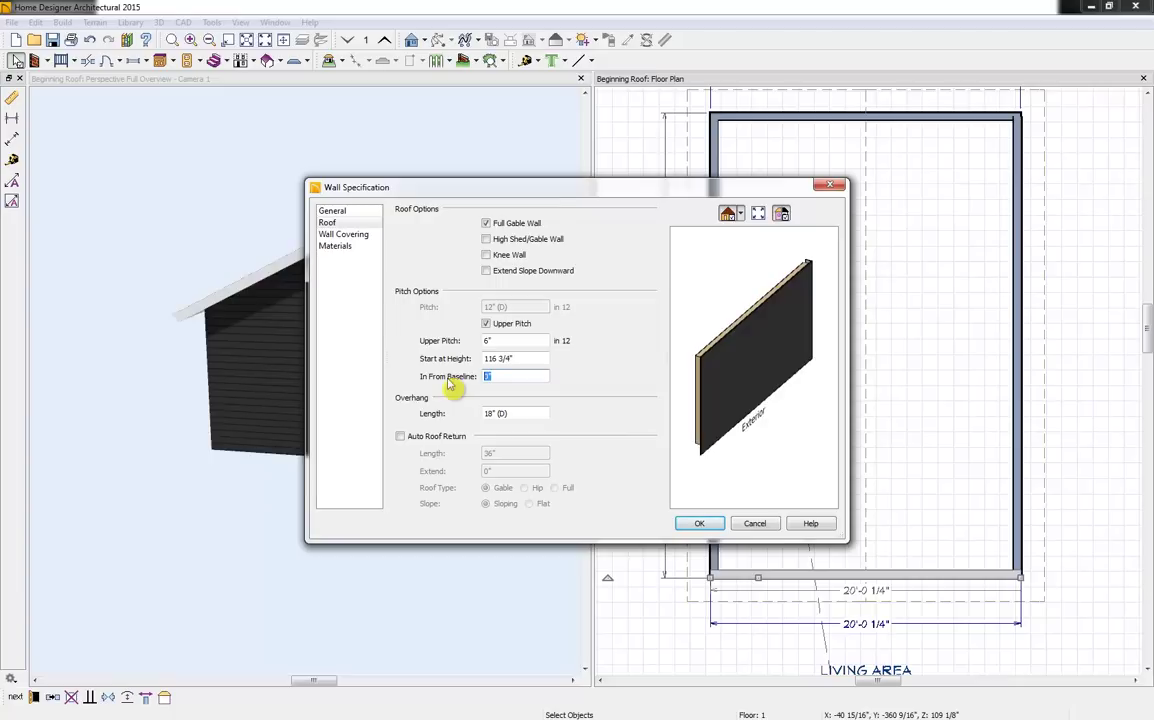
type("4\"")
left_click(699, 523)
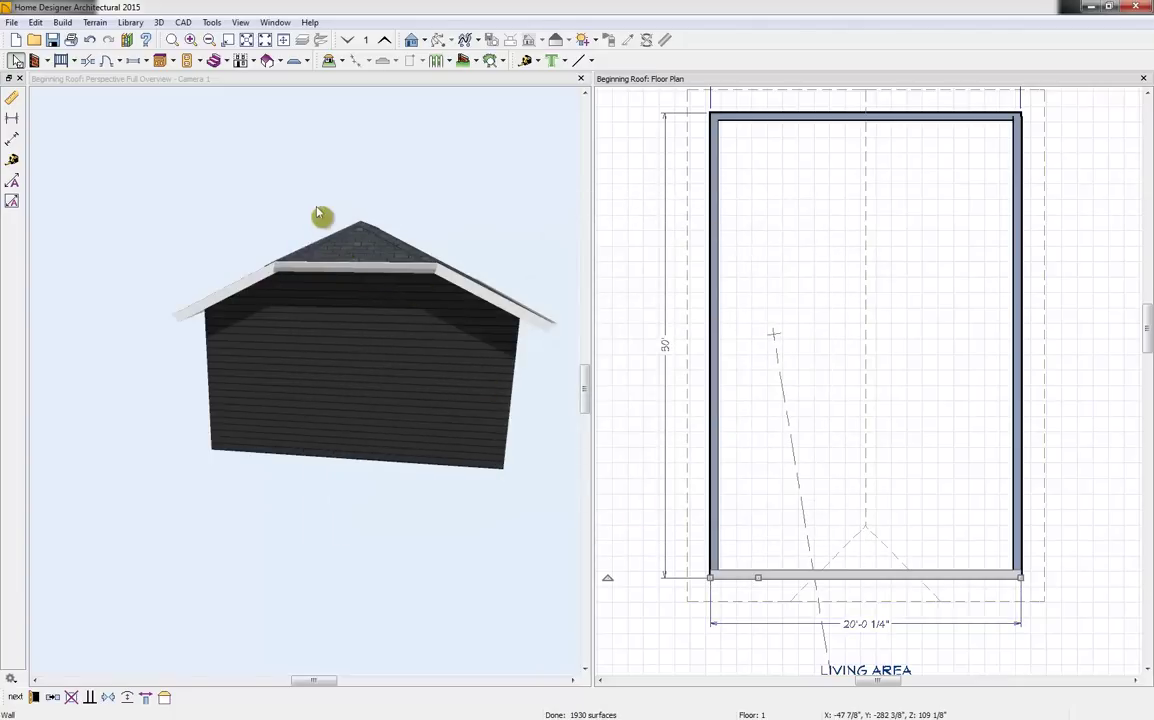
Inspect the half hip in the 3D overview and increase the bottom 20' wall's In From Baseline distance
left_click(333, 235)
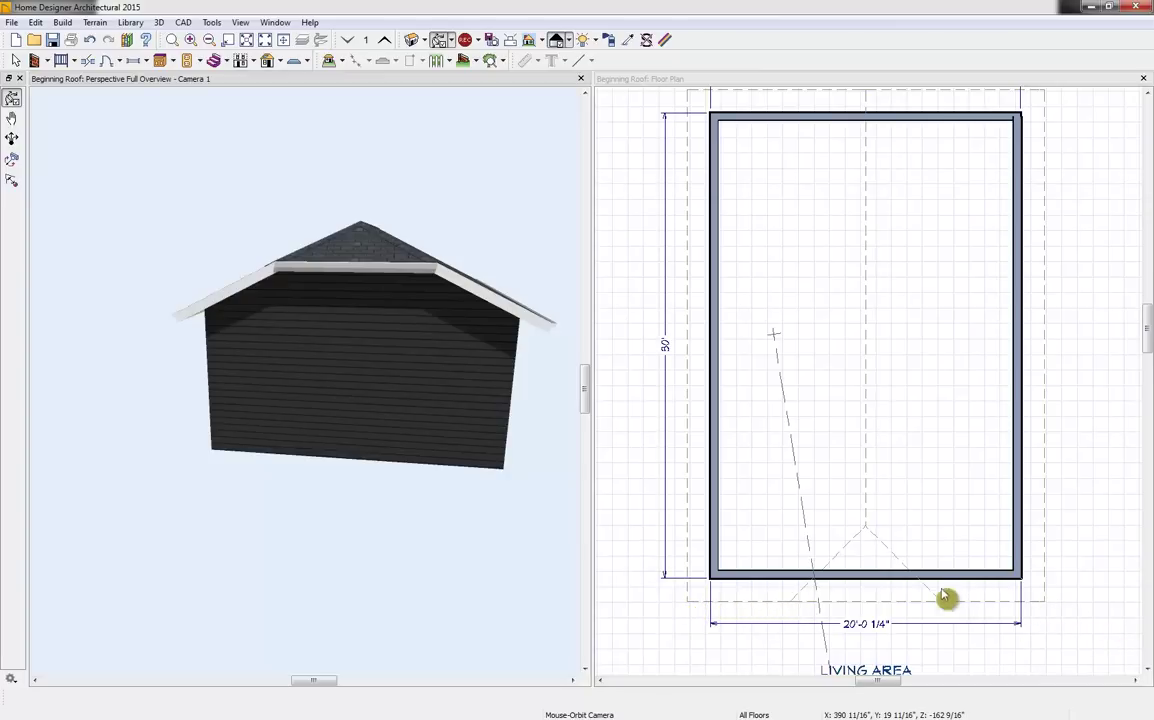
left_click_drag(373, 240, 399, 260)
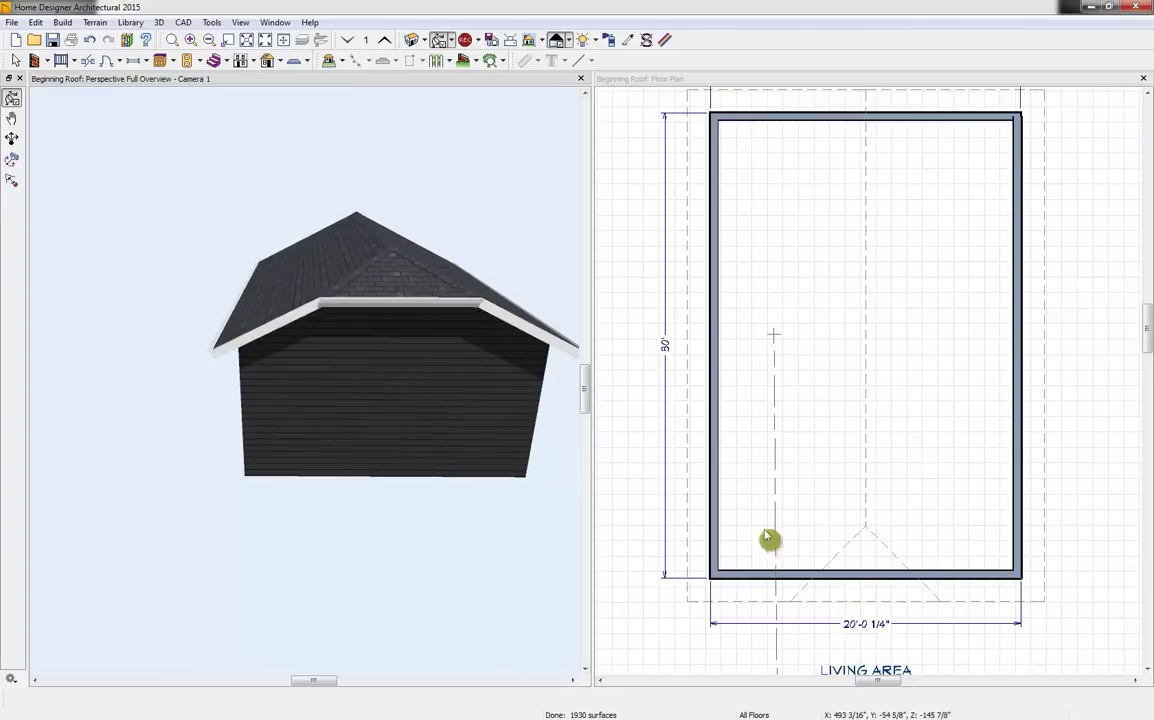
left_click(853, 578)
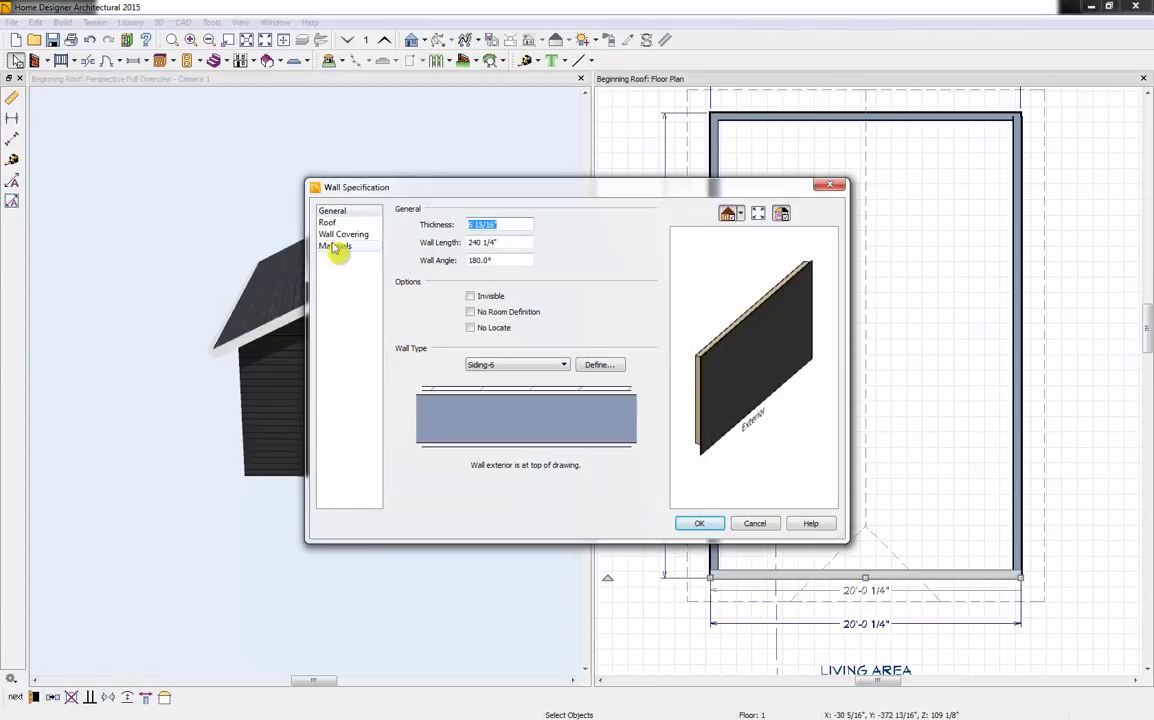
left_click(330, 222)
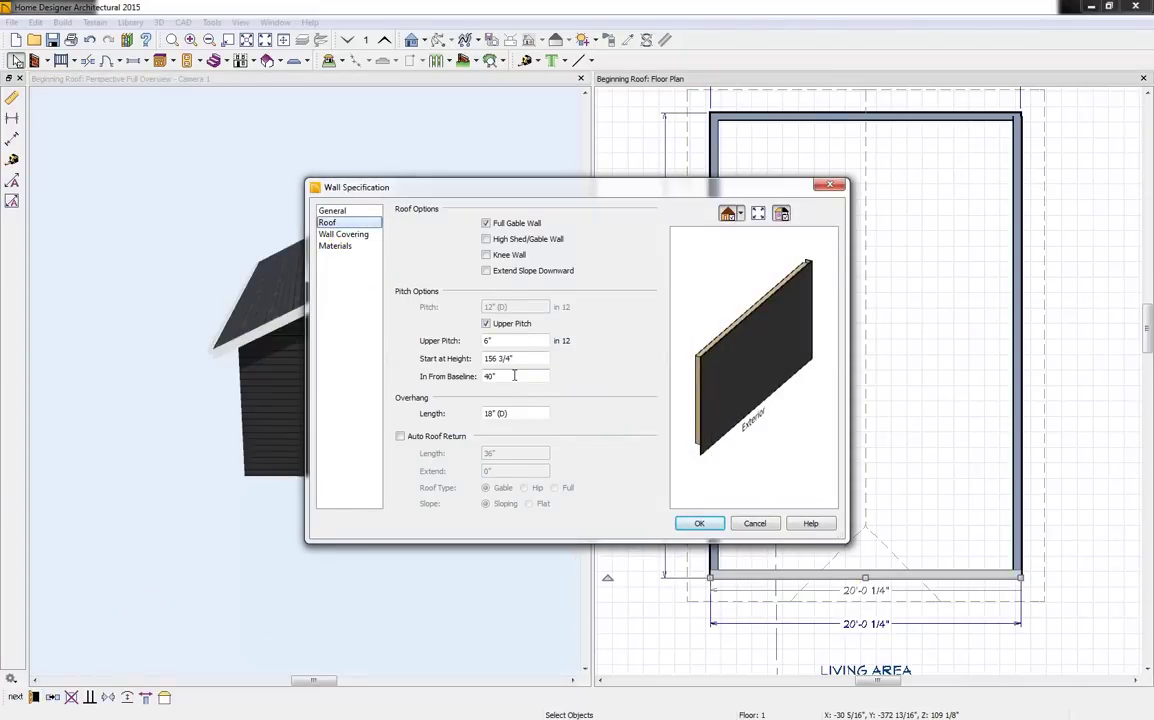
left_click_drag(514, 375, 455, 375)
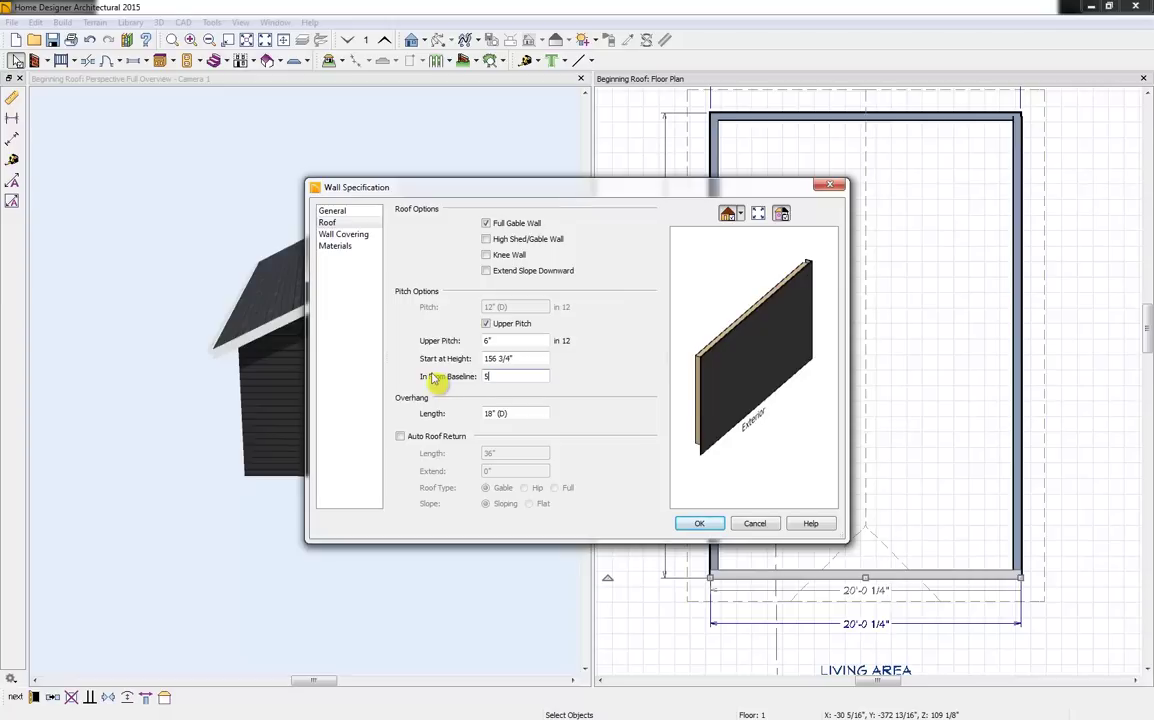
left_click(703, 523)
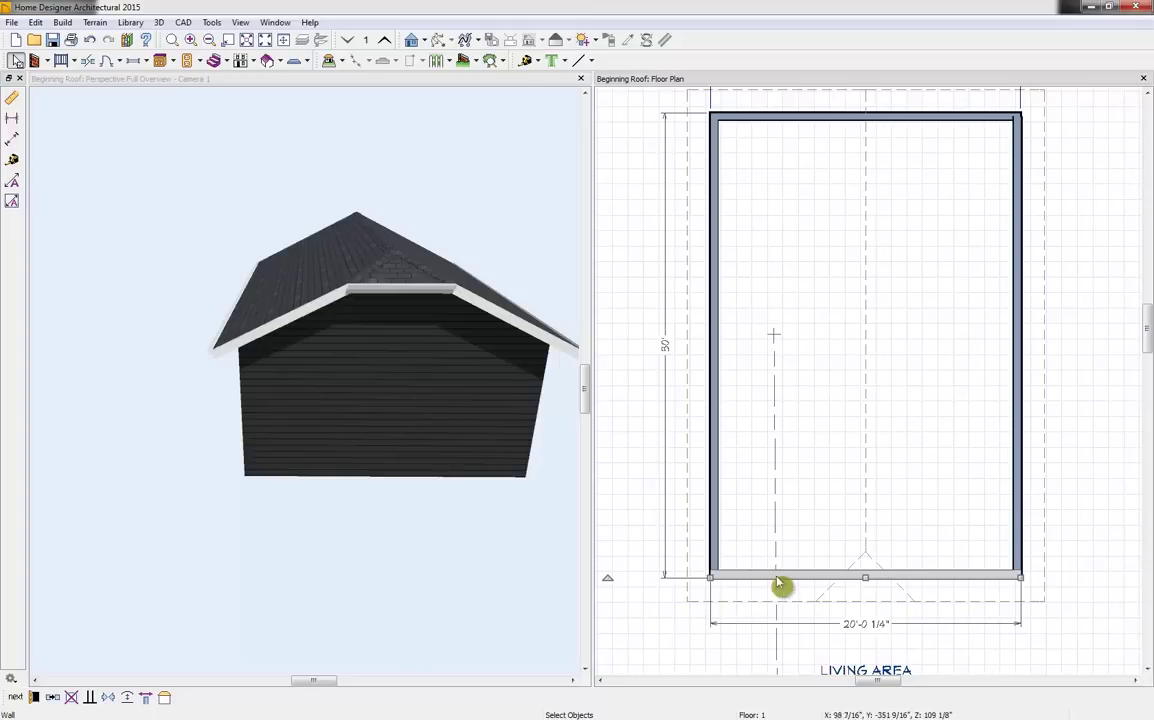
Review the illustrated roof styles in the Build Roof settings, from hip and gable to mansard and dormer
left_click(268, 62)
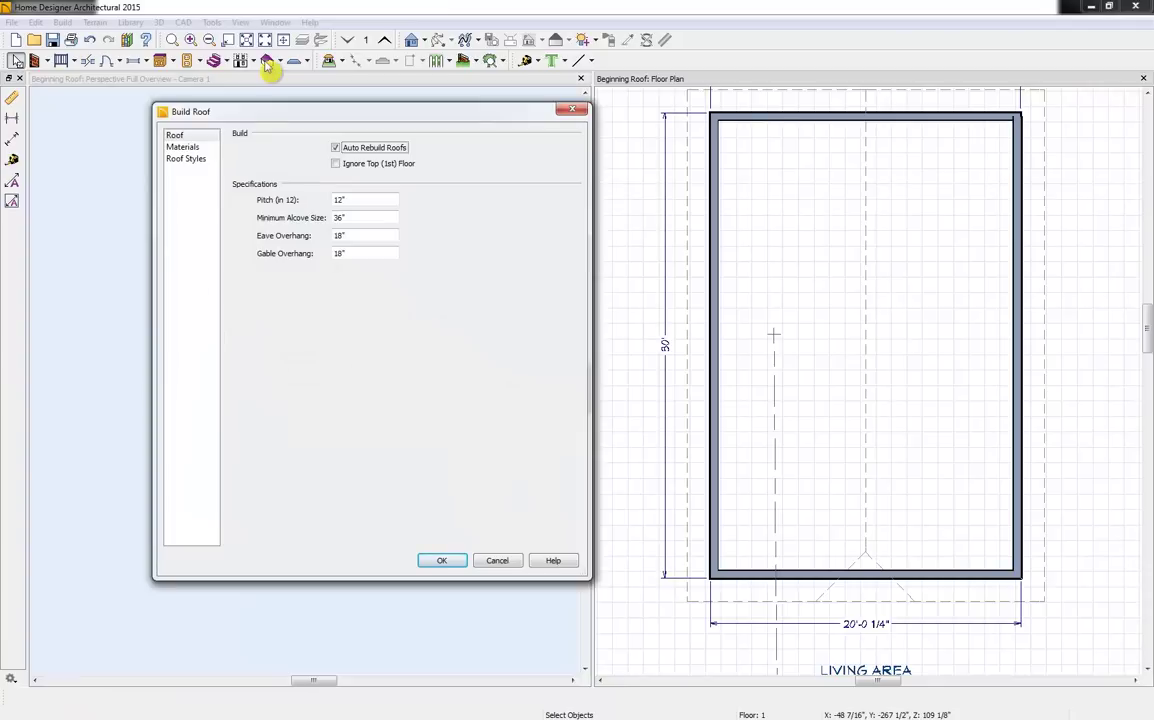
left_click(186, 159)
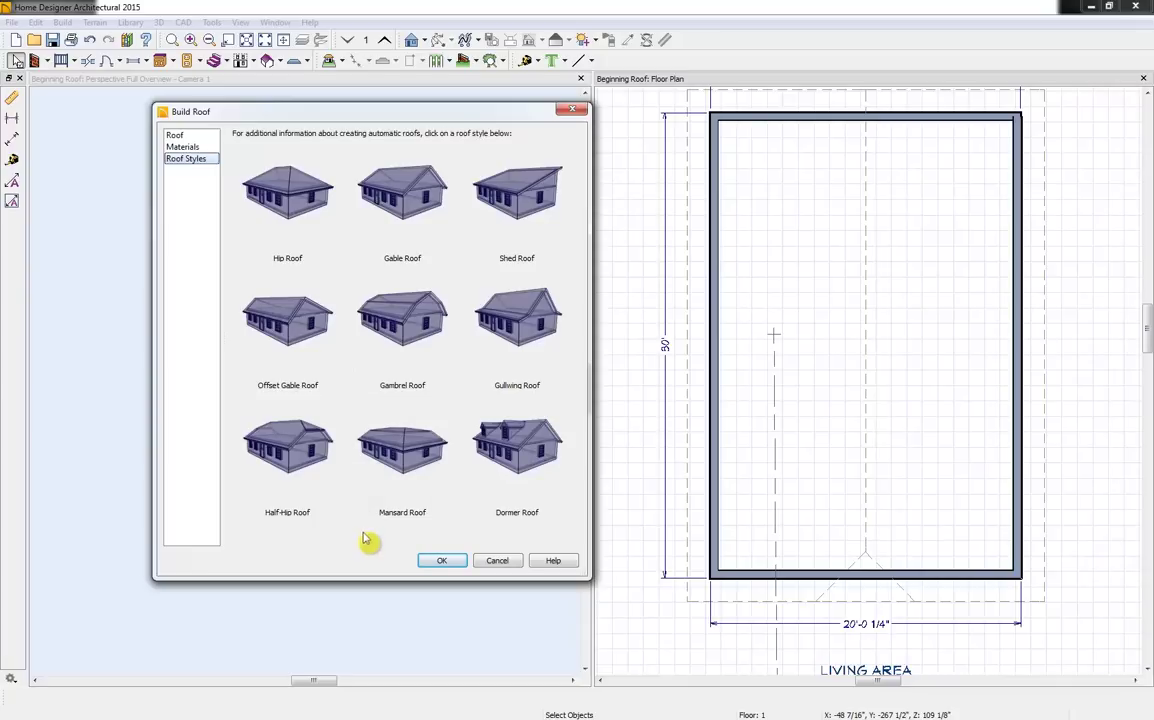
left_click(572, 108)
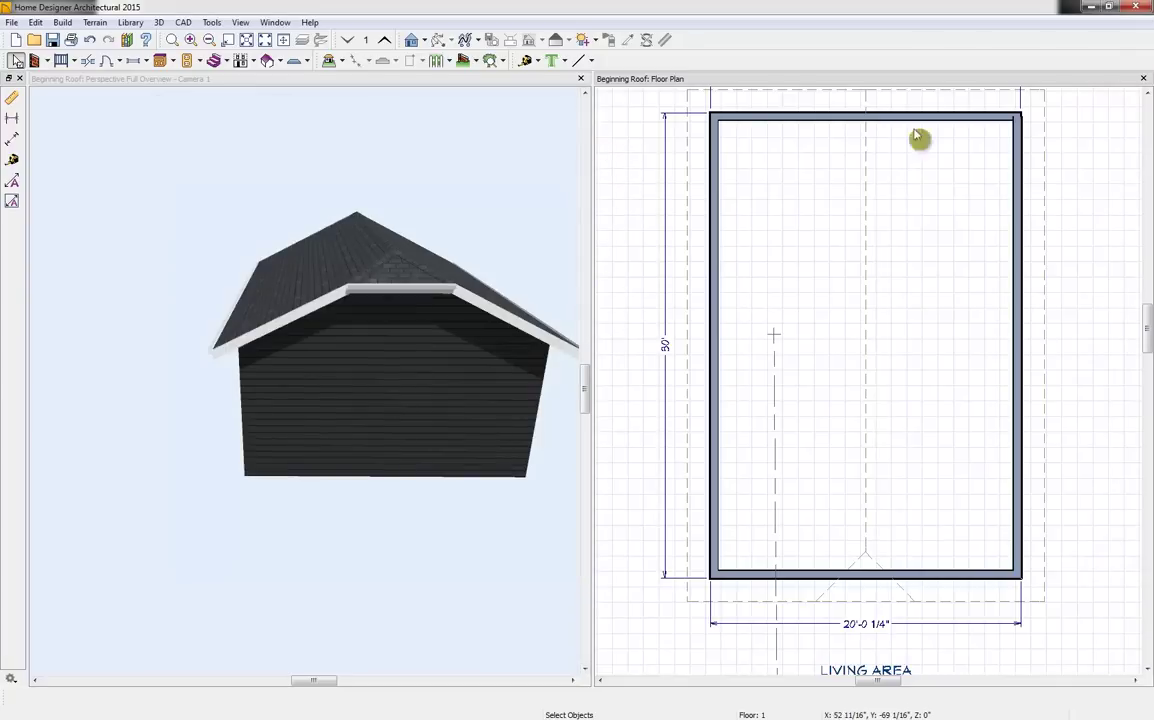
Close the current plan without saving it and open the blank Beginning Roof plan
left_click(1143, 79)
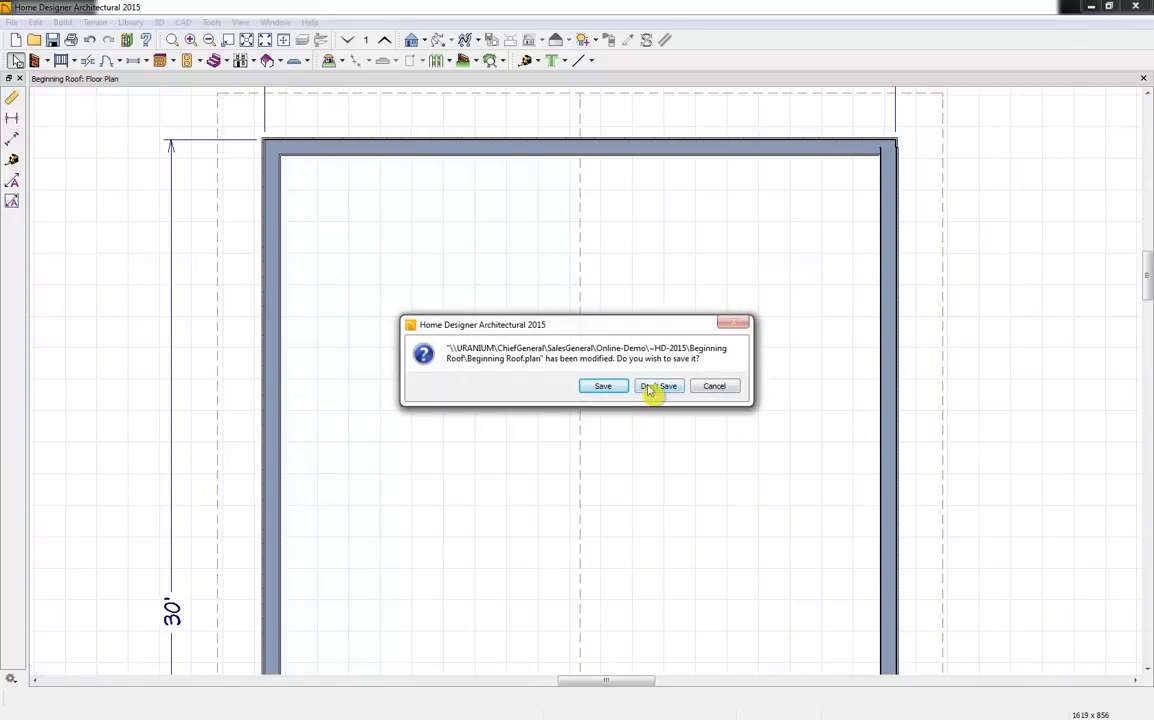
left_click(655, 387)
left_click(12, 22)
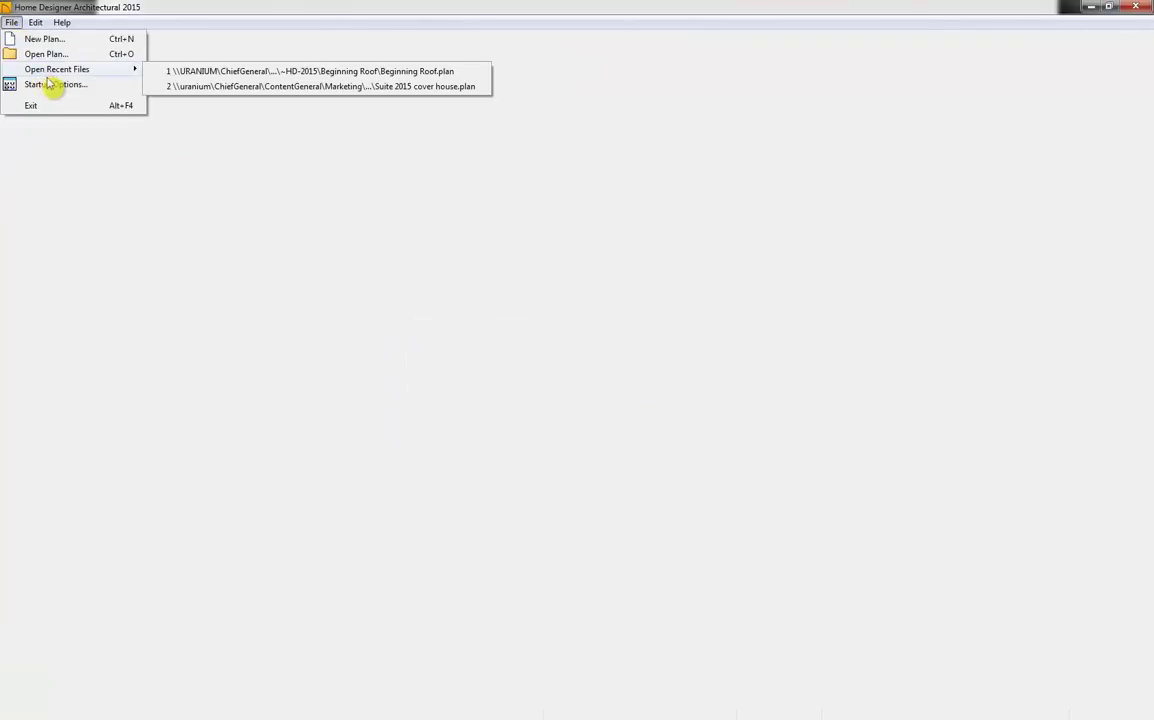
mouse_move(53, 72)
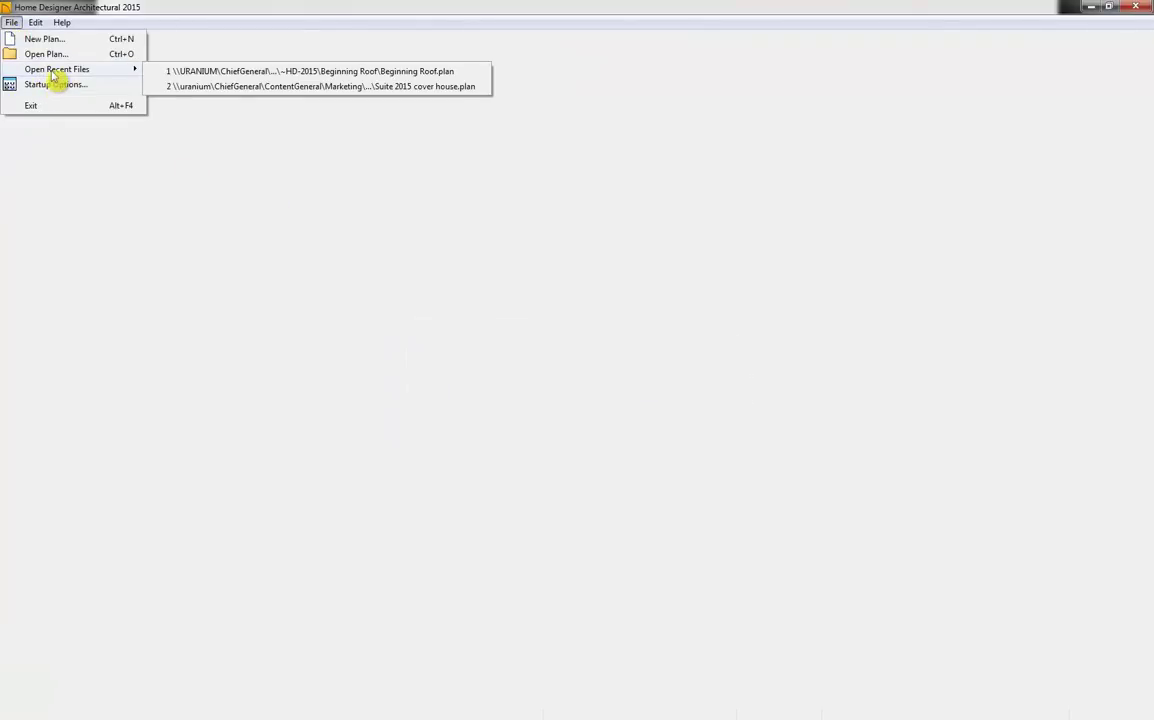
left_click(233, 86)
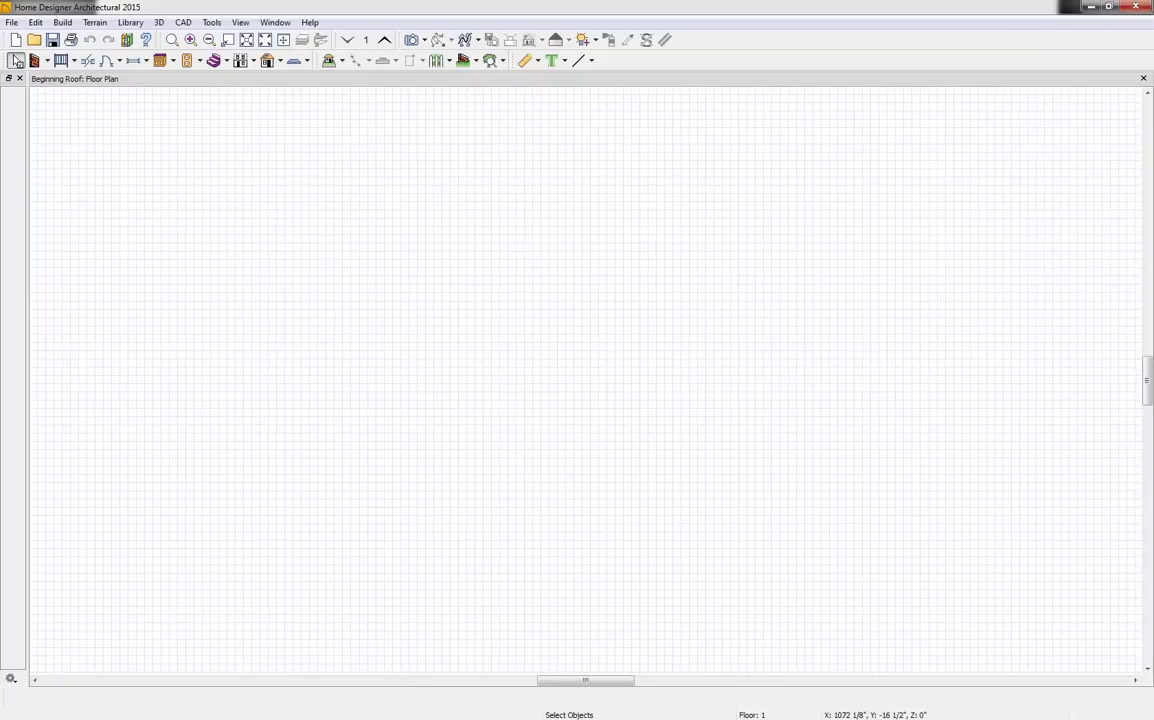
Examine the Saltbox reference picture in Windows Photo Viewer and close it
left_click_drag(1150, 150, 575, 0)
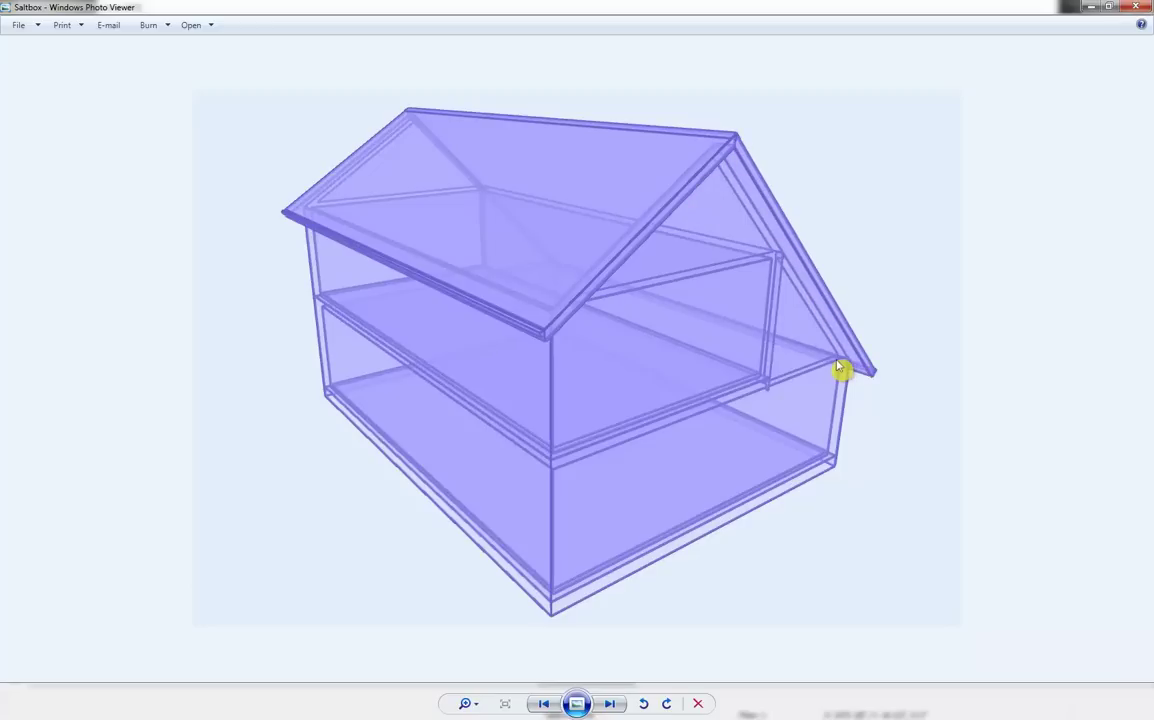
left_click(1138, 9)
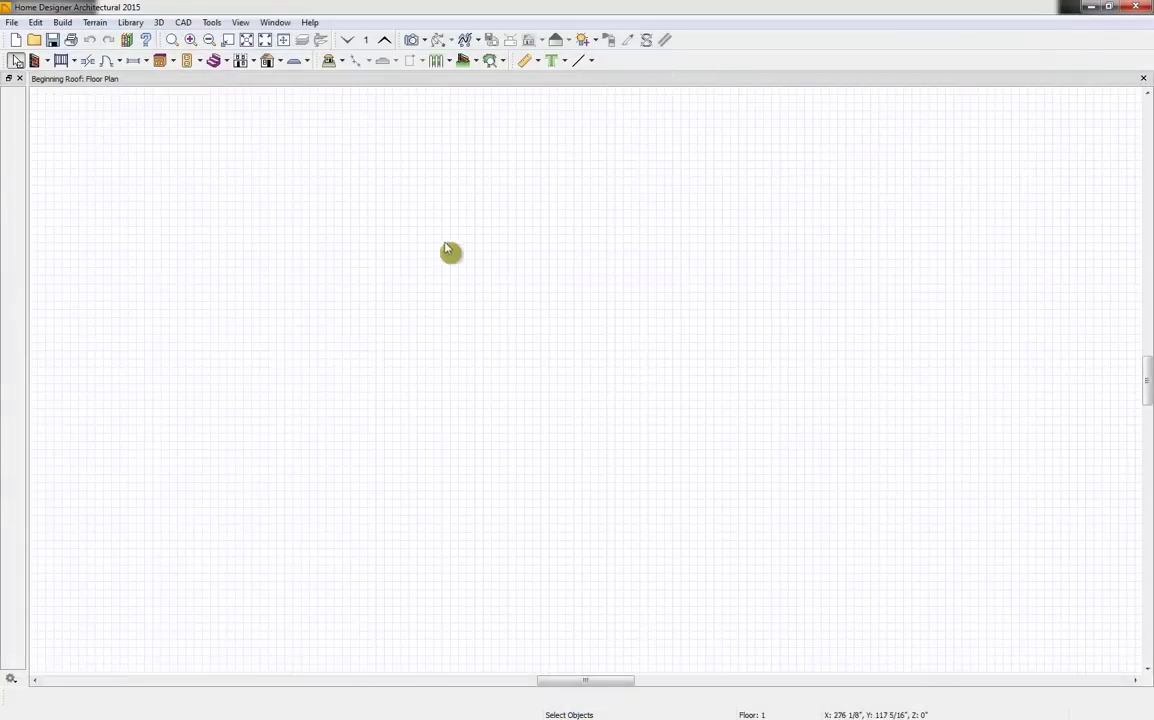
Draw a closed rectangle of straight exterior walls about 36'-10" wide and 33'-8" deep
left_click(36, 61)
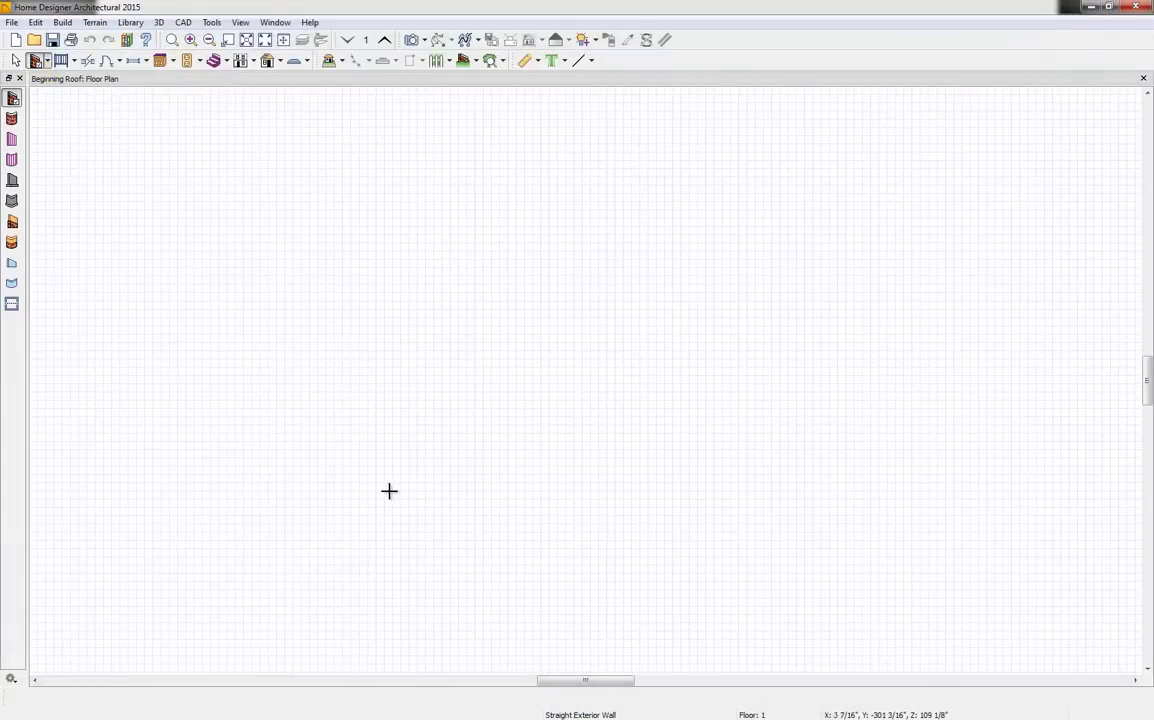
mouse_move(356, 497)
left_mouse_down()
mouse_move(364, 218)
mouse_move(541, 234)
mouse_move(657, 222)
mouse_move(657, 492)
mouse_move(370, 491)
left_mouse_up()
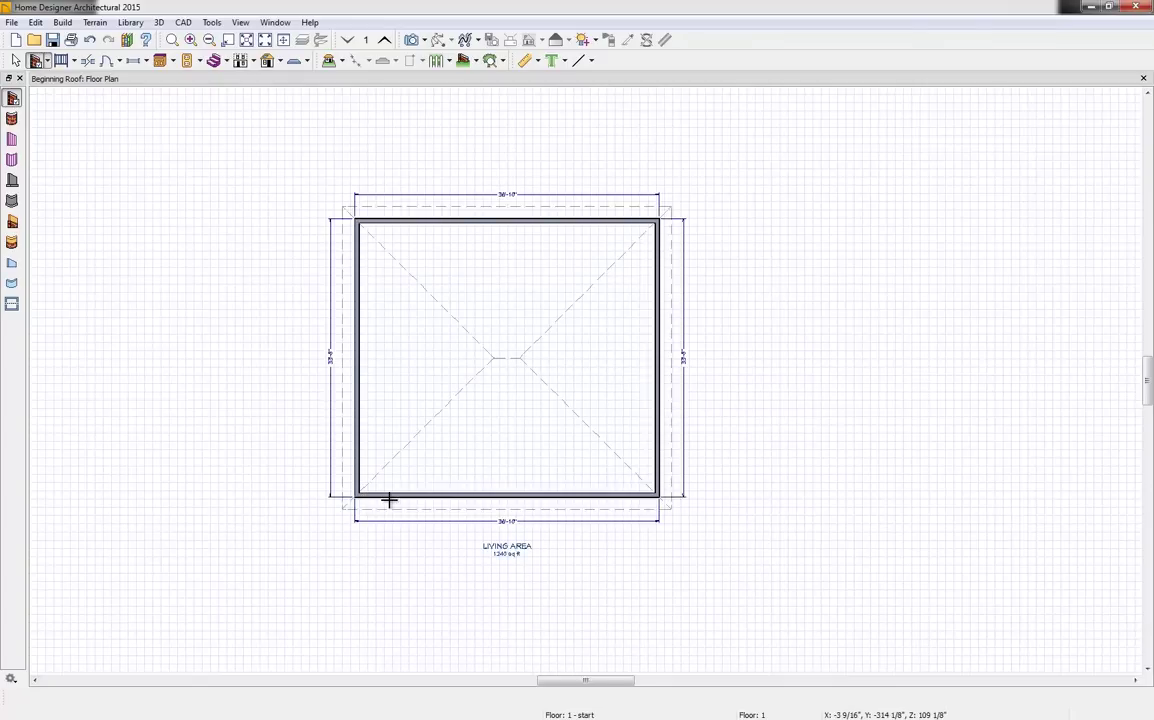
middle_click_drag(438, 448, 586, 466)
scroll(578, 453, "up", 1)
scroll(578, 453, "up", 3)
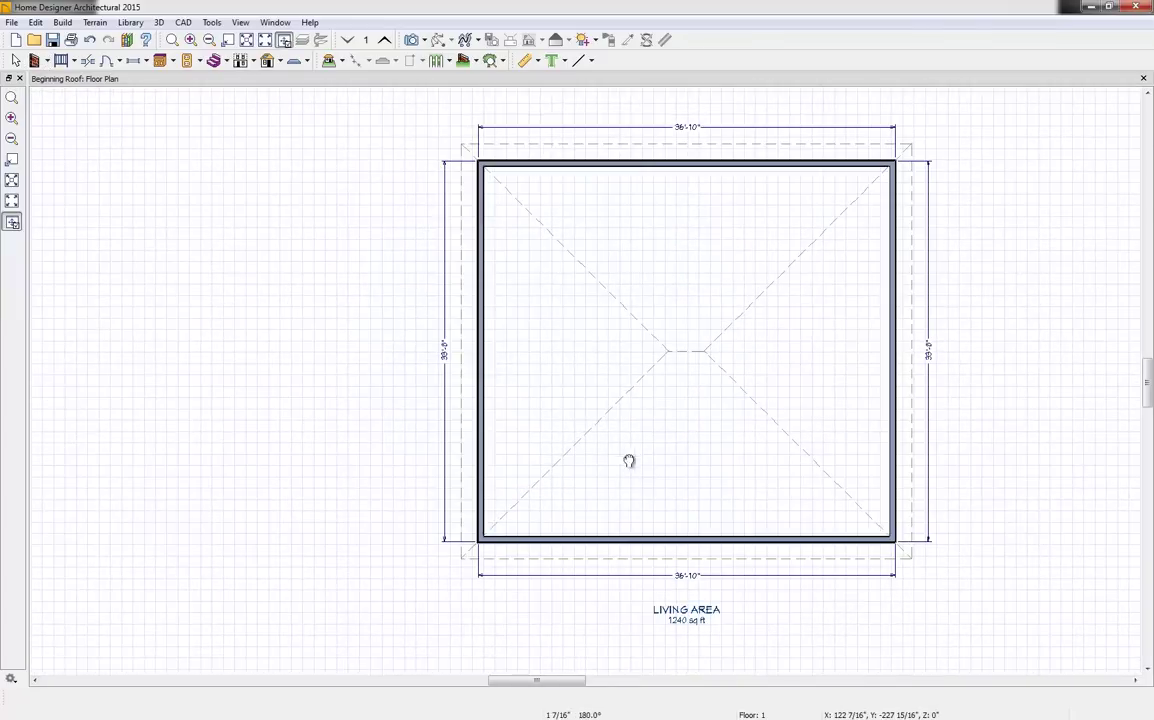
key("space")
Resize the house by its dimensions to 40' wide and 30' deep
left_click(626, 564)
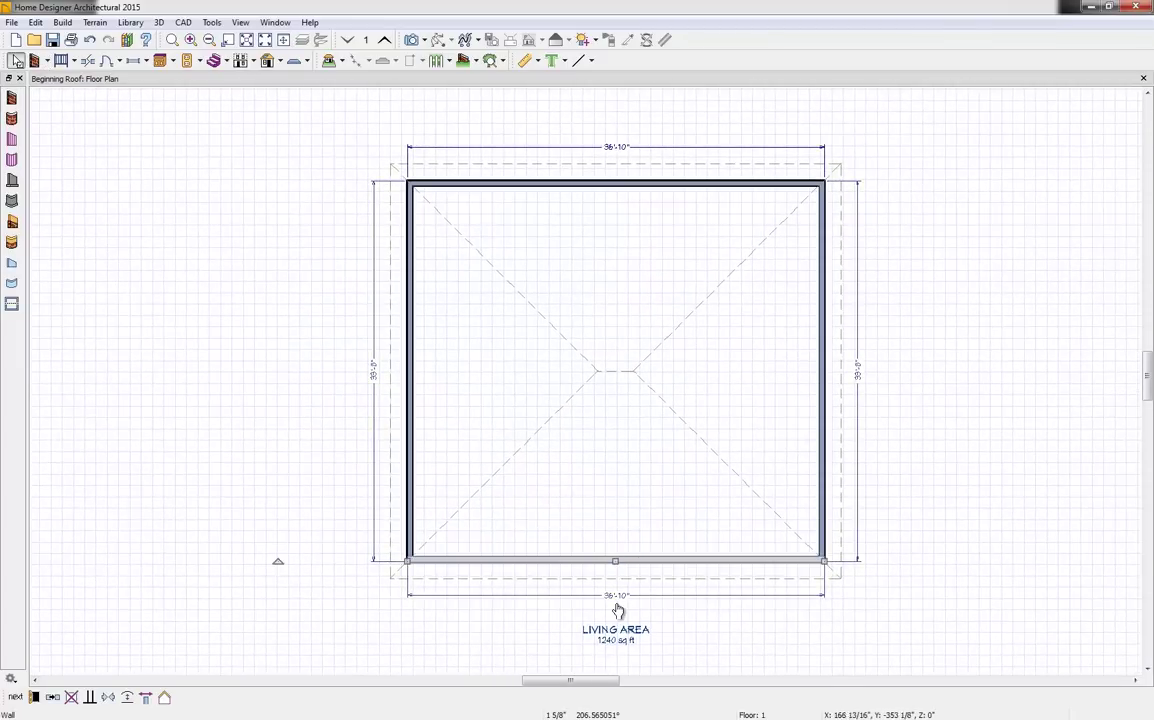
left_click(619, 605)
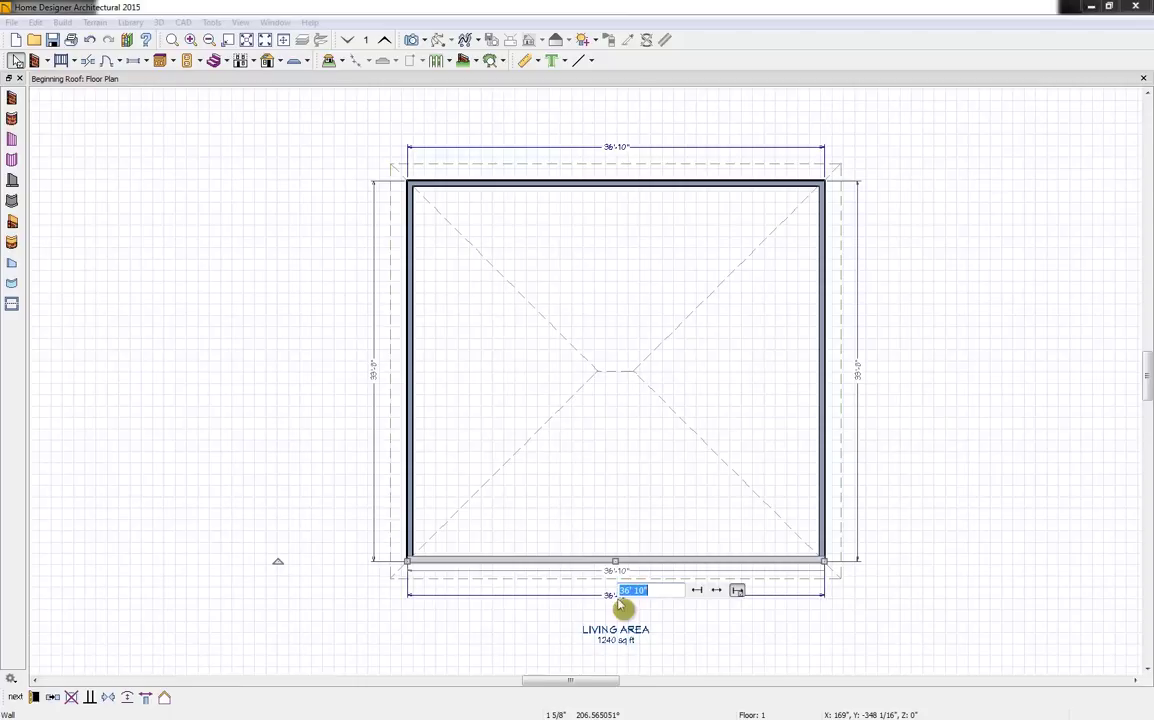
key("Return")
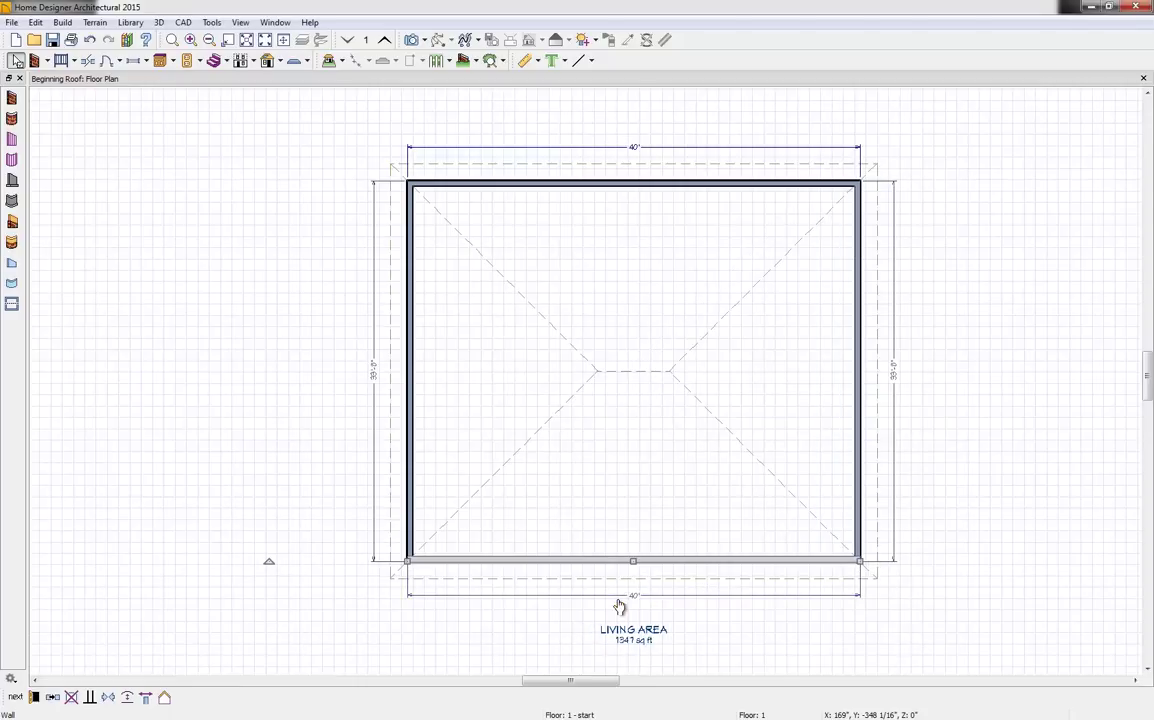
left_click(897, 375)
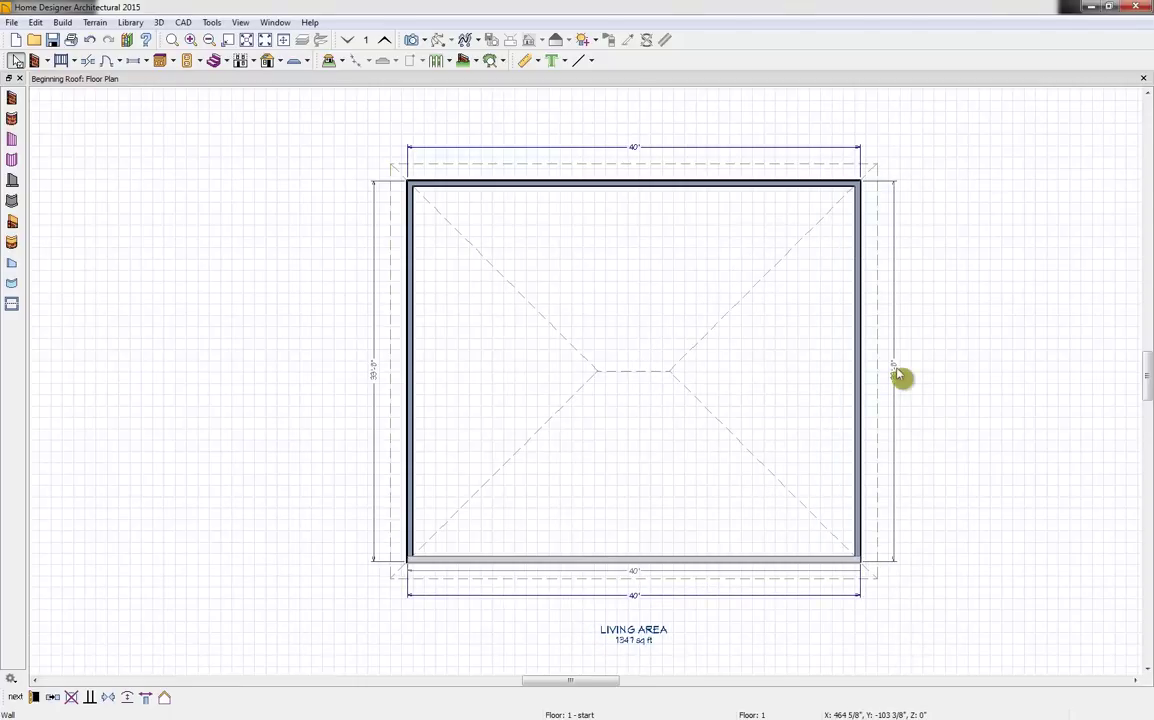
type("30")
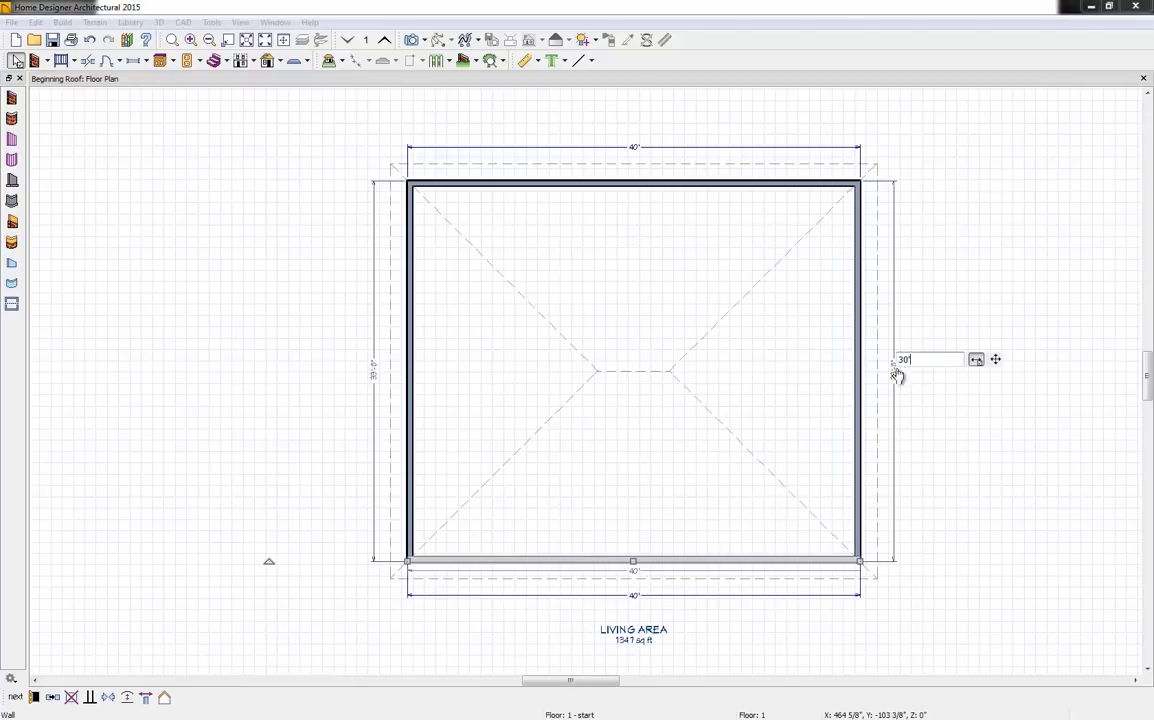
key("Return")
middle_click_drag(786, 286, 781, 325)
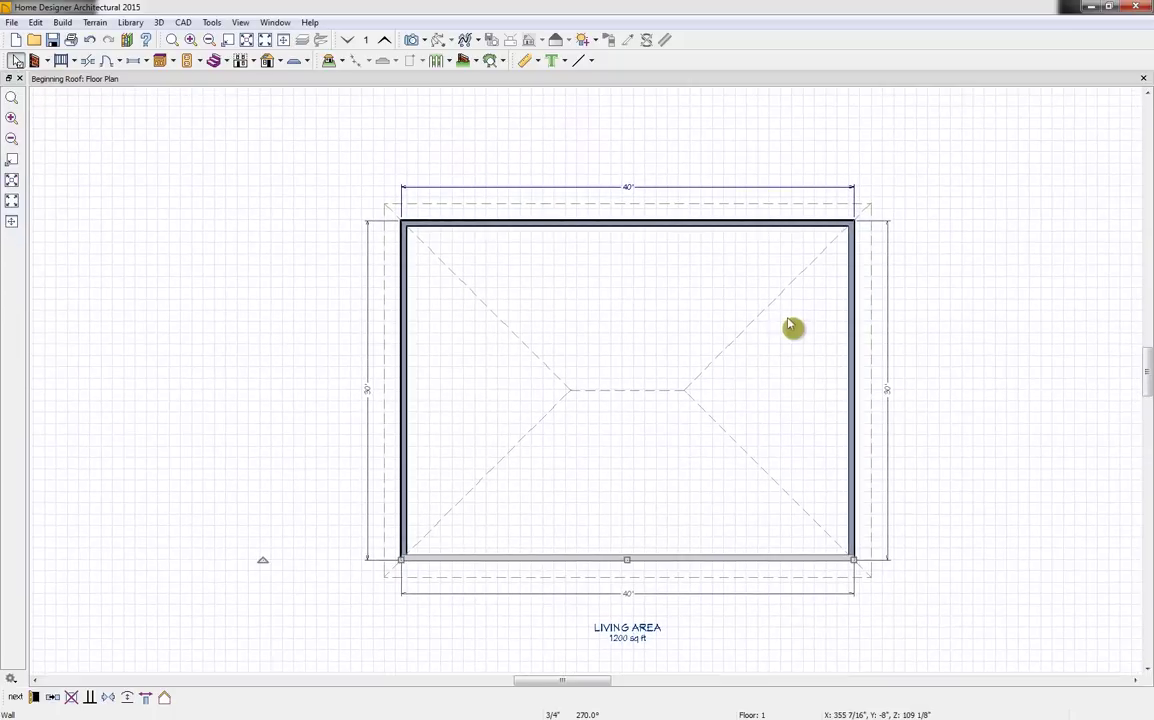
left_click(425, 41)
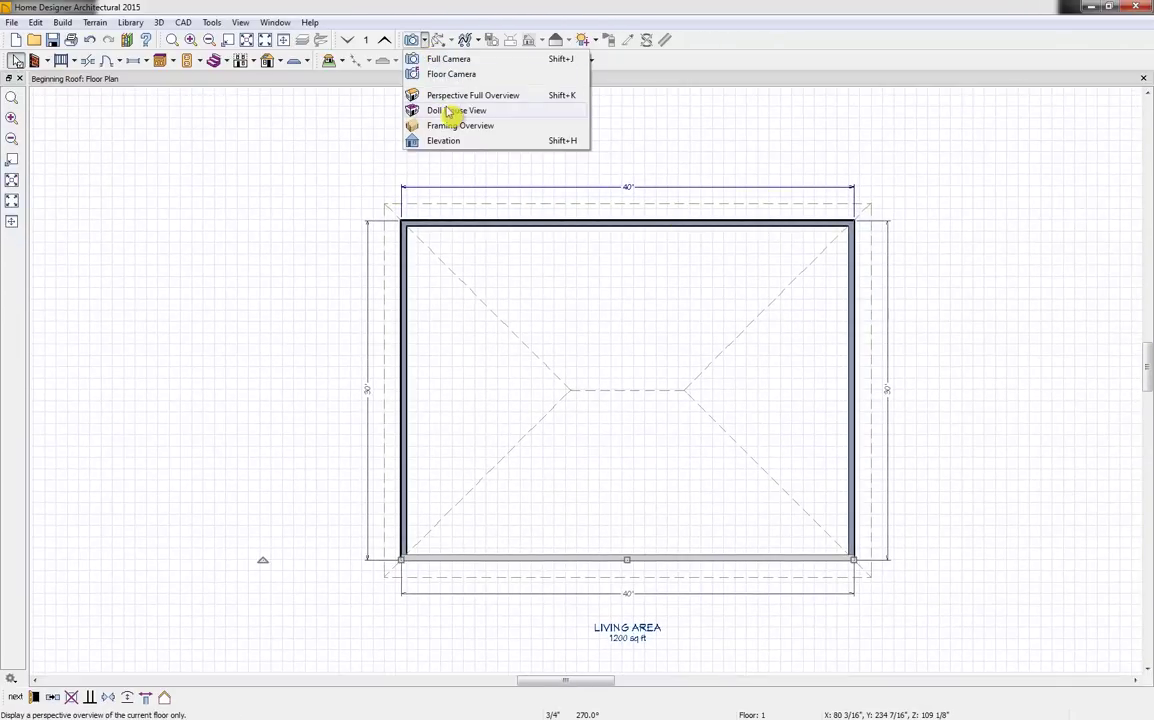
left_click(451, 111)
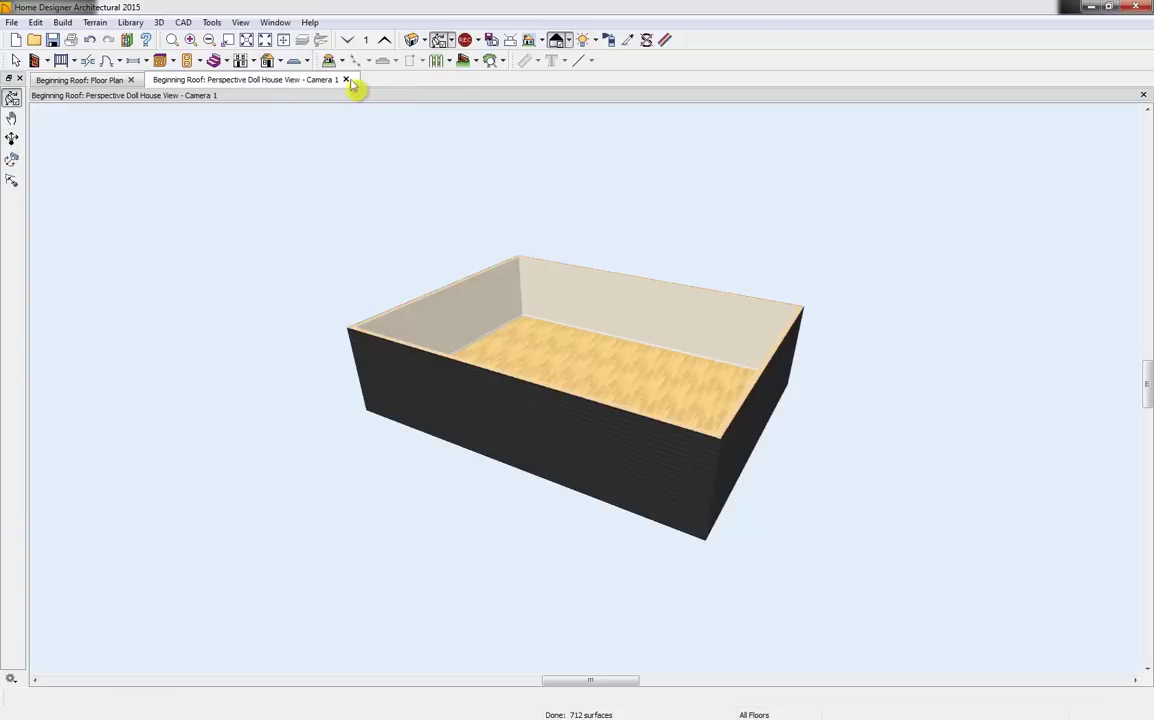
left_click(346, 79)
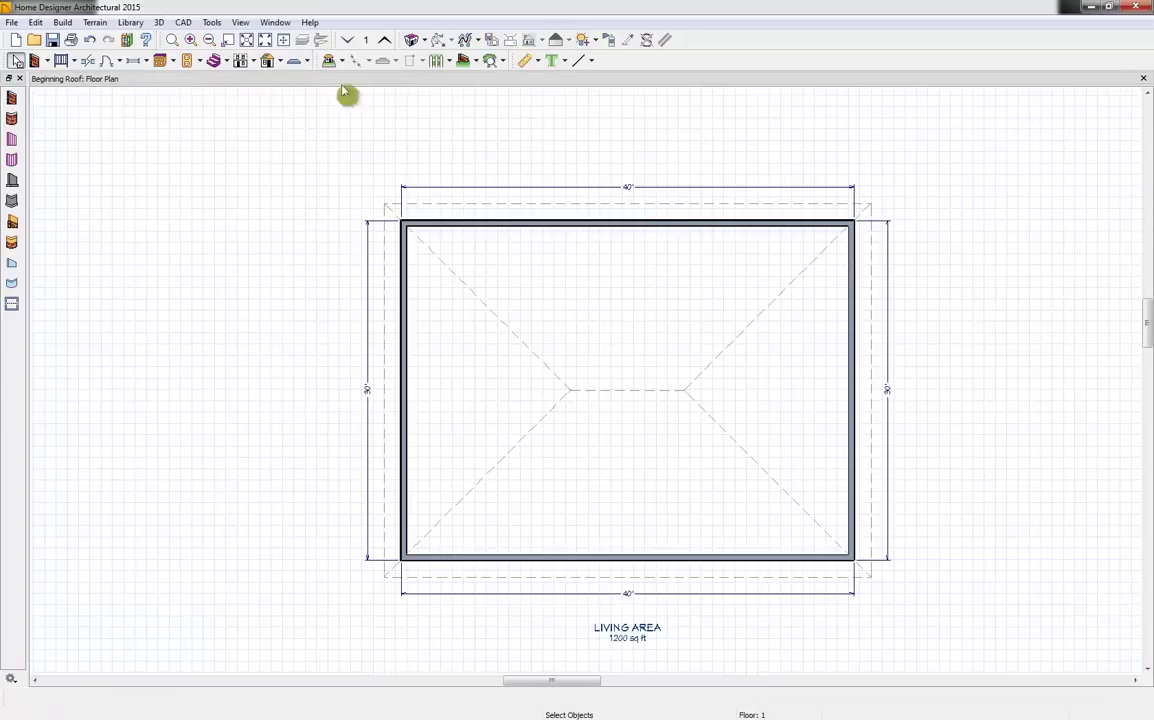
Create a perspective full overview of the house and tile it side by side with the floor plan
left_click(411, 41)
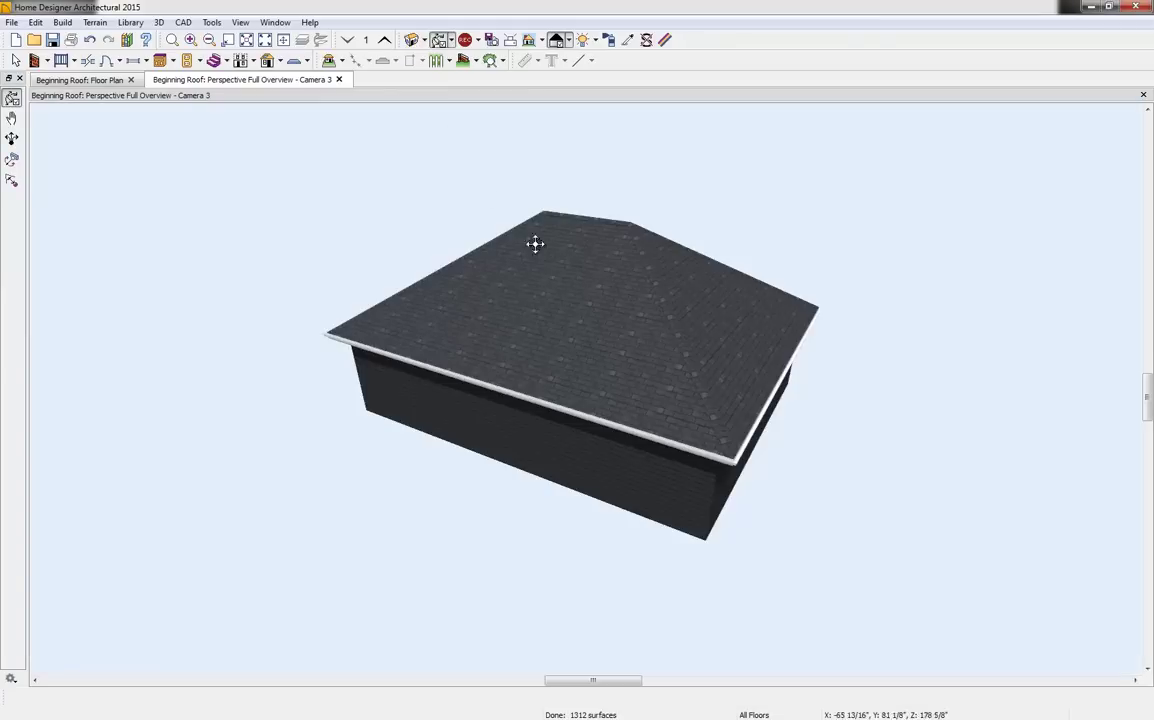
left_click_drag(614, 287, 613, 287)
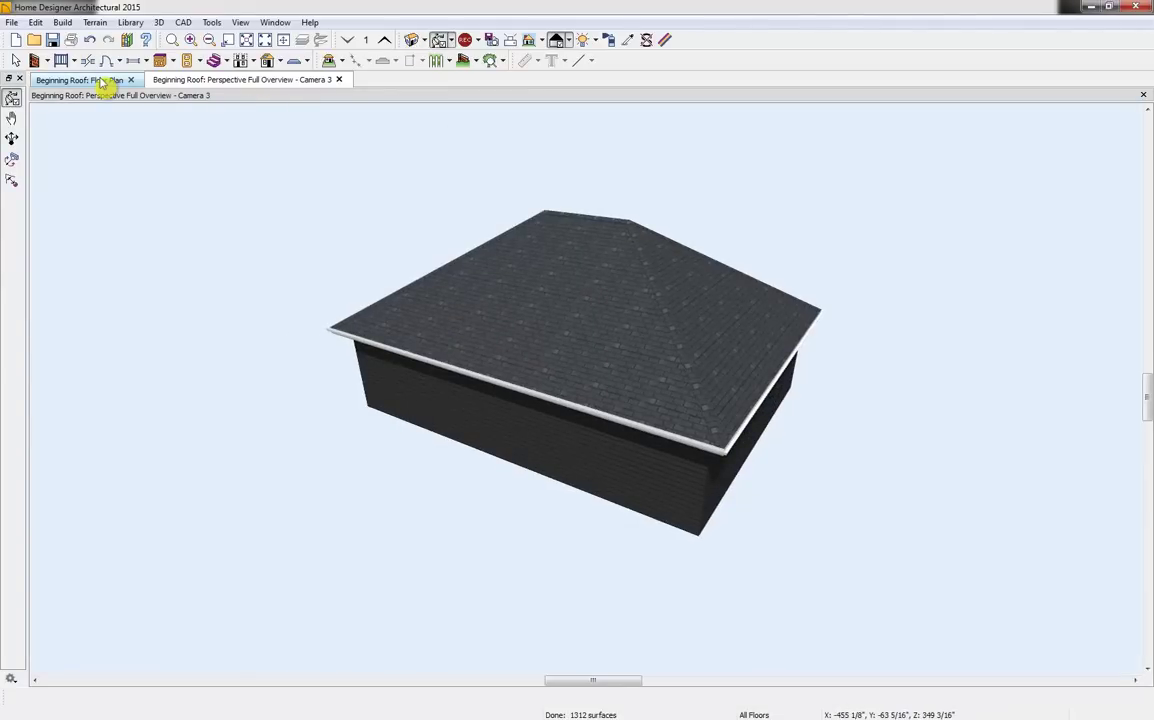
left_click_drag(72, 79, 106, 91)
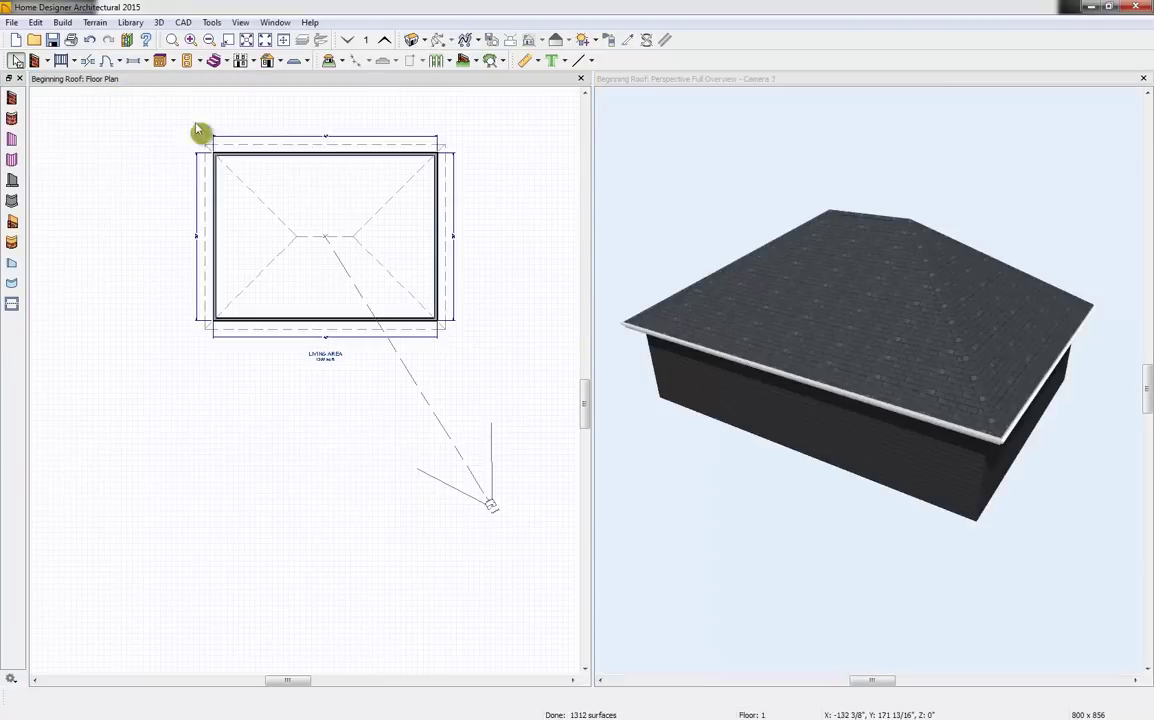
scroll(291, 247, "up", 3)
scroll(303, 265, "up", 3)
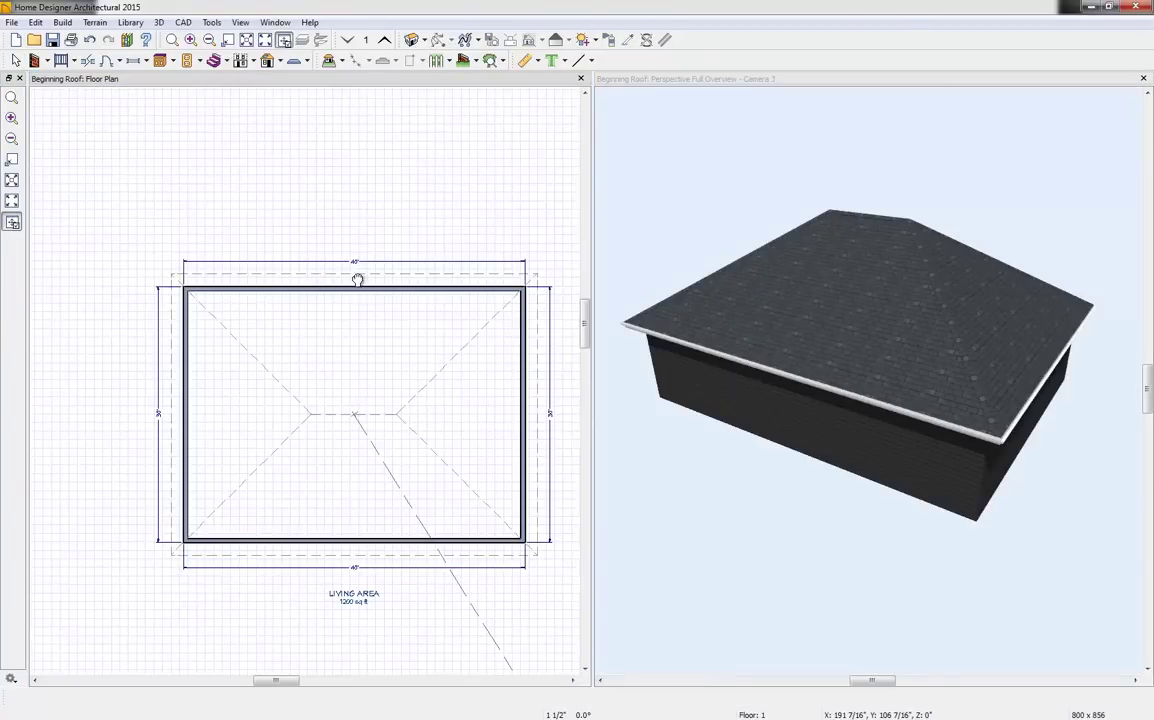
middle_click_drag(350, 277, 345, 245)
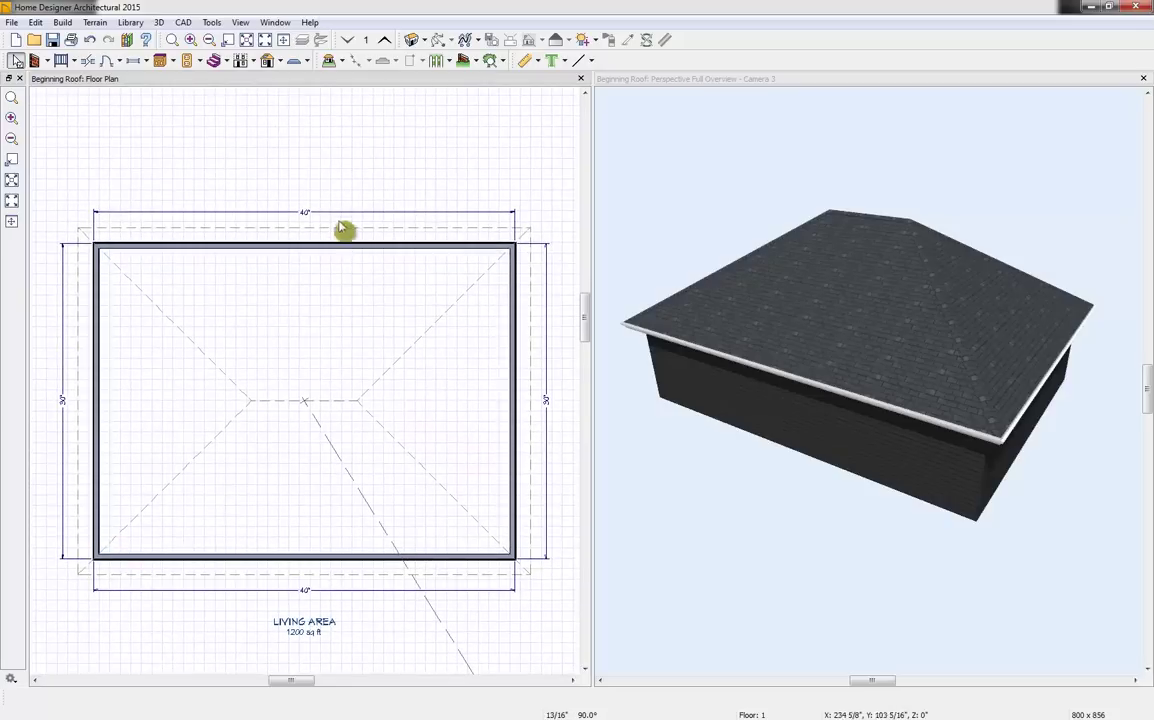
Build a second floor derived from the 1st floor plan, accepting the default Floor 2 structure settings
left_click(241, 62)
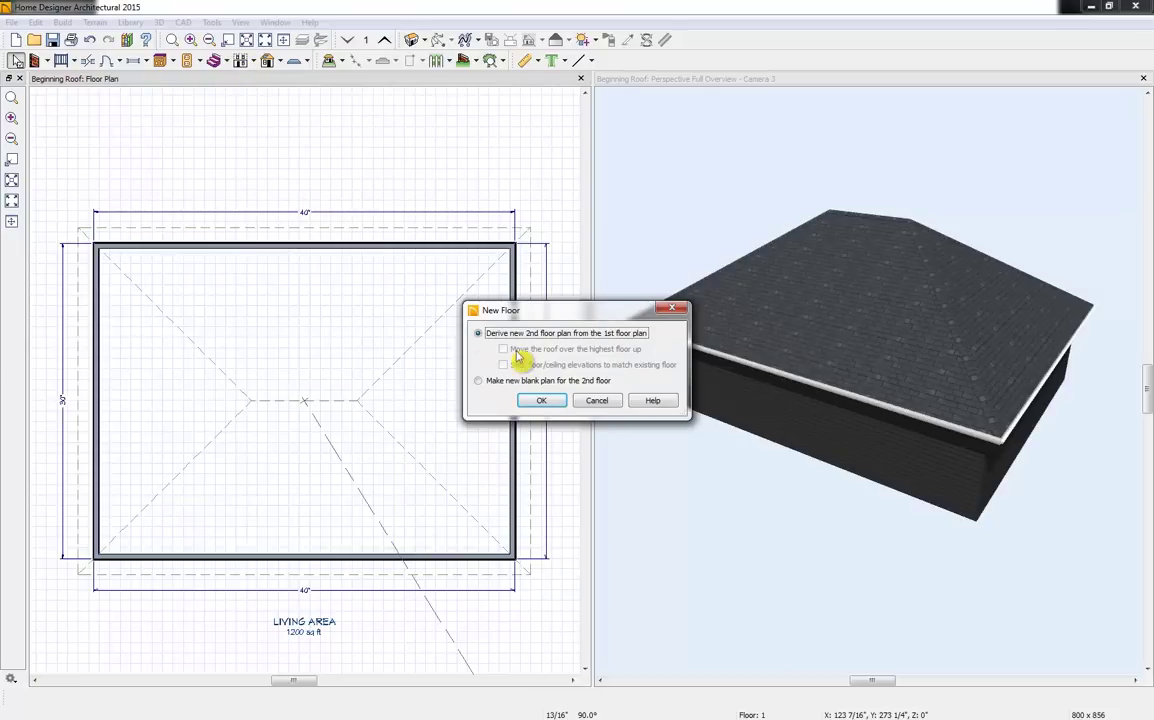
left_click(540, 401)
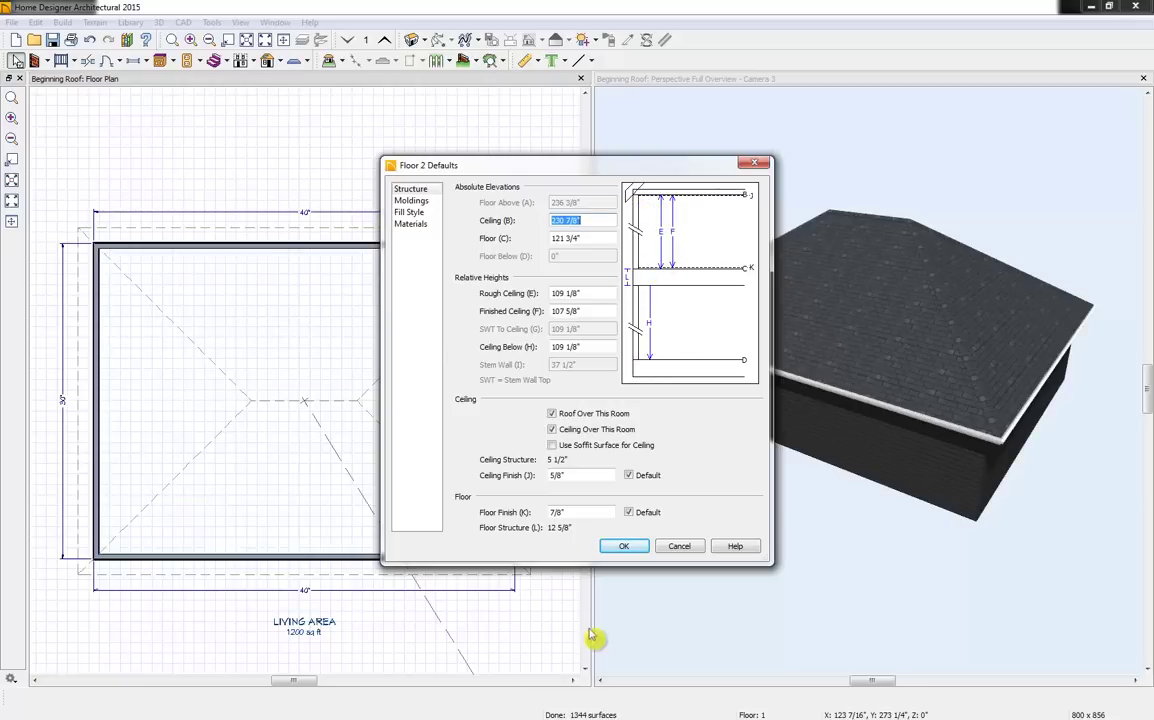
left_click(616, 548)
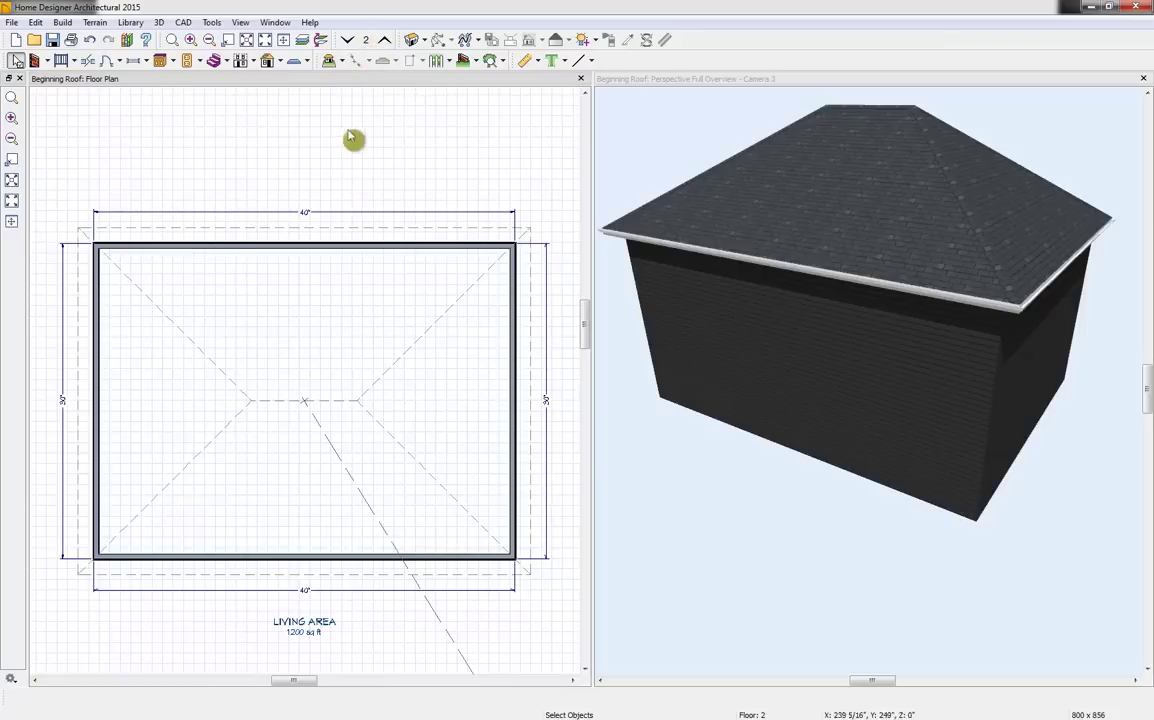
Move the second floor's upper 40' wall inward so that floor is 20' deep
left_click(322, 247)
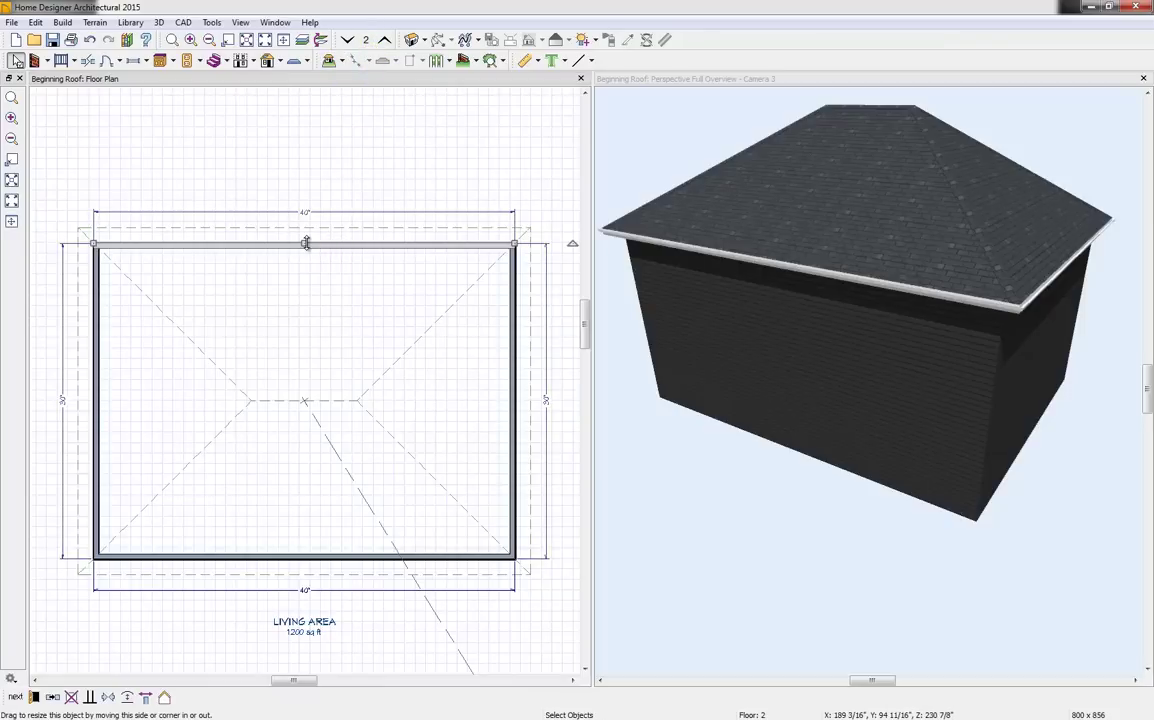
left_click(547, 400)
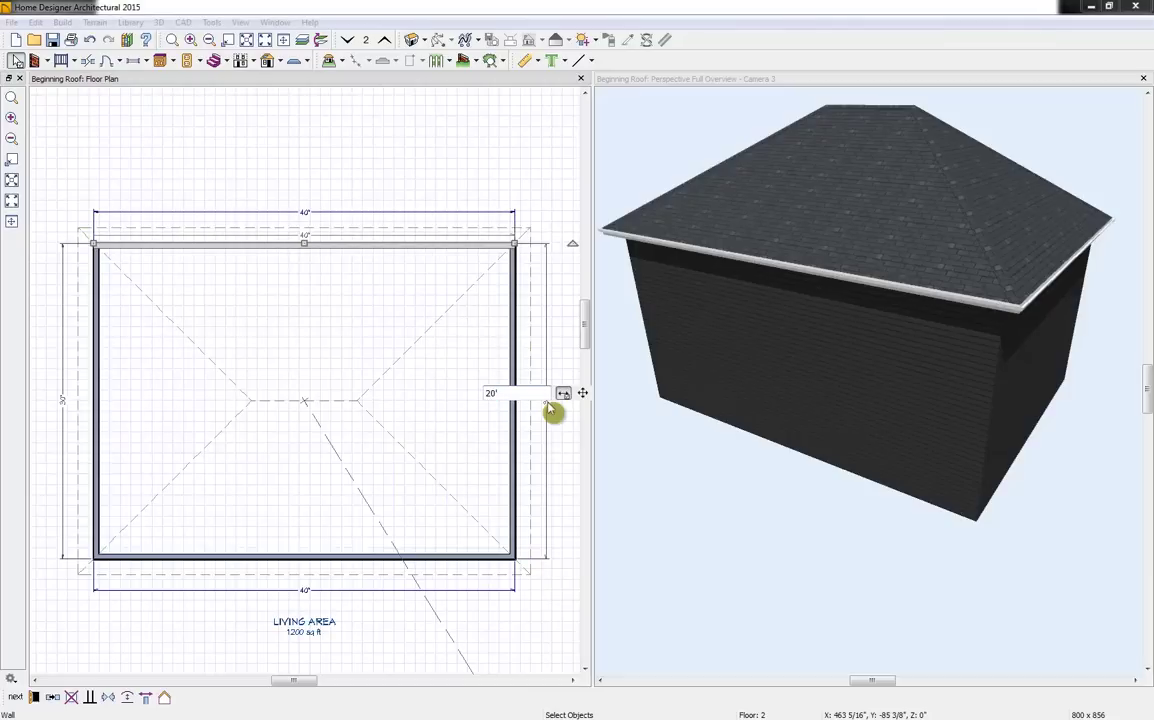
type("20")
key("Return")
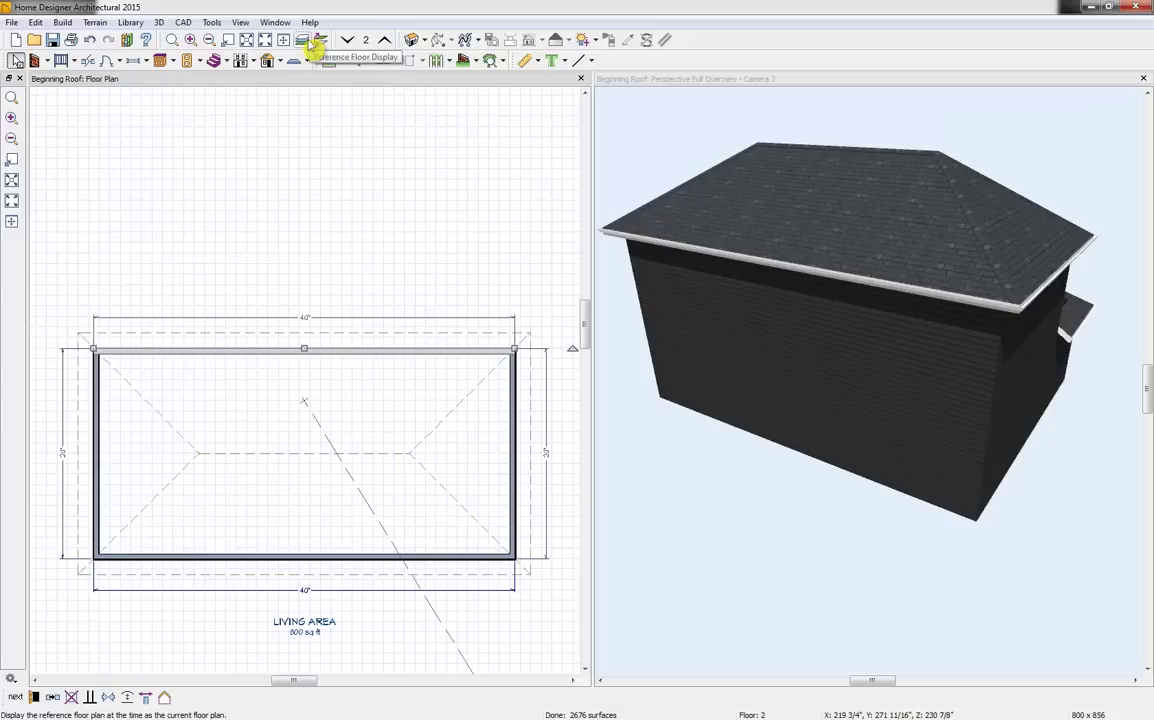
Inspect the two-storey house from its end in the 3D overview and return to the floor plan
left_click(853, 131)
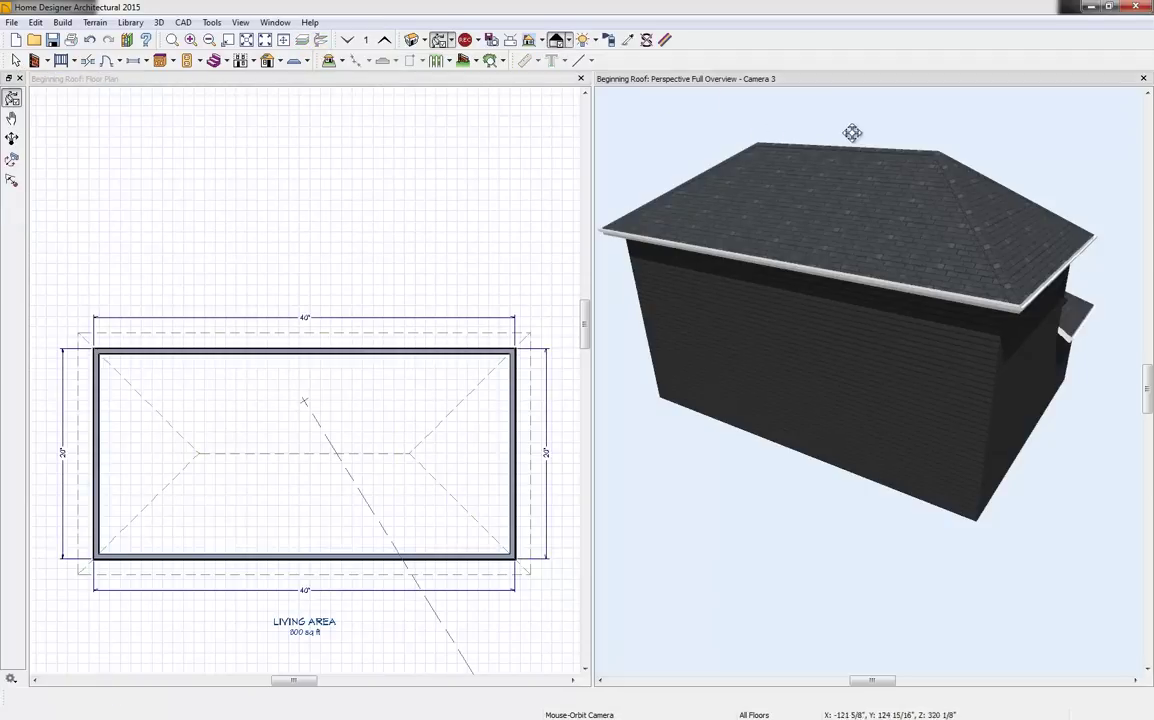
left_click_drag(853, 131, 766, 143)
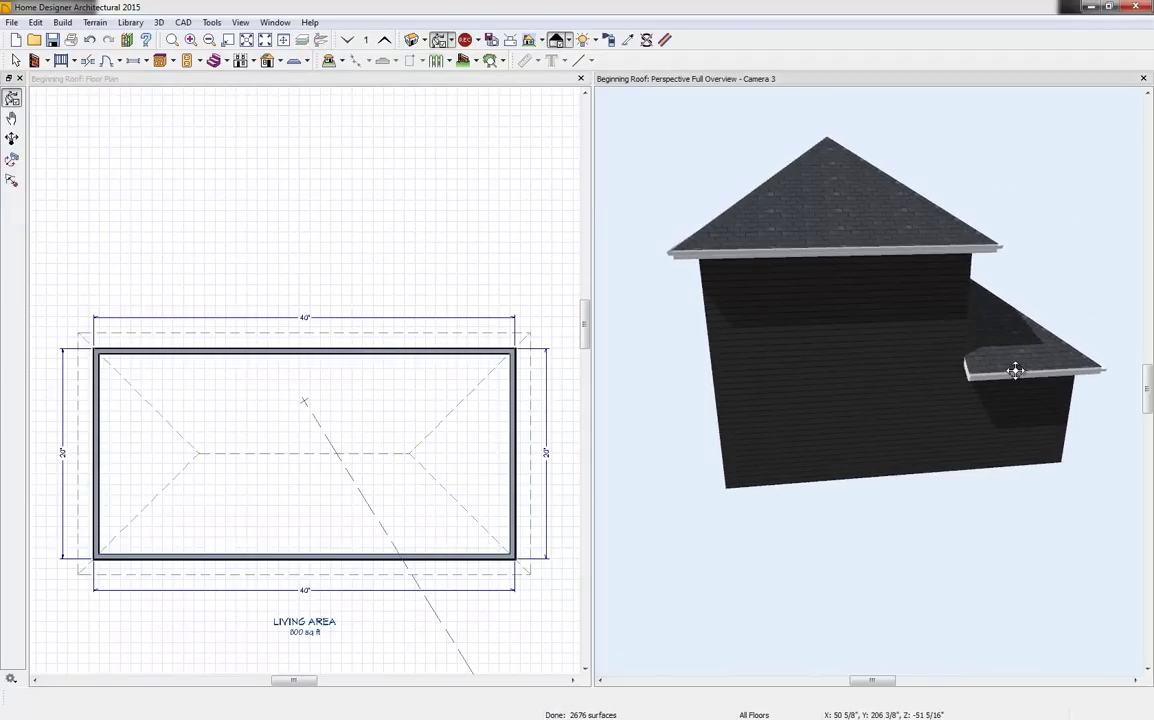
left_click(392, 81)
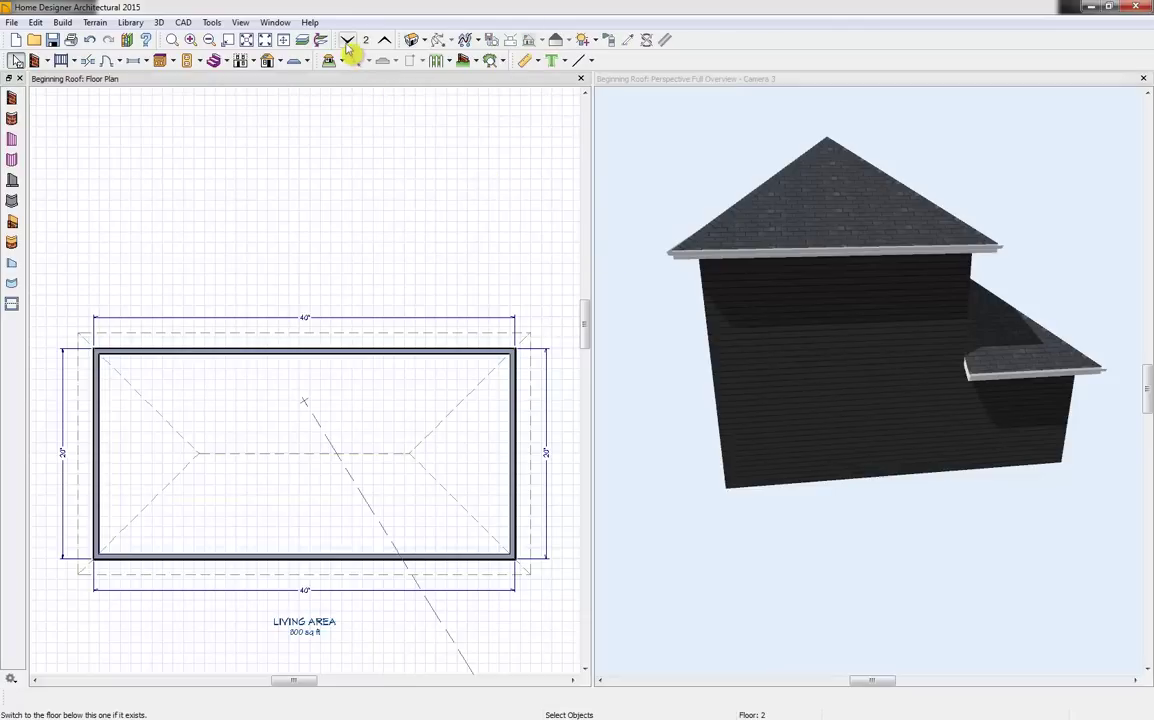
On the first floor, turn both 30' end walls into gable walls
left_click(347, 41)
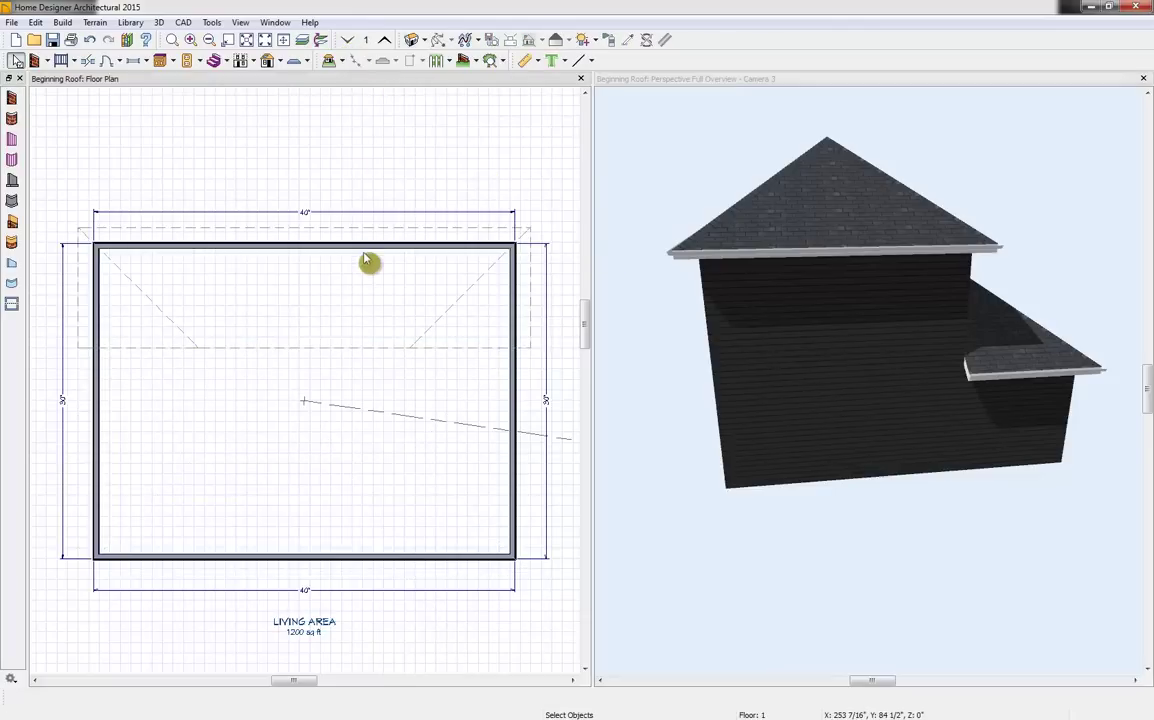
left_click(94, 285)
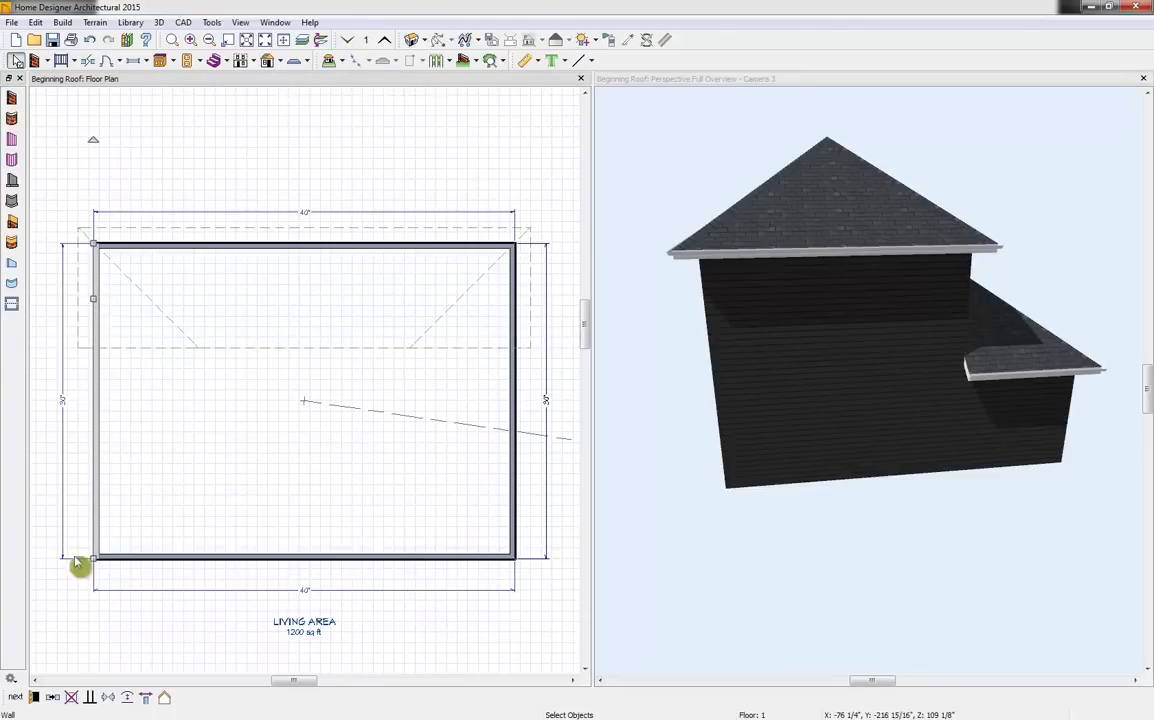
left_click(513, 455)
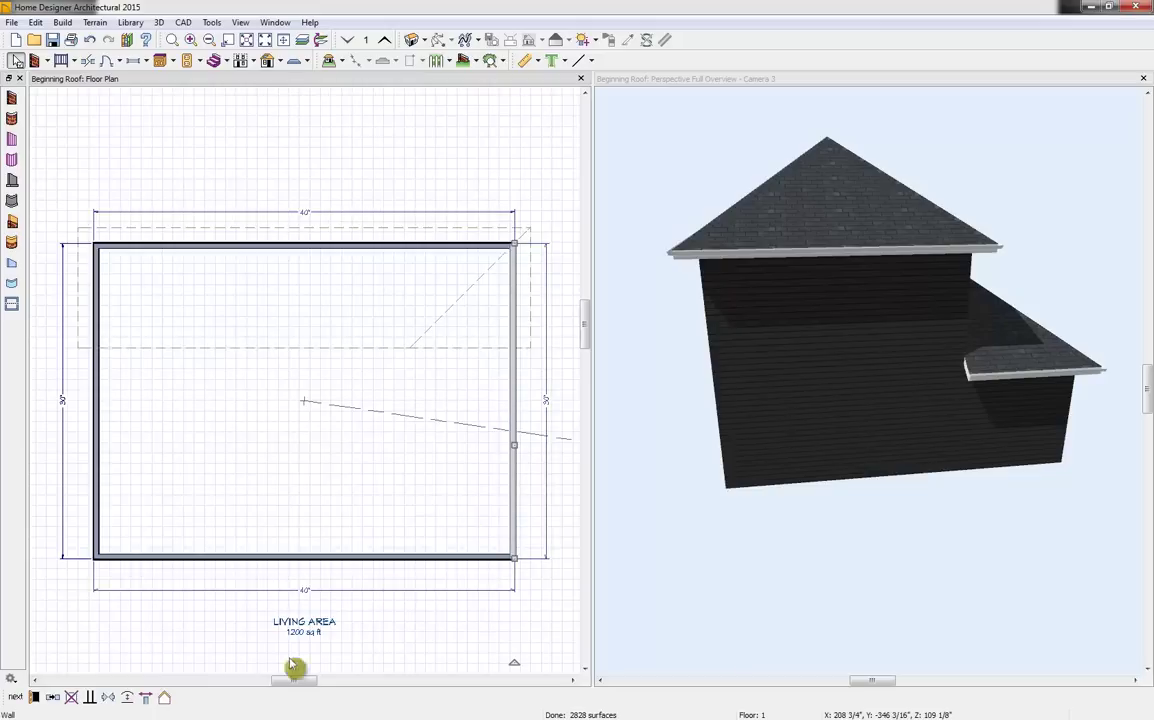
left_click(162, 700)
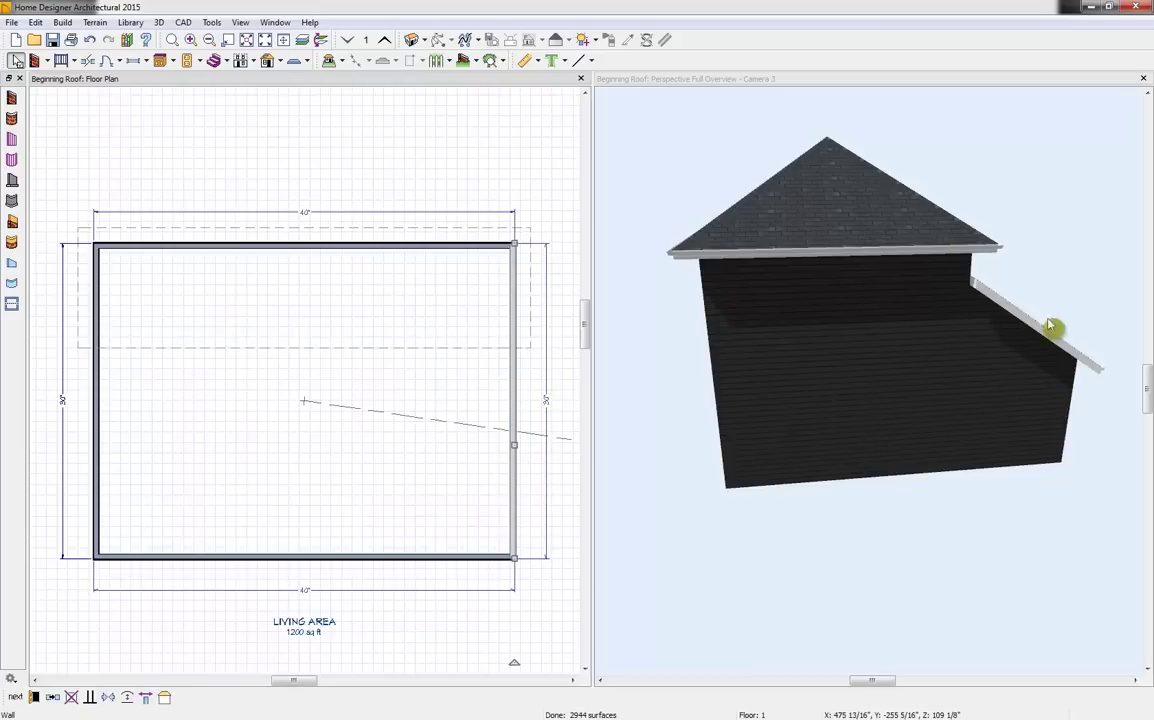
left_click(480, 95)
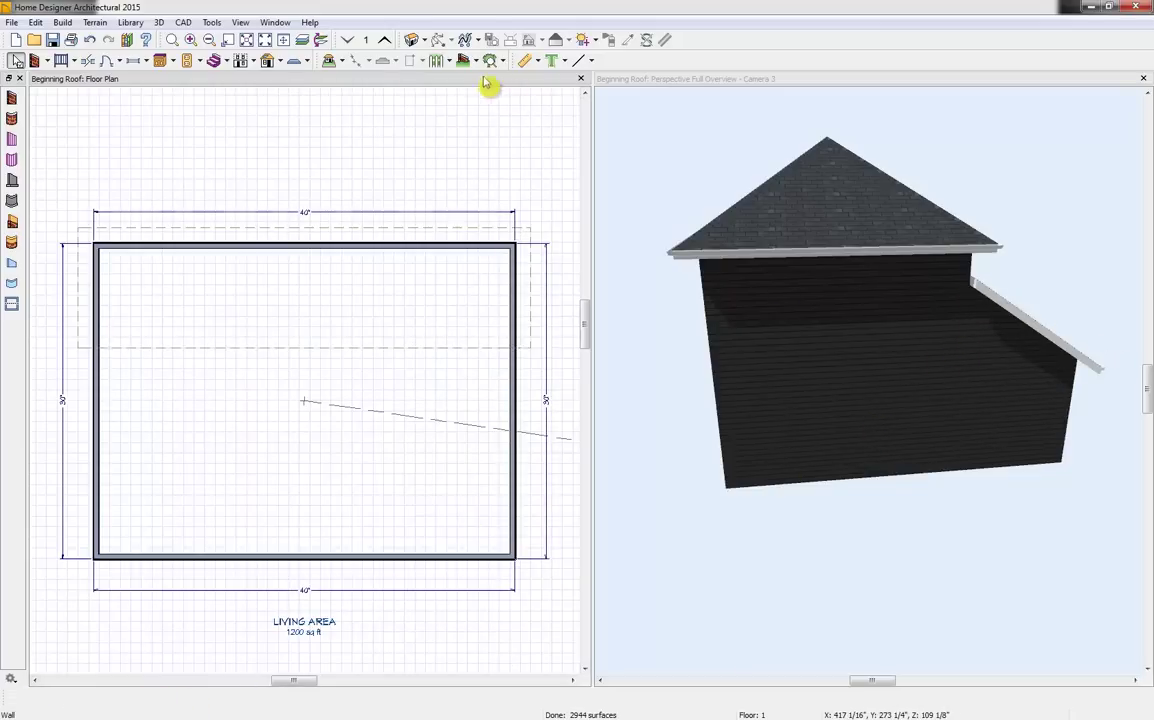
On the second floor, turn the right-hand 20' end wall into a gable wall
left_click(387, 41)
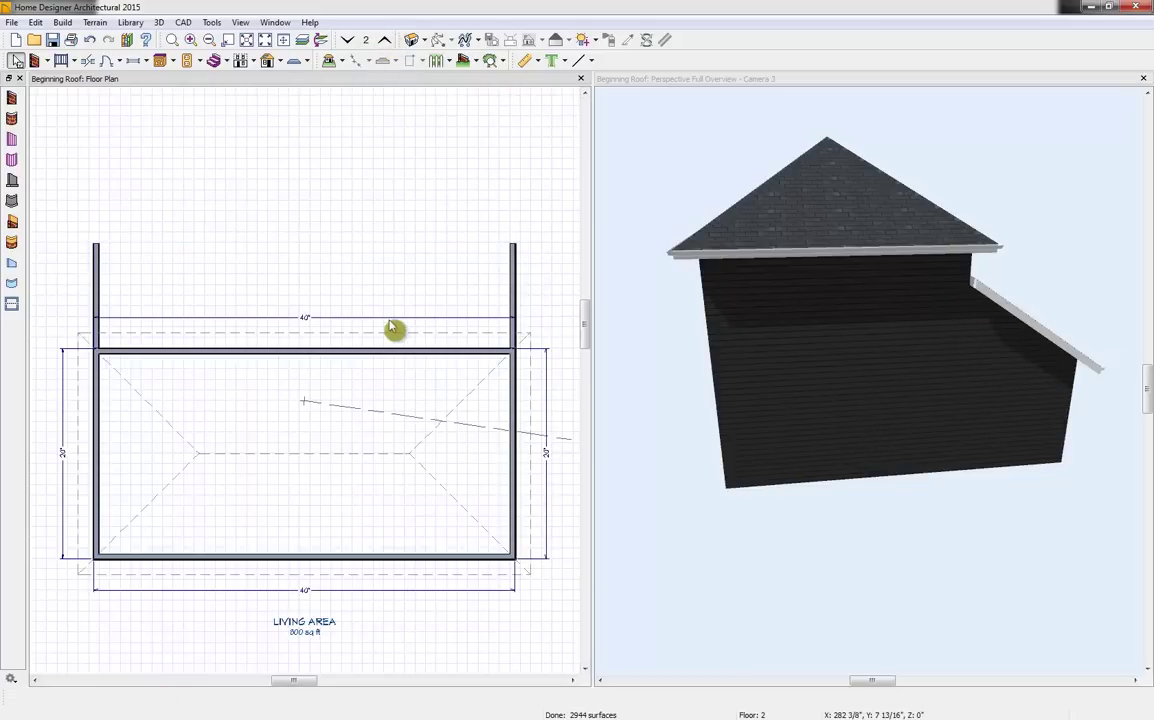
left_click(514, 393)
left_click(164, 697)
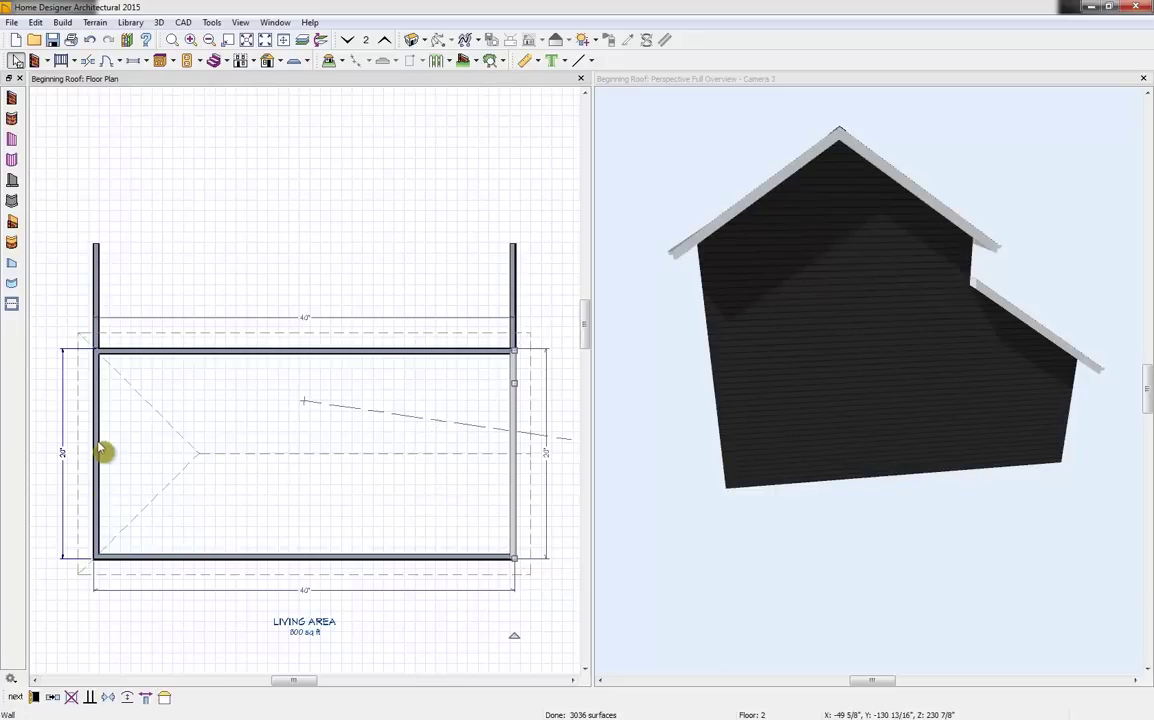
left_click(96, 453)
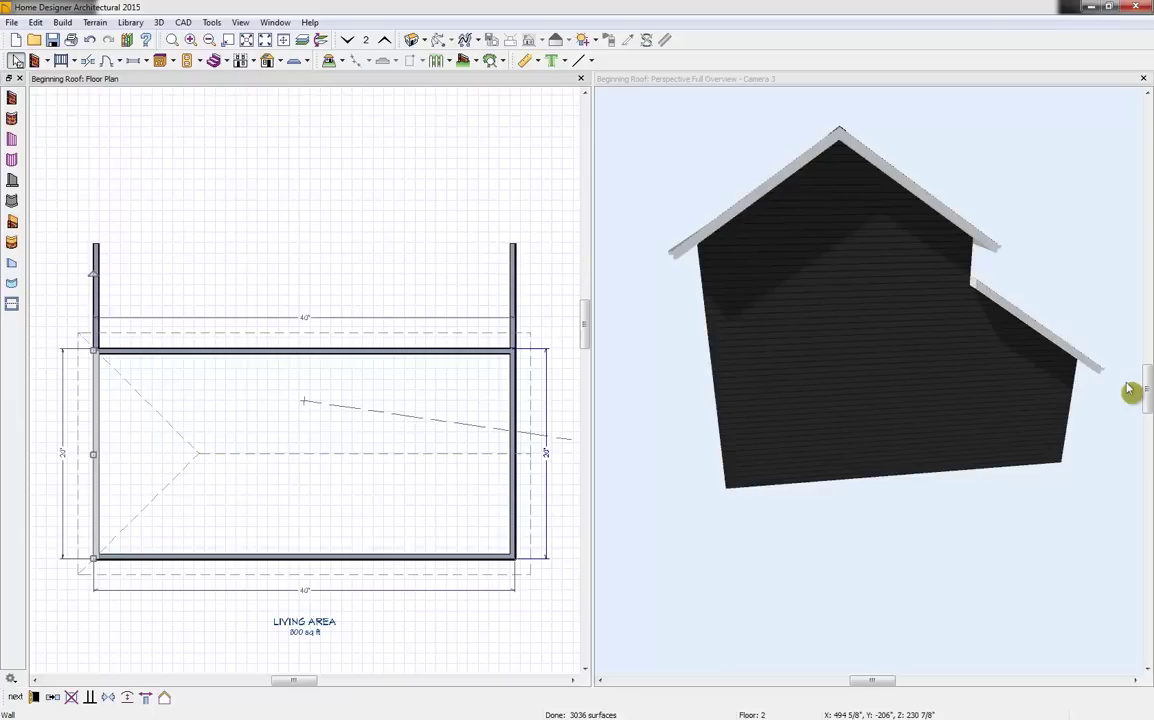
left_click(353, 88)
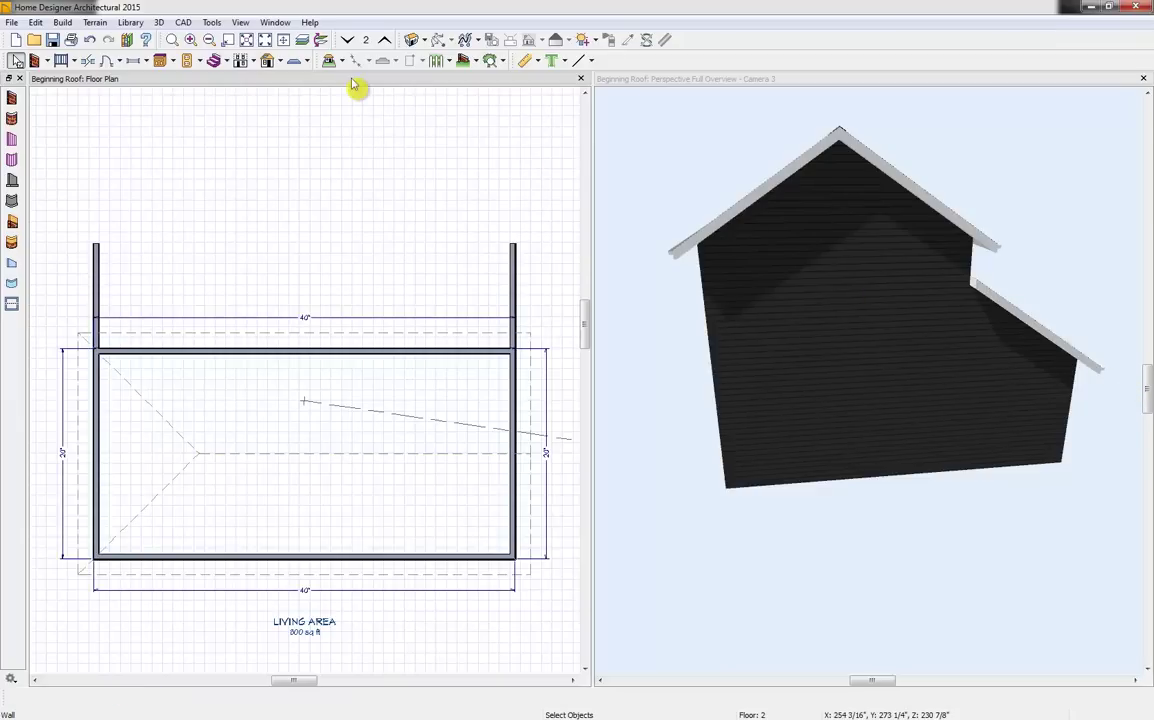
Turn on the reference display and specify the second floor's upper 40' wall as a Knee Wall
left_click(304, 41)
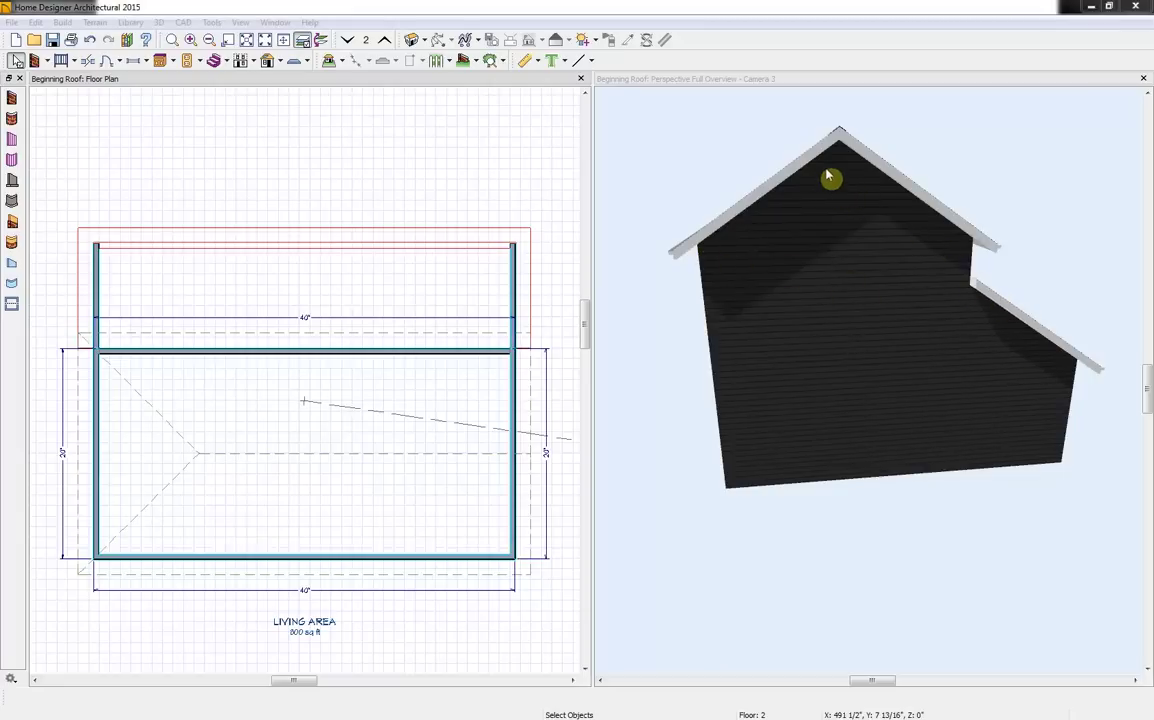
left_click(372, 349)
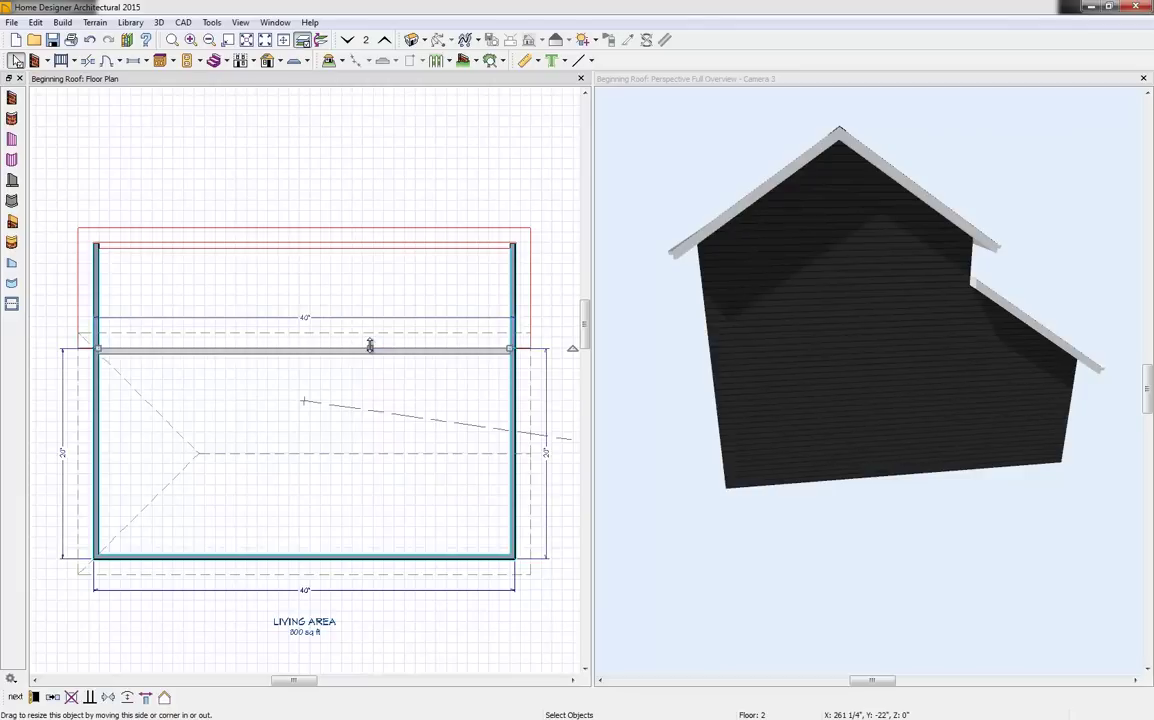
left_click(36, 697)
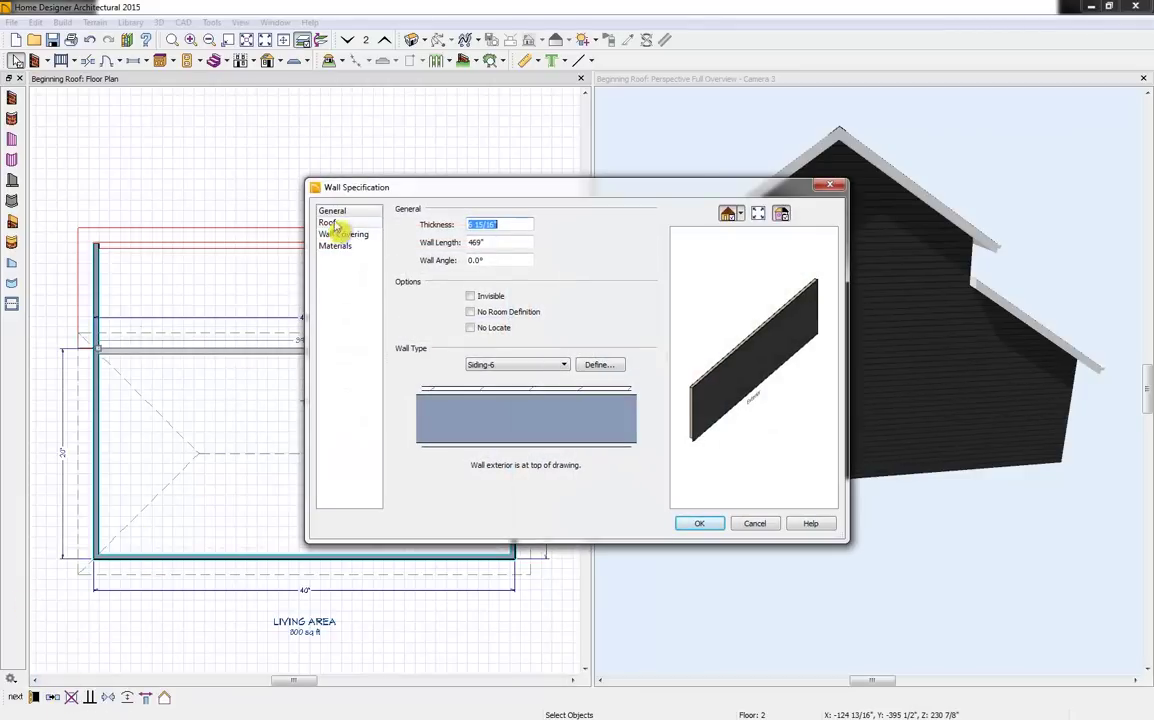
left_click(333, 222)
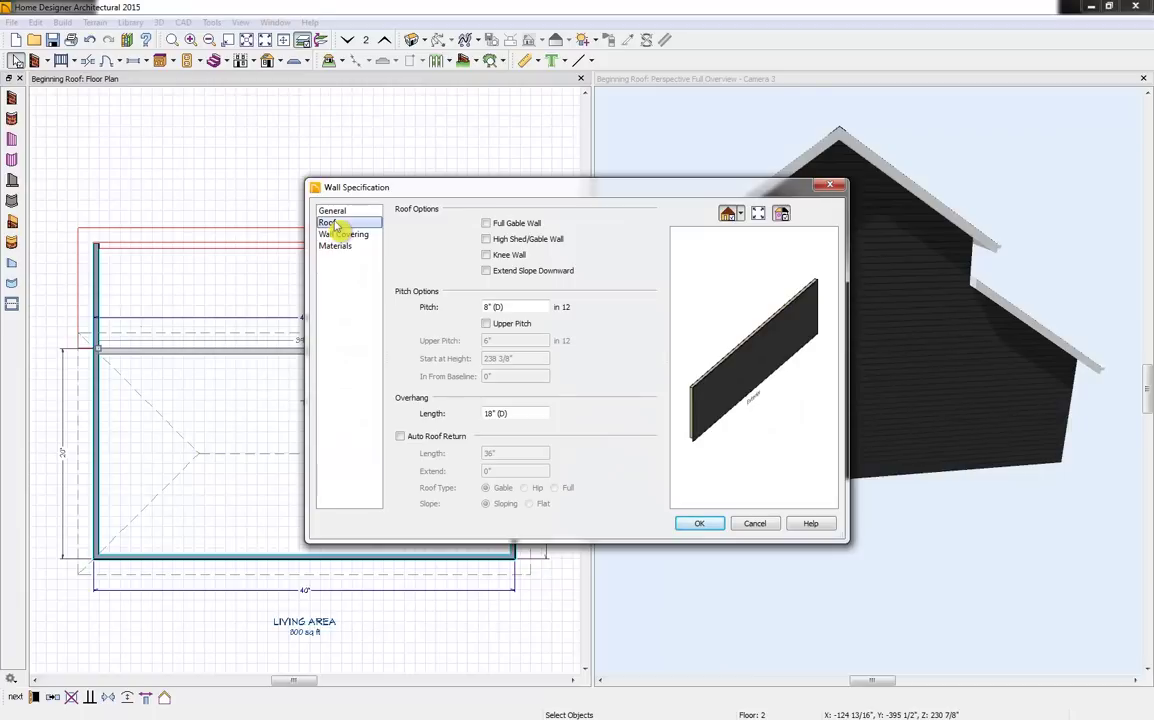
left_click(510, 256)
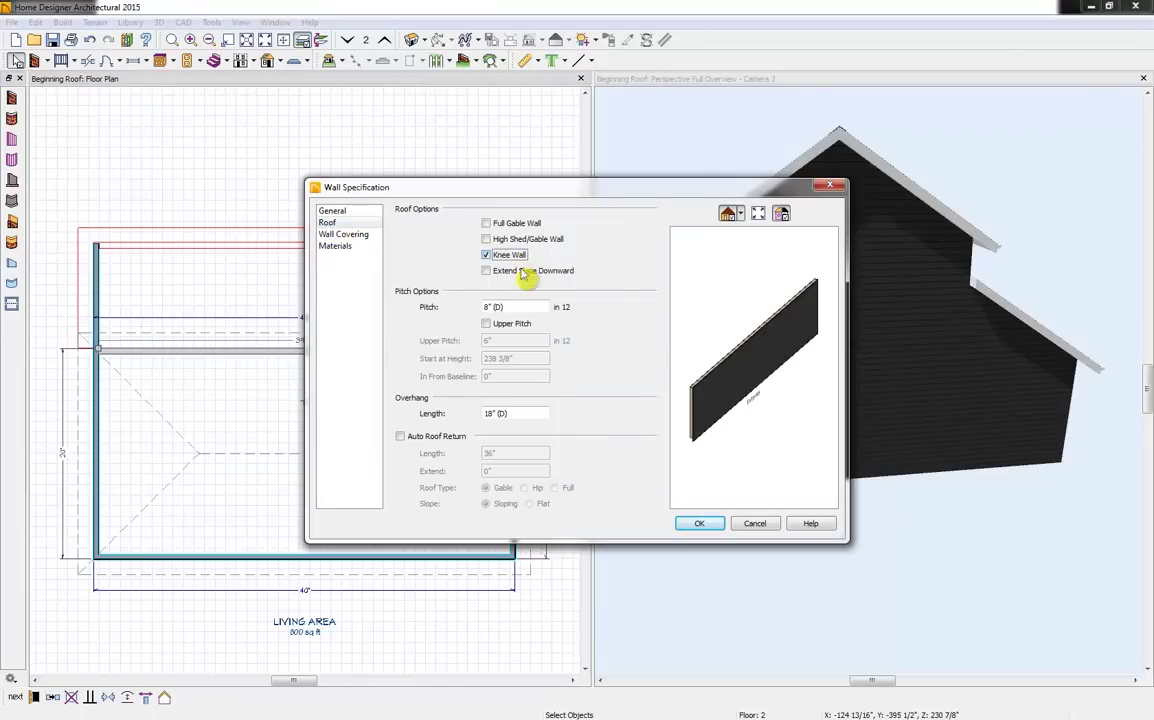
left_click(705, 524)
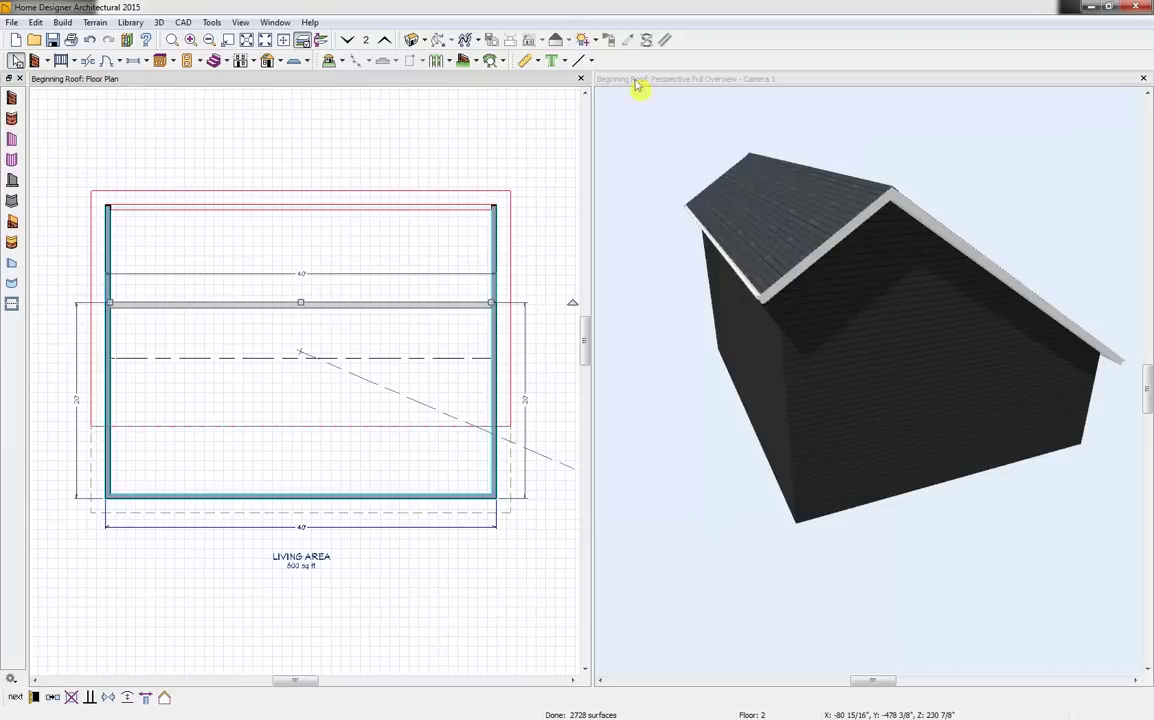
Render the 3D overview as a transparent glass house and examine the knee wall beneath the long roof slope
left_click(698, 82)
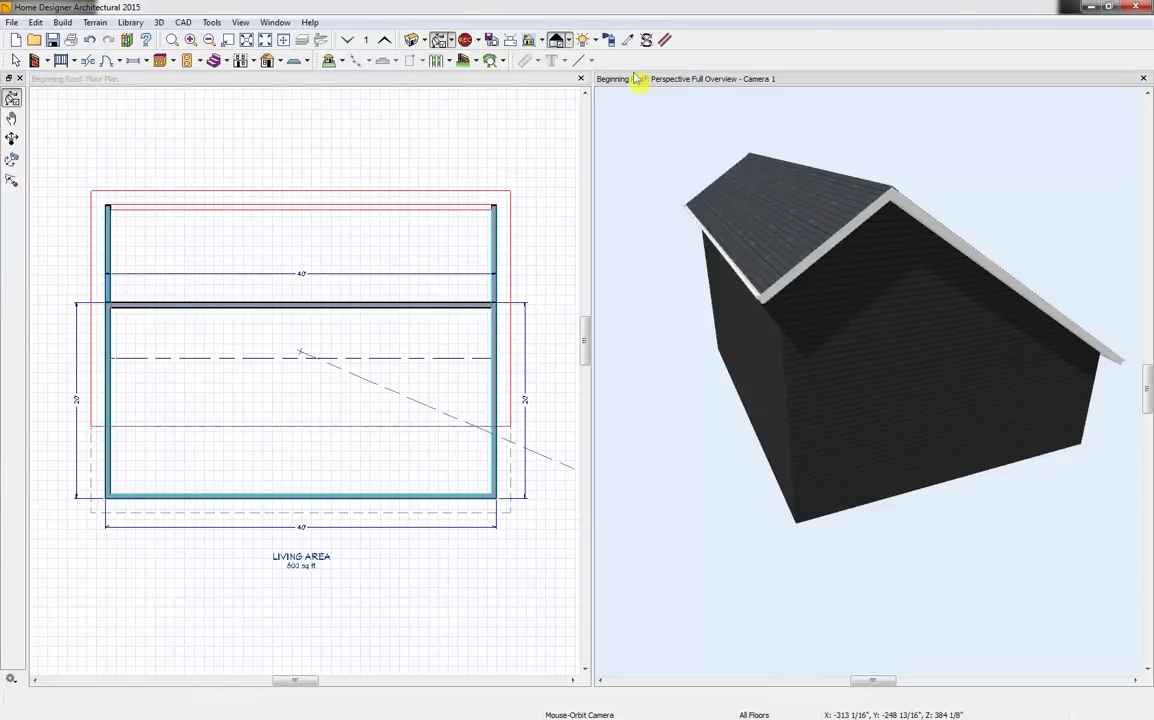
left_click(569, 41)
left_click(615, 89)
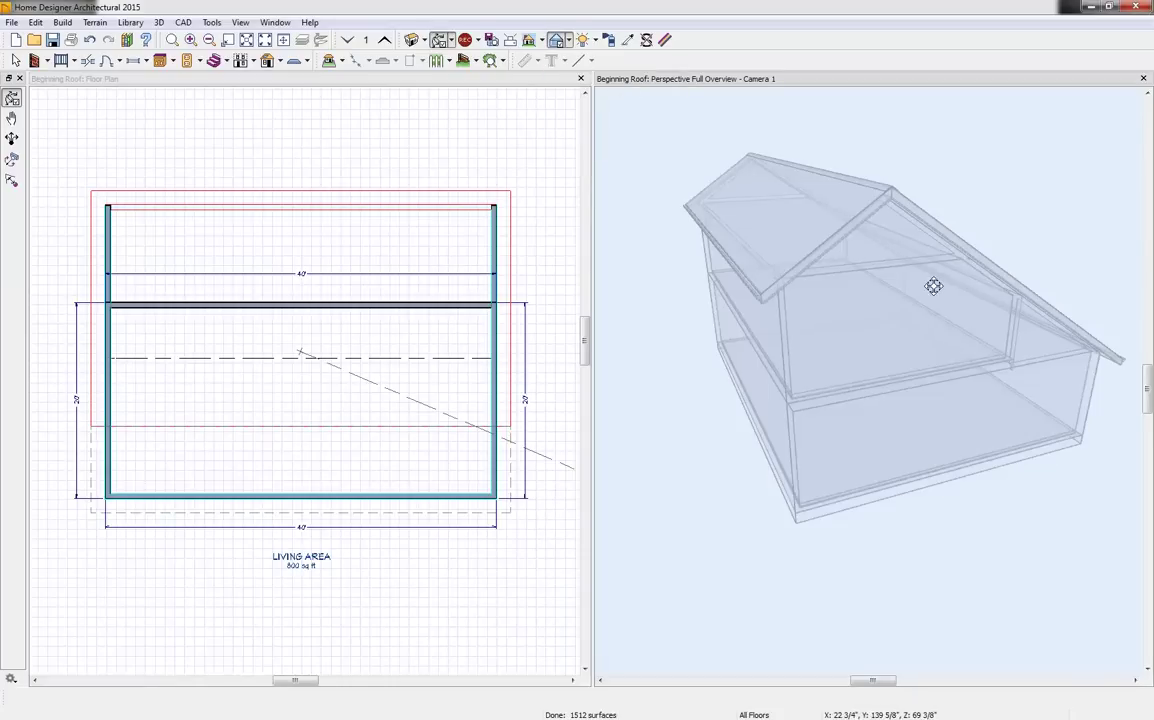
scroll(1045, 330, "up", 1)
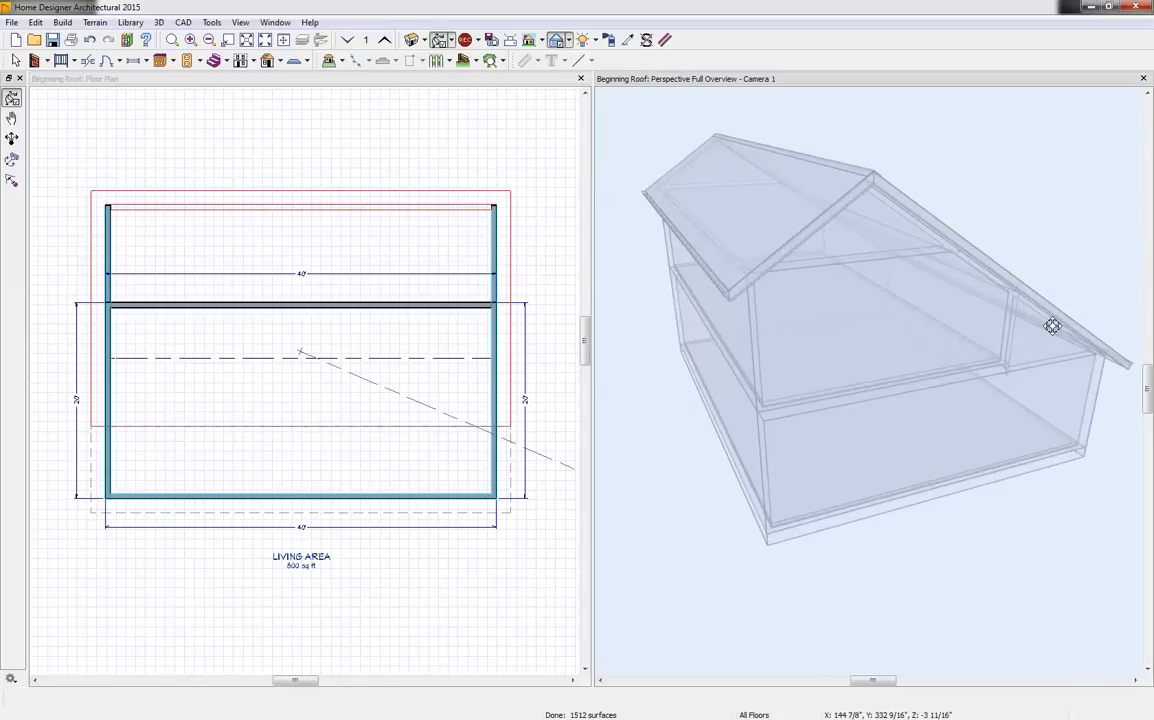
scroll(1050, 328, "up", 1)
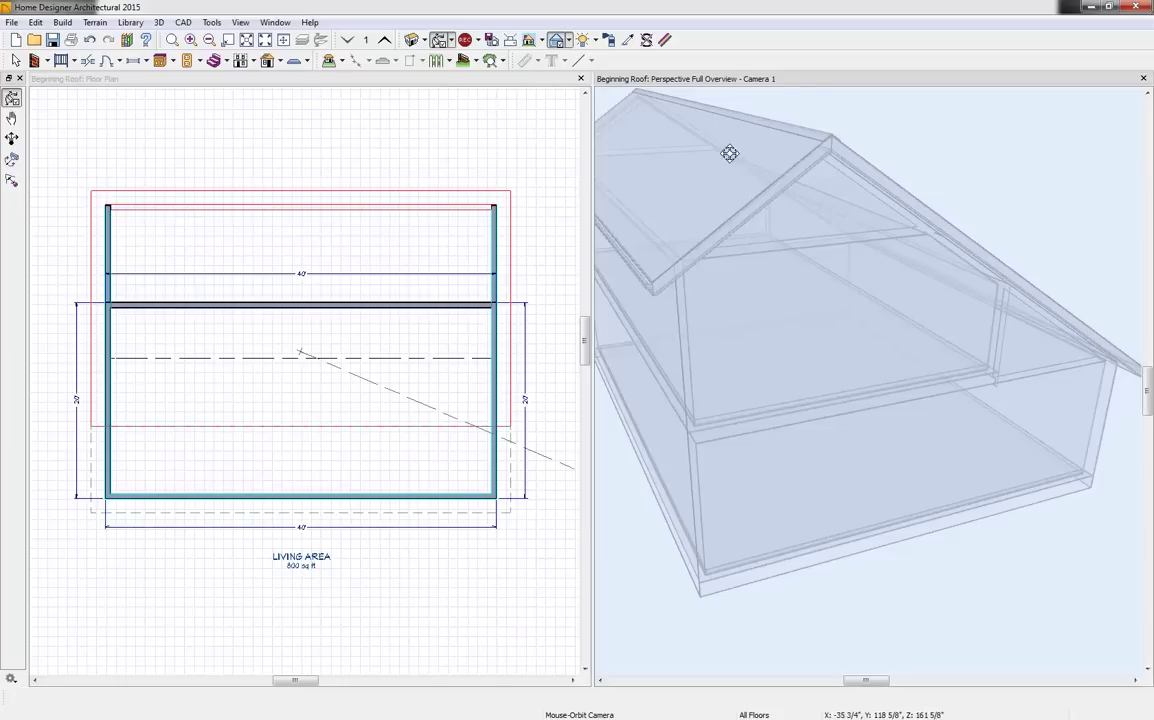
On the first floor, give the upper 40' wall a steeper roof pitch in its specification
left_click(425, 303)
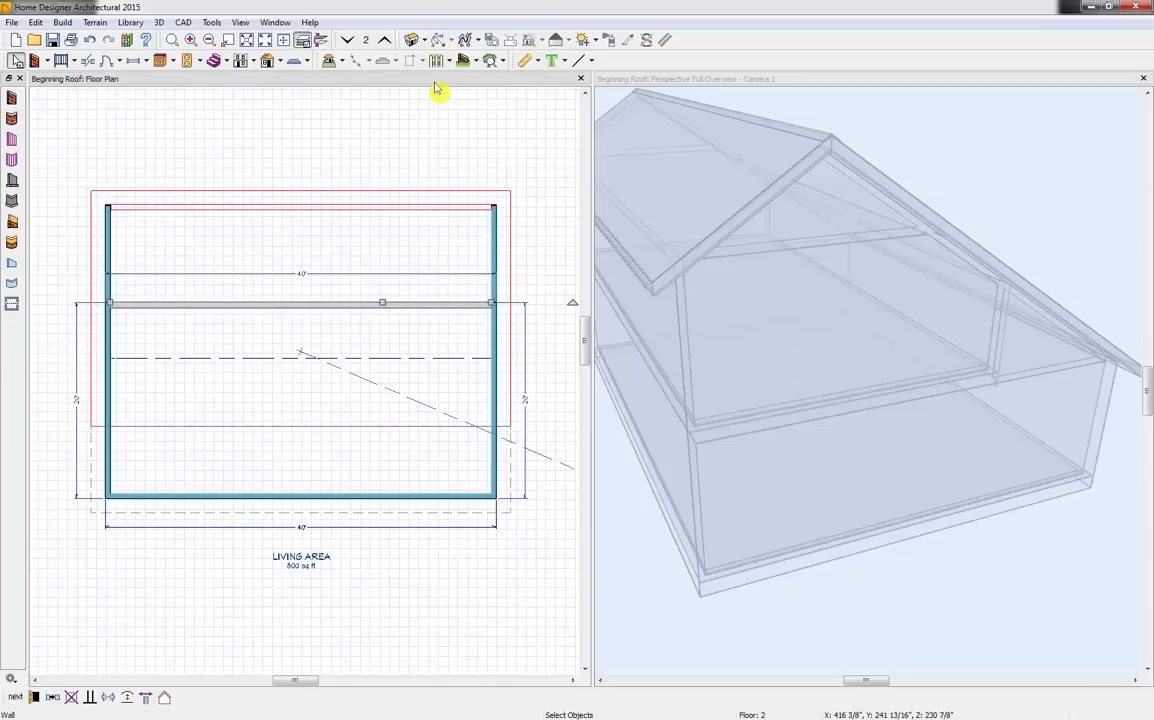
left_click(348, 40)
left_click(357, 207)
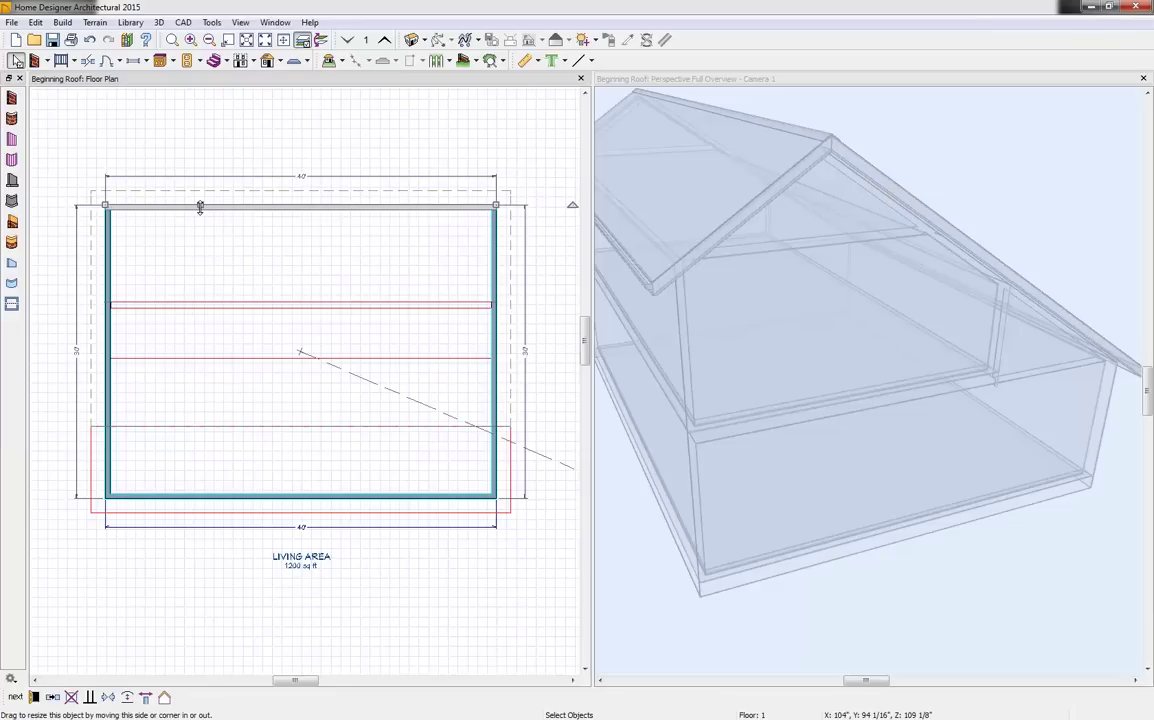
left_click(35, 698)
left_click(328, 222)
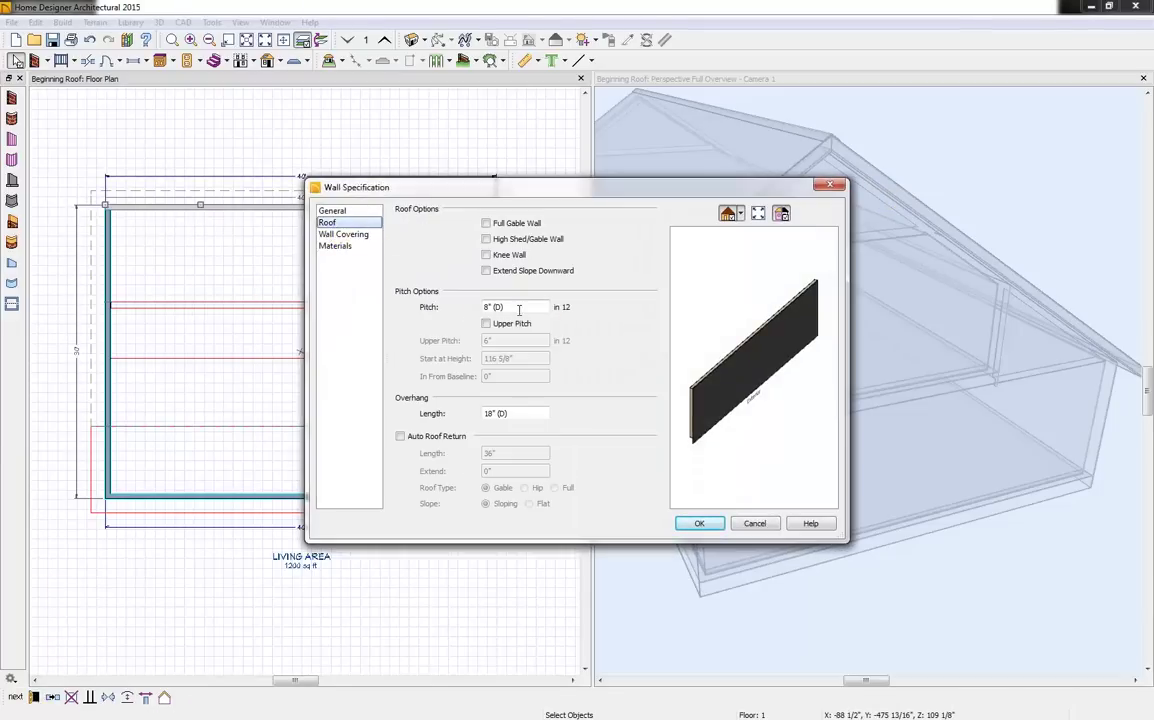
left_click(422, 305)
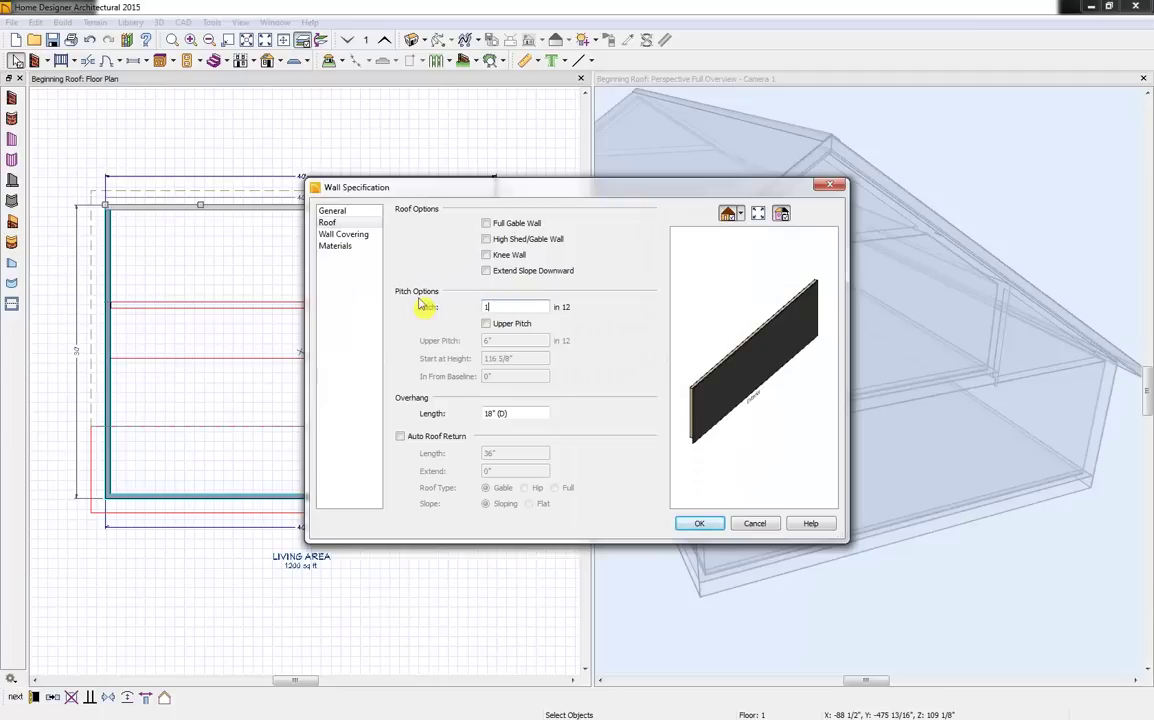
left_click(700, 524)
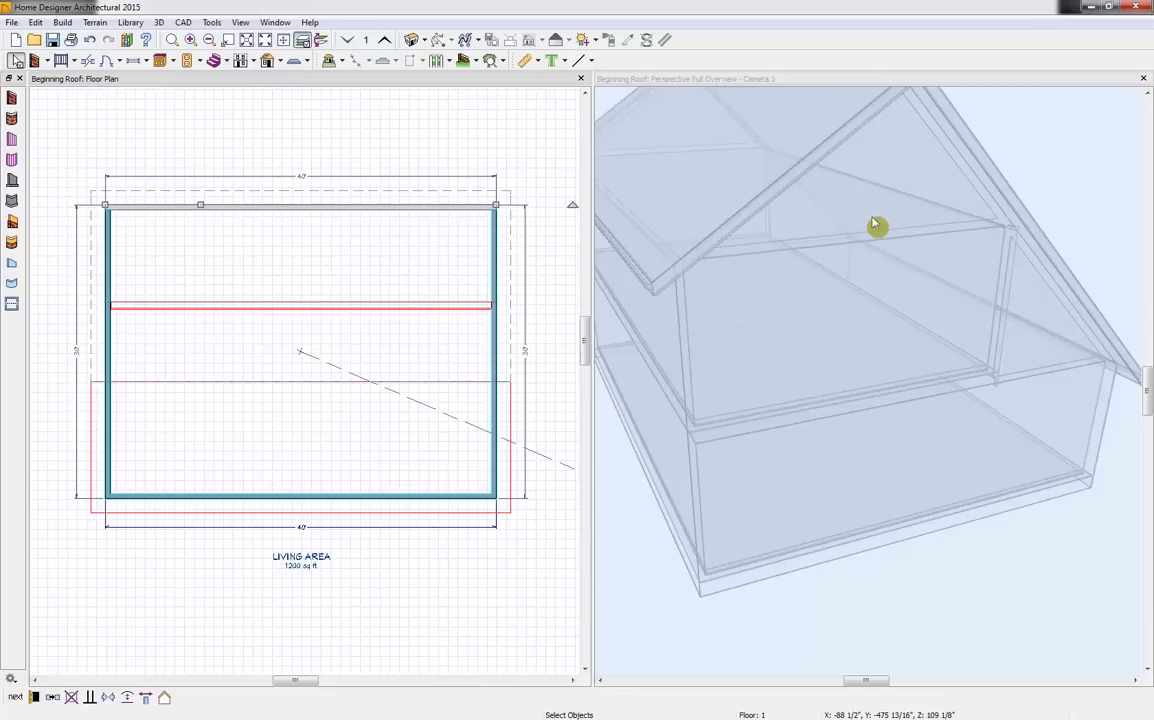
Examine the whole saltbox roof in 3D and view the Clerestory reference picture in Windows Photo Viewer
scroll(874, 225, "down", 3)
middle_click_drag(874, 226, 858, 310)
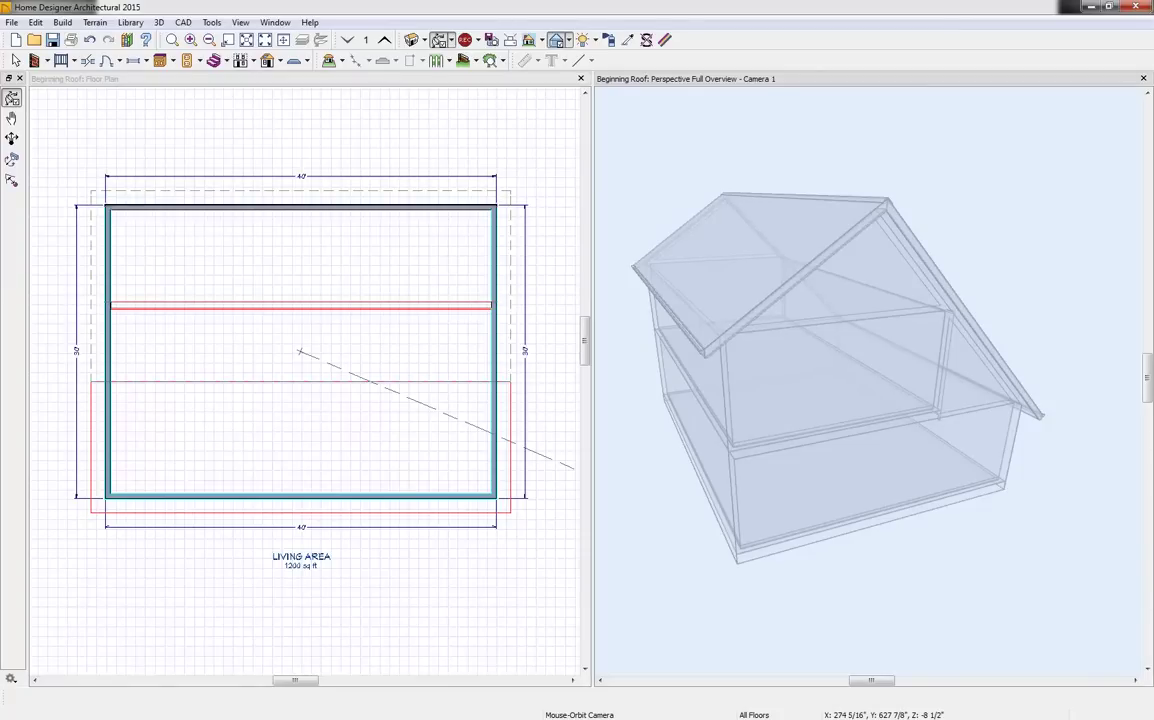
key("alt+Tab")
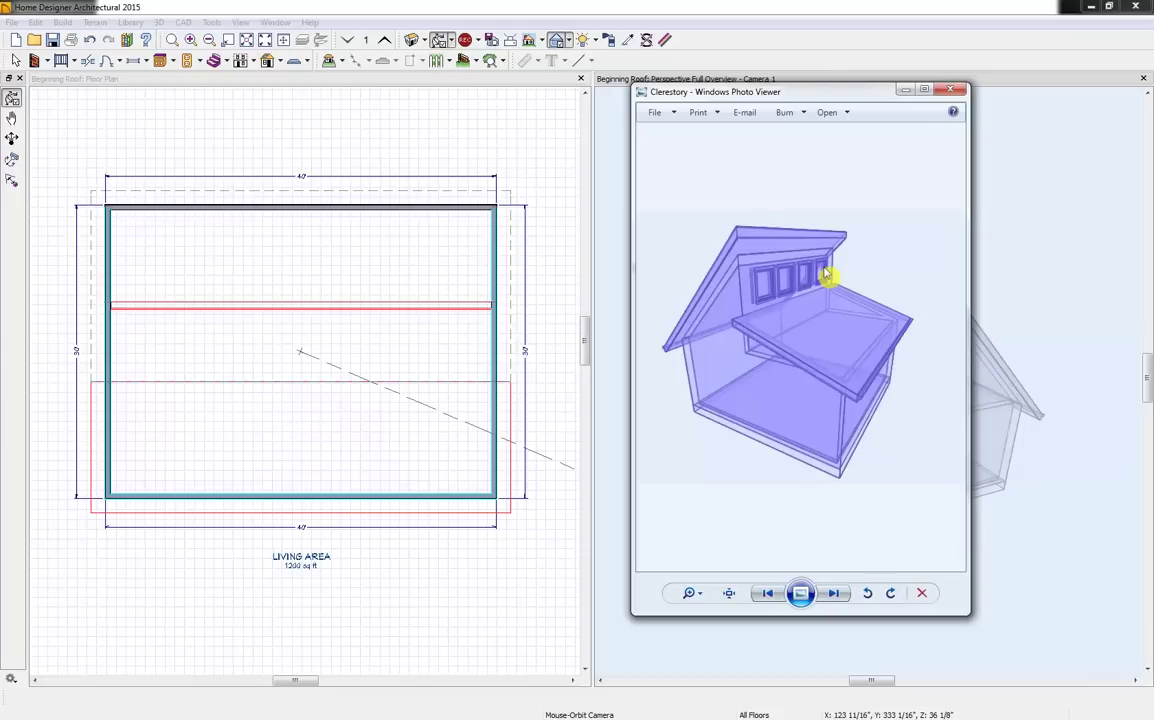
key("alt+Tab")
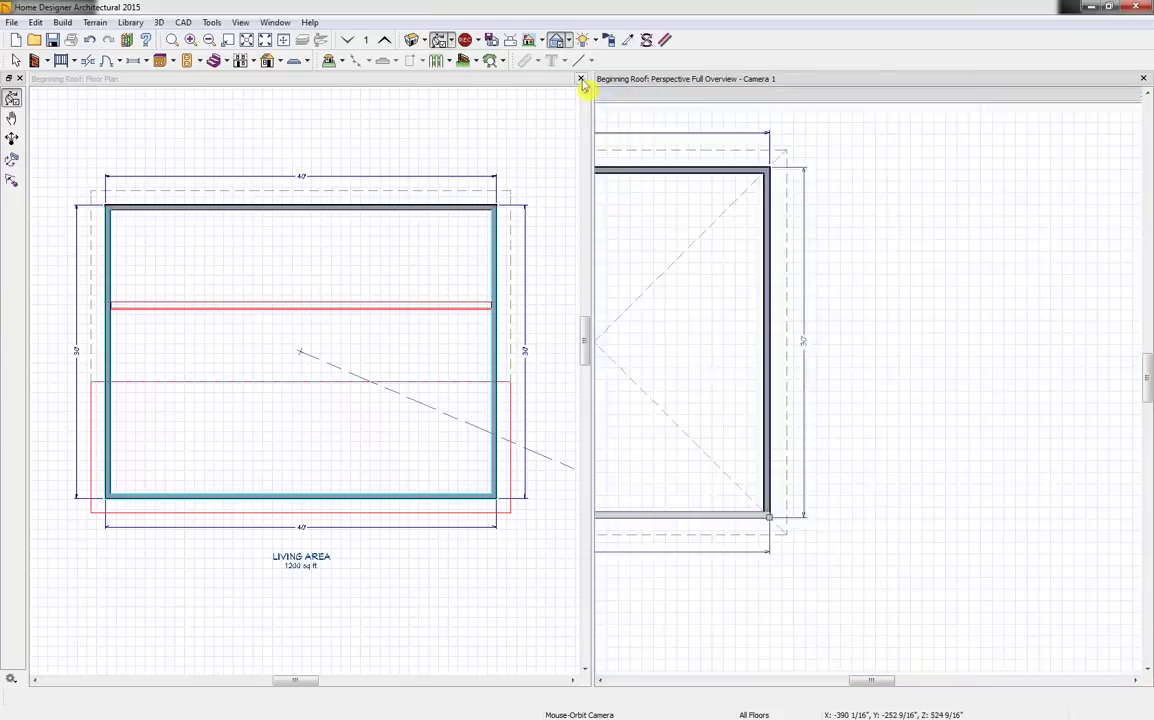
Close the saltbox plan without saving it and reopen the empty Beginning Roof plan from the recent files
left_click(581, 79)
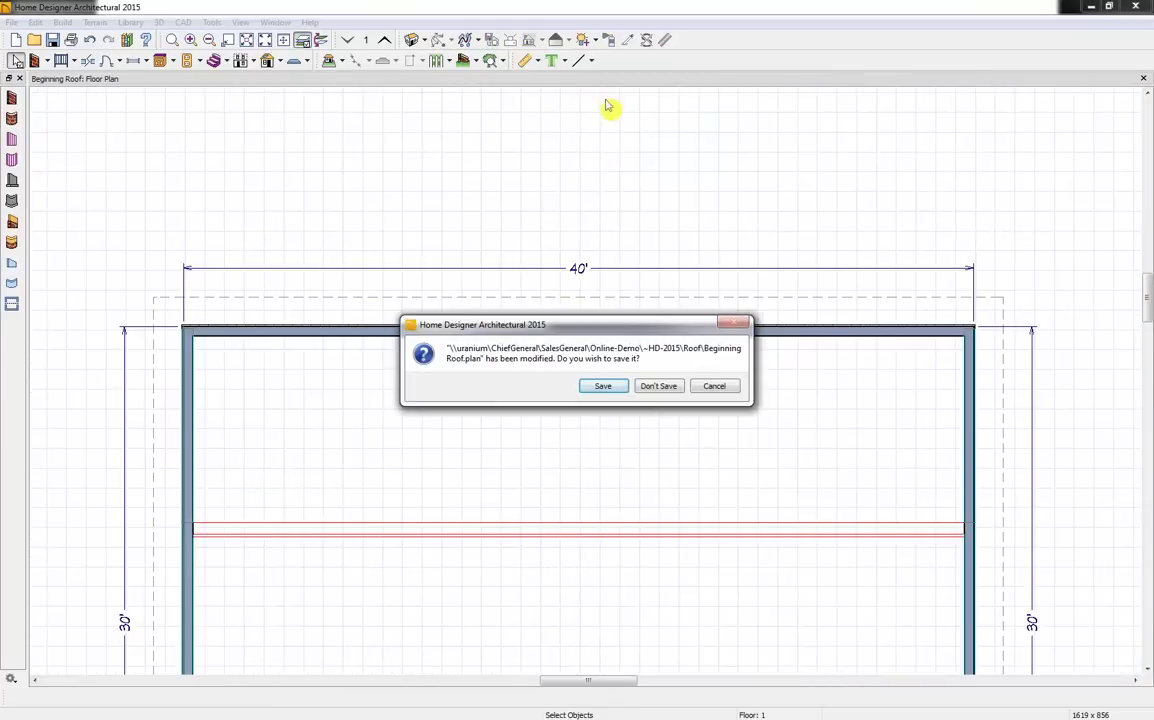
left_click(660, 386)
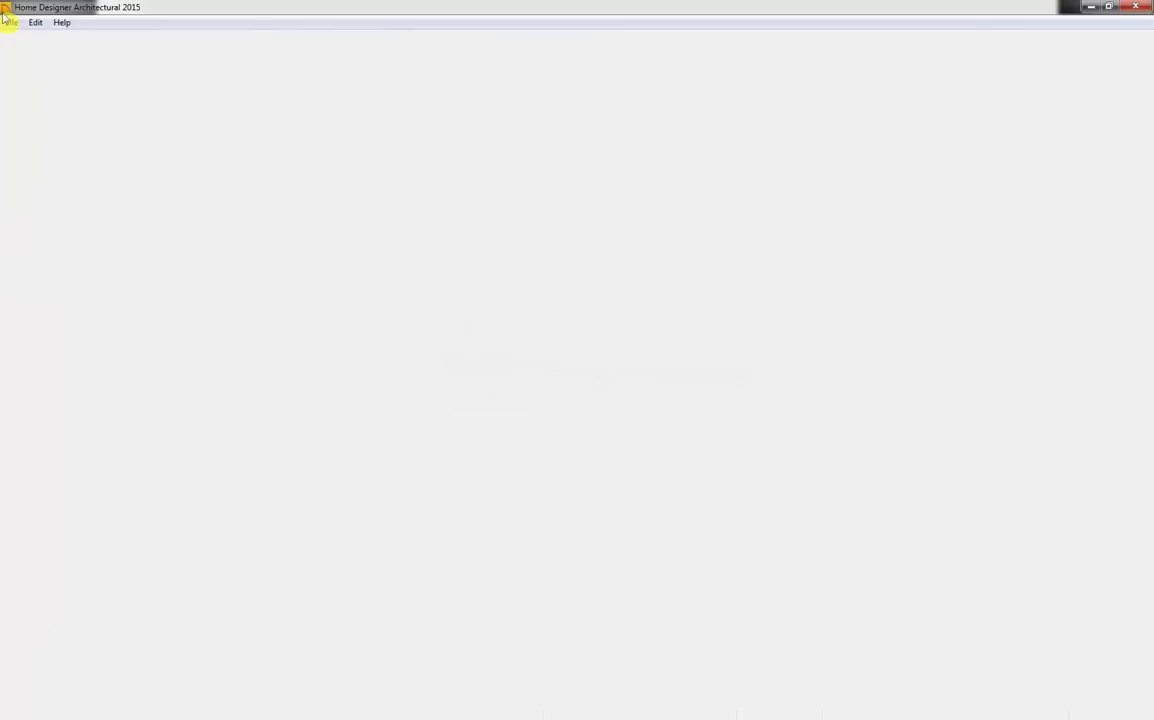
left_click(11, 22)
mouse_move(50, 69)
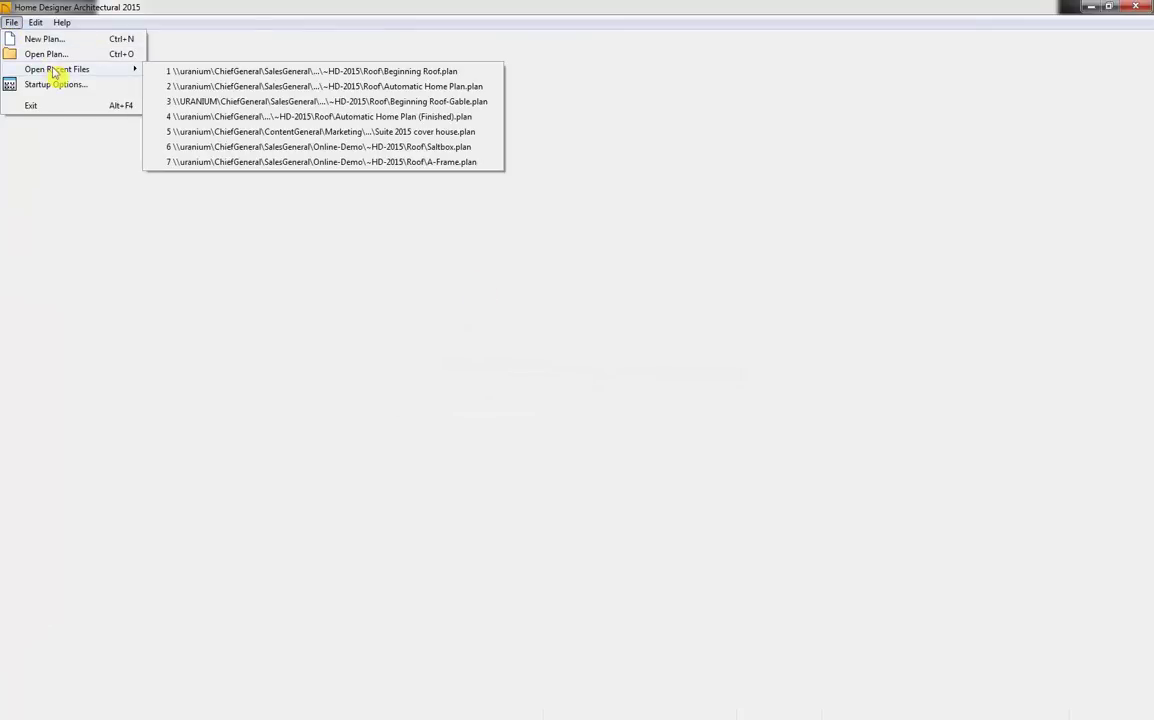
left_click(299, 84)
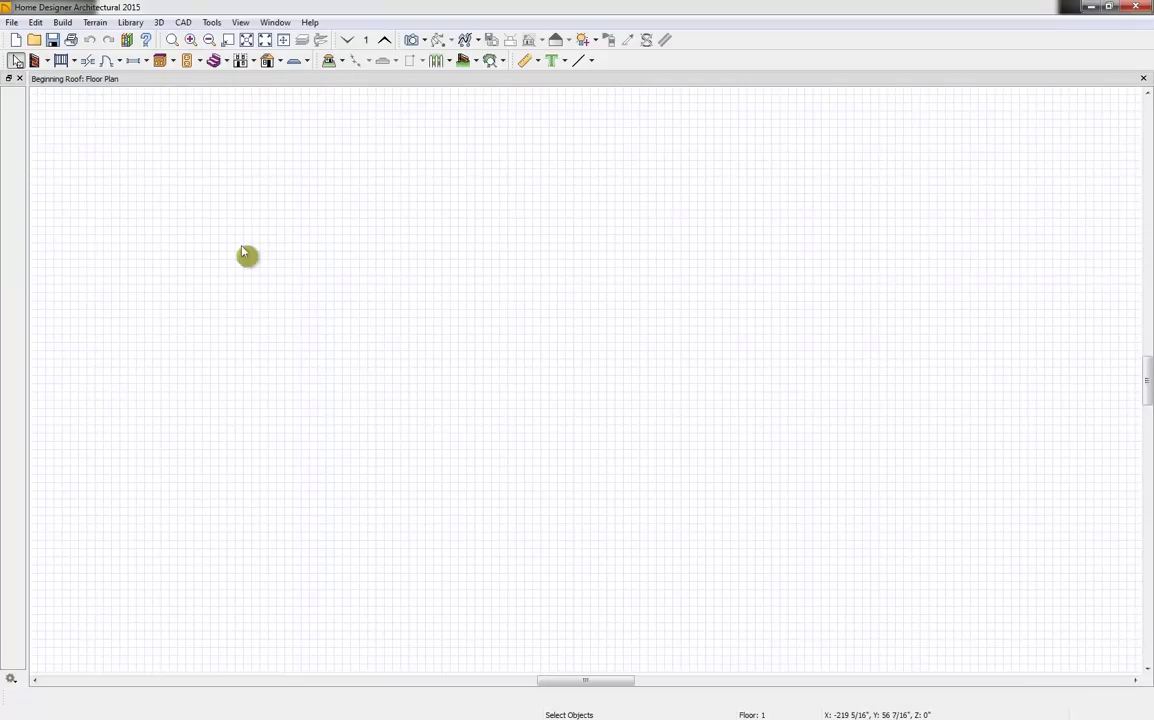
Draw a rectangular house of exterior walls measuring about 25'-6" by 28'-1"
left_click(35, 61)
mouse_move(400, 457)
left_mouse_down()
mouse_move(399, 224)
mouse_move(608, 229)
mouse_move(595, 470)
mouse_move(597, 457)
mouse_move(400, 458)
left_mouse_up()
middle_click_drag(504, 359, 558, 387)
scroll(558, 387, "up", 2)
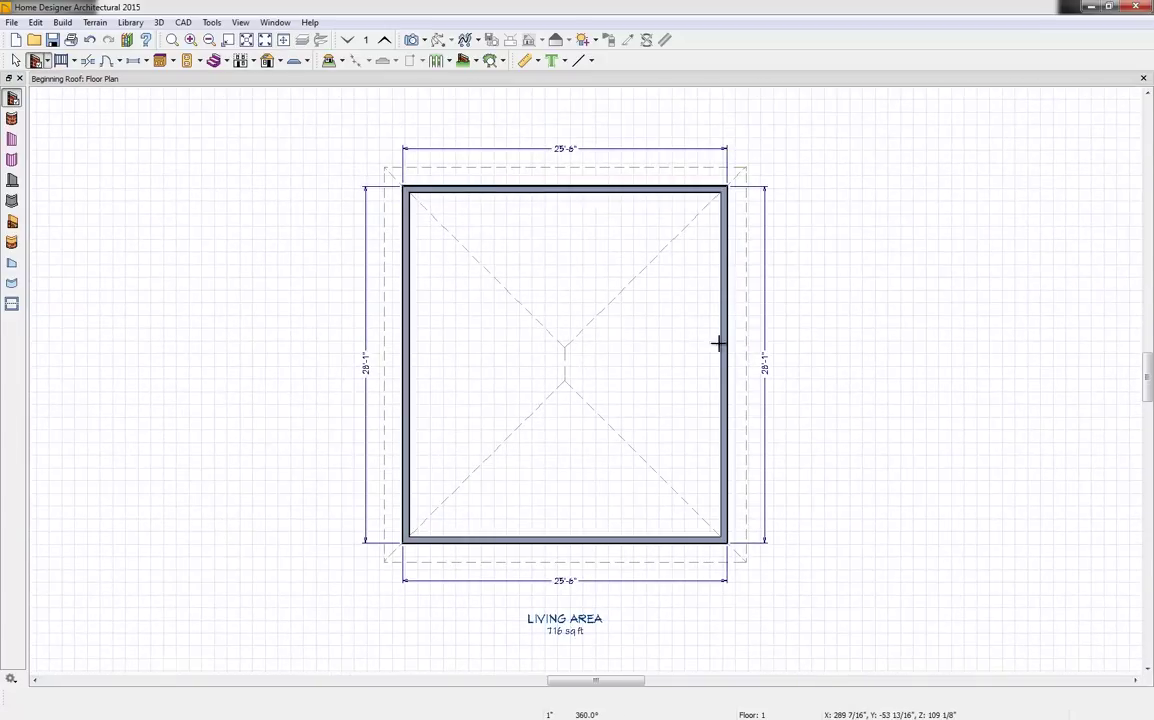
Resize the rectangular house to 20' by 20' using the dimensions of its lower wall
key("space")
left_click(632, 541)
left_click(569, 590)
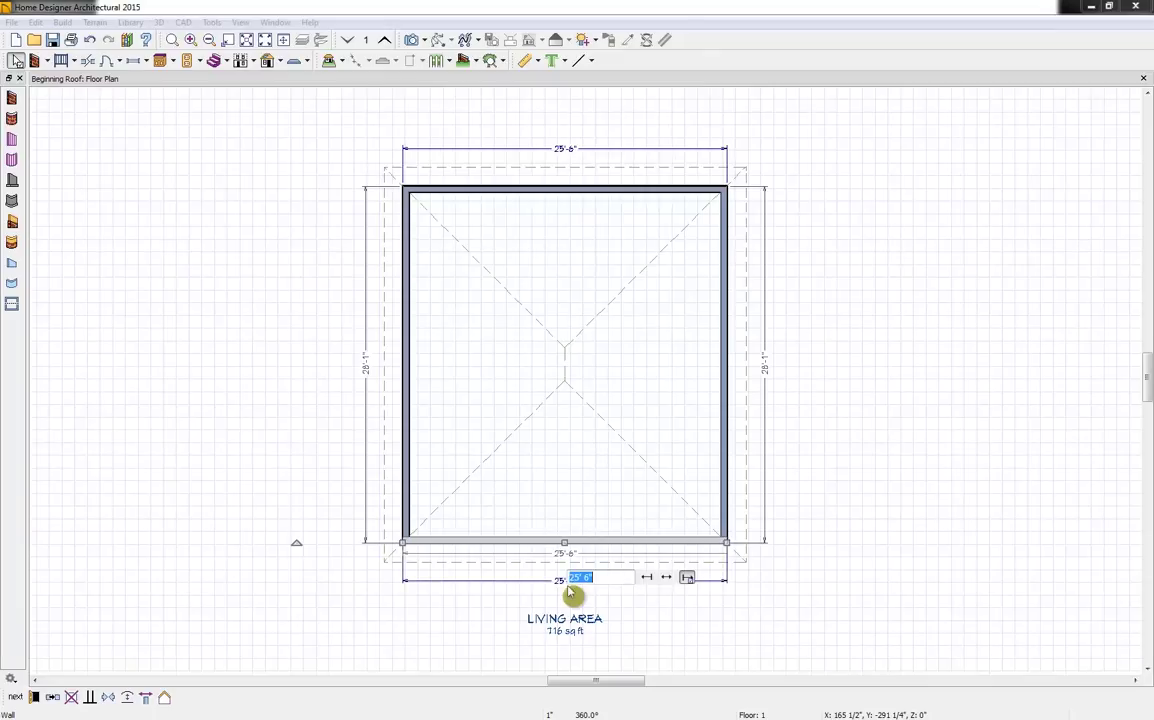
type("20'")
key("Return")
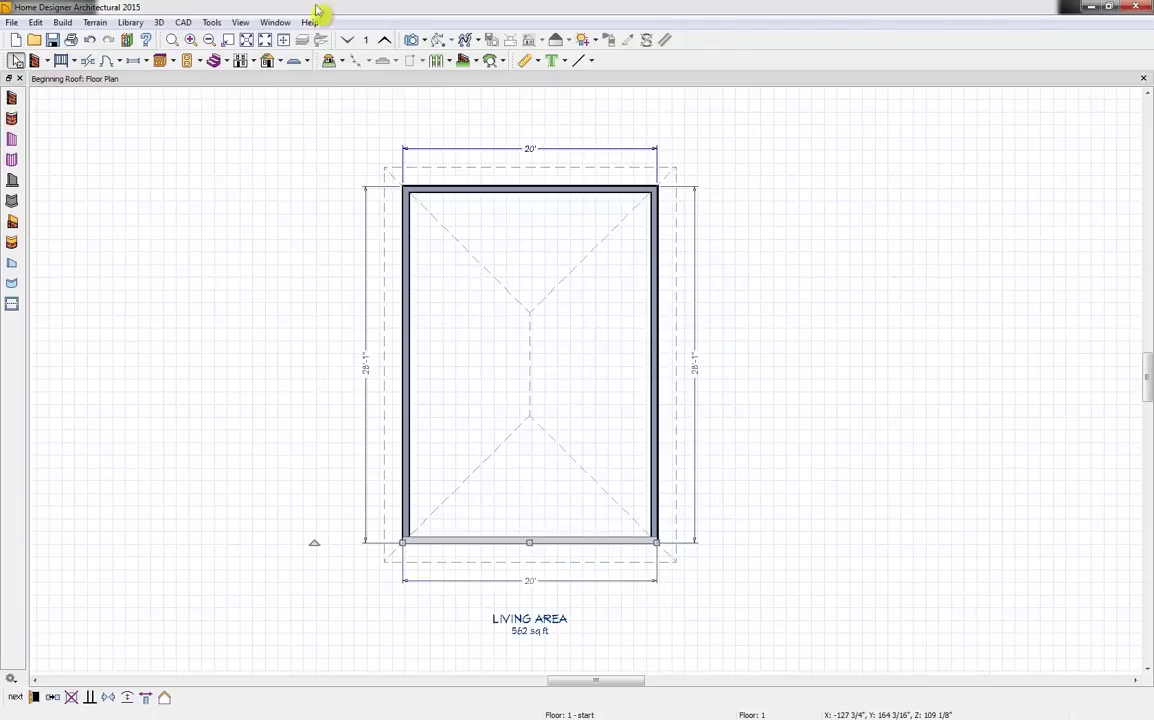
left_click(699, 367)
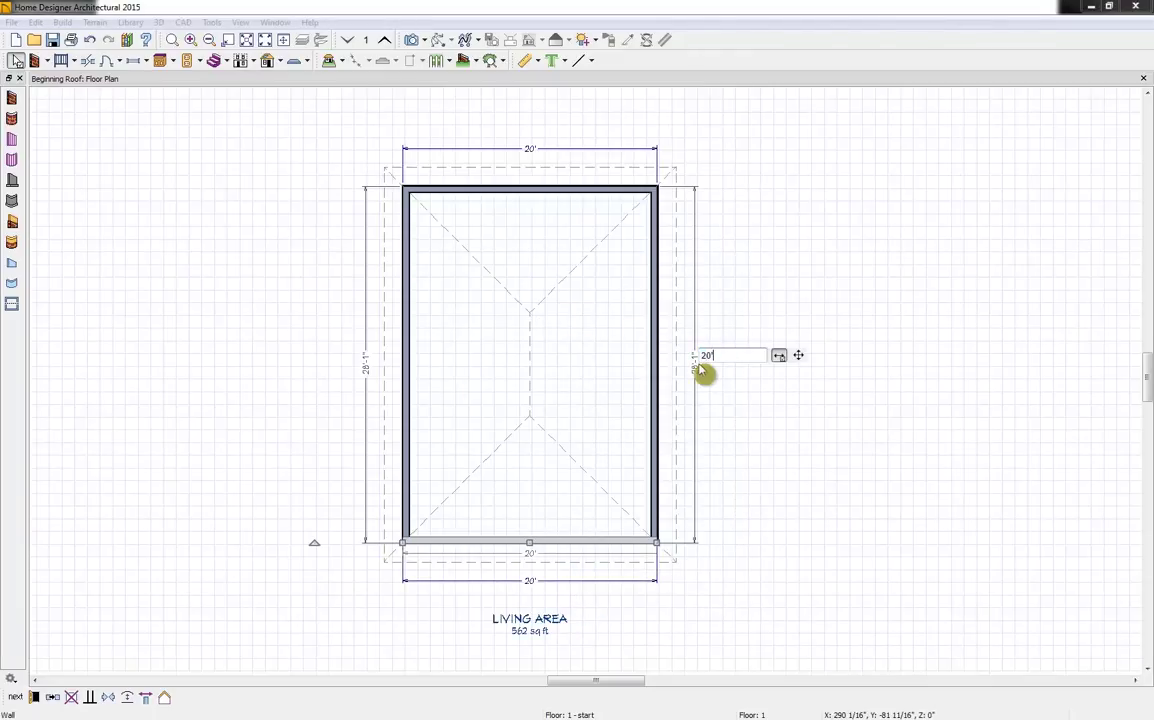
type("20'")
key("Return")
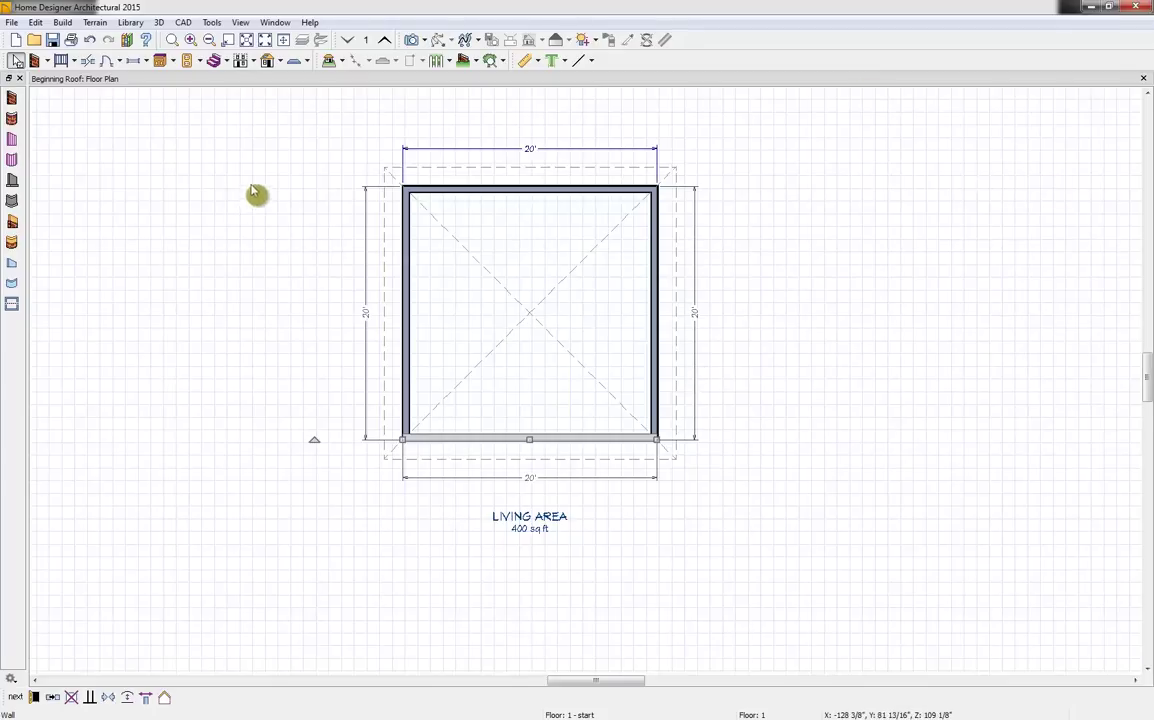
Create a Perspective Full Overview of the house and arrange it side by side with the floor plan
left_click(424, 40)
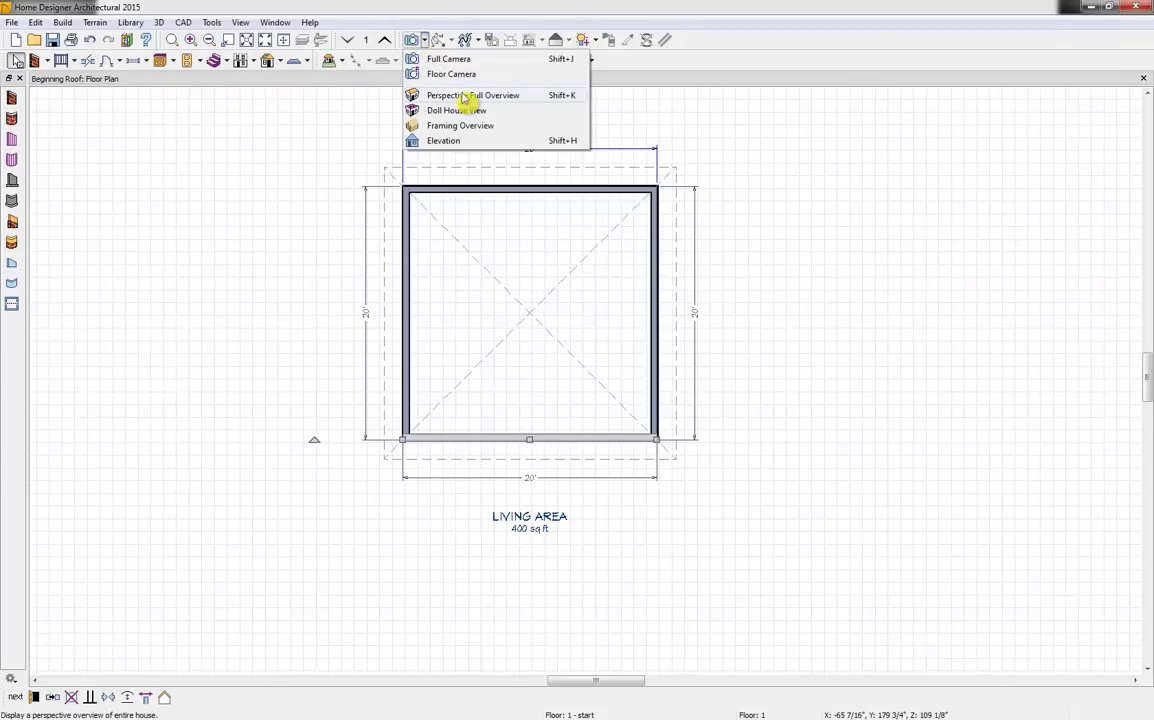
left_click(465, 96)
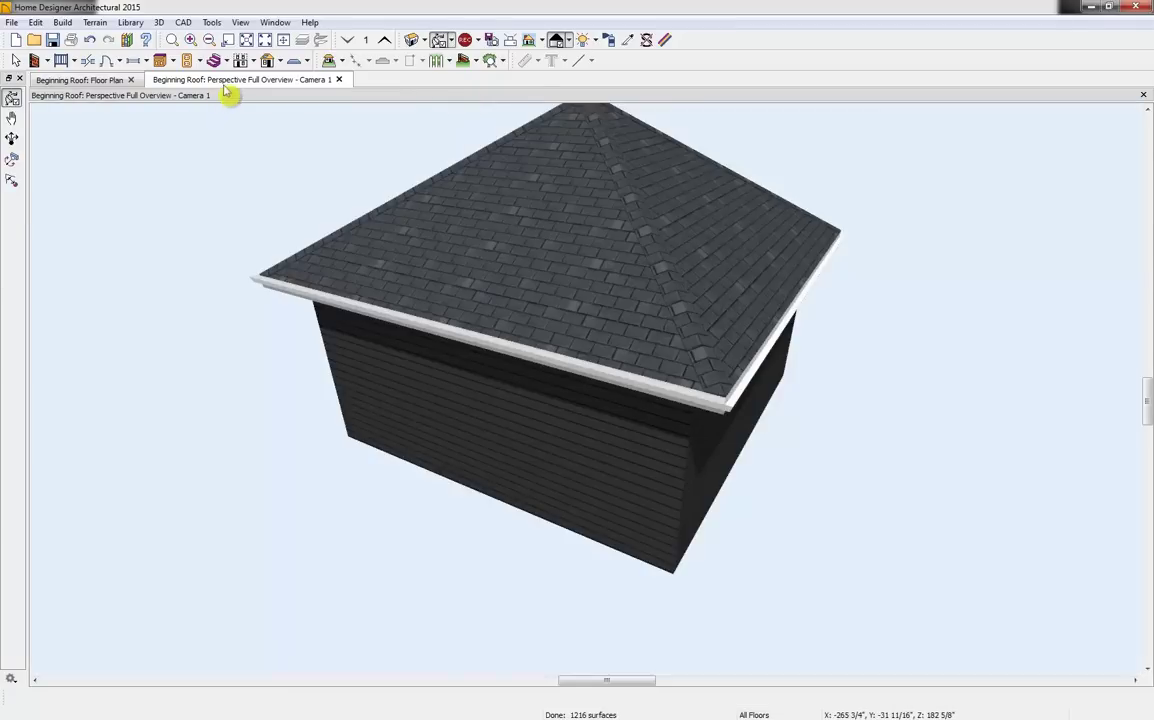
left_click_drag(212, 81, 130, 125)
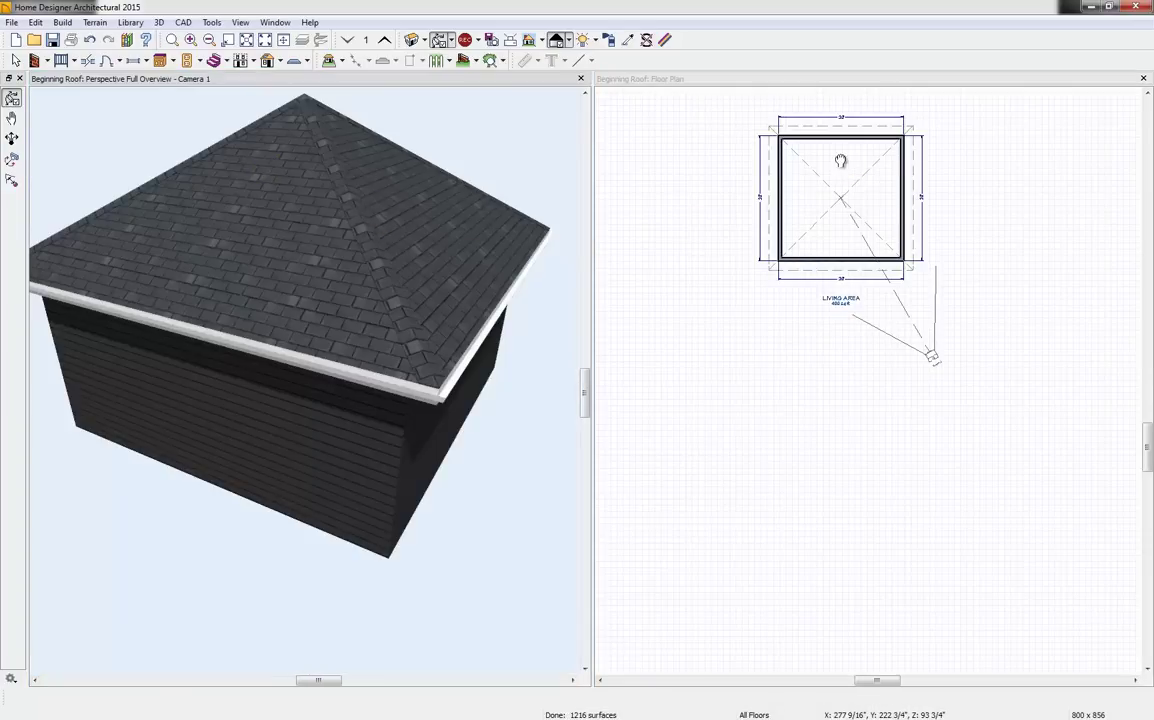
middle_click_drag(840, 163, 873, 333)
scroll(873, 333, "up", 5)
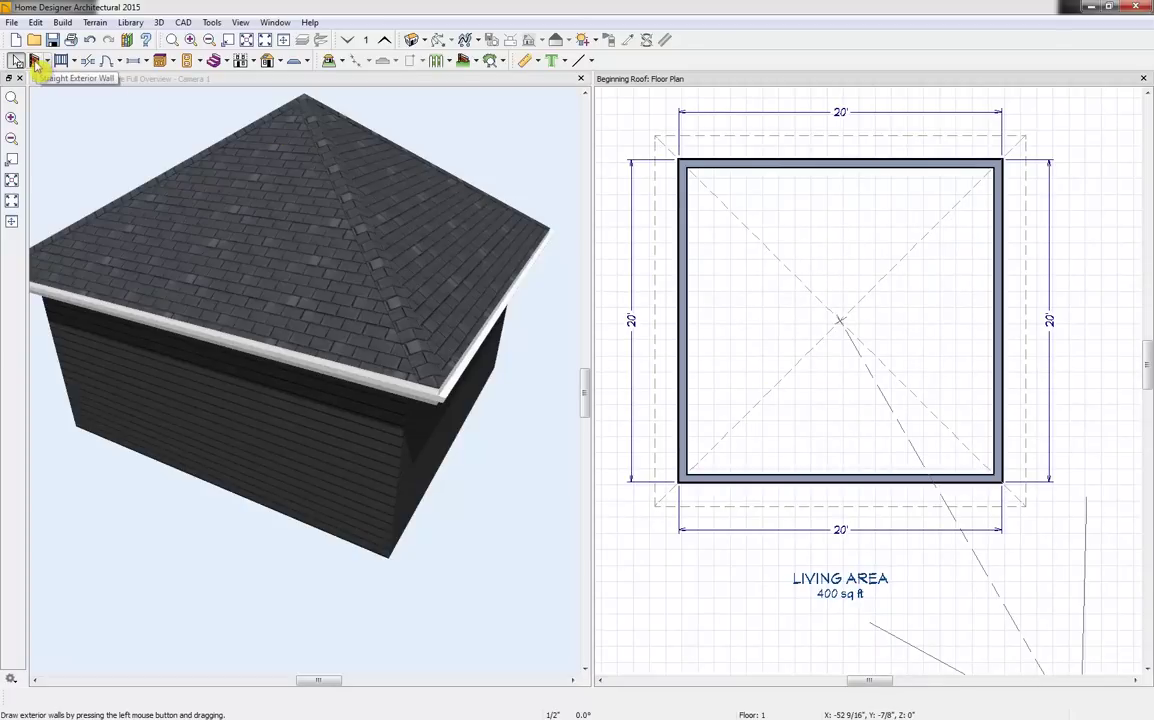
Draw two parallel exterior walls across the house, one at mid-width and one about 2'-3" to its right, and reverse the right one's layers
left_click(36, 61)
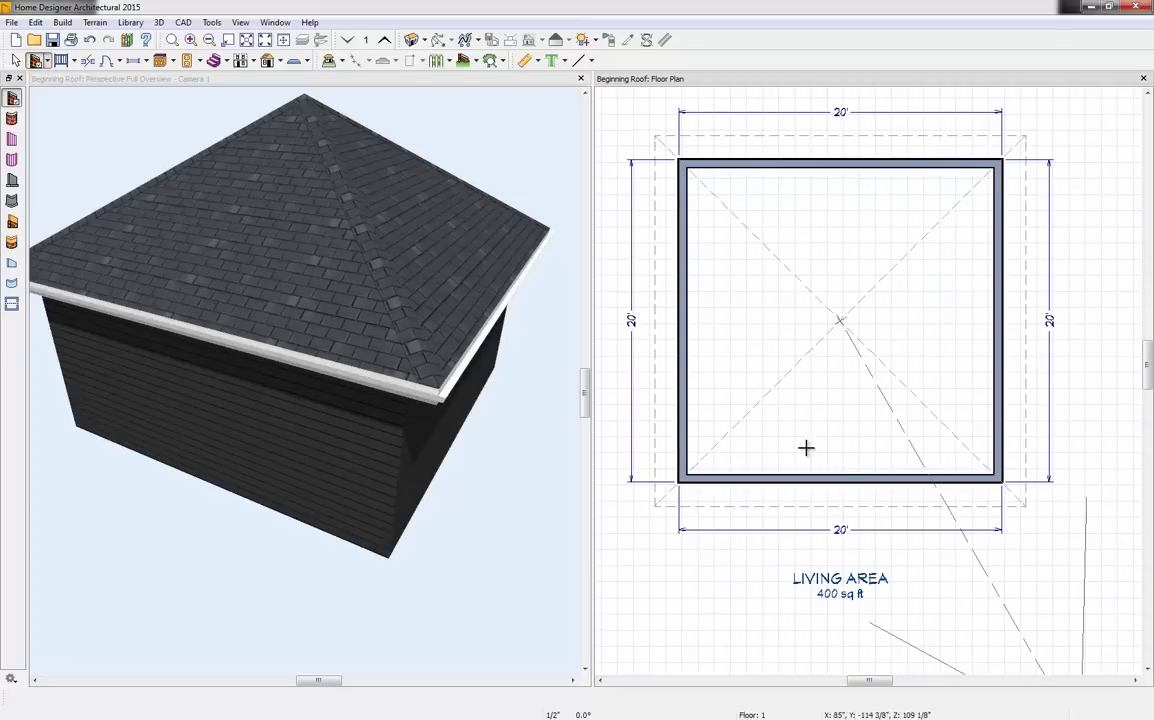
left_click_drag(836, 477, 879, 479)
left_click(905, 452)
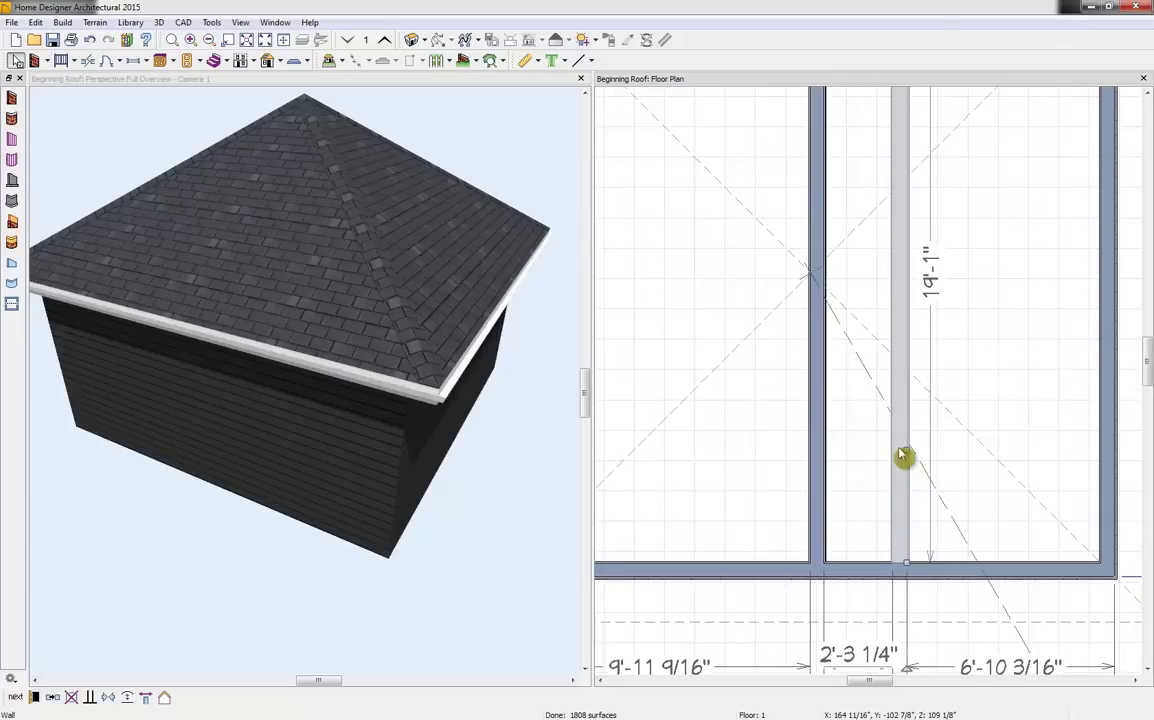
left_click(145, 700)
Set the clear distance between the two inner parallel walls to 18 inches
scroll(920, 533, "down", 3)
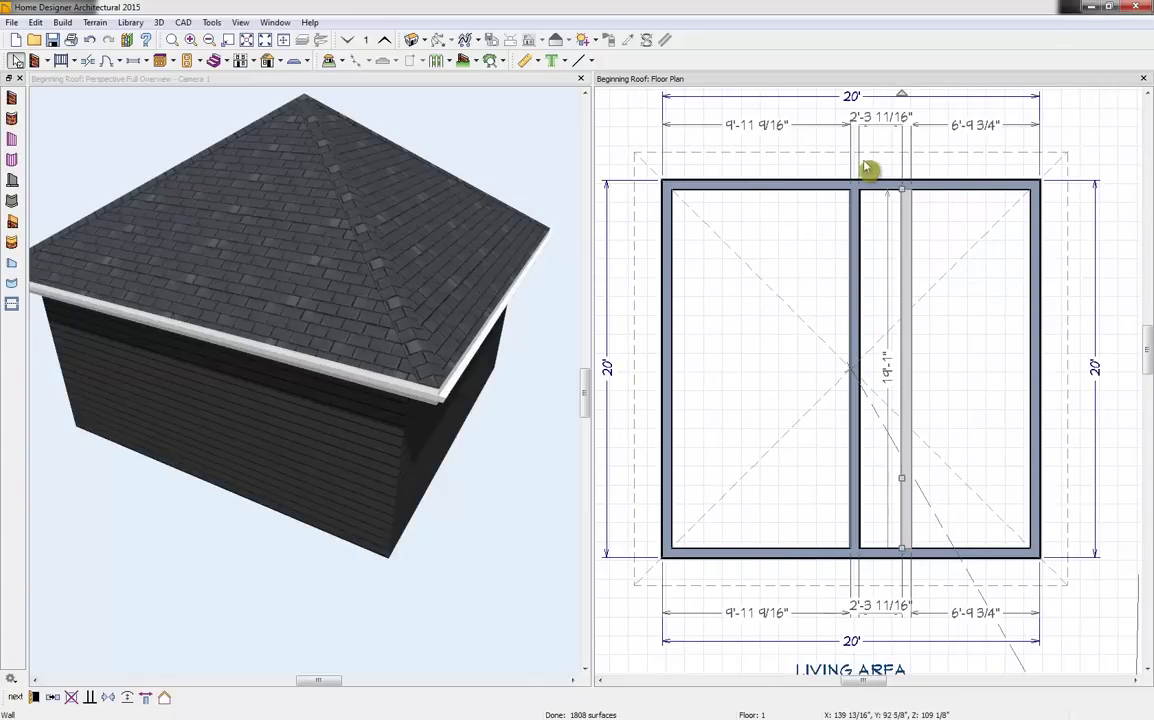
left_click(875, 122)
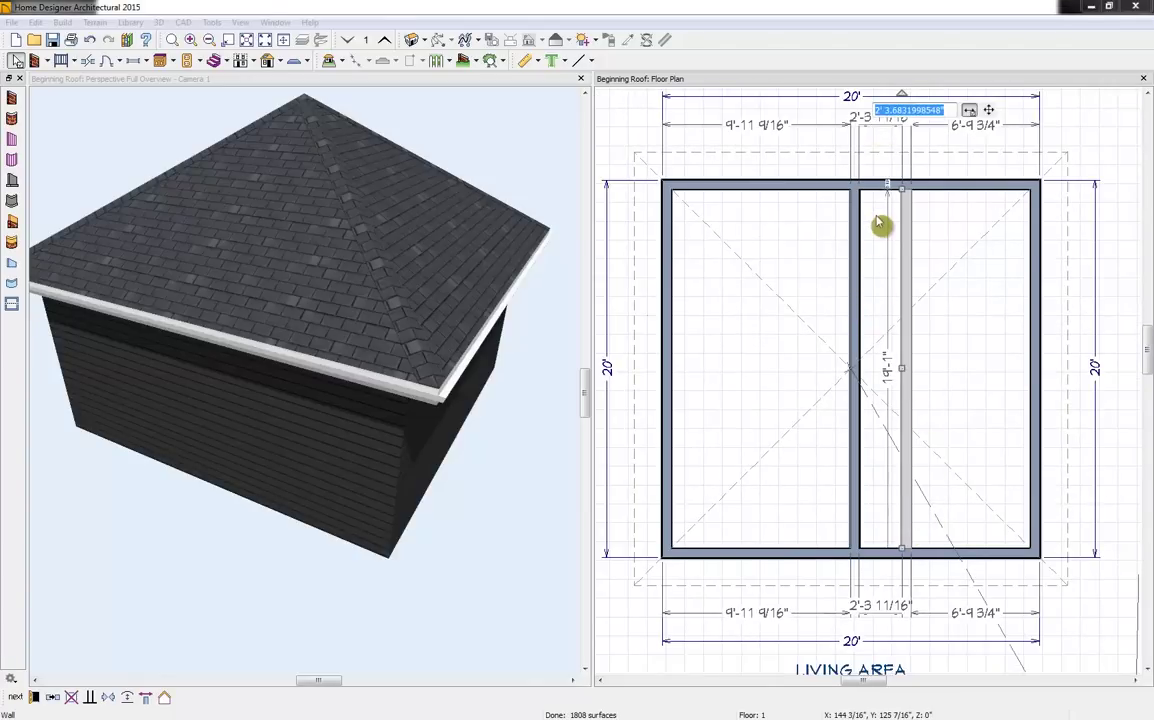
type("18")
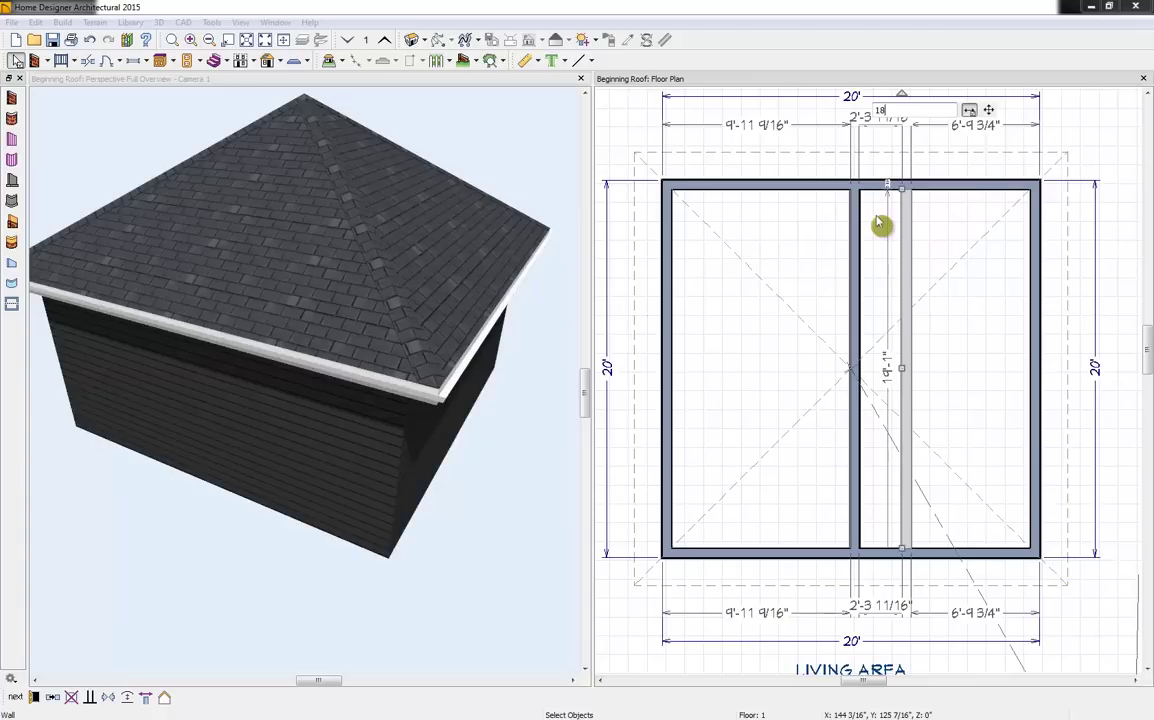
key("Return")
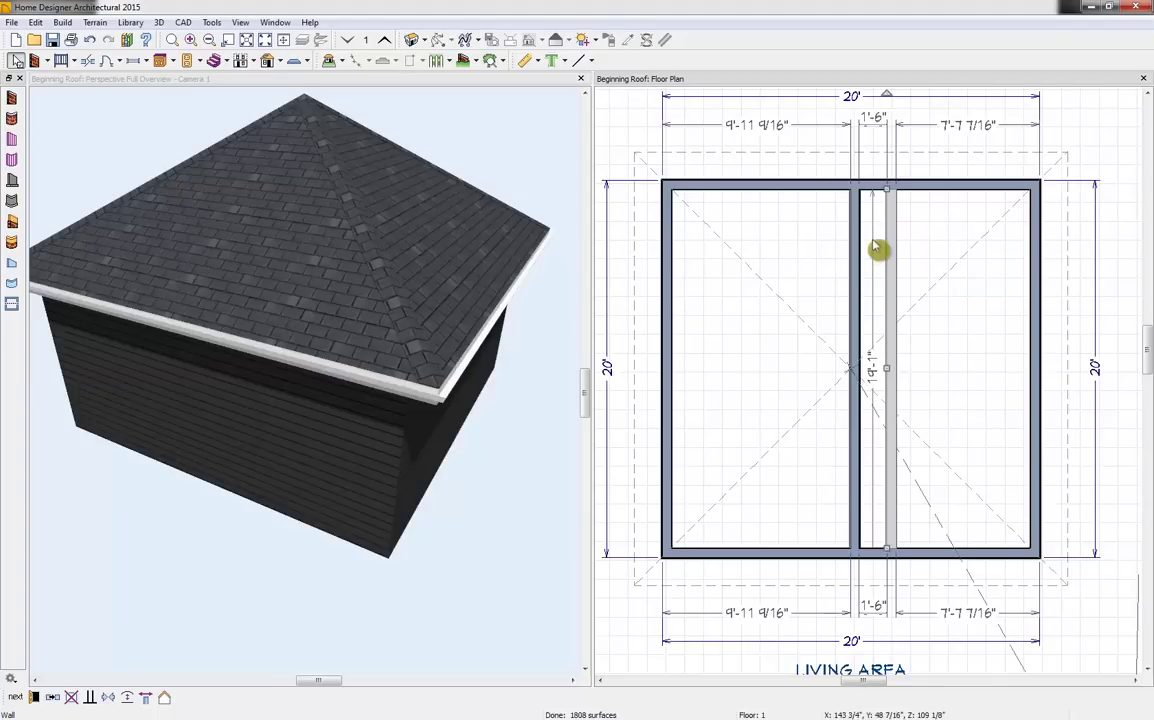
Turn off Roof Over This Room for the narrow room between the two inner walls
left_click(877, 245)
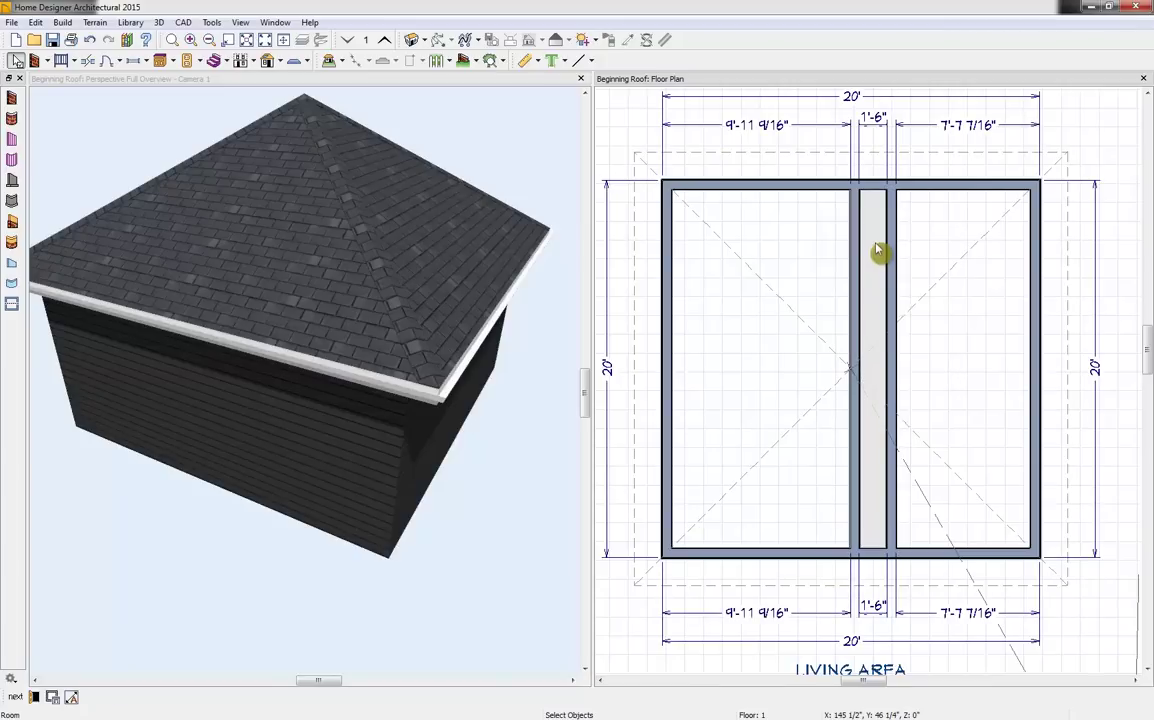
left_click(33, 697)
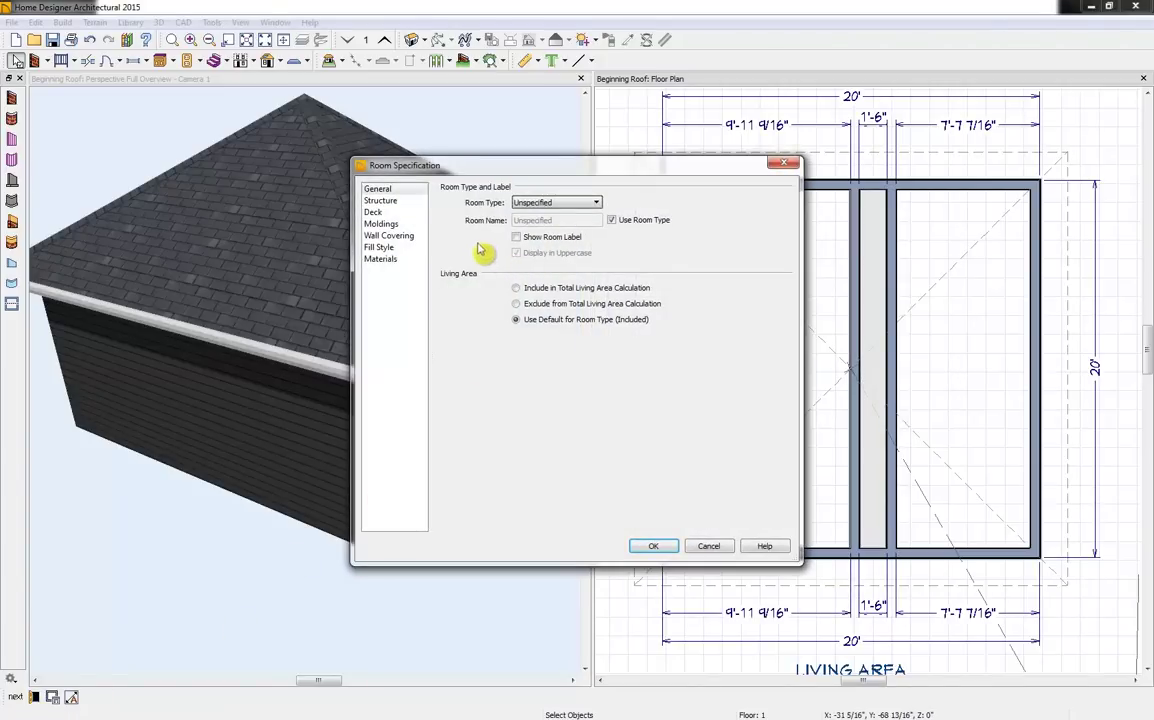
left_click(380, 200)
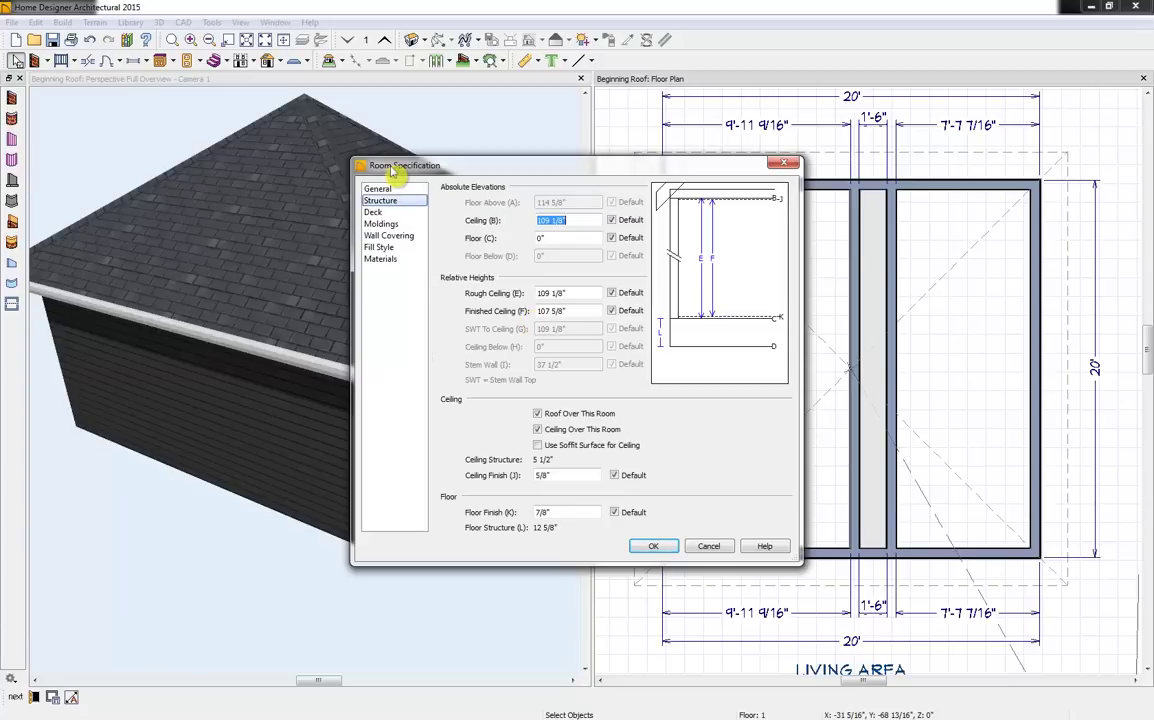
left_click(538, 414)
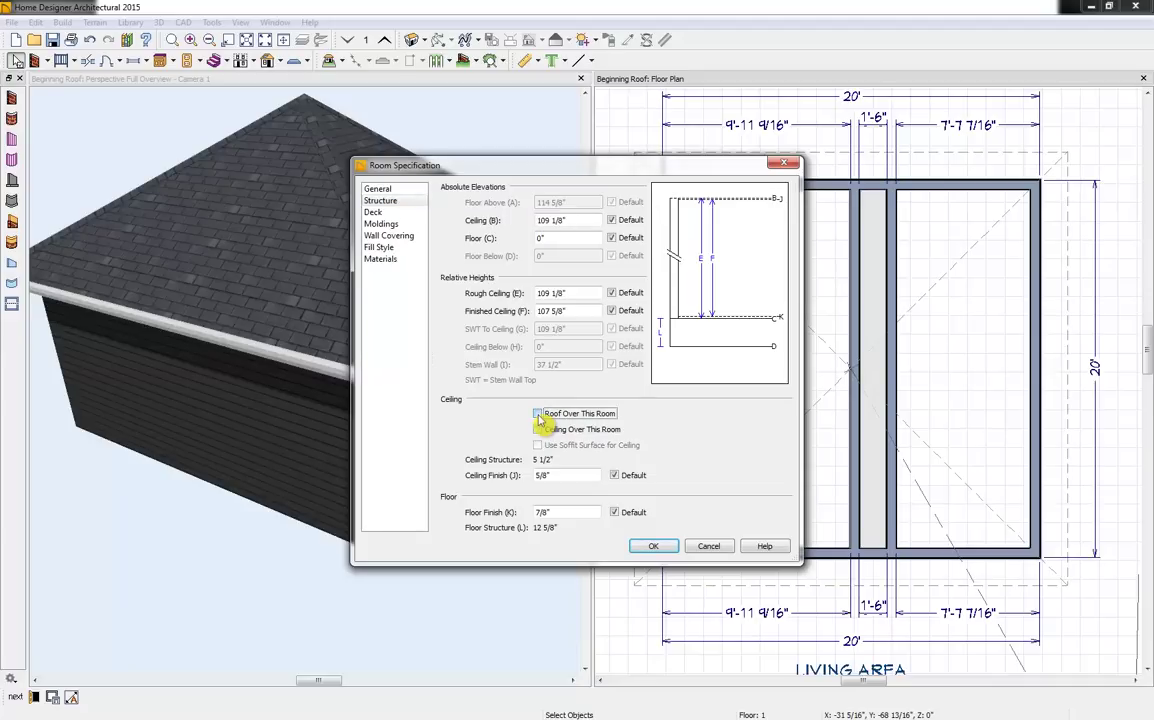
left_click(657, 548)
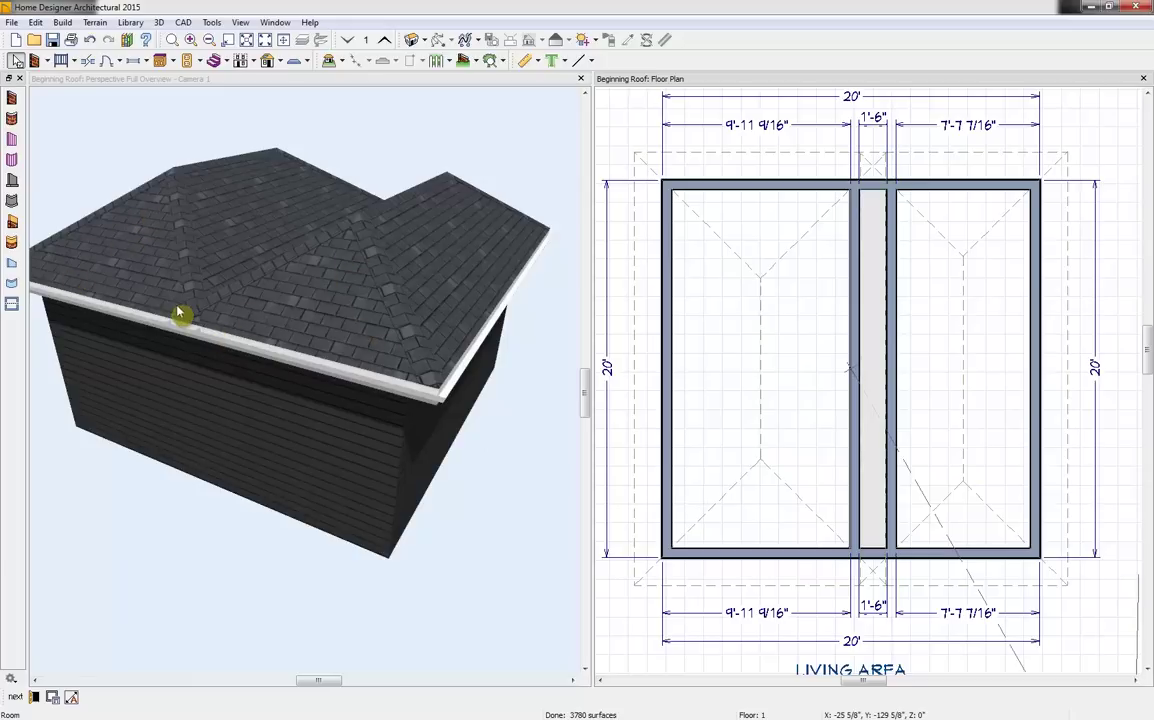
Change the upper and lower 20' exterior walls of the plan to full gable walls
left_click(745, 184)
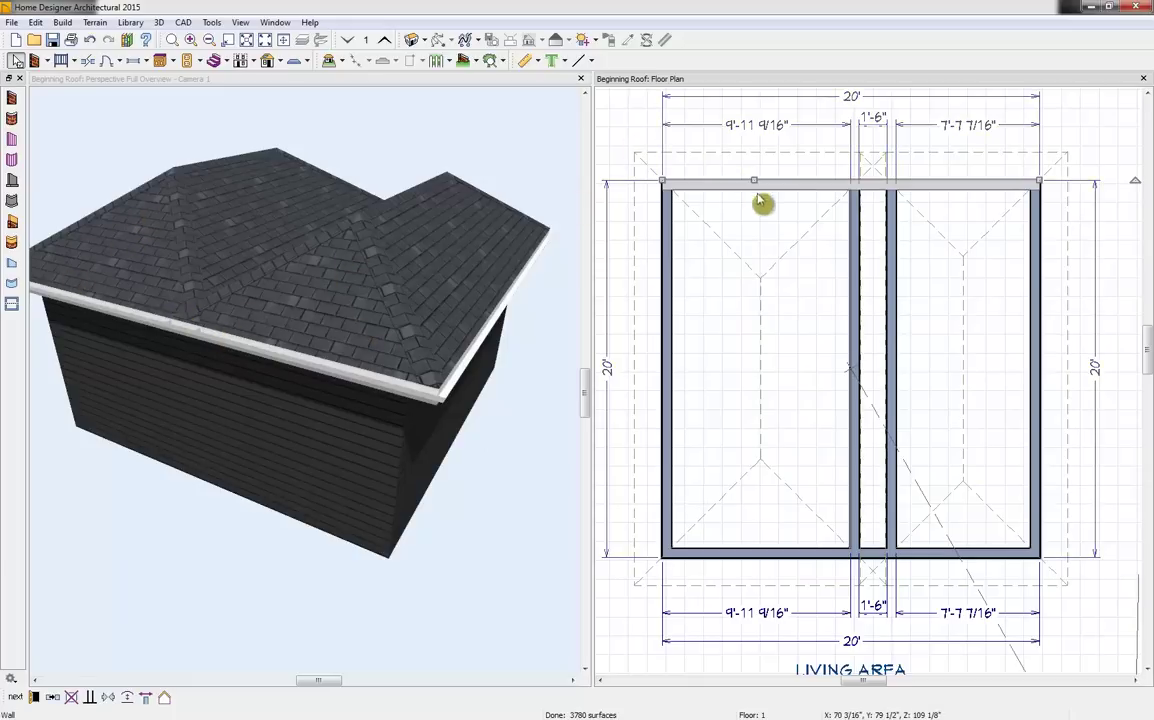
left_click(164, 697)
left_click(720, 558)
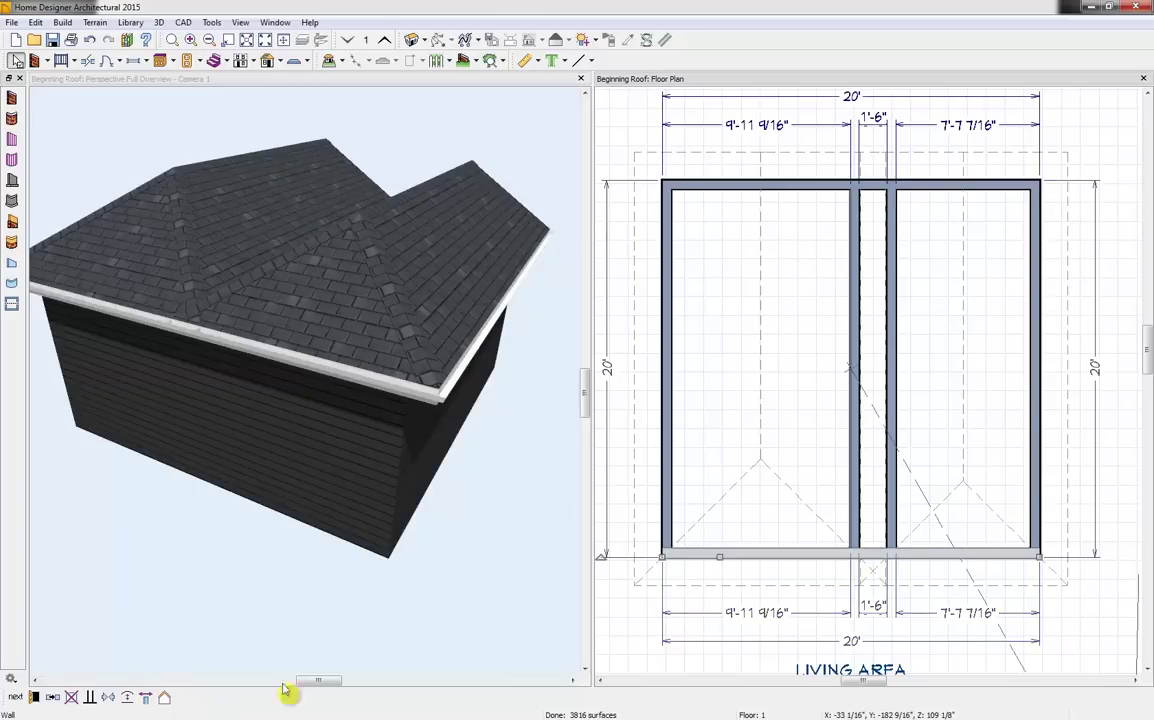
left_click(164, 697)
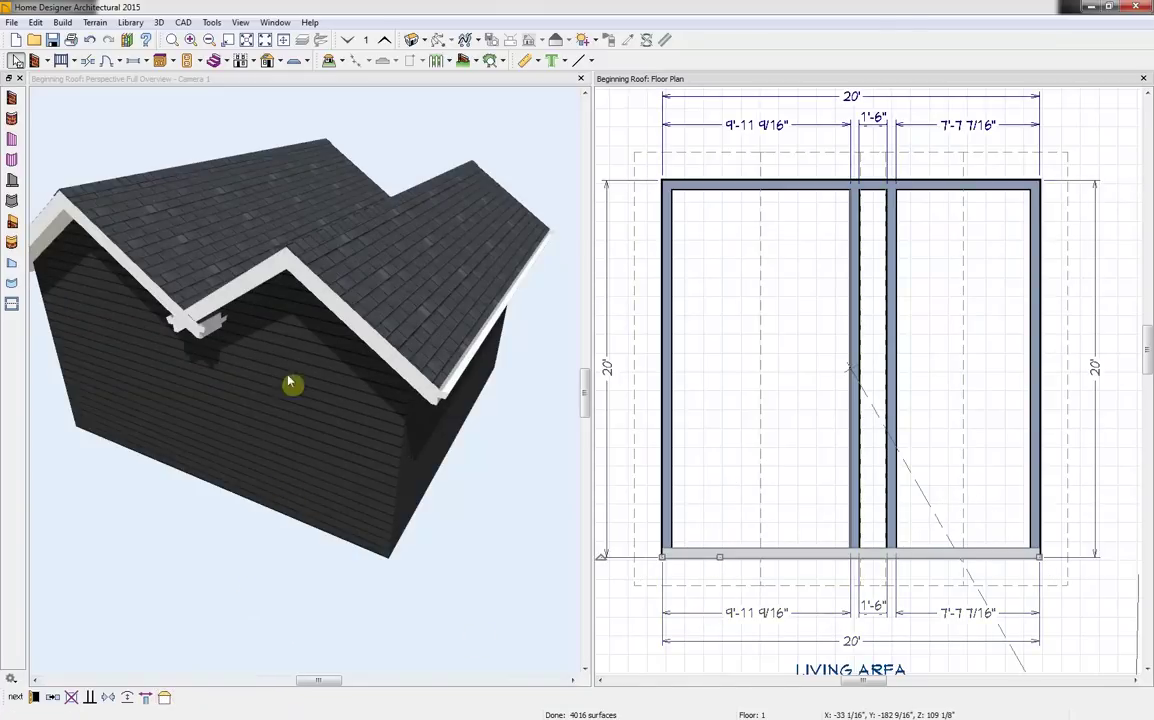
Make the left inner wall, at the middle of the house, a High Shed/Gable Wall in its roof options
left_click_drag(72, 265, 108, 244)
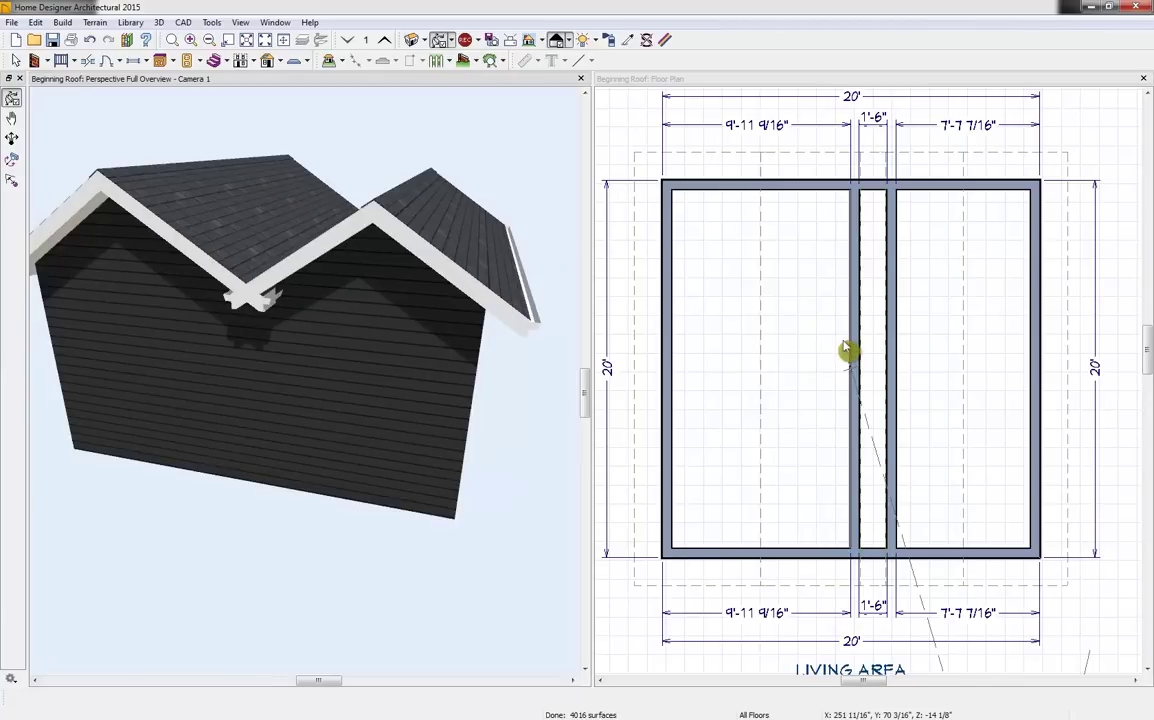
left_click(856, 322)
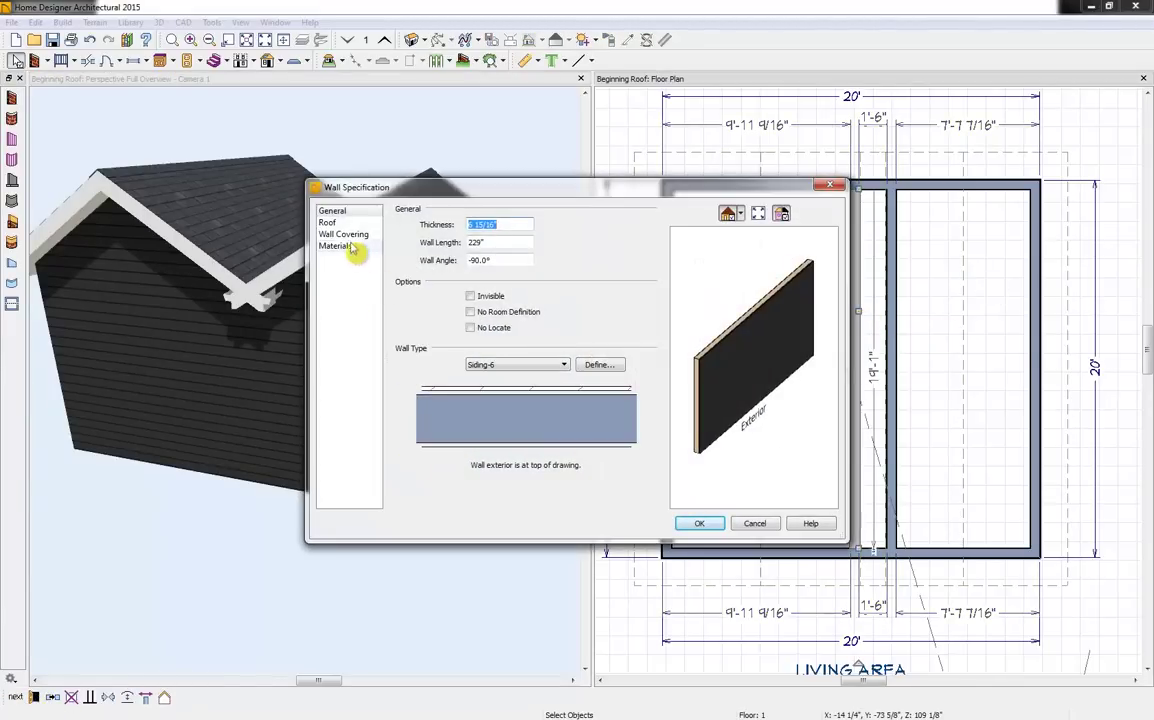
left_click(327, 222)
left_click(500, 239)
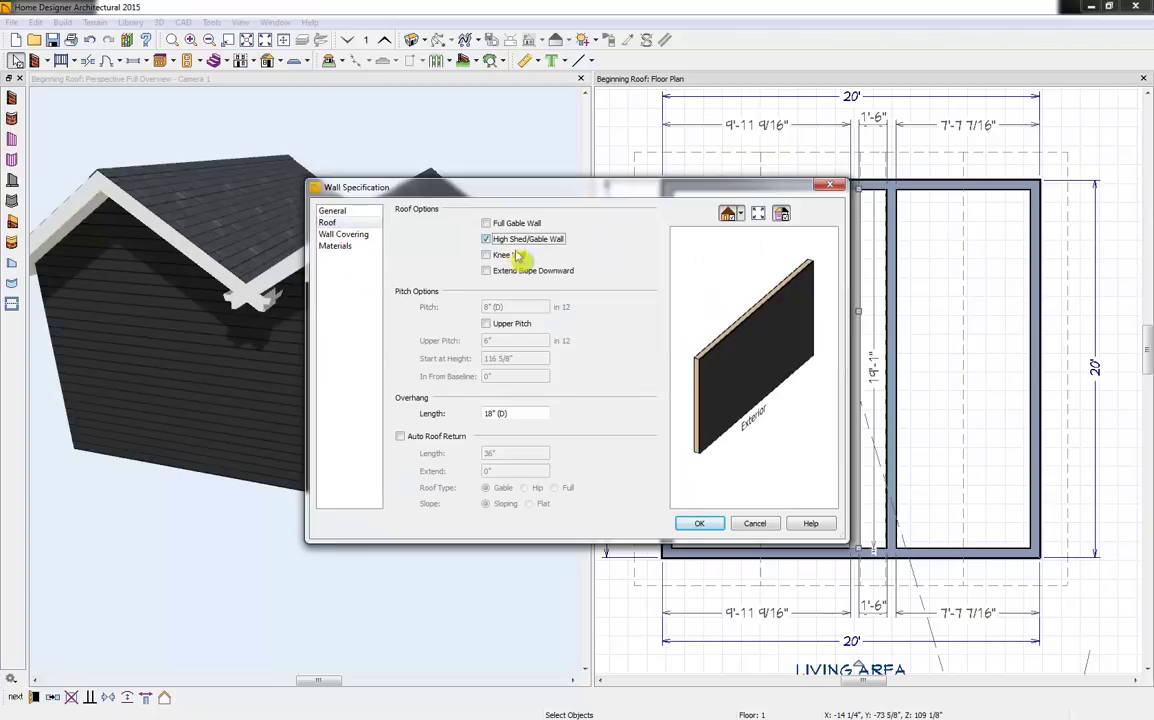
left_click(705, 524)
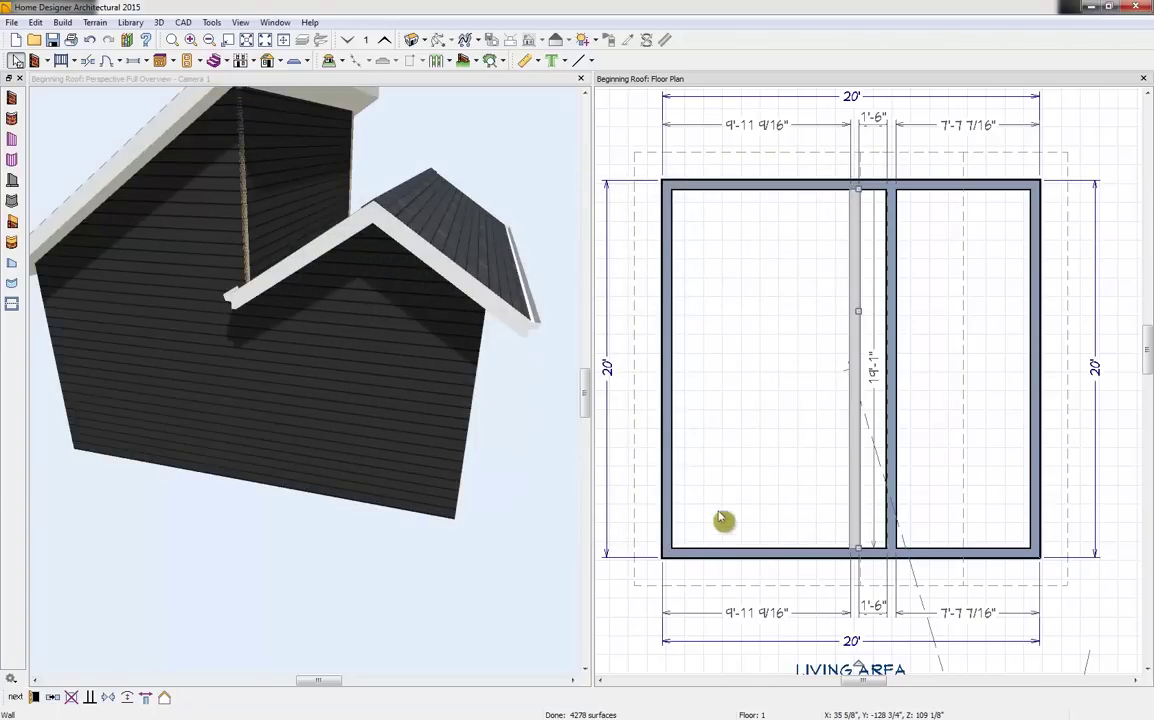
Make the right inner wall of the narrow room a High Shed/Gable Wall in its roof options
left_click(887, 368)
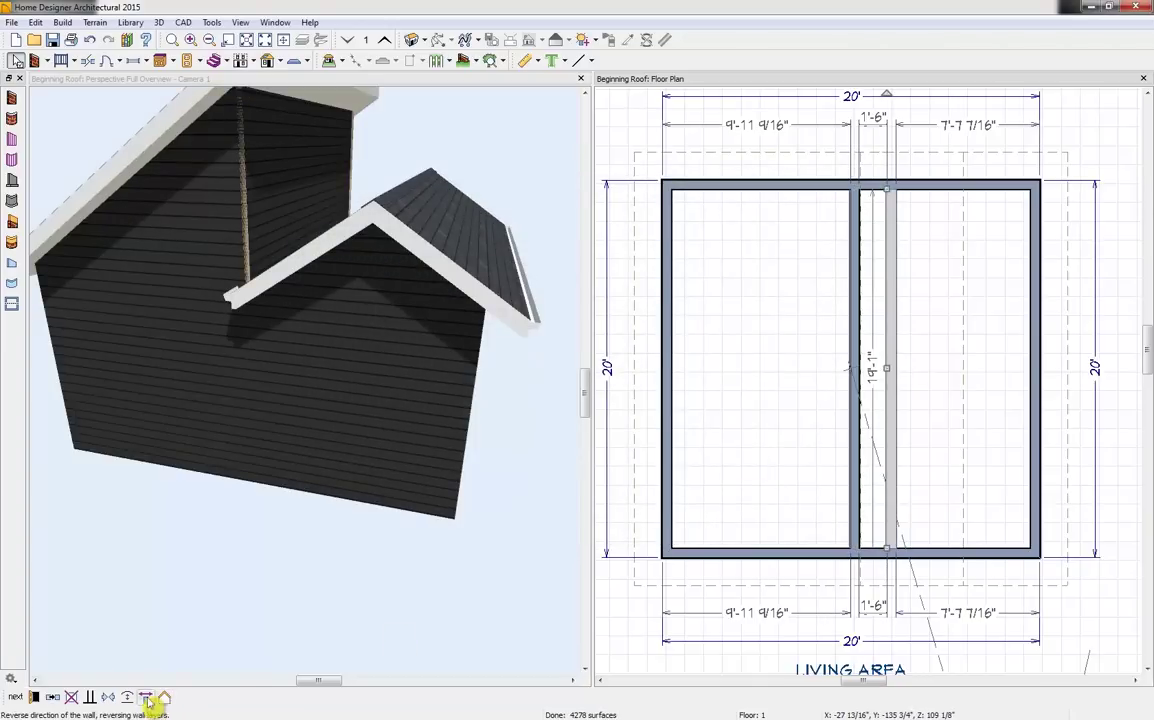
left_click(33, 697)
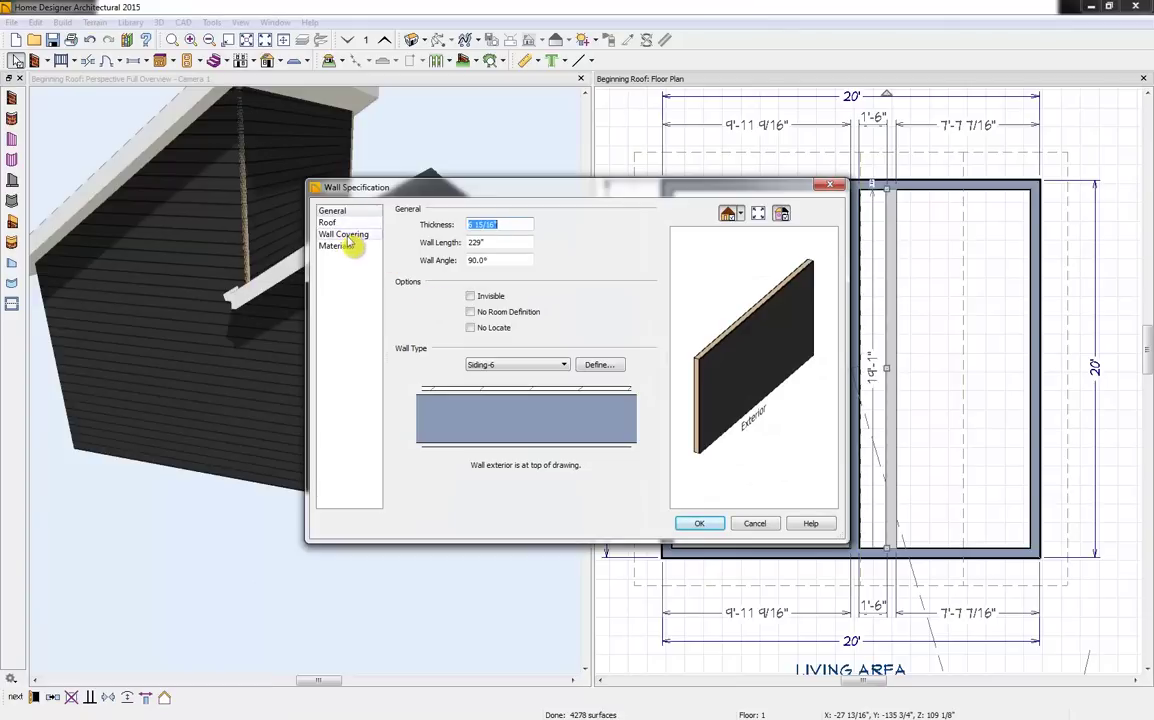
left_click(328, 222)
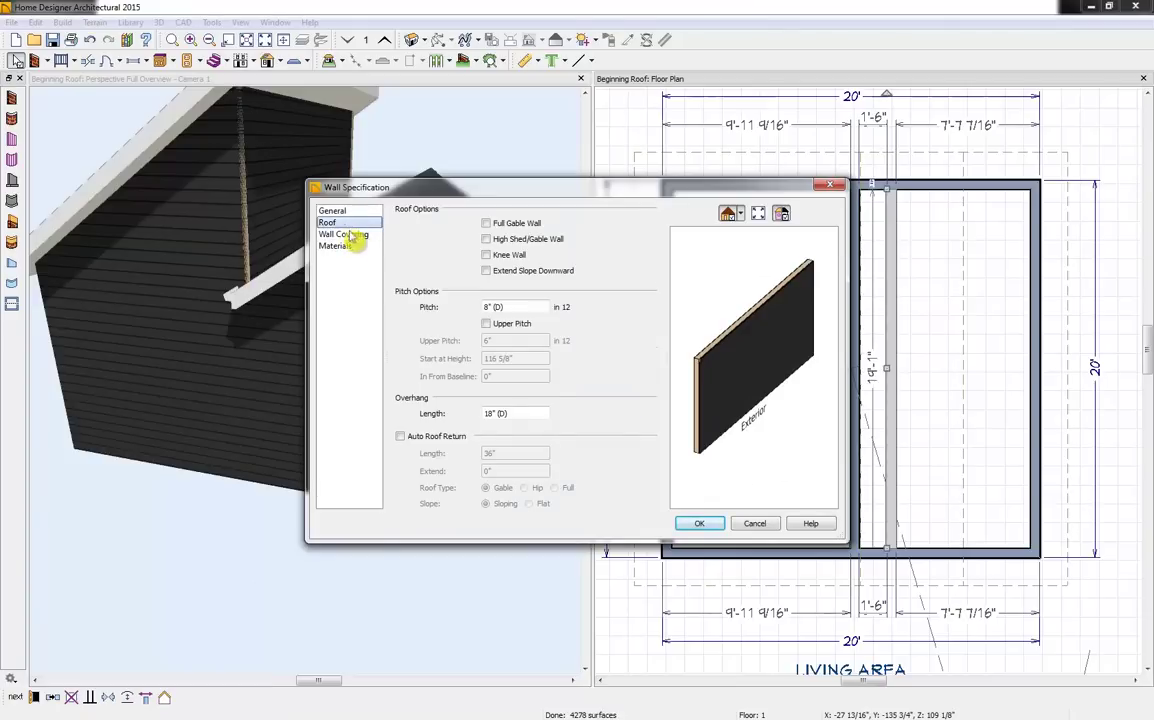
left_click(505, 240)
left_click(700, 525)
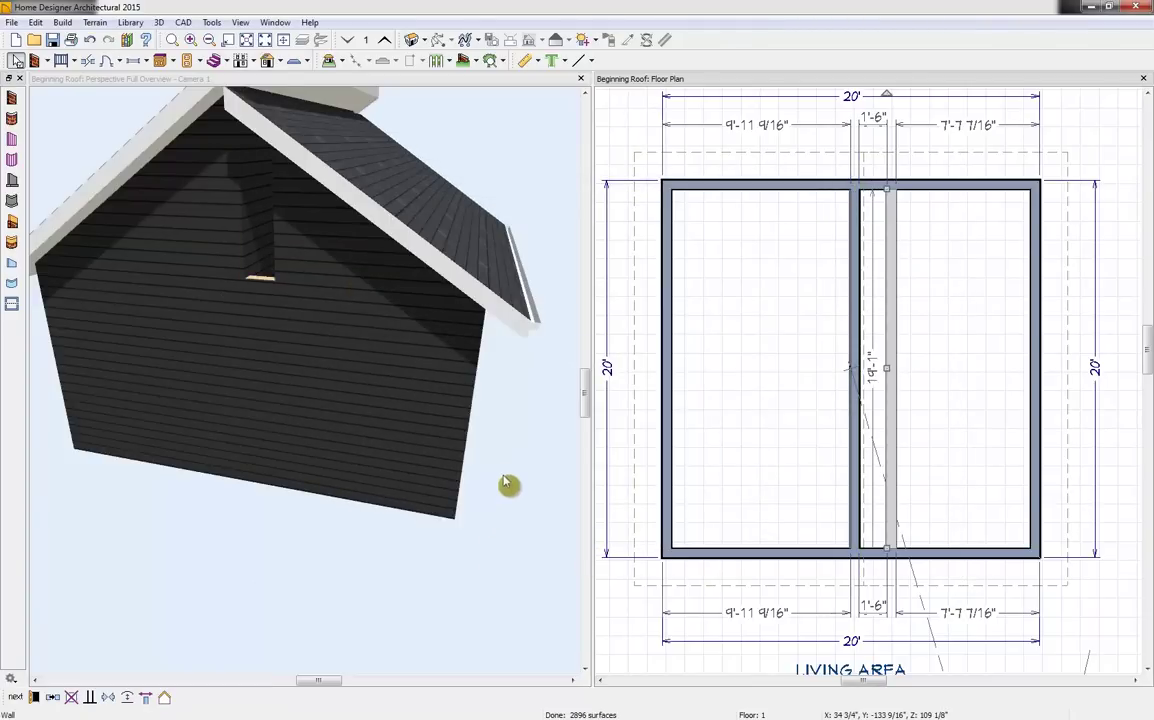
Give the right exterior wall of the plan a shallower roof pitch in its specification
left_click_drag(507, 482, 451, 459)
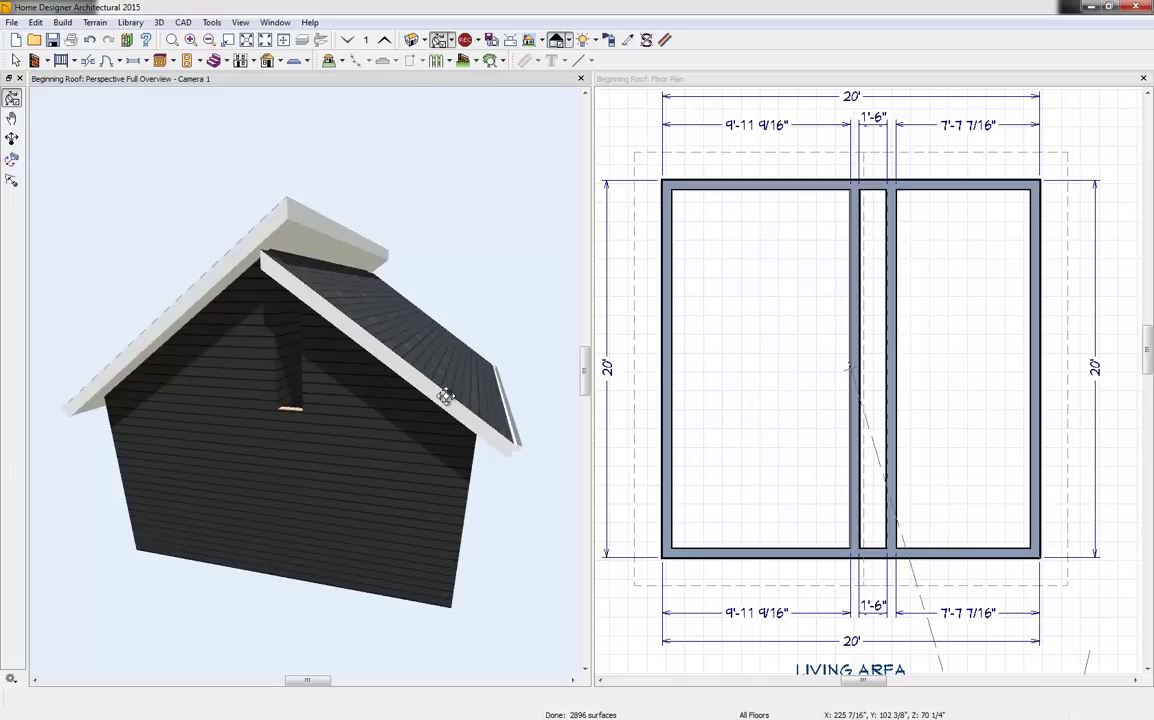
left_click(1037, 332)
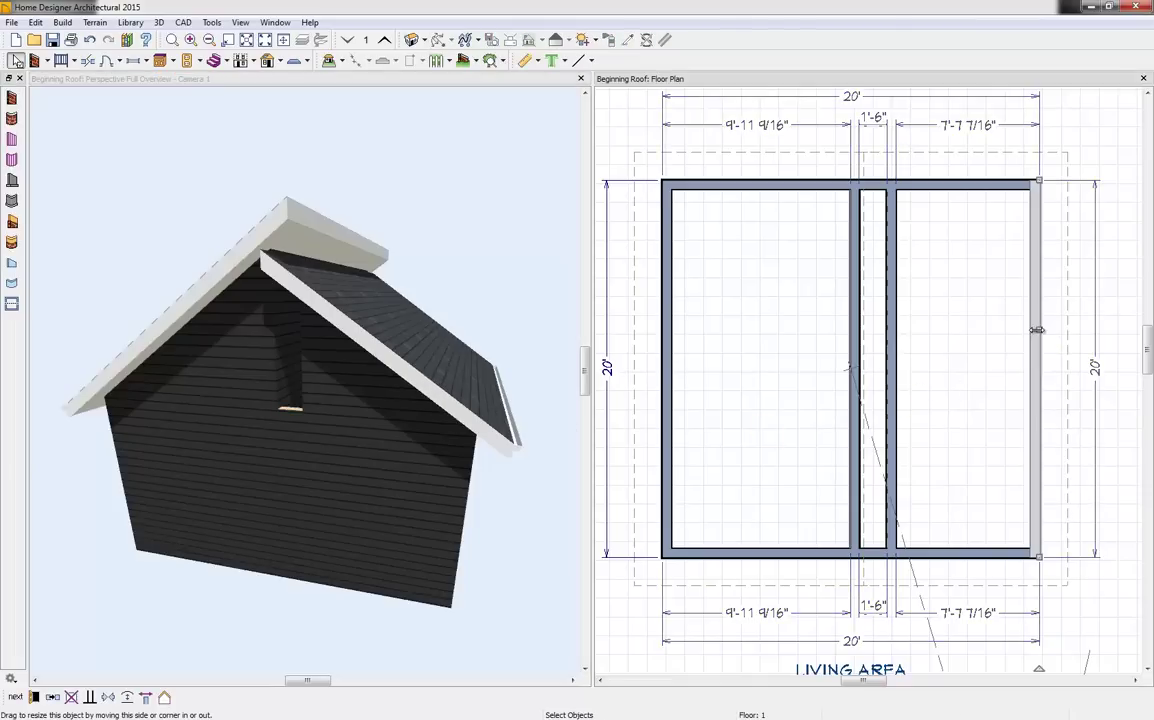
left_click(34, 698)
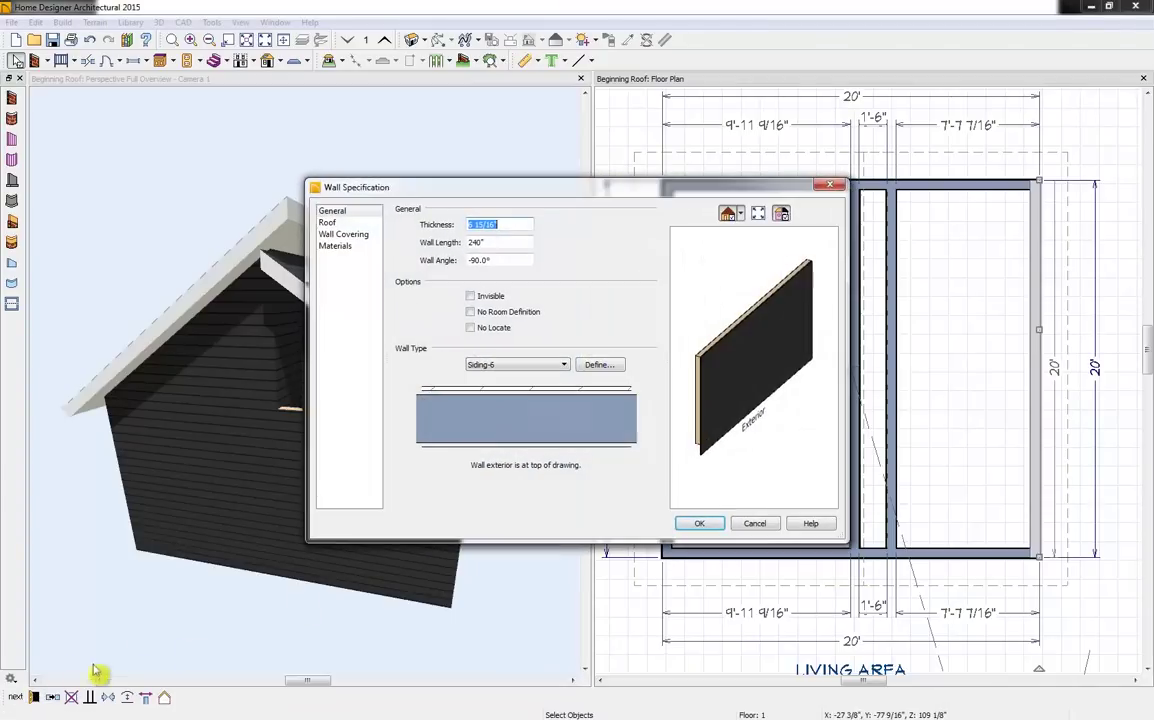
left_click(330, 223)
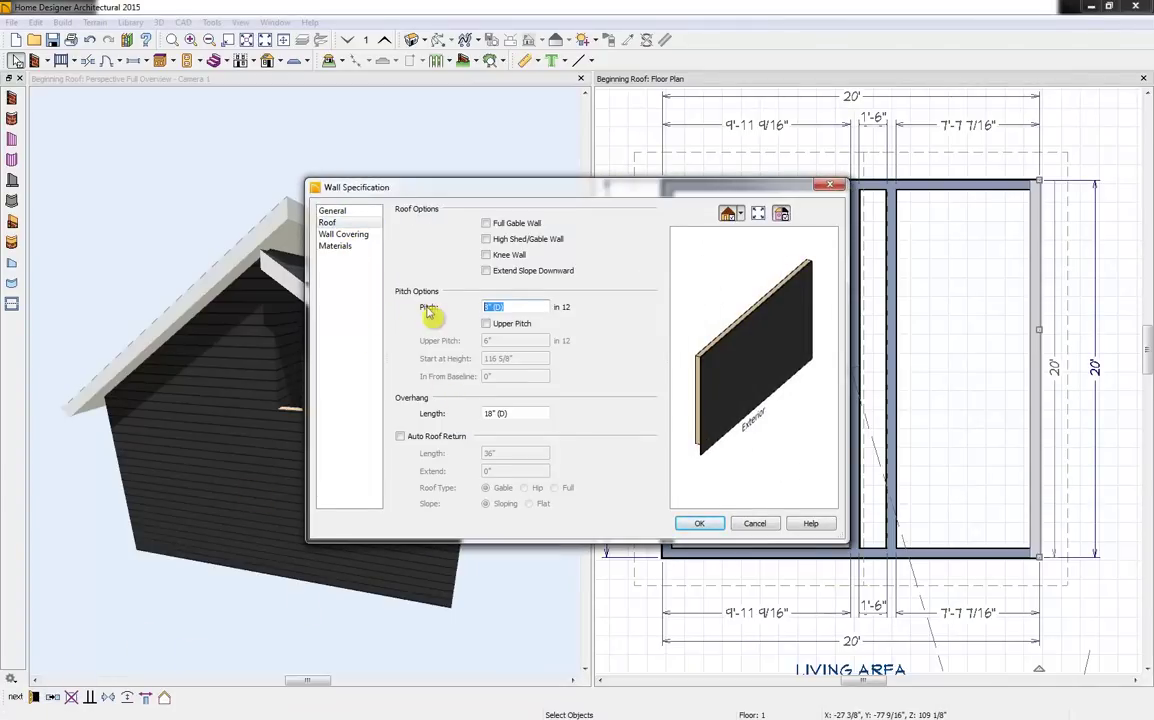
left_click(700, 523)
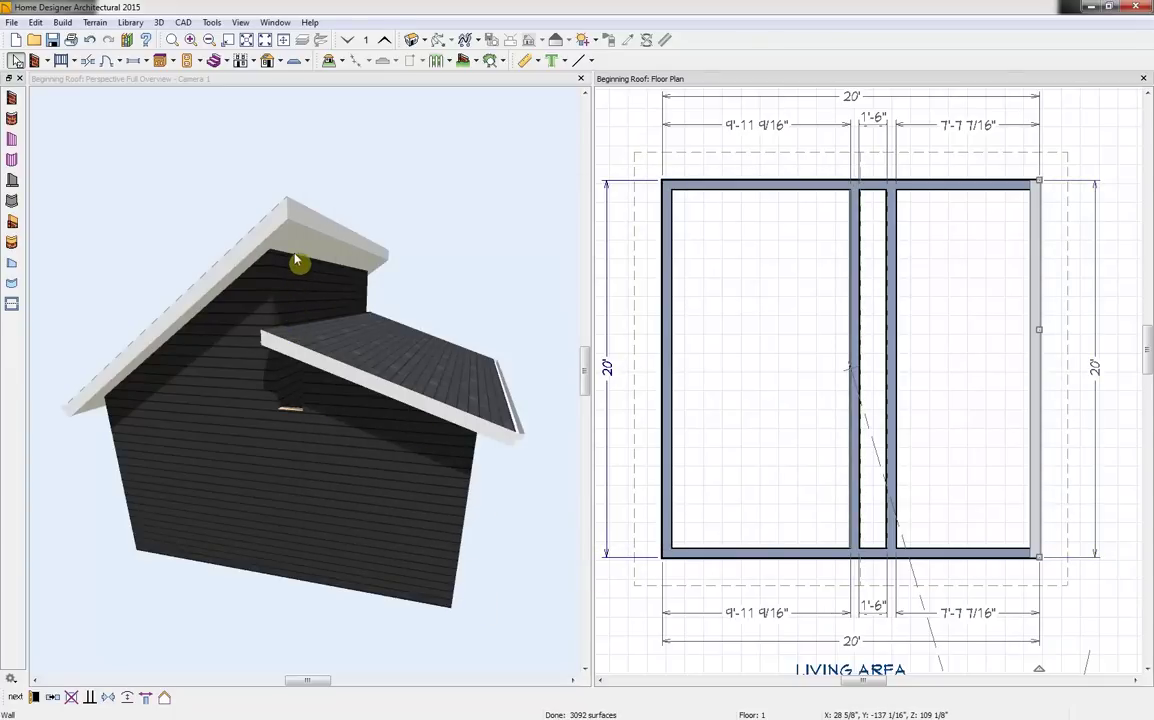
Give the left exterior wall of the plan a steeper roof pitch in its specification
left_click(667, 368)
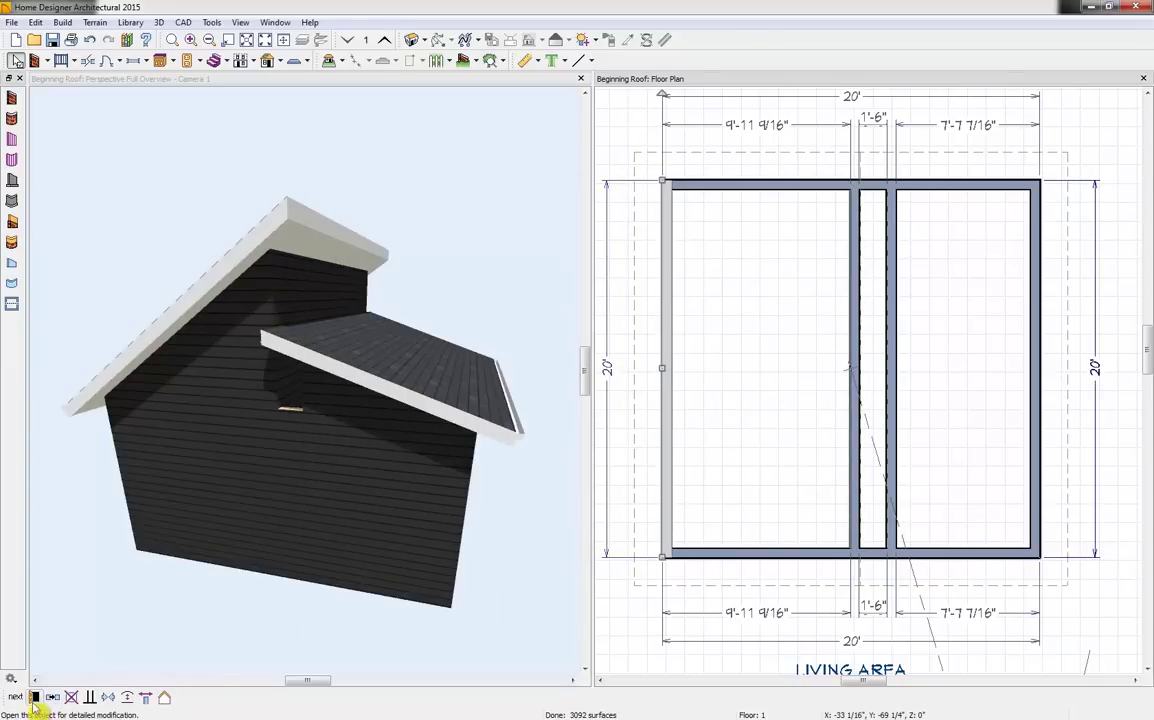
left_click(35, 698)
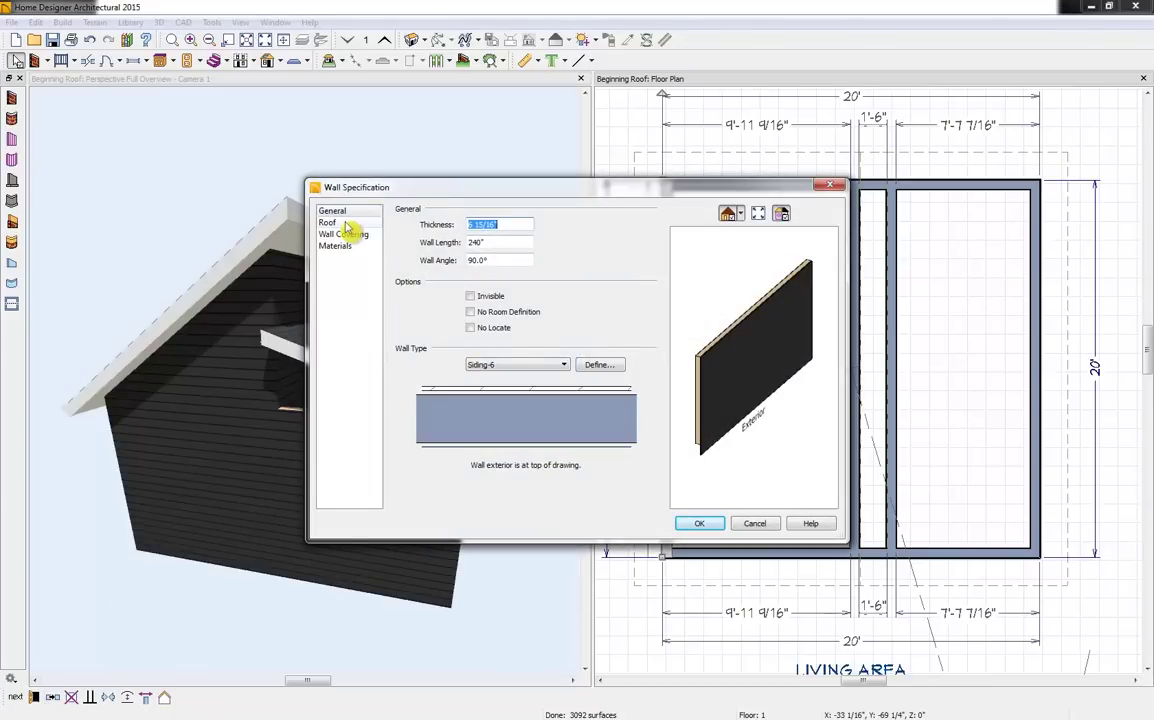
left_click(328, 222)
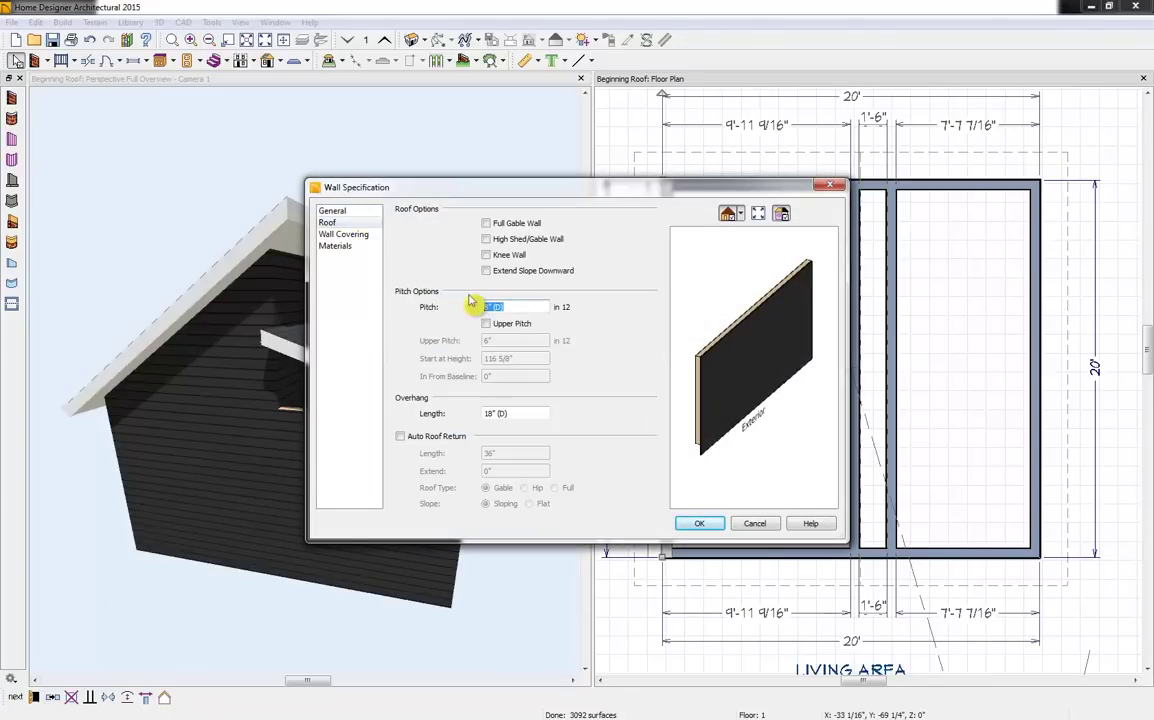
left_click(697, 524)
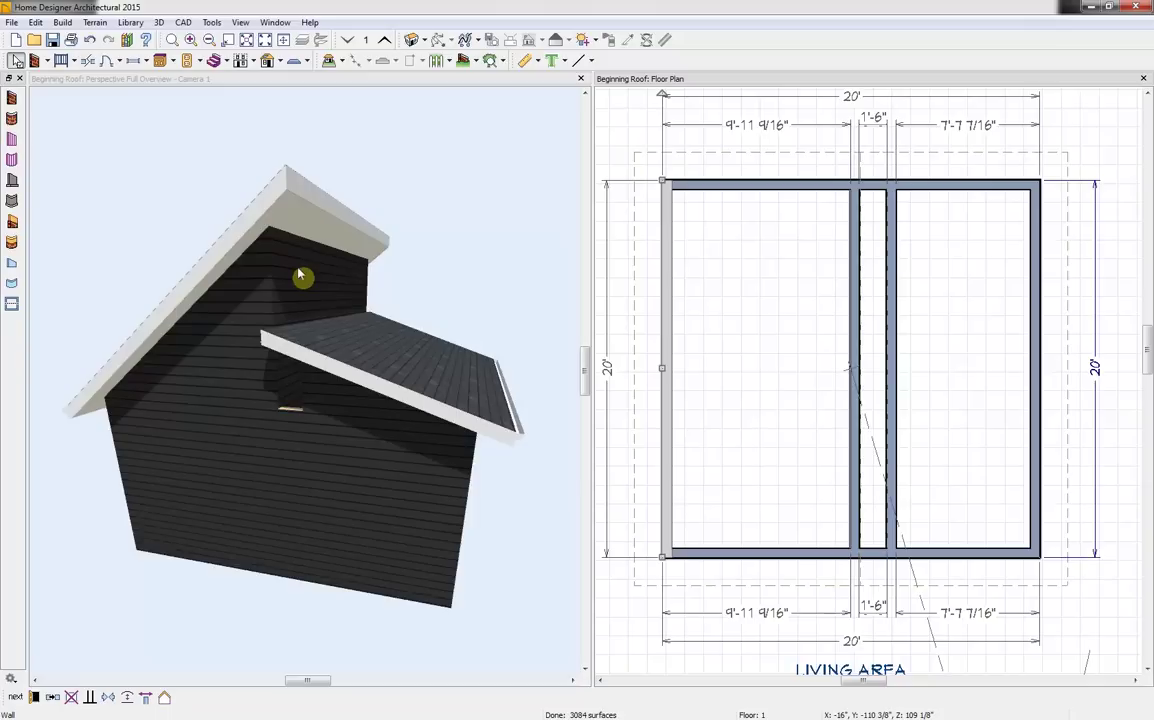
Turn off Ceiling Over This Room in the structure settings of the left room
left_click(797, 381)
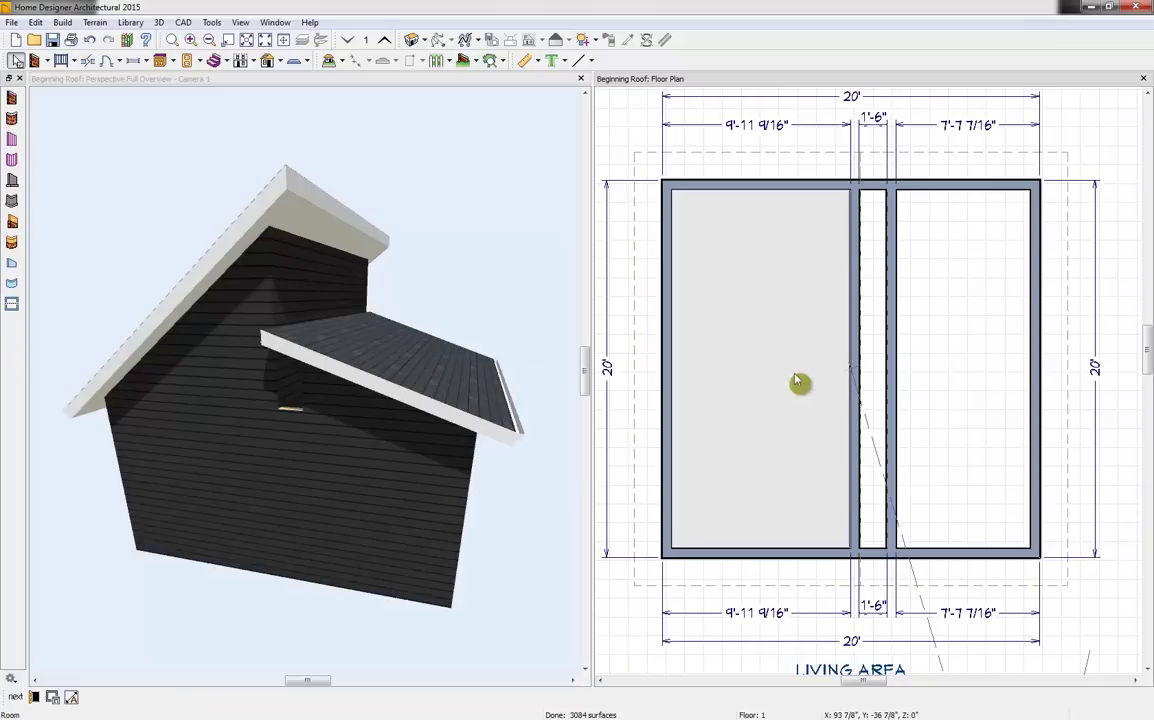
left_click(34, 698)
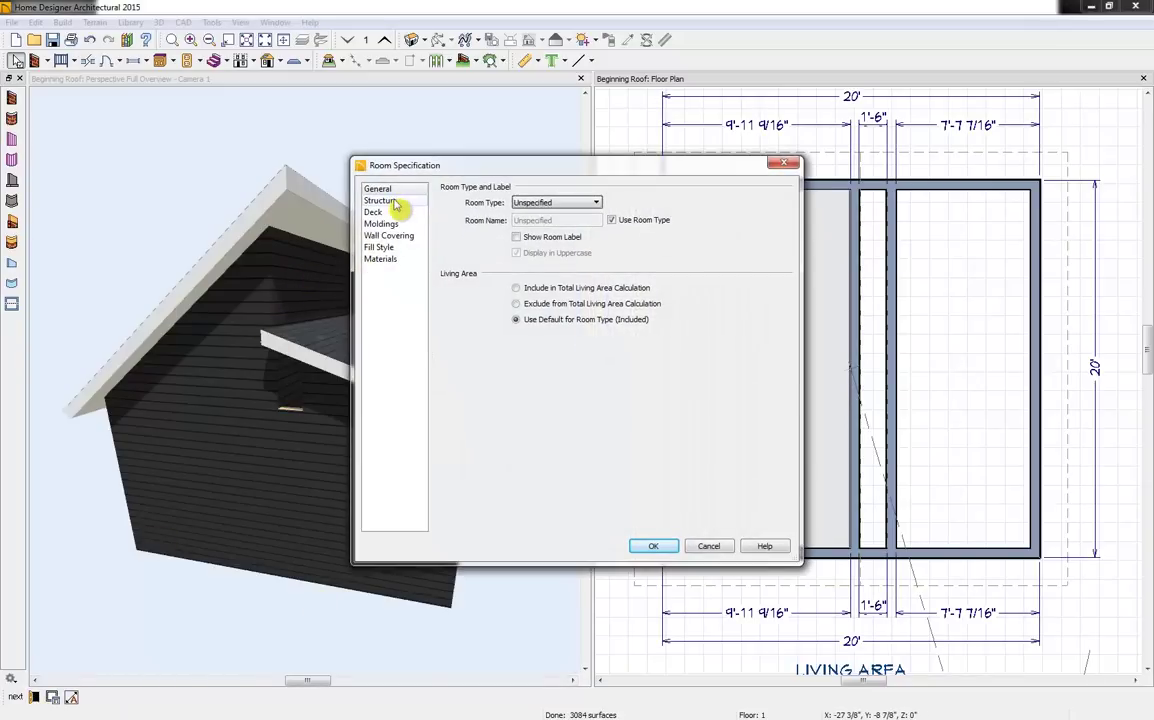
left_click(395, 204)
left_click(538, 429)
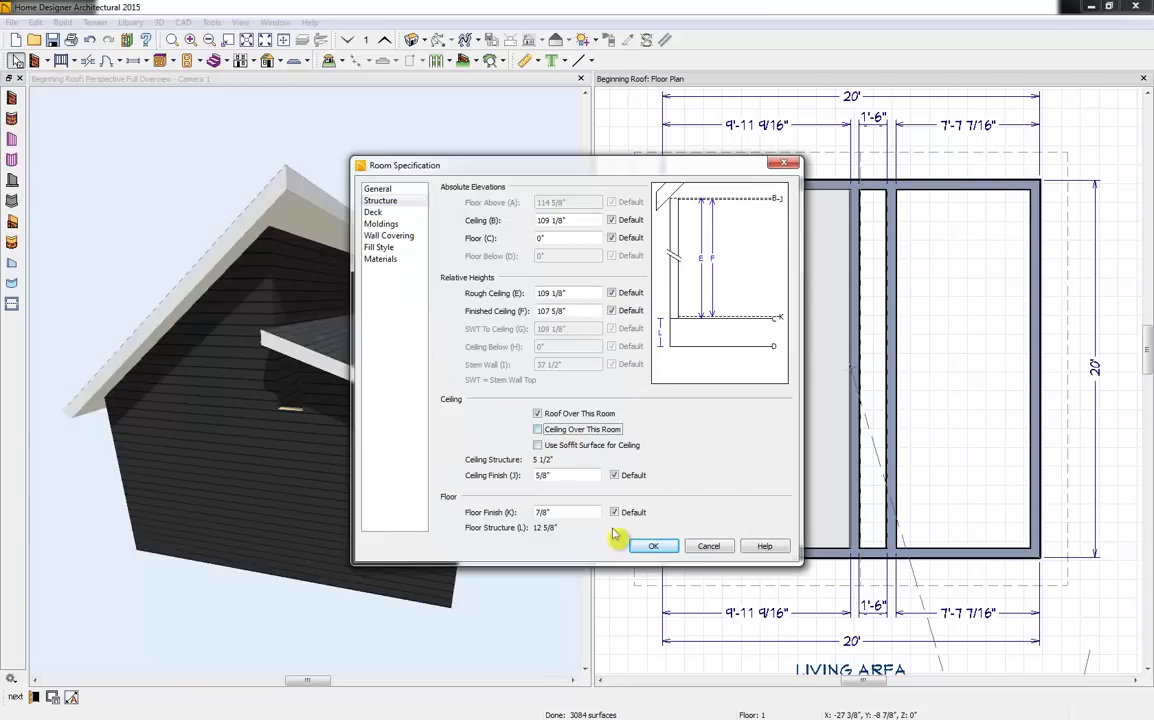
left_click(653, 546)
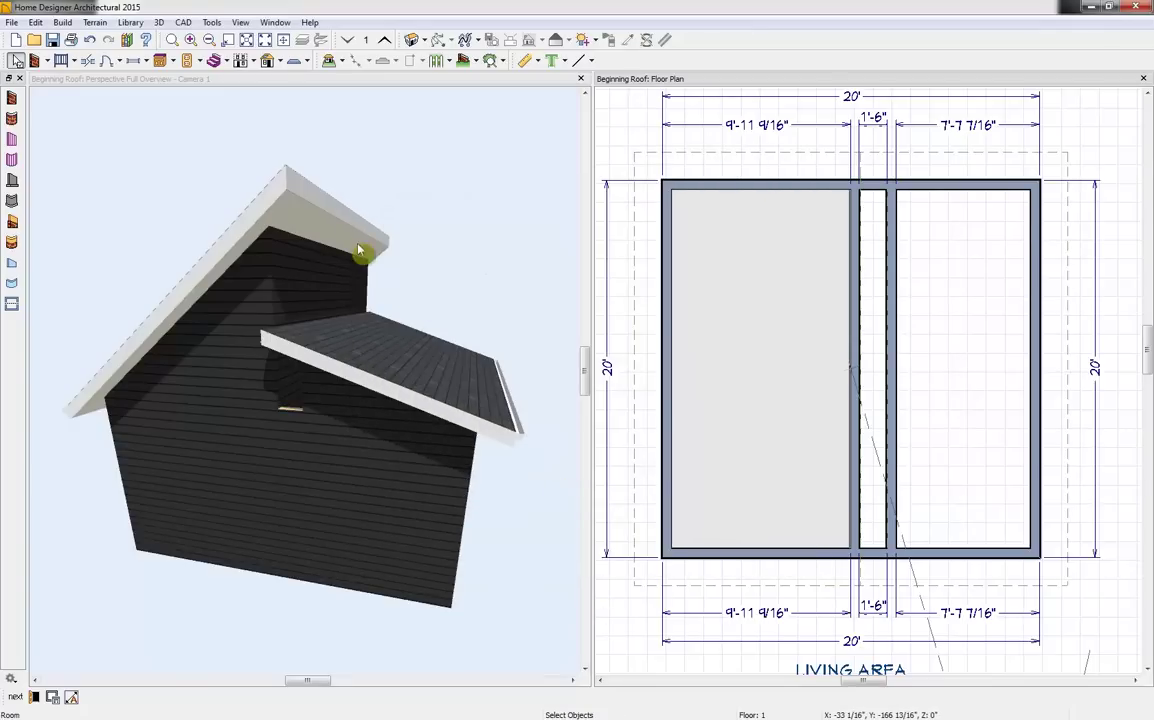
Render the perspective overview of the house with the Glass House technique
left_click(630, 79)
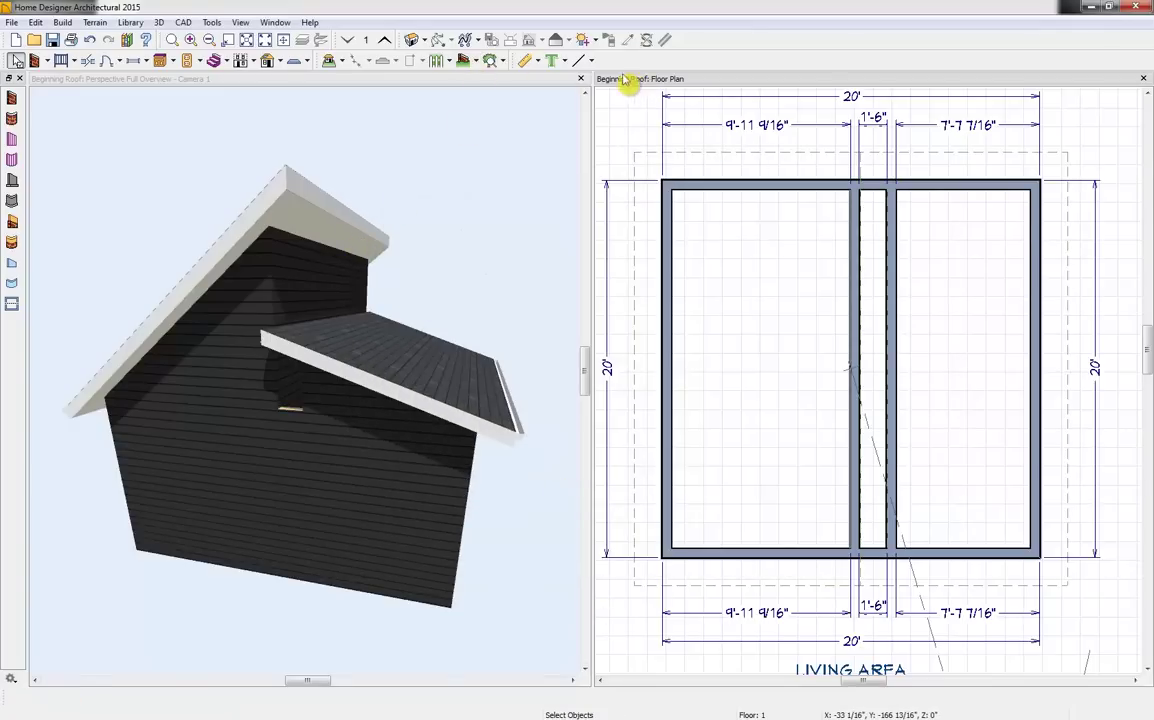
left_click(428, 88)
left_click(560, 40)
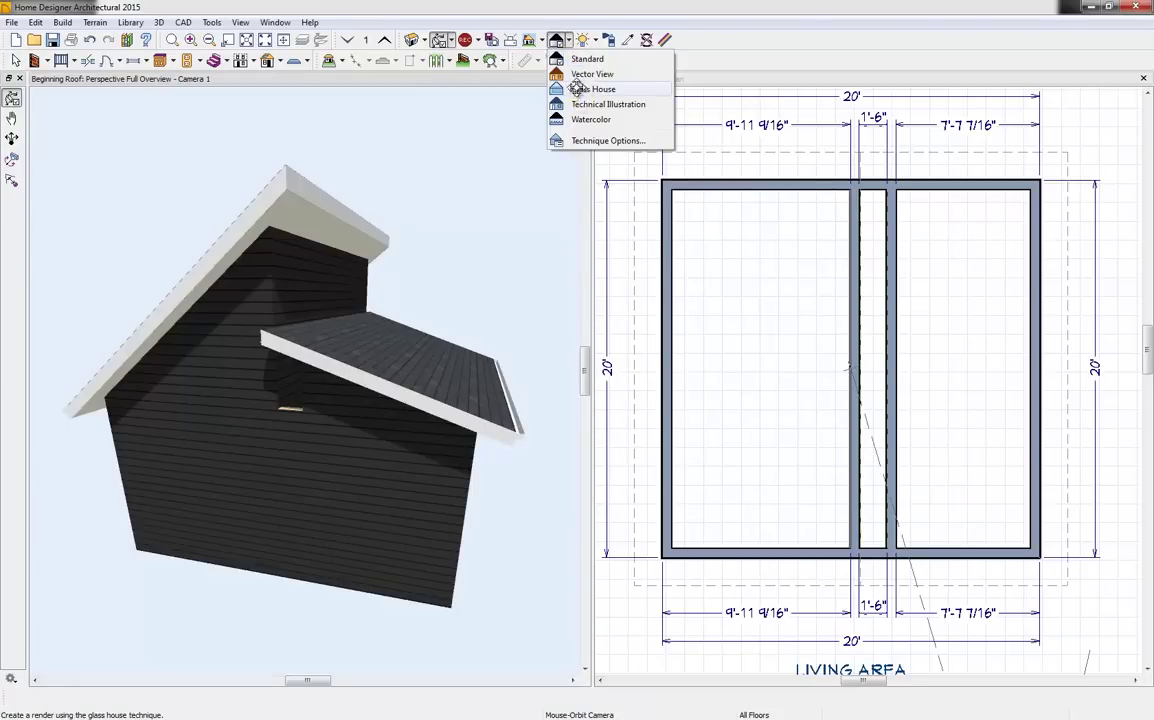
left_click(578, 89)
left_click_drag(402, 386, 291, 398)
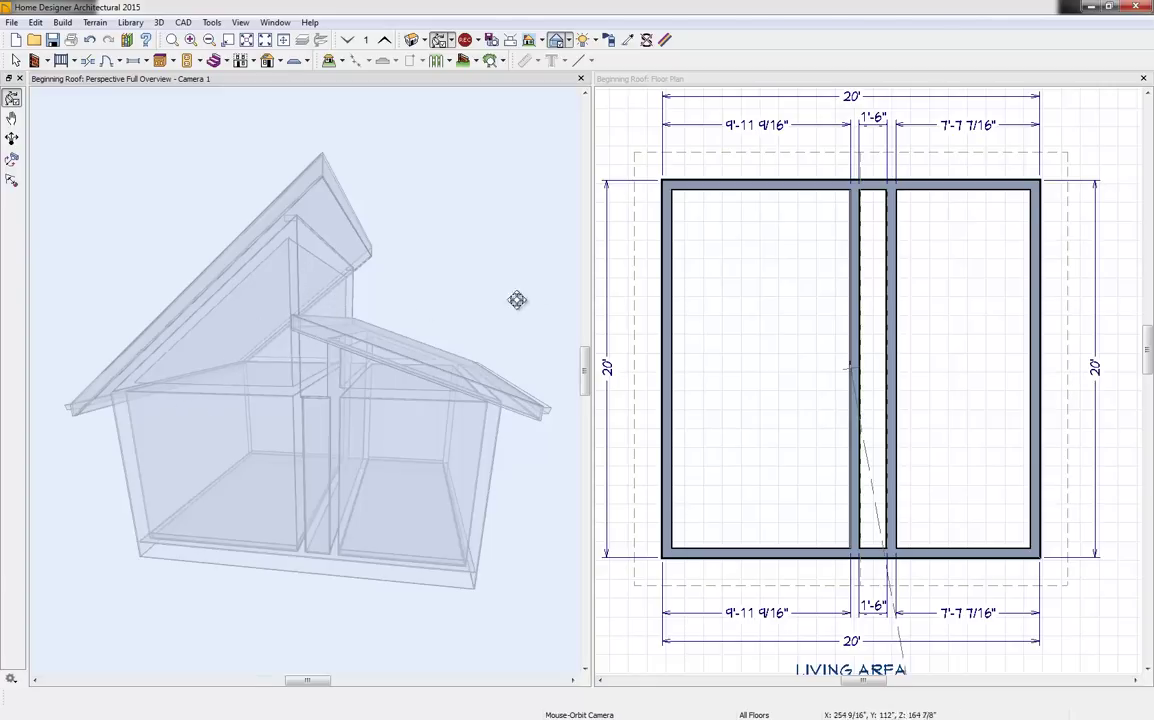
Remove the flat ceiling over the left room in its room specification
left_click(762, 288)
left_click(33, 698)
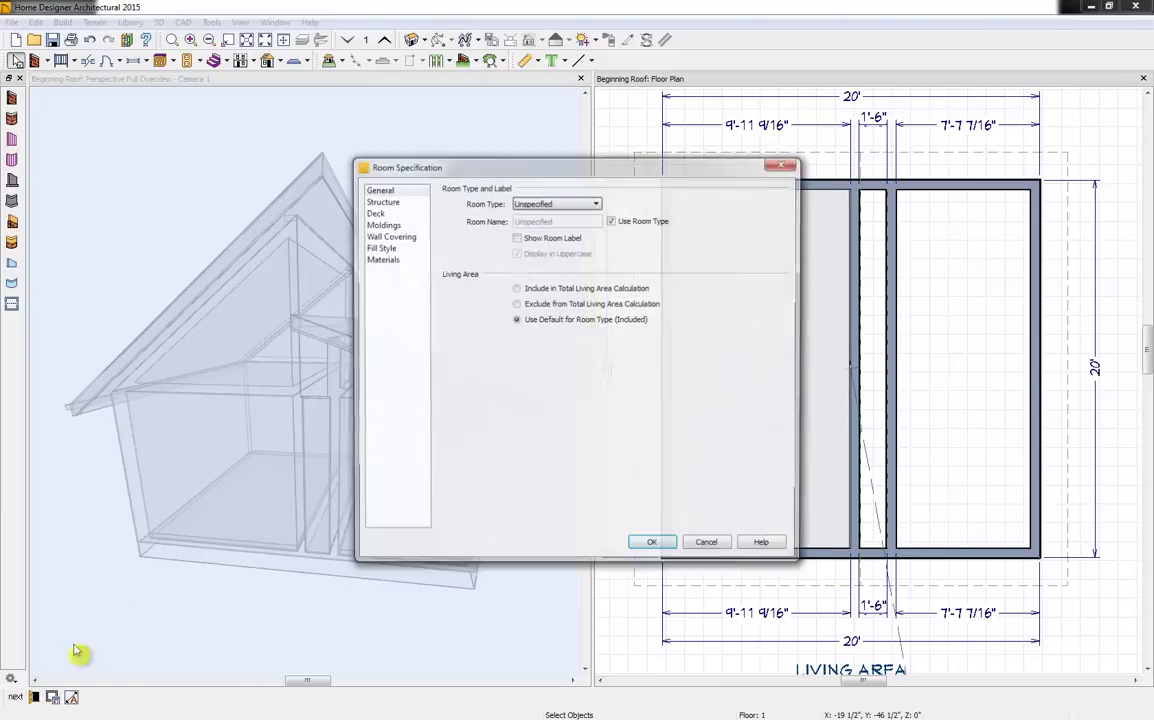
left_click(405, 203)
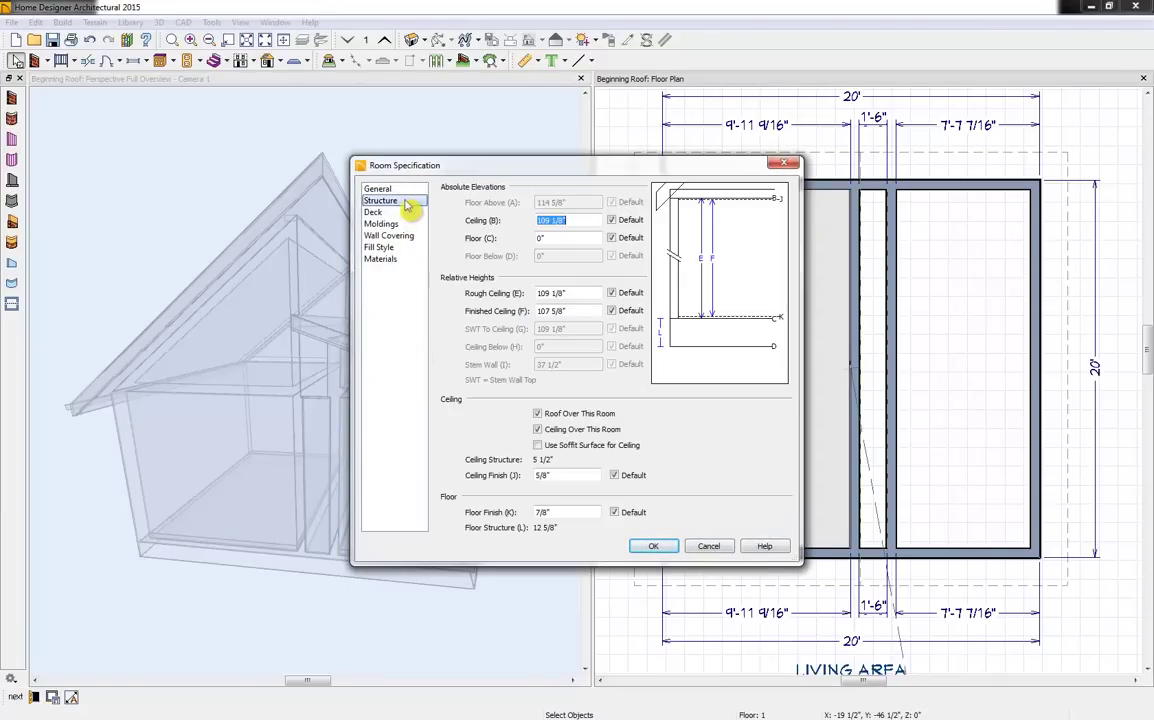
left_click(568, 430)
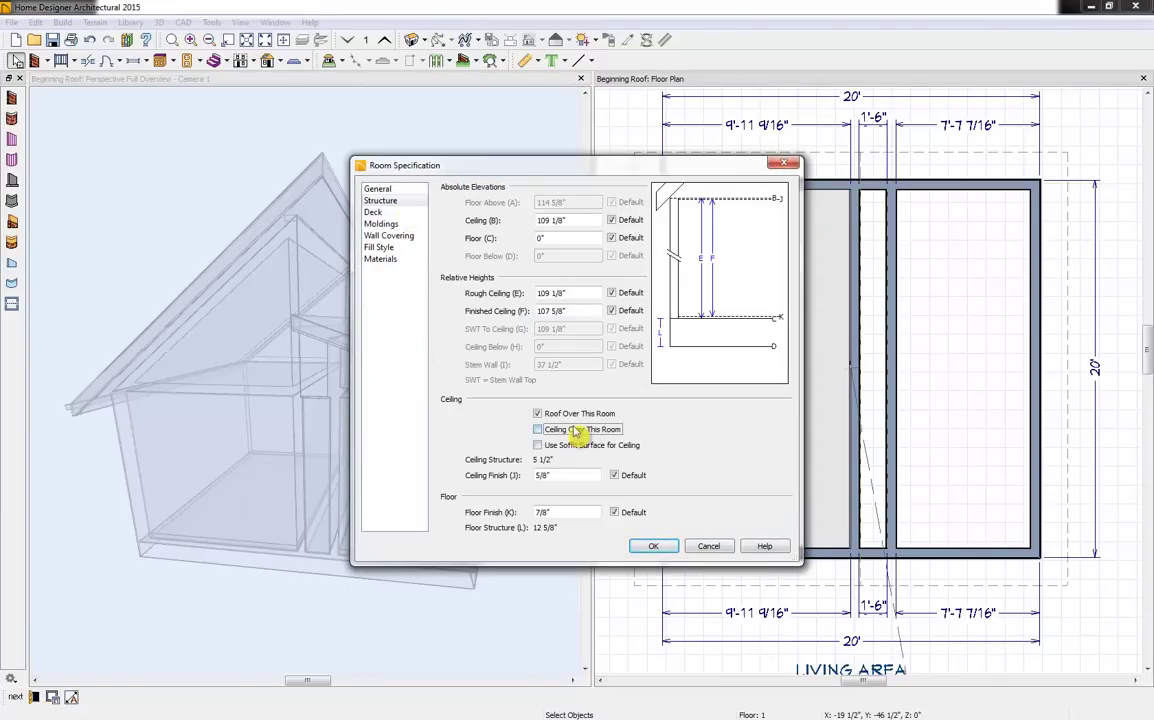
left_click(653, 548)
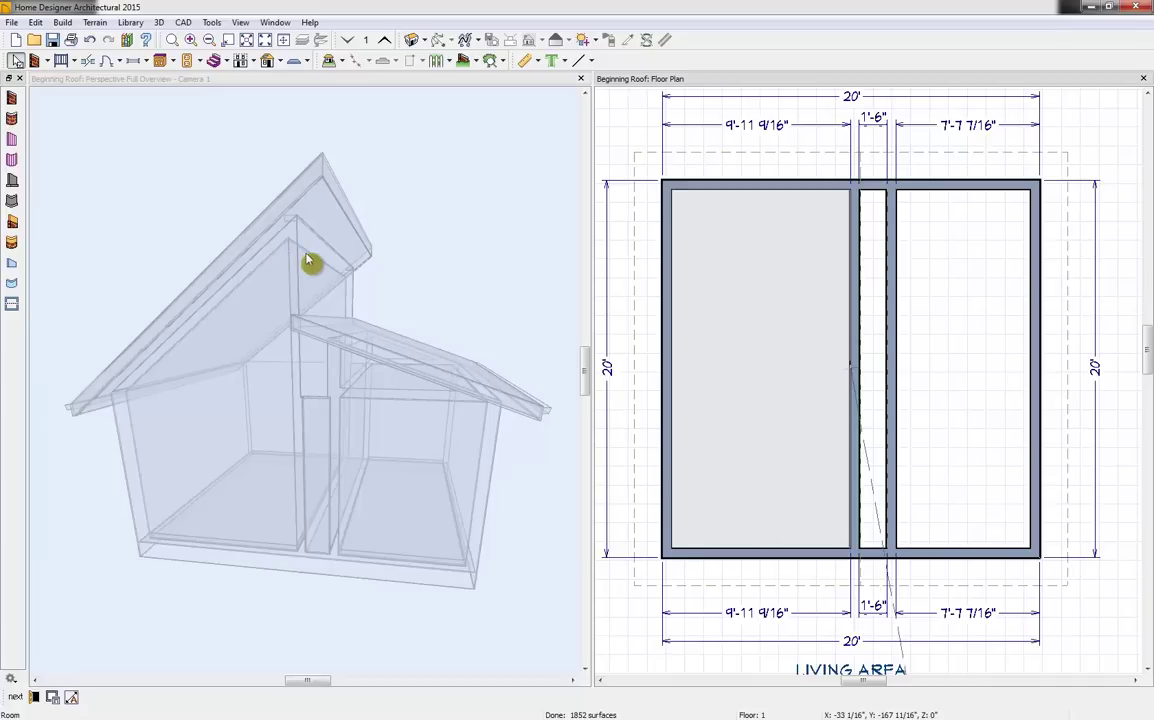
Turn off Auto Rebuild Roofs in the roof building settings
left_click_drag(428, 162, 420, 228)
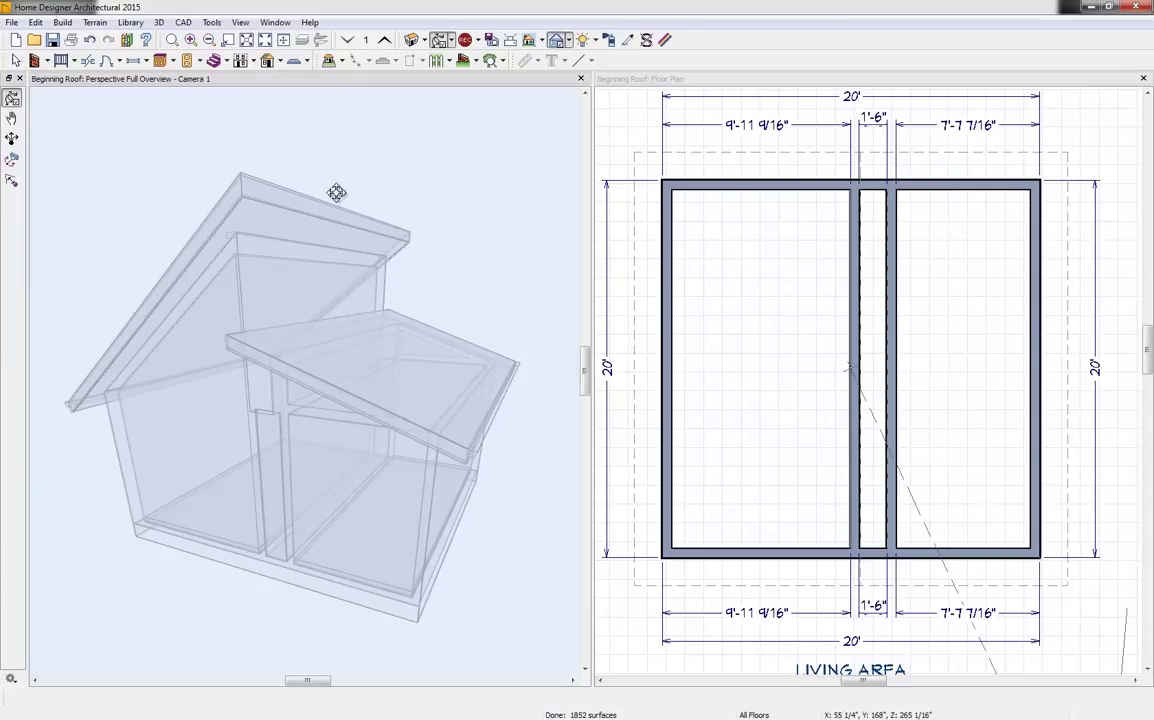
left_click(285, 63)
left_click(291, 82)
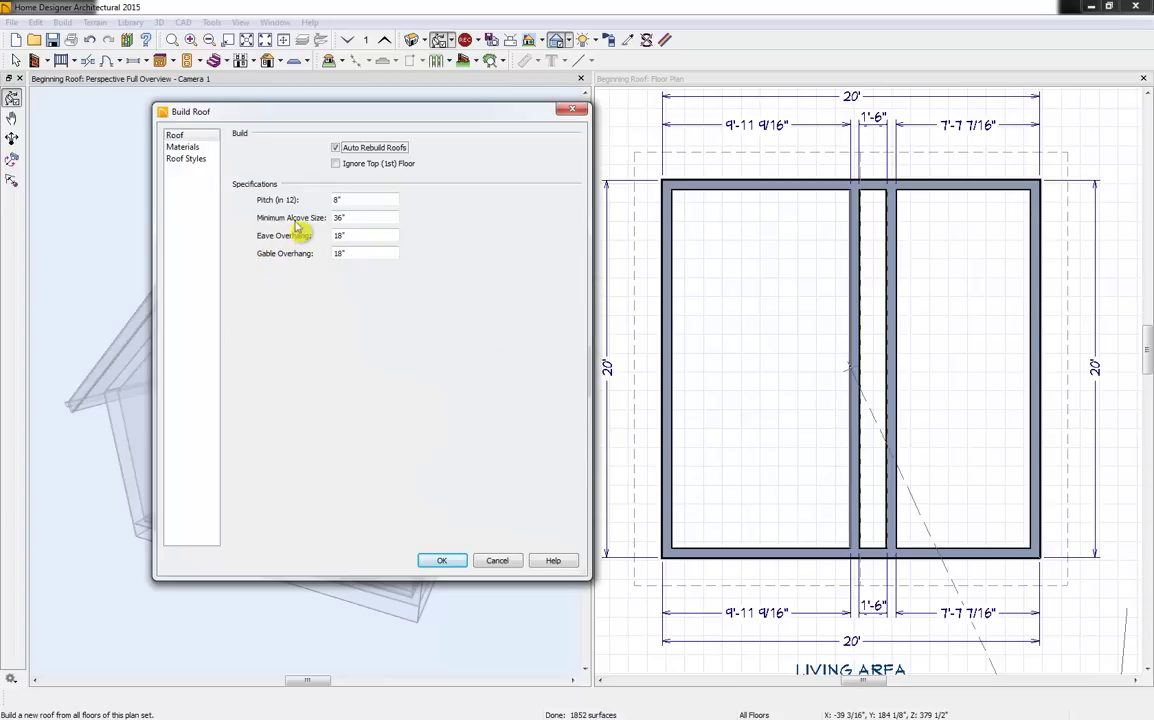
left_click(345, 147)
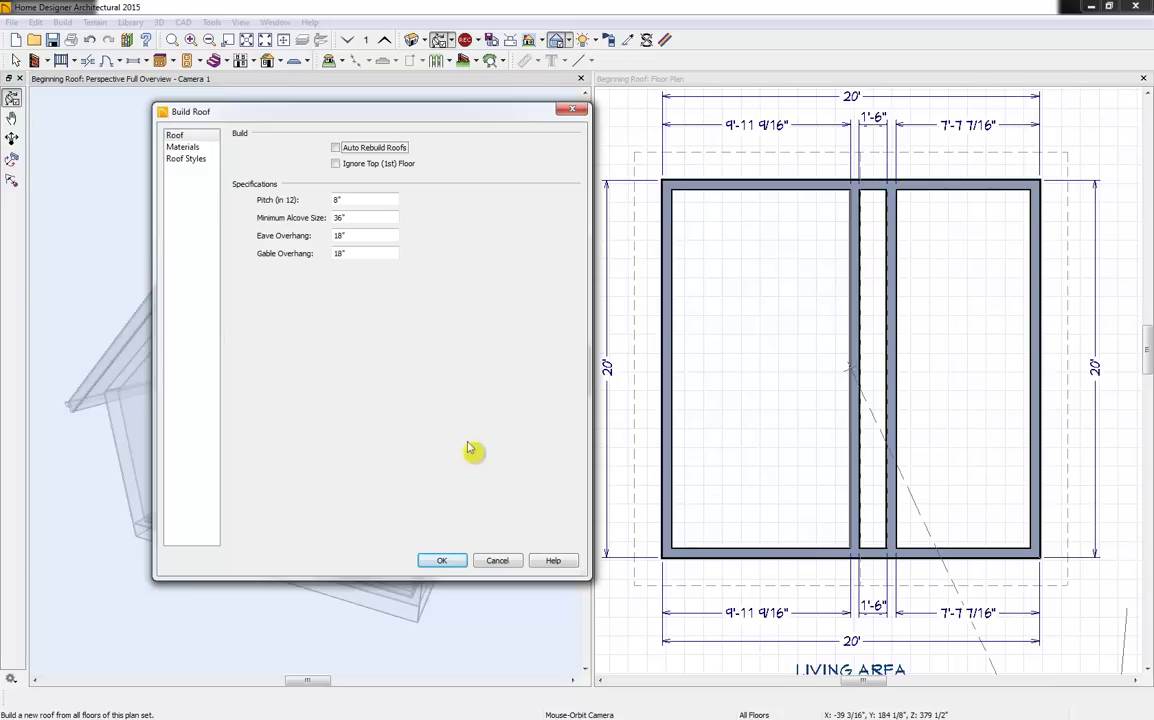
left_click(440, 562)
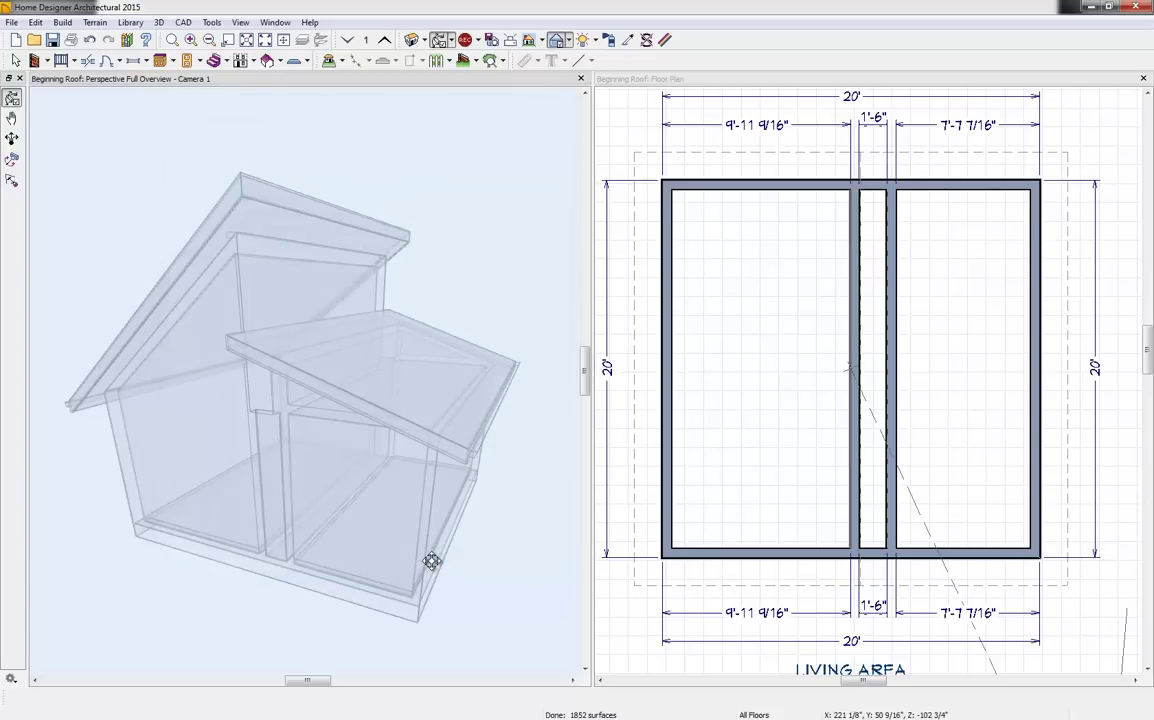
Delete the right inner wall of the narrow room and make the remaining inner wall invisible
left_click(891, 372)
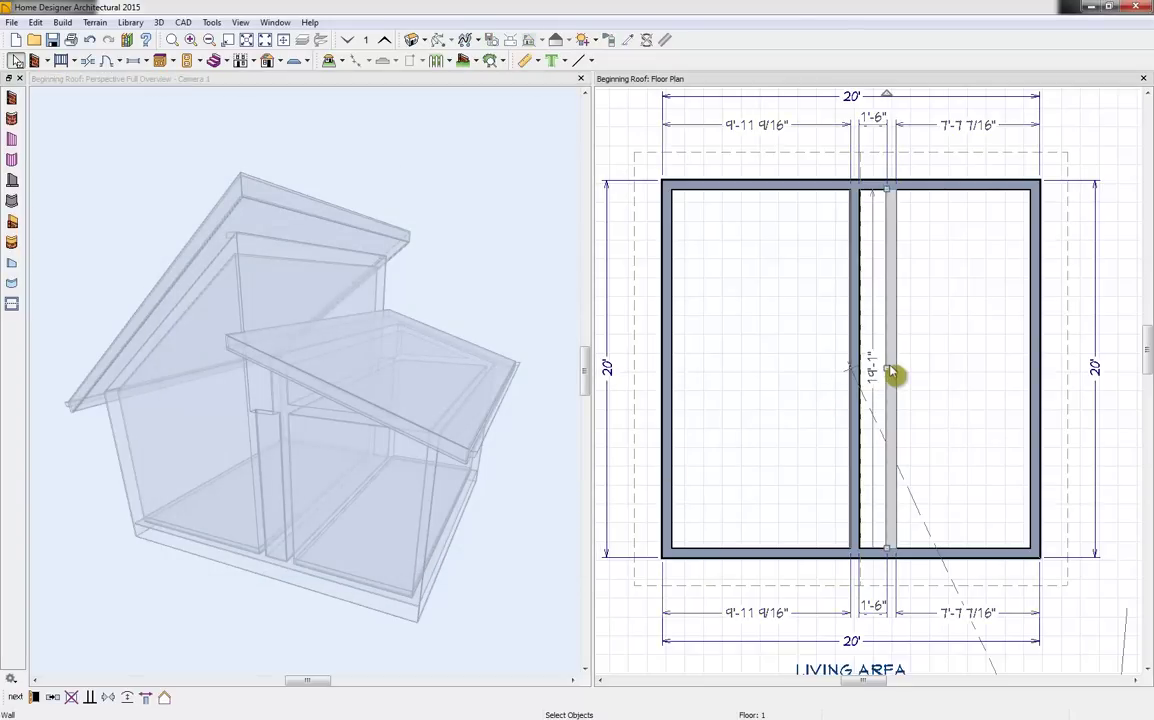
key("Delete")
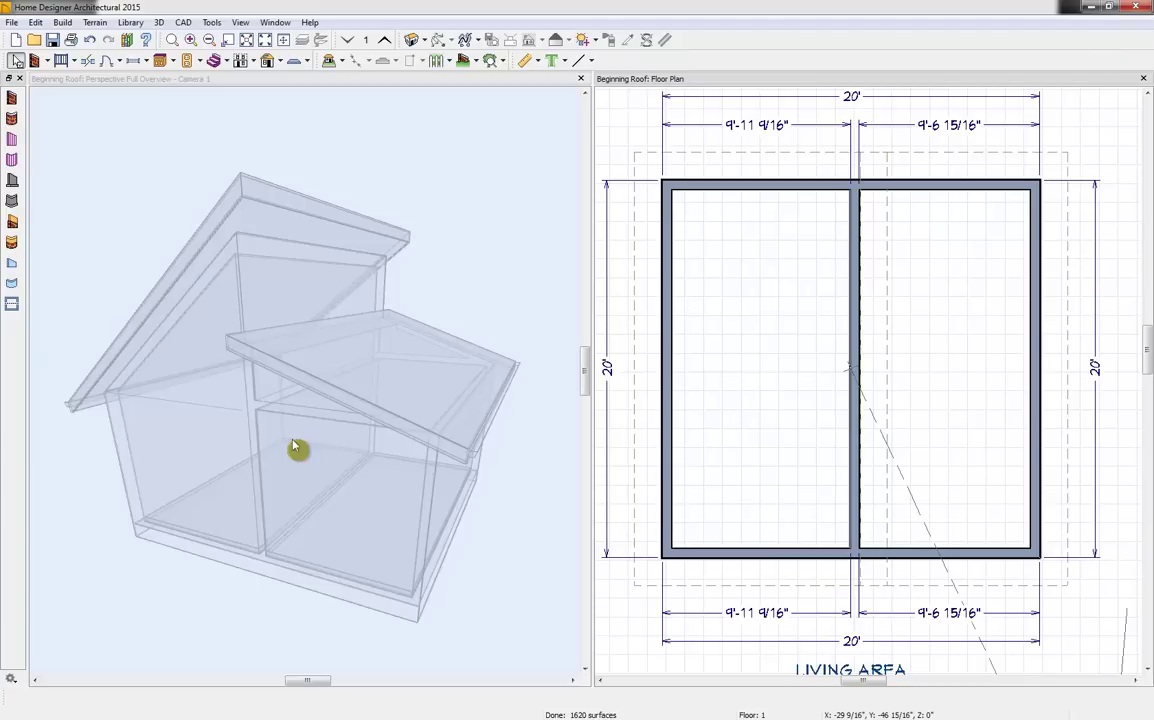
left_click(858, 290)
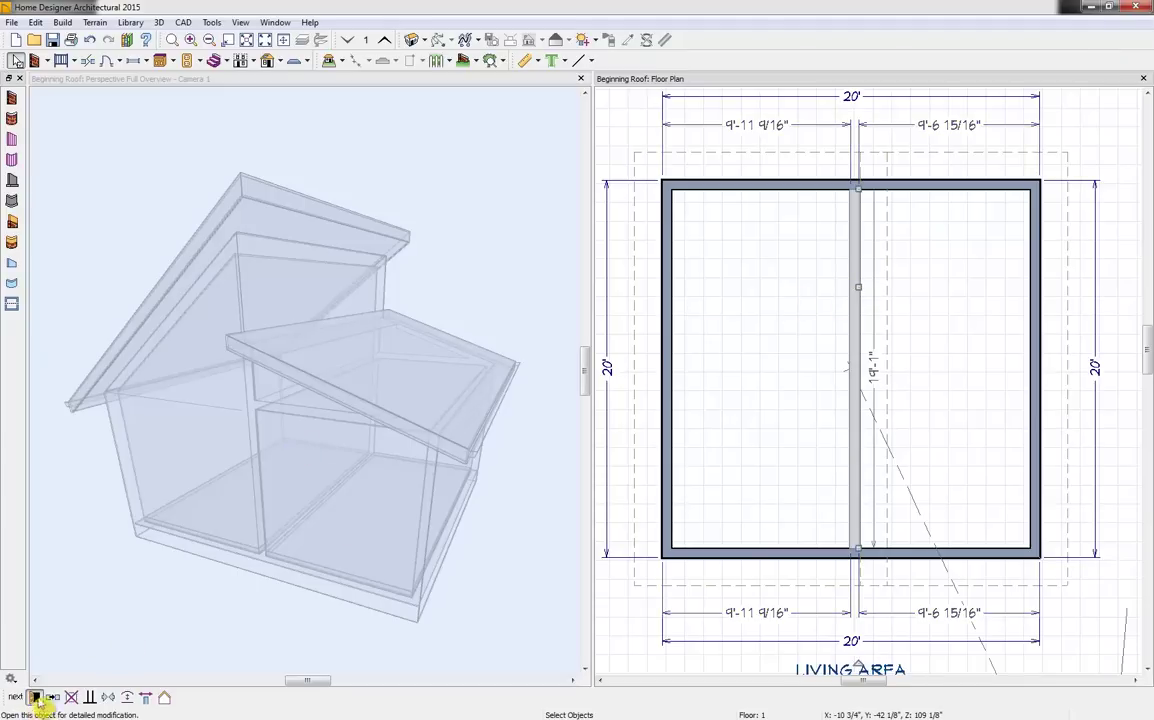
left_click(34, 698)
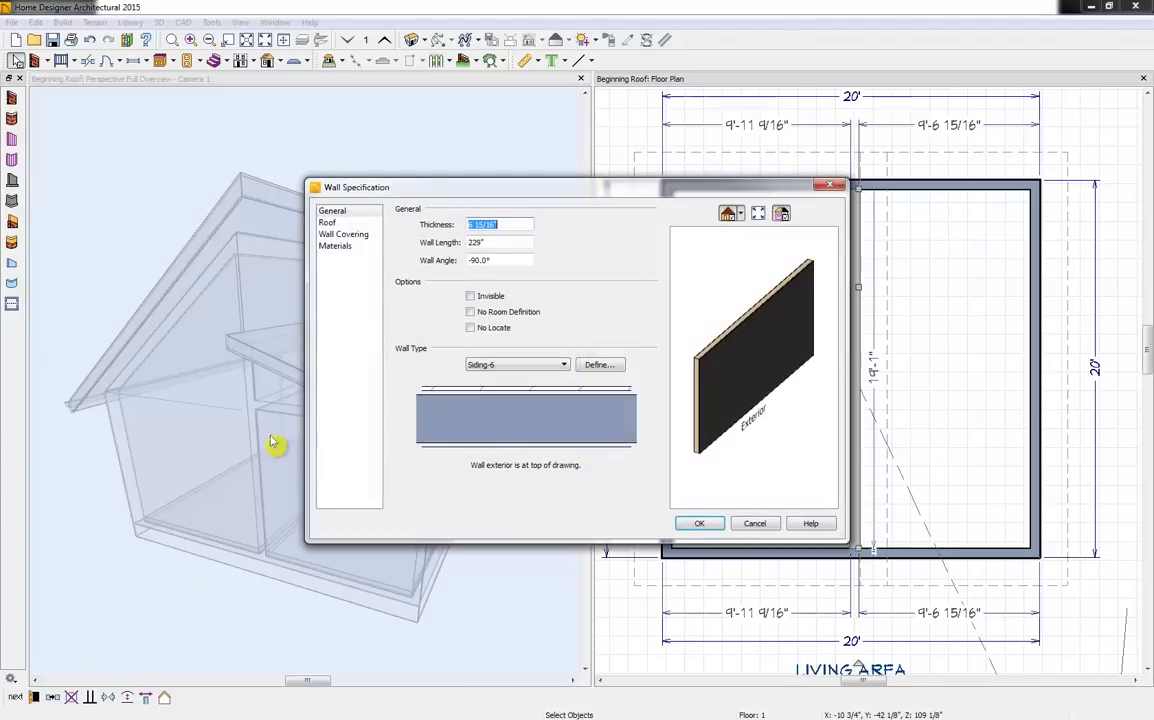
left_click(498, 299)
left_click(699, 523)
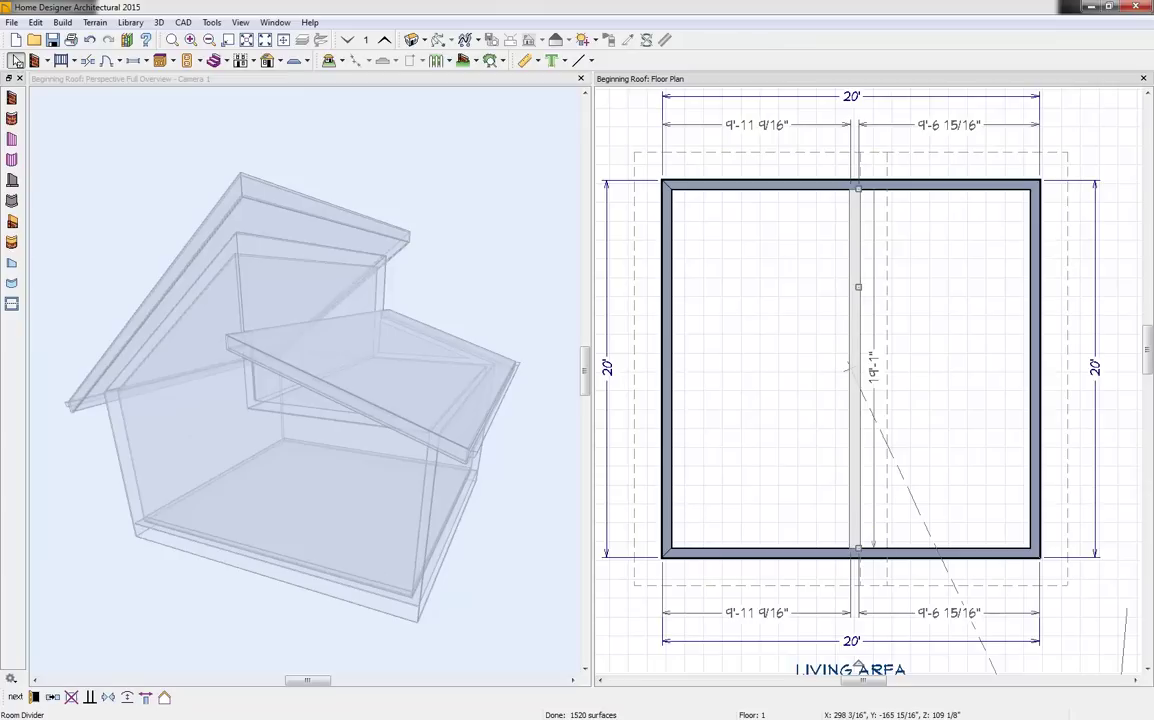
Place a 32" wide window in the clerestory wall above the lower roof and raise its bottom edge slightly
left_click(227, 85)
left_click(135, 60)
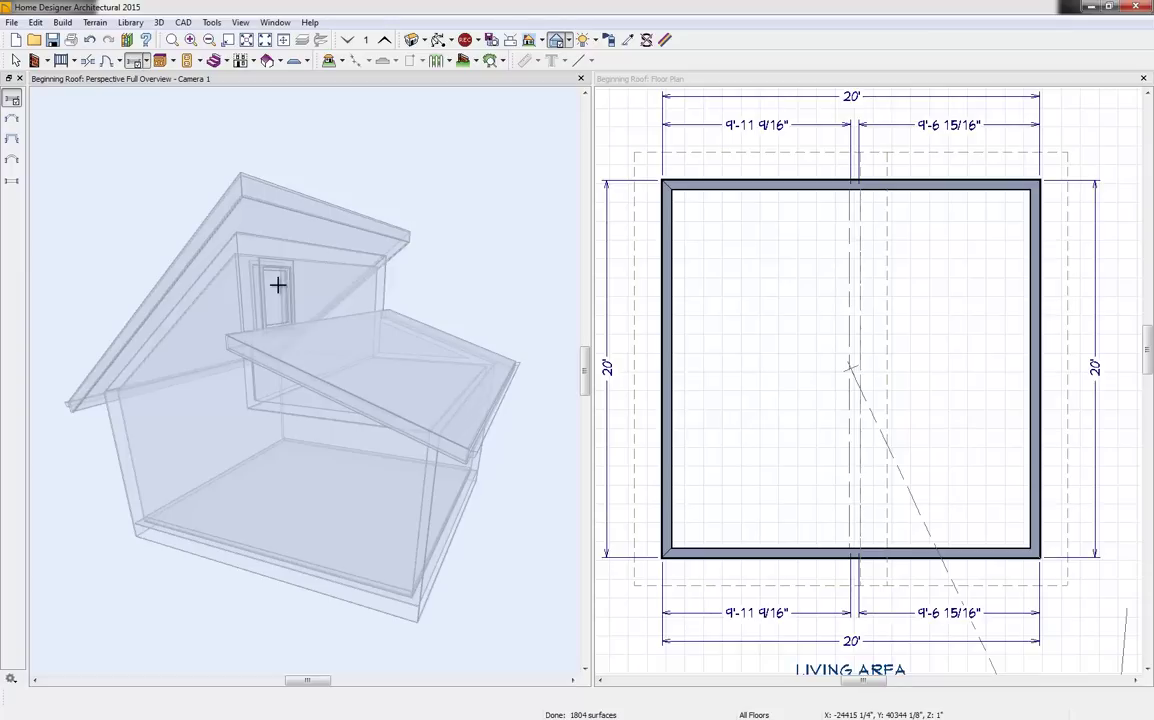
left_click(277, 322)
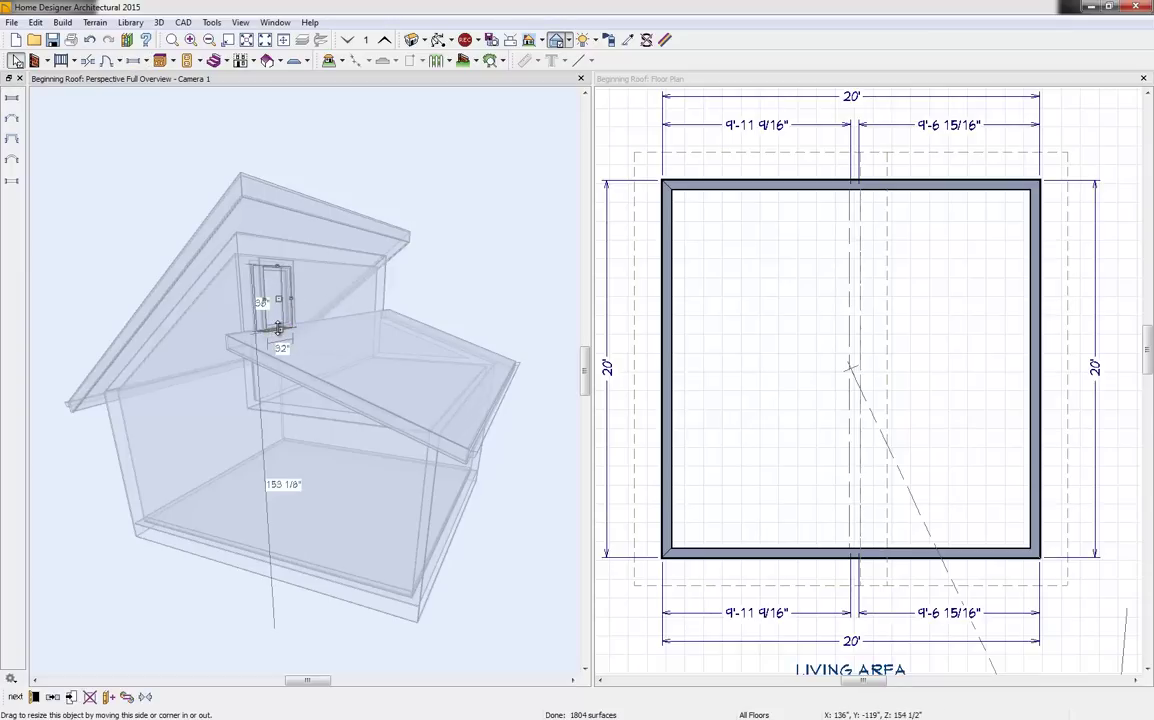
left_click_drag(279, 330, 279, 318)
key("Escape")
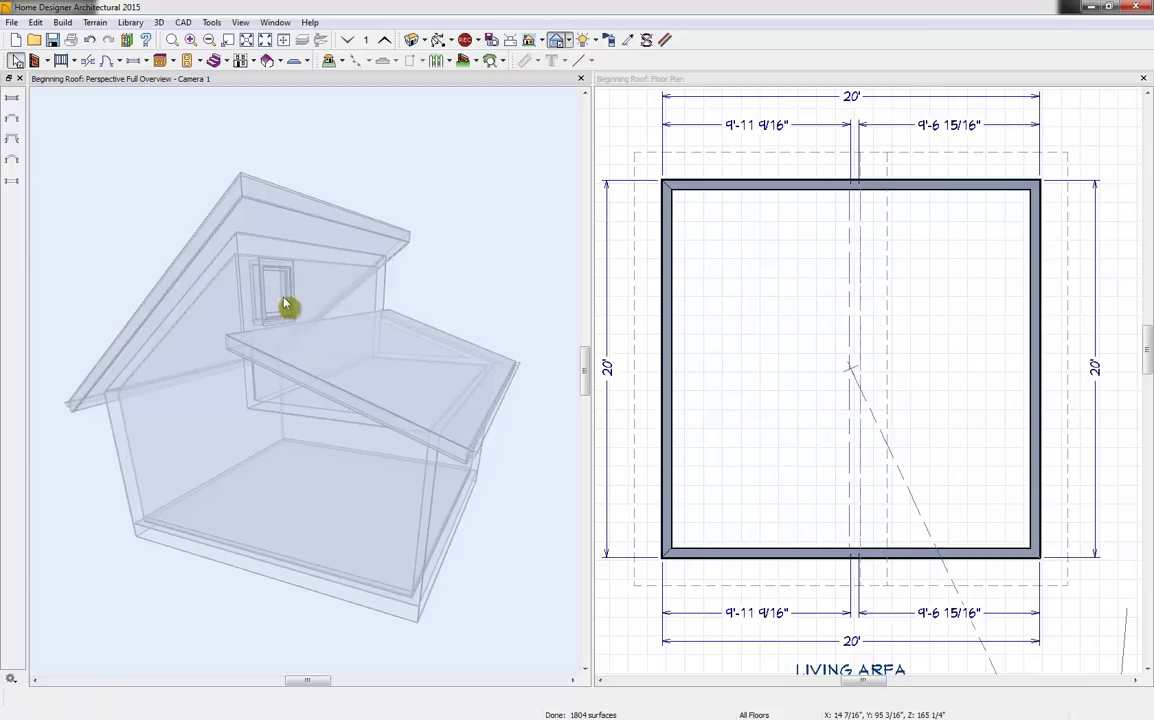
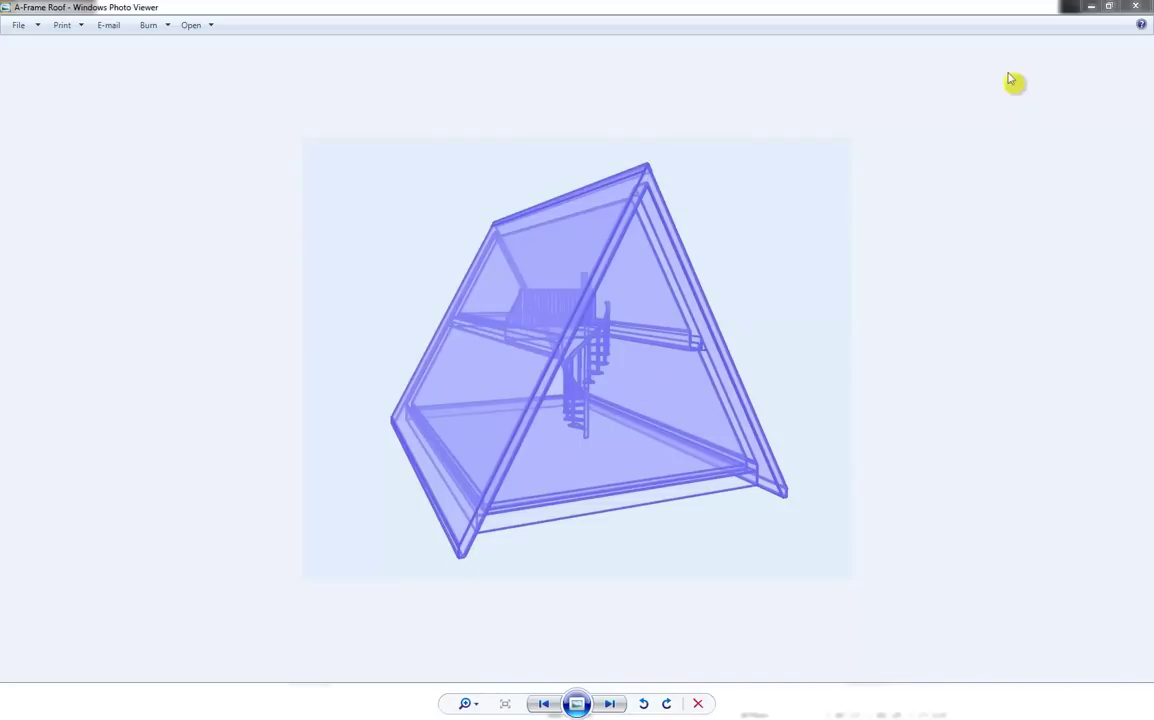
Close the A-frame roof picture and close the clerestory plan without saving it
left_click(1136, 7)
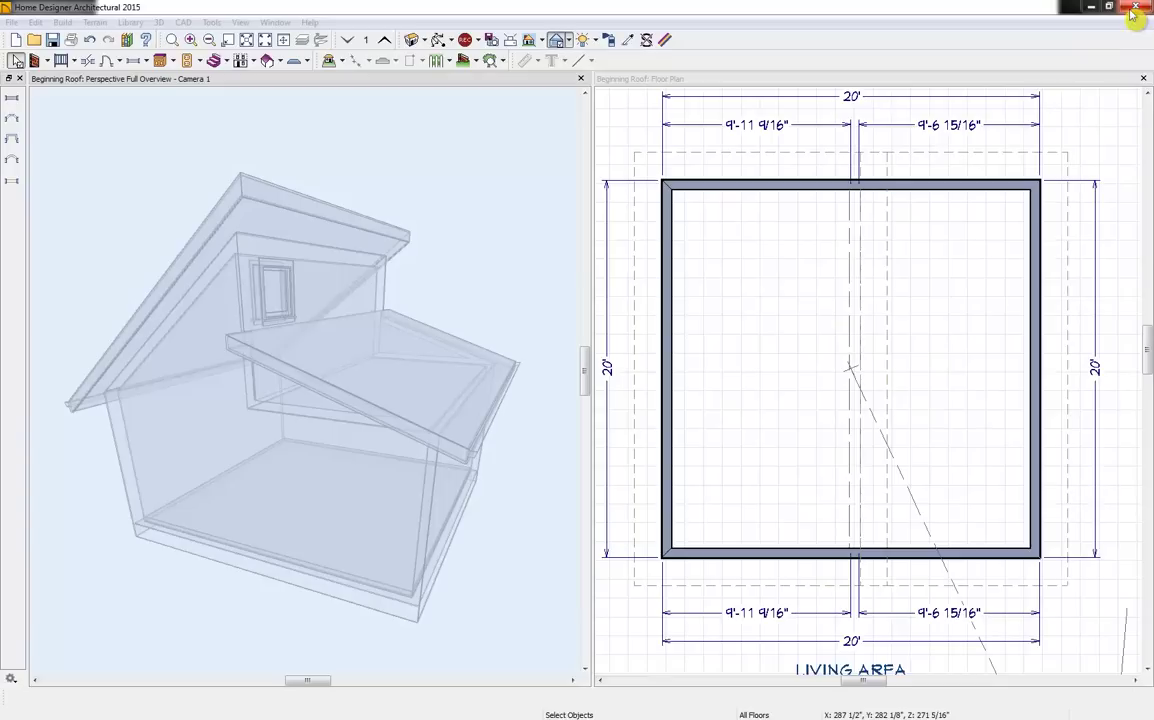
left_click(1143, 79)
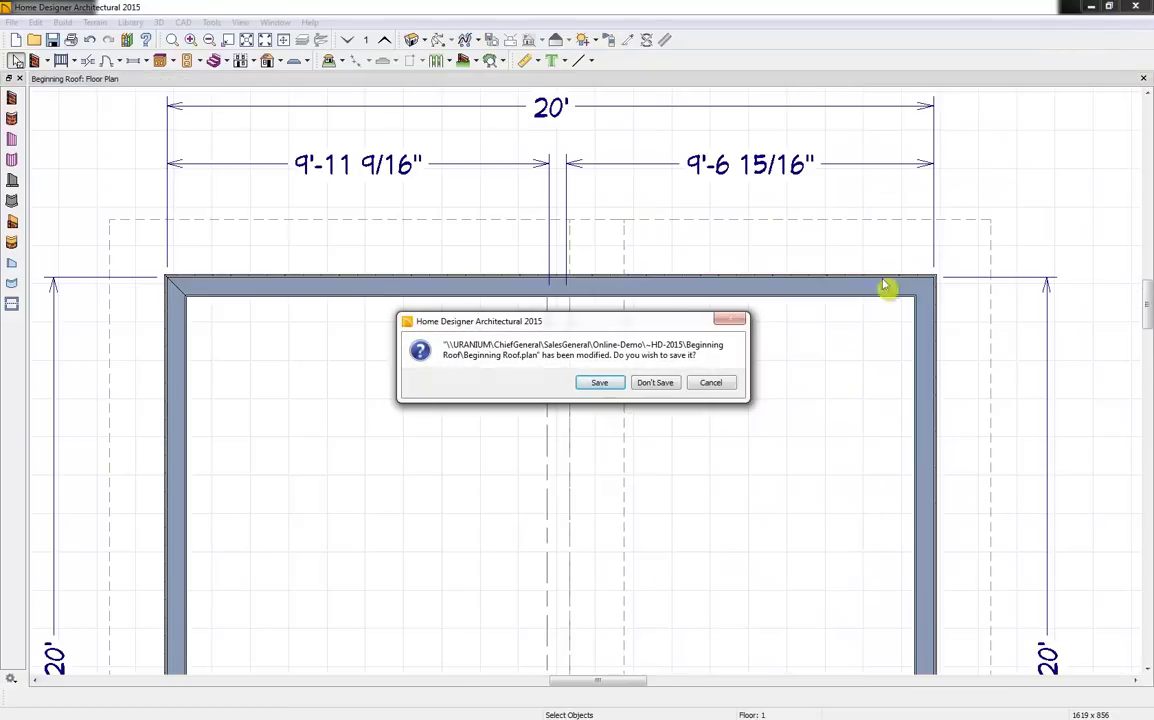
left_click(655, 383)
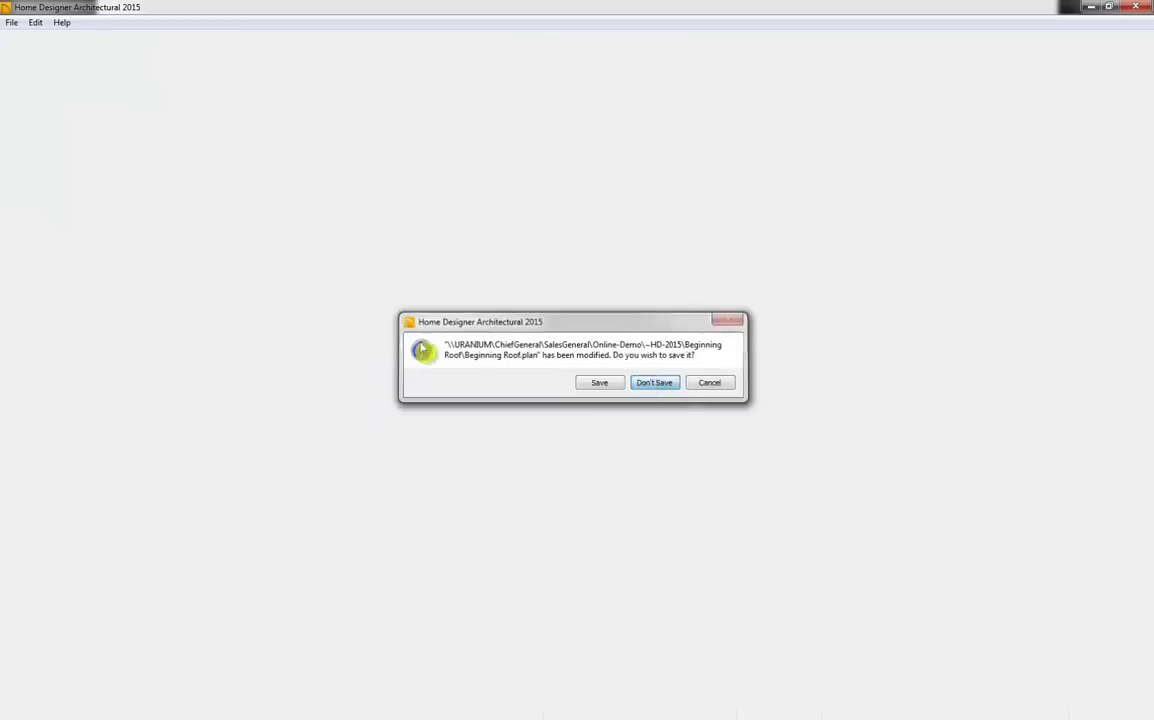
Open the recent plan file Beginning Roof-Gable.plan
left_click(12, 22)
mouse_move(26, 72)
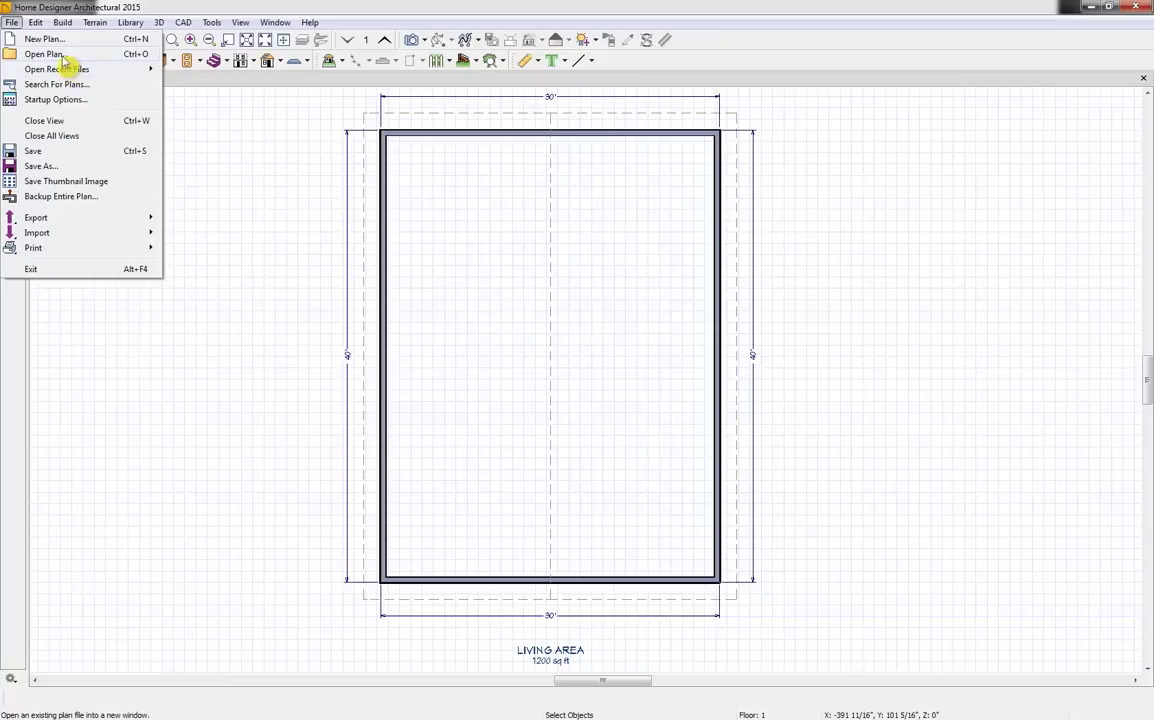
mouse_move(70, 69)
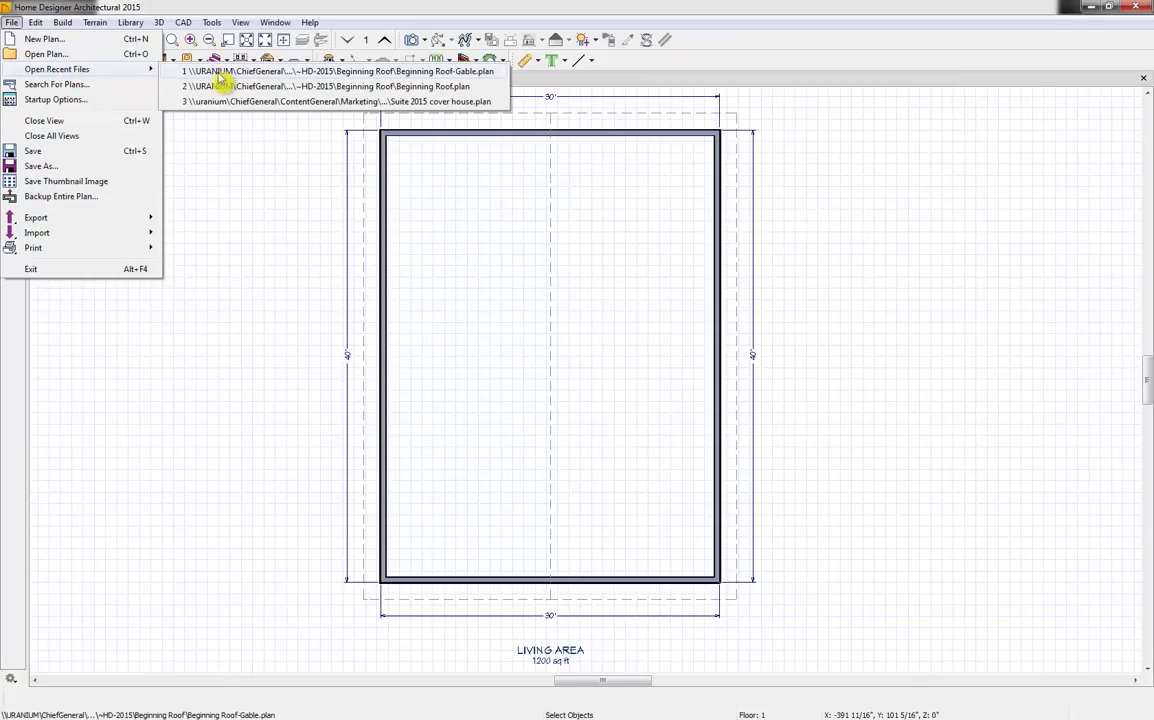
left_click(336, 222)
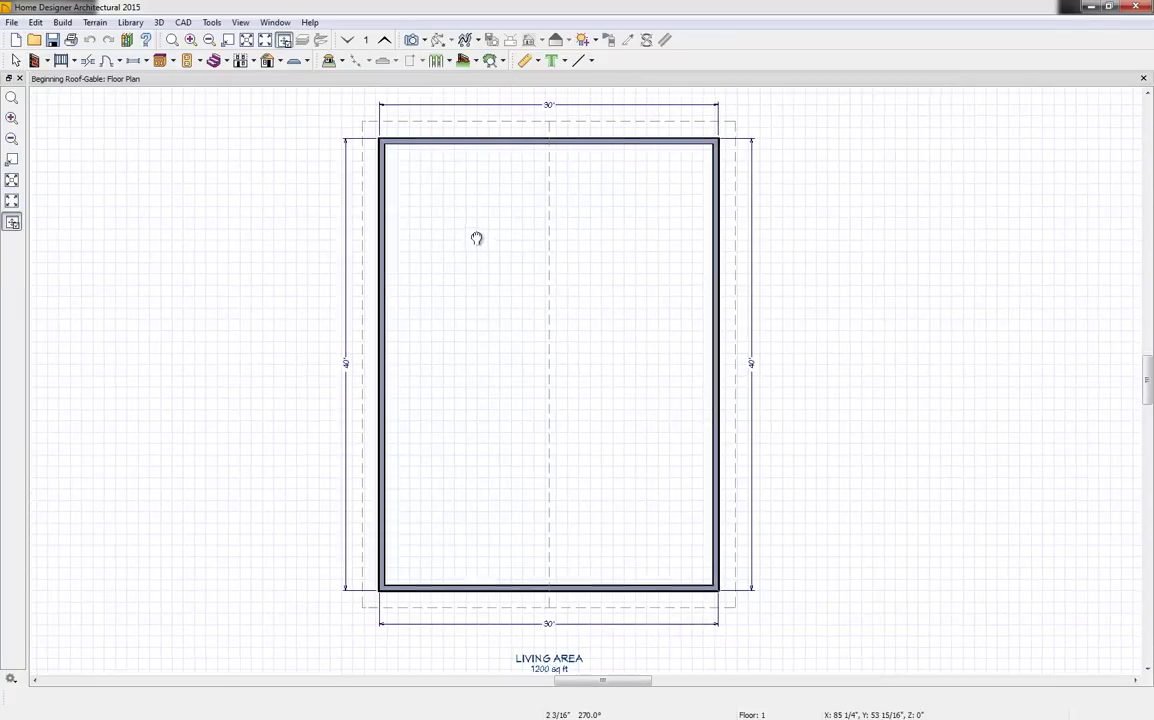
Create a Perspective Full Overview of the gable plan and tile it beside the floor plan
left_click(424, 40)
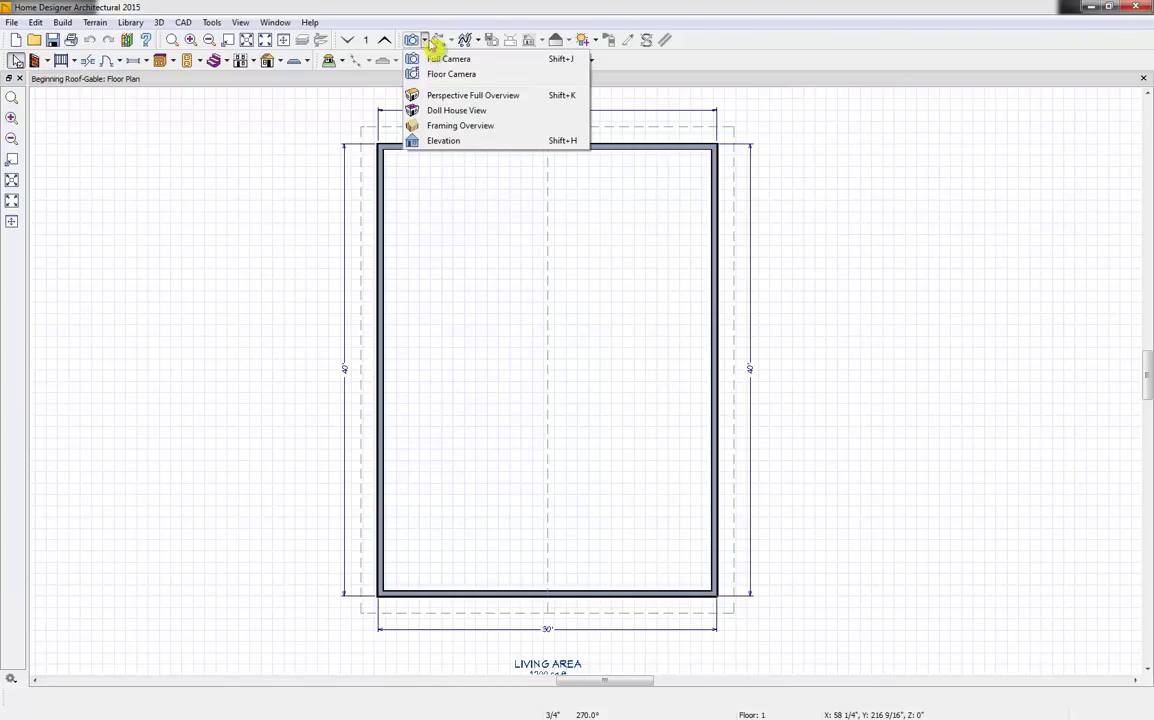
left_click(476, 96)
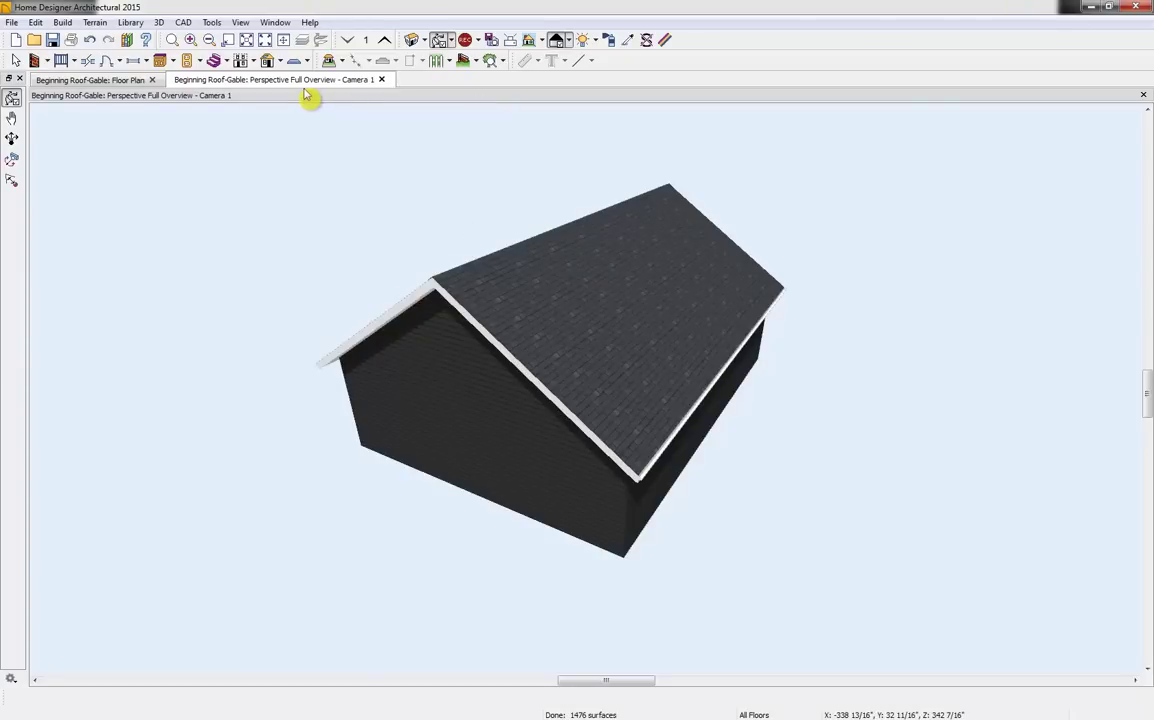
left_click_drag(305, 89, 309, 206)
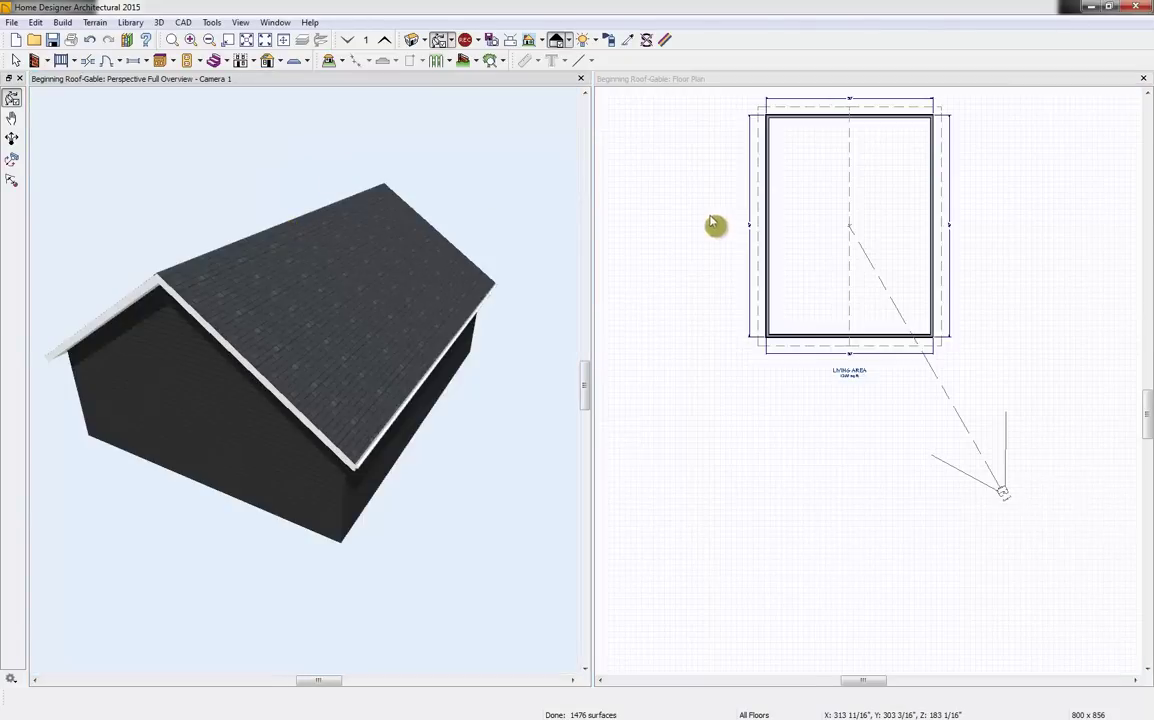
middle_click_drag(698, 247, 686, 338)
scroll(695, 340, "up", 5)
middle_click_drag(842, 297, 775, 370)
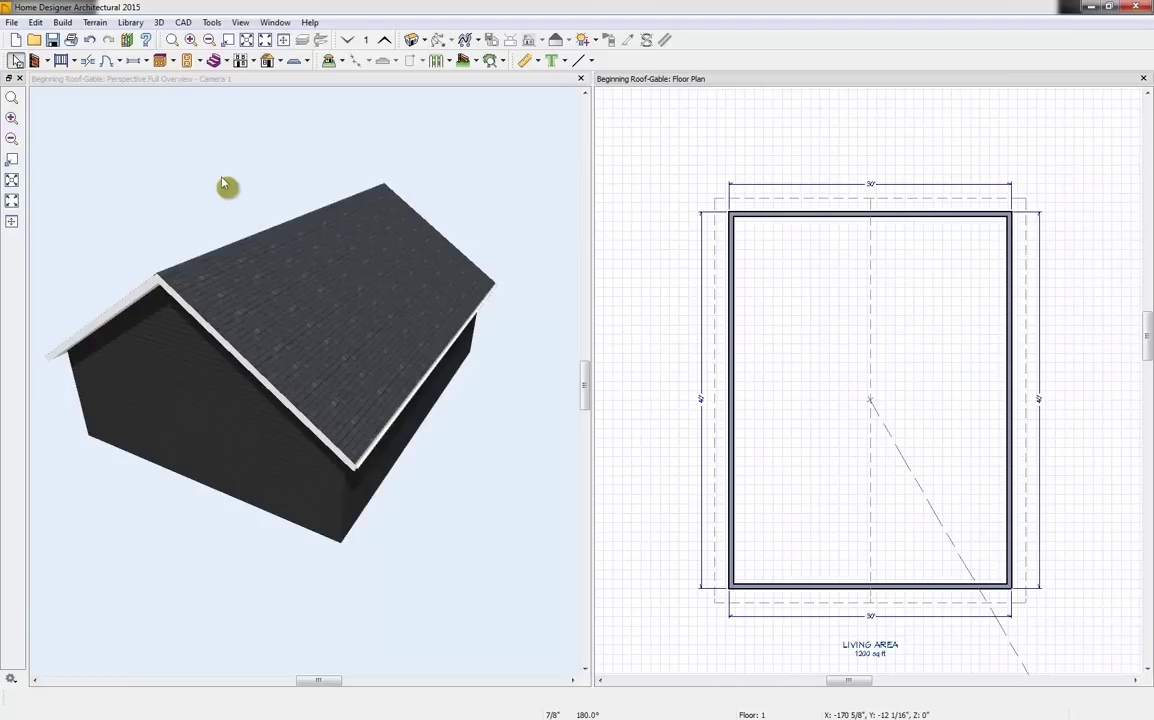
Rebuild the roof with a 22 in 12 pitch and 8" eave and gable overhangs
left_click(280, 61)
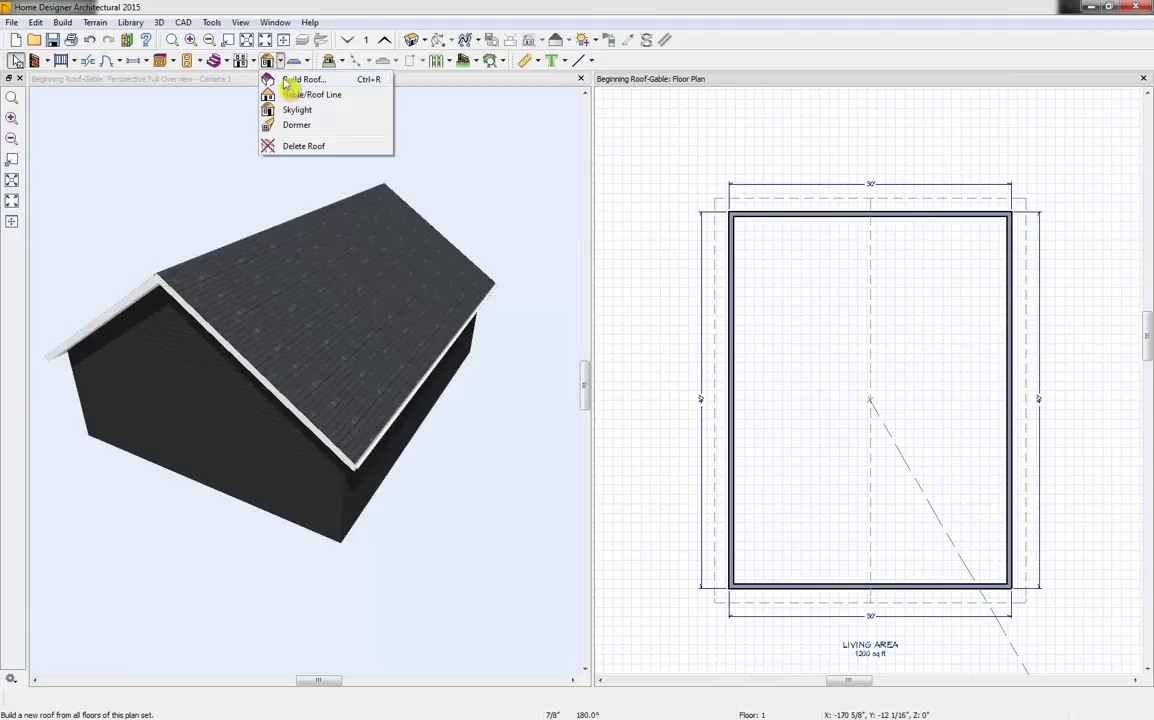
left_click(272, 80)
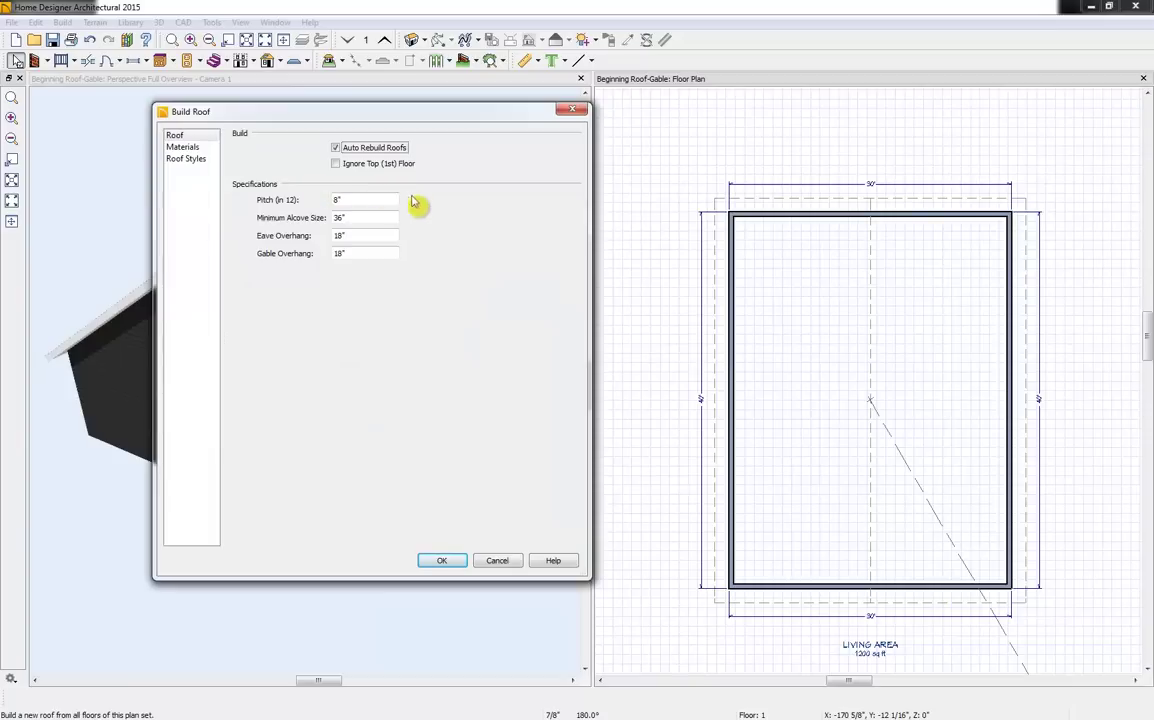
left_click_drag(380, 199, 247, 199)
key("Tab")
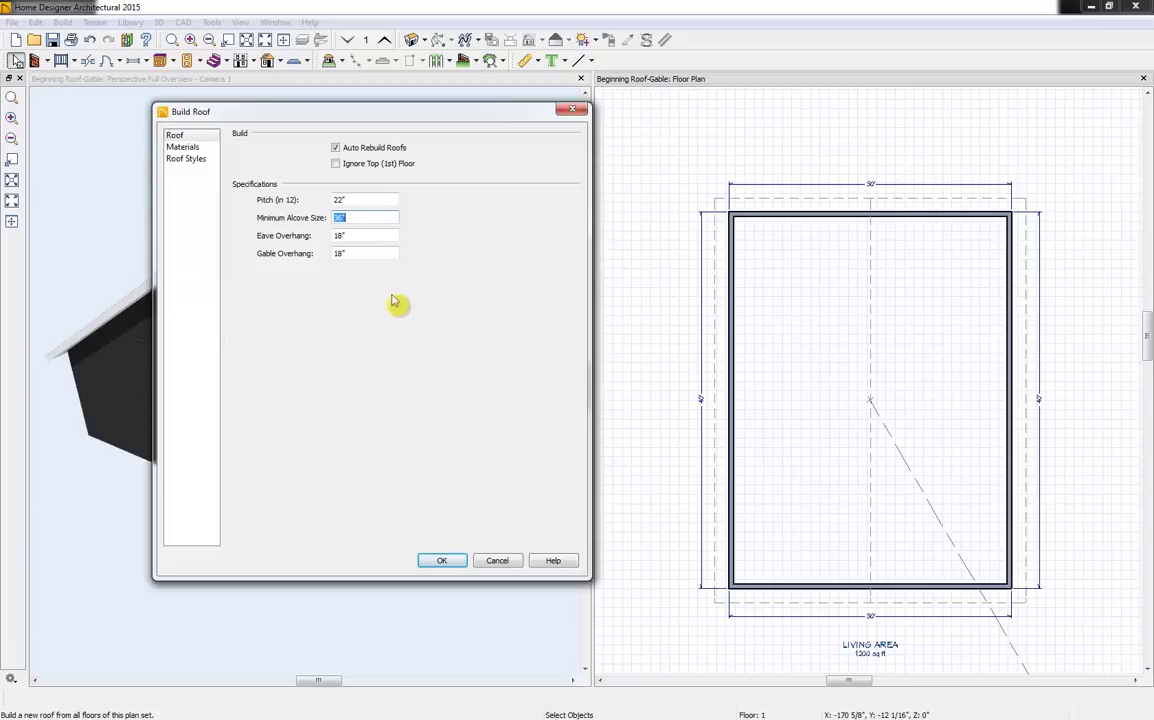
left_click(365, 237)
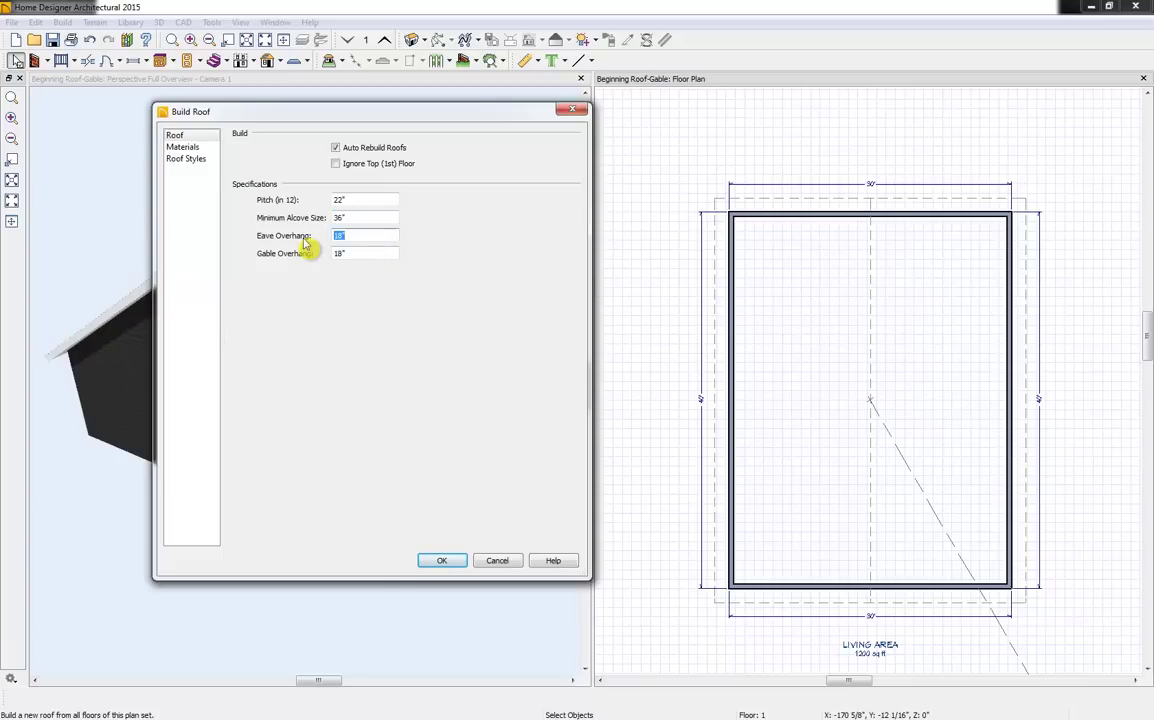
type("8")
left_click(368, 254)
left_click_drag(373, 256, 305, 262)
type("8")
left_click(446, 560)
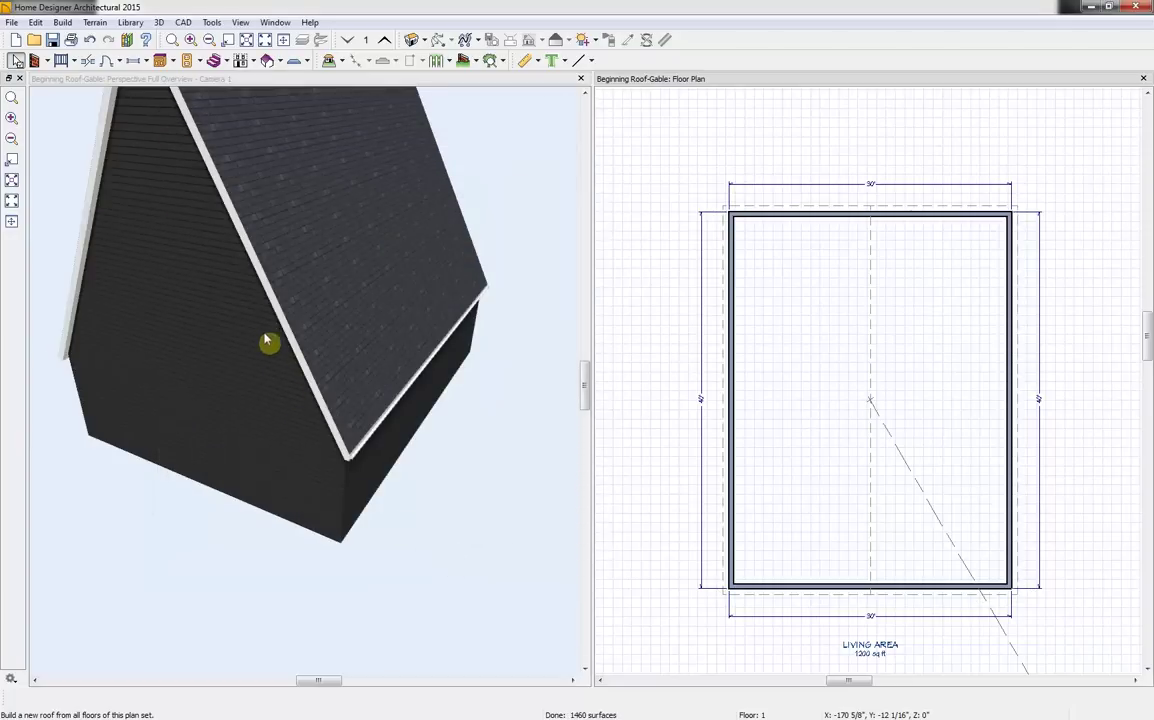
Set the room's finished ceiling height to 0" so the roof comes down to floor level
left_click_drag(276, 288, 298, 517)
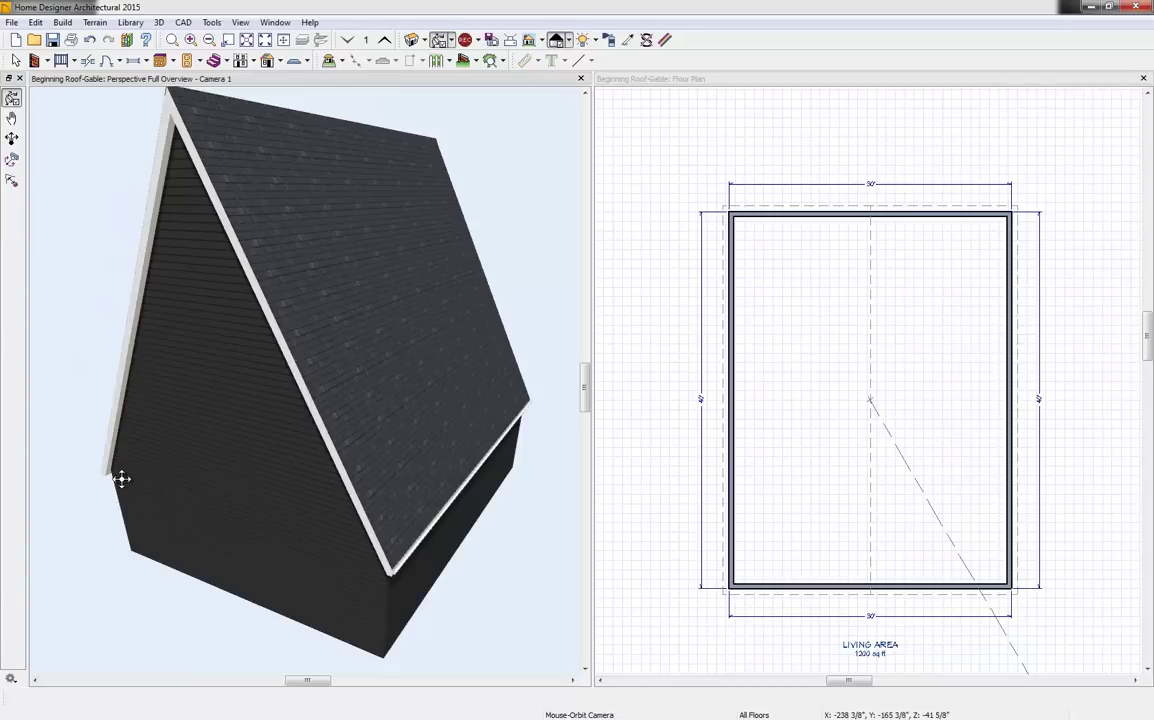
left_click(814, 358)
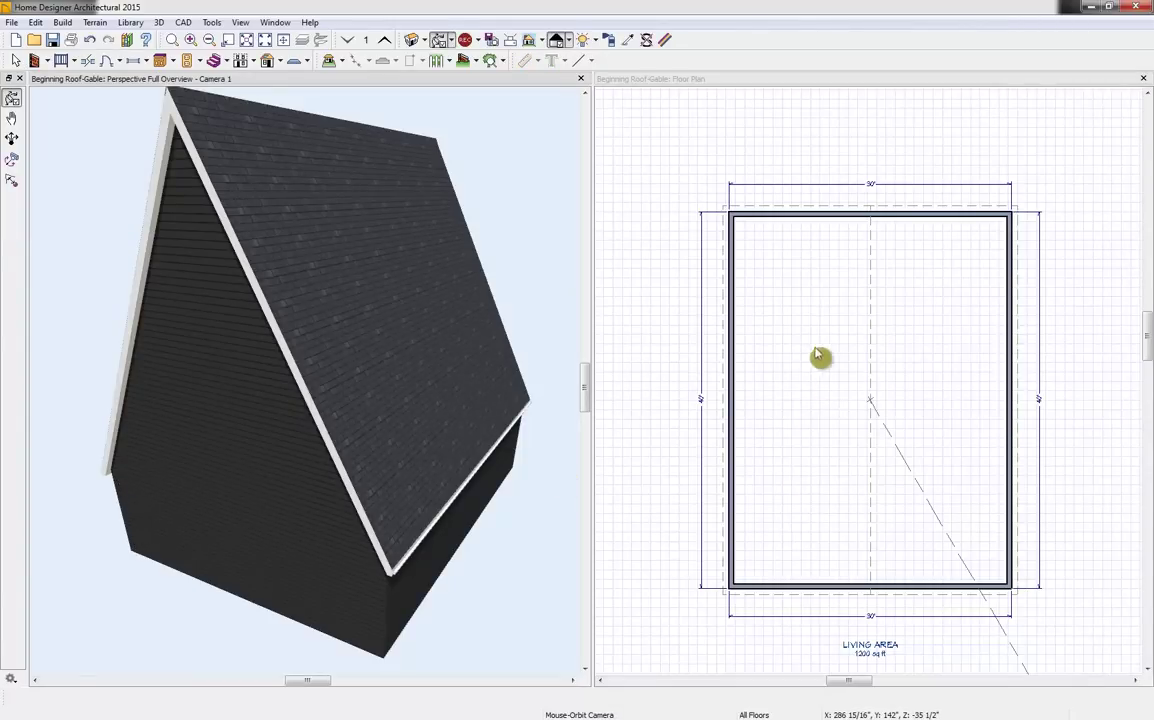
left_click(50, 697)
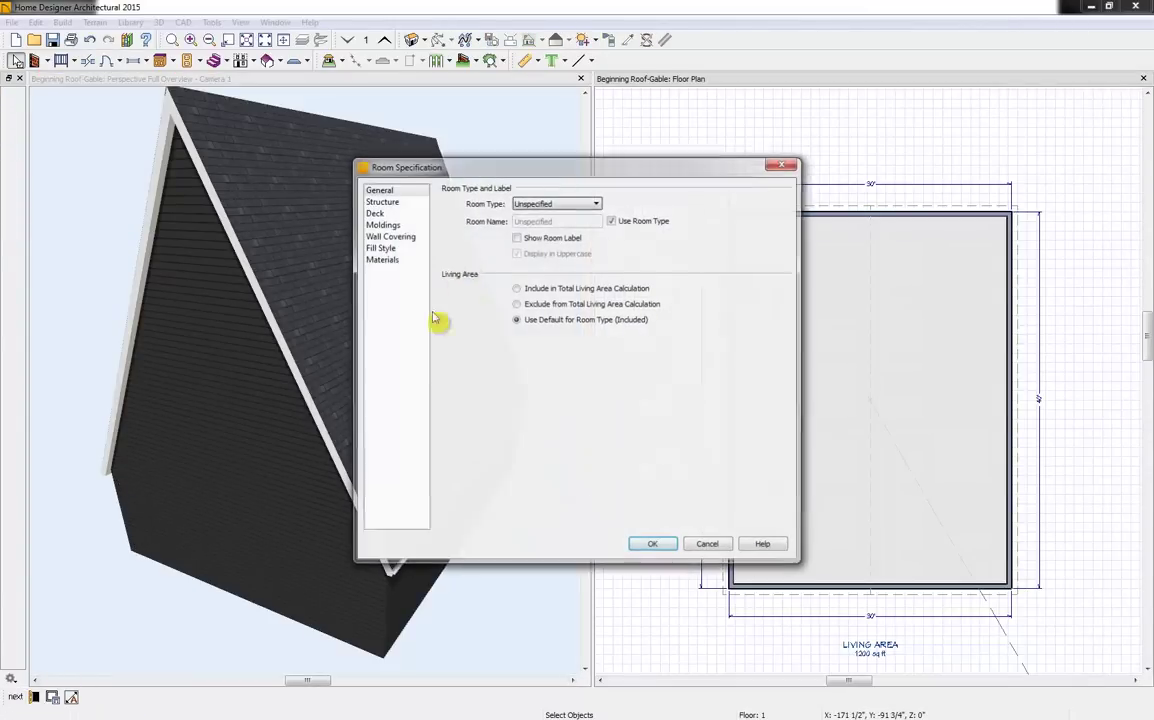
left_click(379, 200)
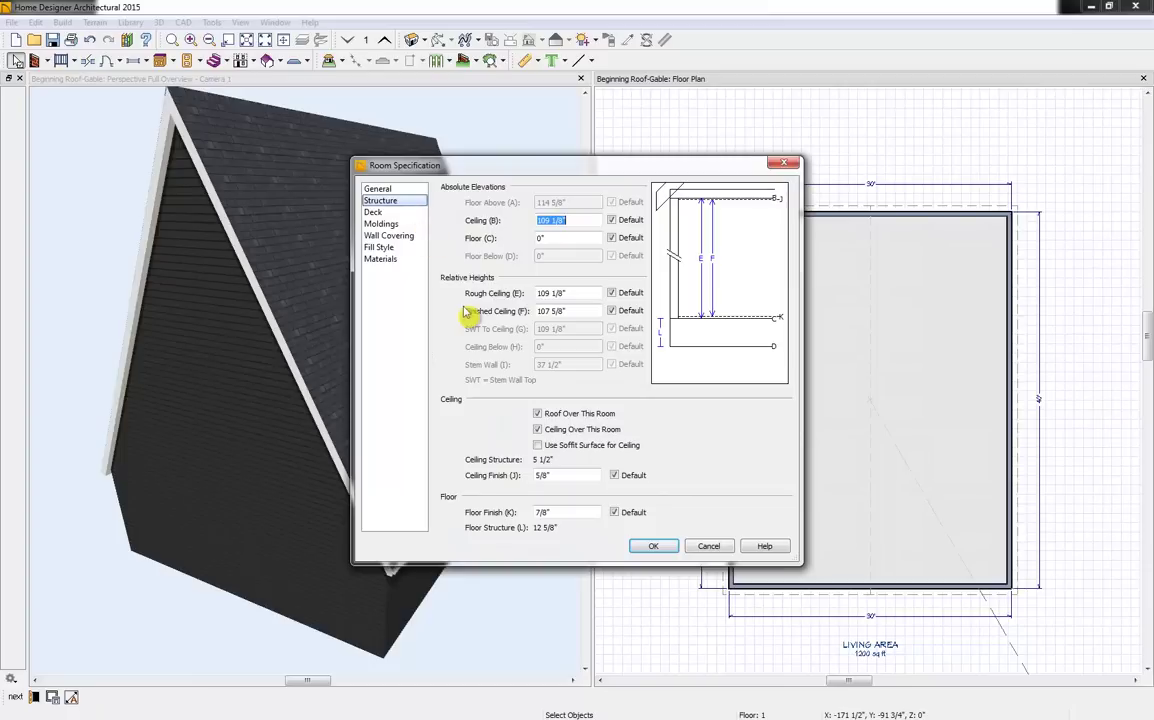
left_click(550, 311)
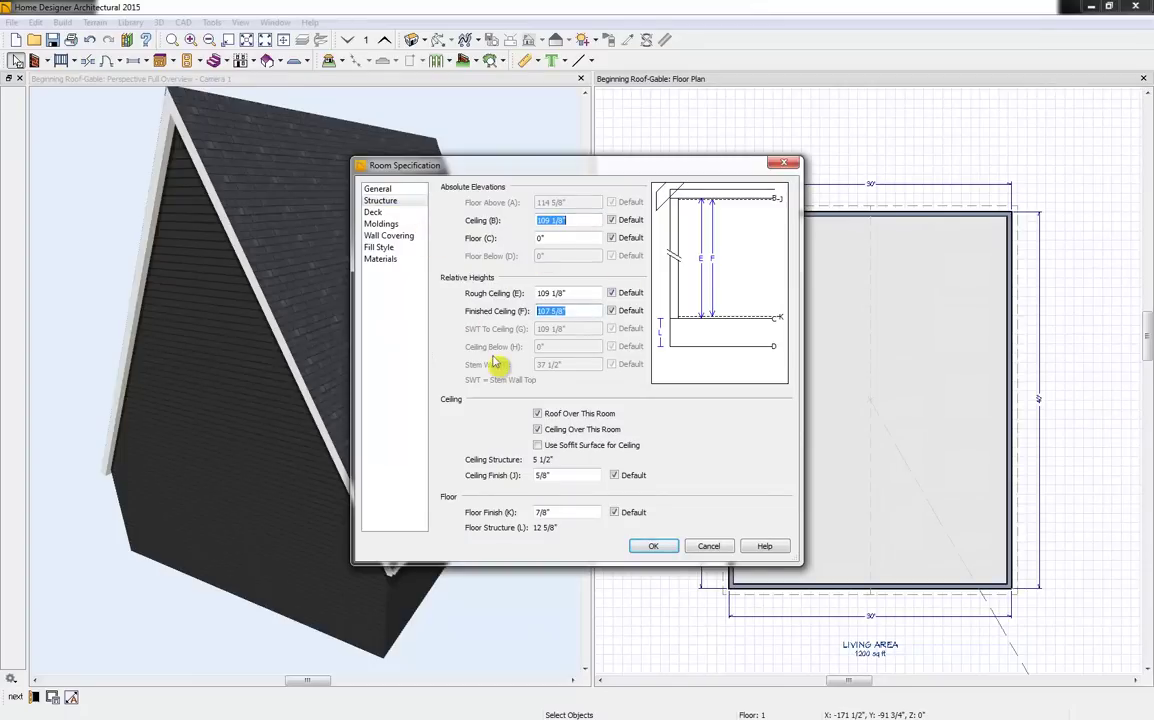
type("0")
left_click(588, 296)
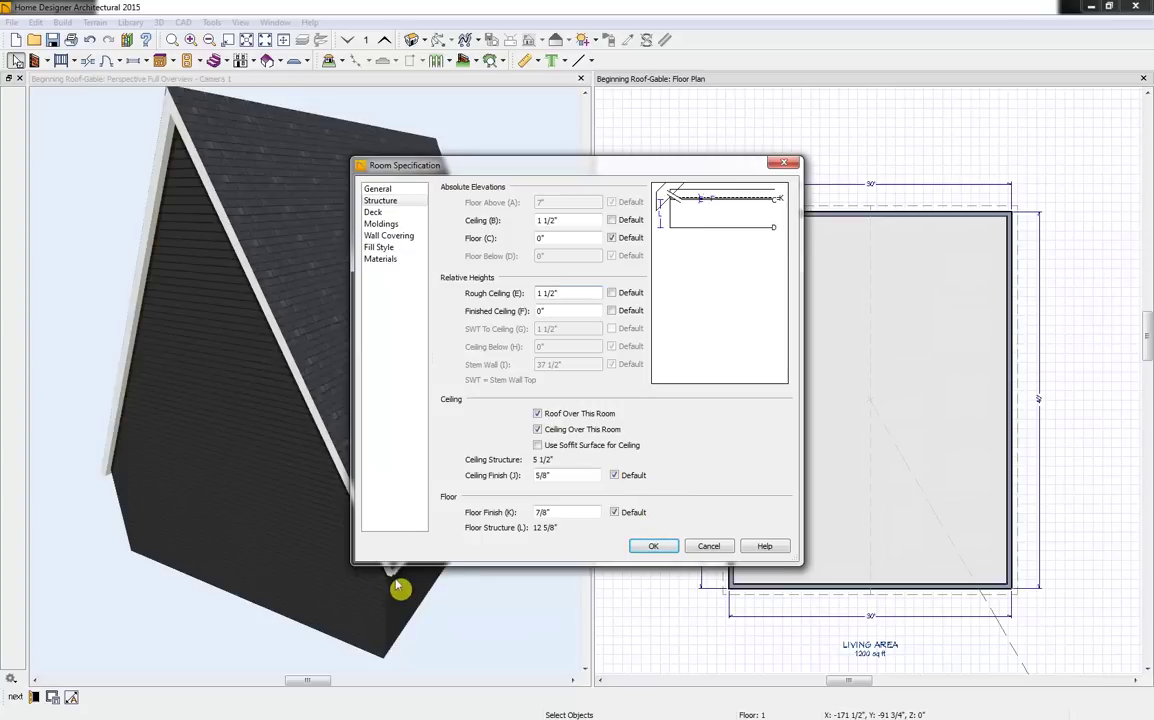
left_click(655, 547)
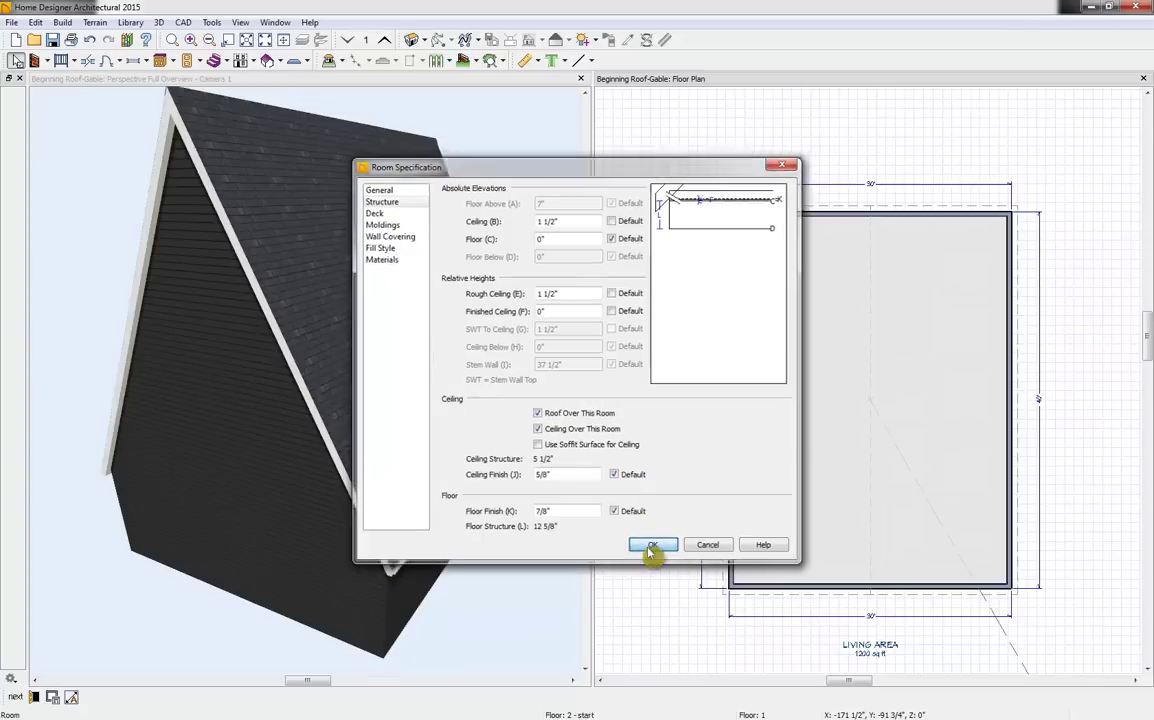
Place a Full Camera near the room's front wall facing the opposite gable end and tile its view above the exterior overview
left_click(235, 458)
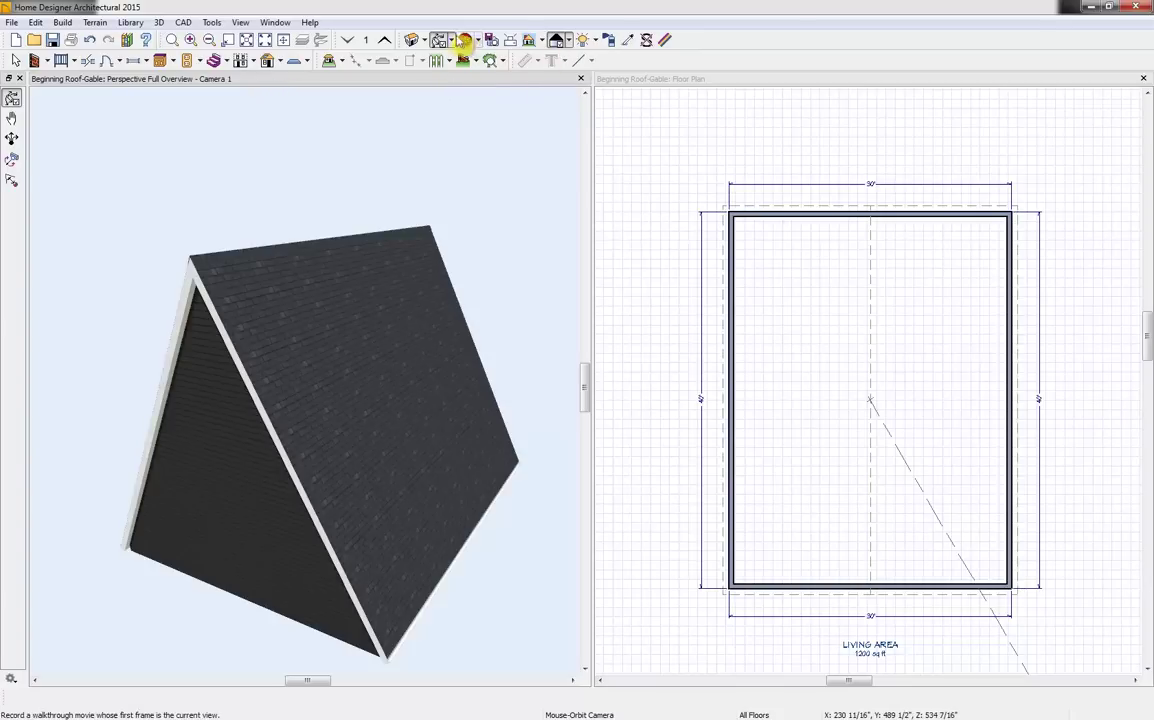
left_click(632, 92)
left_click(427, 41)
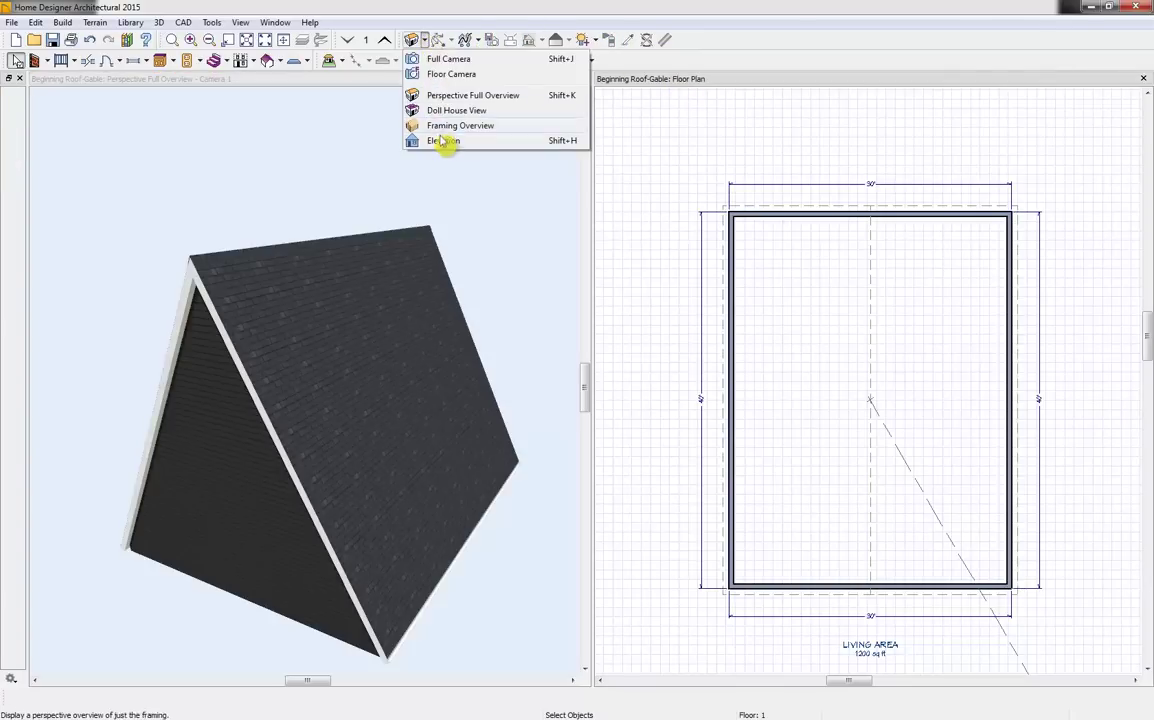
left_click(445, 55)
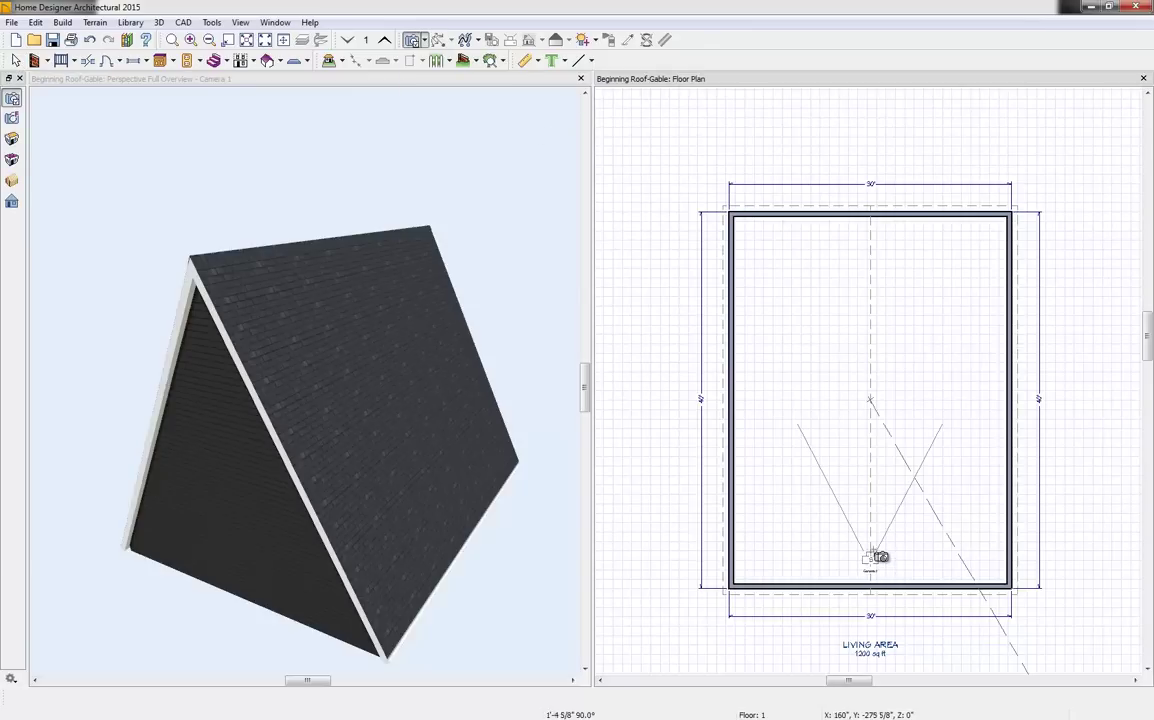
left_click(877, 550)
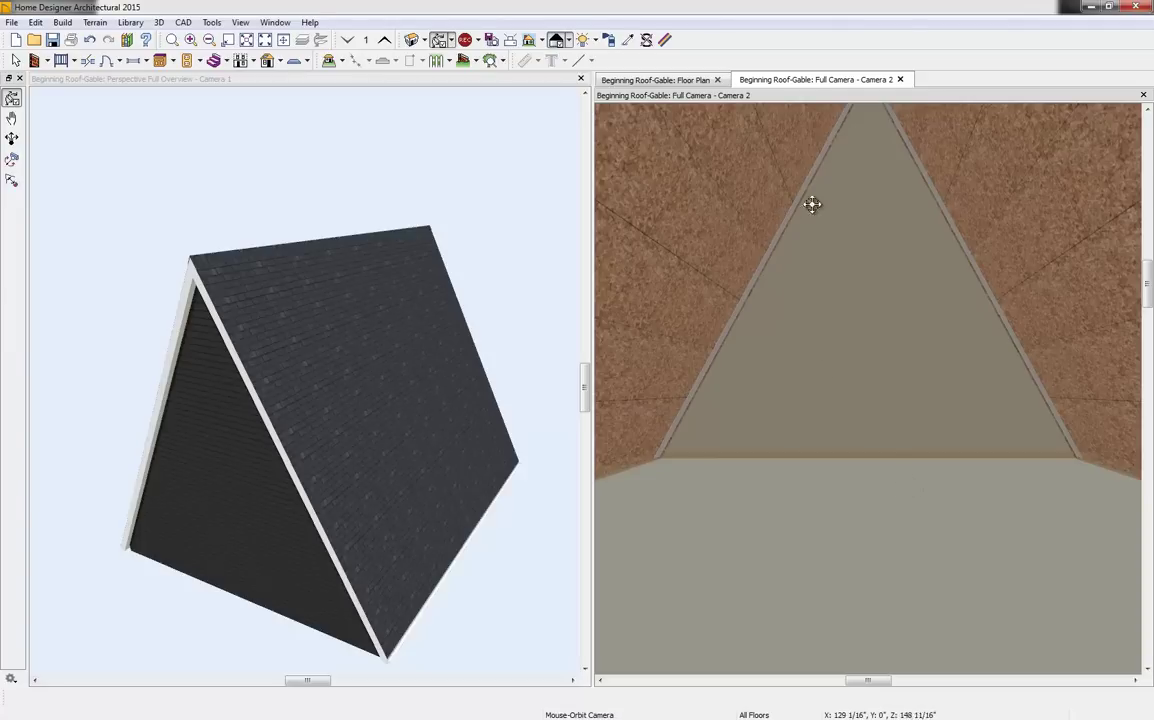
left_click_drag(843, 90, 307, 104)
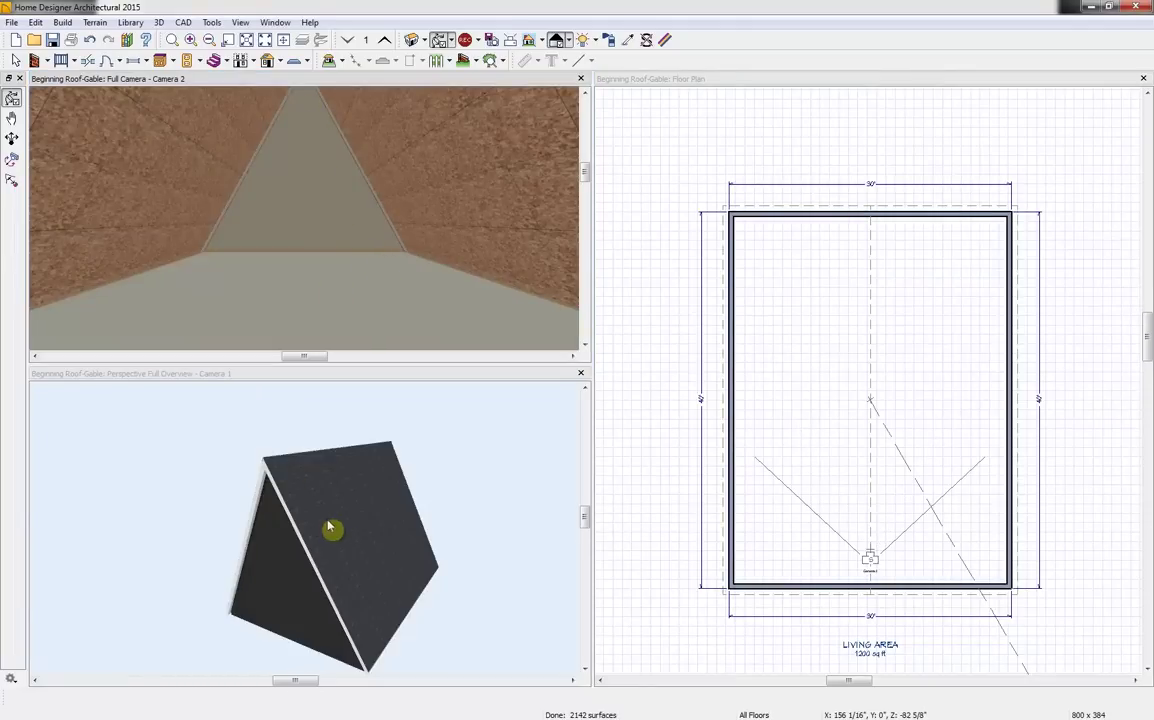
Turn off Auto Rebuild Roofs in the roof settings
left_click_drag(335, 530, 340, 489)
scroll(340, 489, "up", 5)
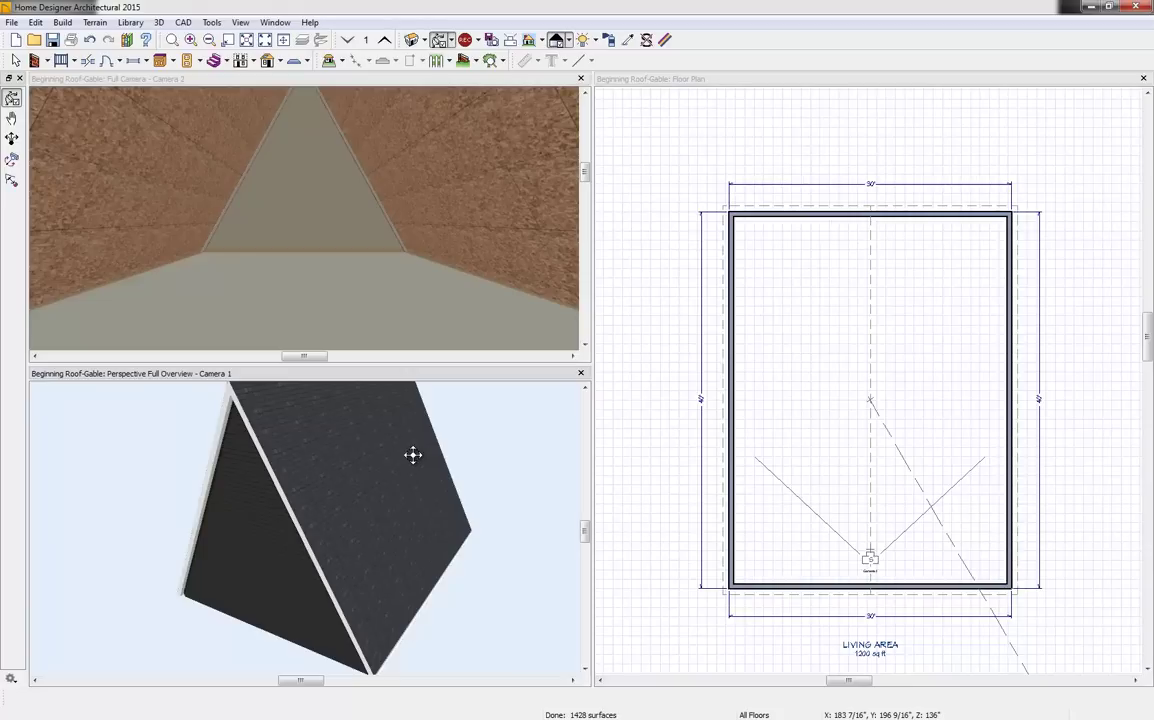
left_click(280, 60)
left_click(290, 80)
left_click(336, 147)
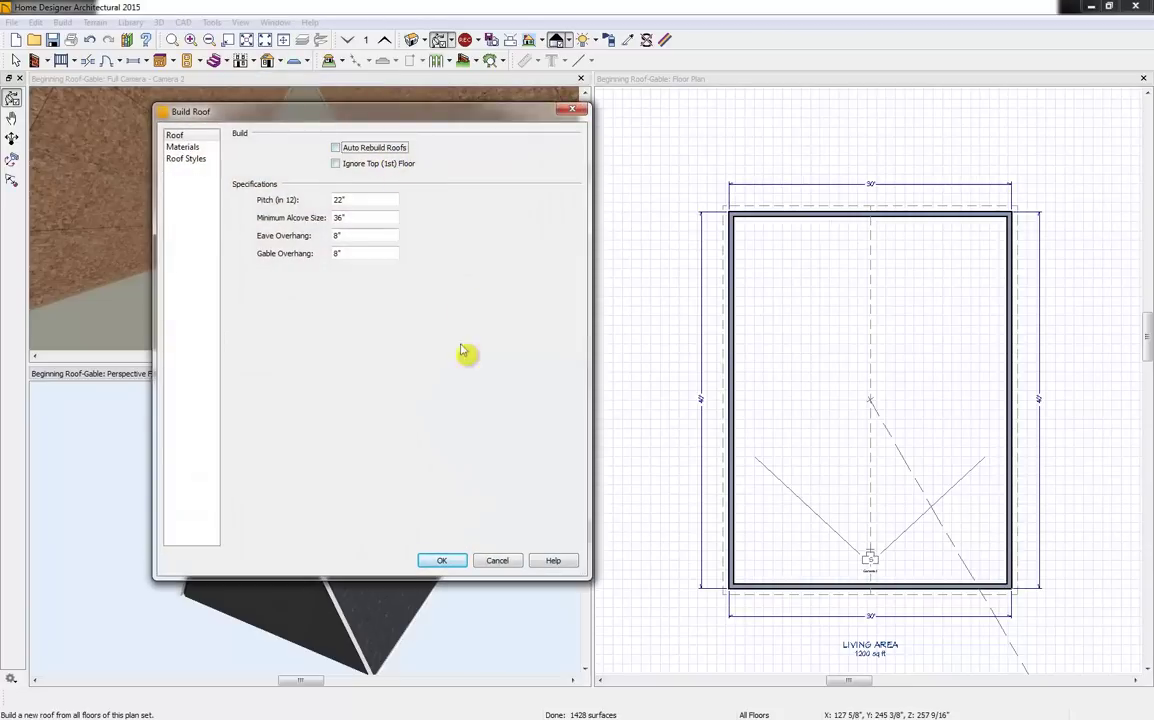
left_click(441, 561)
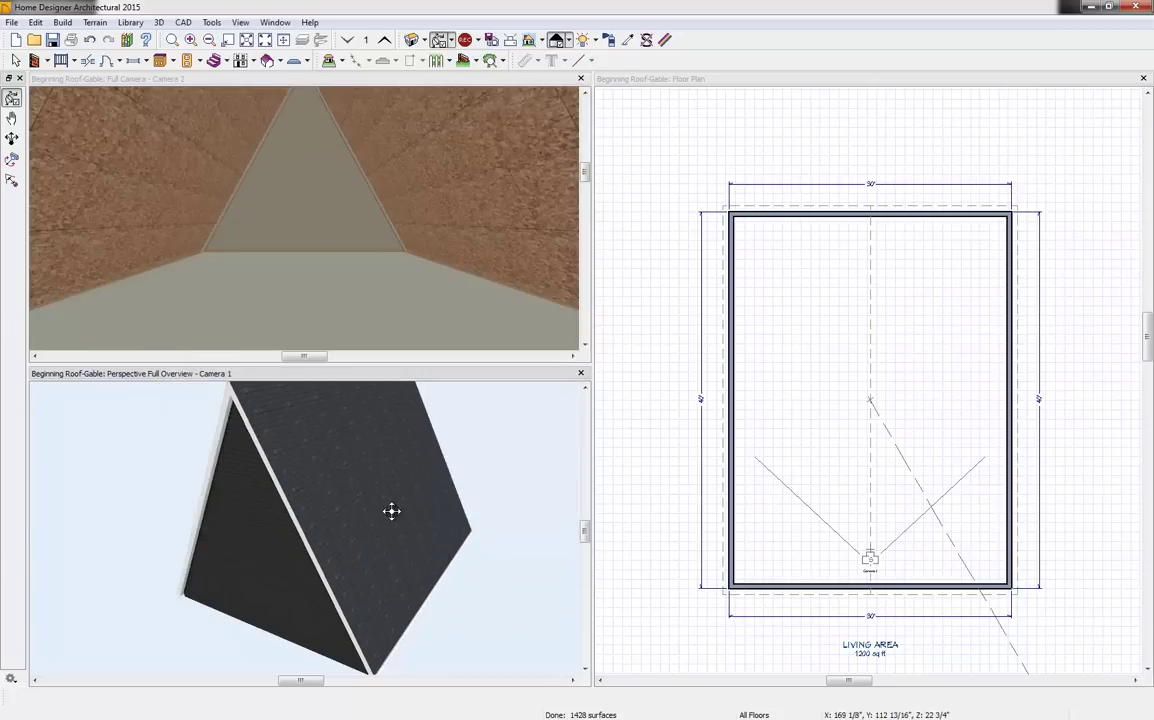
Restore the room's finished ceiling height to its default of 107 5/8"
left_click(803, 362)
left_click(818, 371)
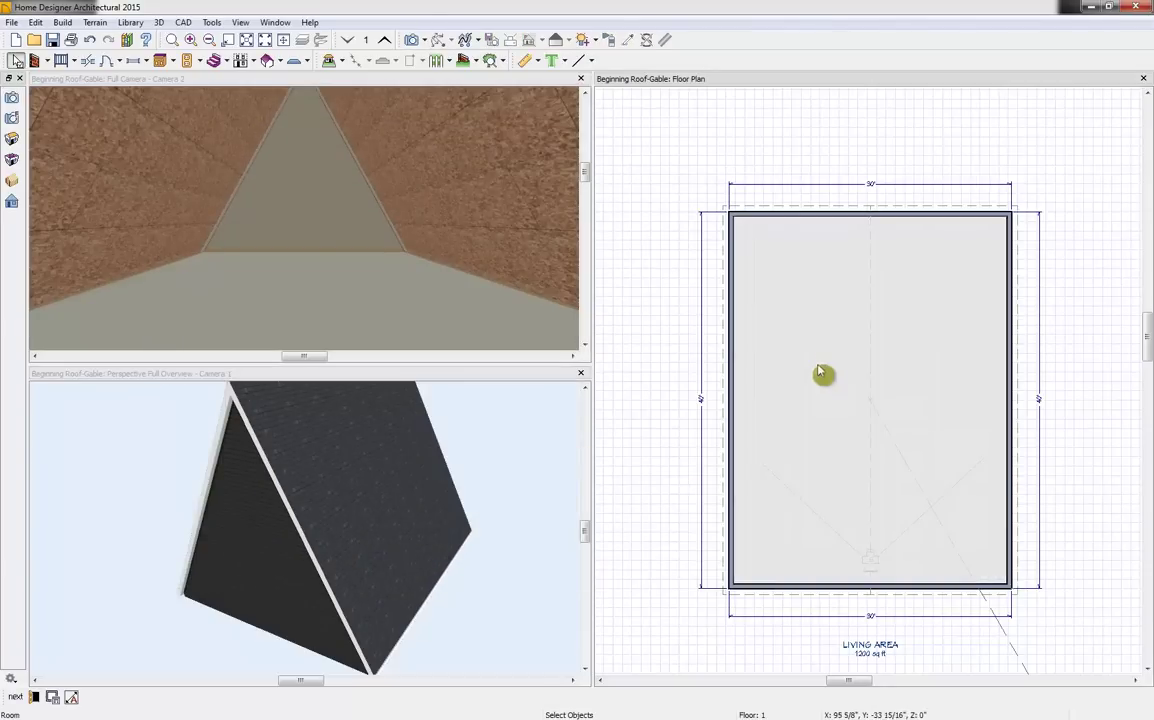
left_click(52, 697)
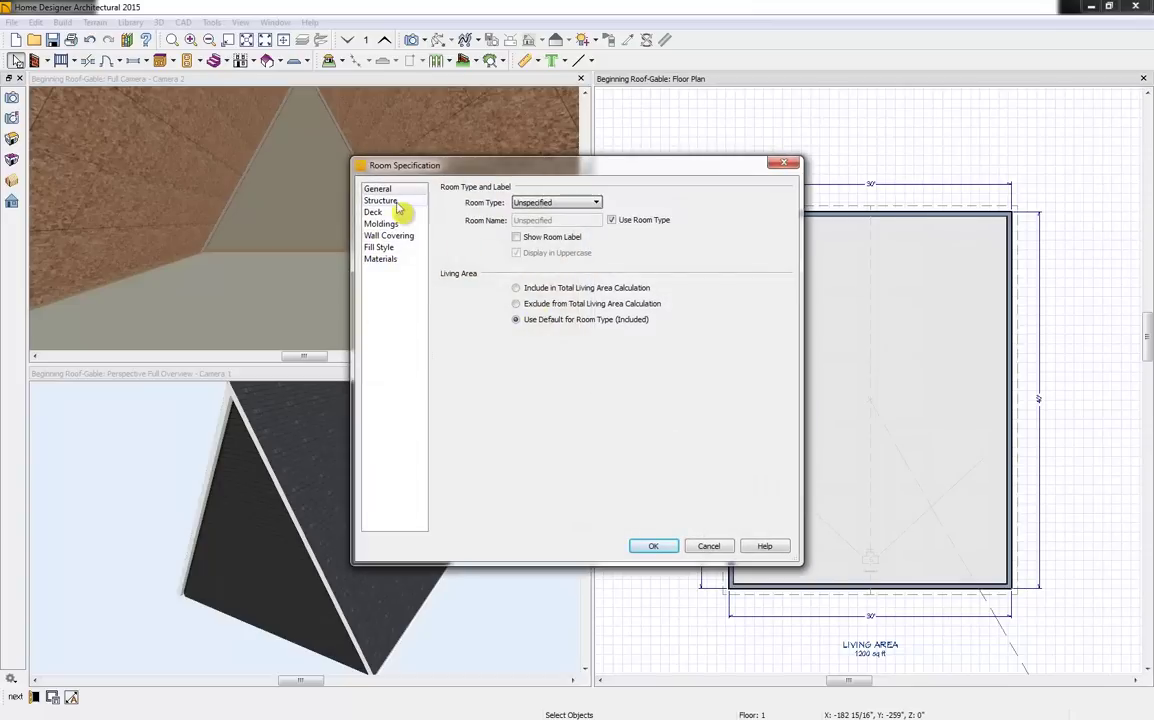
left_click(388, 201)
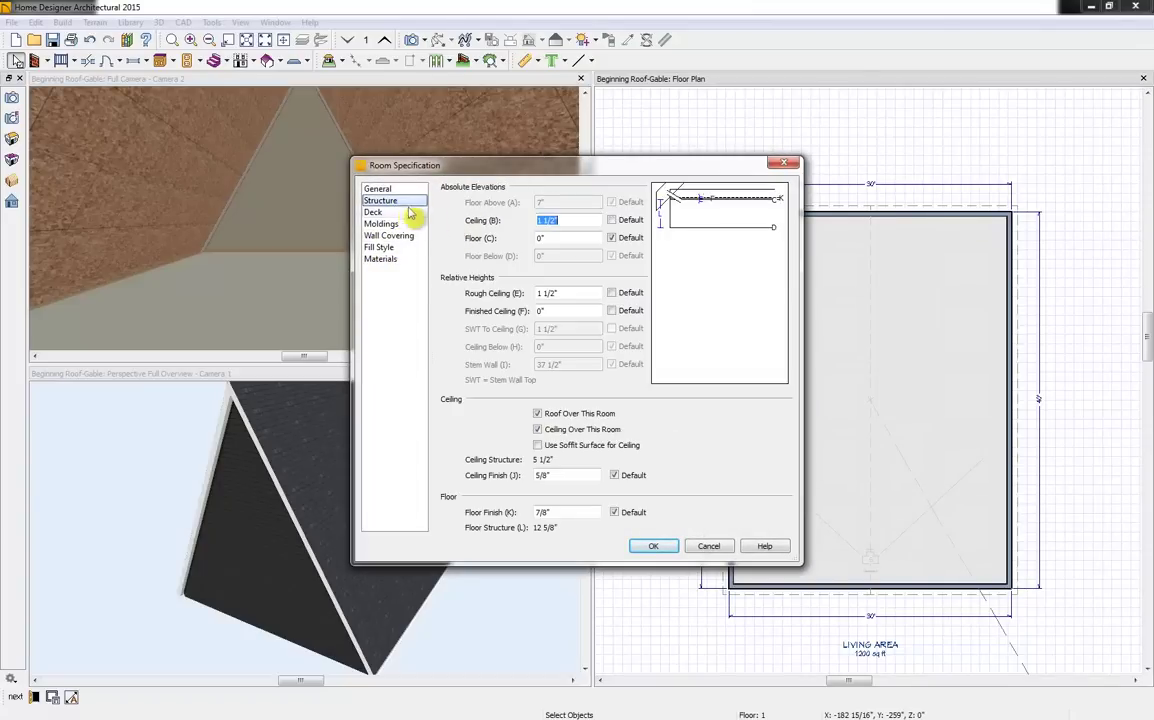
left_click(622, 313)
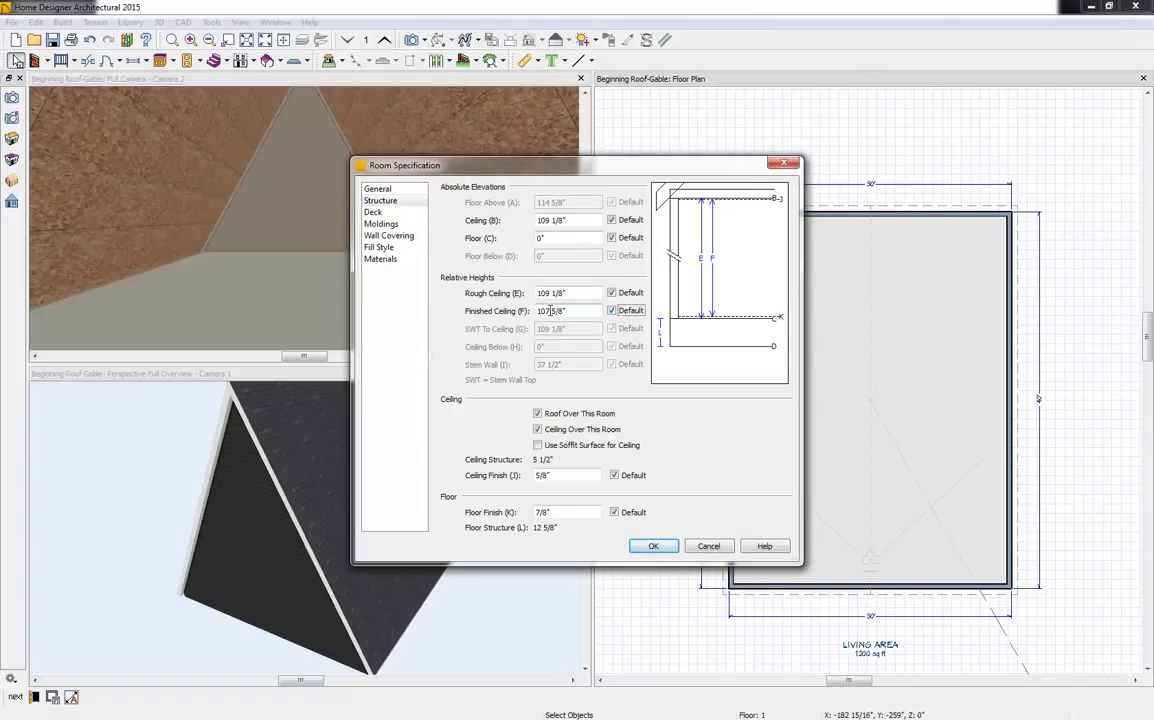
left_click(648, 548)
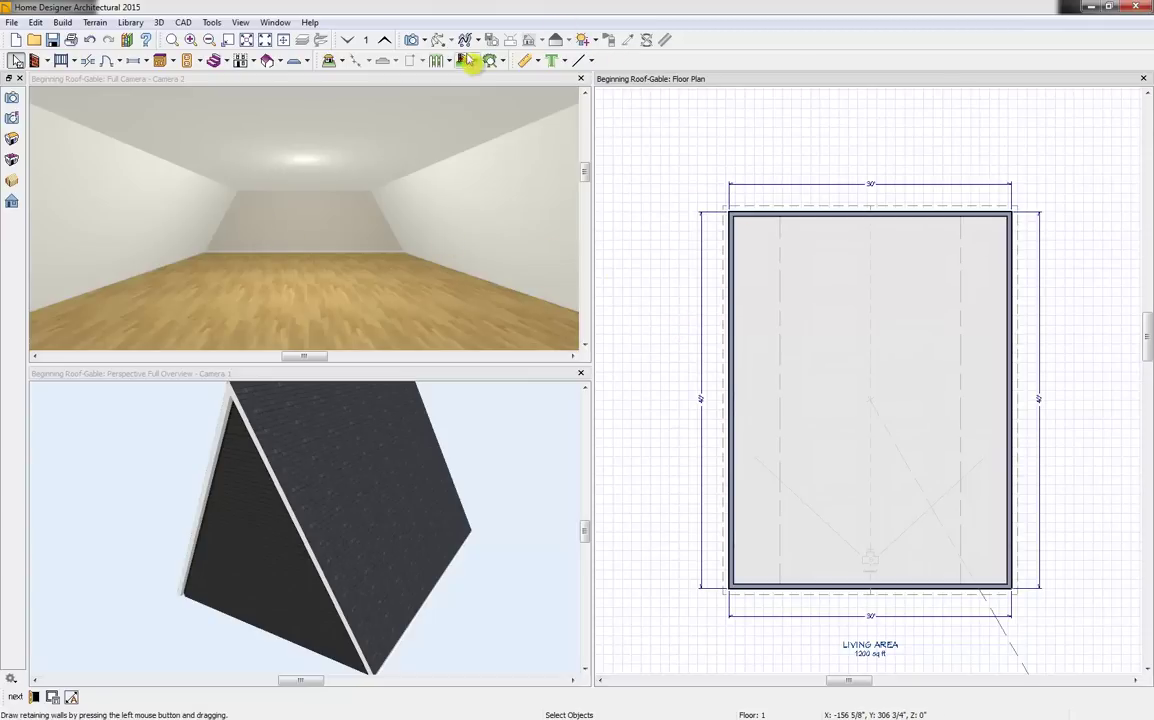
Examine the attic level in the interior camera view, return it to floor 1 and reactivate the floor plan
left_click(404, 84)
left_click(385, 41)
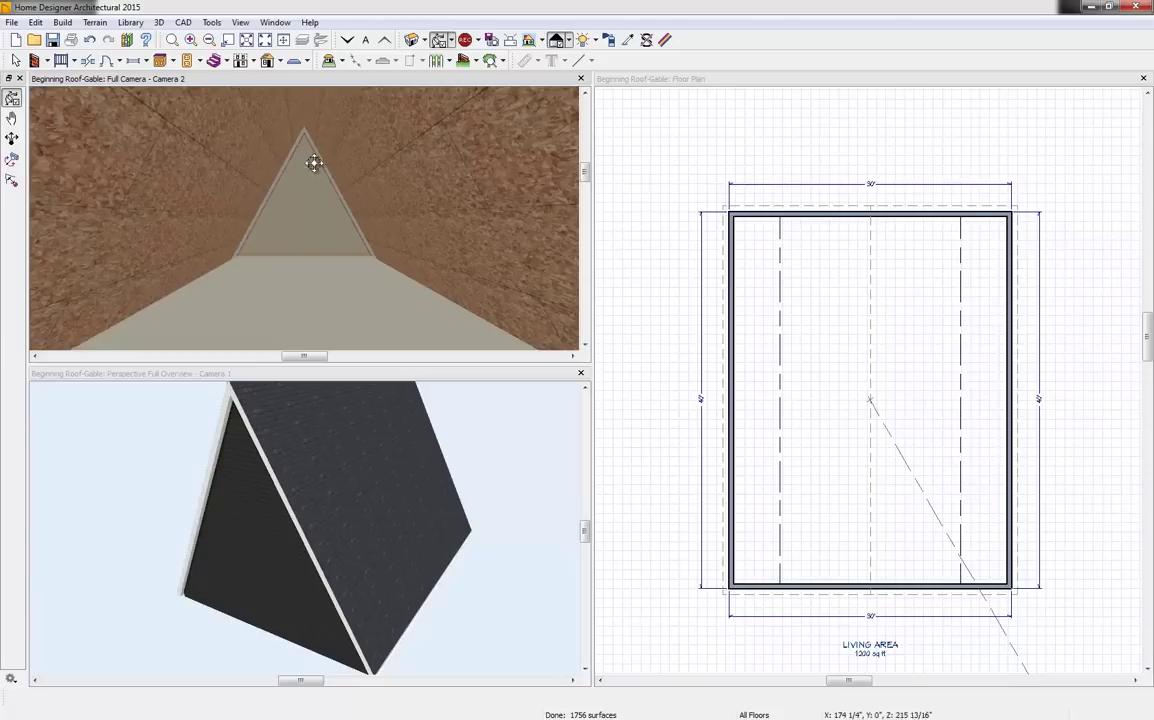
left_click(347, 40)
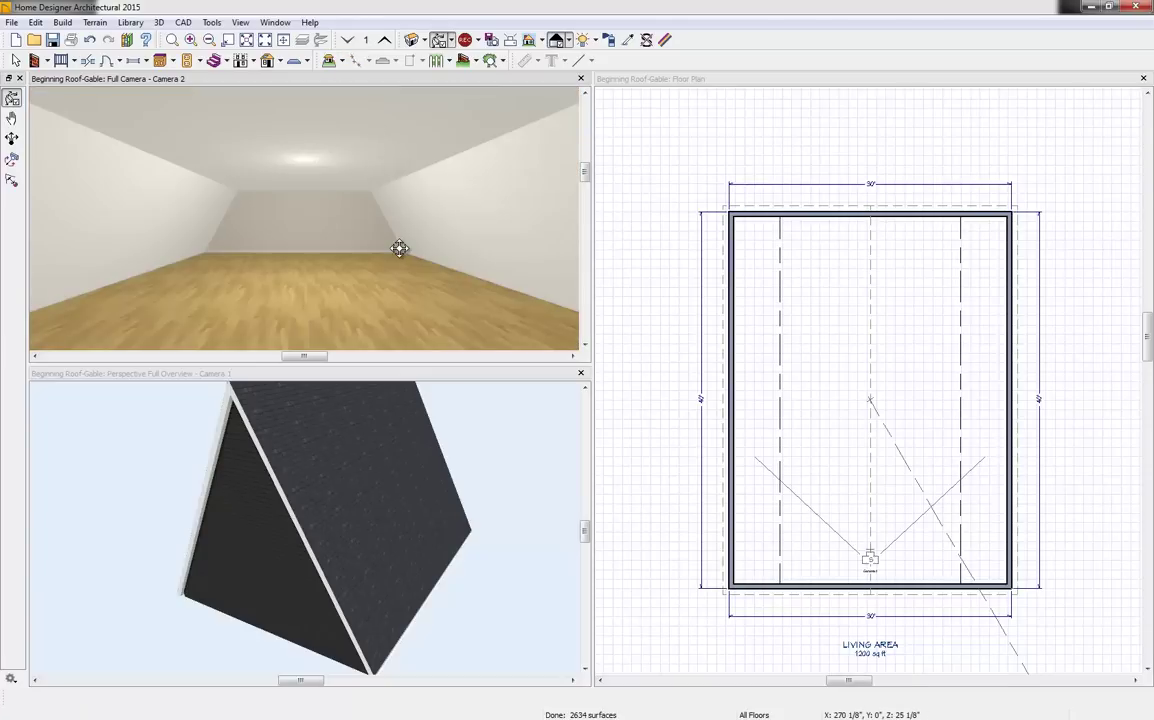
left_click(713, 93)
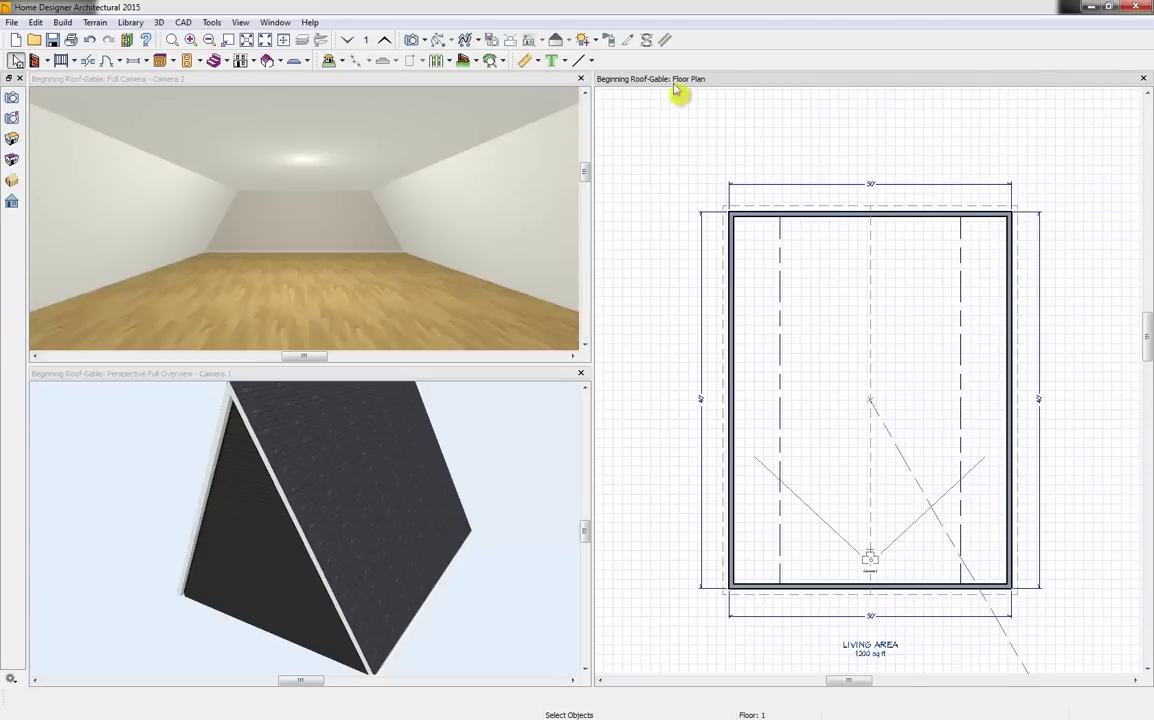
Add a blank plan for the 2nd floor and accept the default floor settings
left_click(240, 60)
left_click(250, 81)
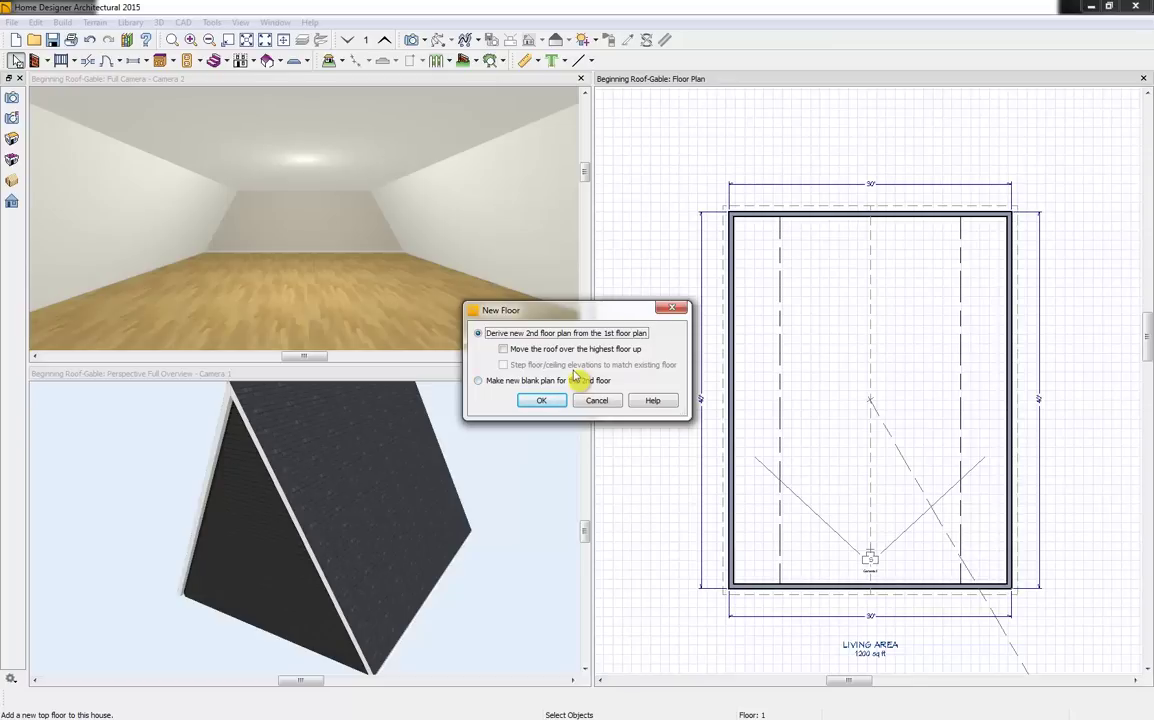
left_click(486, 383)
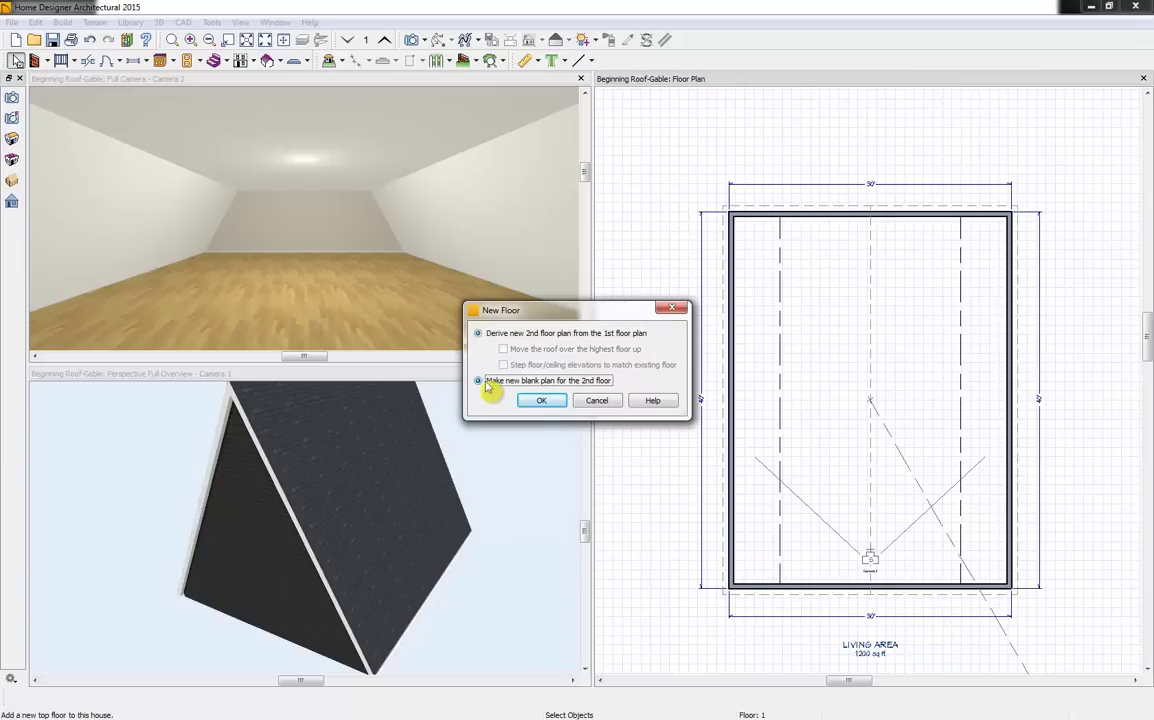
left_click(543, 403)
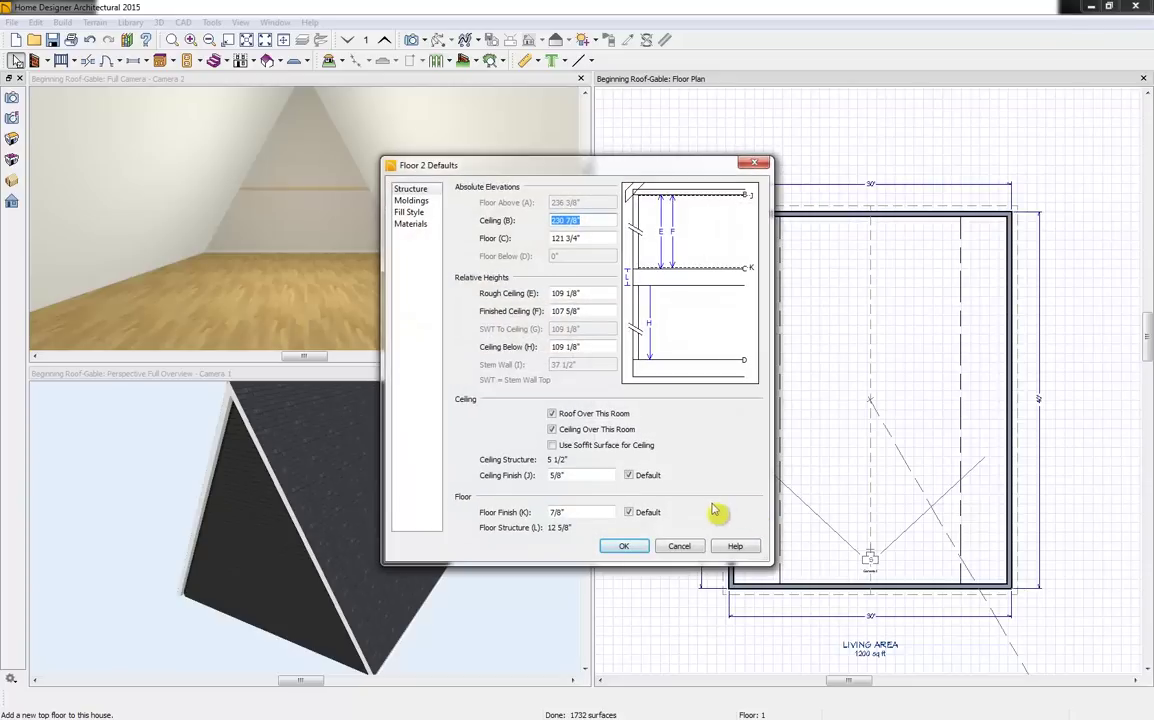
left_click(624, 546)
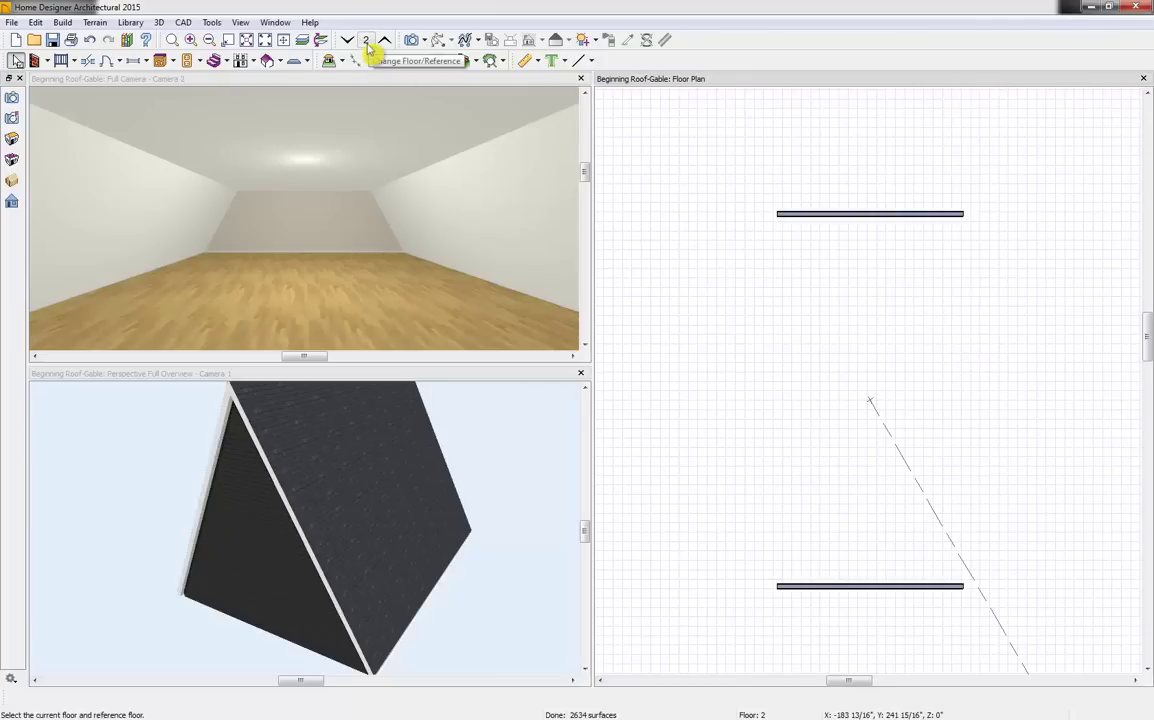
Show the floor below as reference and draw straight exterior walls along both long sides to enclose the second floor
left_click(304, 42)
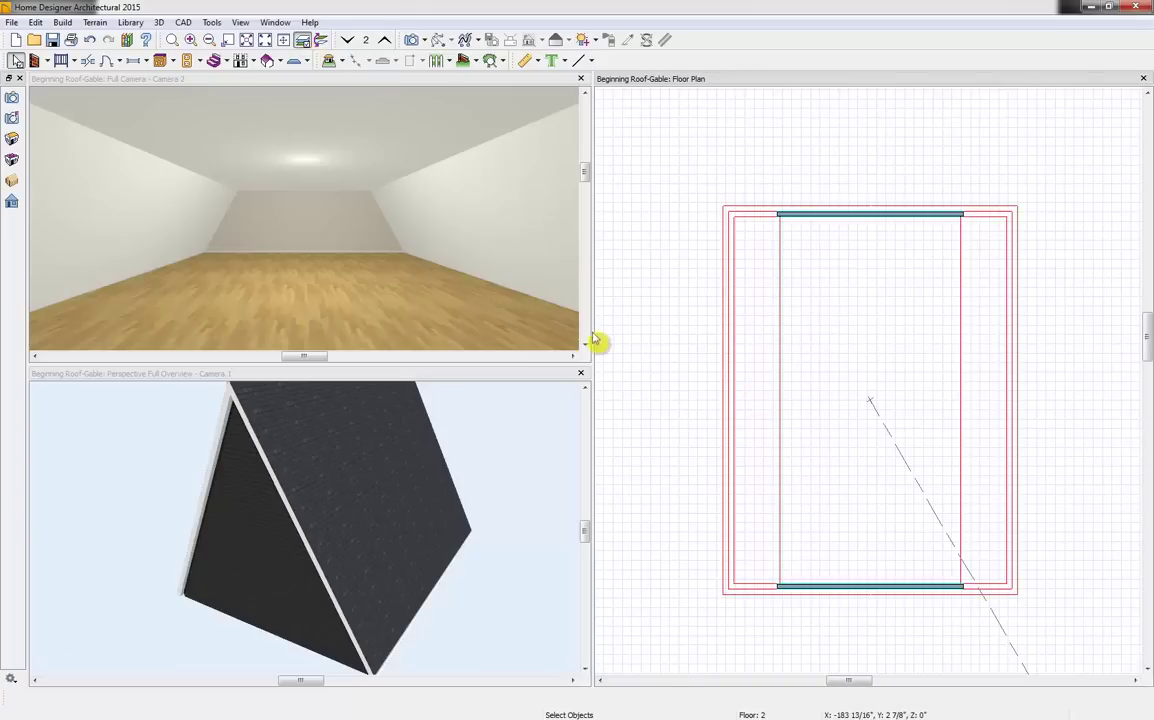
left_click(38, 61)
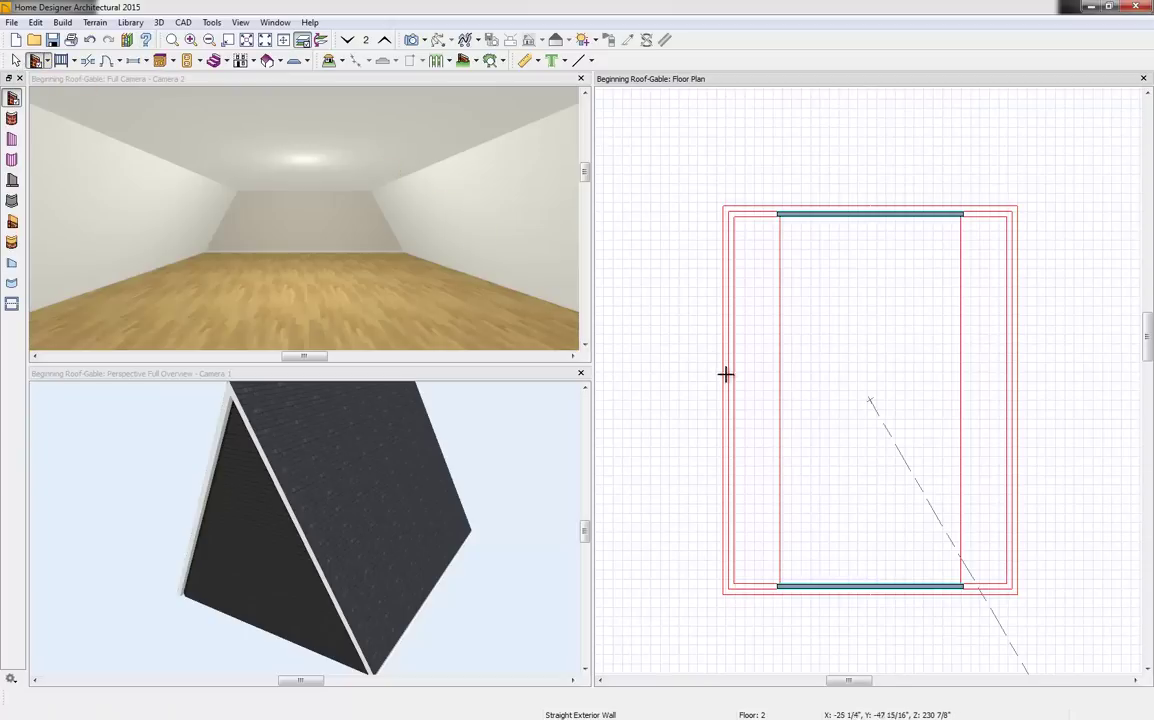
left_click_drag(780, 586, 769, 208)
mouse_move(775, 215)
left_mouse_down()
mouse_move(961, 213)
mouse_move(966, 586)
mouse_move(786, 591)
left_mouse_up()
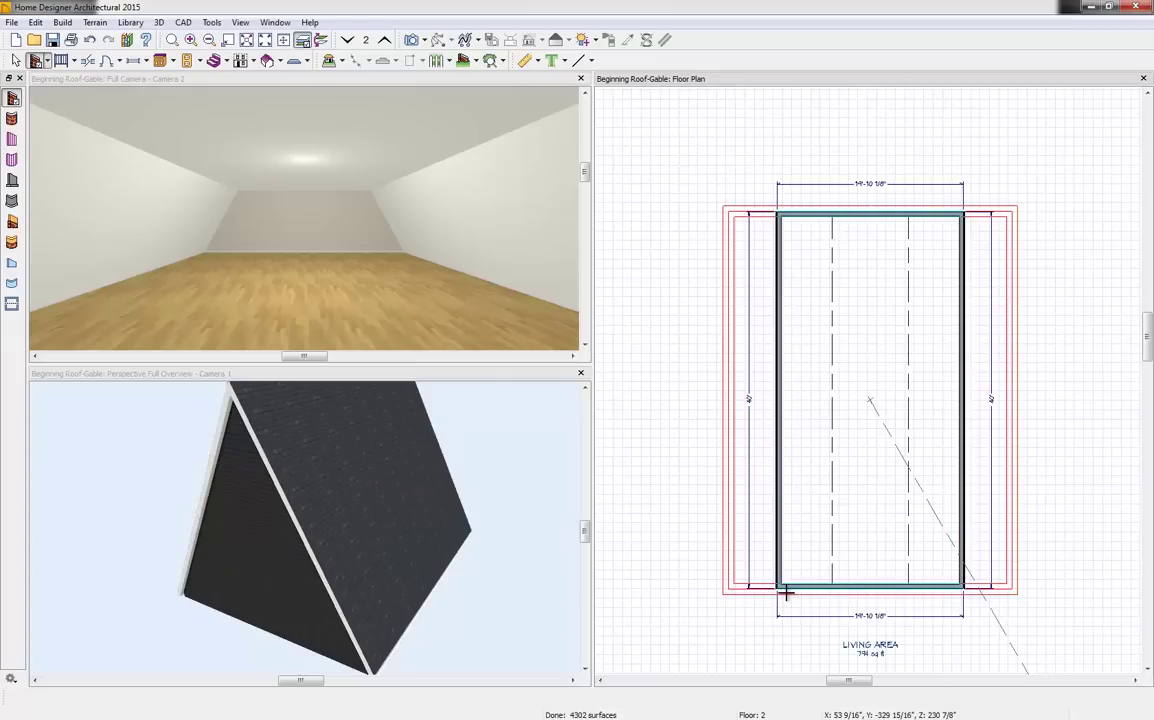
left_click(881, 479)
left_click(783, 556)
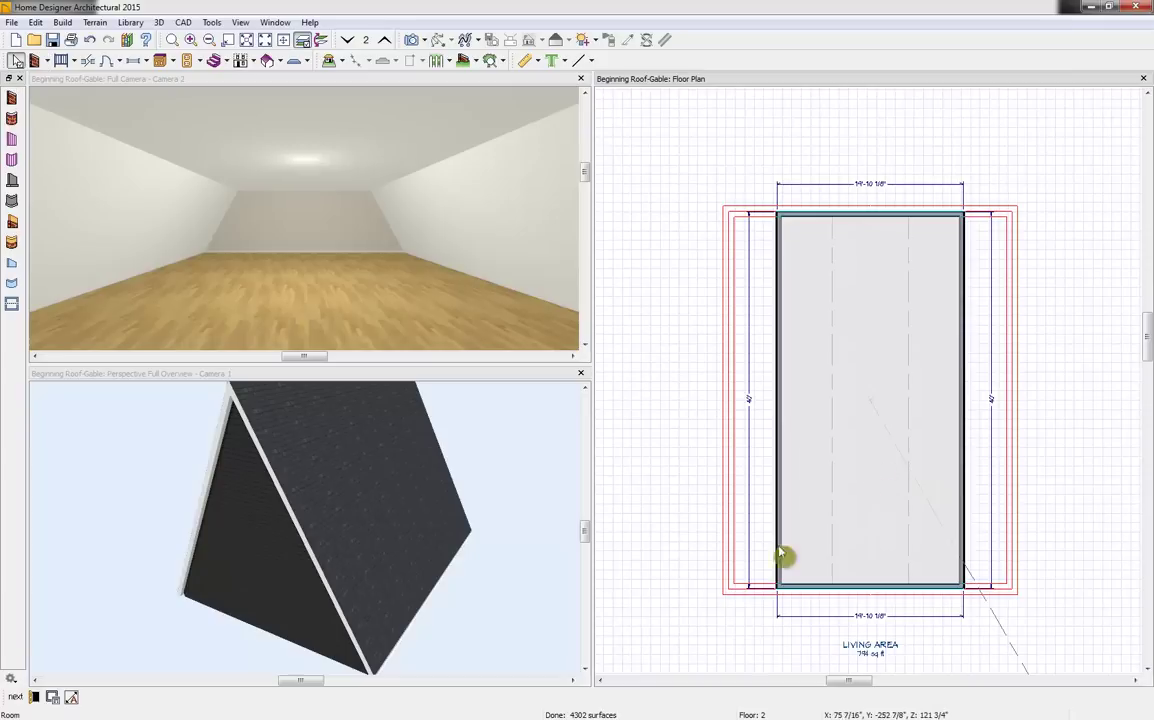
left_click(52, 697)
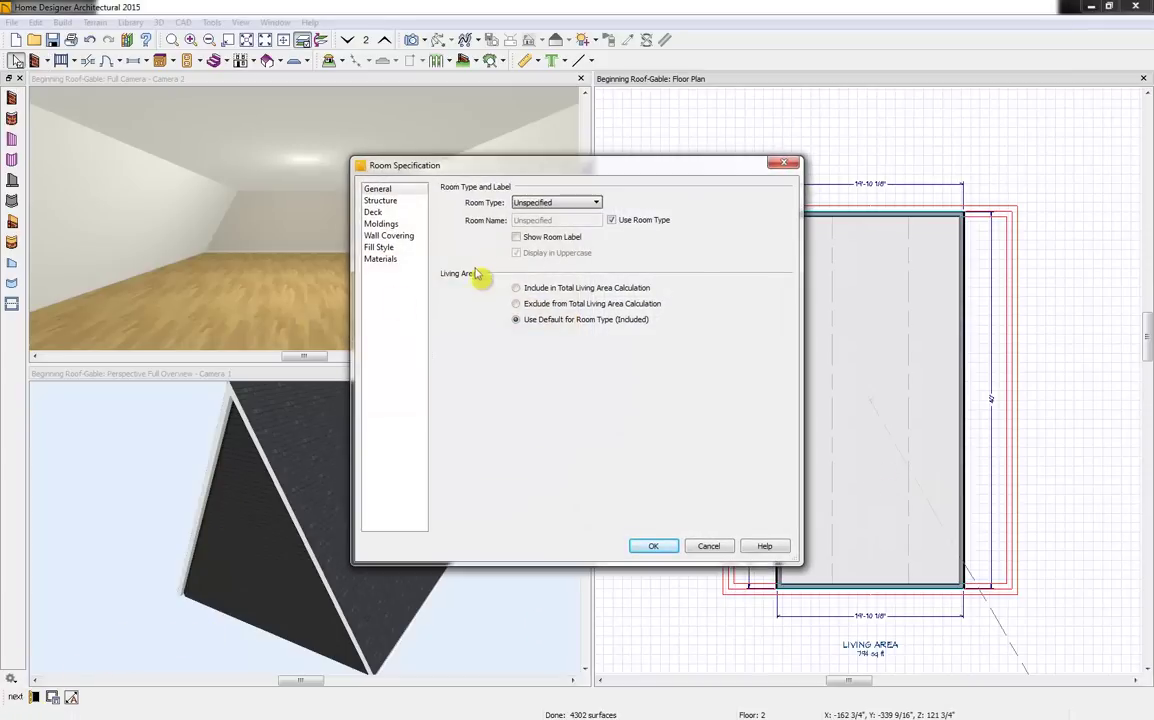
left_click(783, 163)
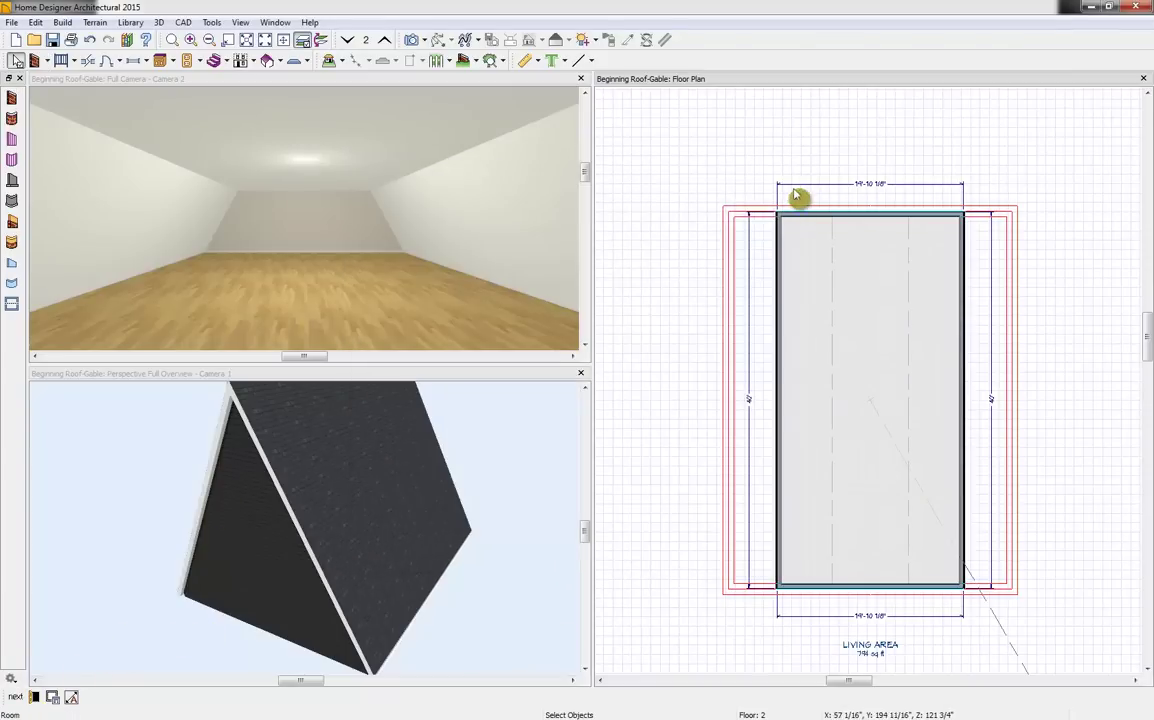
Draw a straight railing across the second floor between the side walls, leaving a front area about 14'-7" deep
left_click(62, 61)
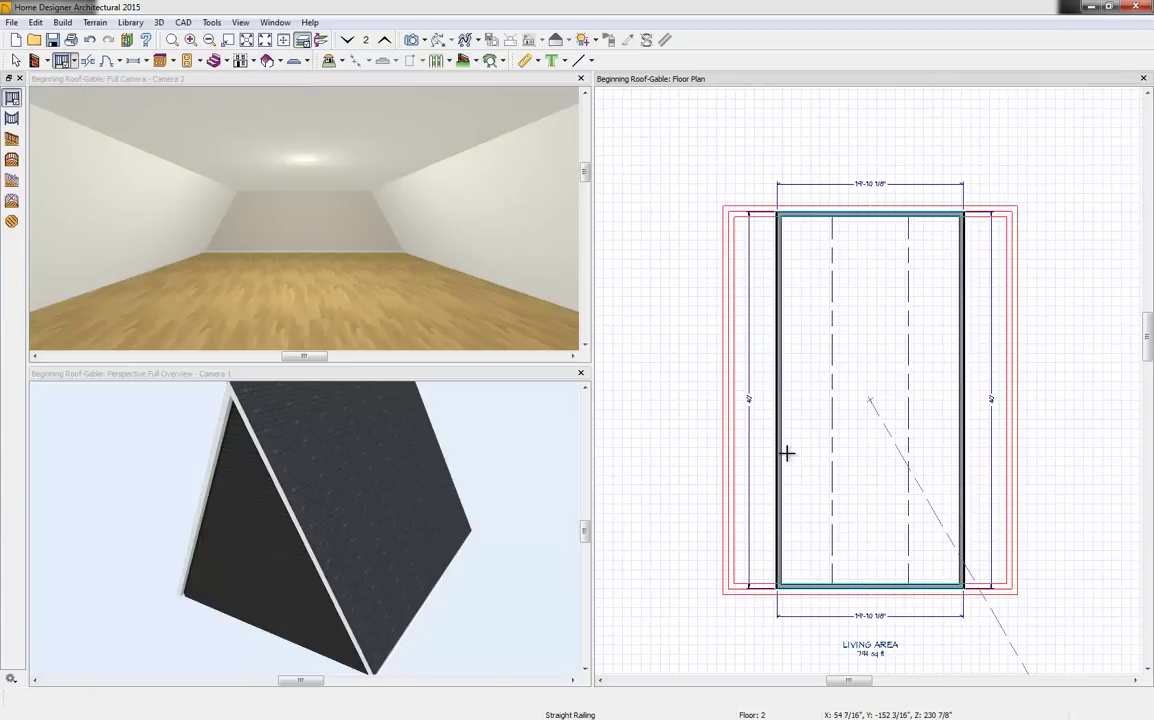
left_click_drag(780, 443, 966, 444)
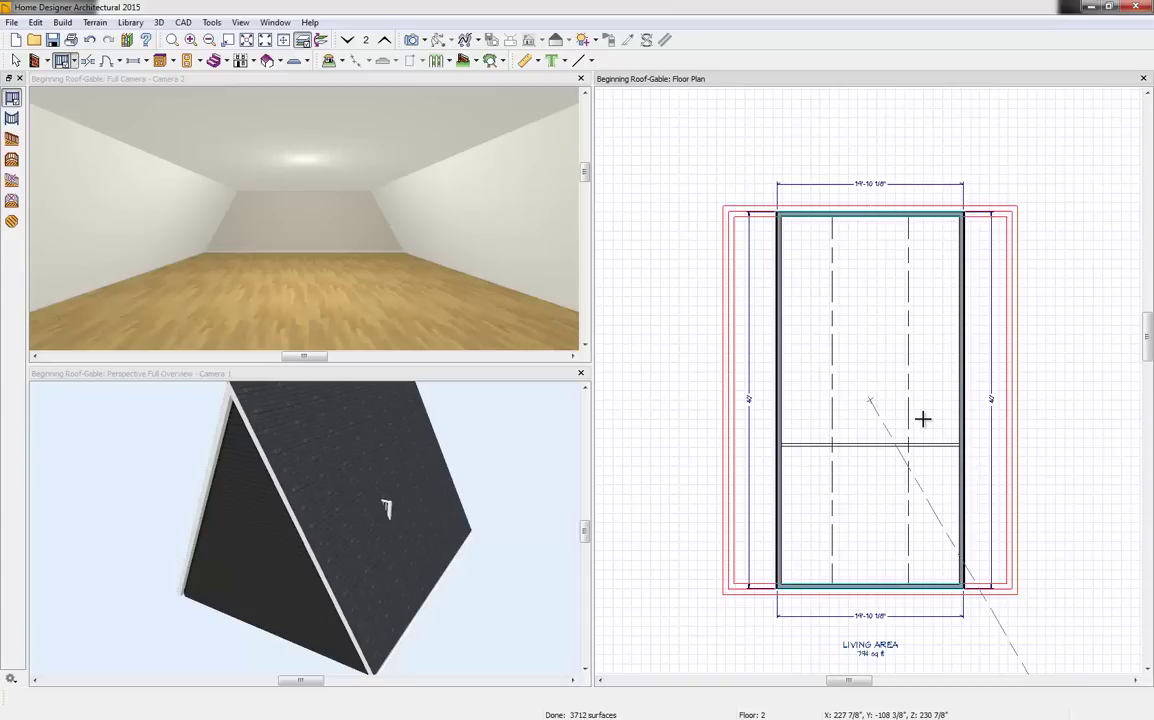
key("space")
Set the room type of the second floor's front area to Open Below and inspect the loft railing in the interior view
left_click(876, 527)
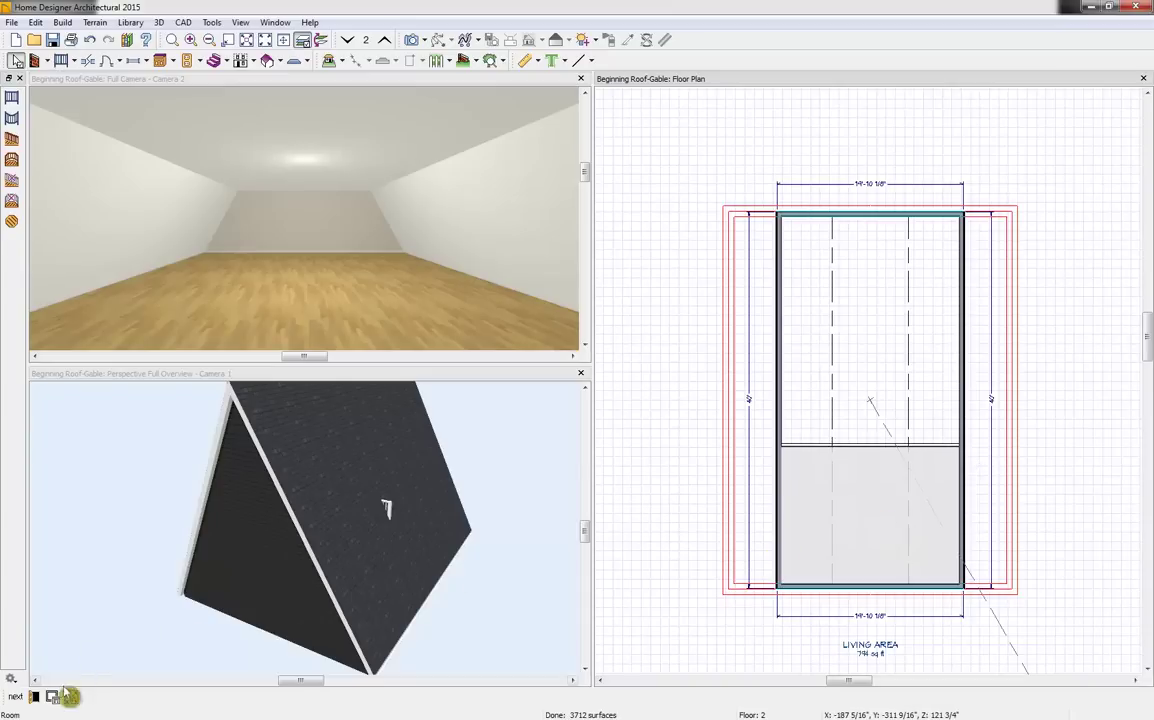
left_click(34, 697)
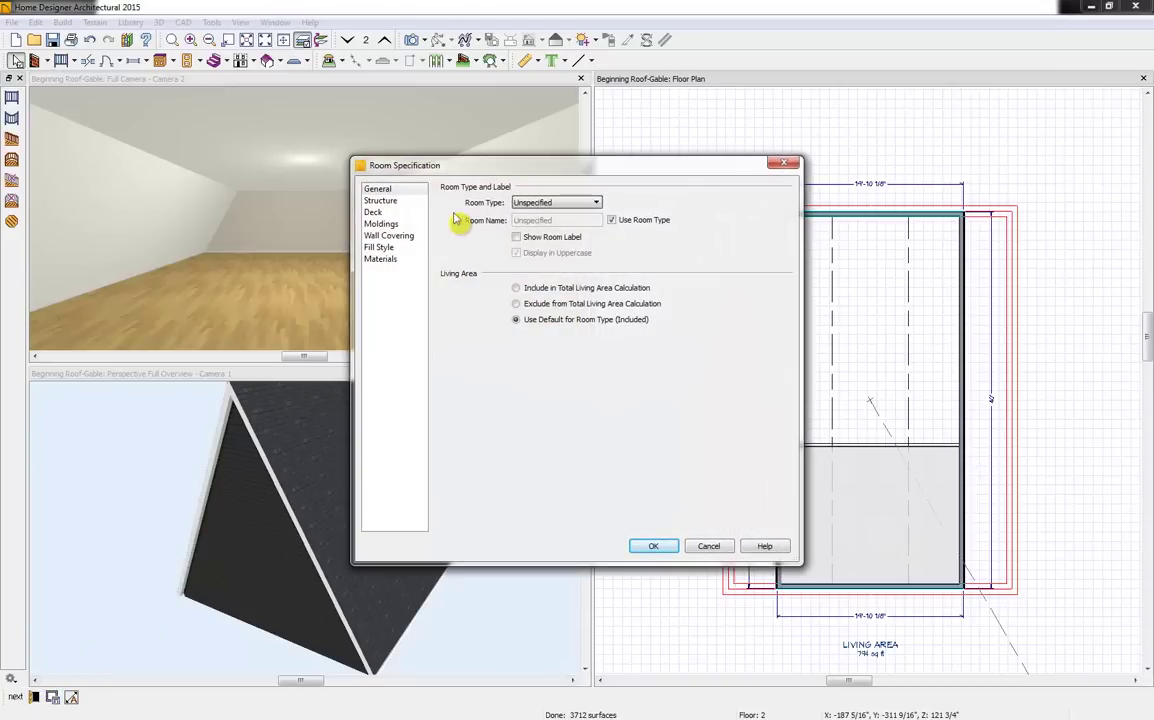
left_click(533, 204)
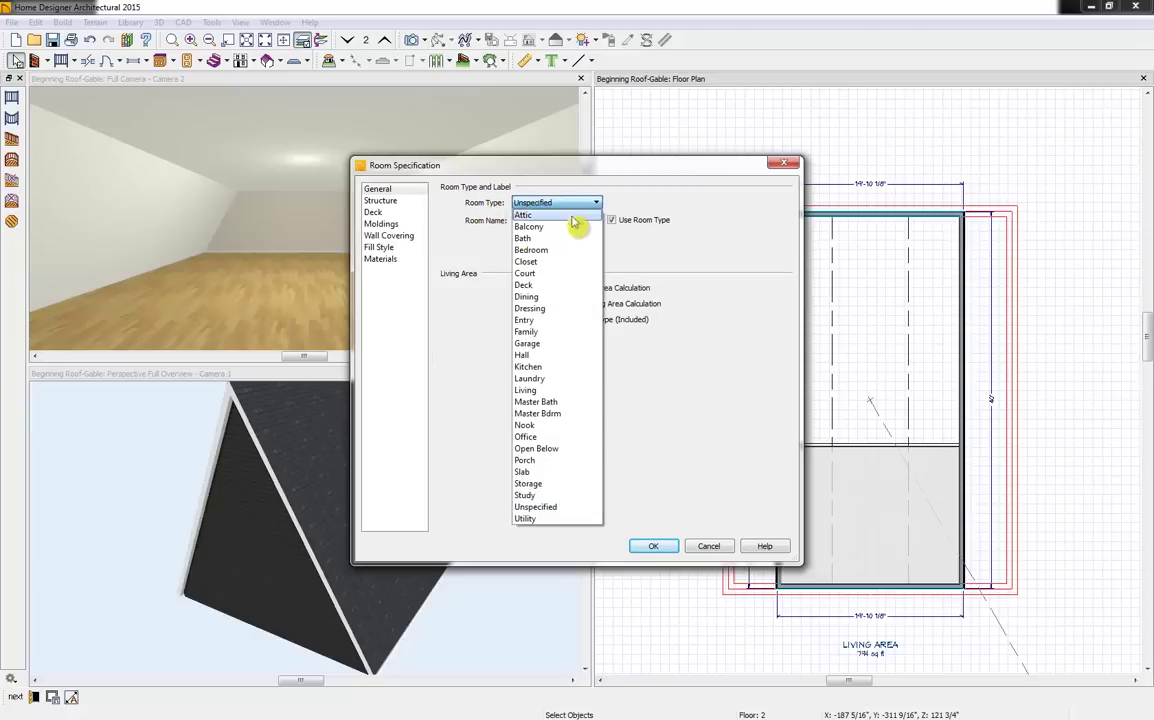
left_click(545, 448)
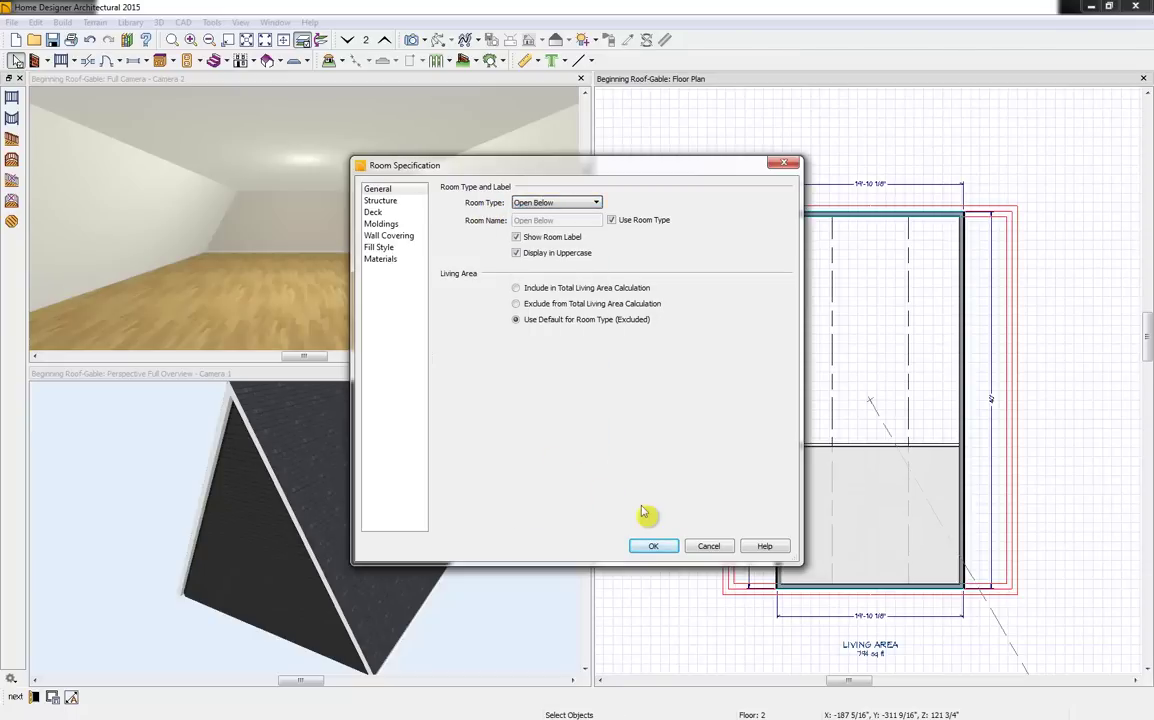
left_click(654, 546)
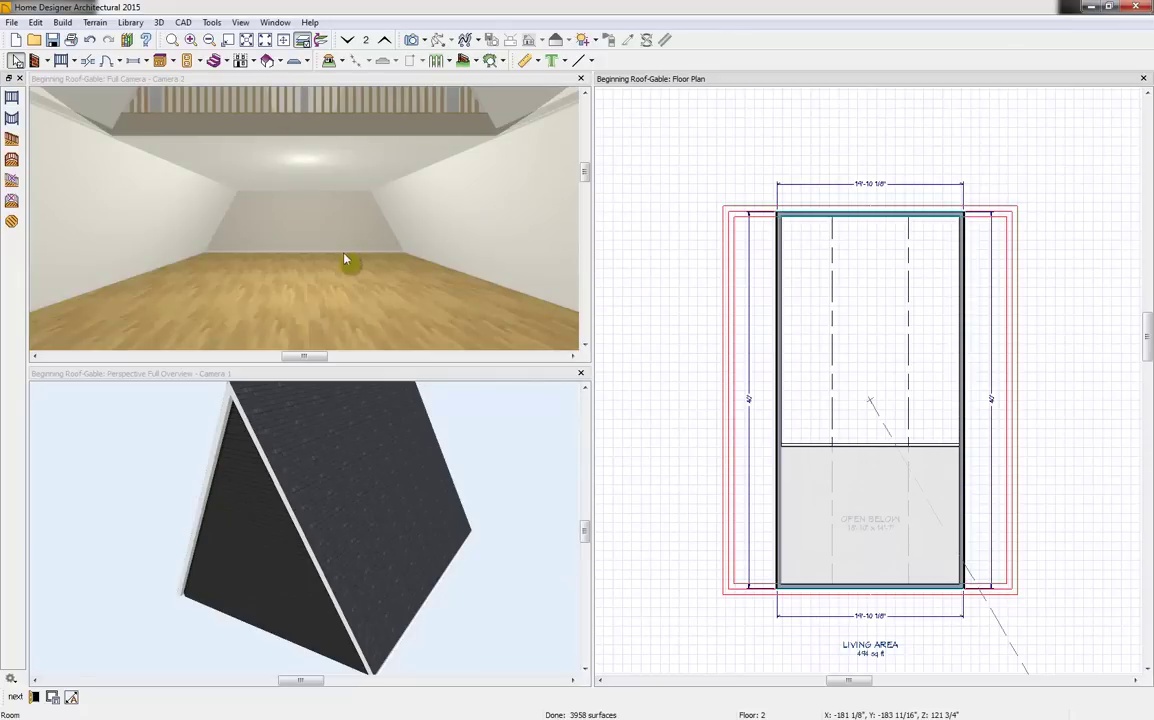
left_click(331, 105)
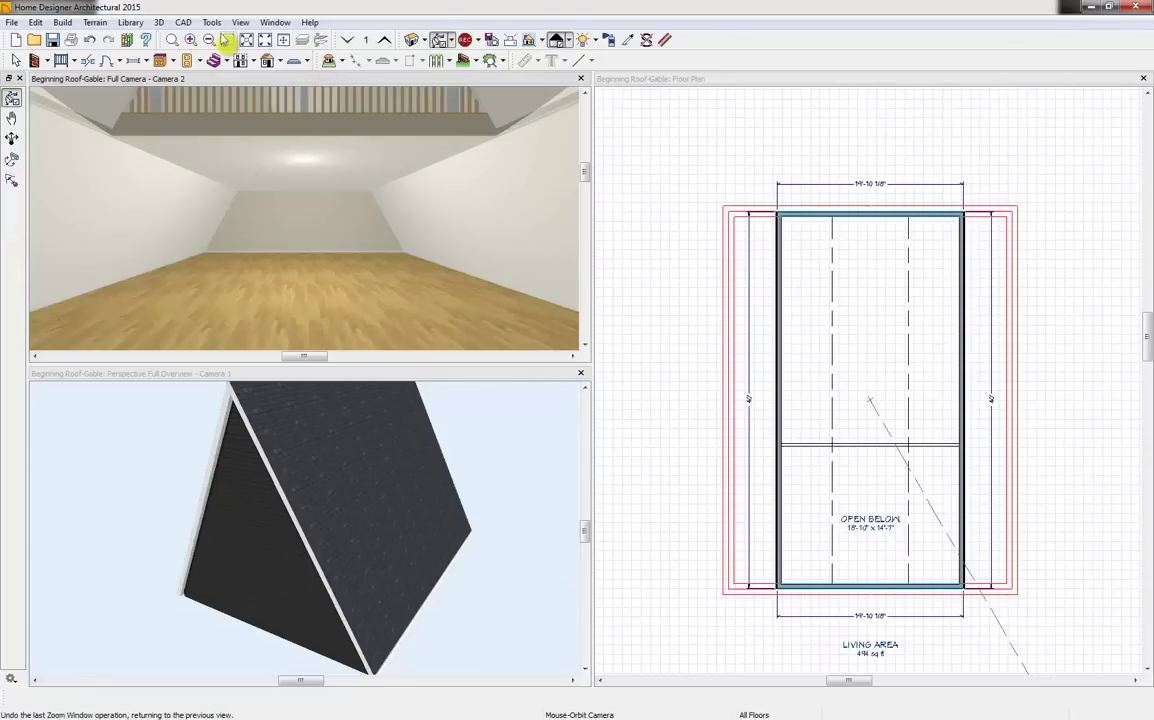
left_click_drag(297, 180, 458, 258)
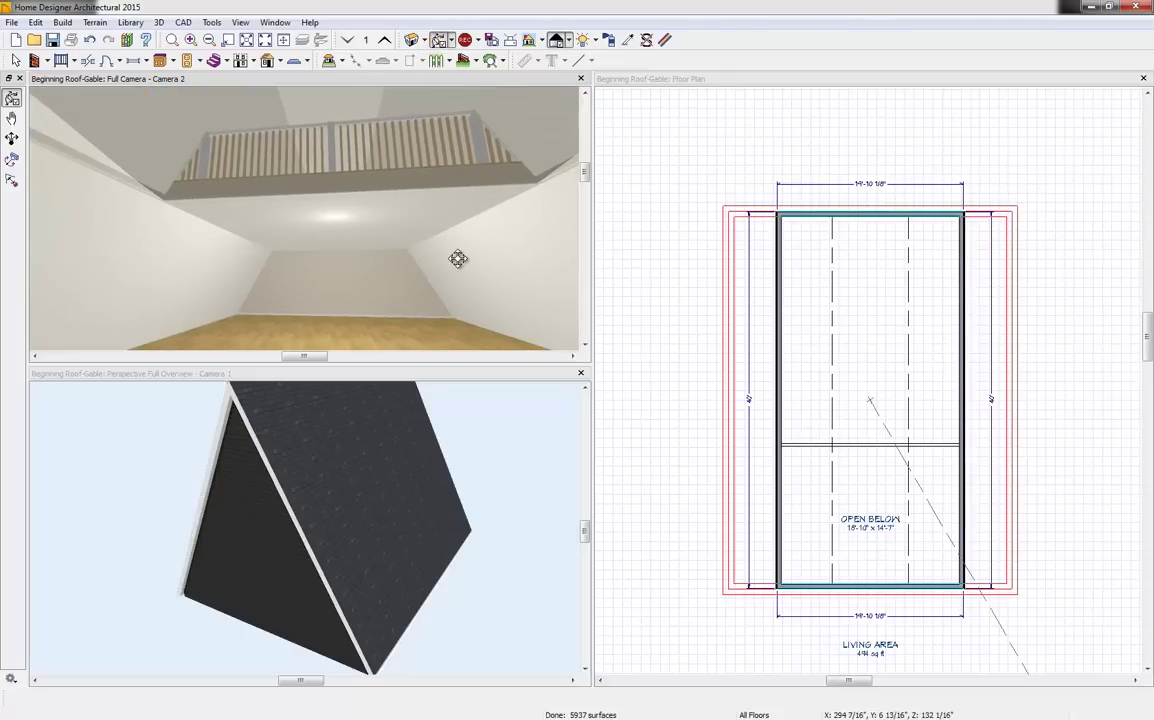
Move both second-floor side walls outward about 3 inches each, making the floor 20'-4 1/8" wide overall
left_click(776, 308)
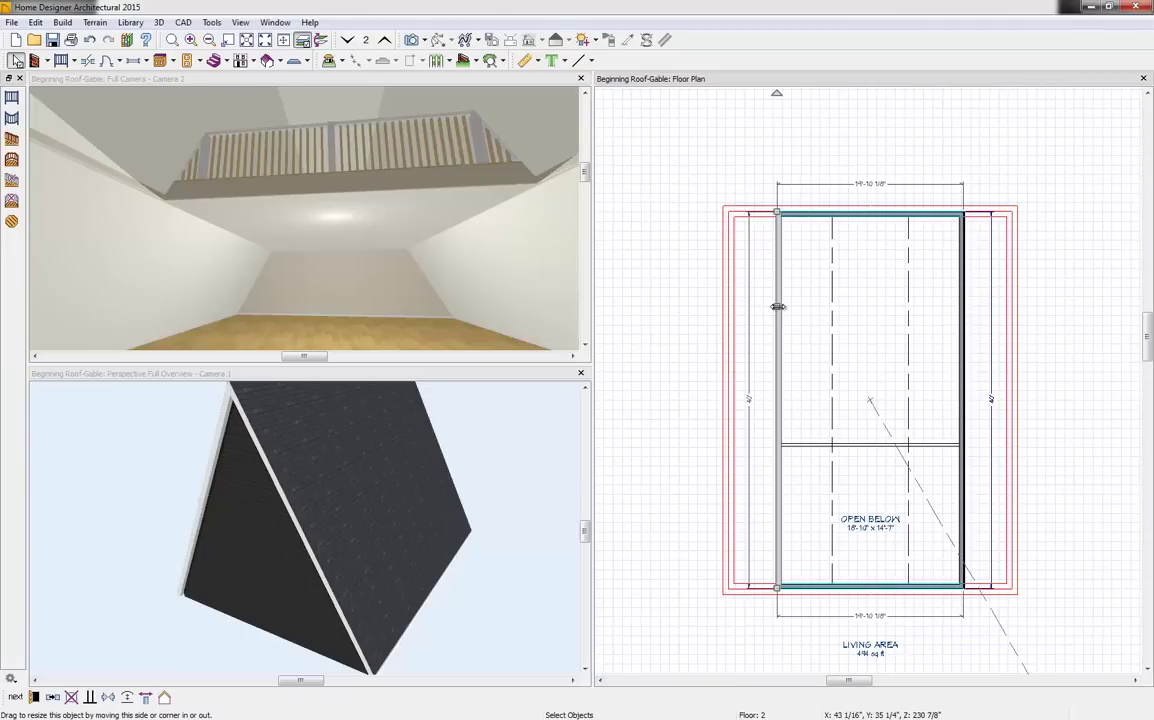
left_click_drag(778, 306, 774, 306)
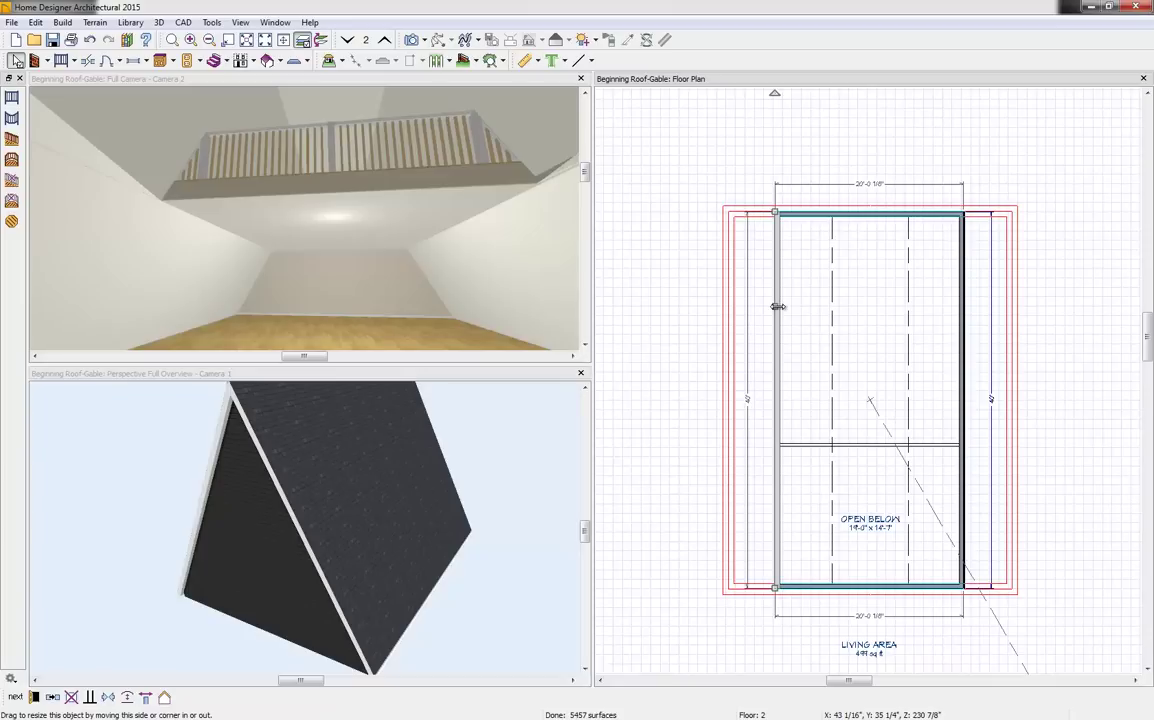
key("Left")
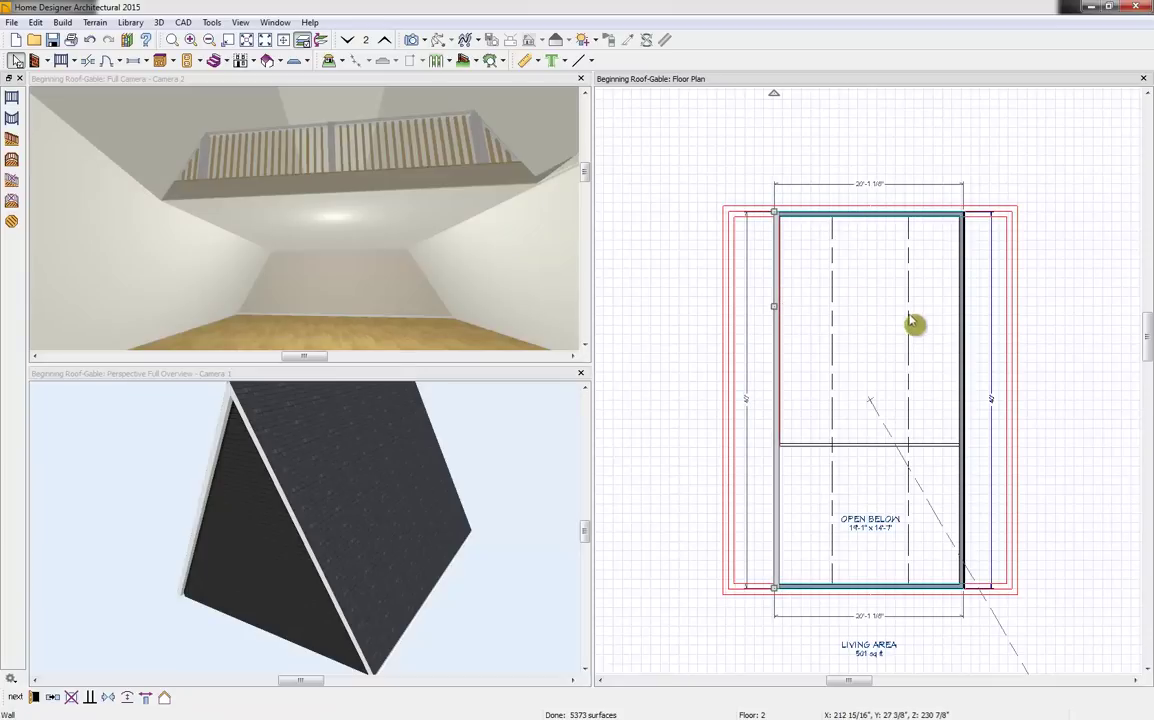
left_click(962, 321)
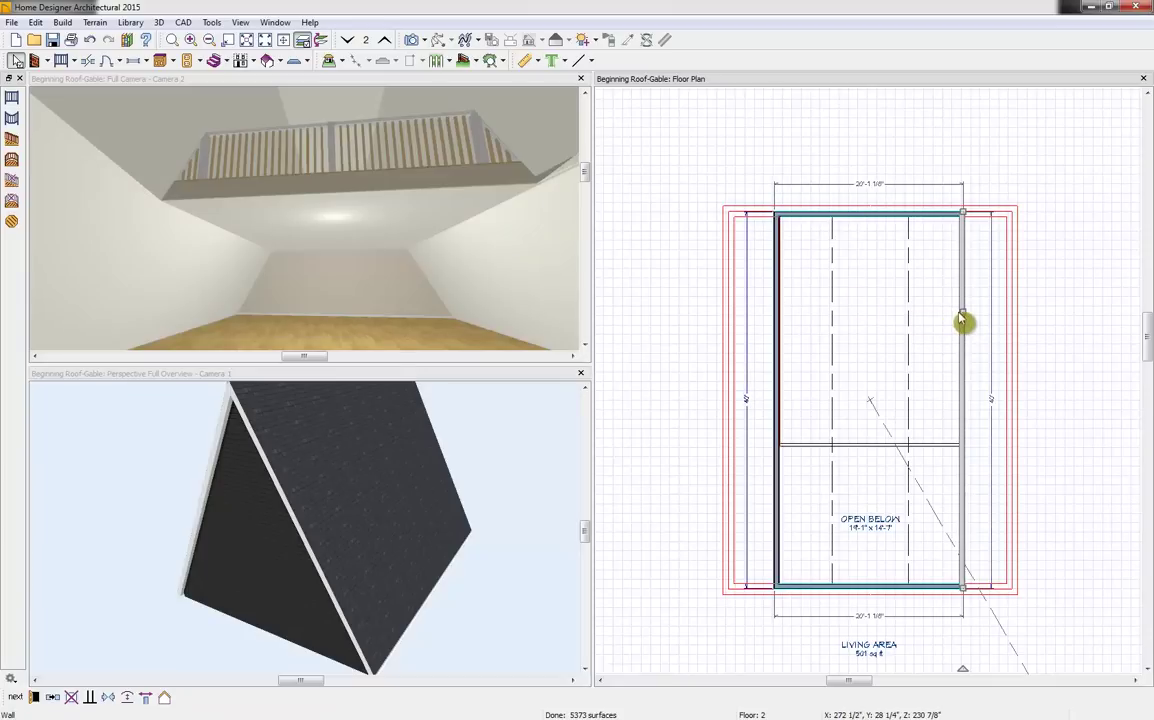
key("Right")
key("Right")
key("Right")
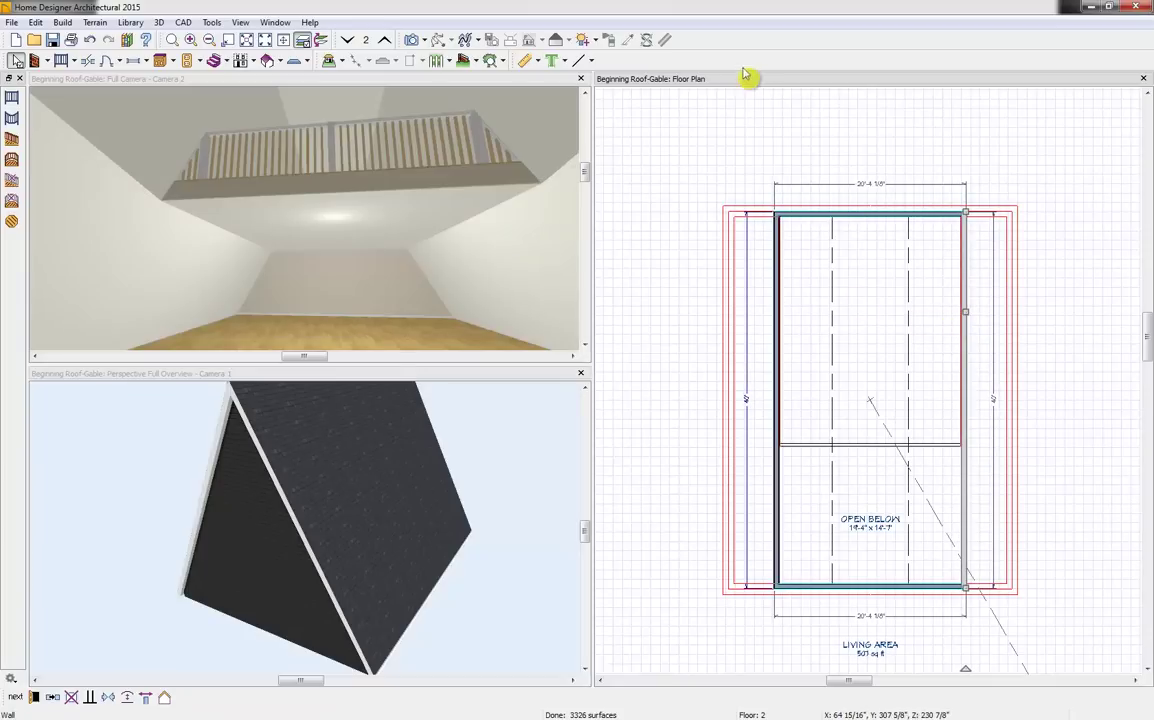
Switch the perspective overview to transparent glass house rendering and examine the loft inside the A-frame
left_click(313, 377)
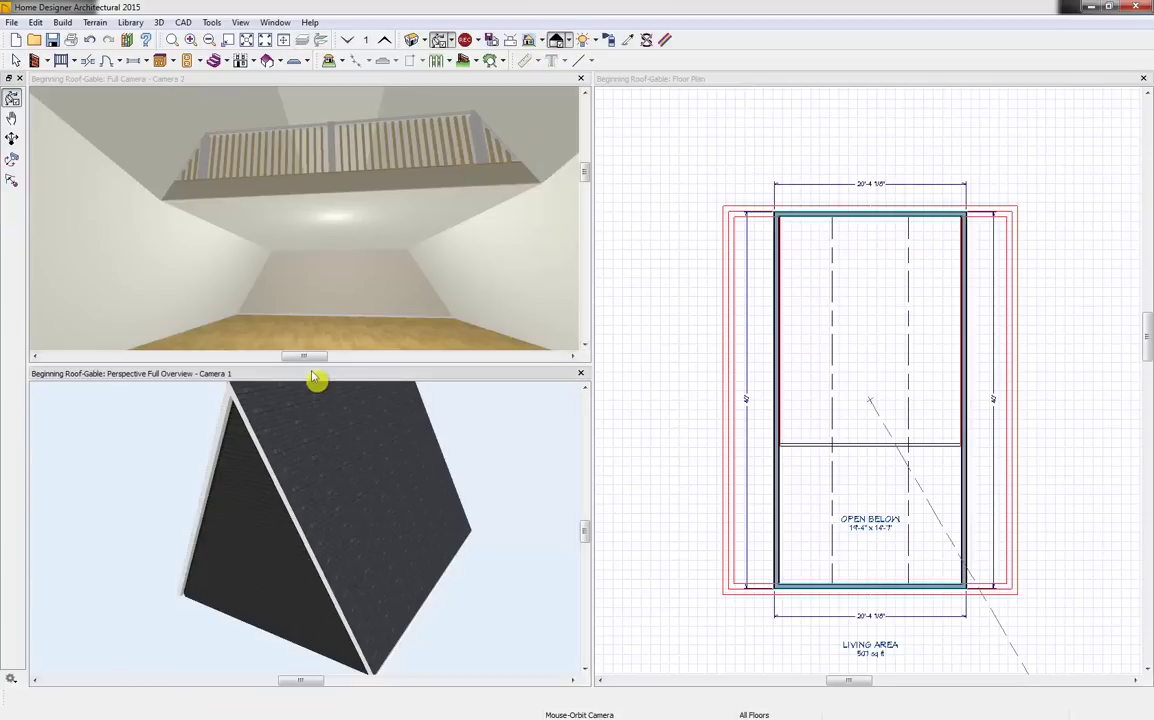
left_click(568, 41)
left_click(588, 99)
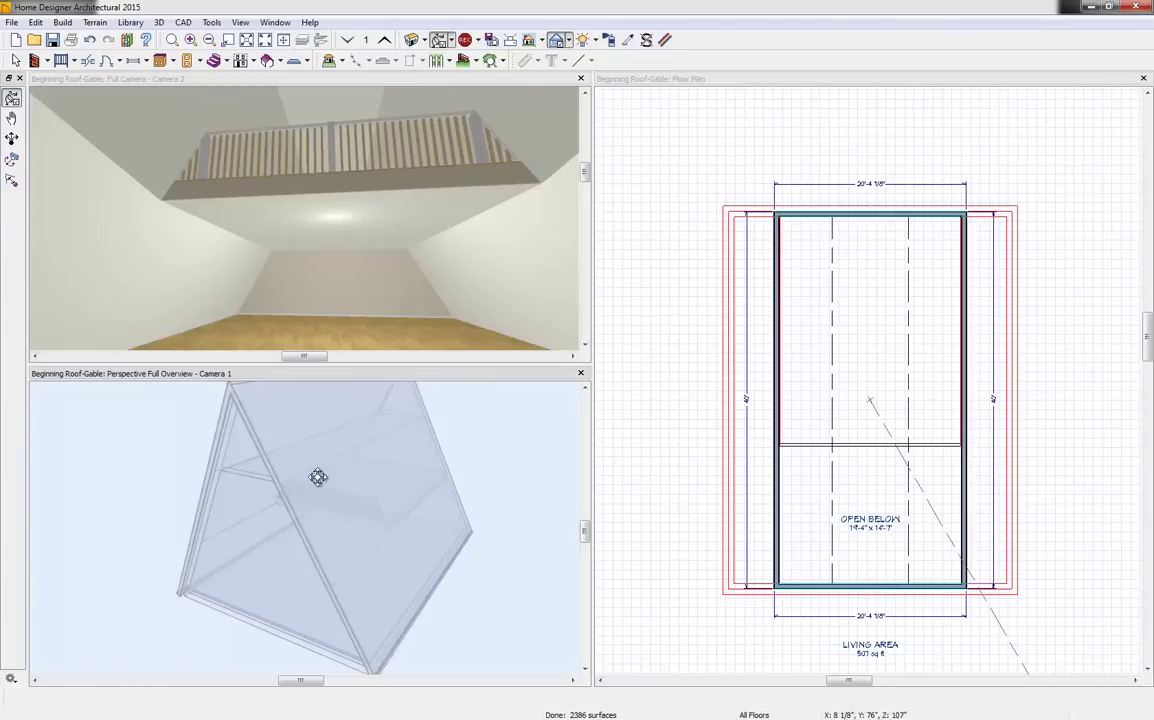
left_click_drag(317, 477, 337, 456)
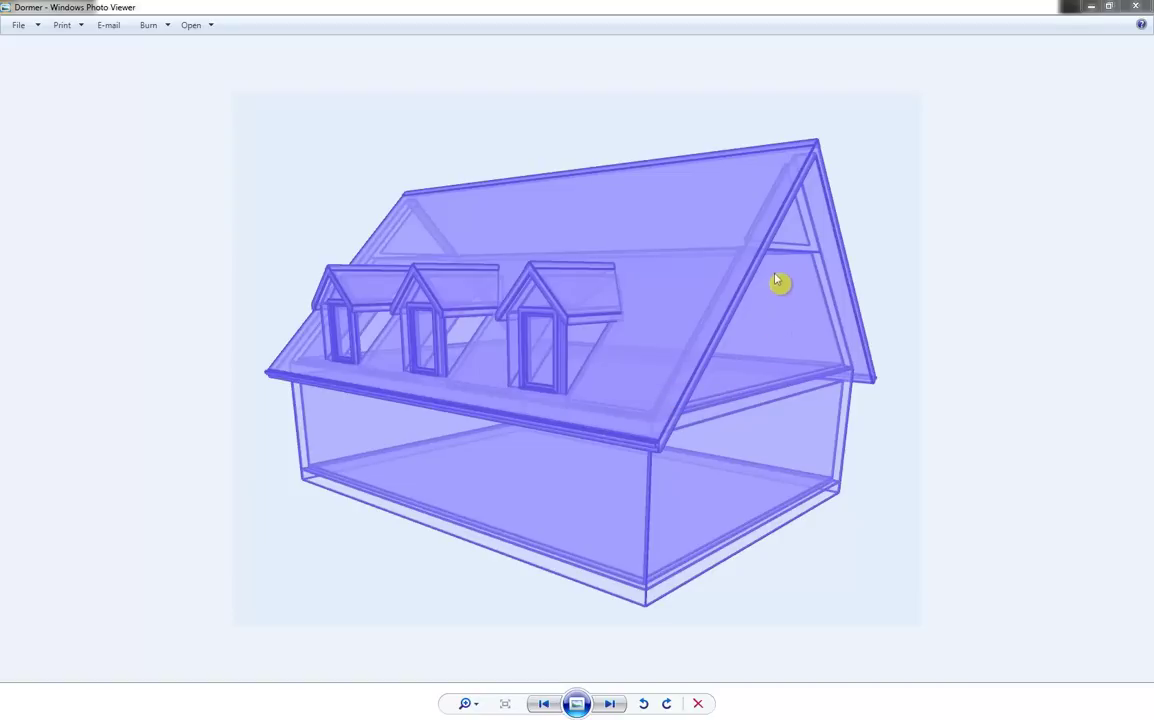
Close the Dormer picture and open the recent plan Beginning Roof-Gable.plan in Home Designer
left_click(1136, 7)
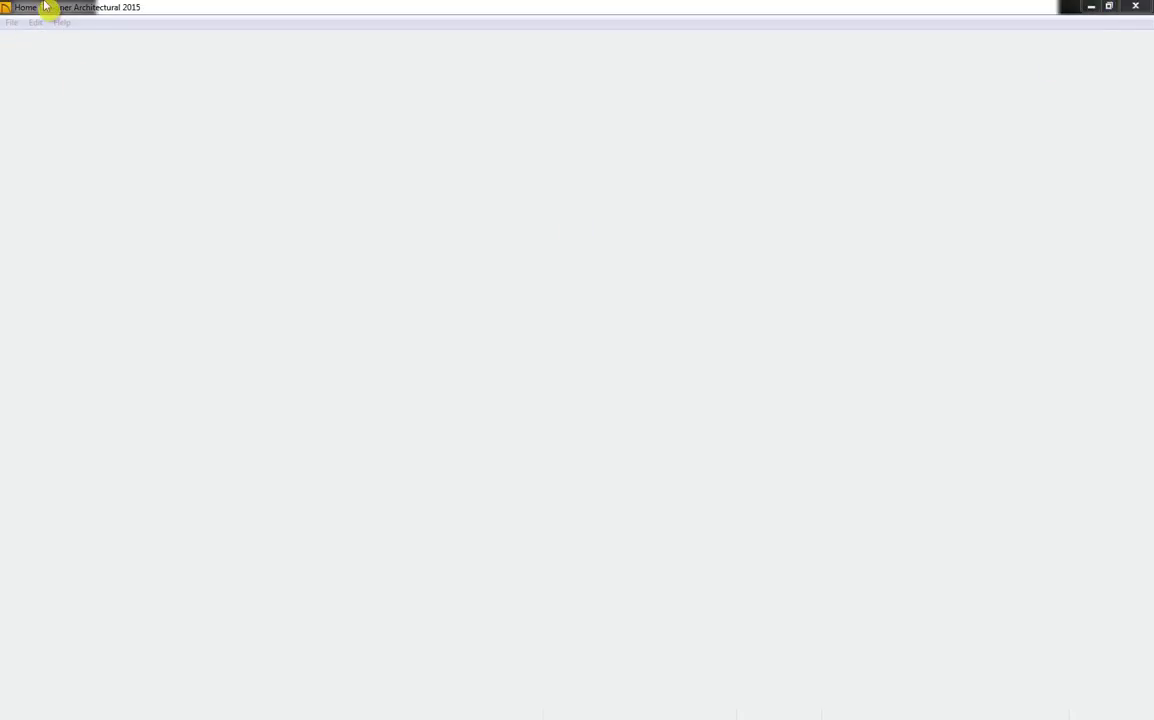
left_click(12, 23)
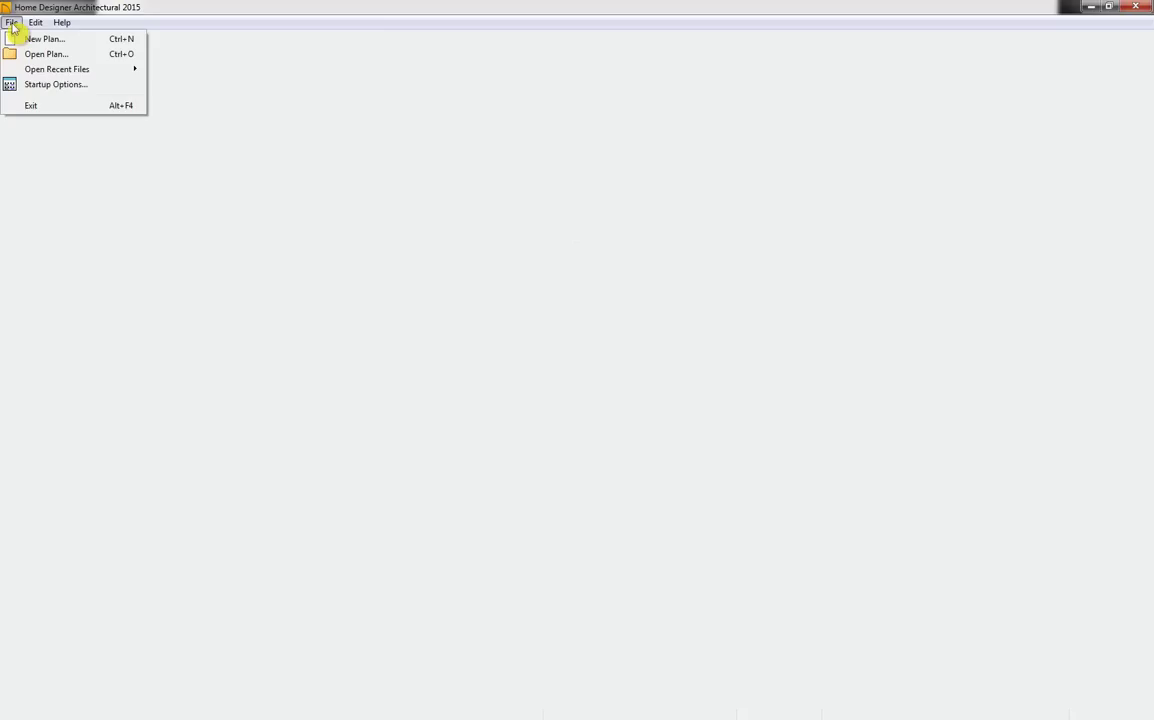
mouse_move(26, 72)
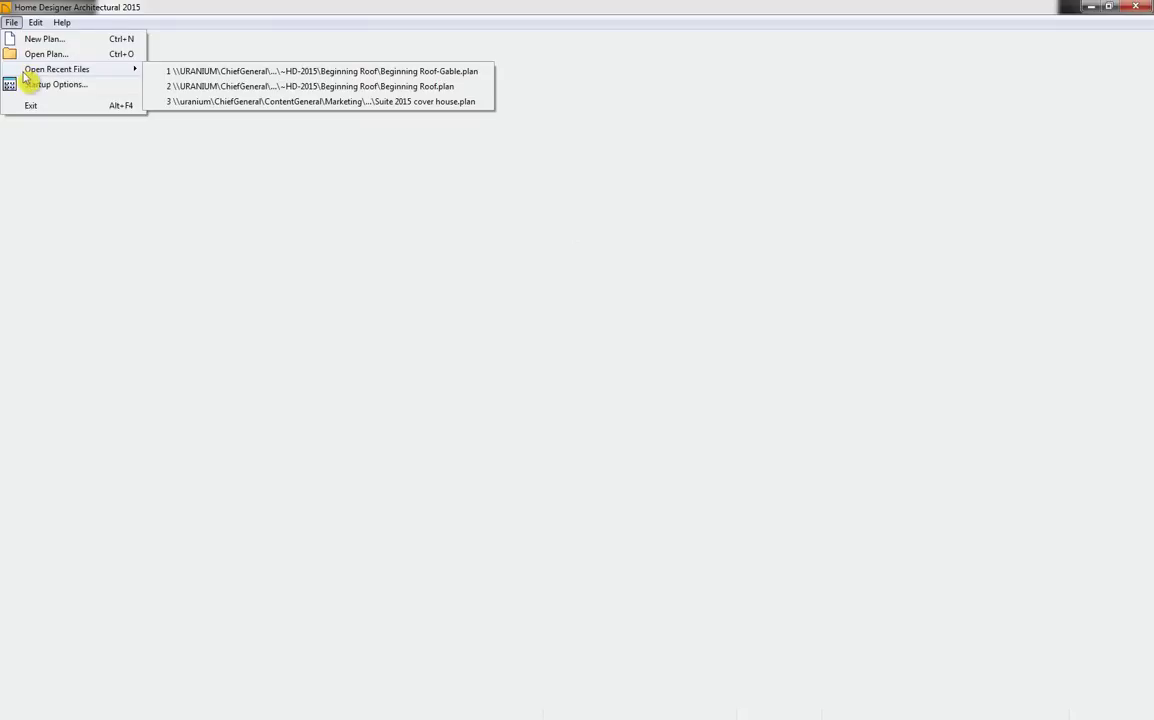
left_click(239, 76)
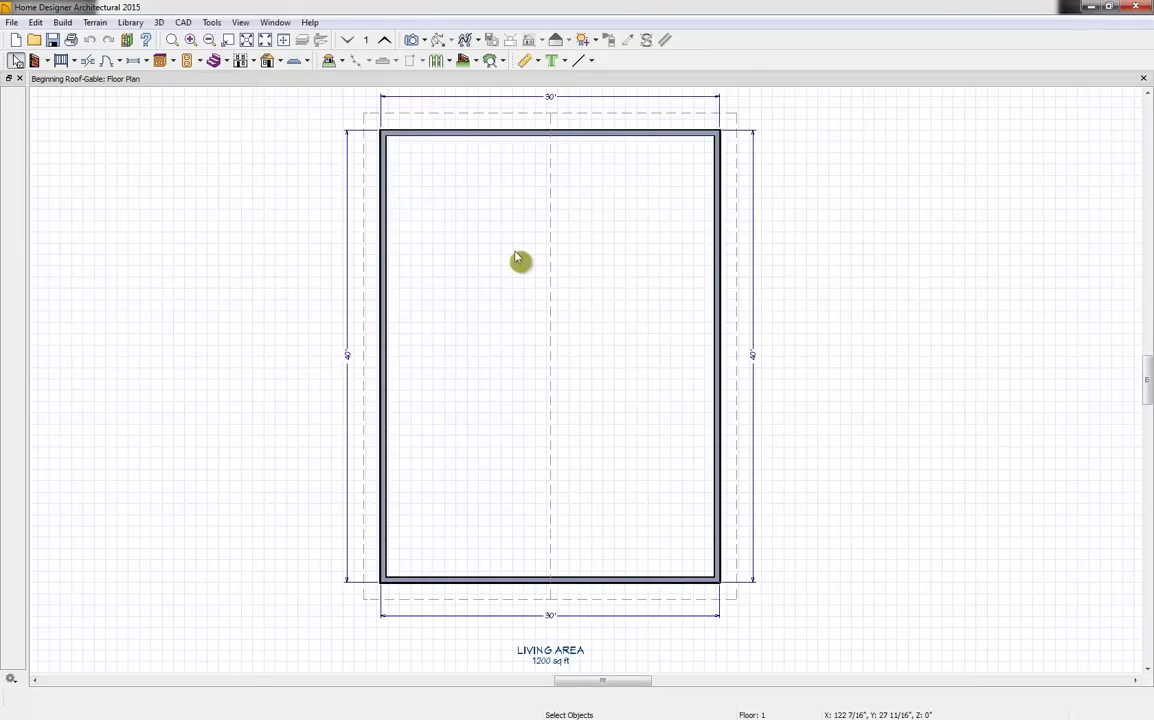
Create a perspective full overview of the gable house and render it as a transparent glass house
left_click(421, 40)
left_click(425, 95)
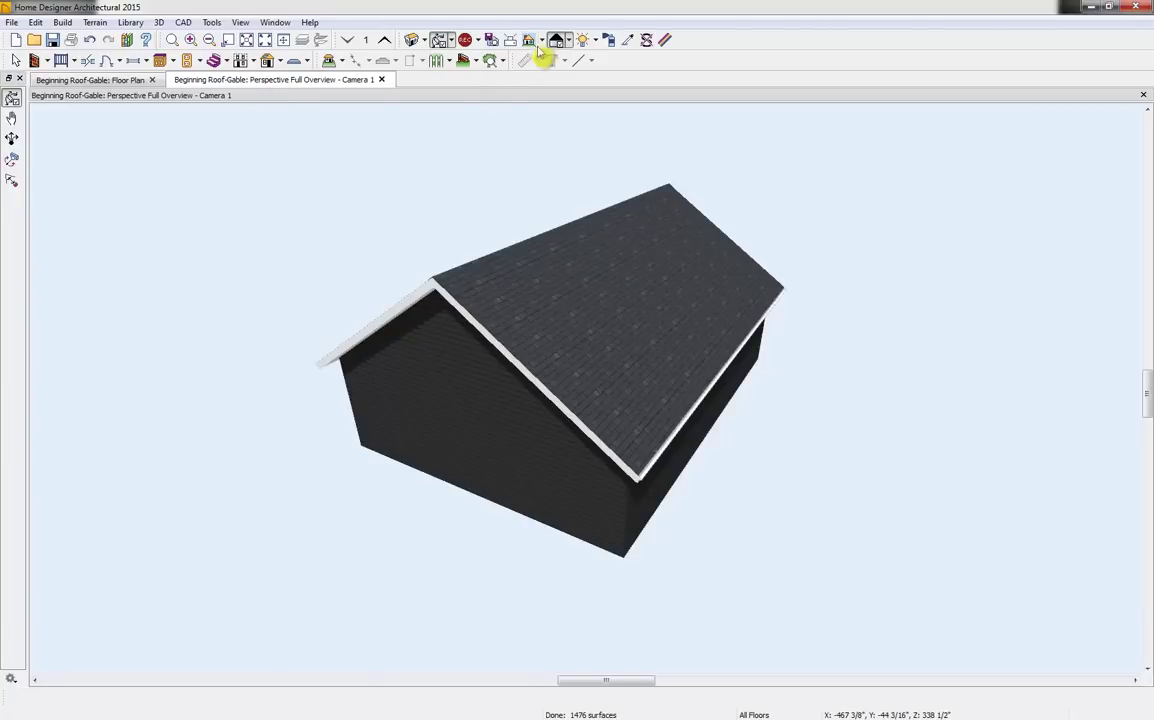
left_click(567, 40)
left_click(594, 90)
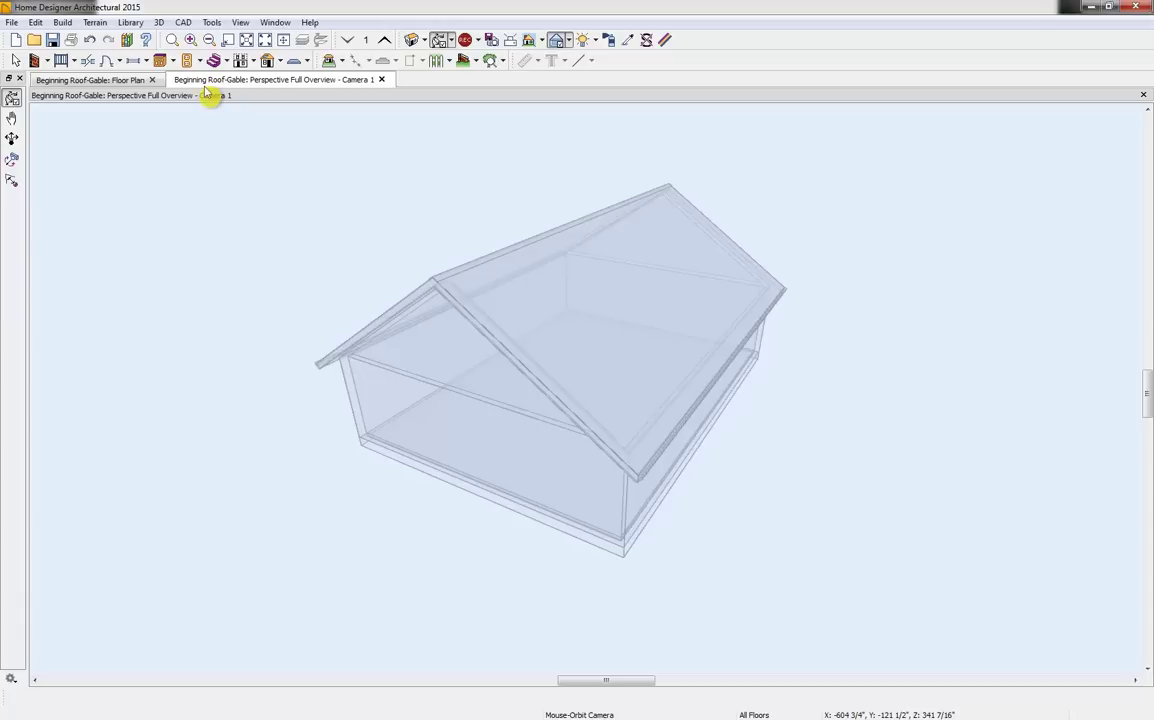
Arrange the perspective overview side by side with the floor plan and make the floor plan the active view
left_click_drag(211, 95, 130, 120)
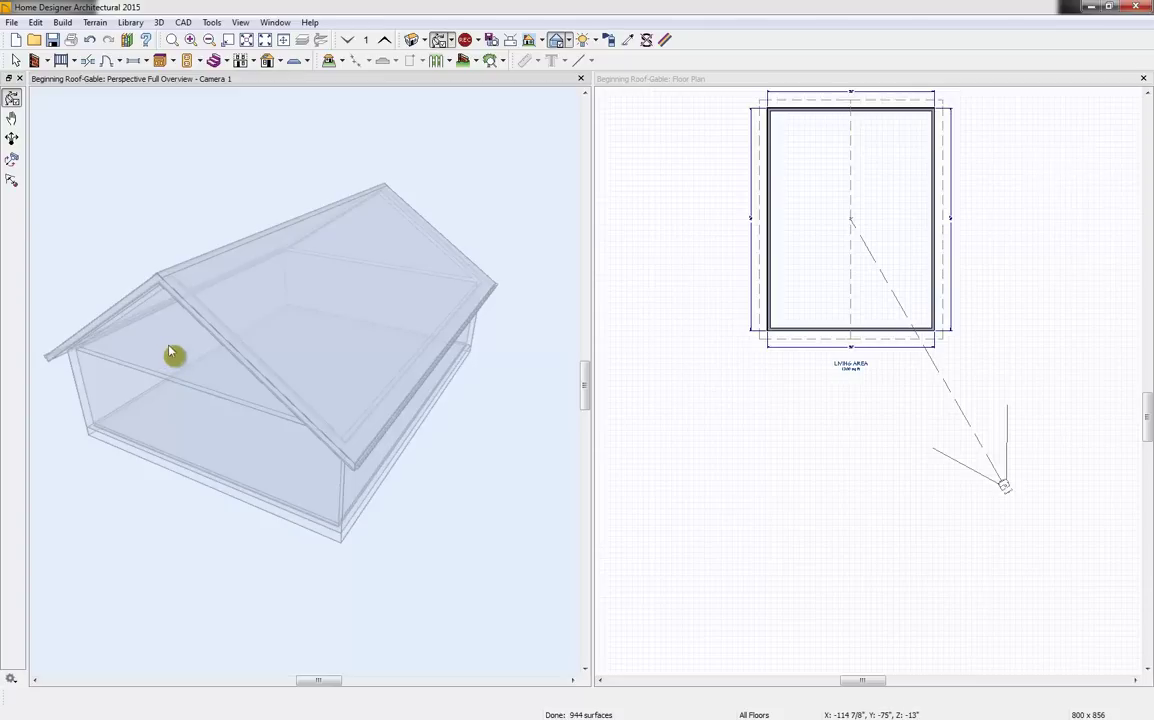
left_click(800, 230)
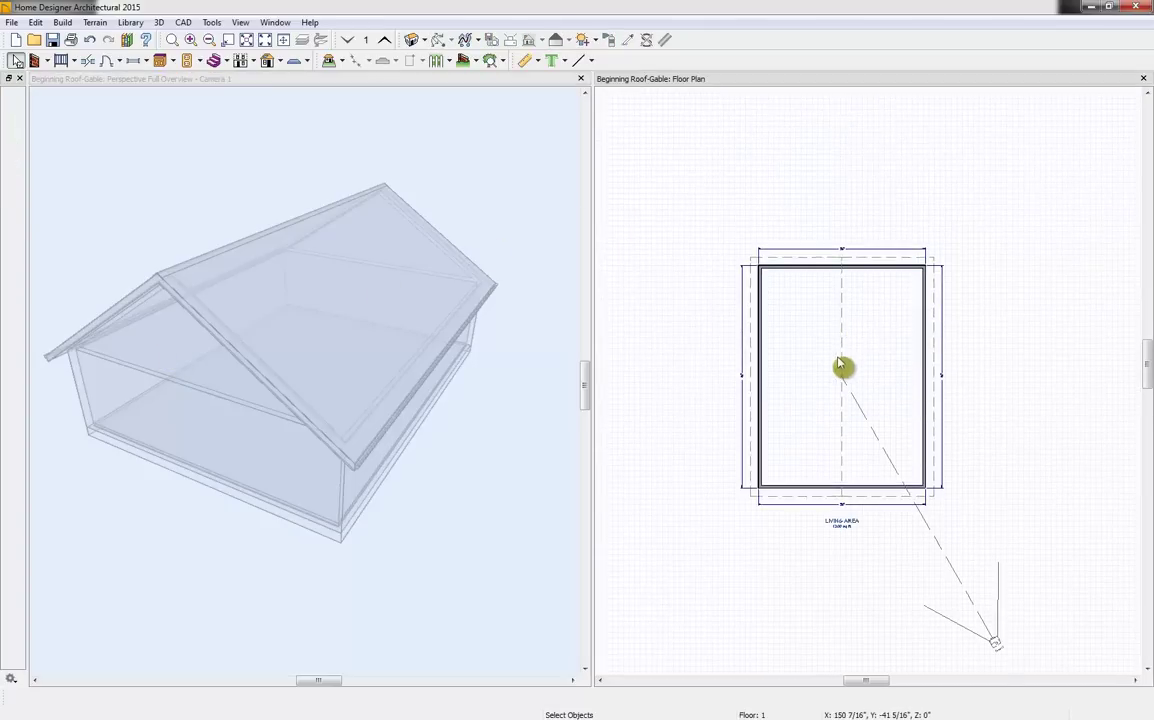
Set the roof pitch to 12 in 12 and rebuild the gable roof
scroll(841, 366, "up", 2)
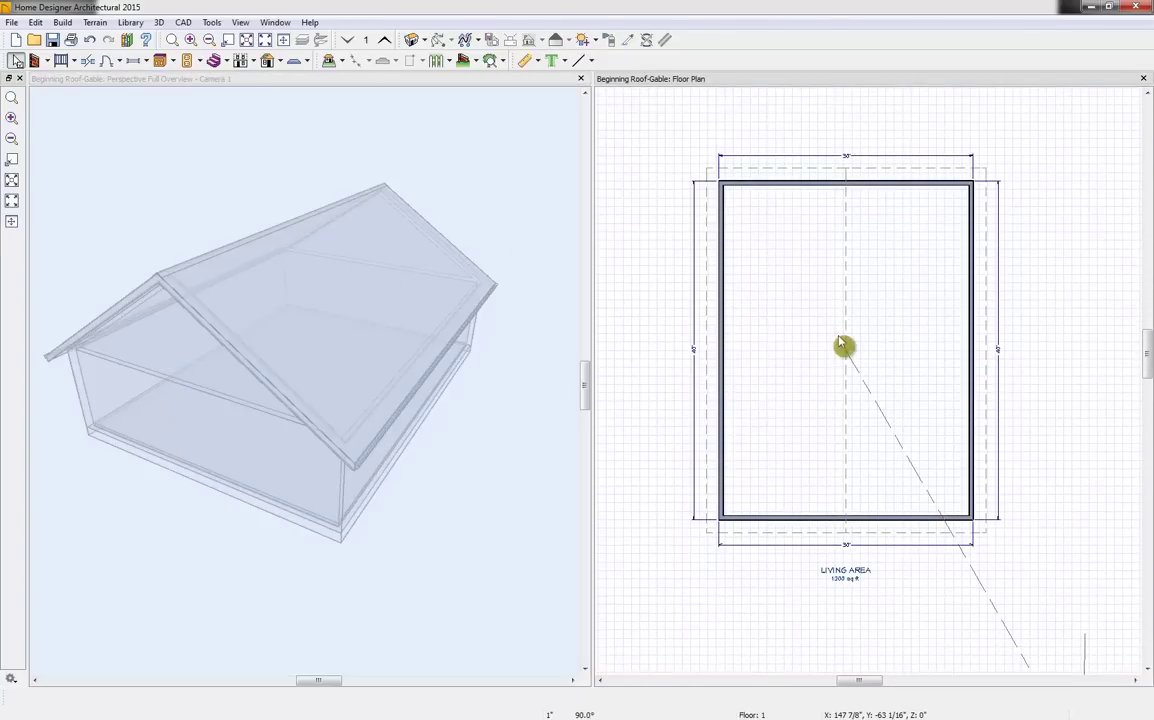
left_click(279, 61)
left_click(300, 80)
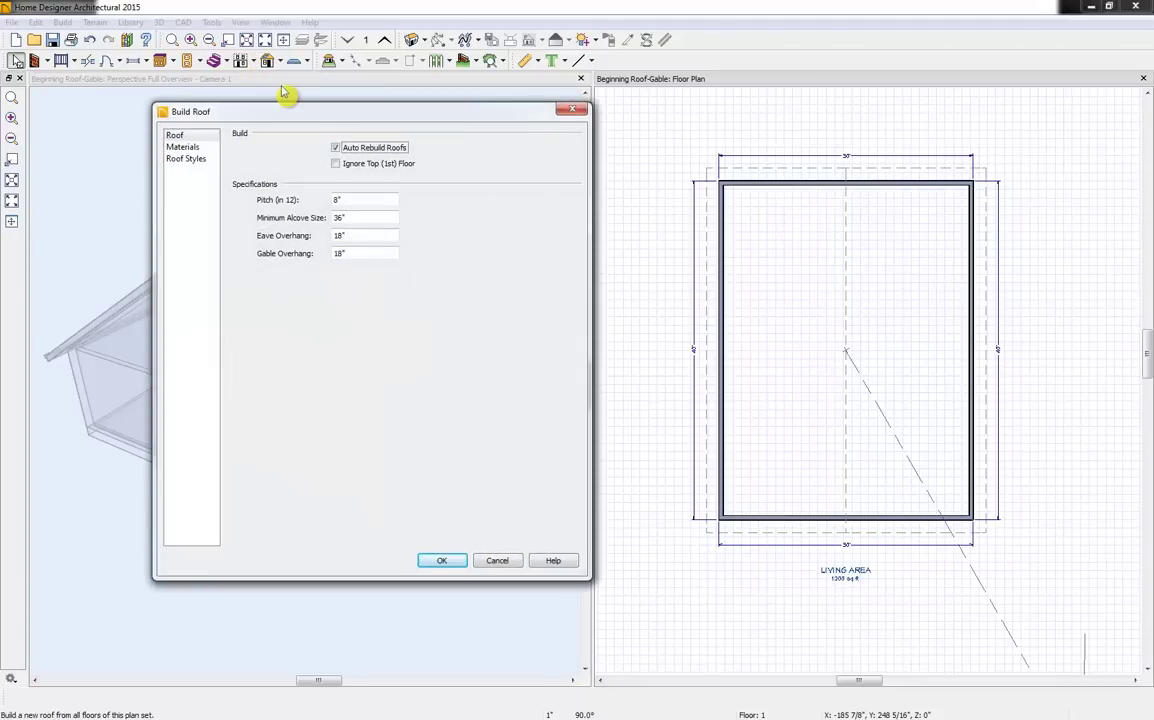
left_click_drag(361, 198, 298, 204)
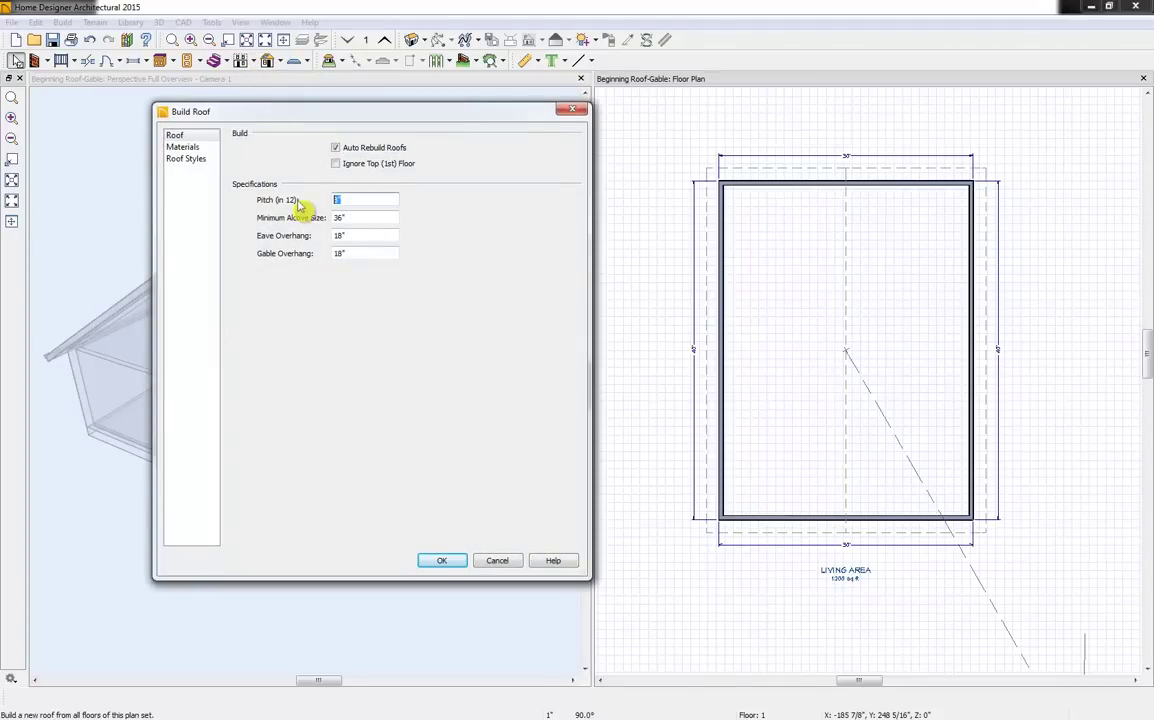
type("12")
key("Tab")
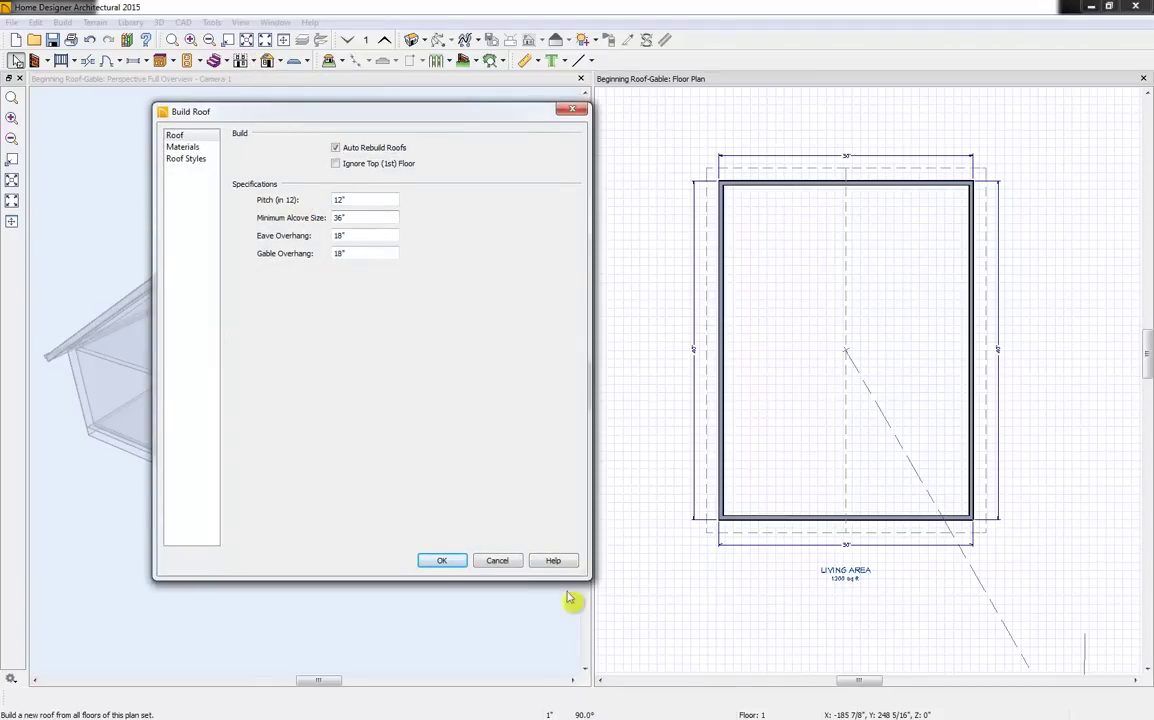
left_click(442, 561)
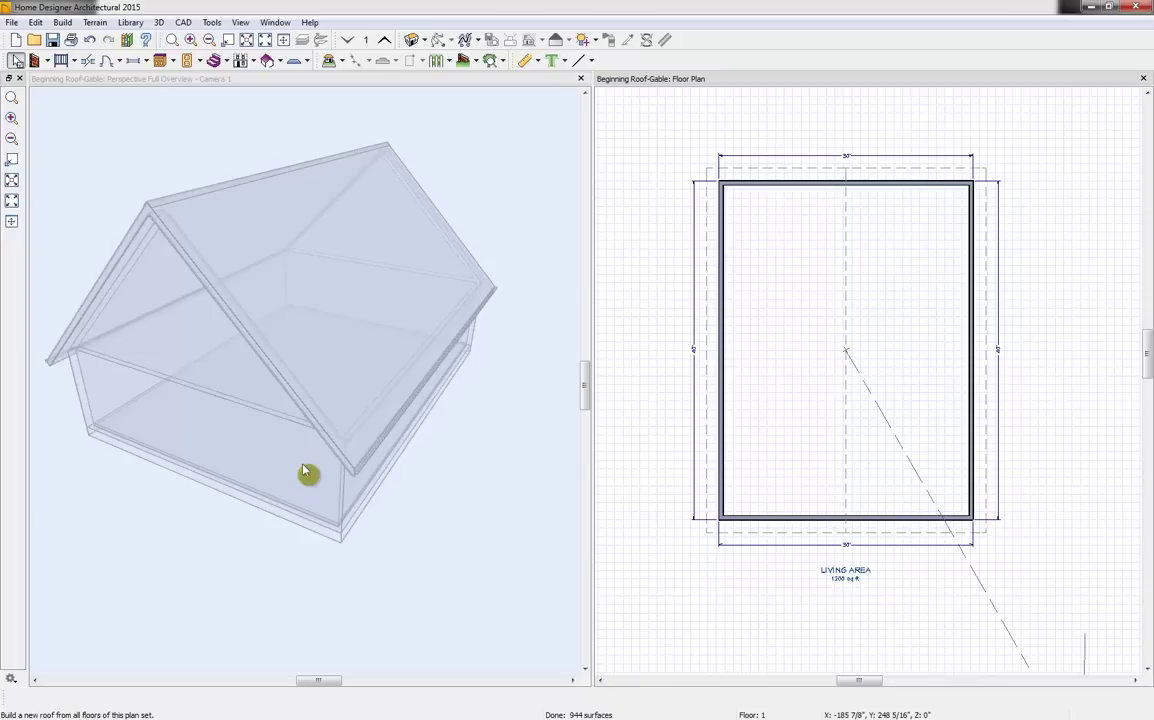
Build a second floor derived from the first floor plan, accepting the default Floor 2 settings
left_click(242, 61)
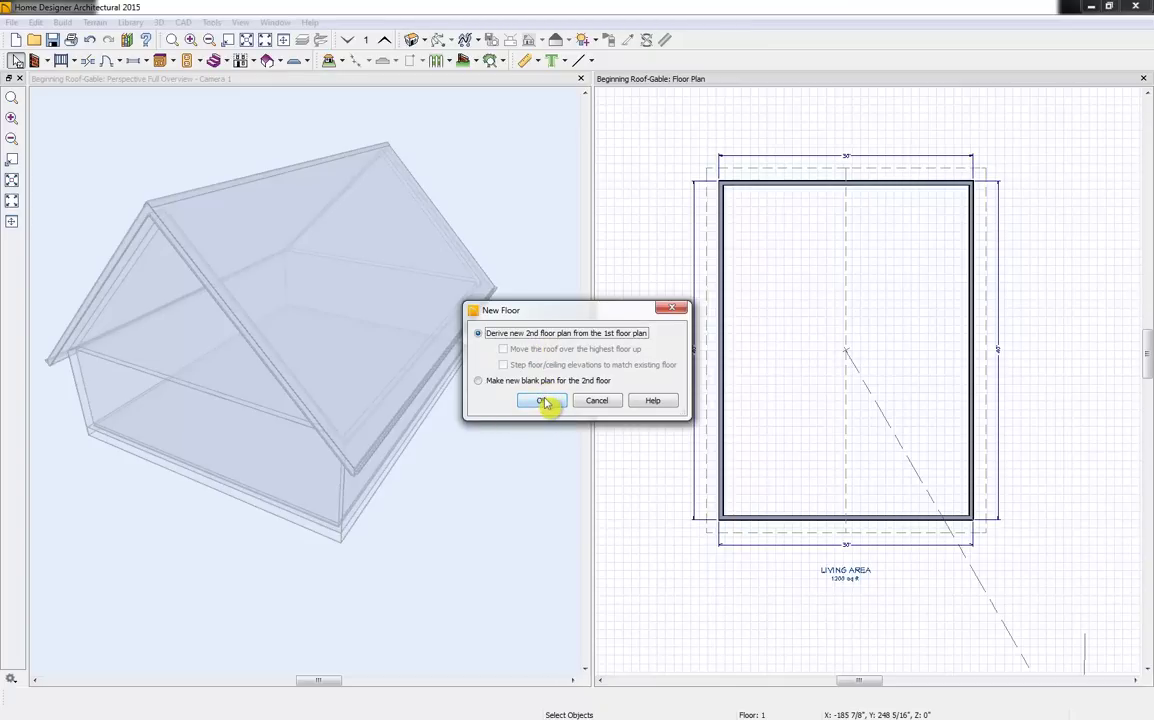
left_click(543, 401)
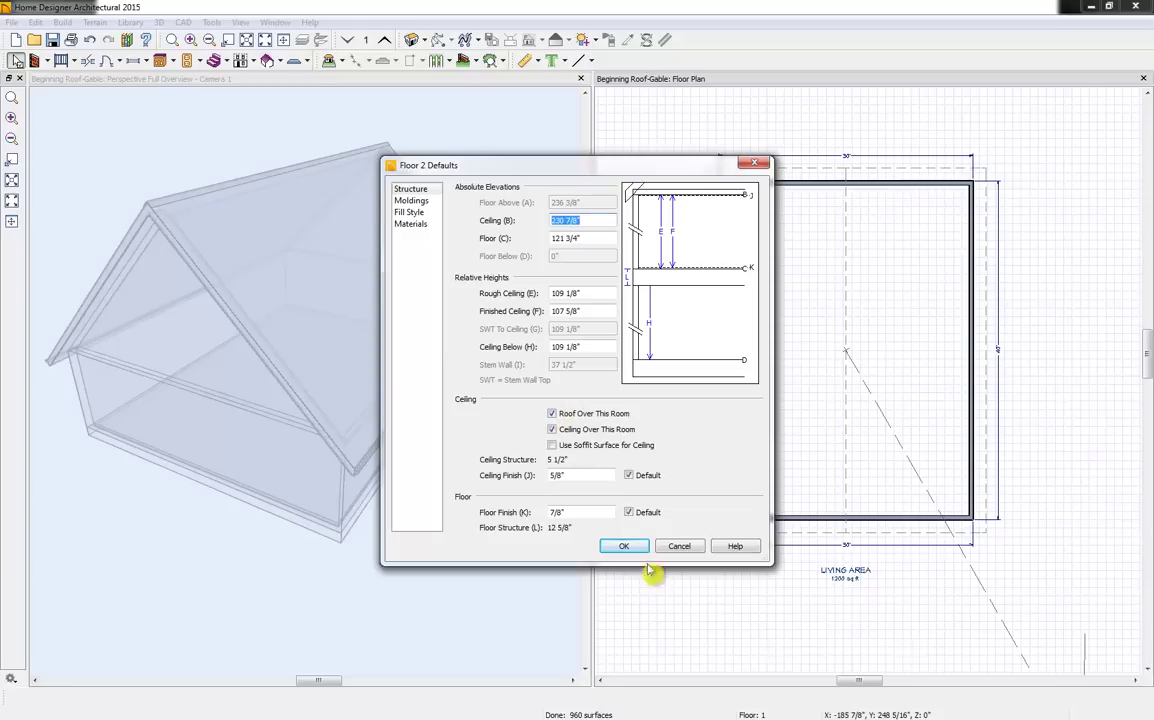
left_click(623, 546)
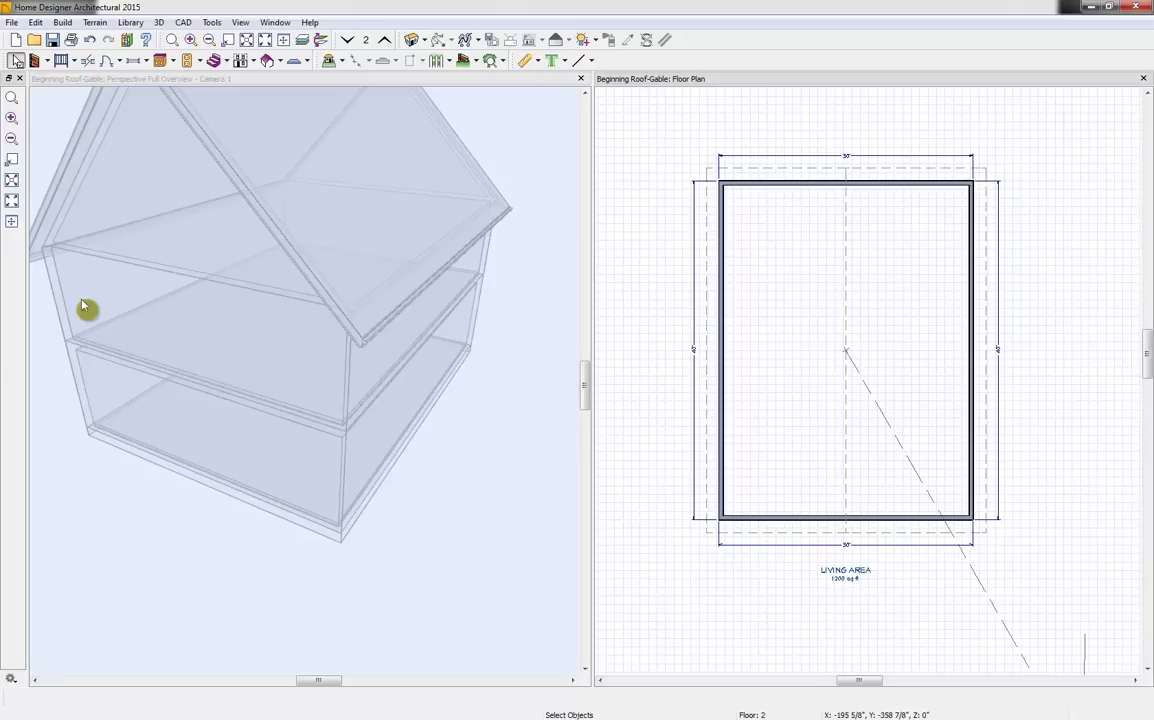
Rebuild the roof with the top (2nd) floor ignored so the second floor sits inside the attic
left_click(268, 61)
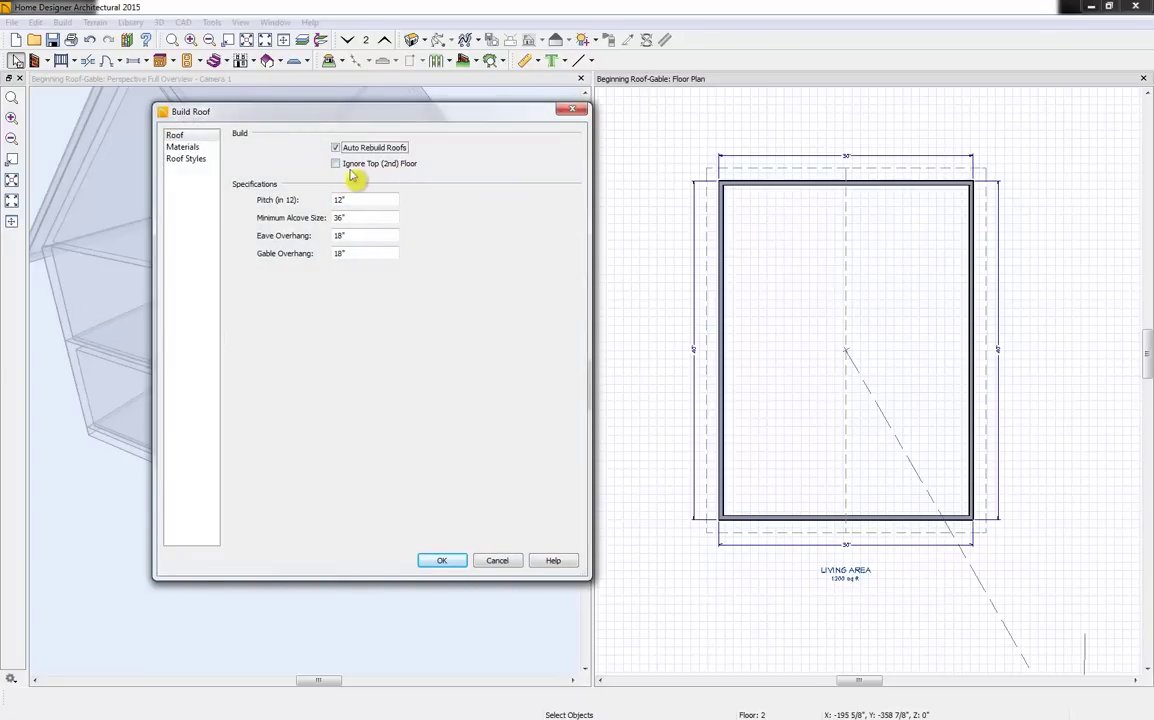
left_click(336, 164)
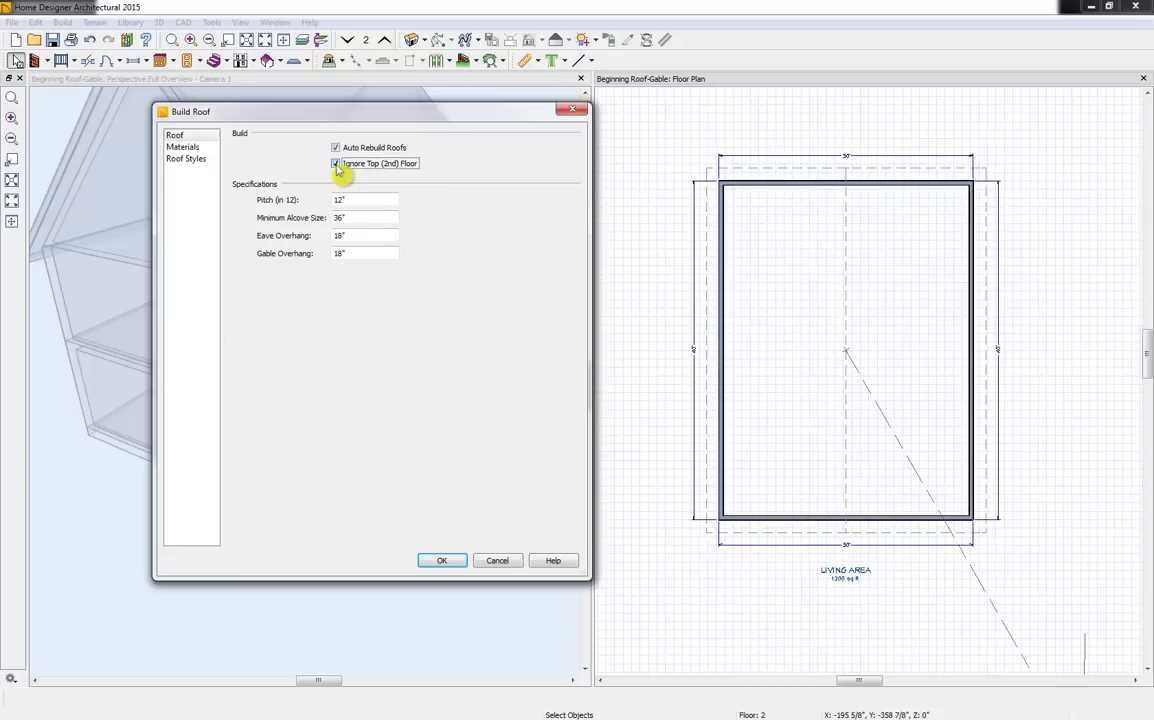
left_click(443, 561)
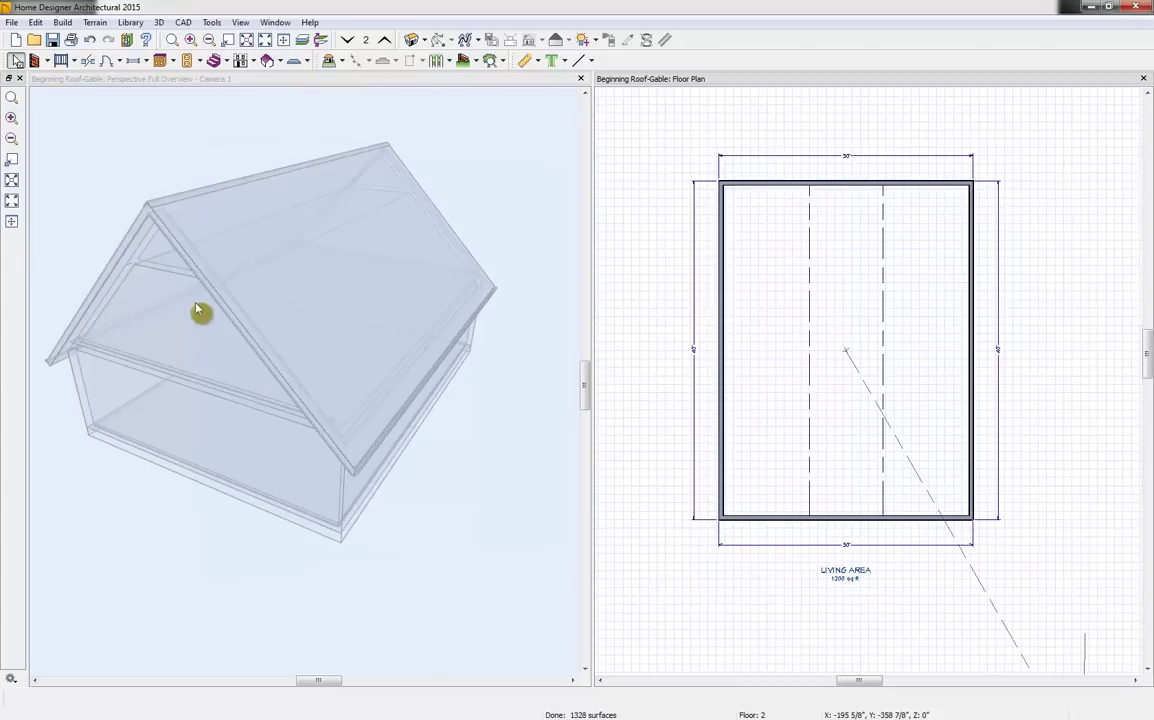
Place an automatic dormer on the second floor's right-hand wall, near its upper end in the floor plan
left_click(147, 219)
left_click_drag(147, 219, 218, 246)
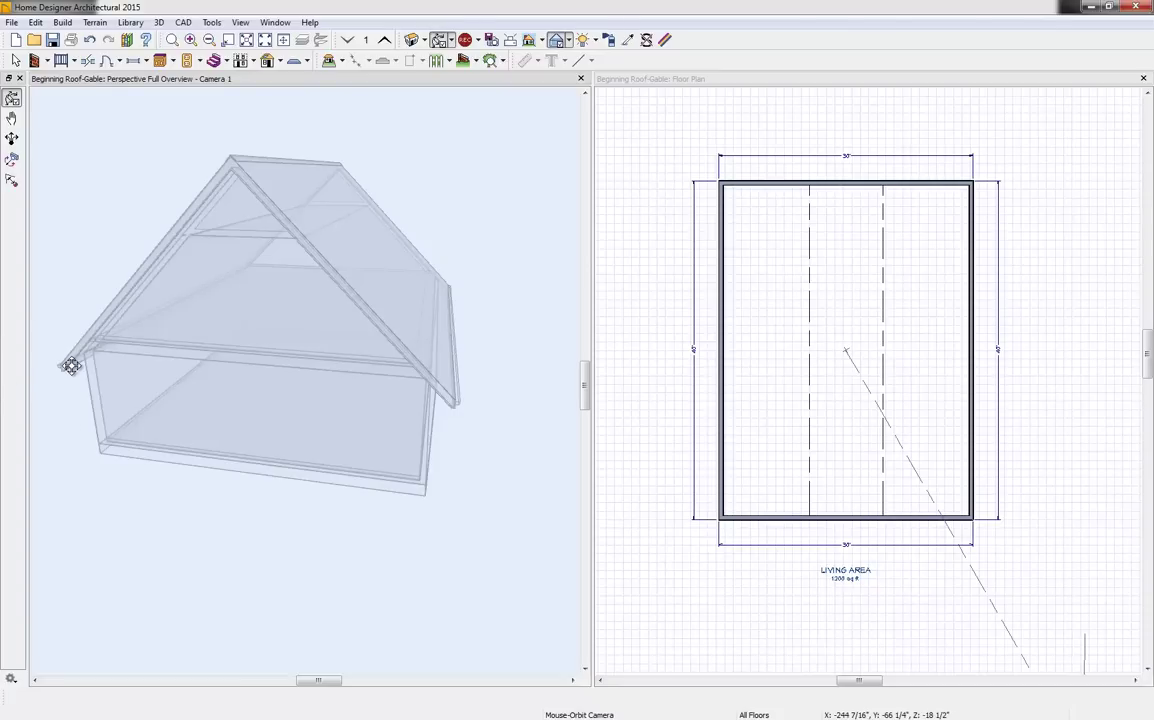
left_click_drag(427, 190, 382, 213)
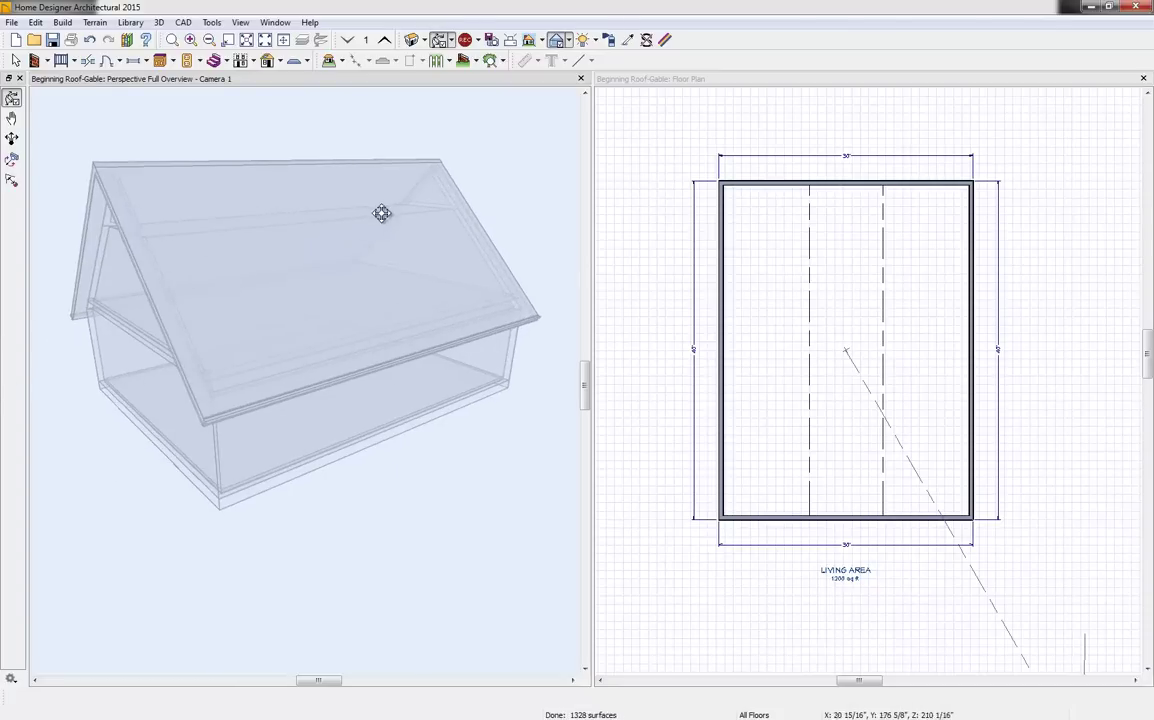
left_click(907, 283)
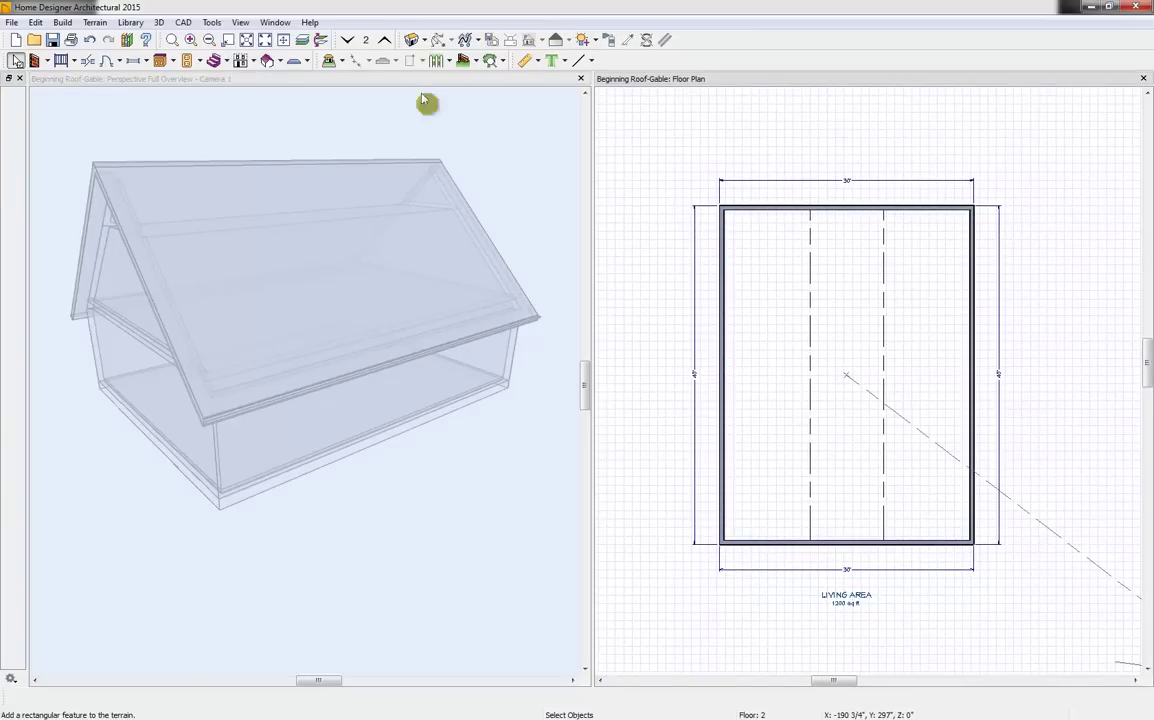
left_click(282, 62)
left_click(318, 137)
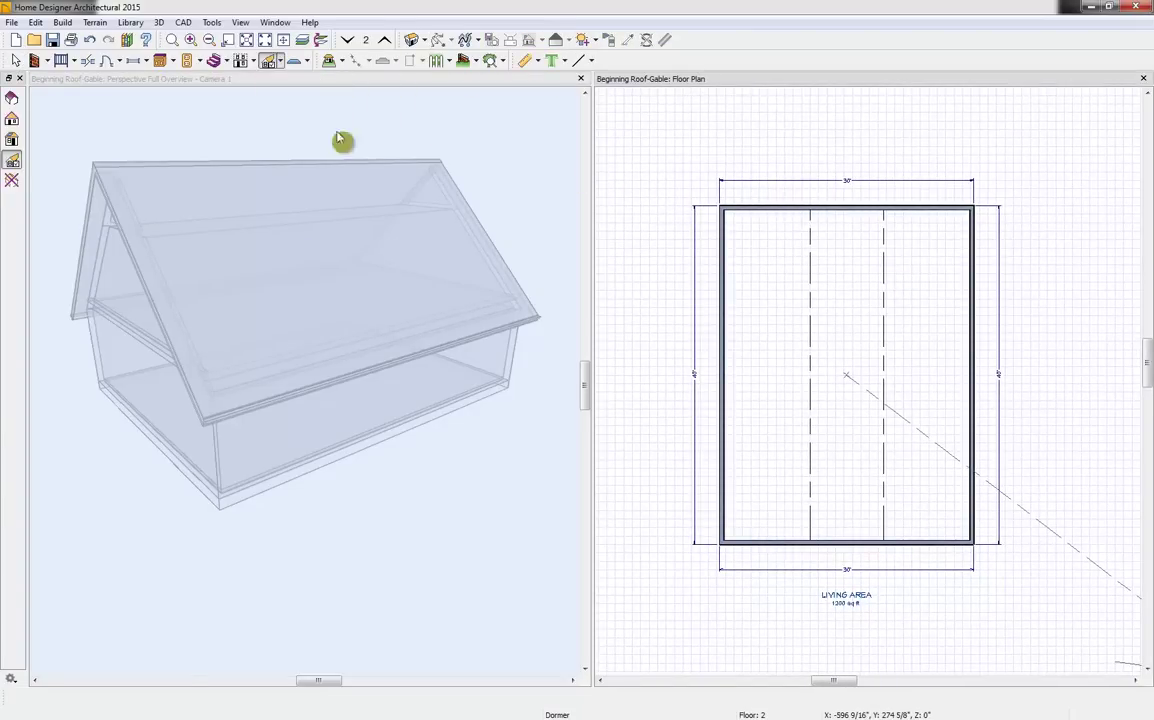
left_click(980, 293)
Turn the perspective overview to face the dormer and render it with the Standard technique
left_click(497, 180)
left_click_drag(497, 180, 452, 199)
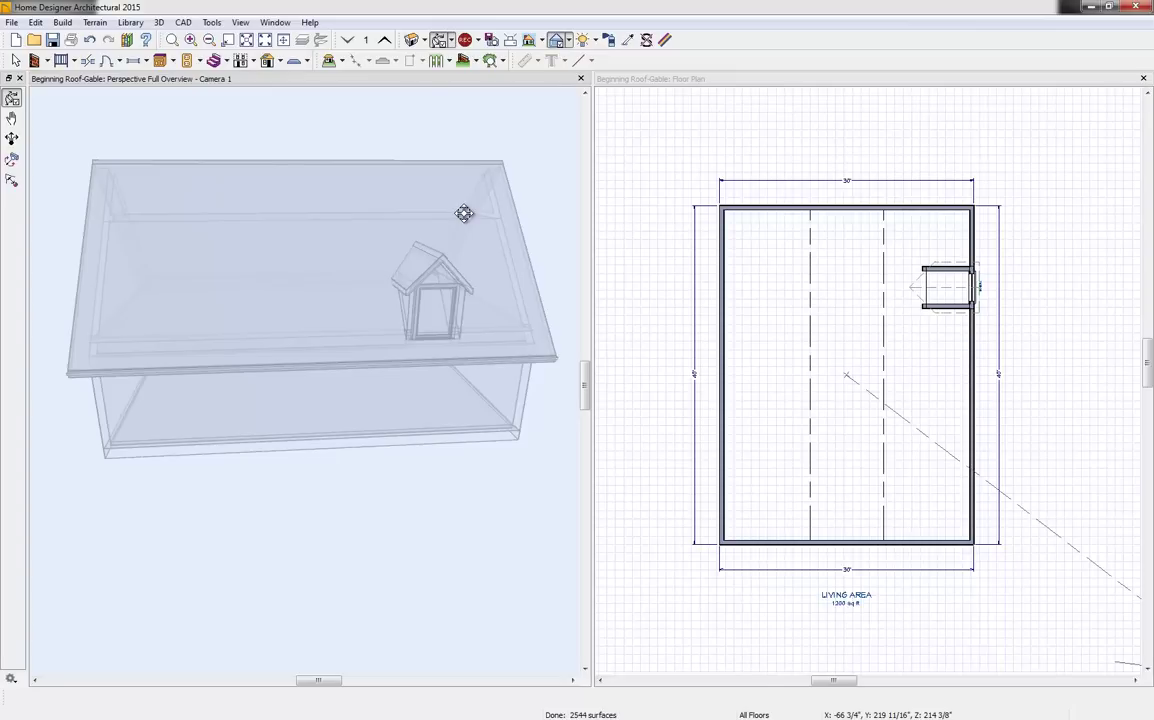
left_click(567, 41)
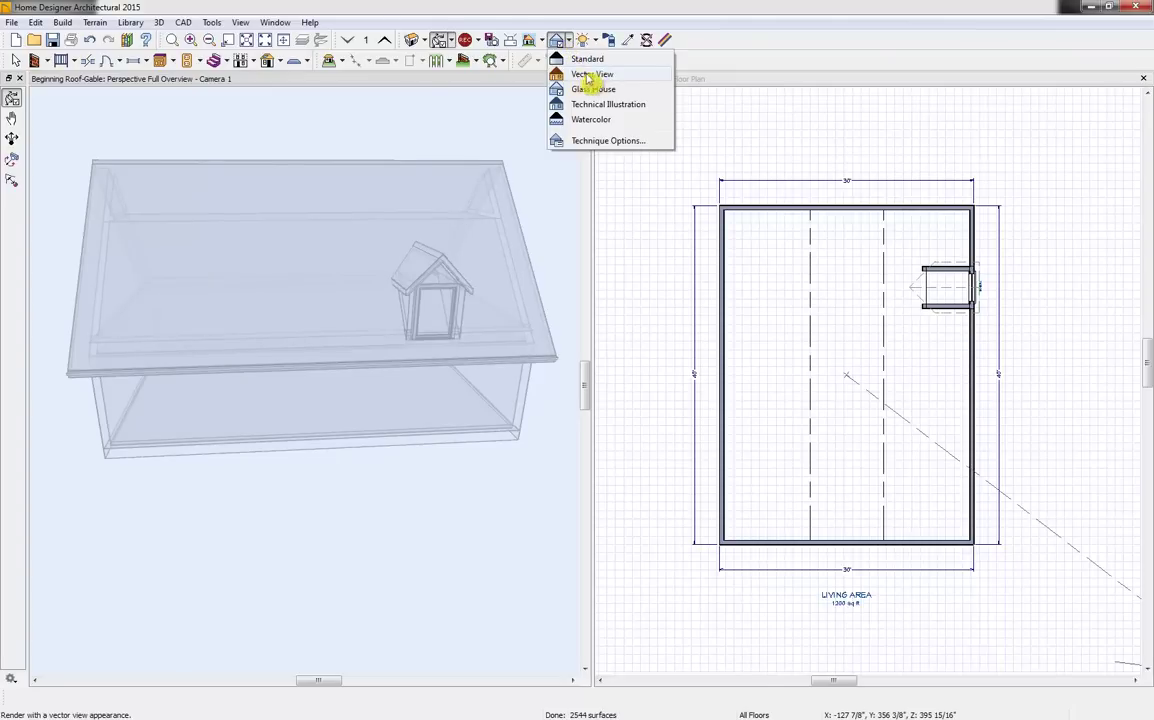
left_click(590, 76)
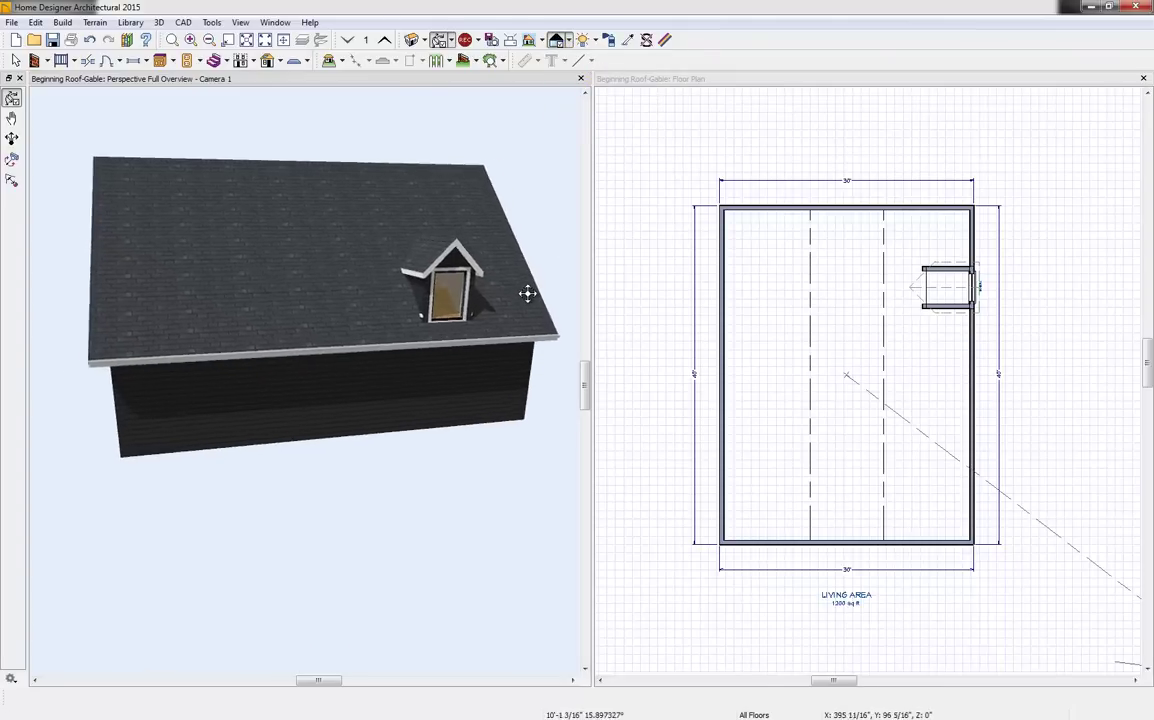
Shorten the dormer's window slightly by raising its bottom edge in the perspective overview
left_click(438, 292)
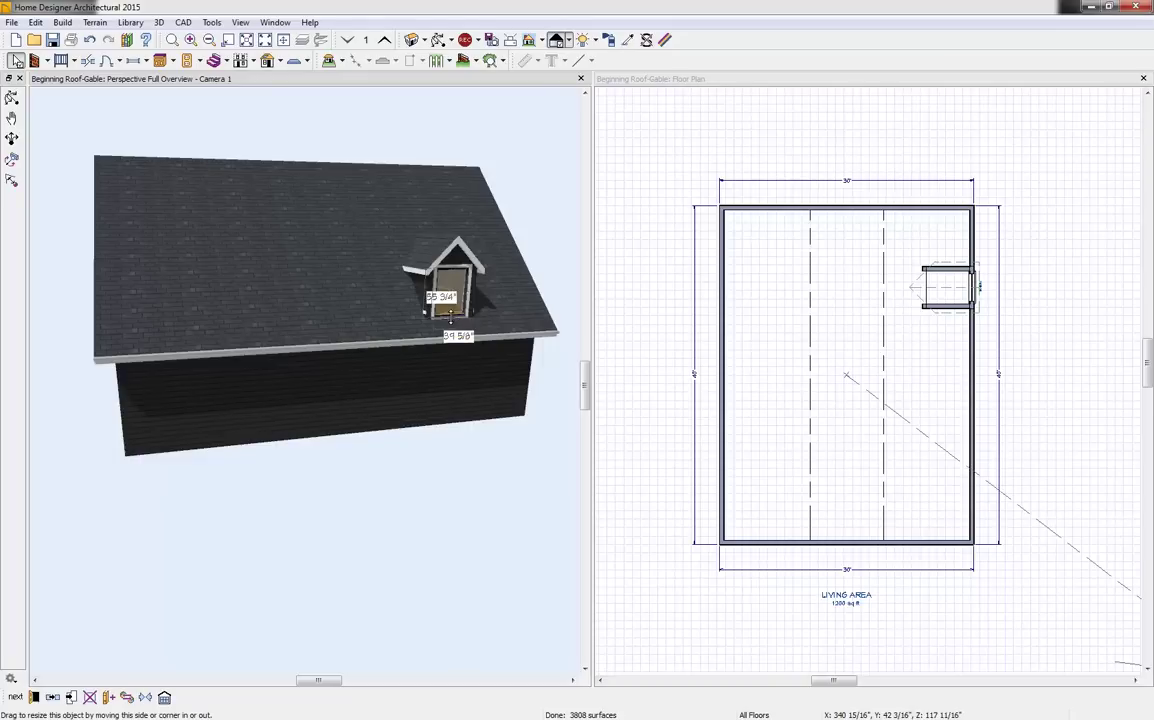
left_click_drag(451, 317, 451, 310)
key("Escape")
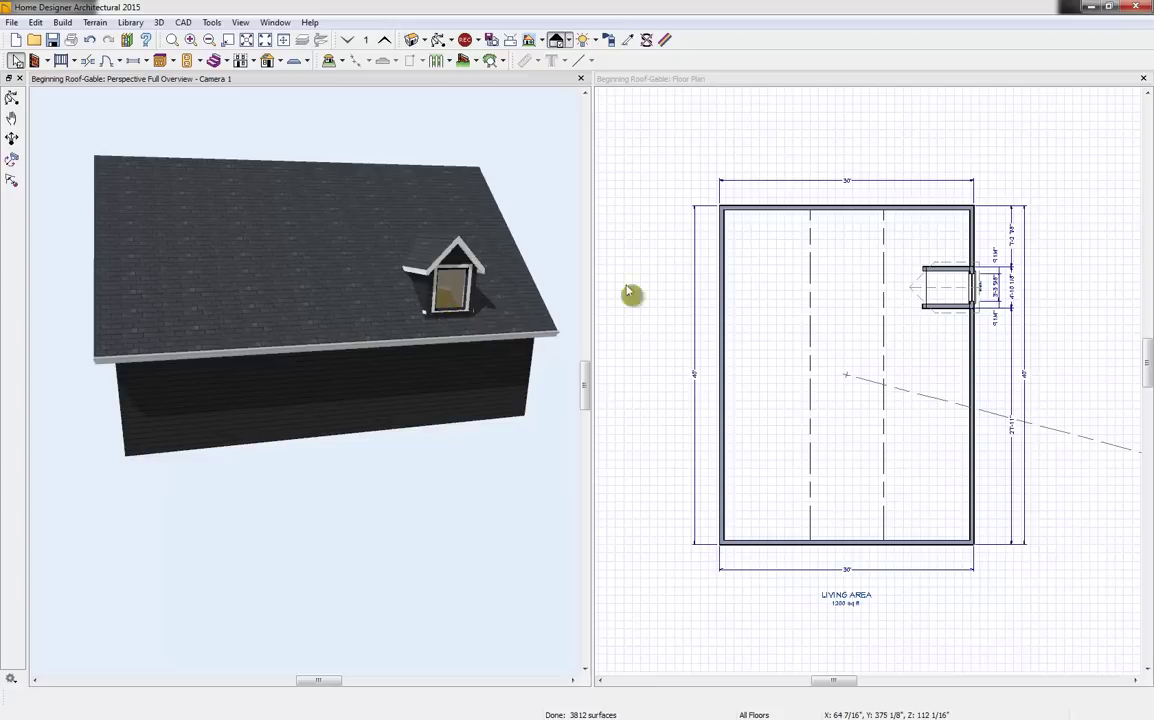
Increase the dormer's wall height in its specification and widen the dormer to about 7'-5" in the floor plan
left_click(955, 285)
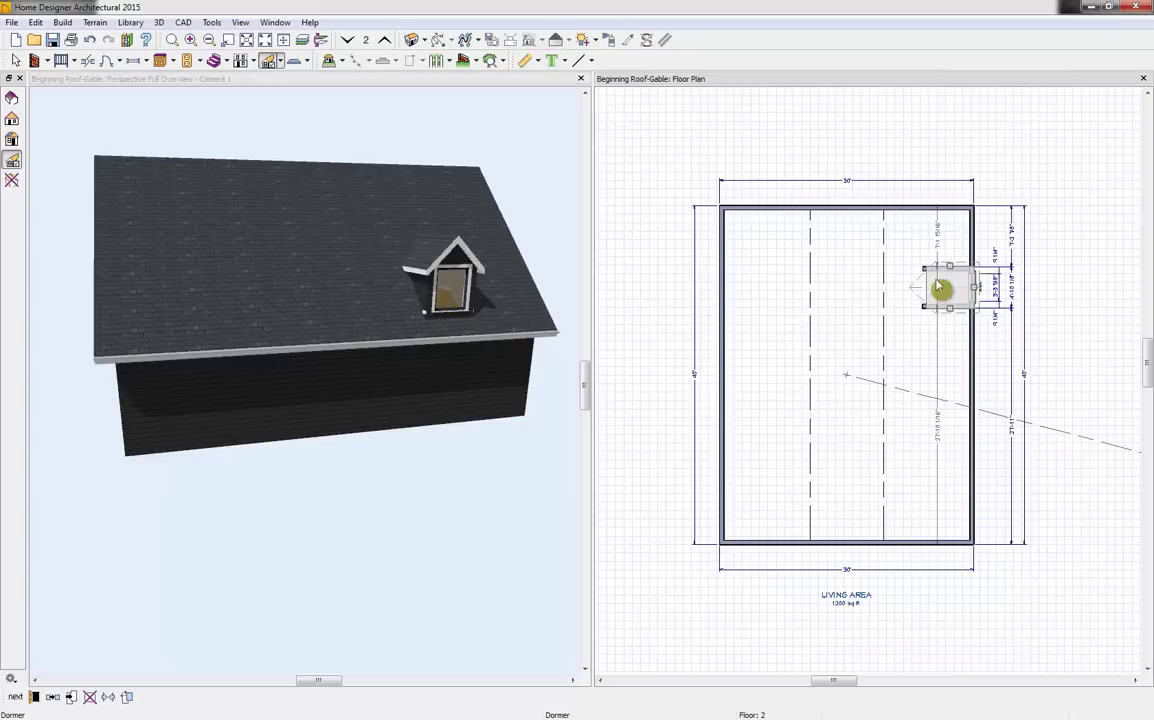
left_click(34, 697)
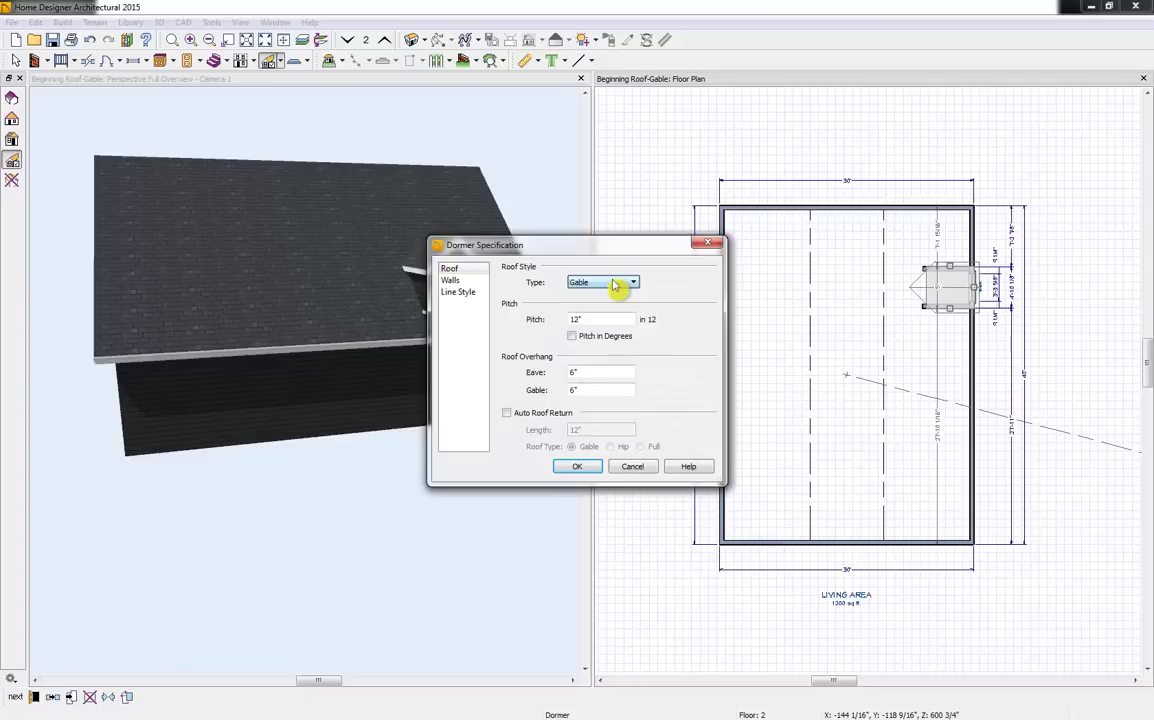
left_click(451, 280)
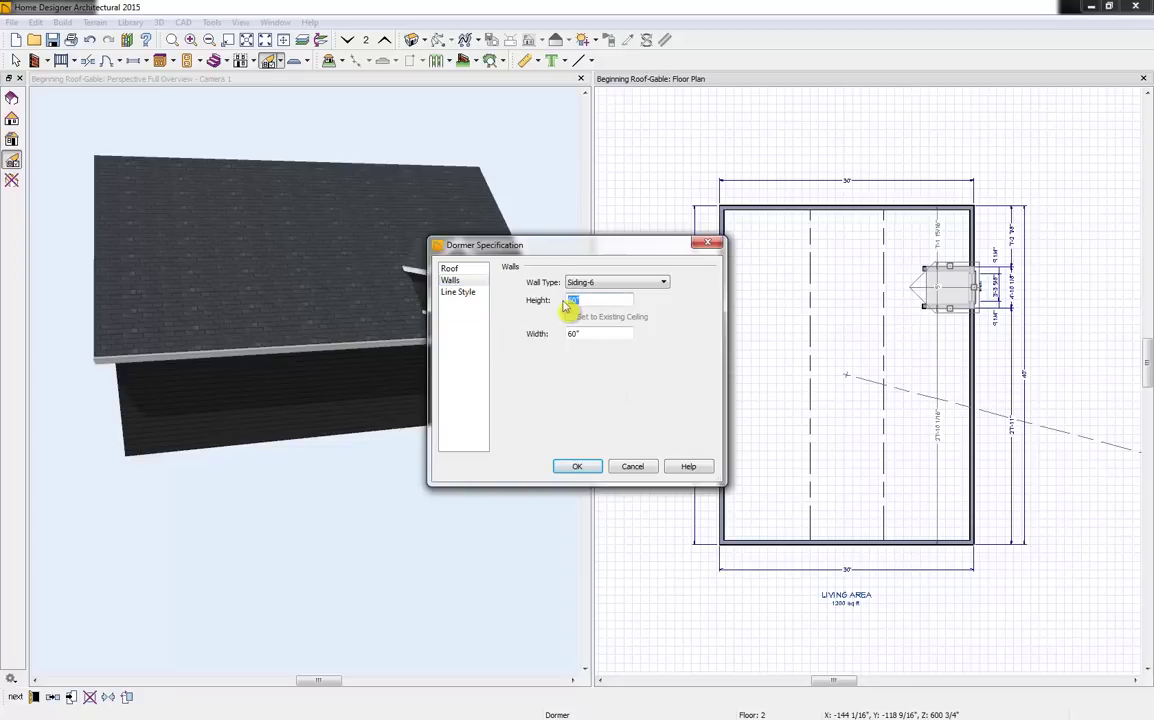
left_click(577, 466)
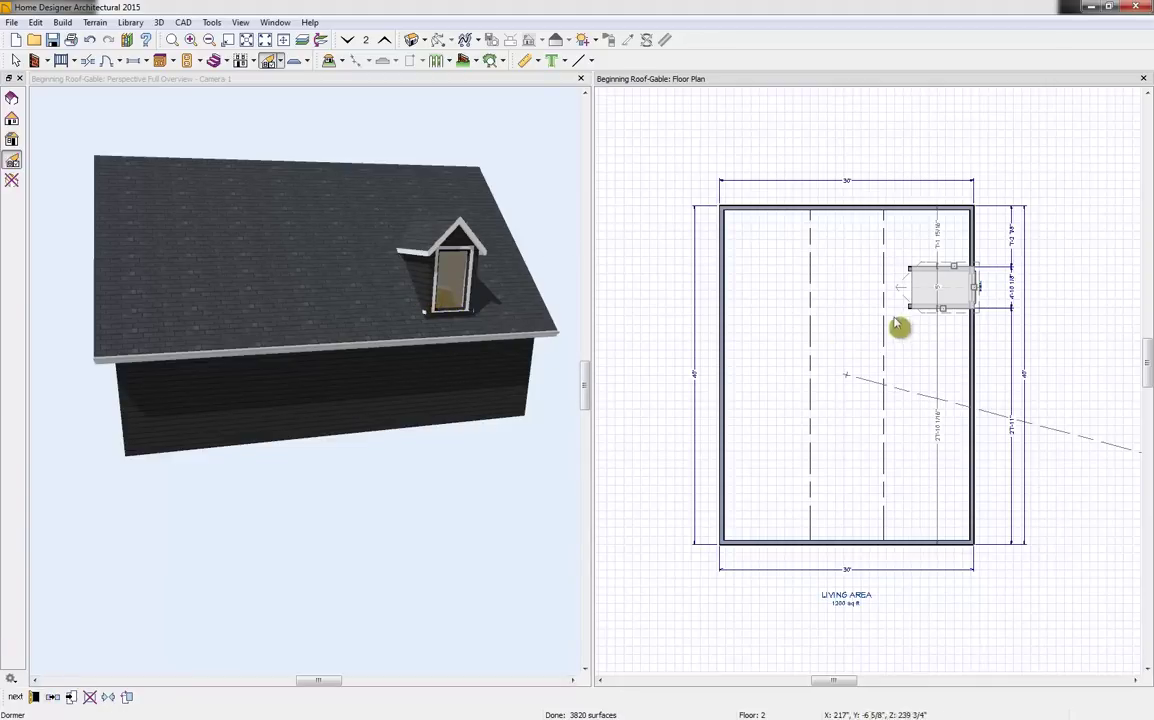
left_click_drag(942, 316, 952, 338)
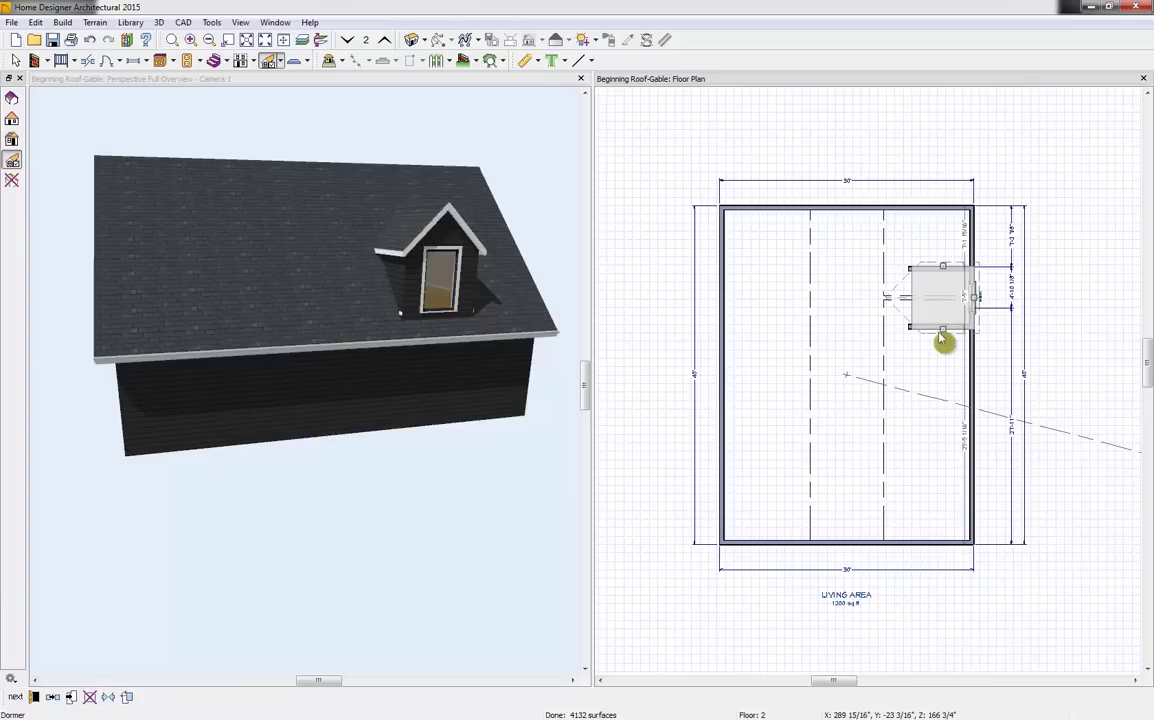
Place a second dormer near the middle of the same right-hand wall
left_click(270, 60)
left_click(975, 392)
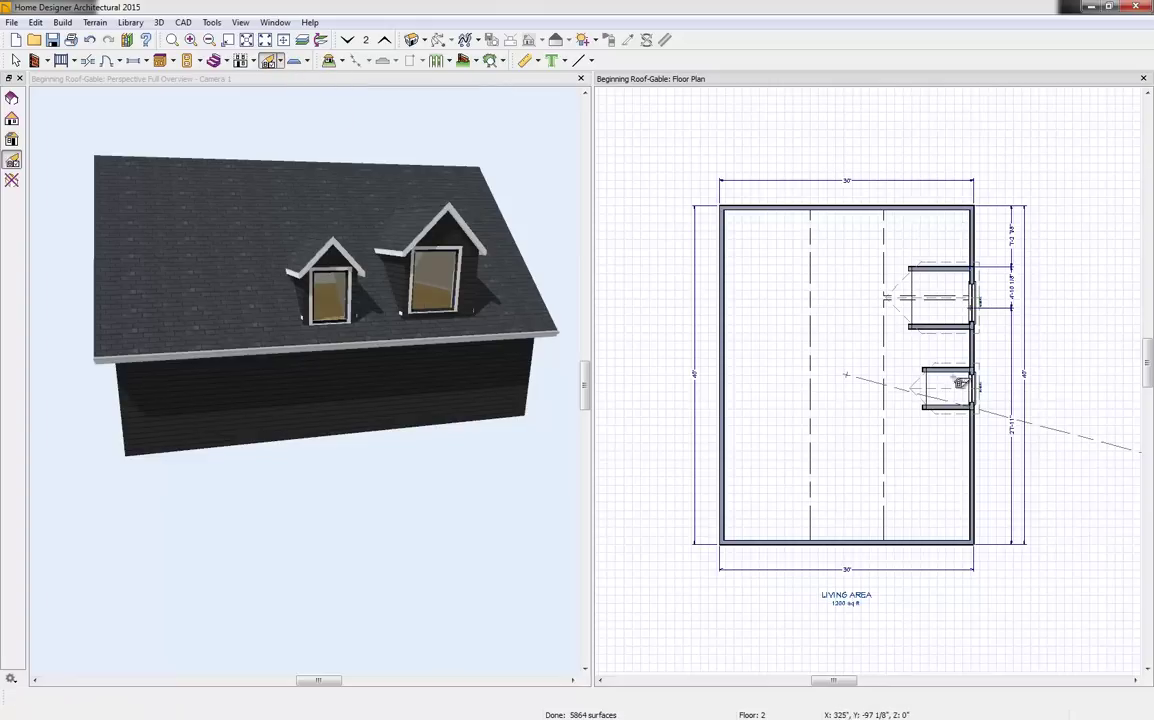
key("space")
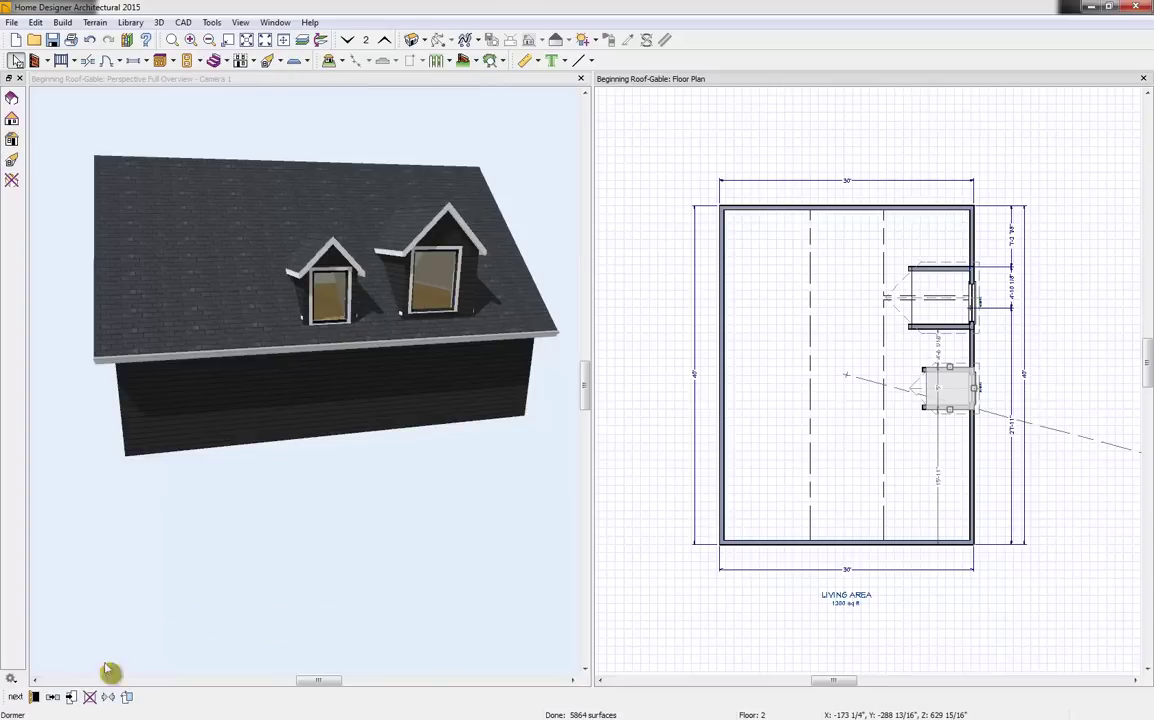
Change the middle dormer's roof type to Hip
left_click(36, 695)
left_click(603, 283)
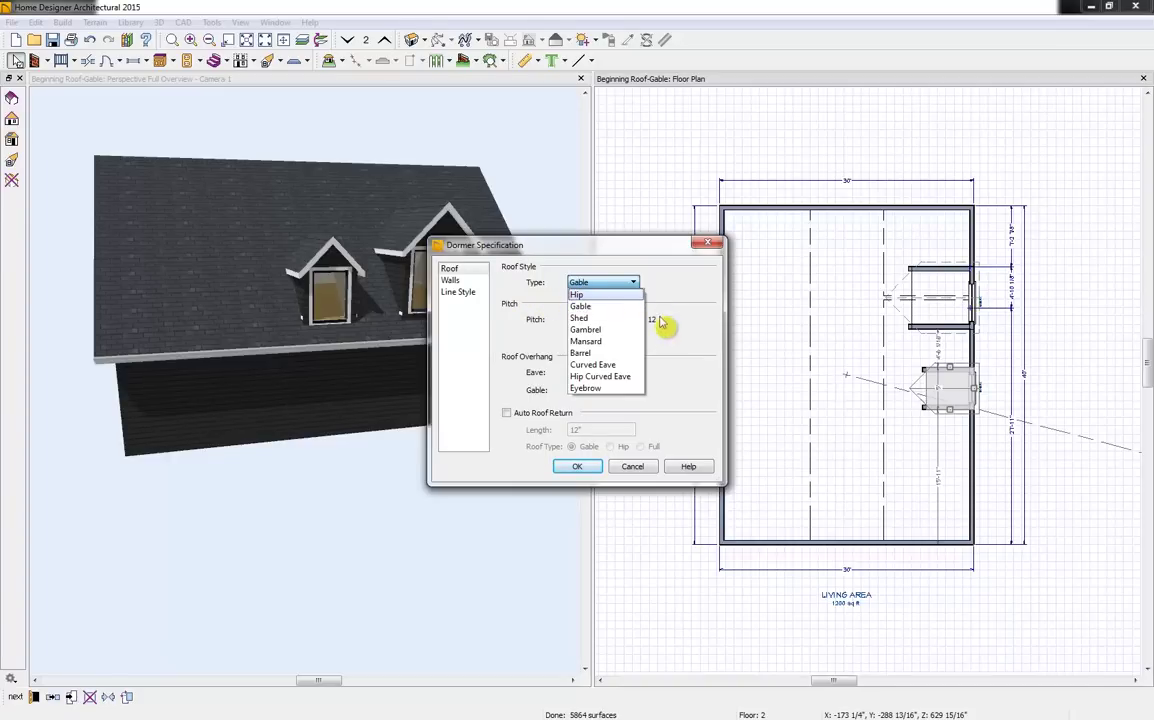
left_click(585, 317)
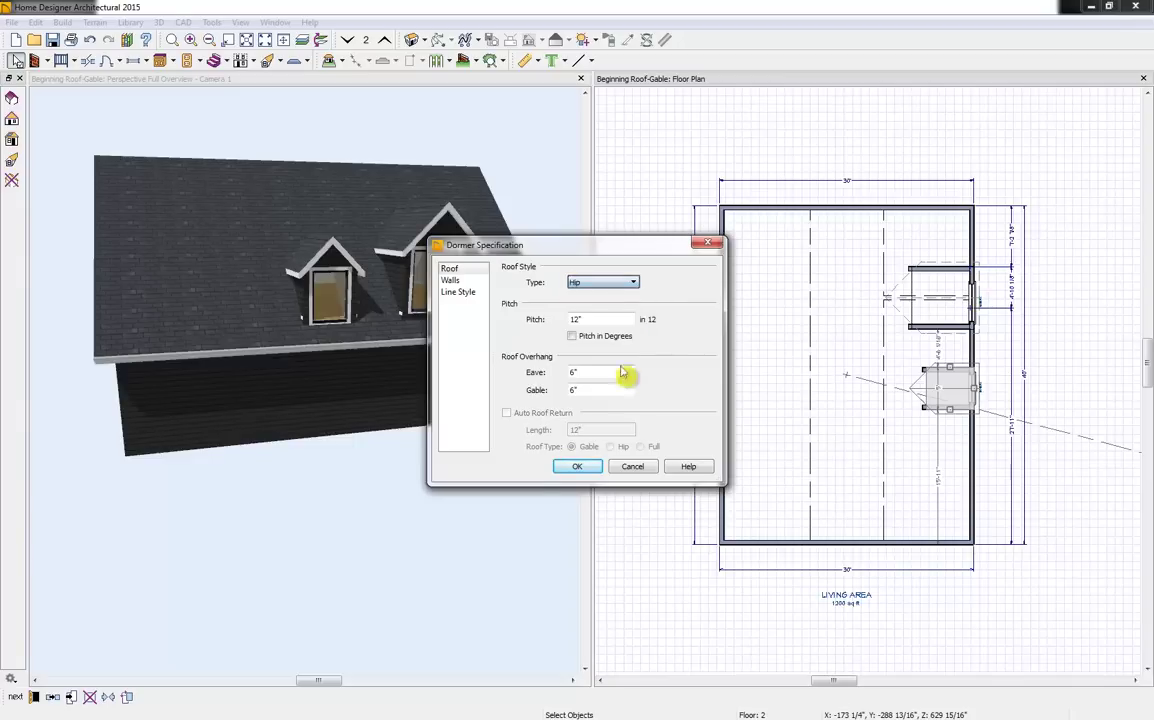
left_click(577, 466)
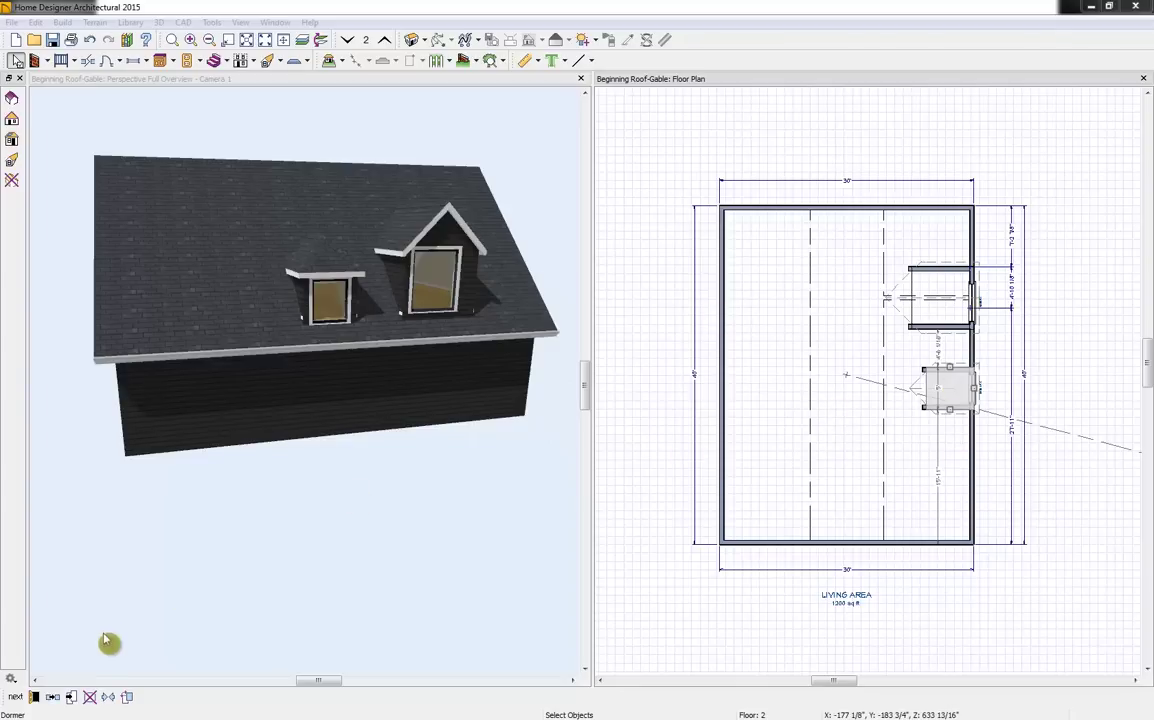
Change the middle dormer's roof type to Shed
left_click(33, 697)
left_click(600, 283)
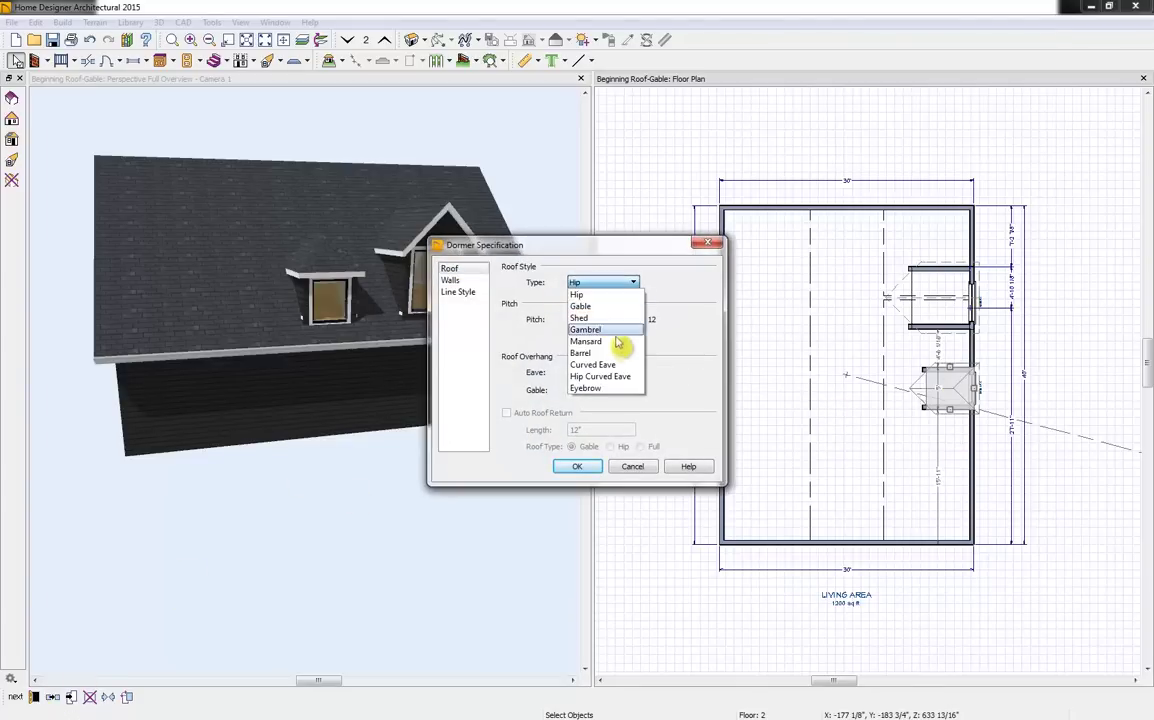
left_click(620, 353)
left_click(577, 466)
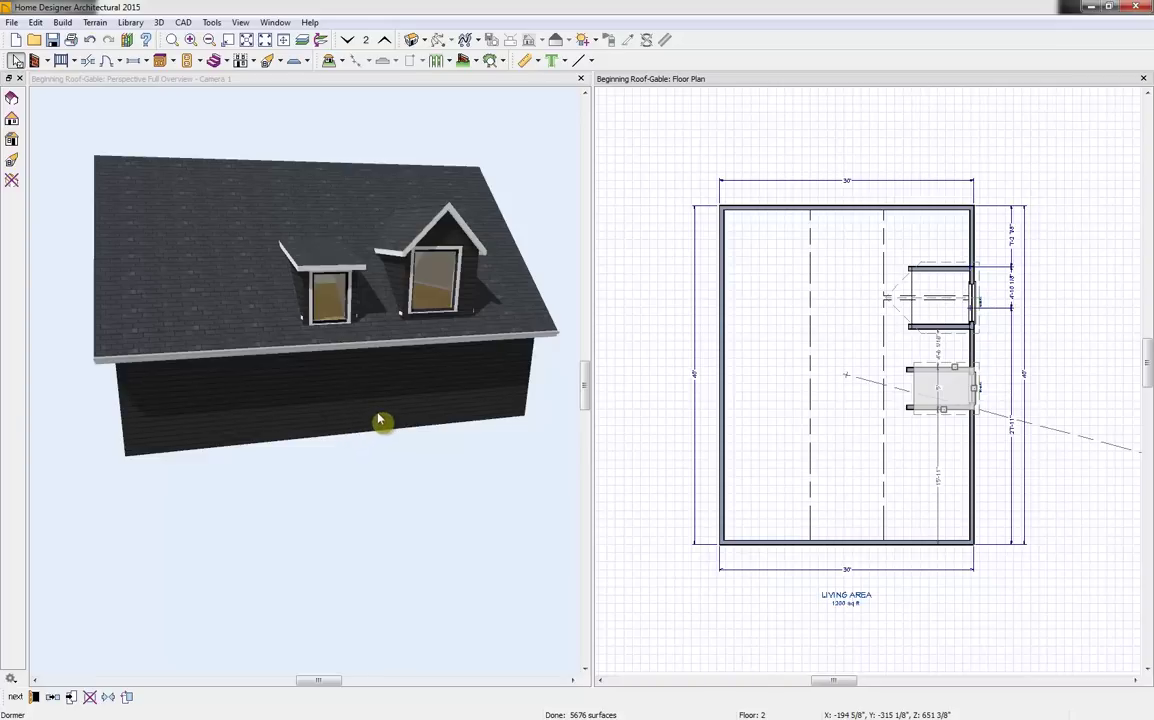
Place a third dormer near the lower end of the right-hand wall in the floor plan and select it
left_click(268, 60)
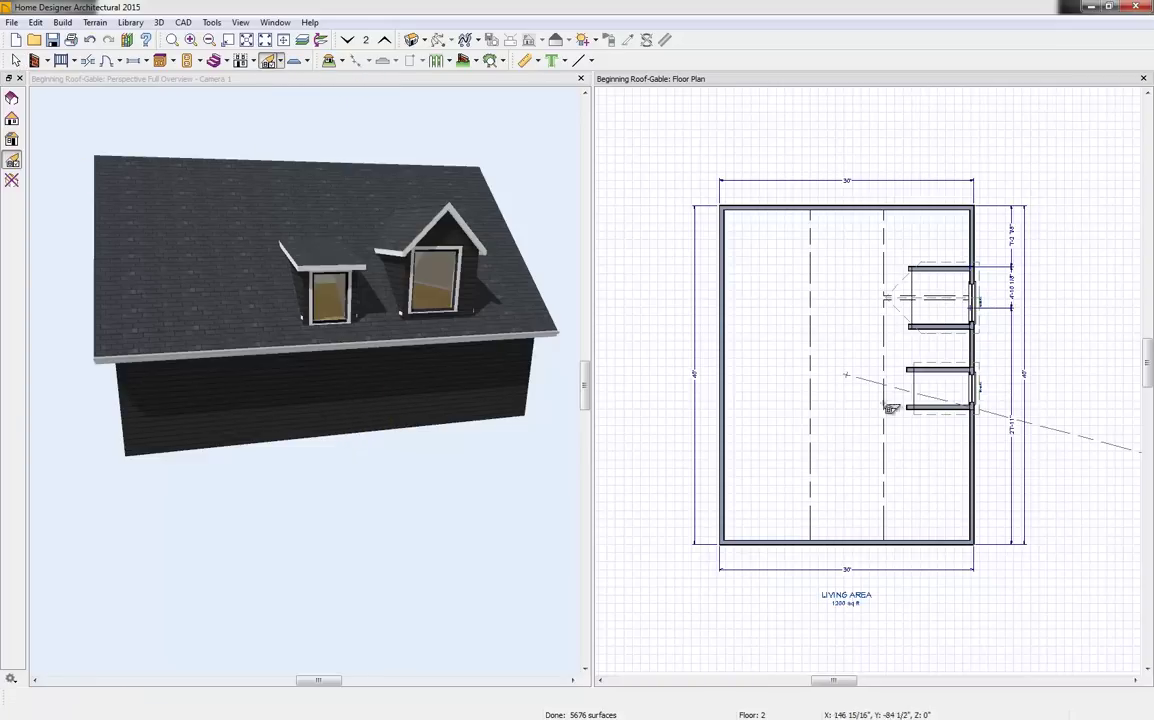
left_click(977, 478)
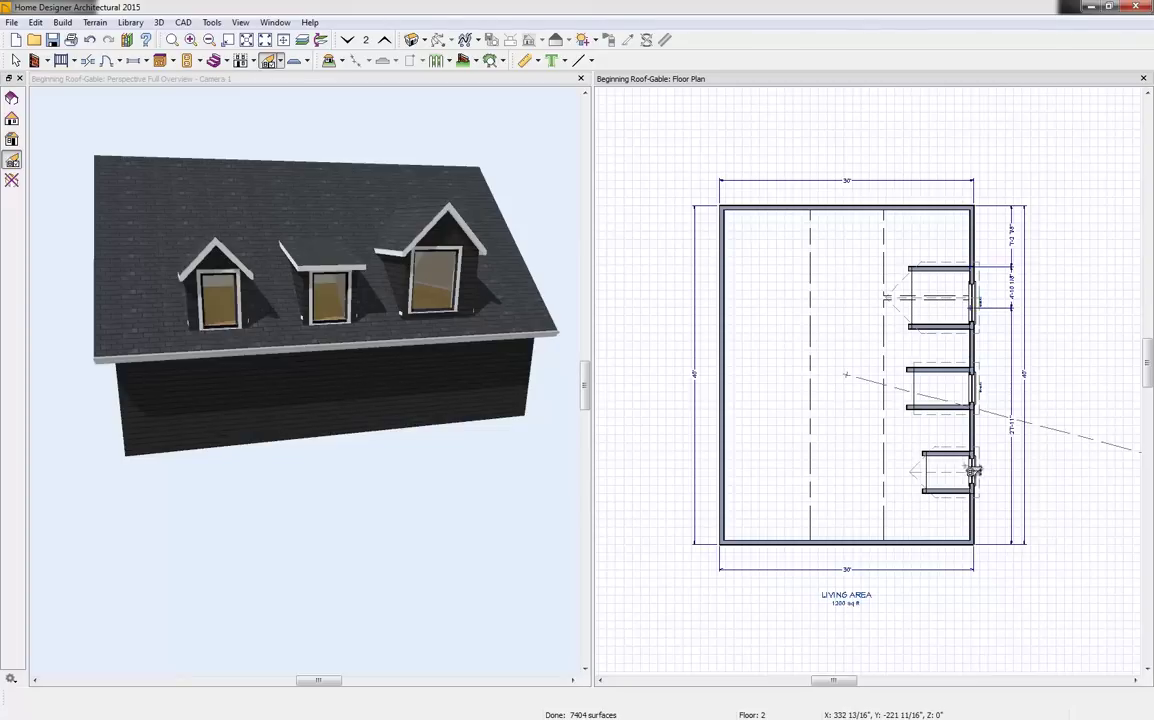
left_click(958, 470)
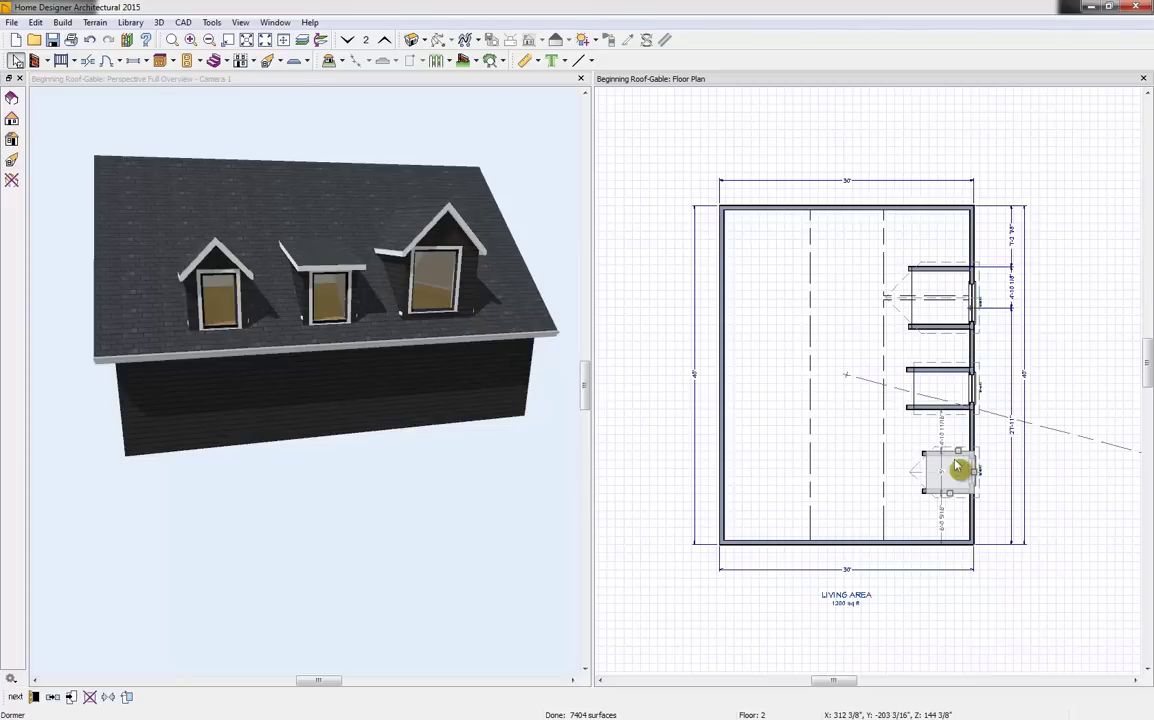
Give the third dormer, at the lower end of the right-hand wall, a curved eyebrow-style roof
left_click(33, 697)
left_click(603, 283)
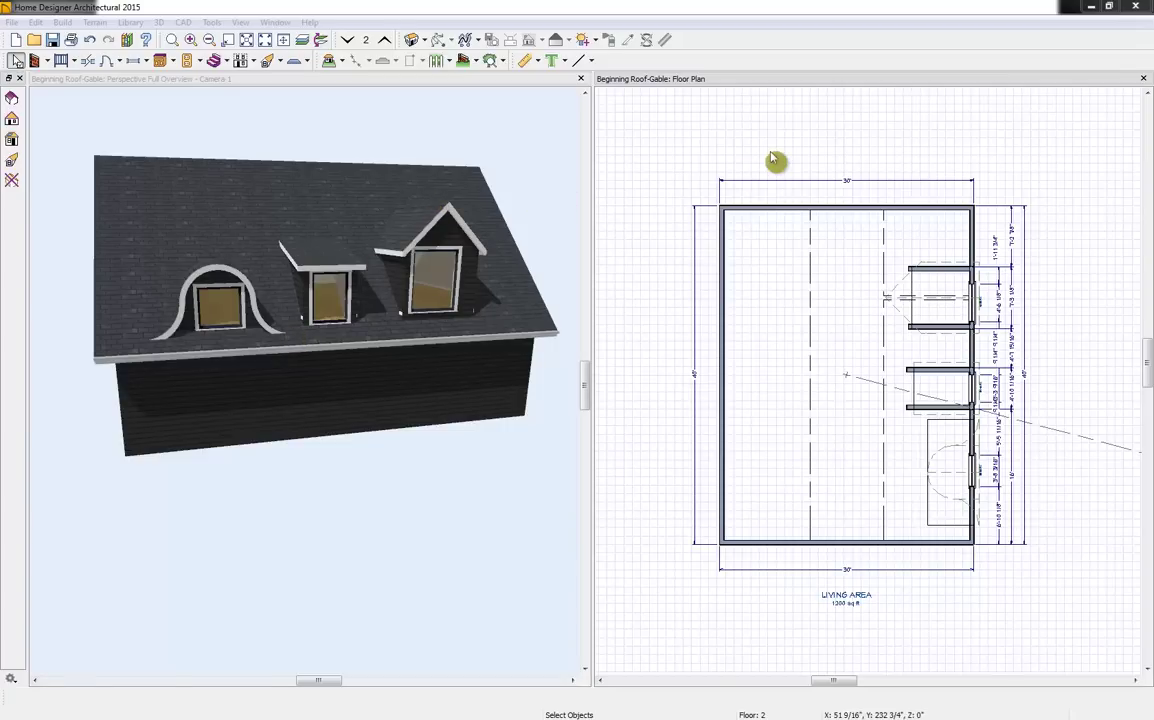
Close the gable plan without saving its changes and open the recent file Beginning Roof.plan
left_click(1143, 78)
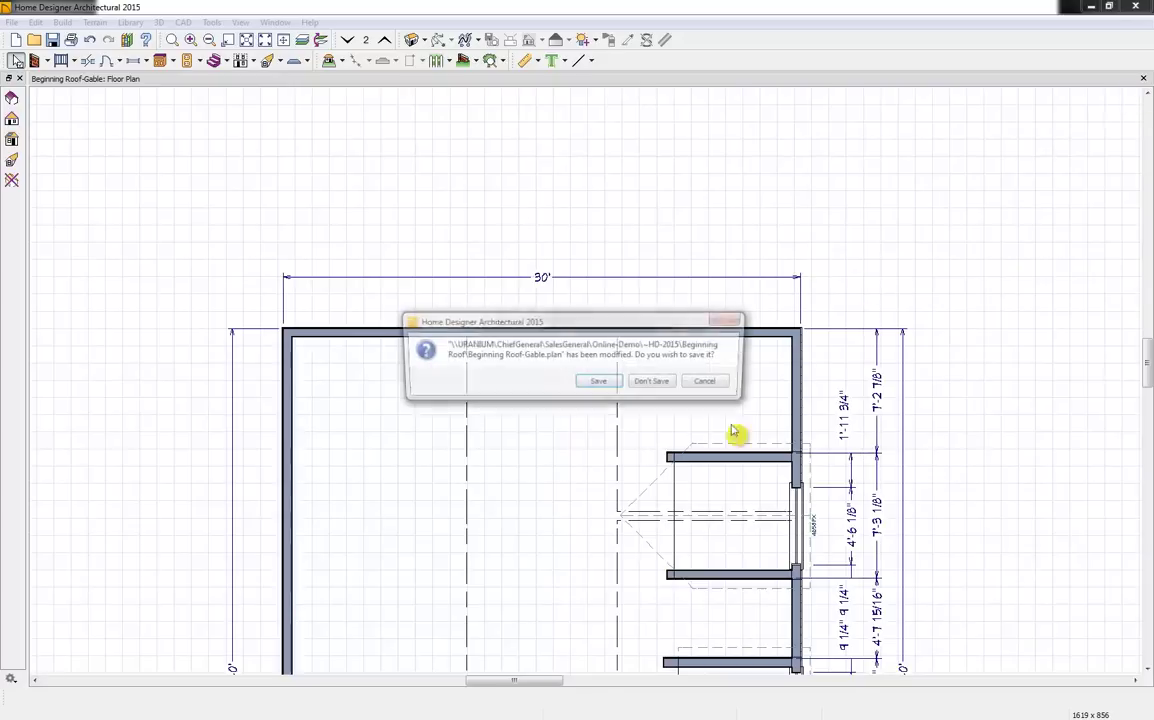
left_click(652, 382)
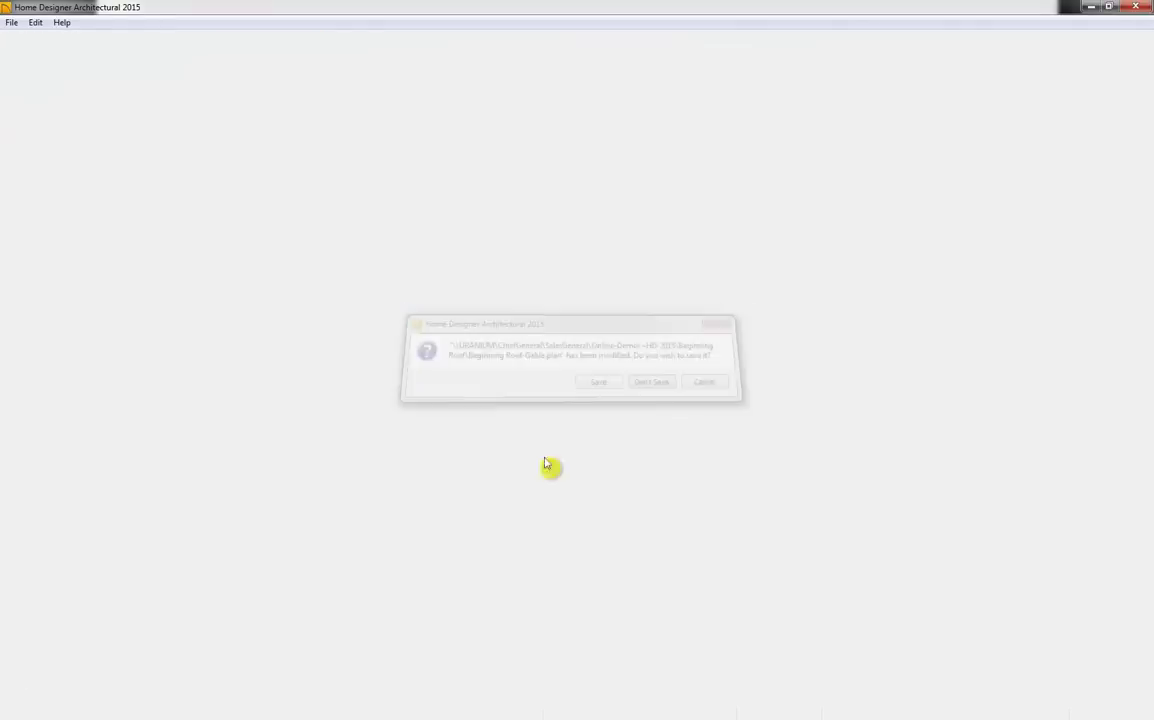
left_click(12, 23)
mouse_move(60, 69)
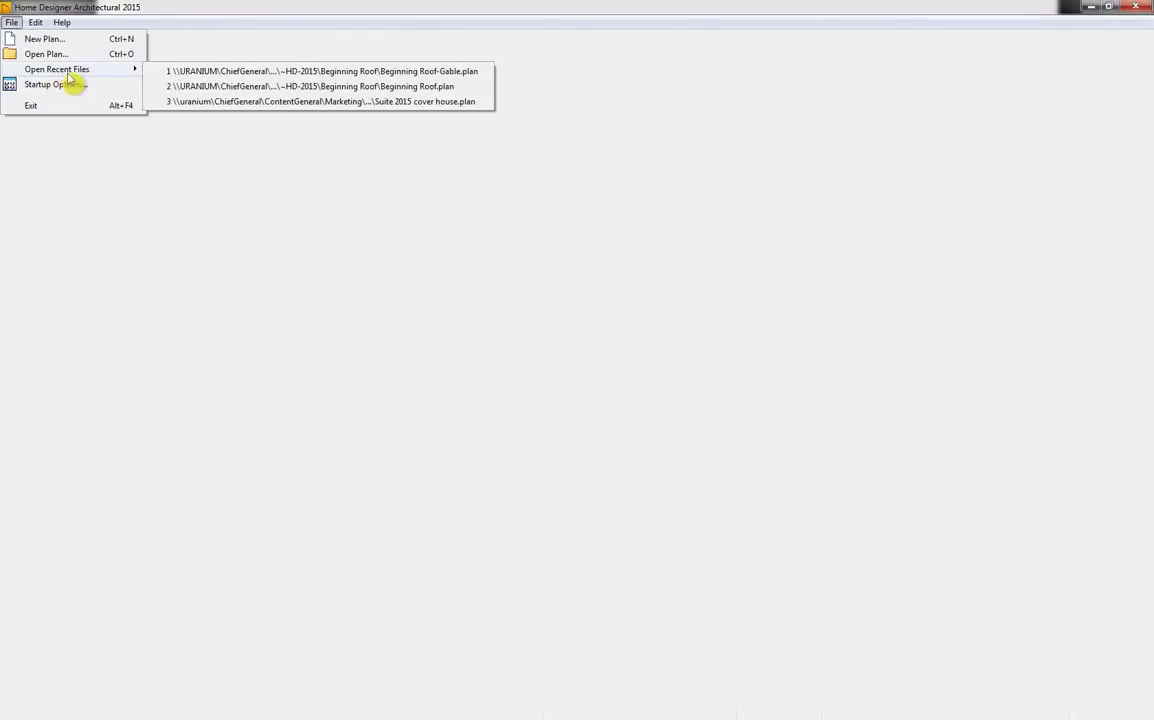
left_click(268, 88)
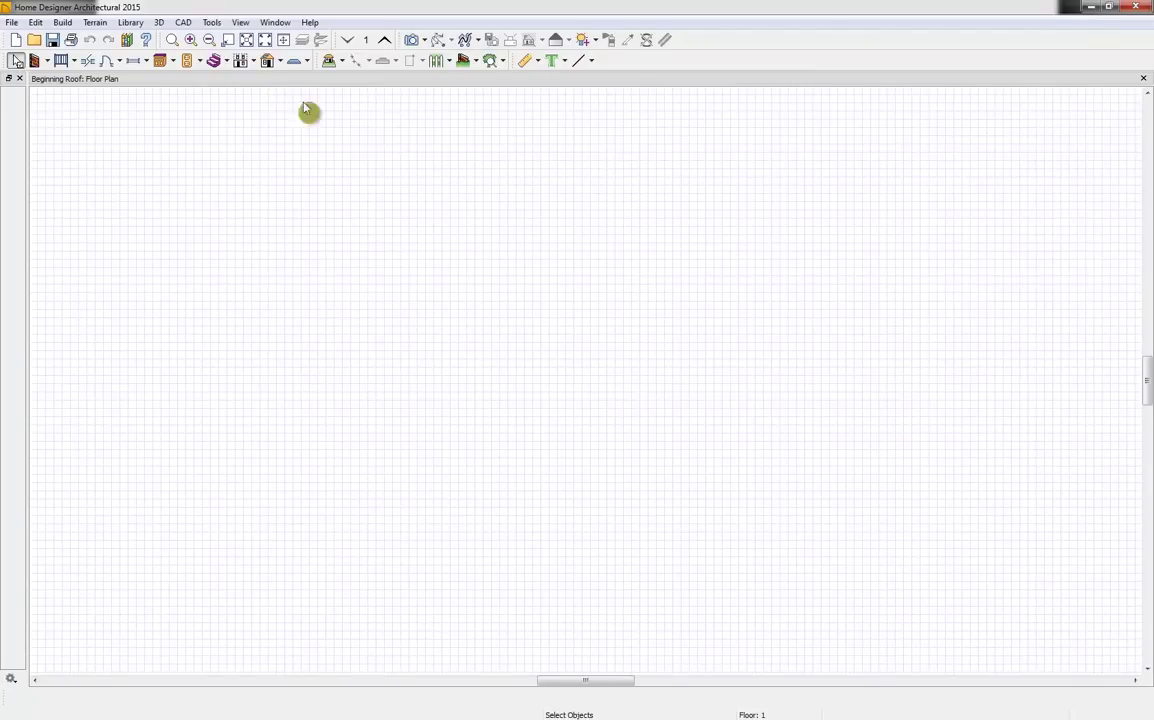
Look at the Prow reference picture of the roof shape in Windows Photo Viewer and close it
key("alt+Tab")
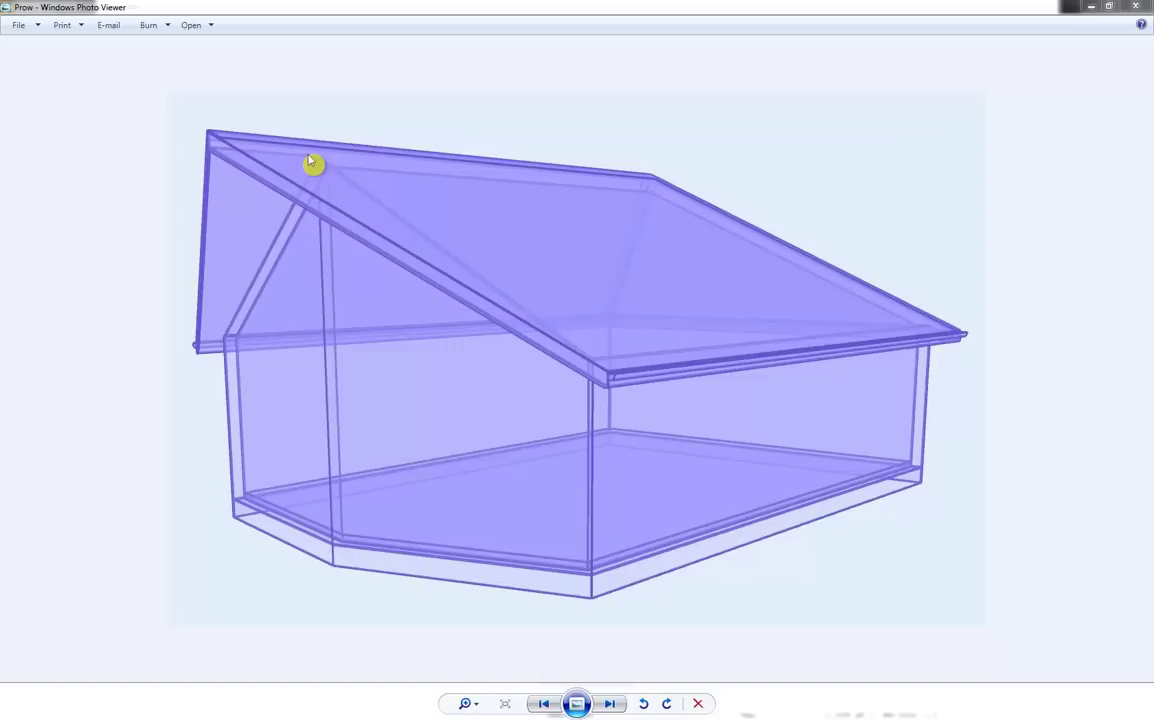
left_click(1135, 8)
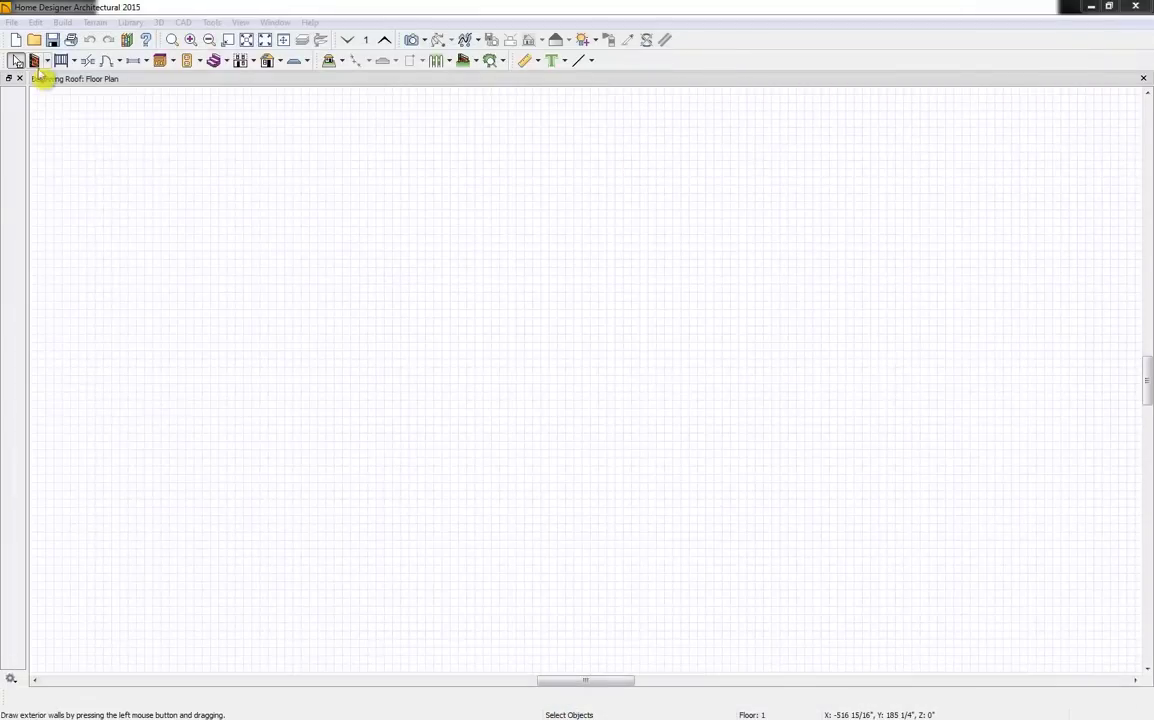
Draw exterior walls about 24'-4" wide with sides about 30'-1" long, ending in two angled walls of about 17'-2 1/2" that meet in a point
left_click(35, 61)
mouse_move(407, 462)
left_mouse_down()
mouse_move(412, 221)
mouse_move(608, 222)
left_mouse_up()
mouse_move(608, 222)
left_mouse_down()
mouse_move(597, 315)
mouse_move(613, 461)
mouse_move(554, 546)
mouse_move(518, 556)
left_mouse_up()
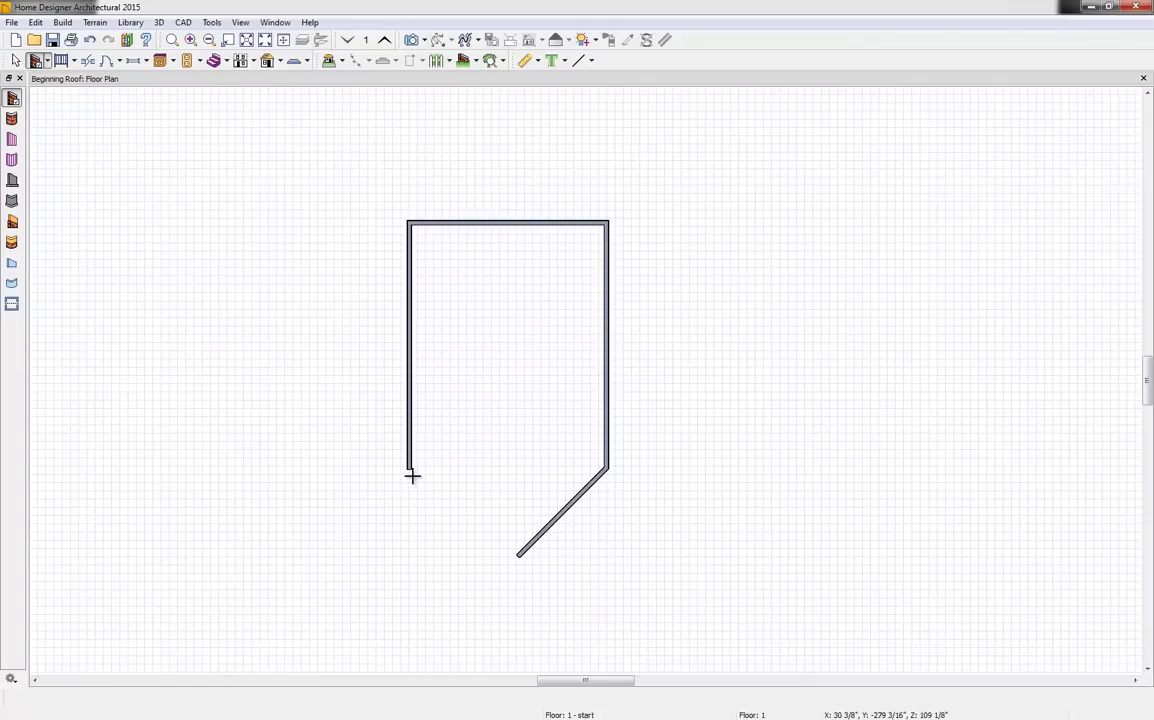
left_click_drag(410, 470, 505, 566)
left_click(530, 545)
left_click(495, 558)
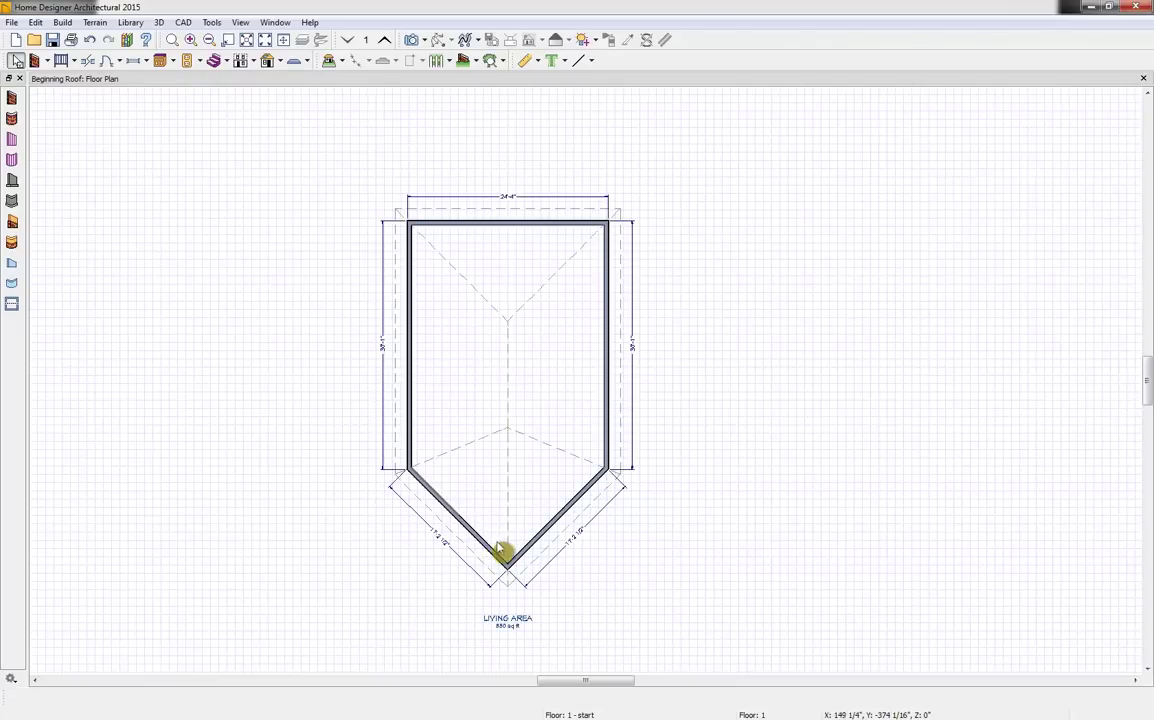
scroll(490, 540, "up", 3)
left_click(521, 598)
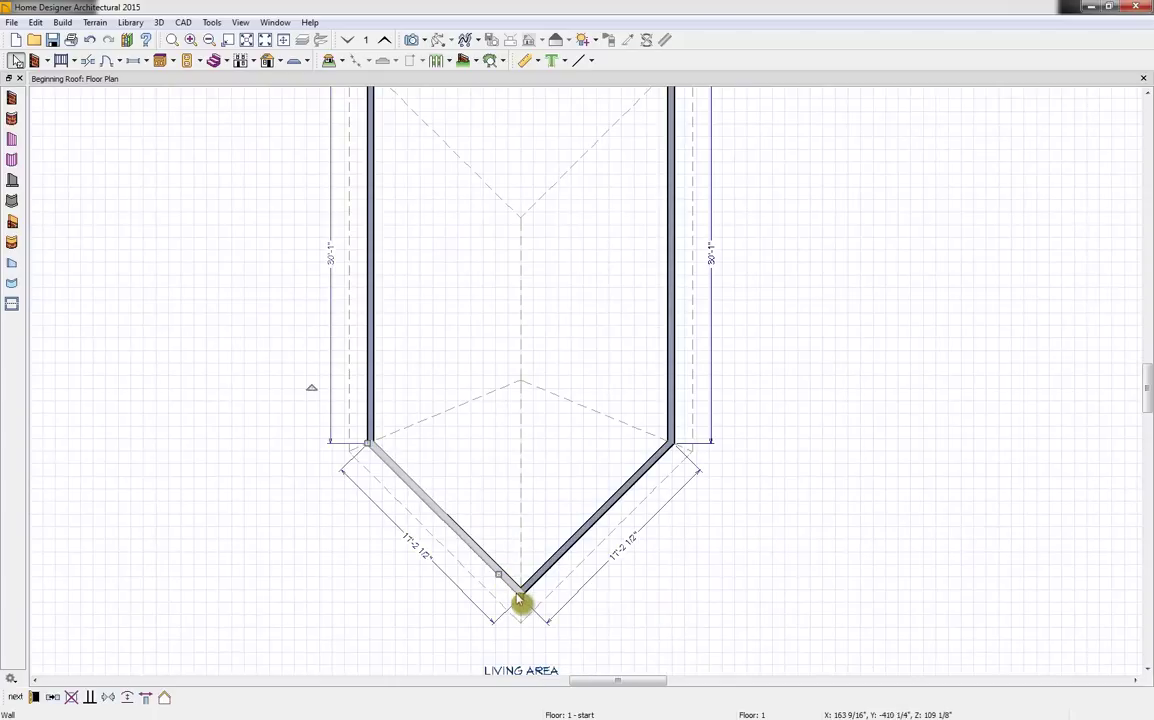
mouse_move(519, 592)
left_mouse_down()
mouse_move(516, 546)
mouse_move(520, 592)
left_mouse_up()
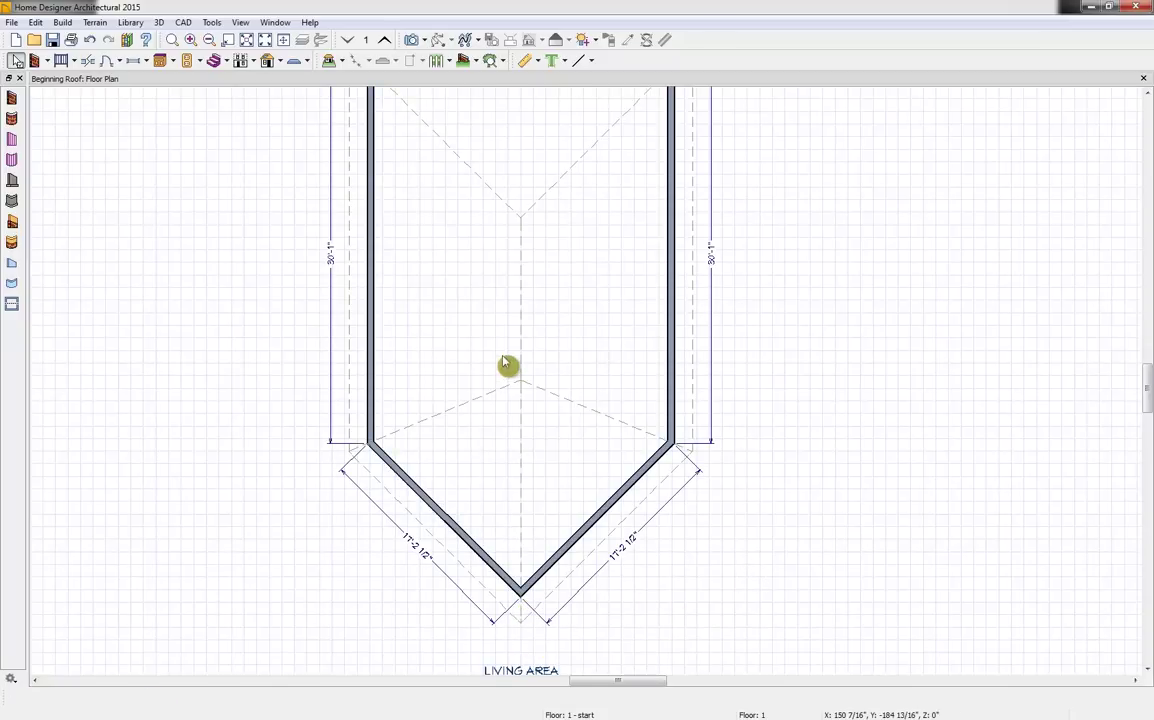
Create a Perspective Full Overview of the house and show it side by side with the floor plan
left_click(424, 40)
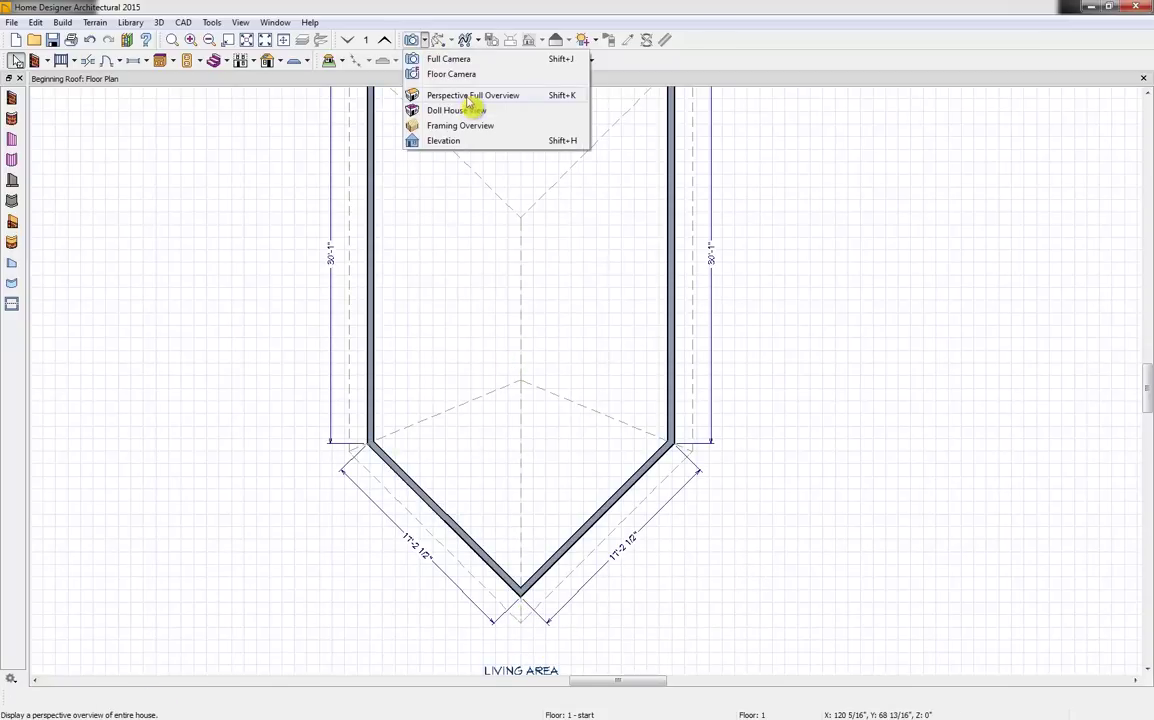
left_click(470, 97)
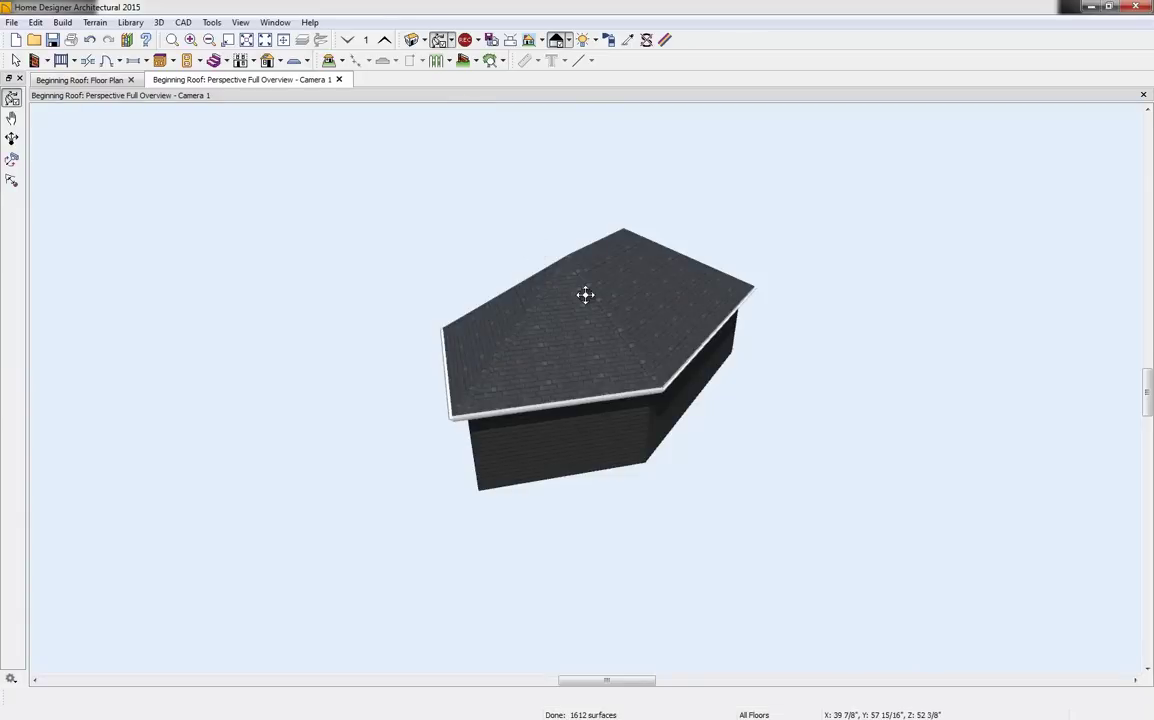
left_click_drag(585, 294, 554, 244)
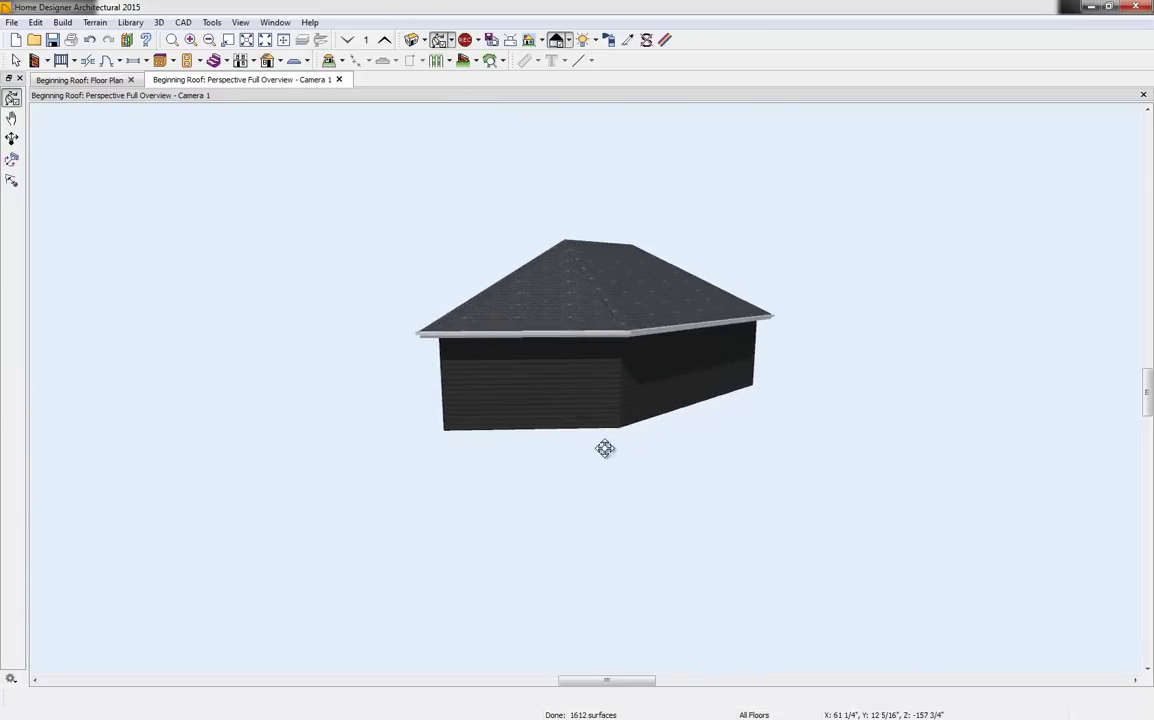
left_click_drag(280, 80, 263, 165)
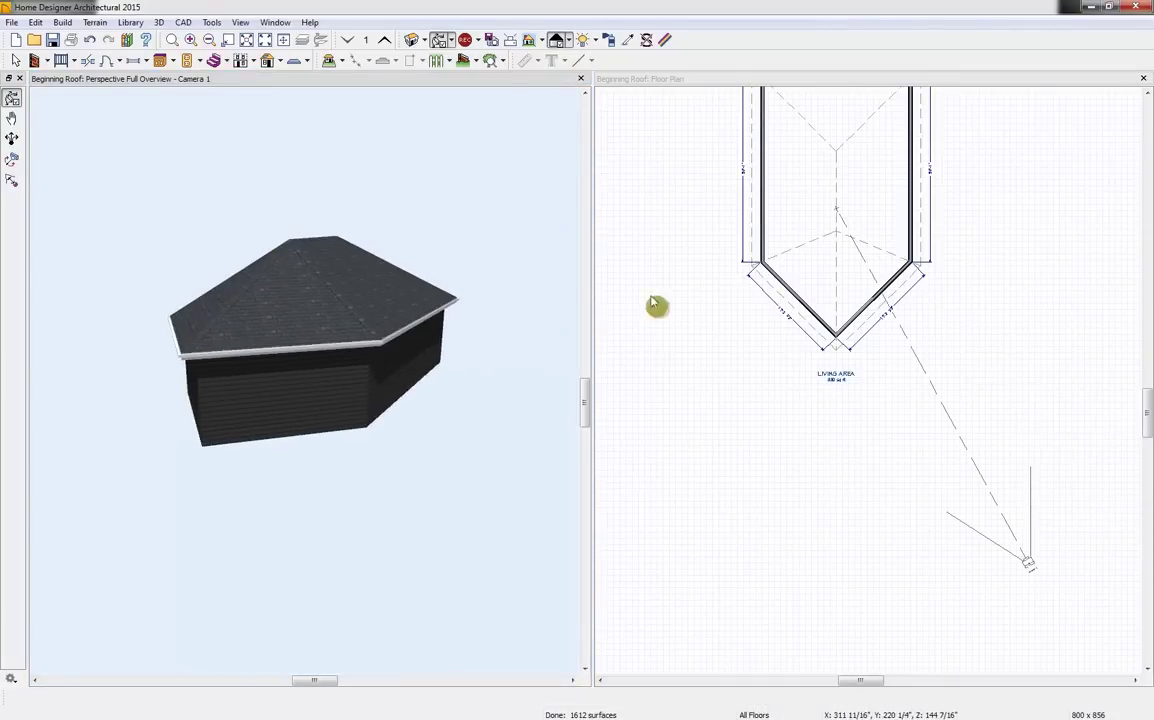
Change the left angled wall of the pointed end to a full gable wall
left_click(873, 297)
scroll(870, 360, "up", 4)
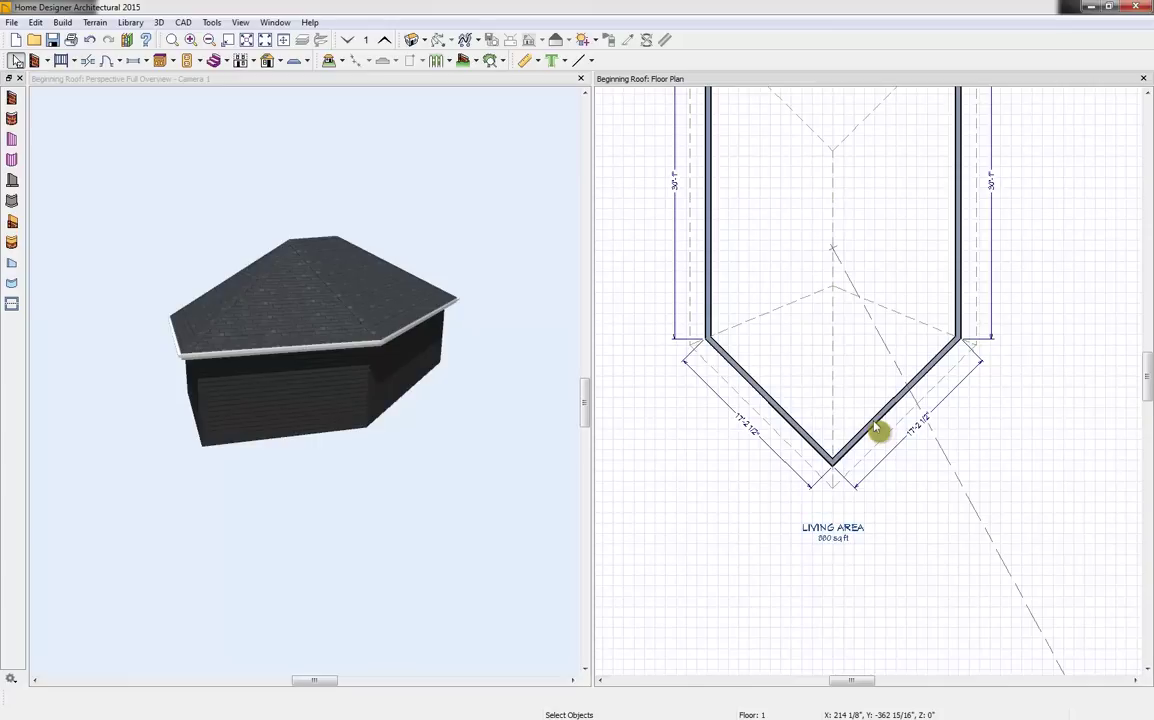
left_click(733, 367)
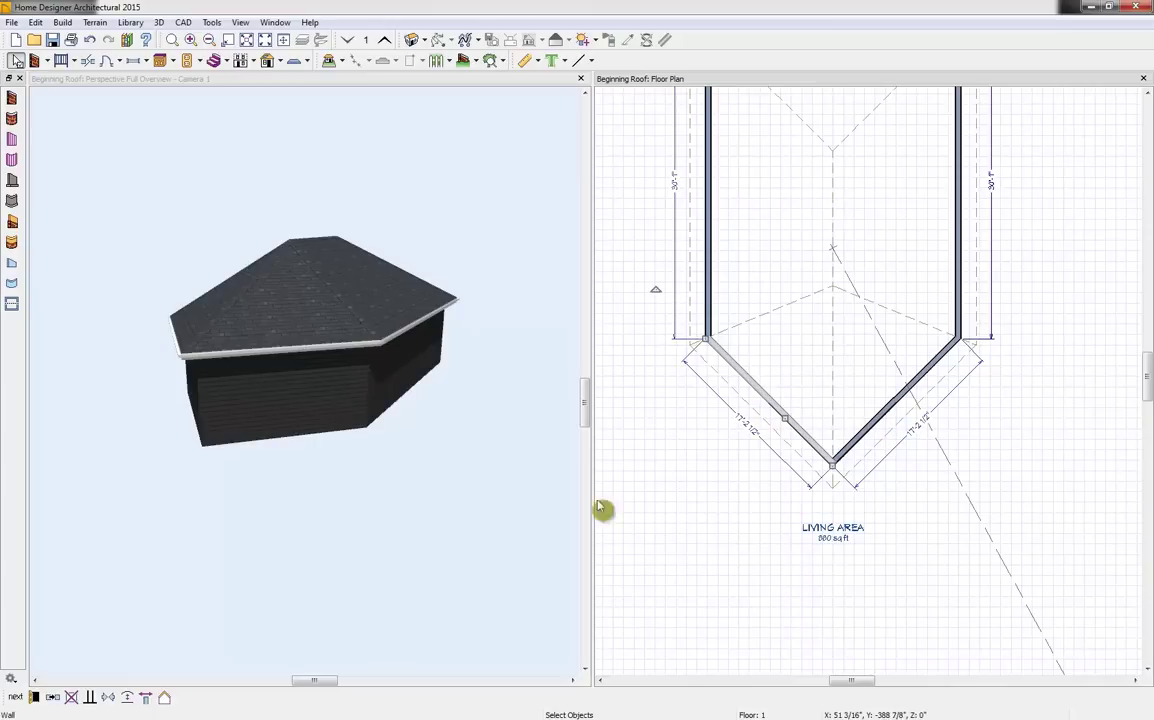
left_click(164, 697)
left_click(183, 453)
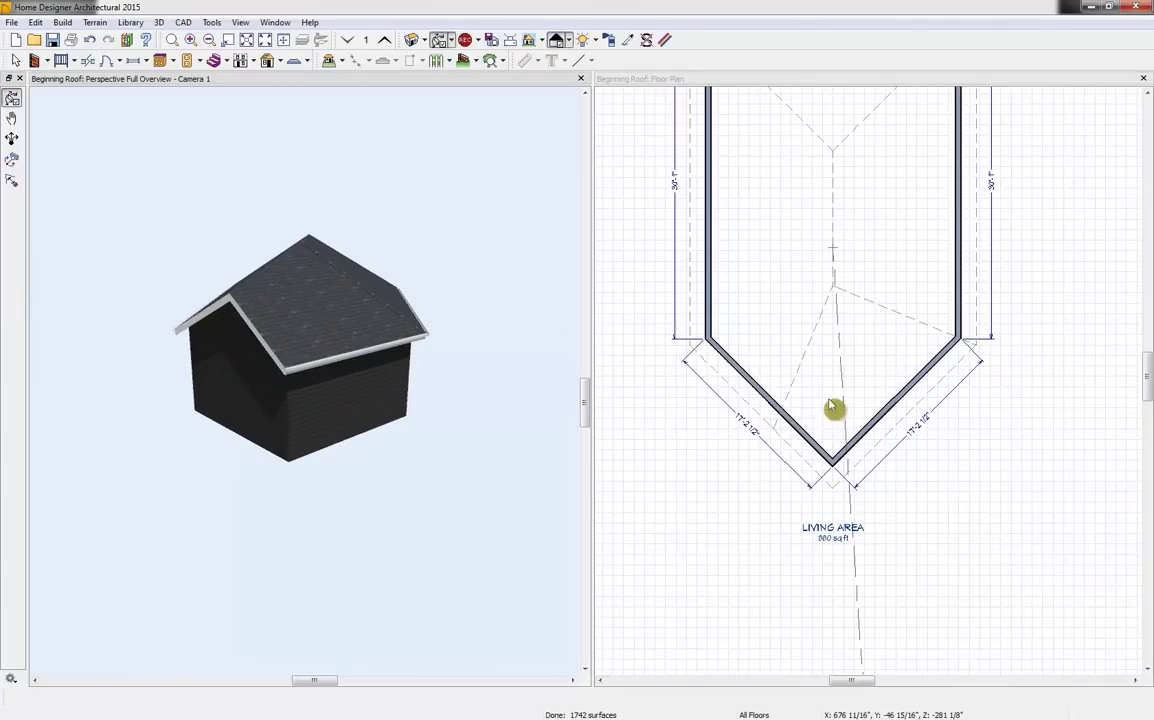
Set the right angled wall's roof option to High Shed/Gable Wall
left_click(899, 406)
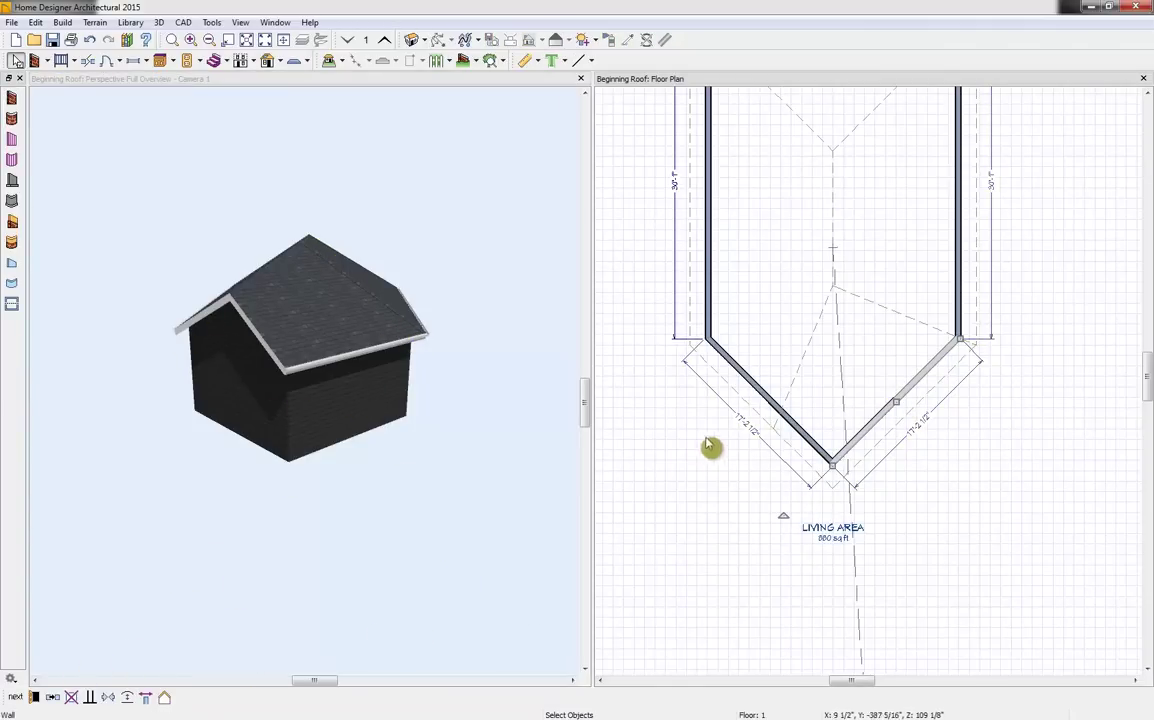
left_click(52, 697)
left_click(345, 222)
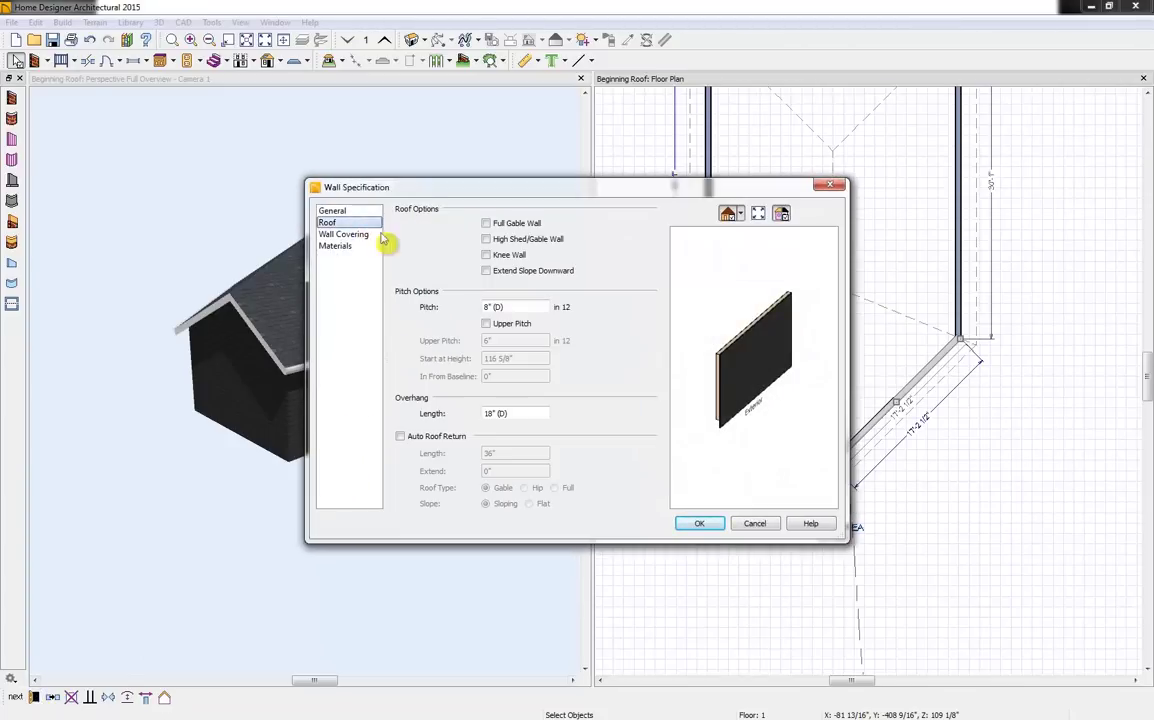
left_click(508, 240)
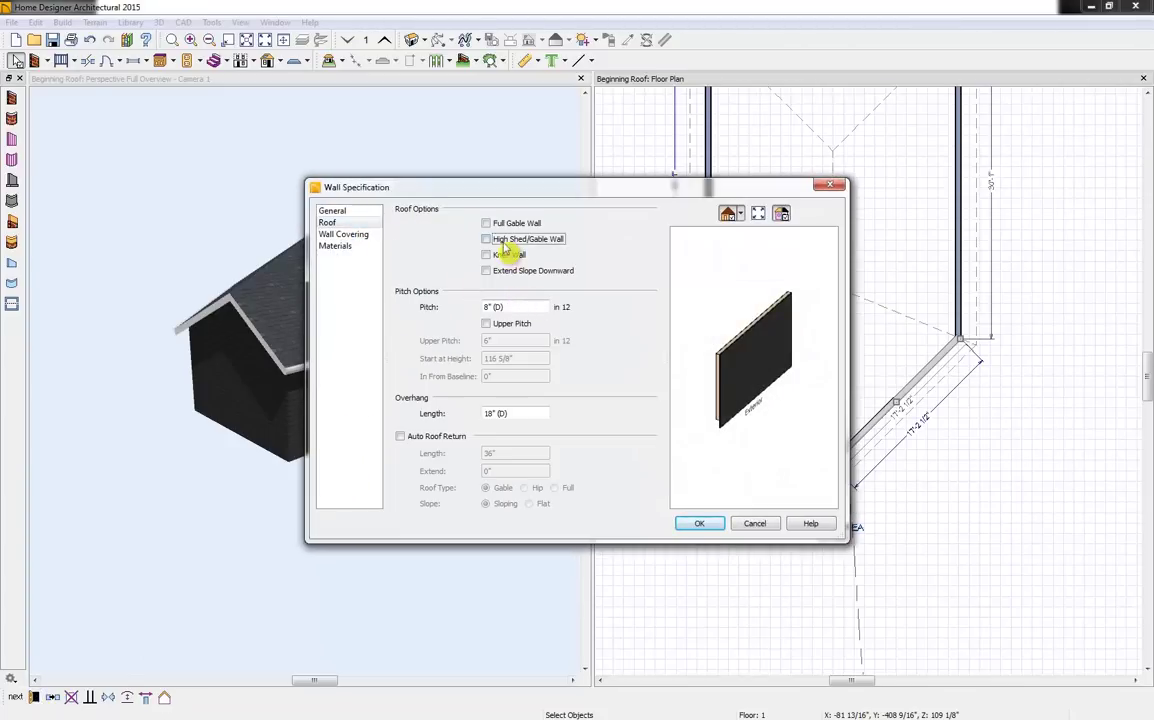
left_click(695, 523)
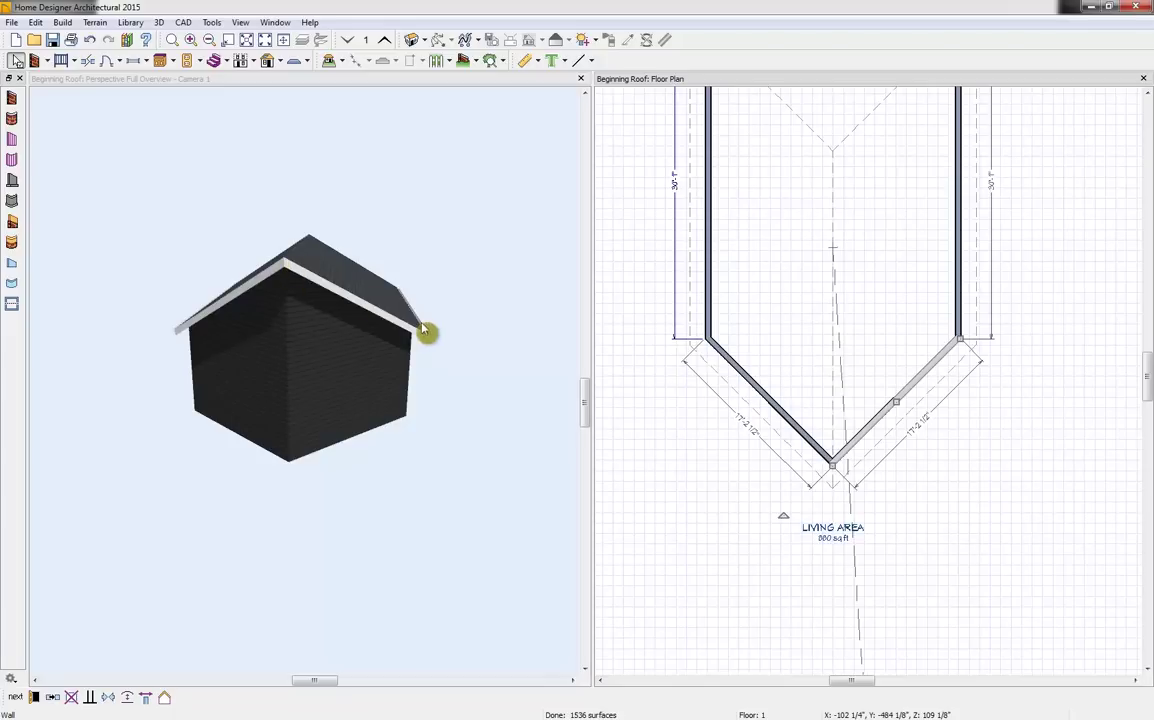
Turn off Auto Rebuild Roofs in the Build Roof settings
left_click_drag(435, 243, 331, 247)
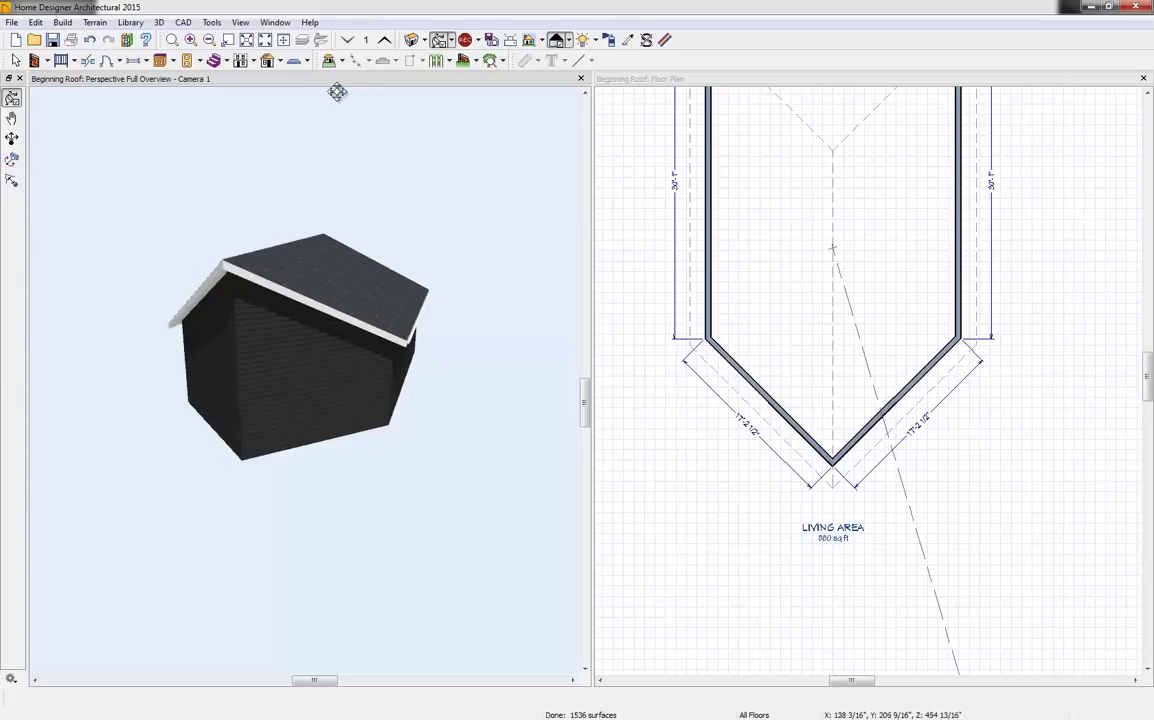
left_click(280, 61)
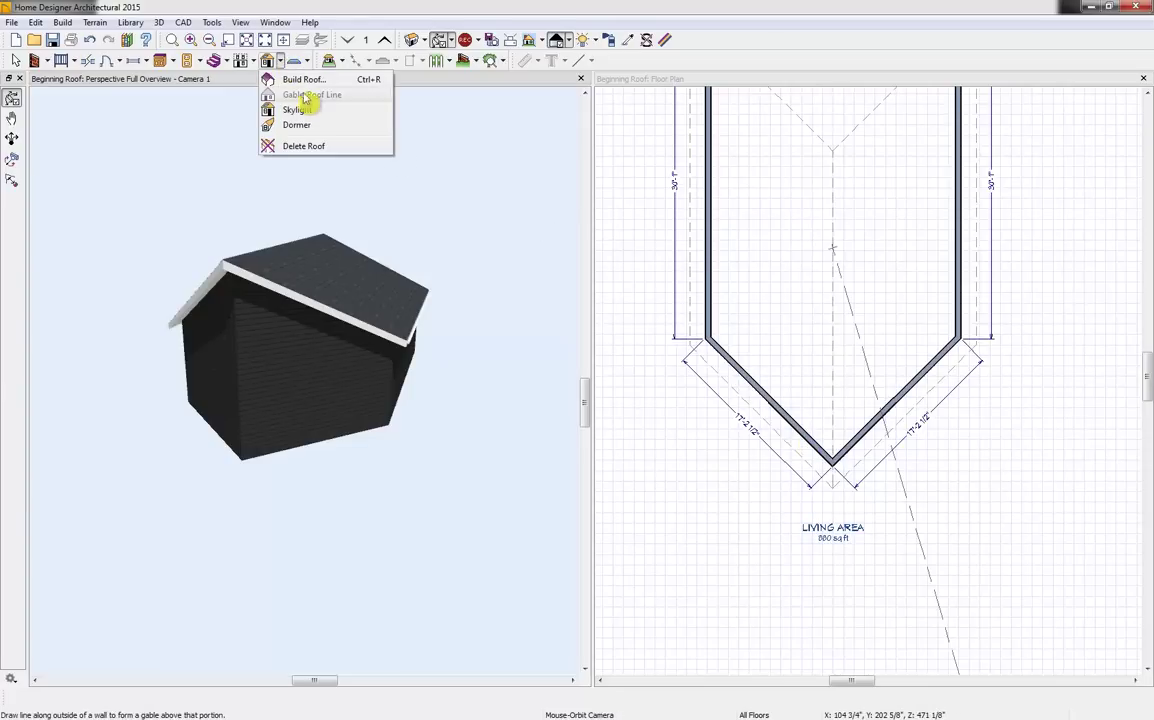
left_click(304, 82)
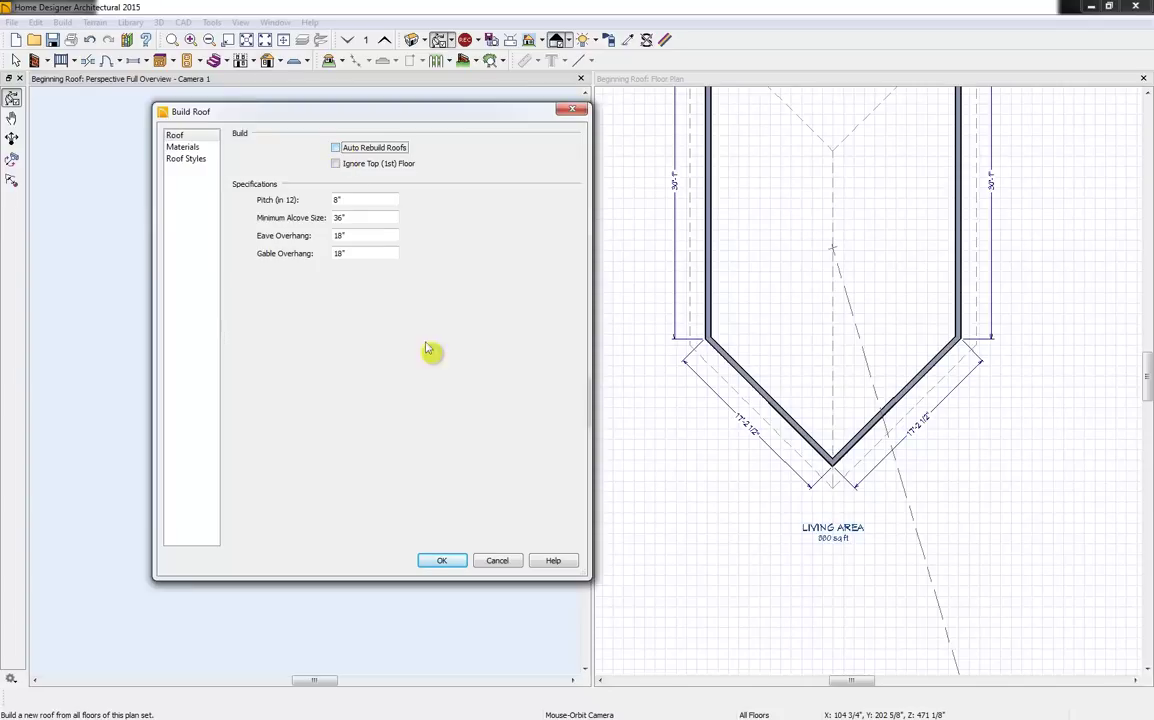
left_click(440, 559)
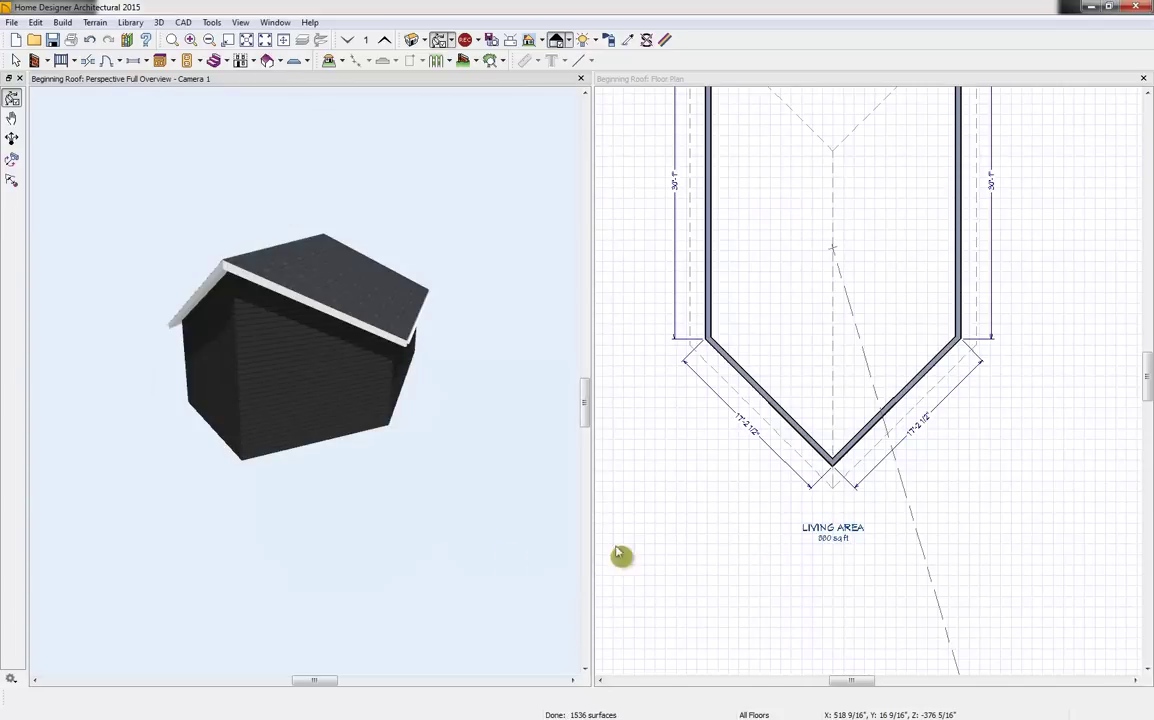
Pull the ends of both angled walls back along the centre line so they meet in a shallower point, each about 14'-0 9/16" long
left_click(823, 456)
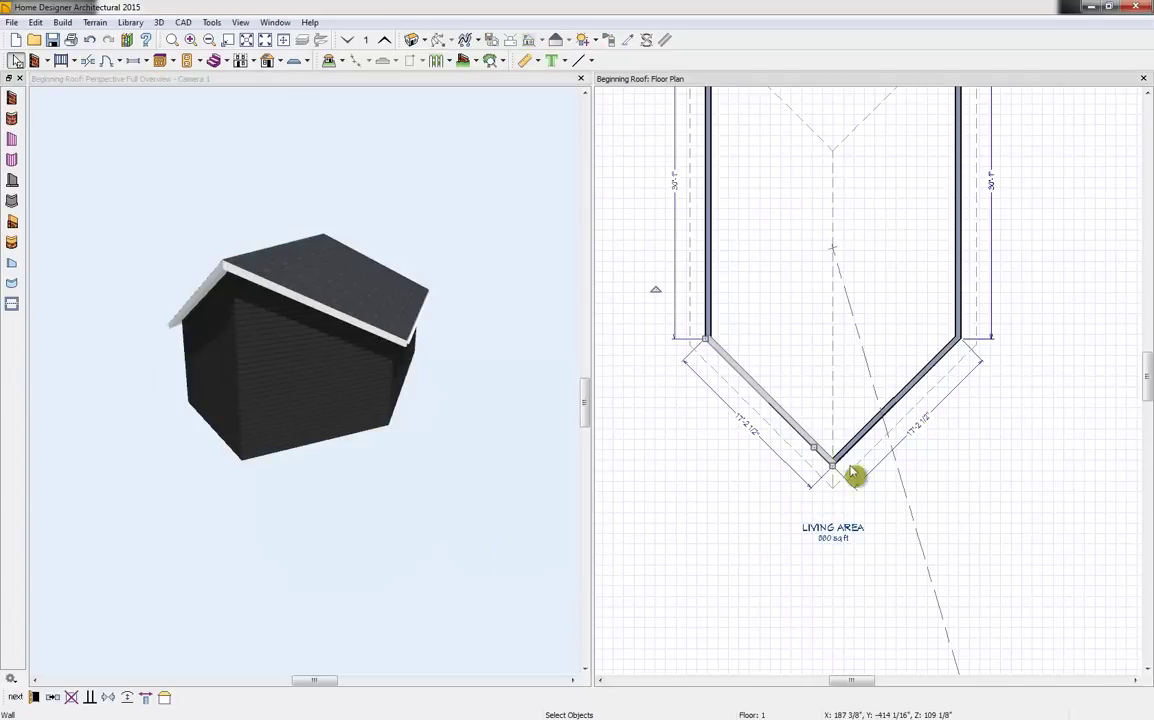
left_click_drag(832, 465, 832, 411)
left_click(840, 463)
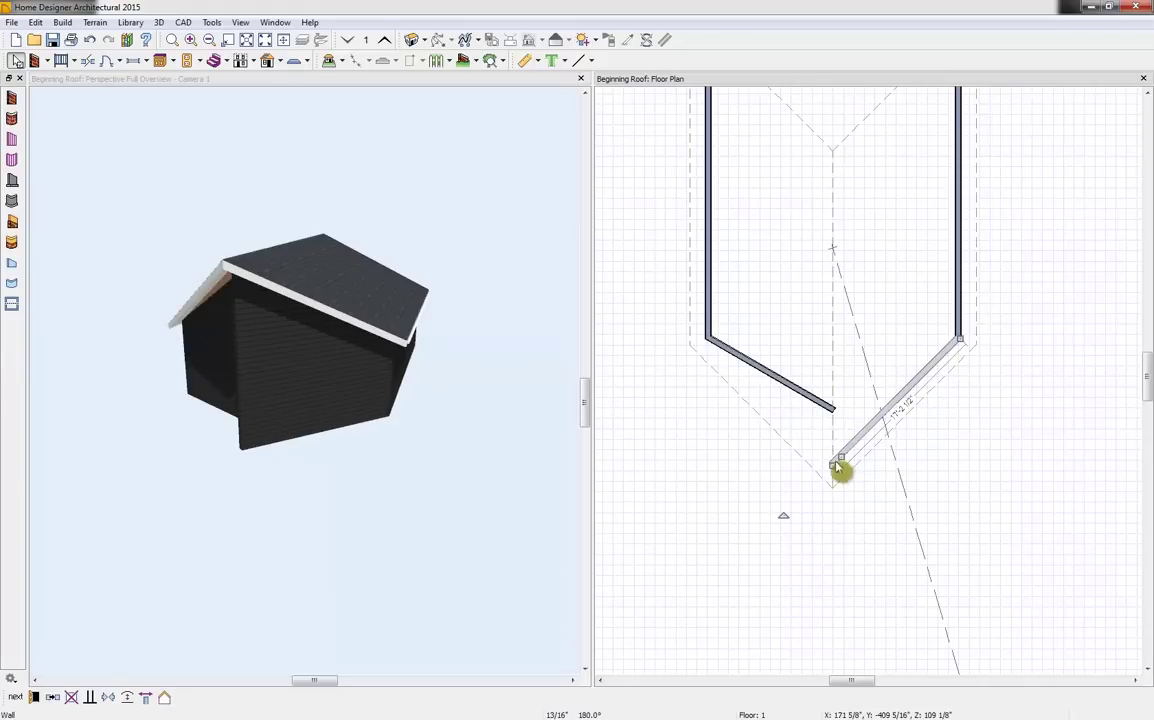
left_click_drag(840, 463, 833, 411)
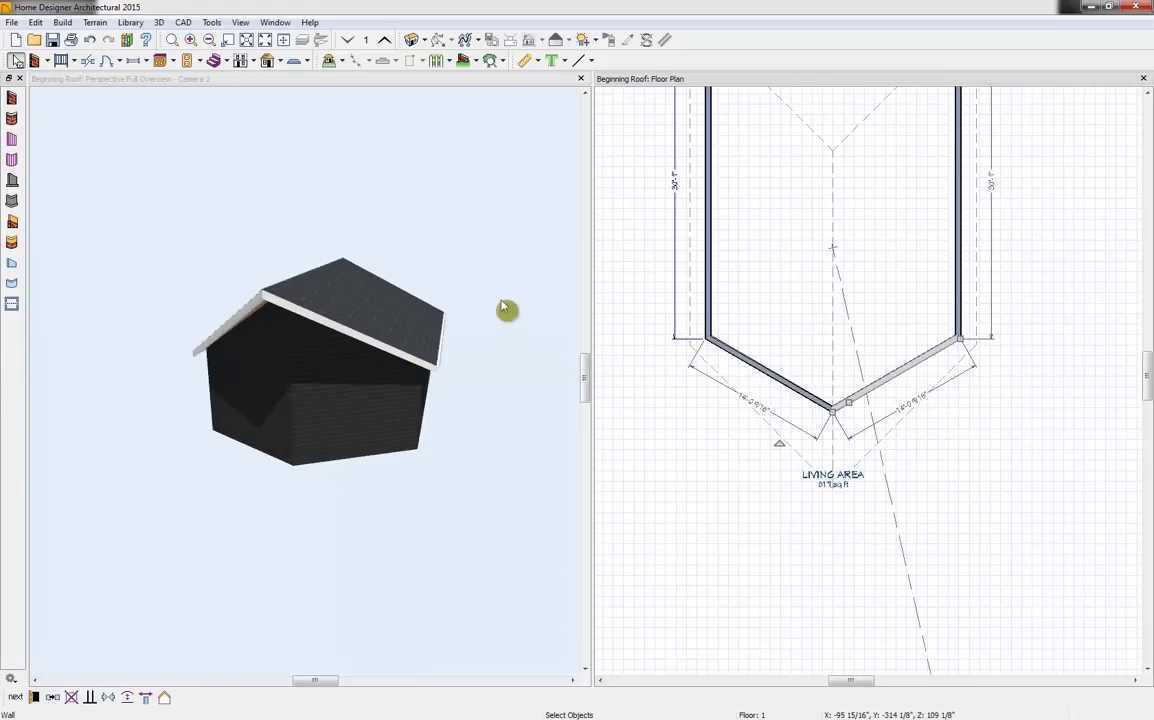
Pick up the Color - Bone material from the soffit and paint it onto the exposed OSB roof underside above the angled walls
left_click(322, 330)
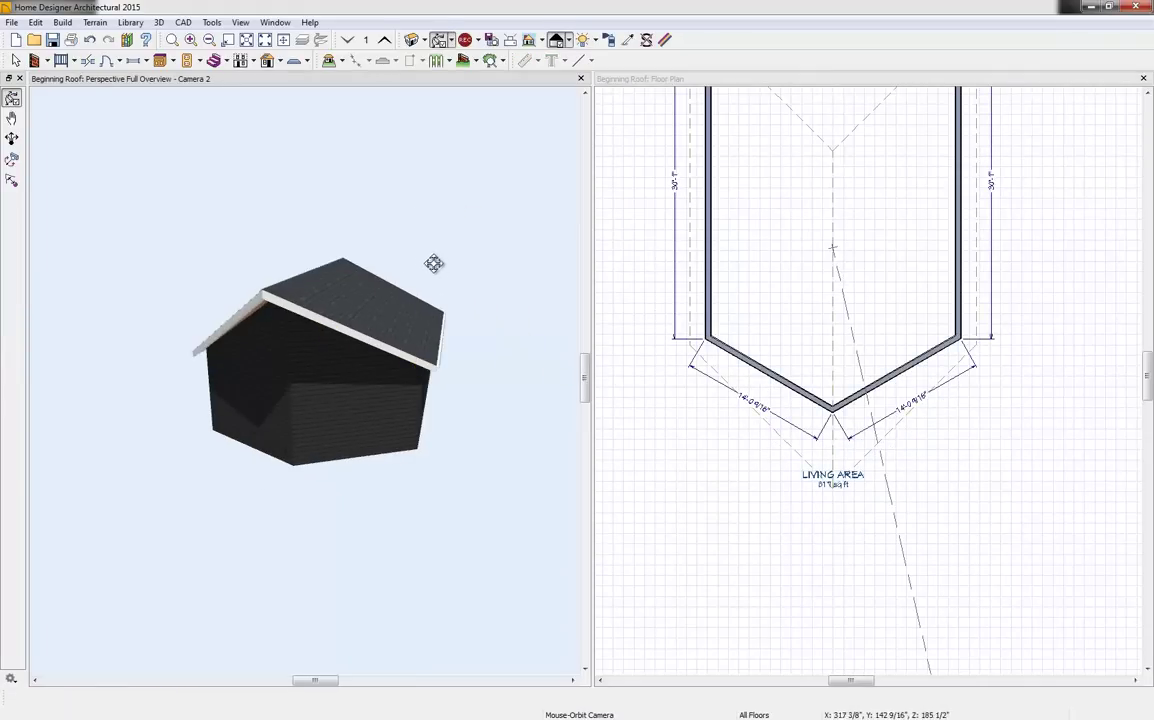
left_click_drag(433, 263, 410, 250)
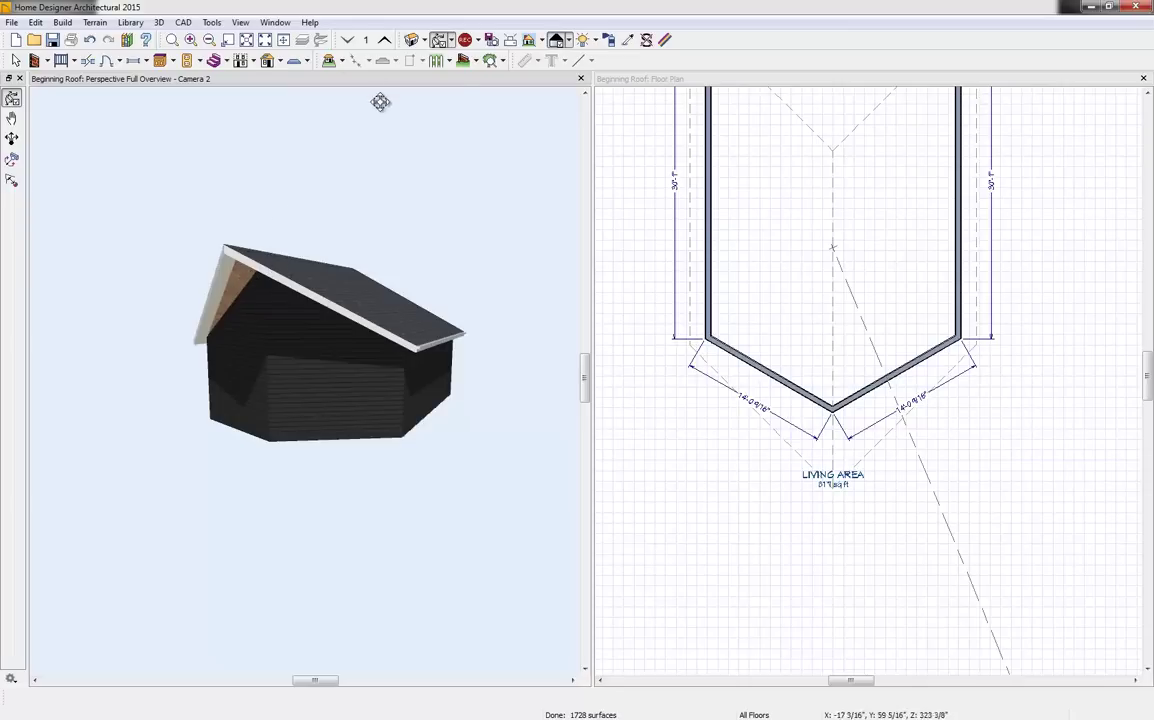
left_click(628, 40)
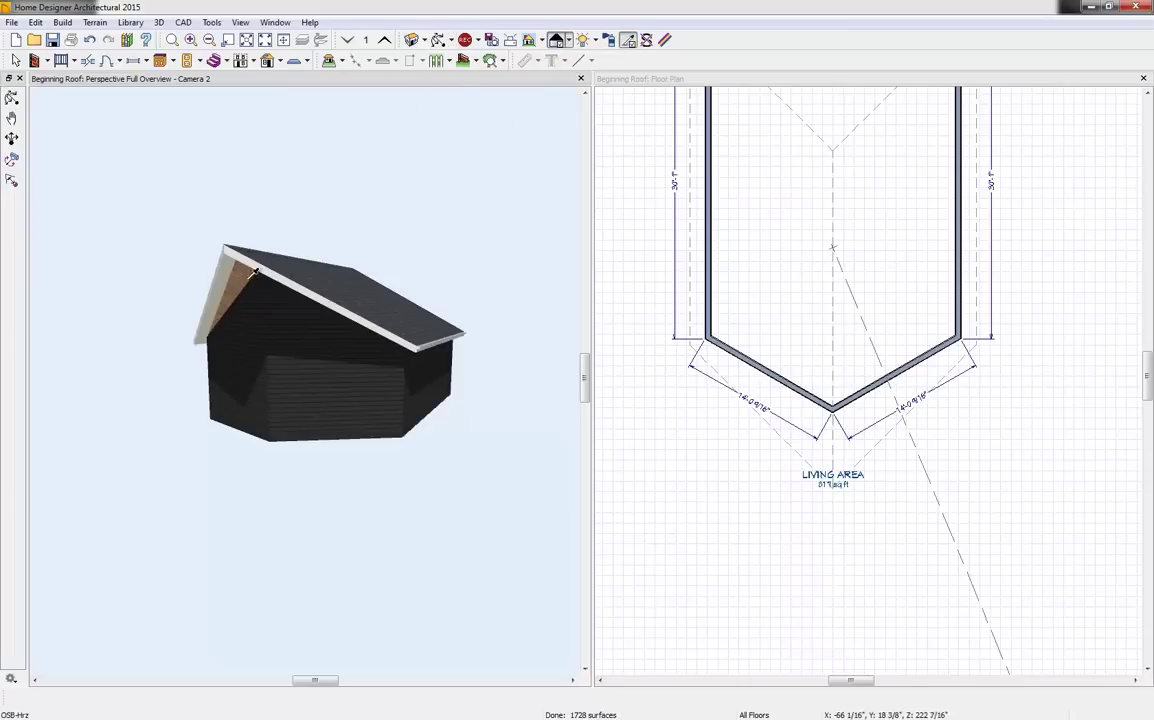
left_click(228, 291)
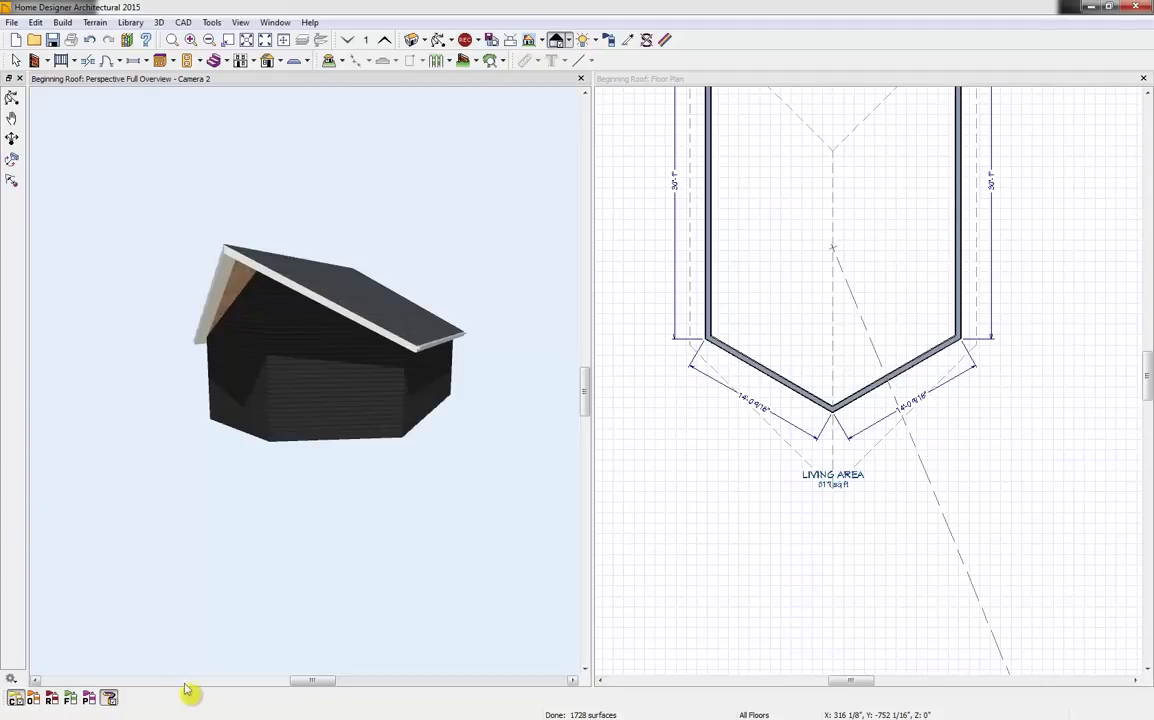
left_click(108, 697)
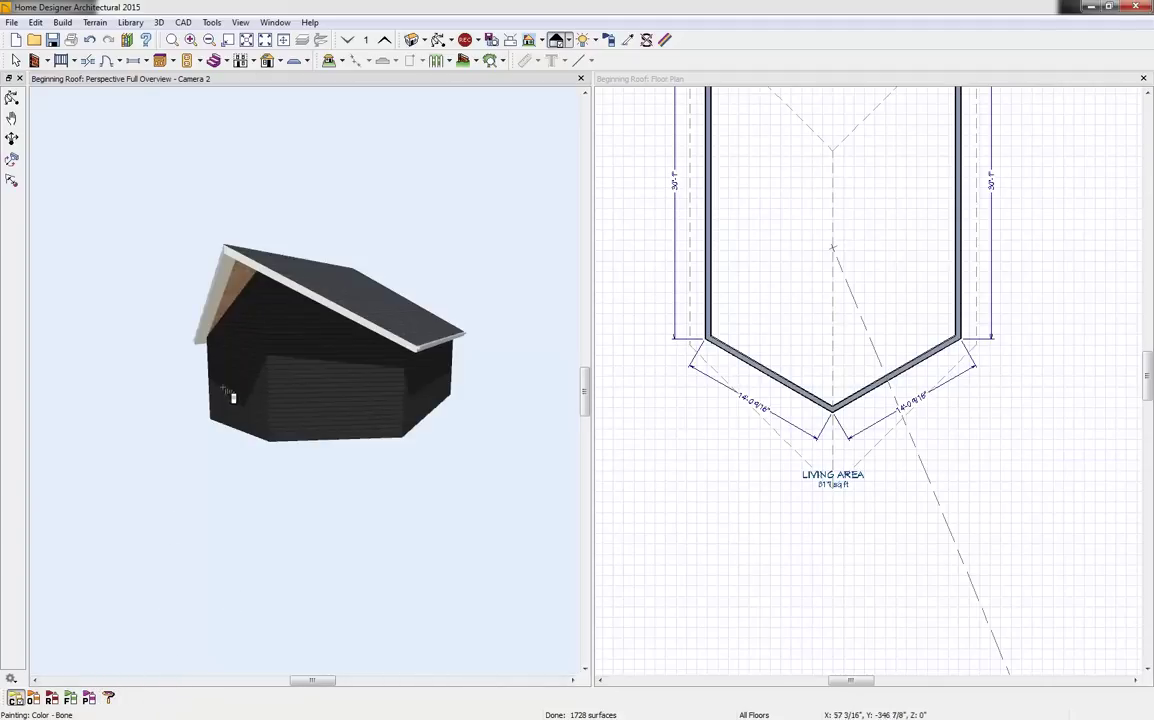
left_click(243, 288)
key("Escape")
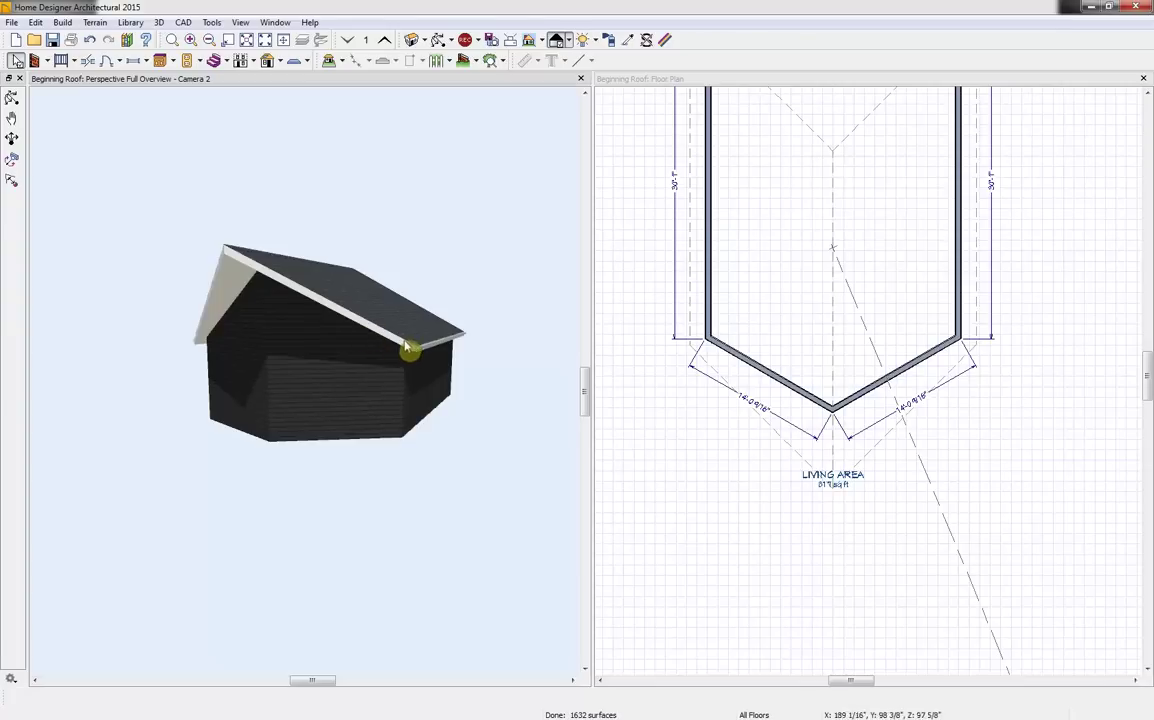
Close the Beginning Roof plan without saving it and open the recent plan Beginning Roof-Gable
left_click(1143, 79)
left_click(1143, 78)
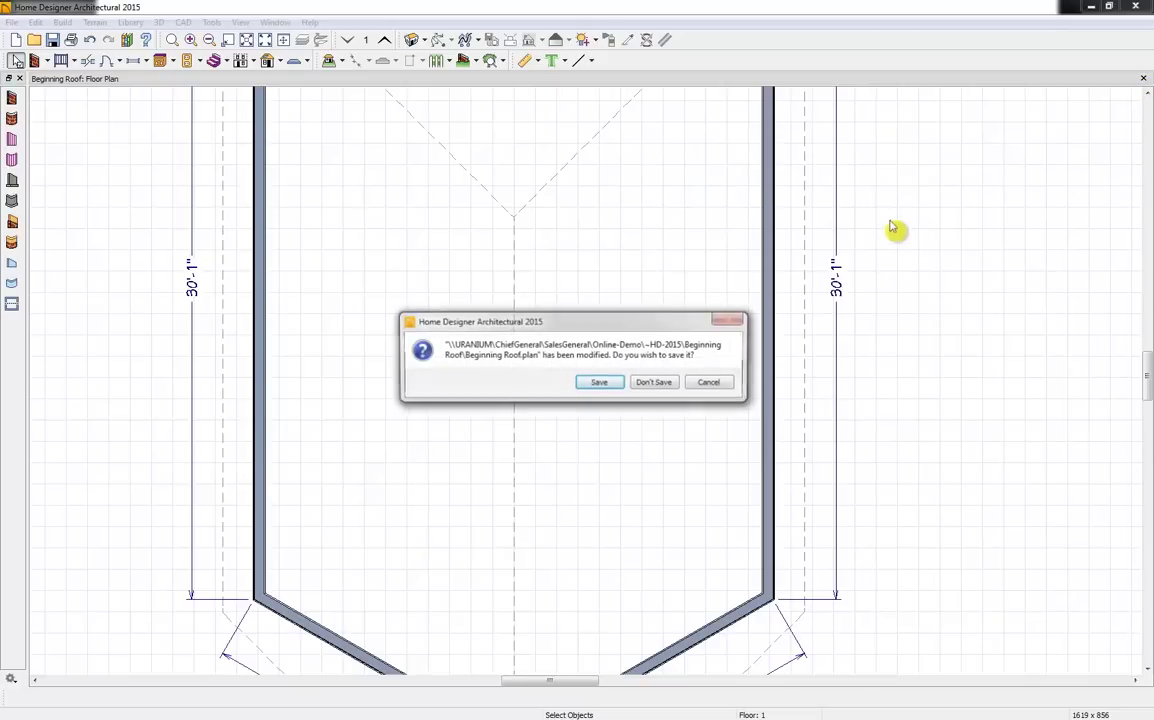
left_click(656, 385)
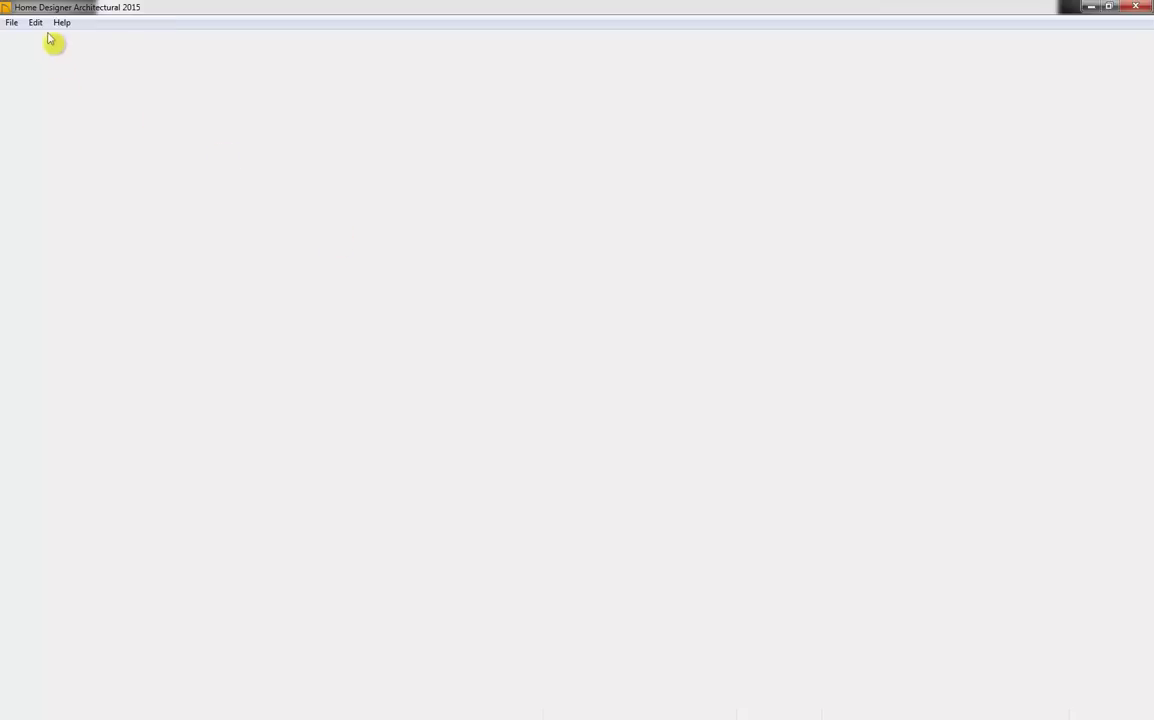
left_click(11, 22)
mouse_move(131, 72)
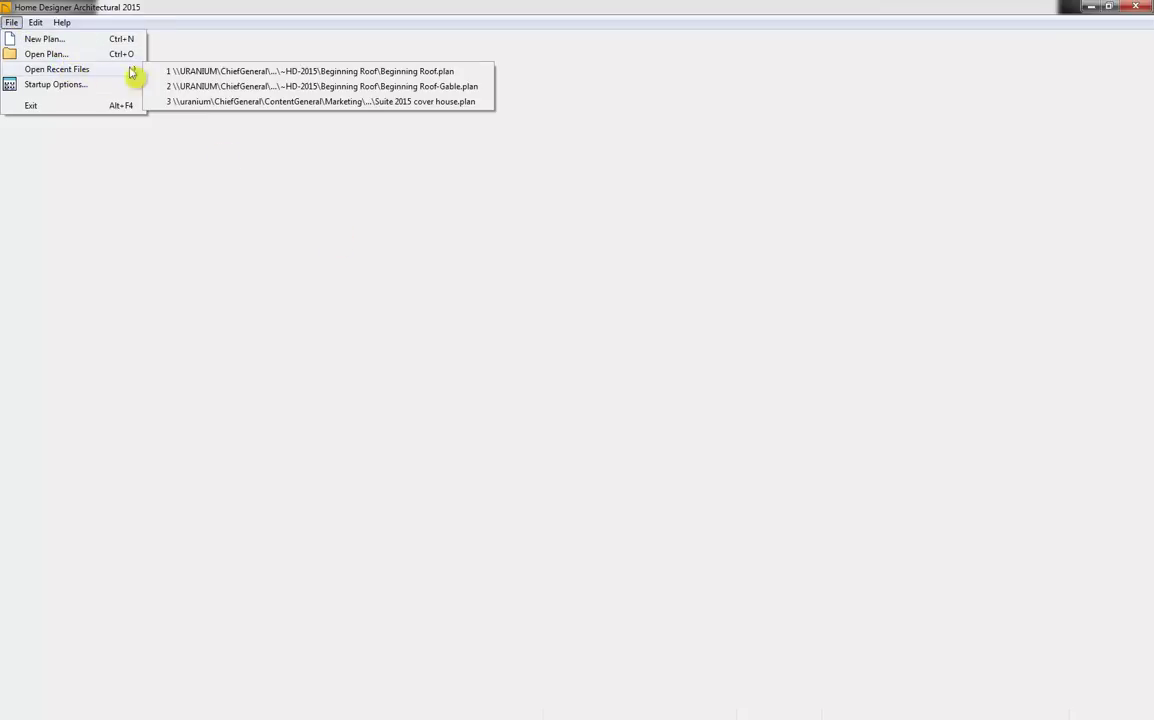
left_click(309, 86)
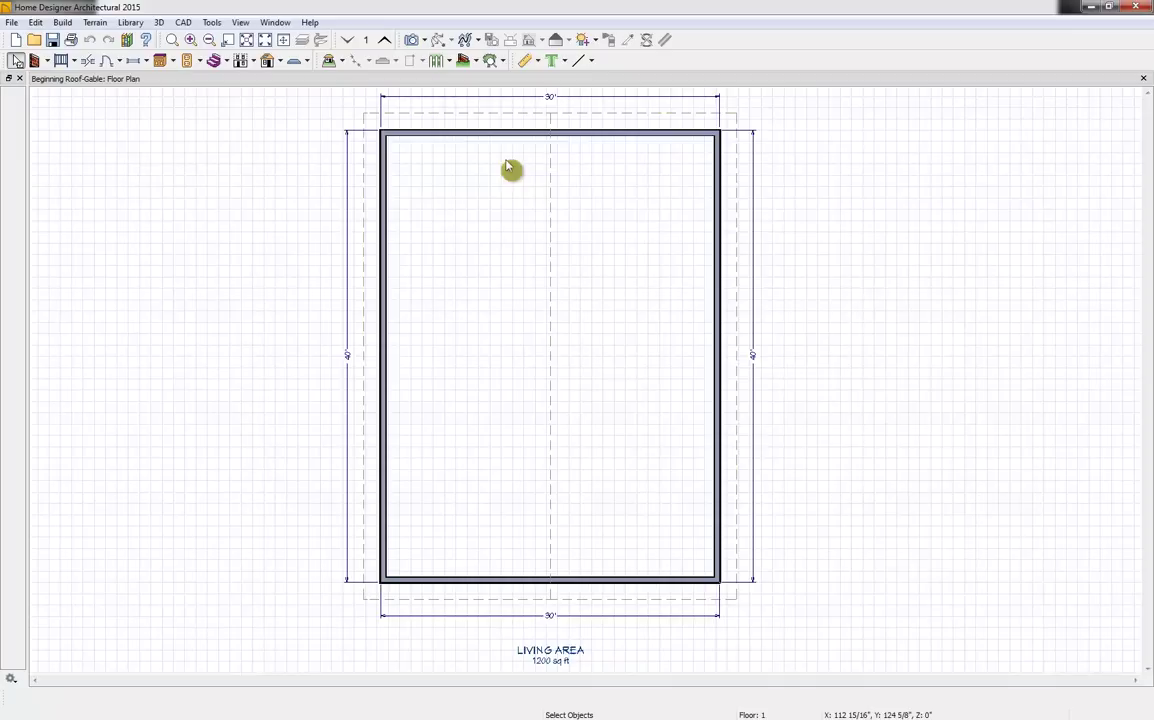
Create a Perspective Full Overview of the gable house and tile it beside the floor plan
left_click(424, 41)
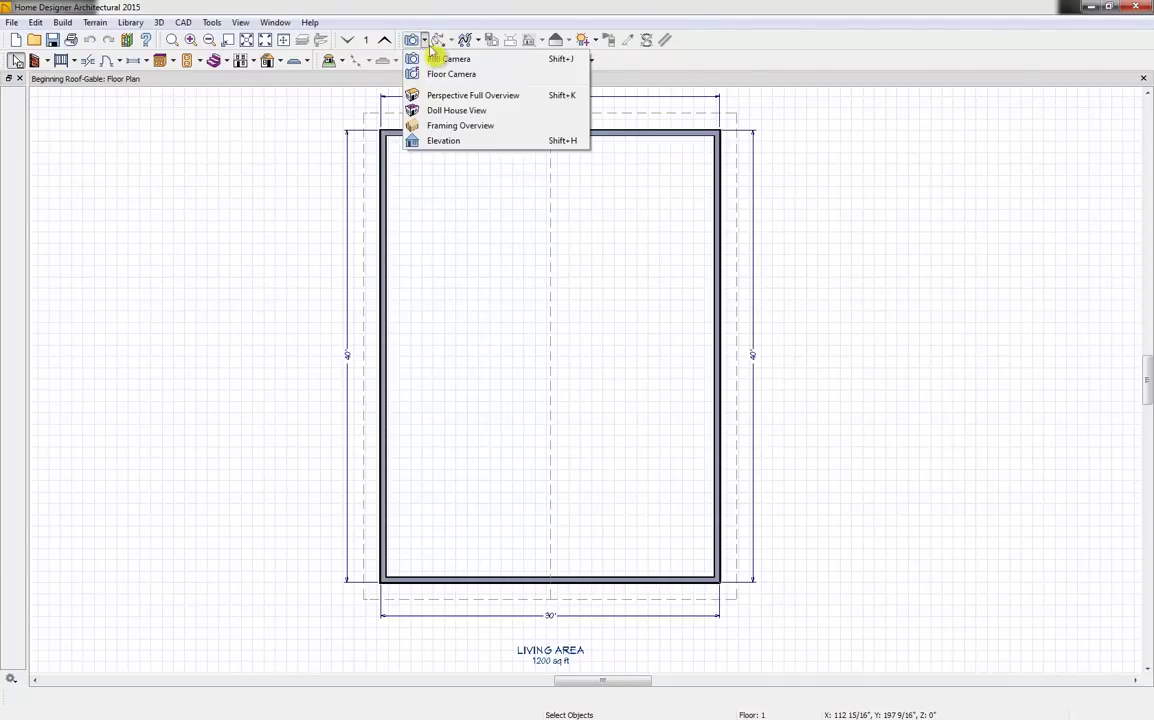
left_click(459, 95)
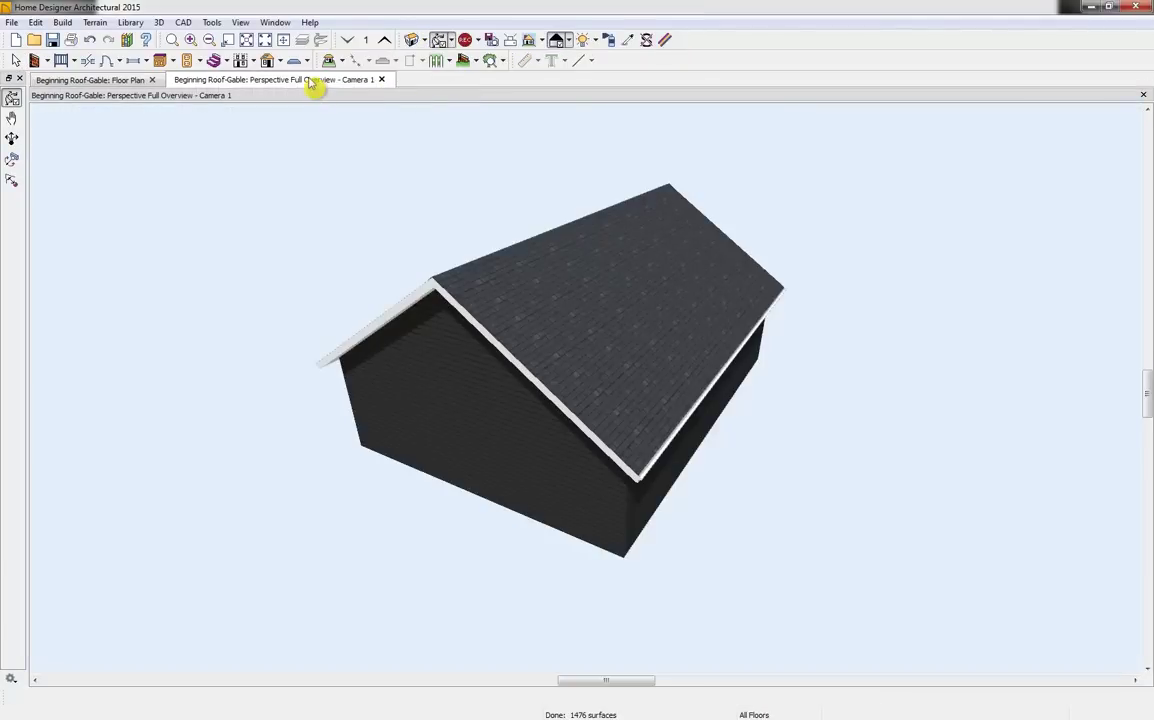
left_click_drag(312, 86, 200, 102)
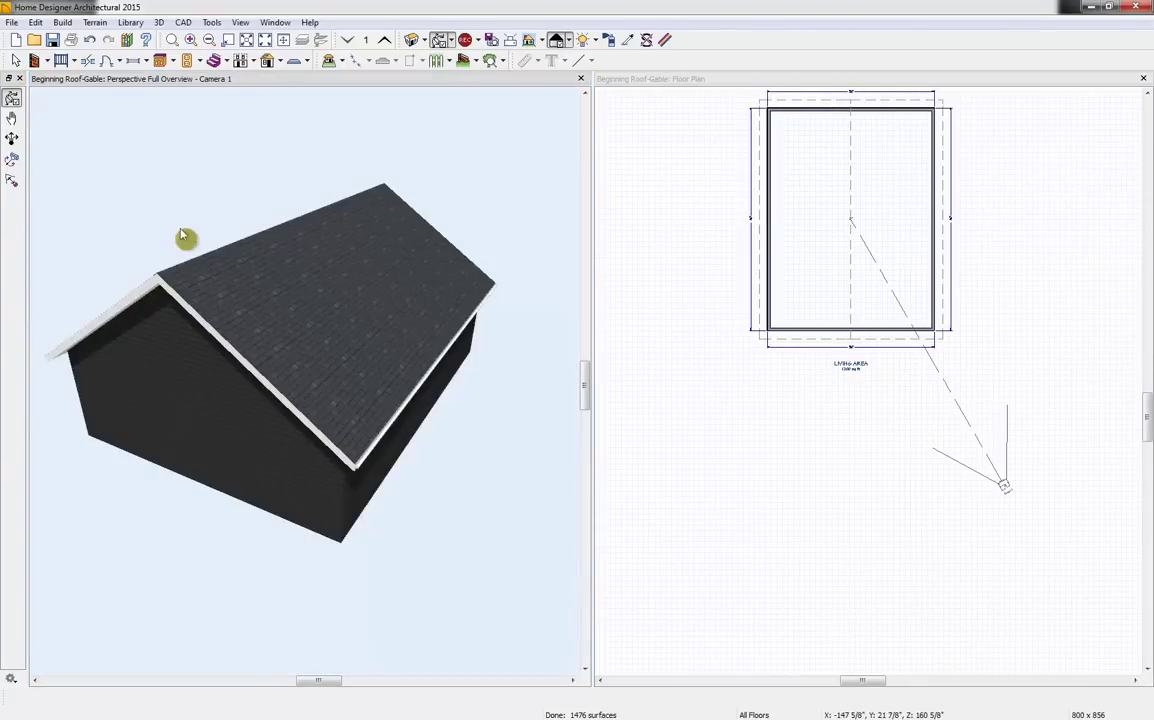
left_click(820, 333)
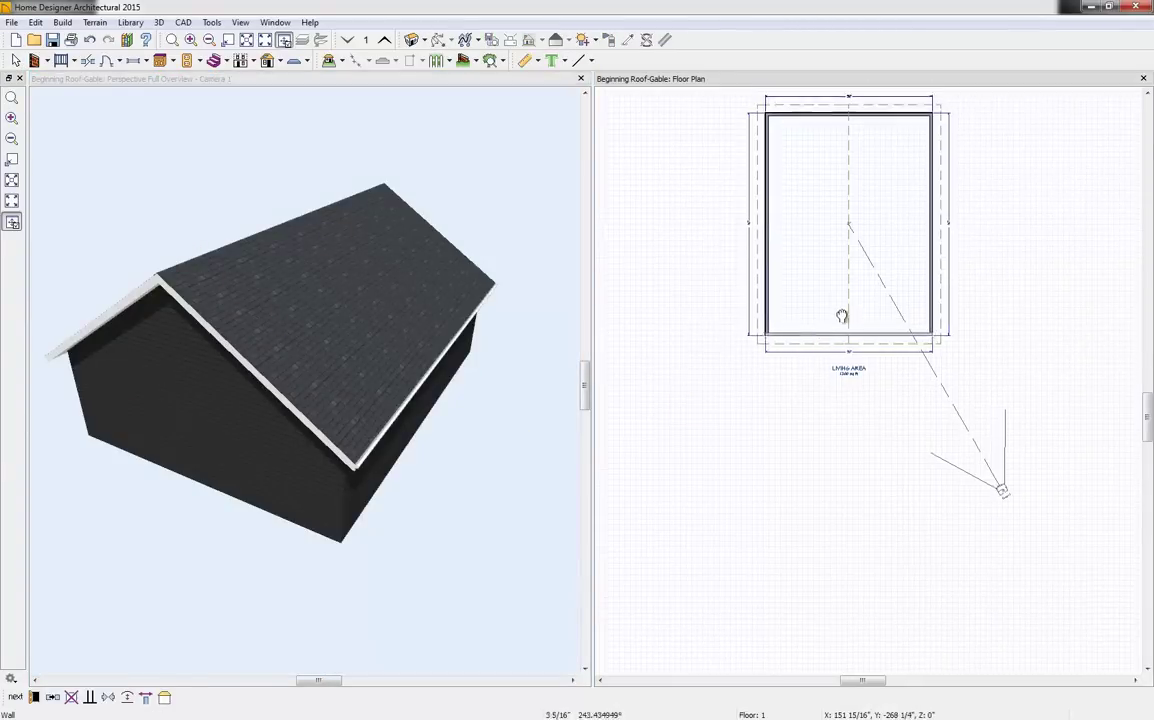
middle_click_drag(842, 316, 826, 404)
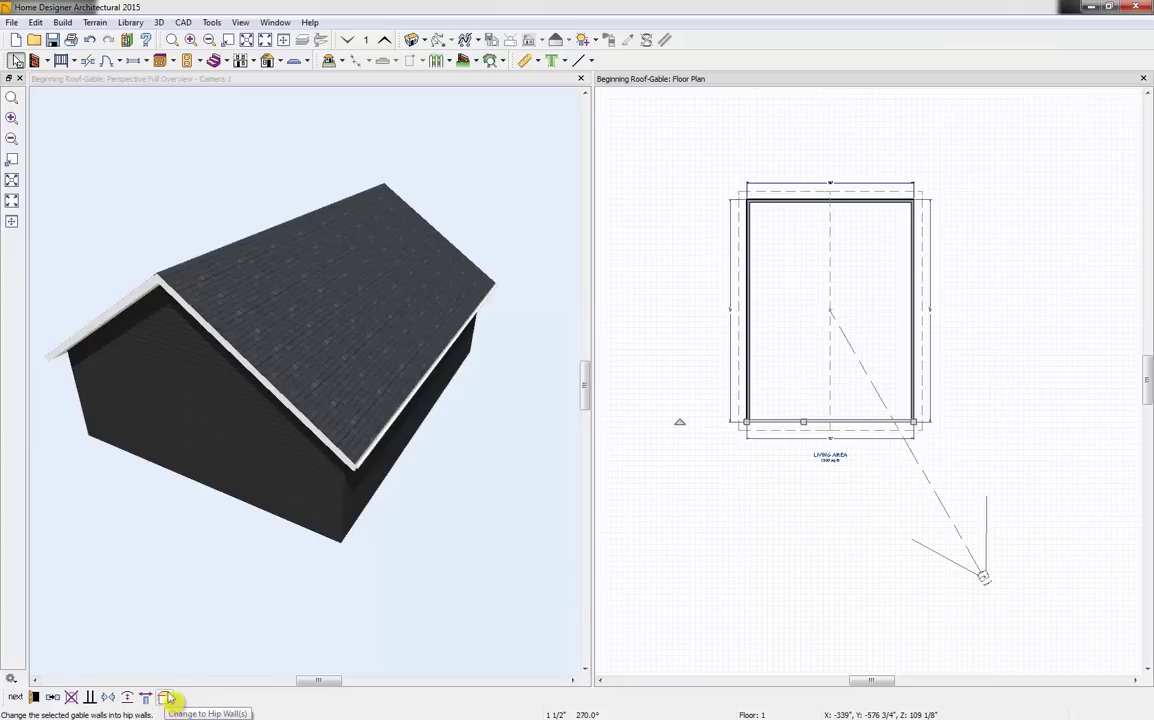
left_click(683, 558)
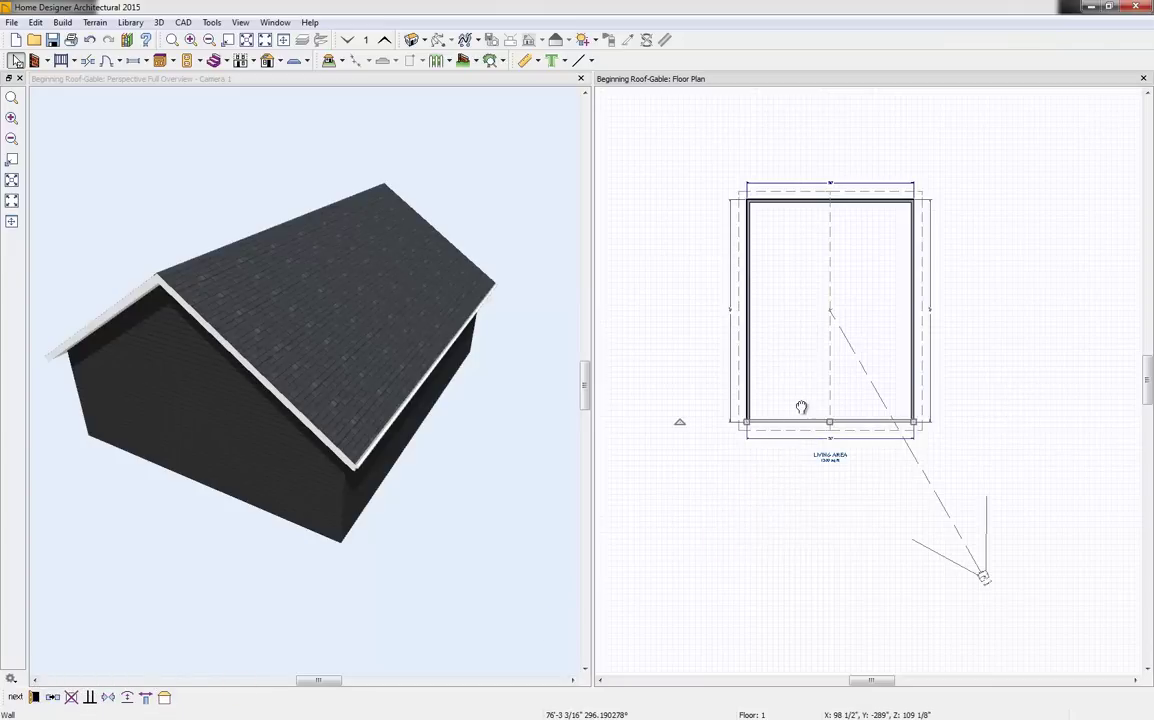
middle_click_drag(801, 407, 812, 468)
scroll(812, 468, "up", 2)
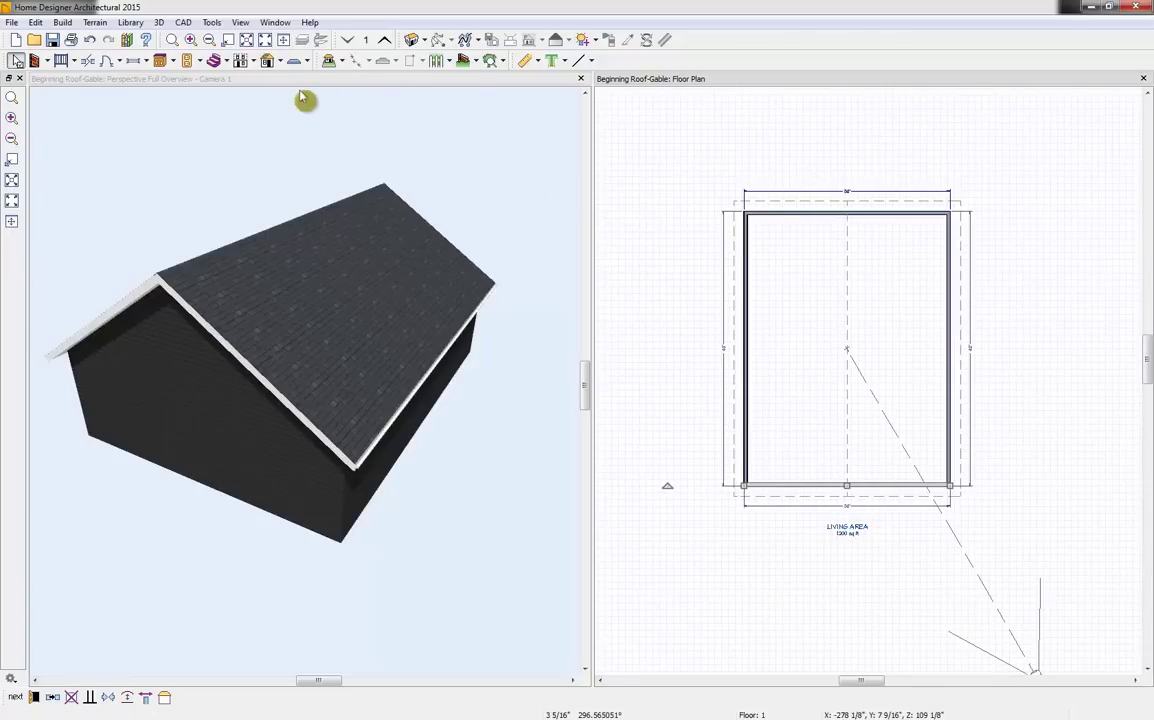
Place a hinged door at the middle of the plan's right 40' wall and show that side in the overview
left_click(107, 61)
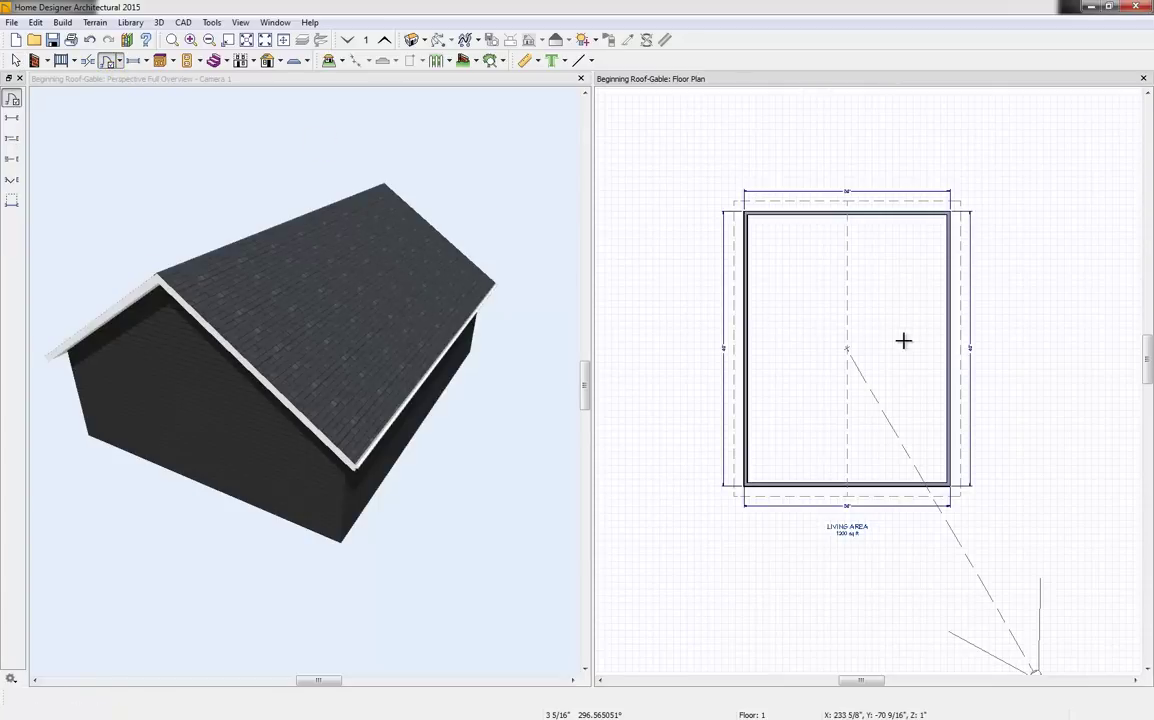
left_click(950, 338)
left_click_drag(525, 206, 458, 187)
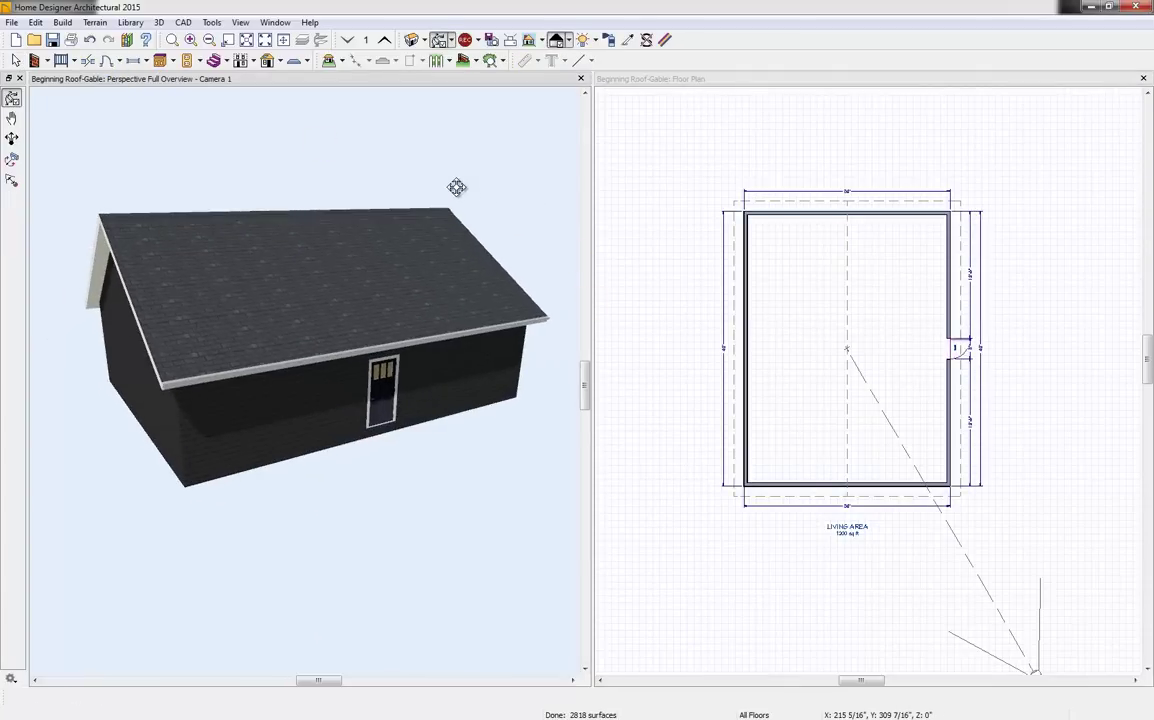
key("space")
Try an automatic gable roof over the single door and remove it again
left_click(382, 393)
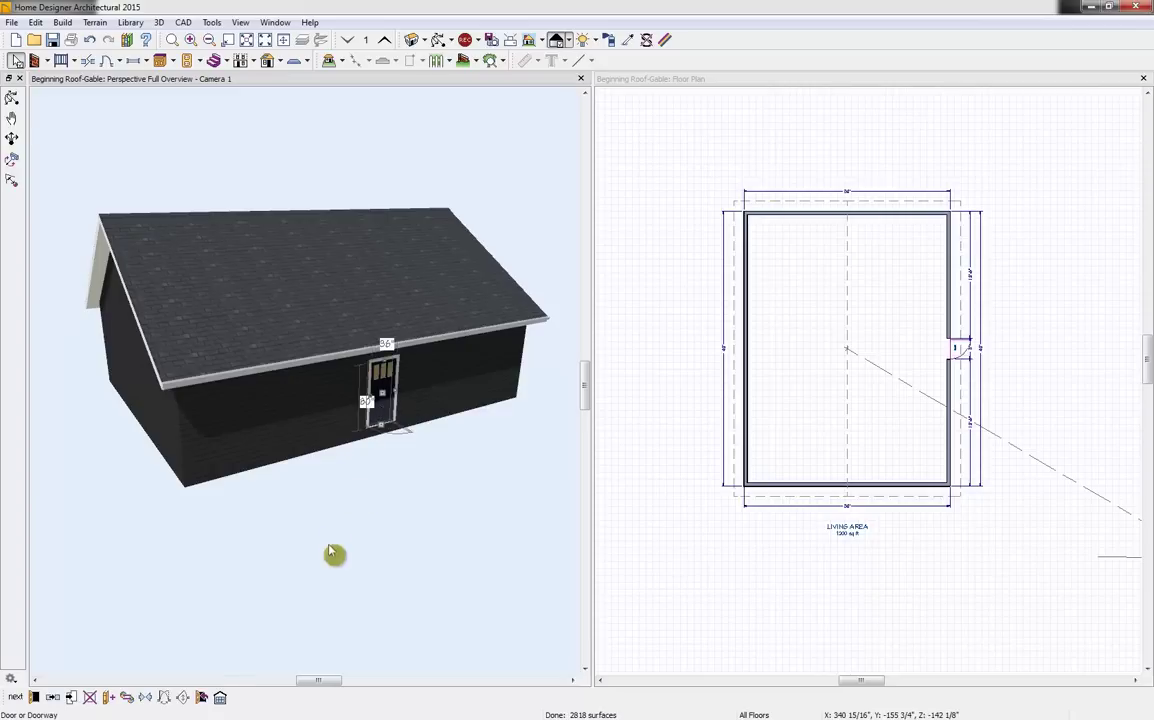
left_click(221, 698)
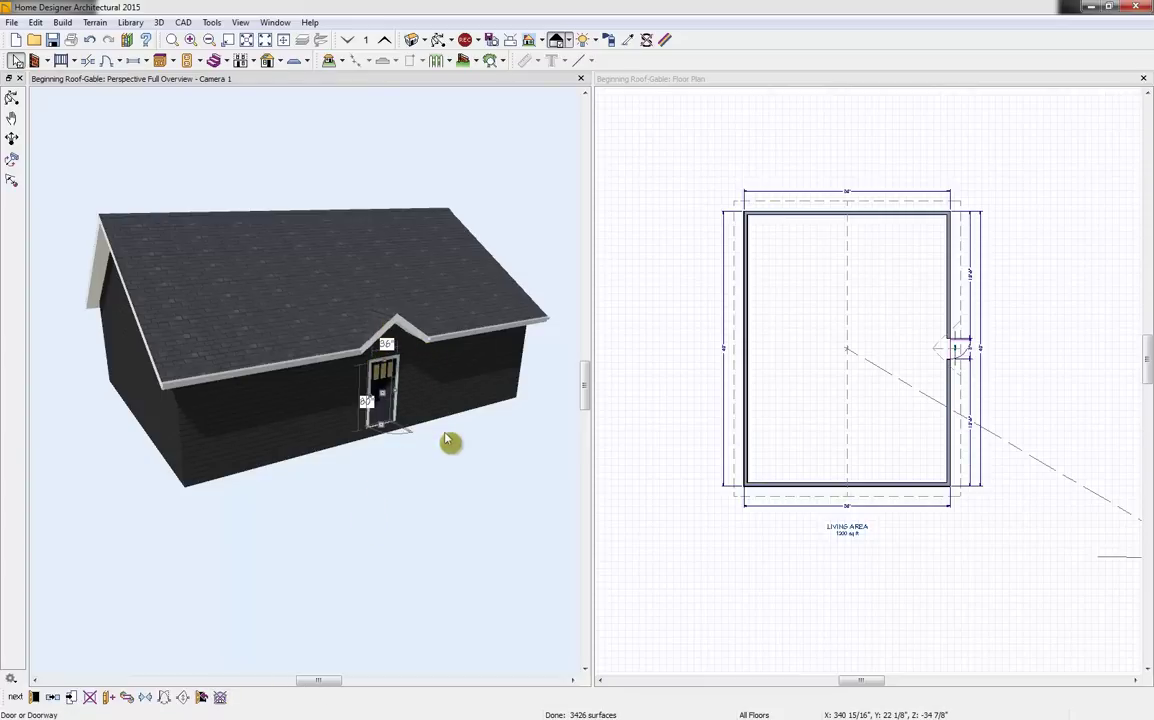
left_click(221, 698)
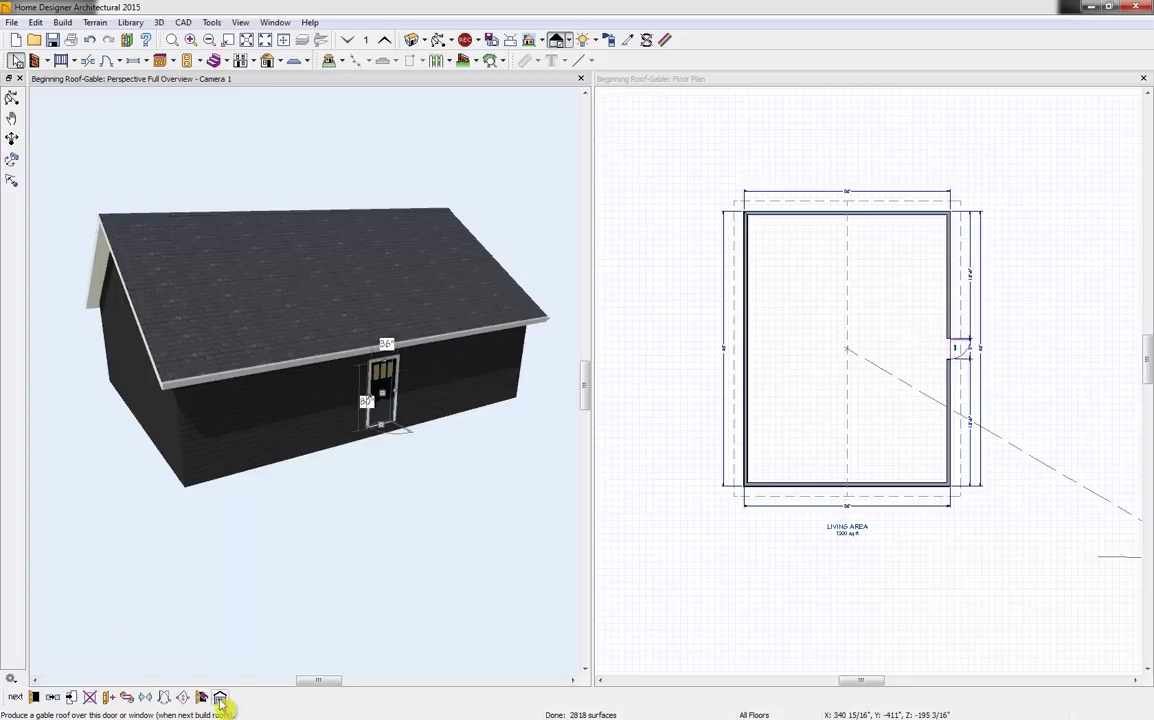
Place one standard window on each side of the door in the same wall
left_click(135, 61)
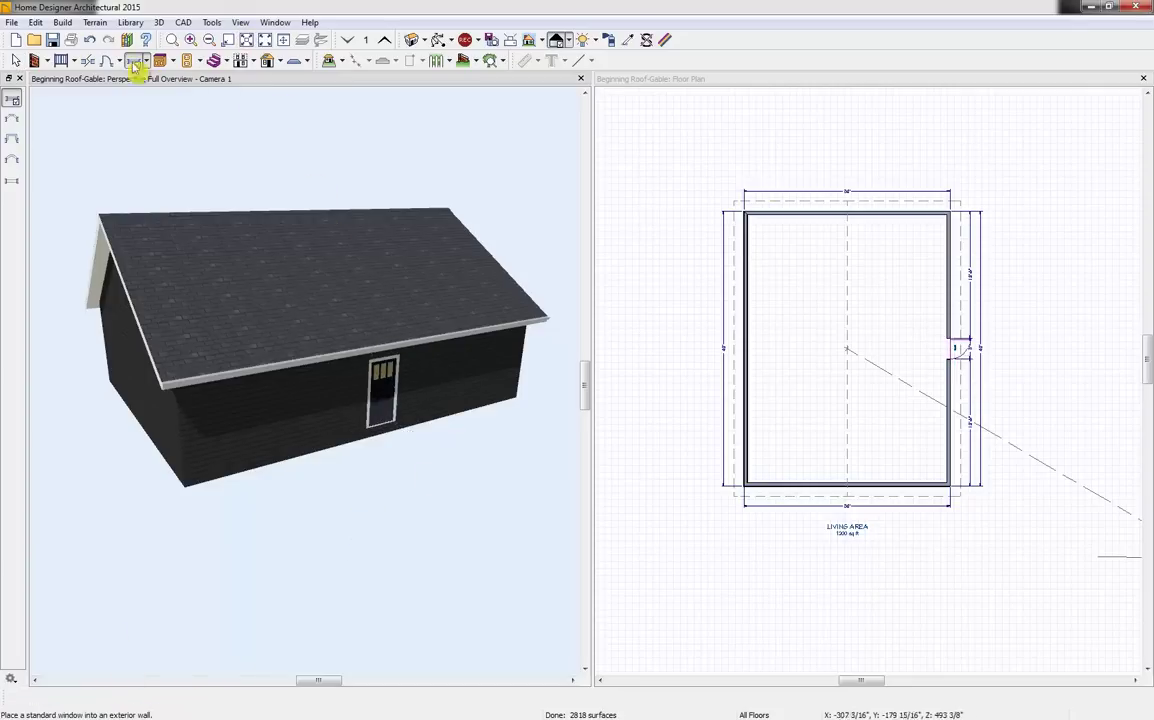
left_click(351, 382)
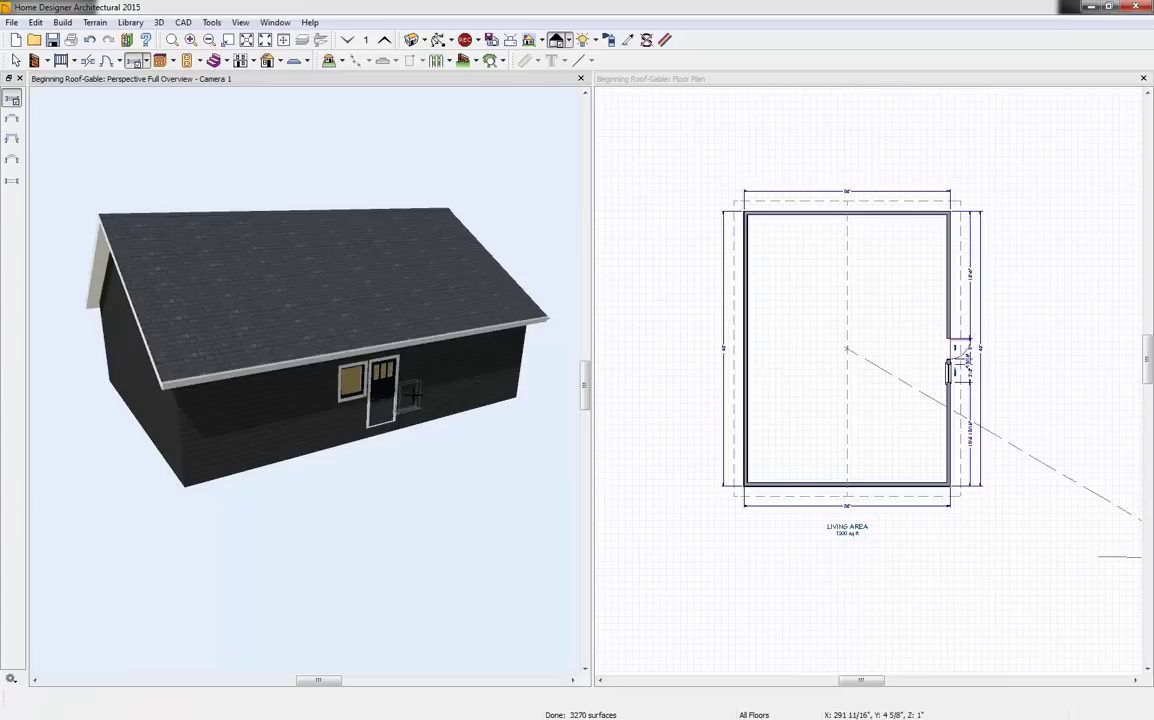
left_click(412, 390)
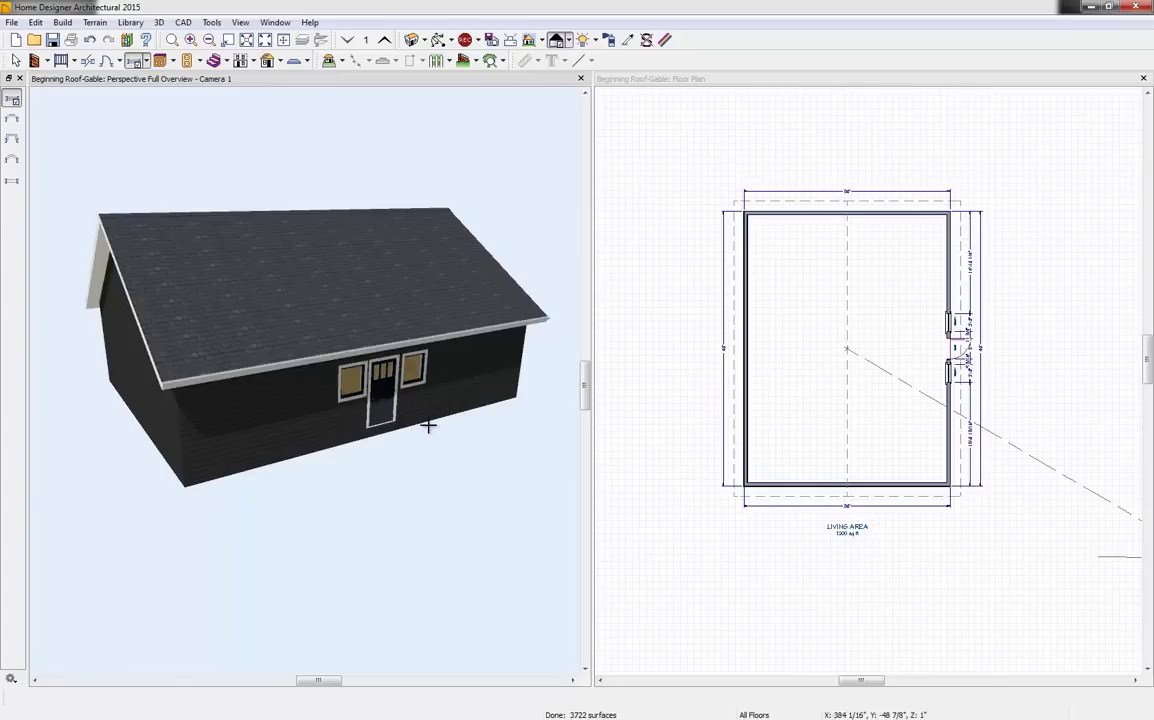
key("space")
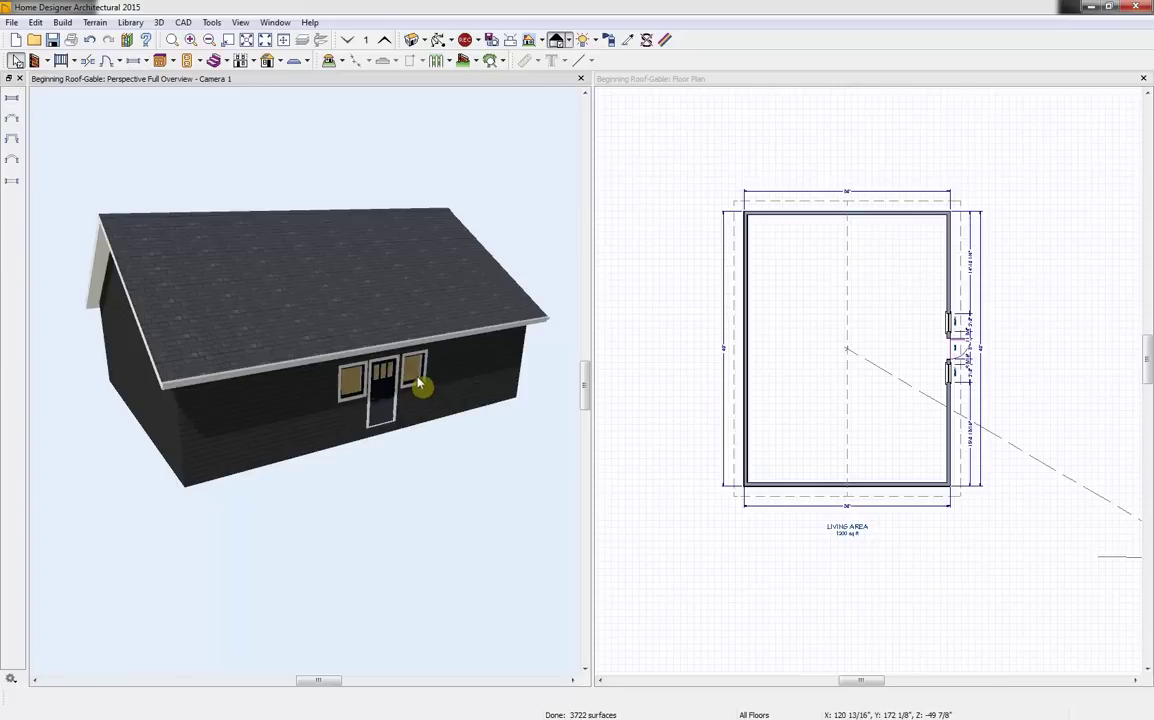
Group-select the door with both windows and produce one shared gable roof over them
left_click(419, 384)
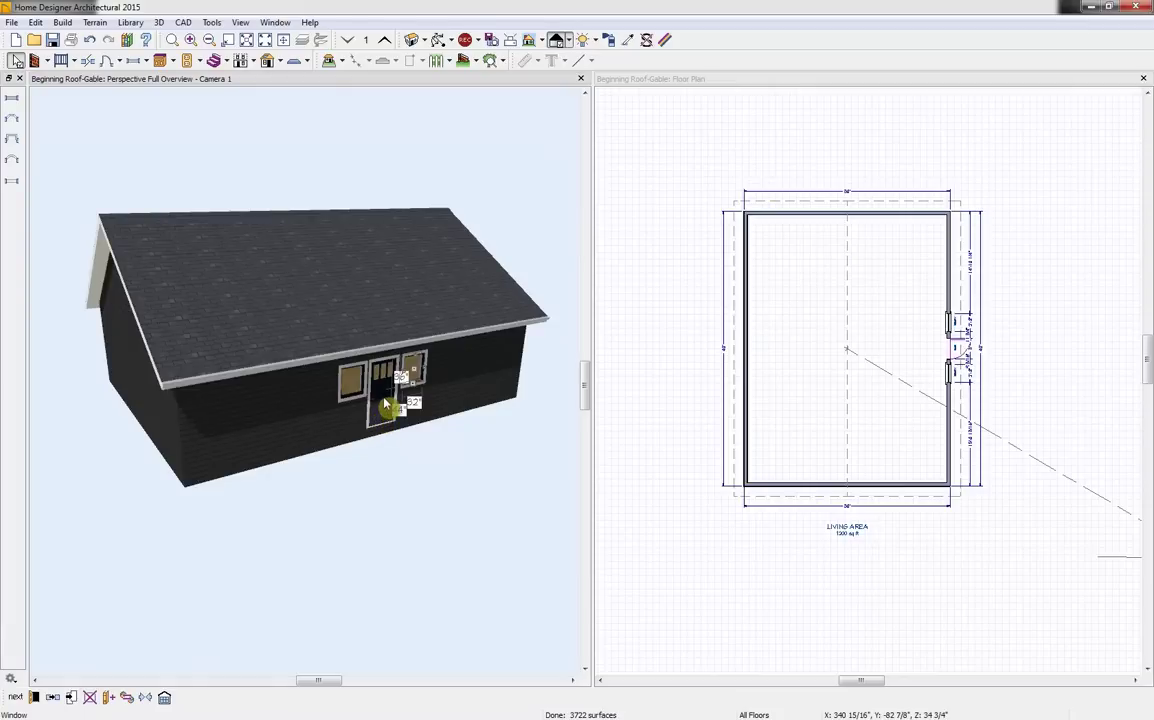
left_click(386, 403, "shift")
left_click(361, 390, "shift")
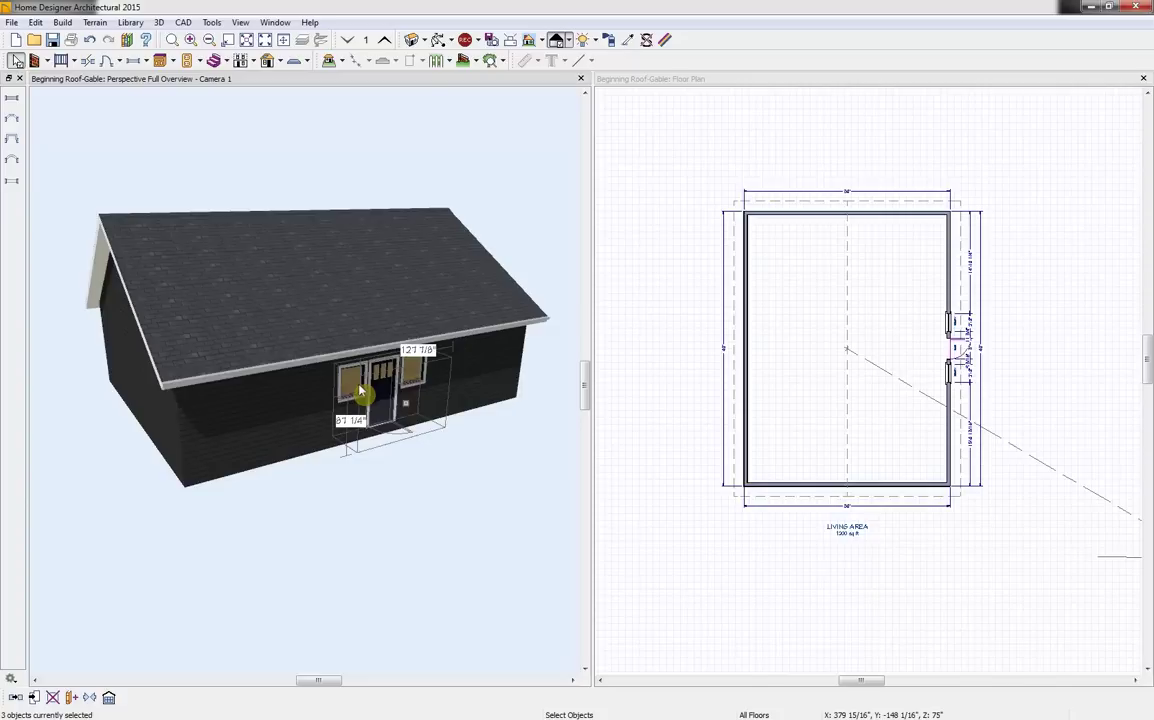
left_click(109, 698)
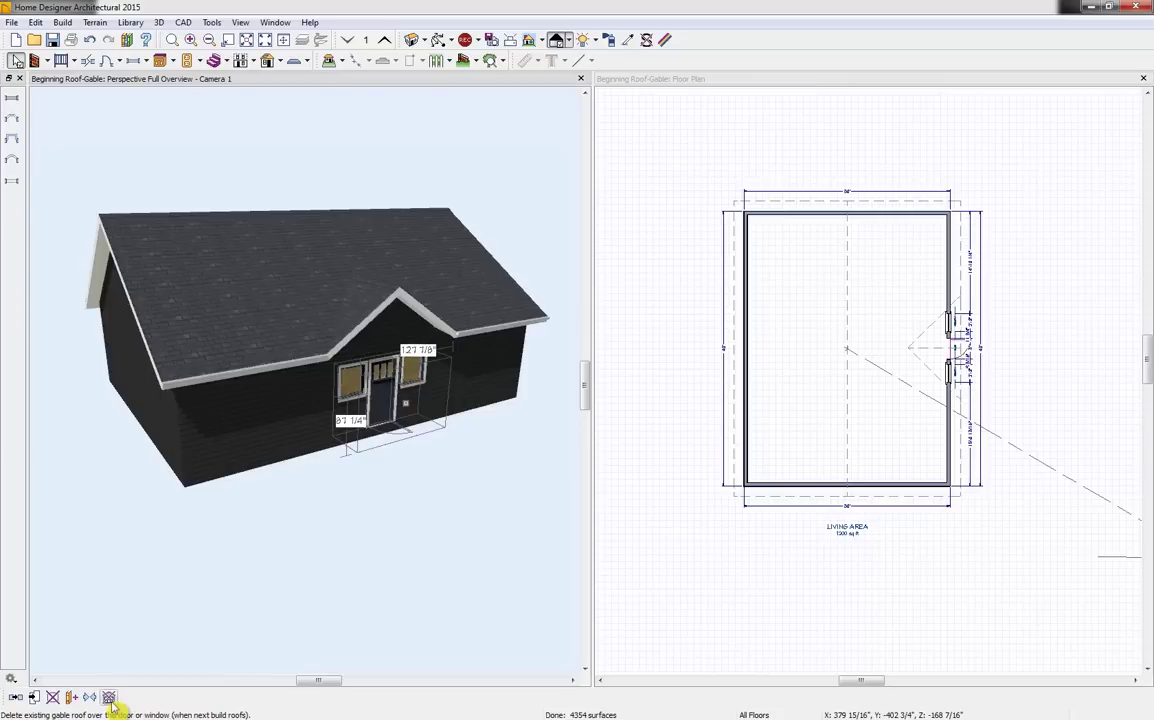
left_click(412, 538)
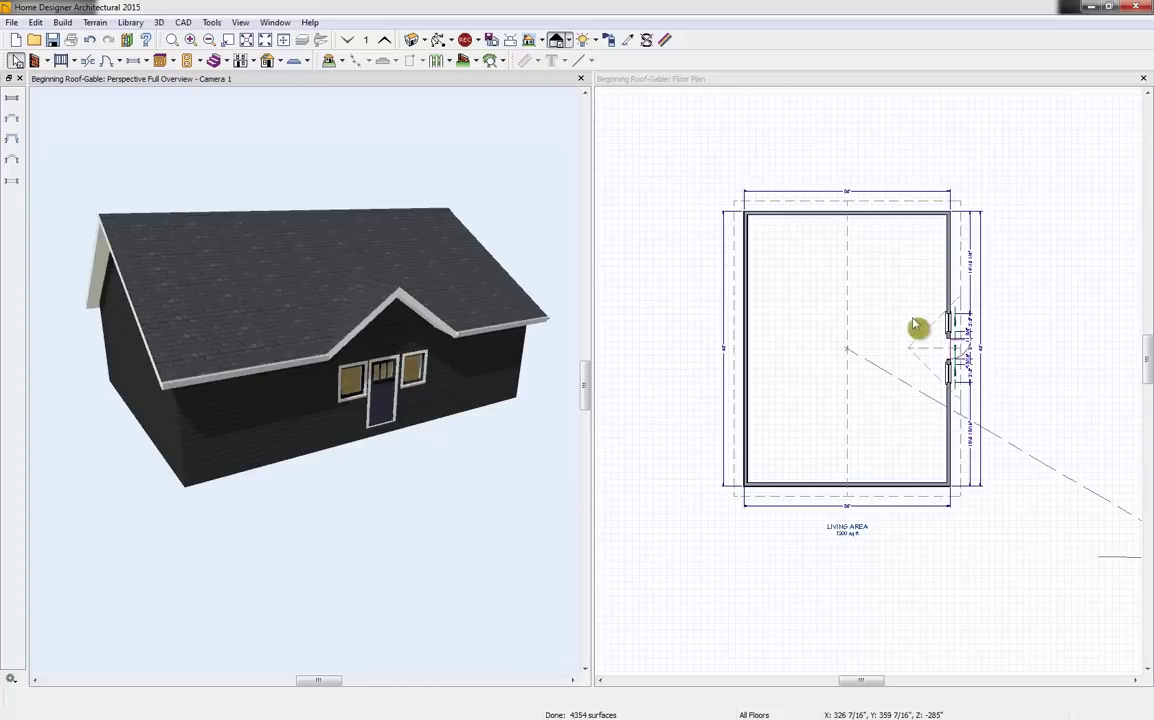
Draw a Gable/Roof Line along the outside of the door wall, extending well past both windows
scroll(926, 330, "up", 5)
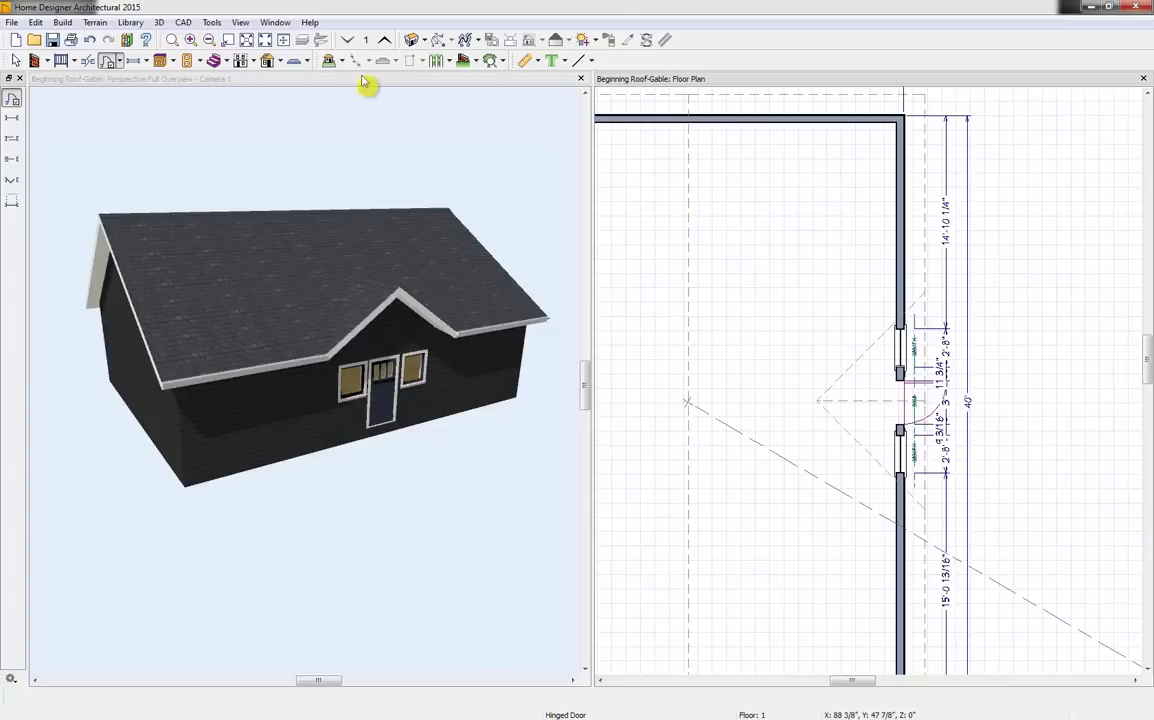
left_click(281, 62)
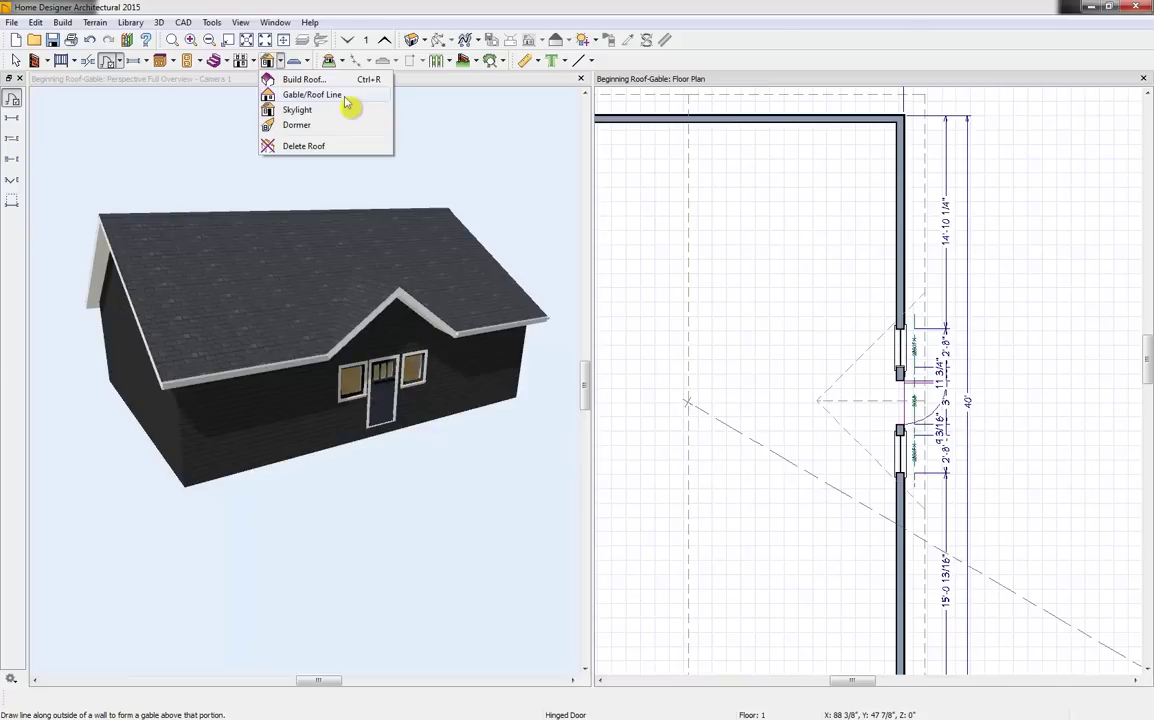
left_click(312, 94)
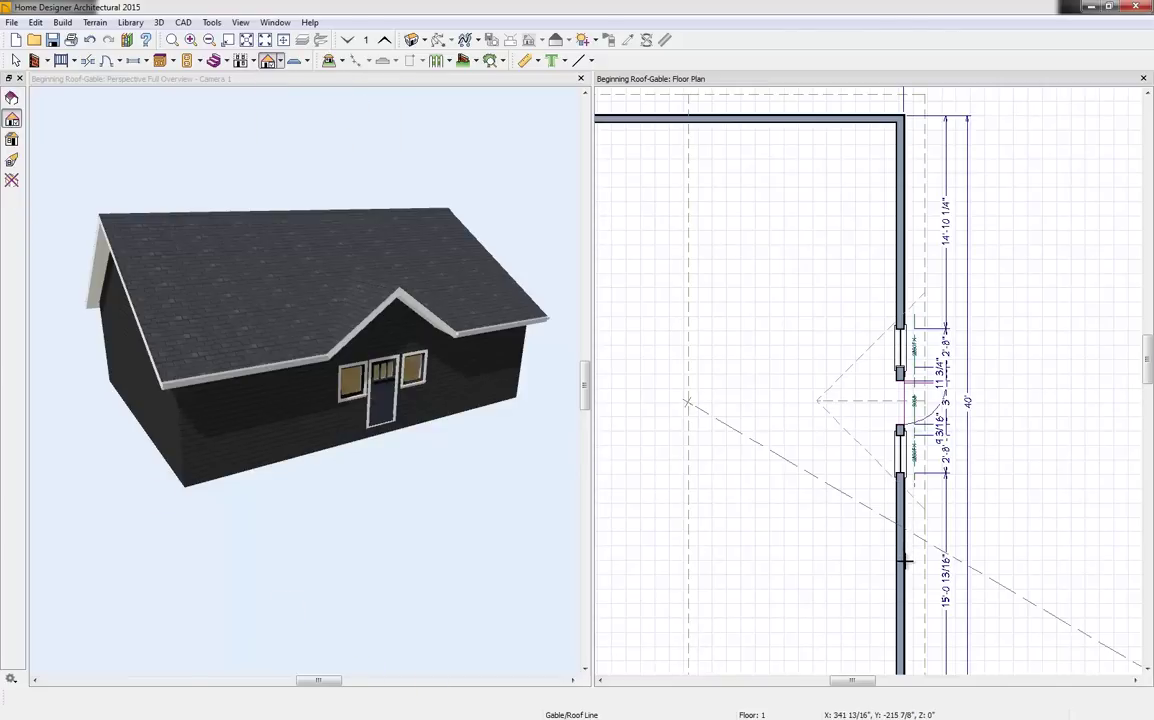
left_click_drag(917, 584, 921, 223)
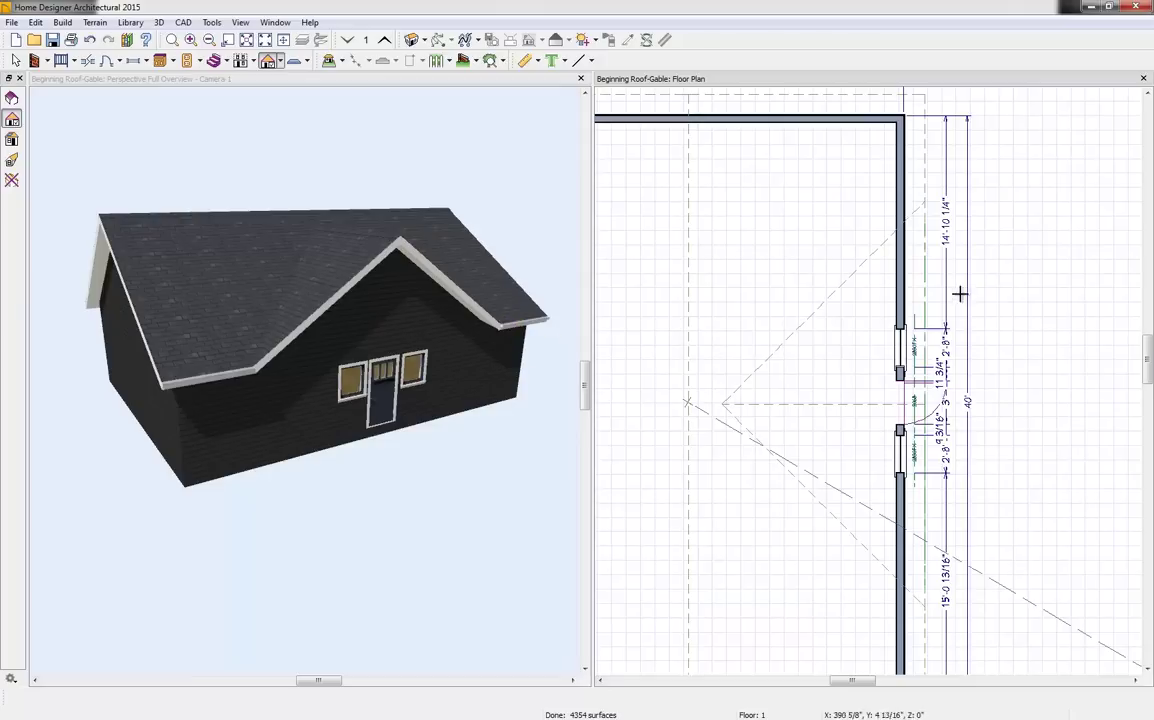
Shorten the gable line from its upper end in plan and centre it on the door
key("space")
left_click(927, 289)
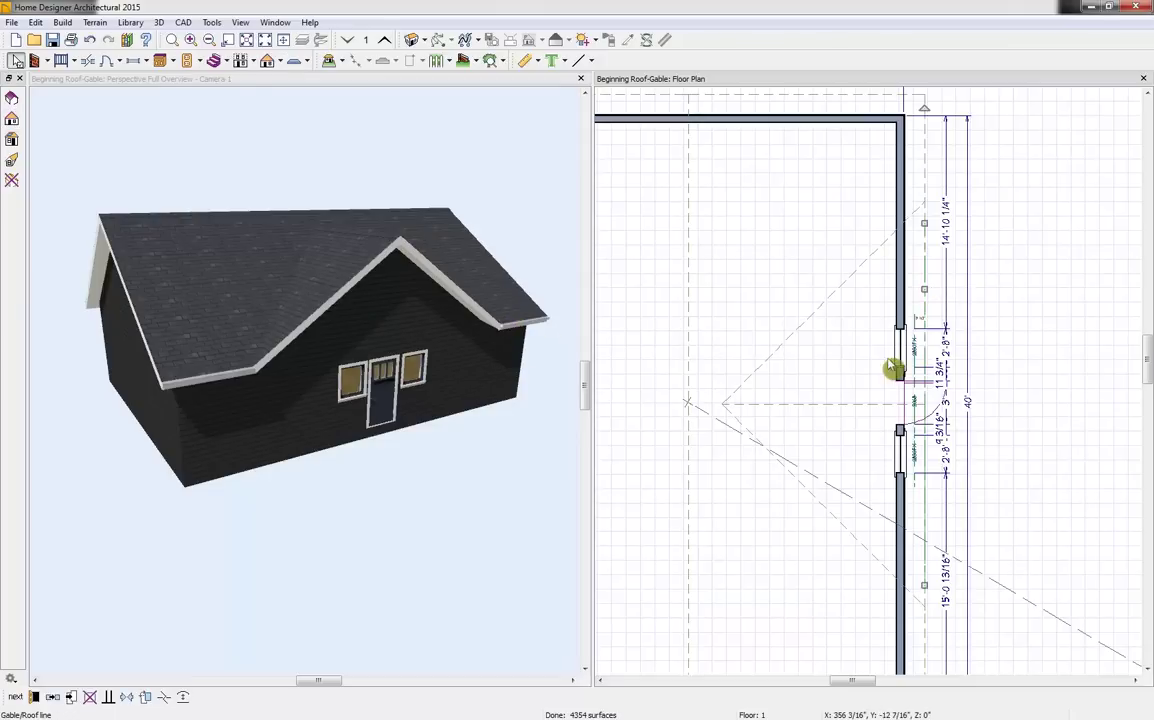
left_click_drag(926, 226, 926, 280)
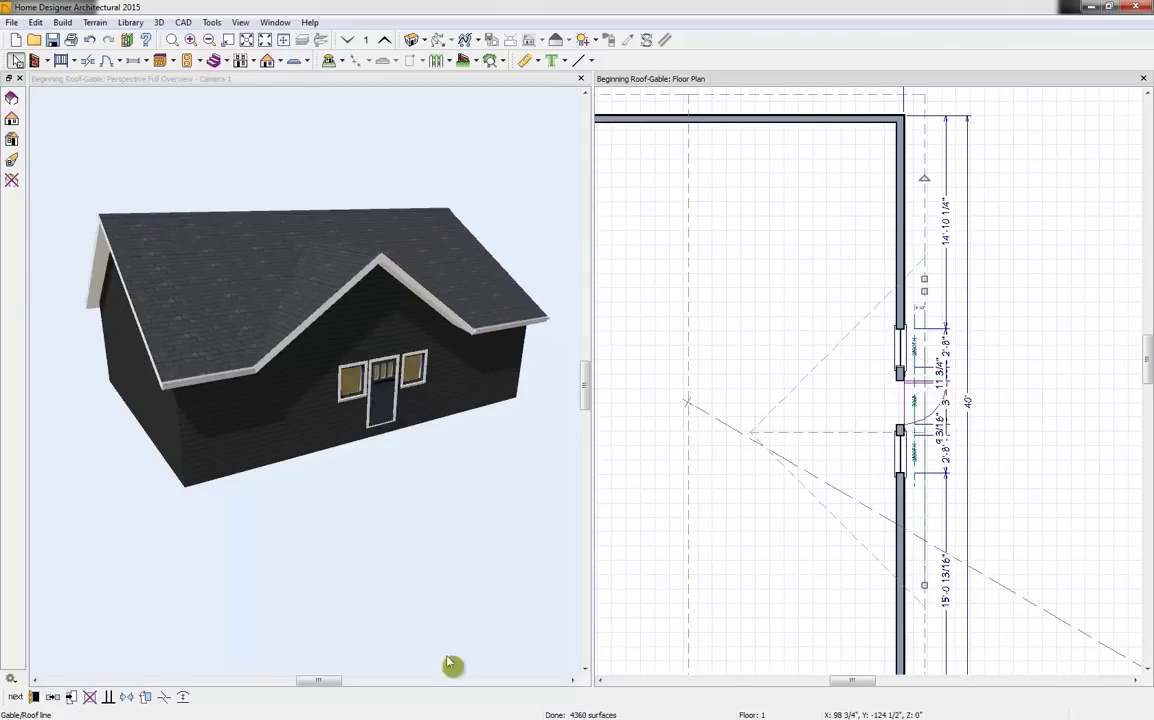
left_click(127, 697)
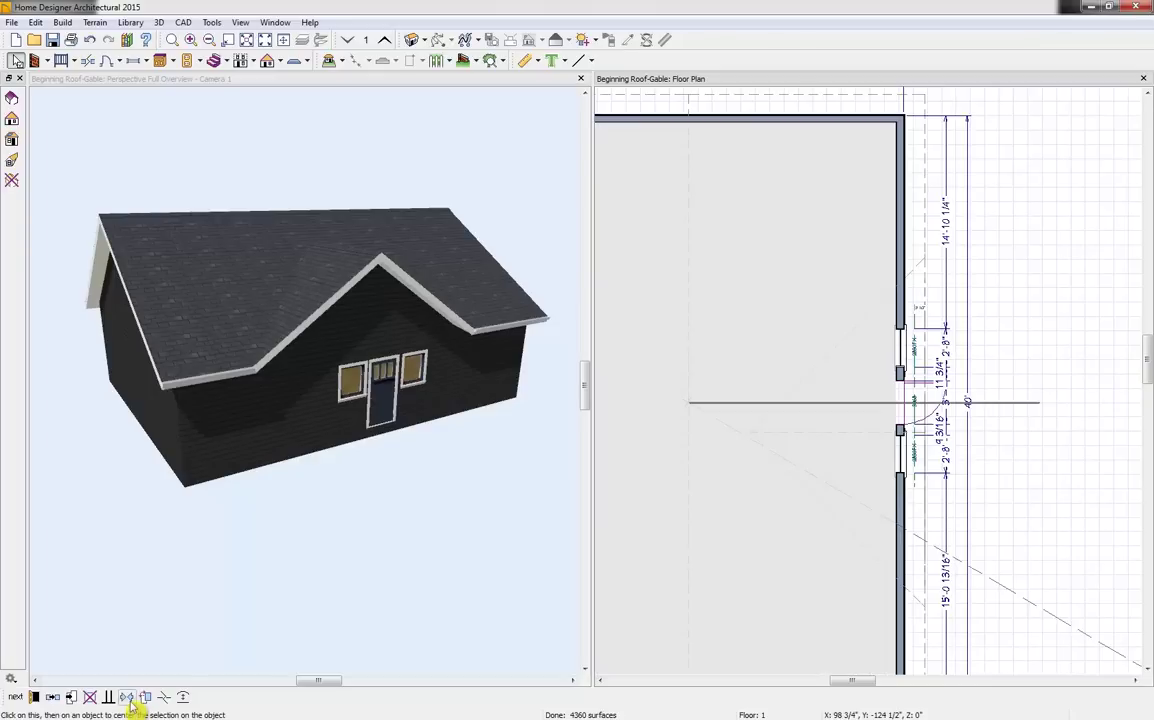
left_click(908, 411)
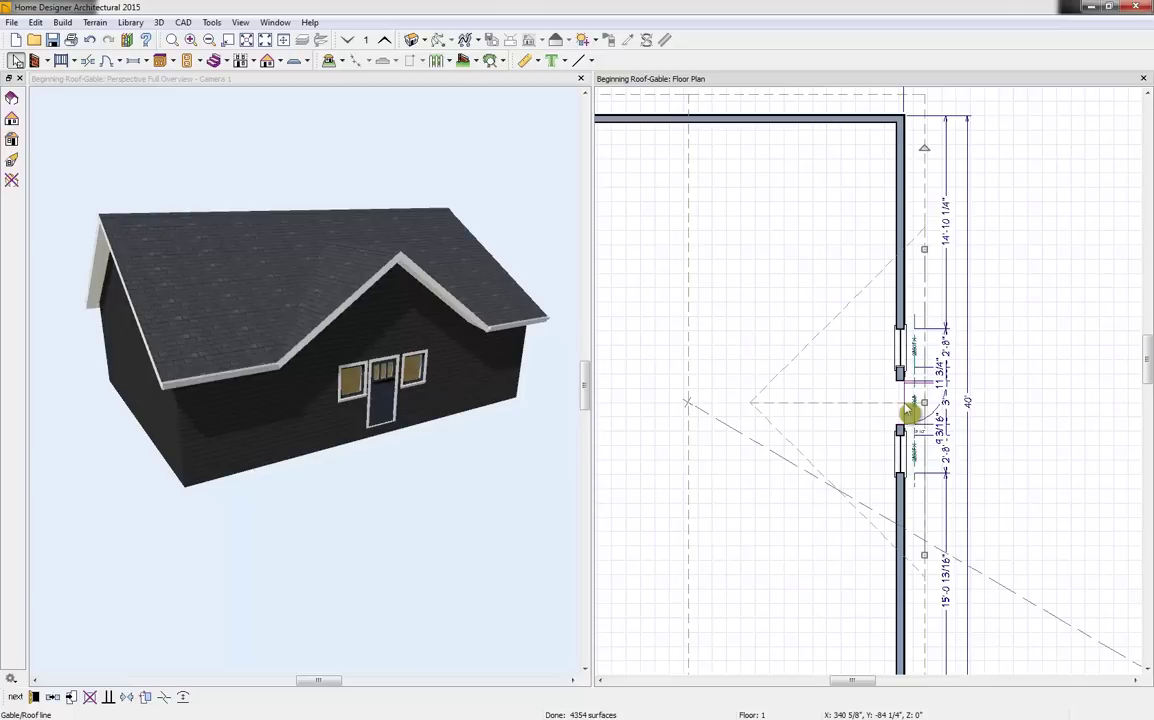
Orbit the 3D overview around to the plain side of the house opposite the door wall
scroll(907, 404, "down", 3)
scroll(904, 432, "up", 1)
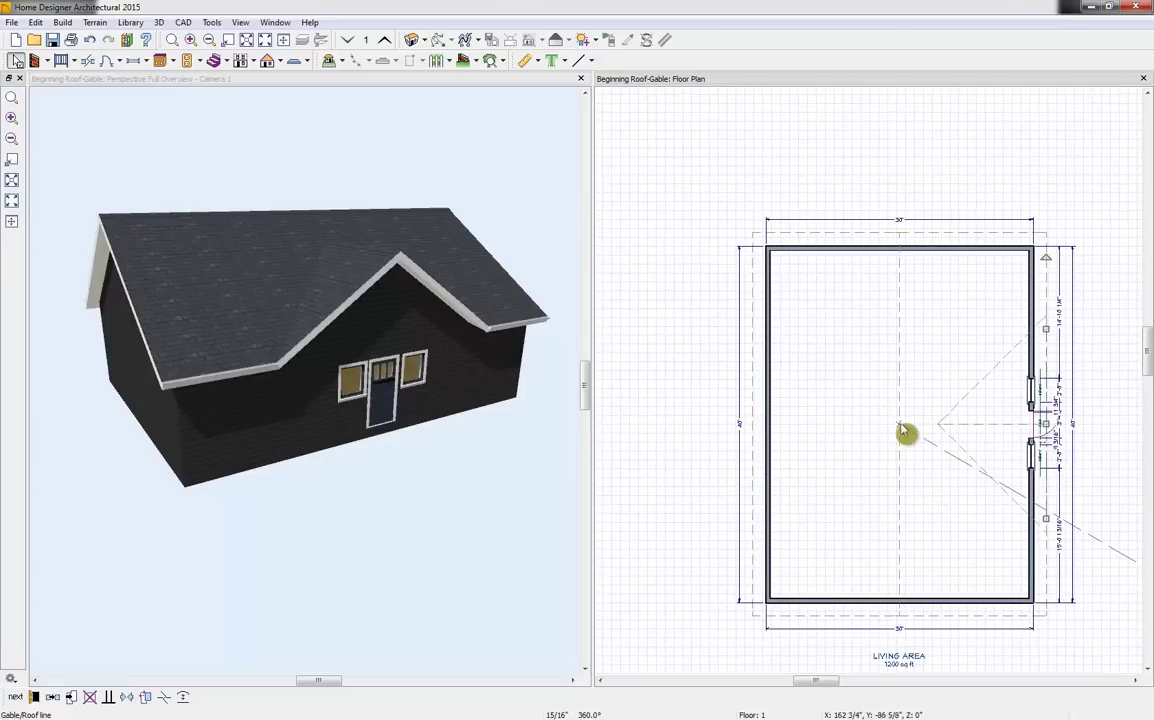
left_click(395, 160)
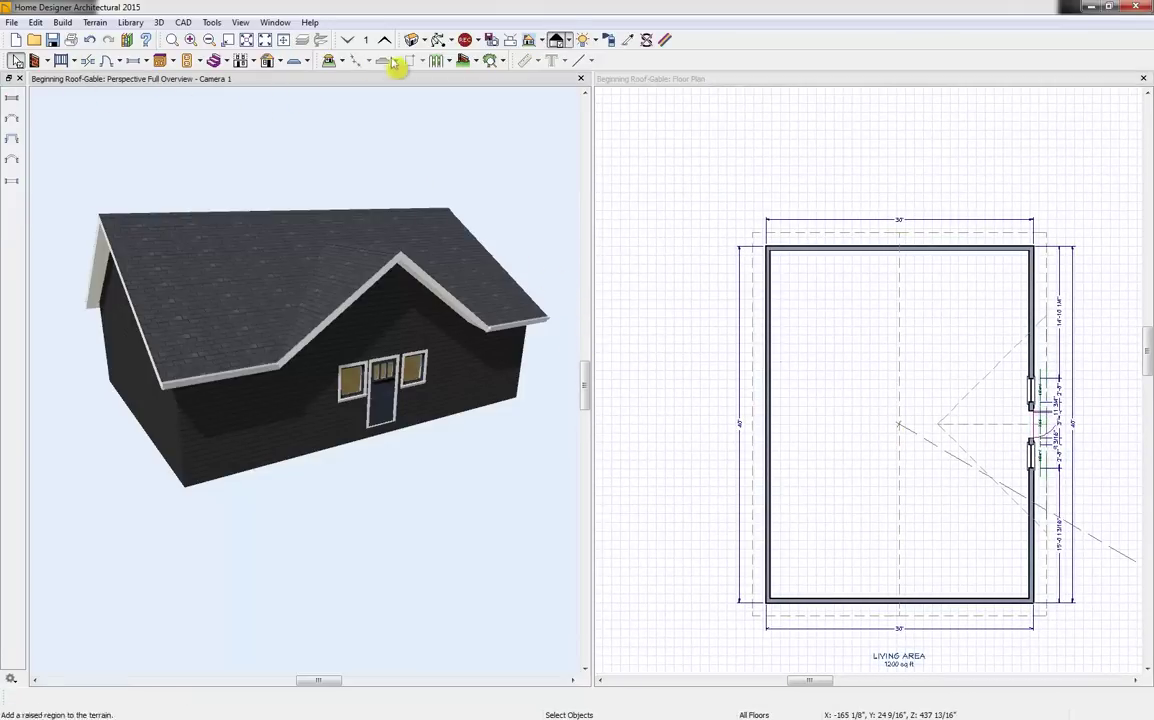
left_click(440, 40)
left_click_drag(455, 165, 386, 330)
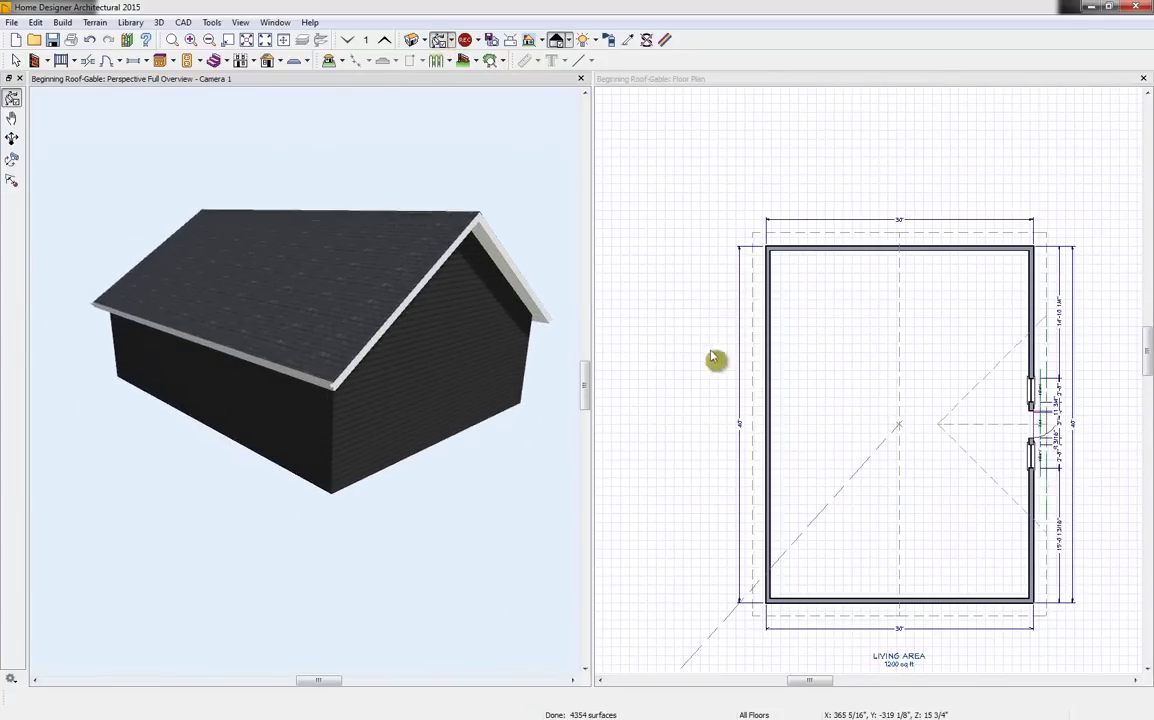
Break the plain wall opposite the door wall at three points along its length in plan
left_click(778, 381)
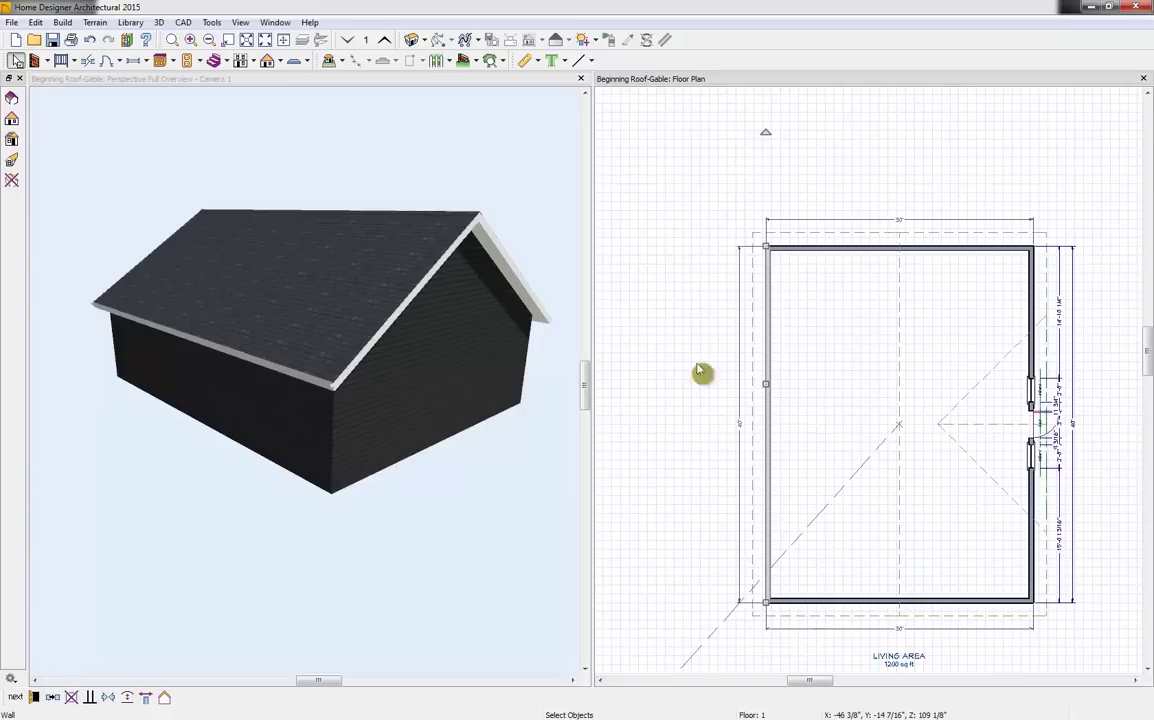
left_click(89, 61)
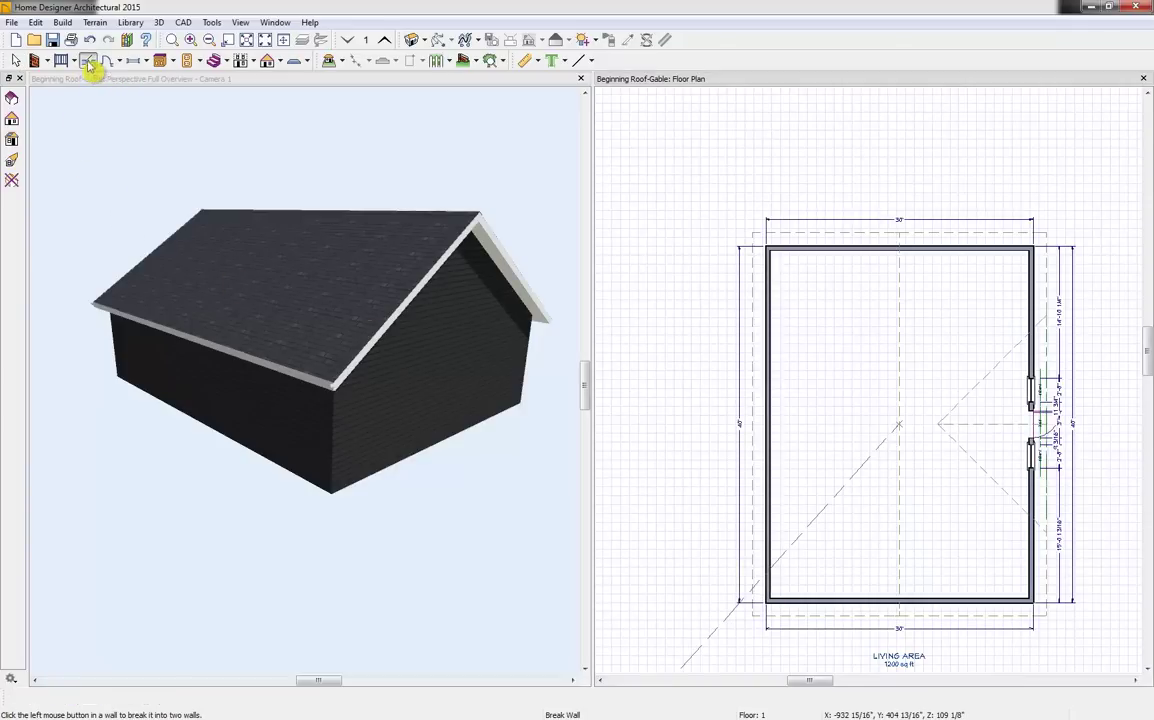
left_click(768, 351)
left_click(768, 449)
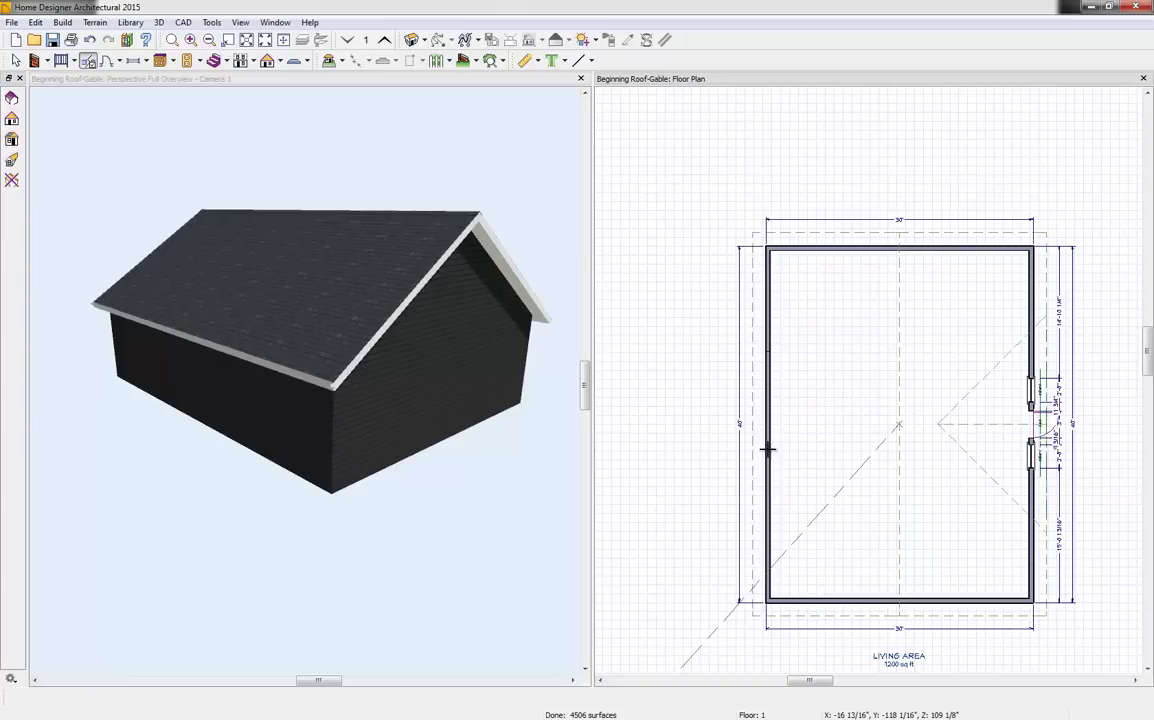
left_click(769, 545)
key("Escape")
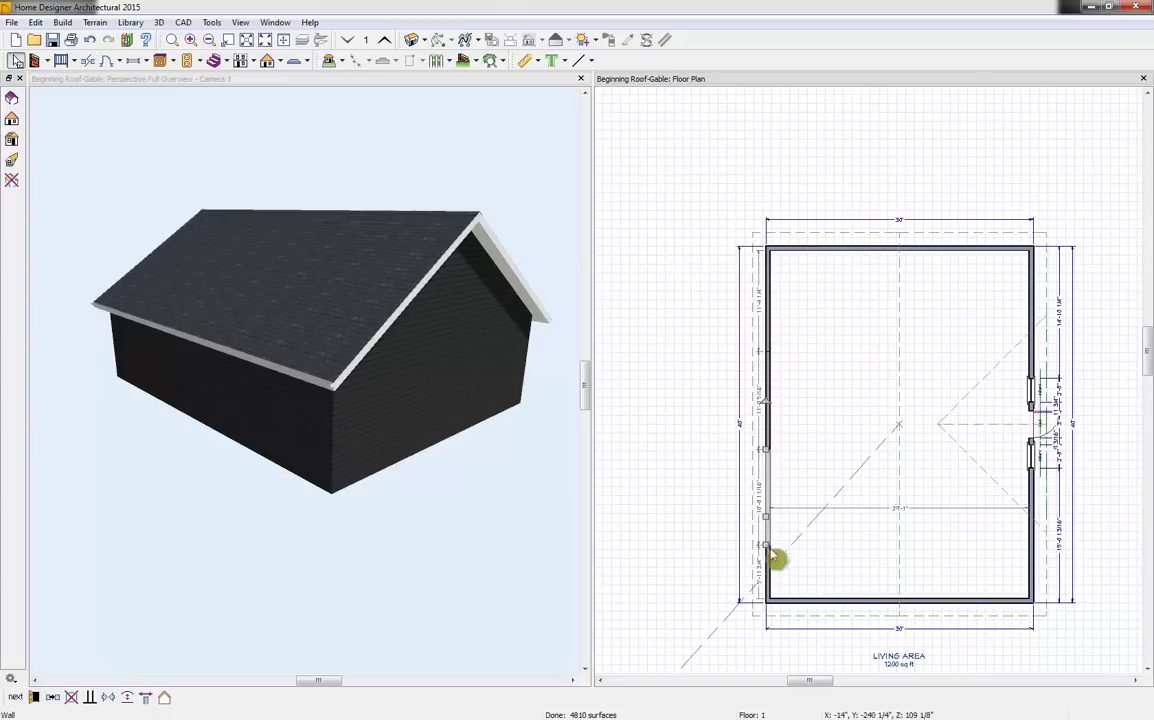
Make gable walls of the segment between the two upper breaks and the lowest segment of the broken wall
left_click(772, 421)
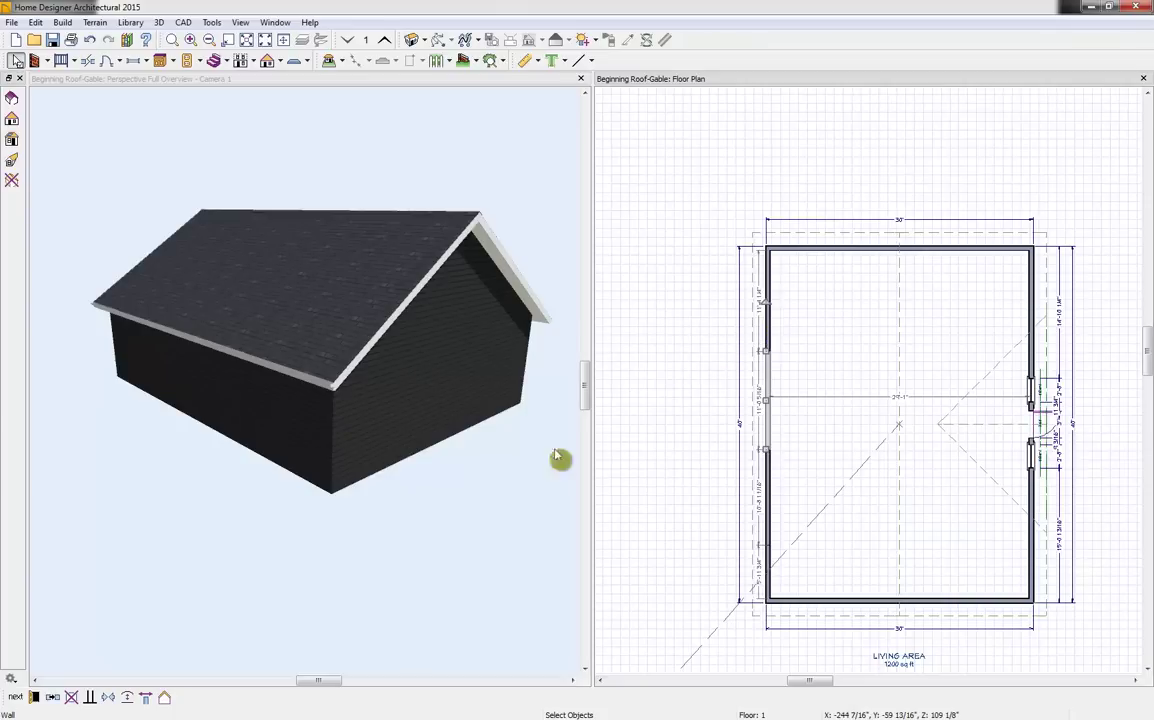
left_click(165, 697)
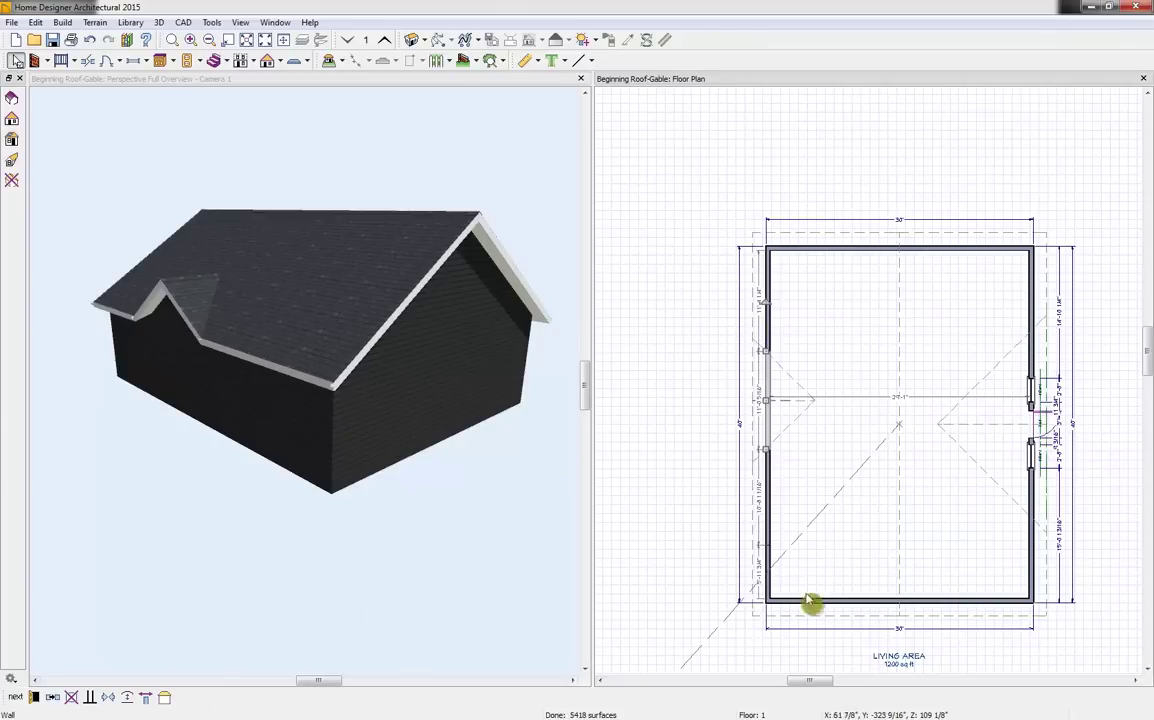
left_click(767, 597)
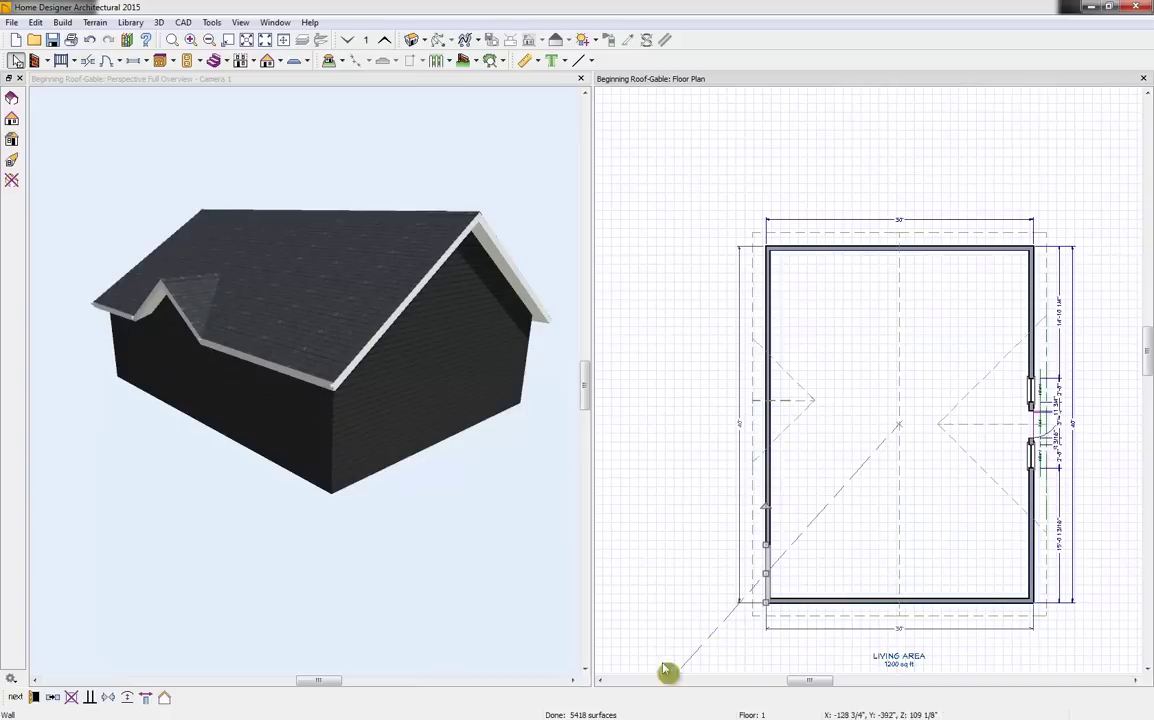
left_click(165, 697)
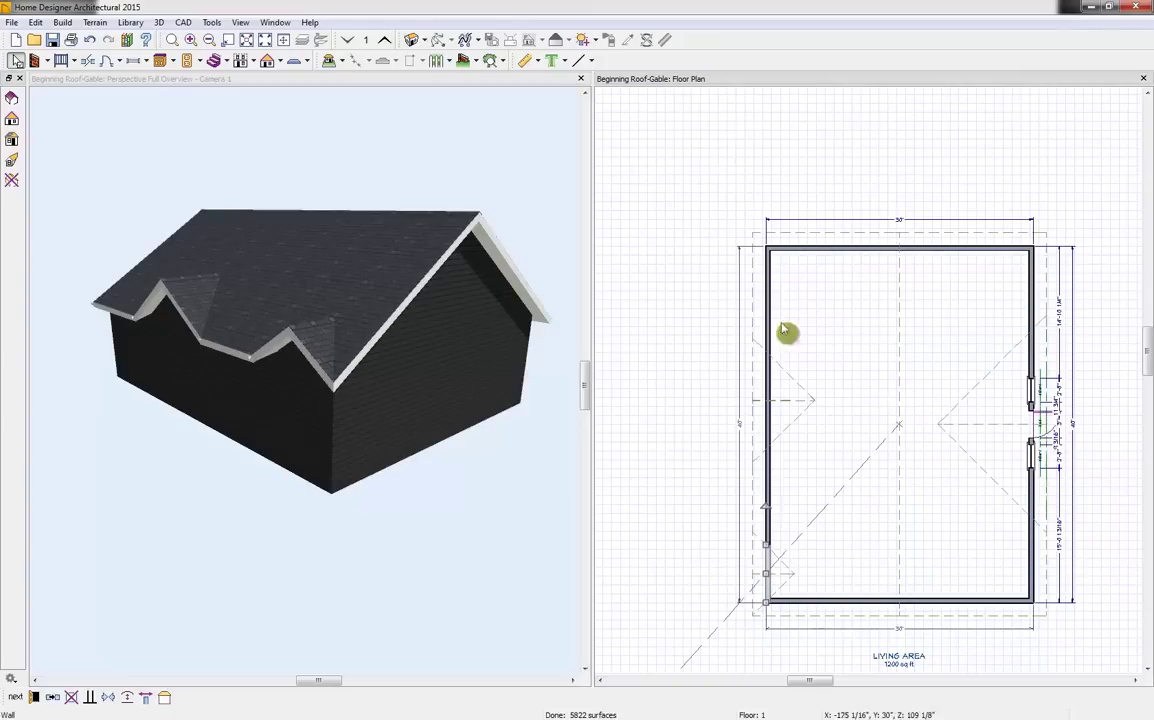
Close the gable plan without saving it and open the recent file Automatic Home Plan.plan
left_click(1143, 78)
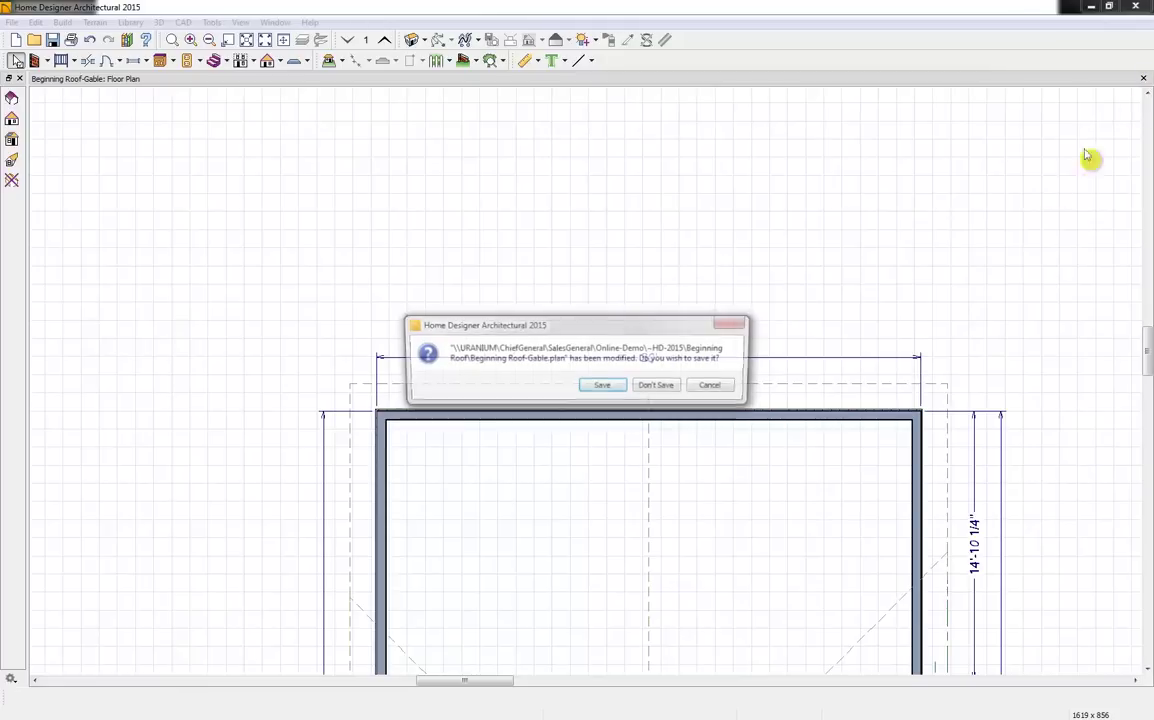
left_click(651, 388)
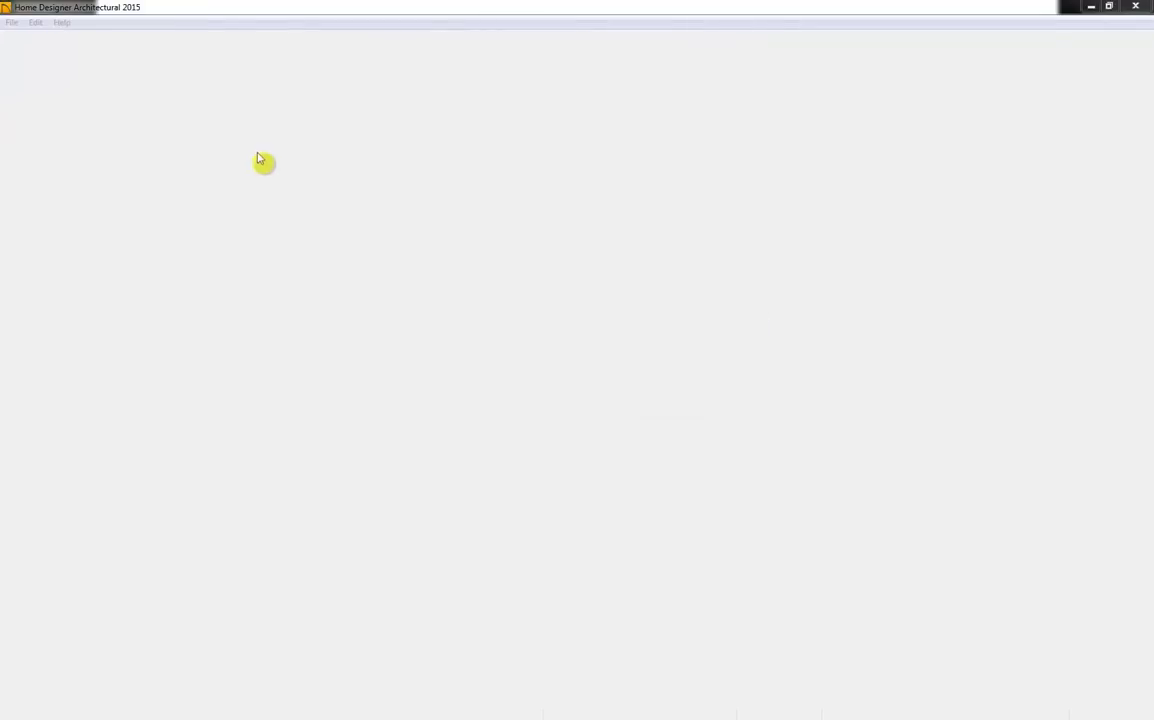
left_click(12, 22)
mouse_move(58, 72)
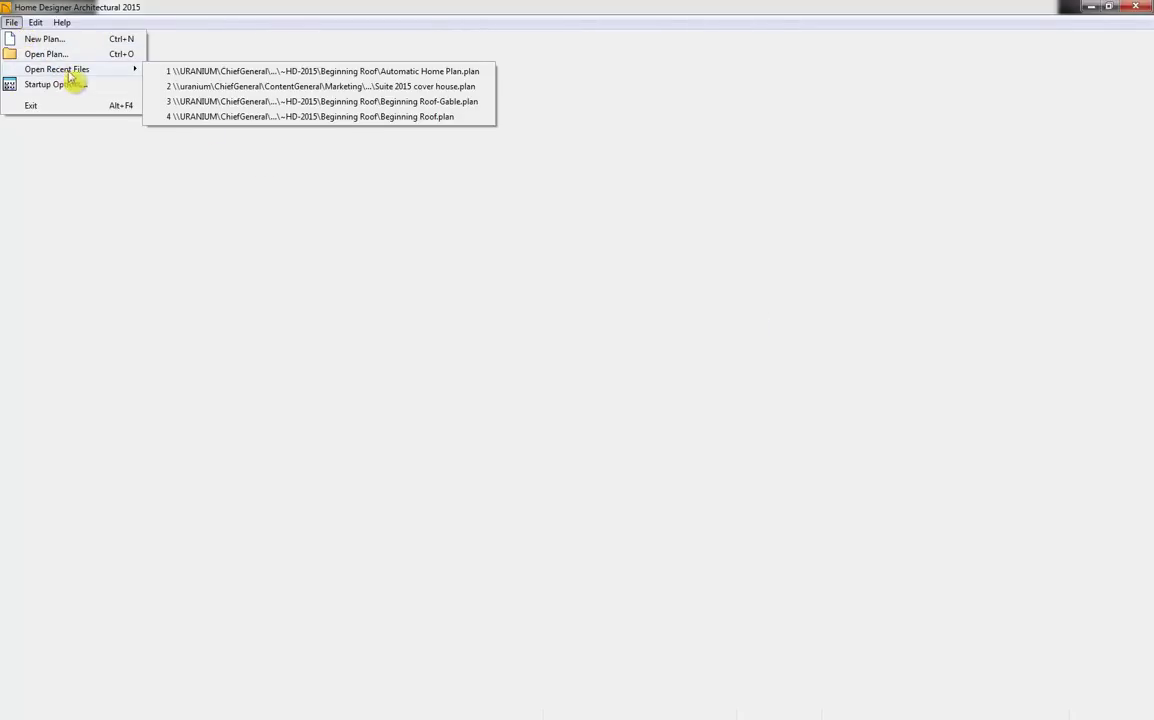
left_click(210, 70)
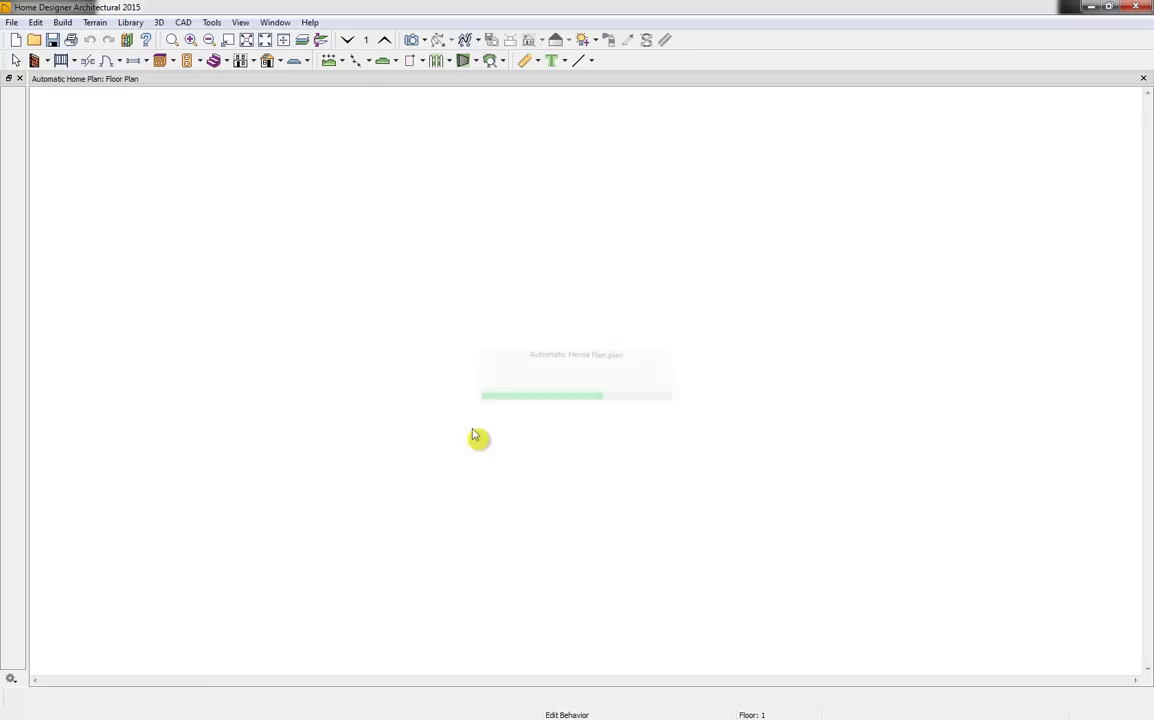
scroll(530, 415, "down", 1)
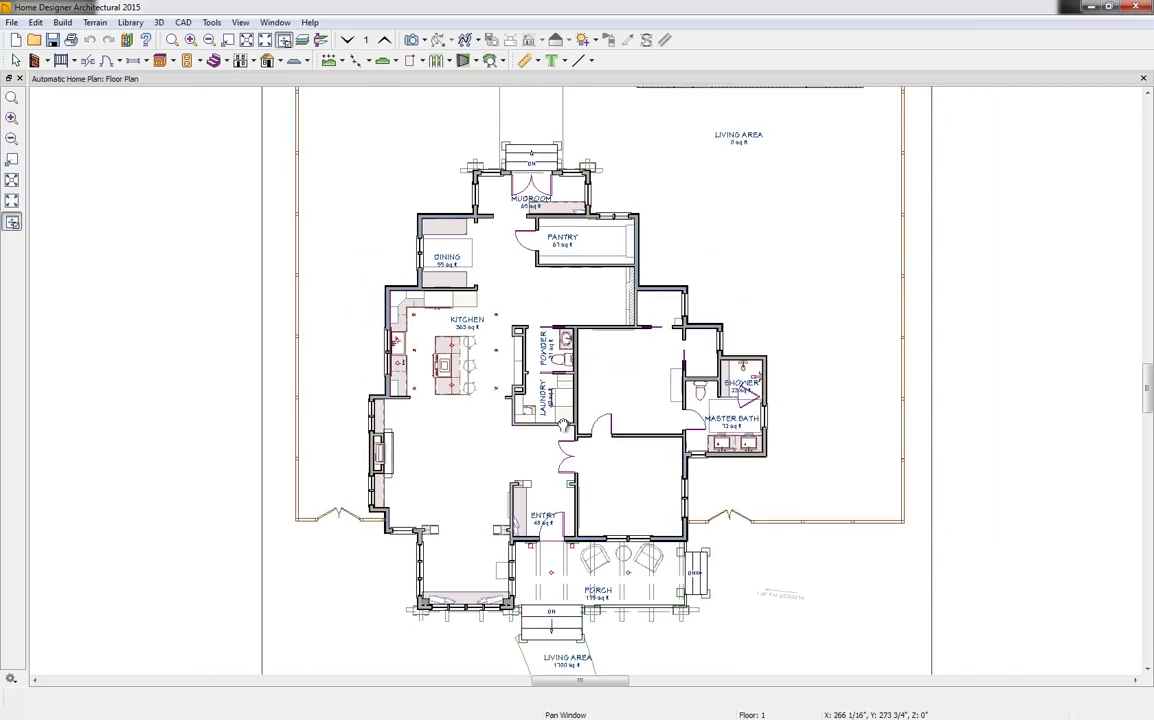
scroll(535, 413, "down", 1)
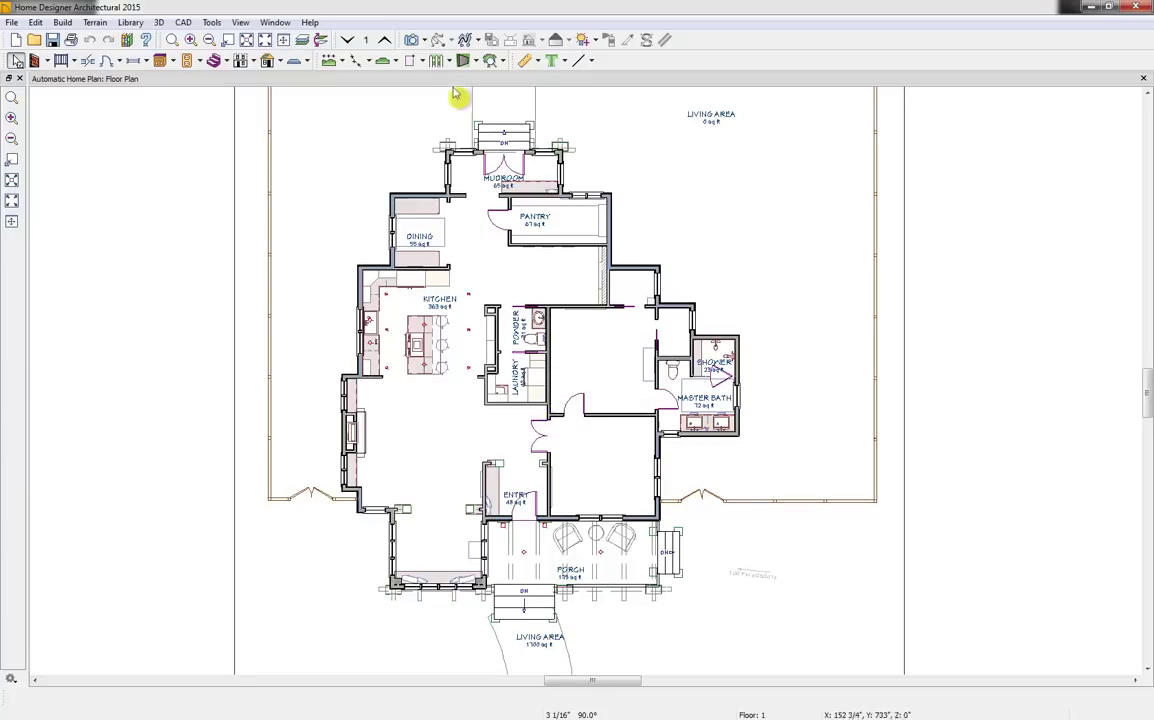
Create a Perspective Full Overview of the house and tile it beside the floor plan, with the house centred in both
left_click(418, 40)
left_click(440, 96)
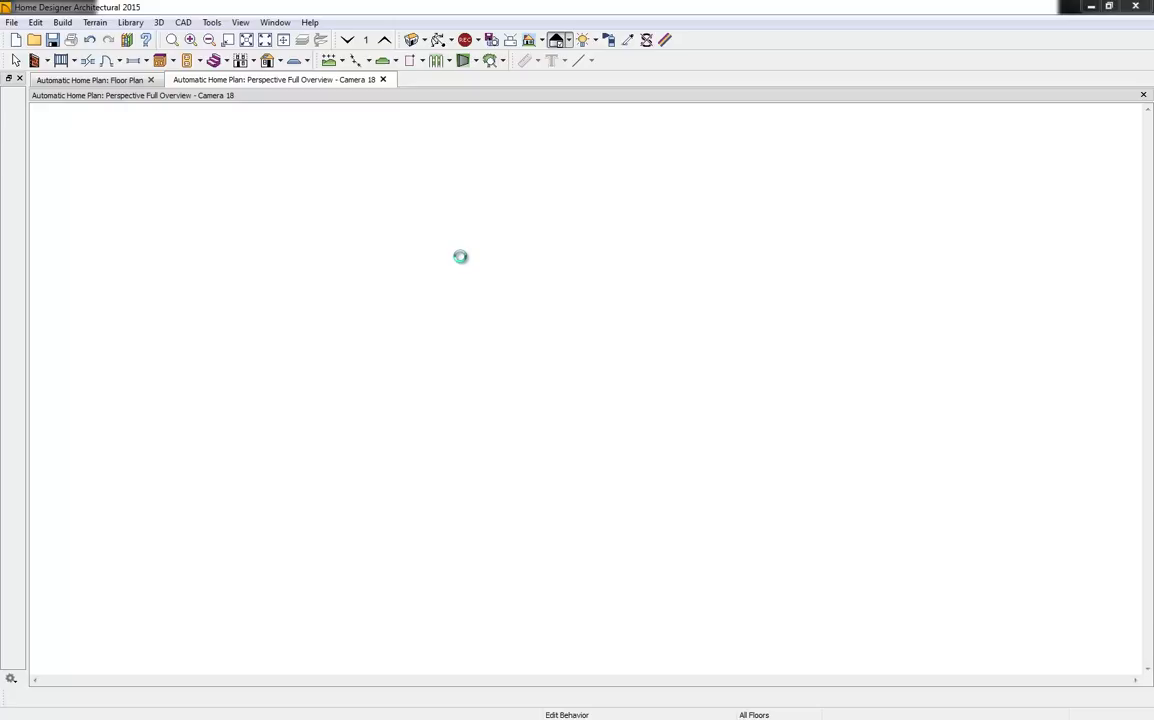
scroll(587, 330, "up", 5)
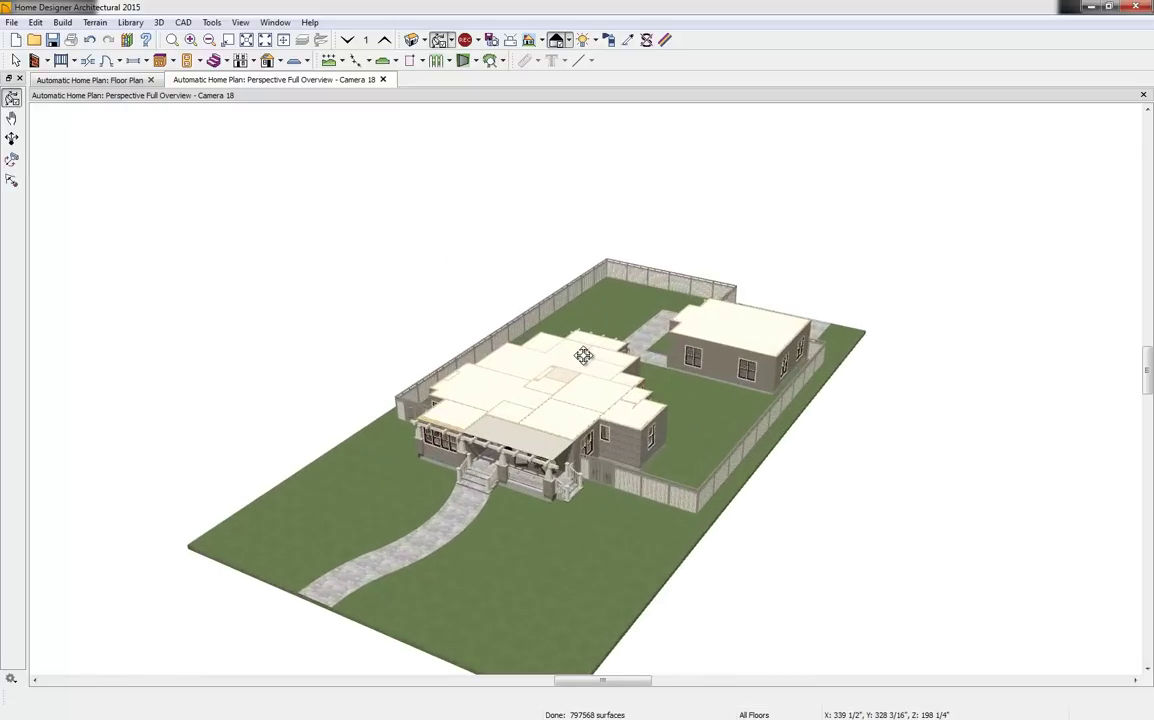
scroll(583, 355, "up", 2)
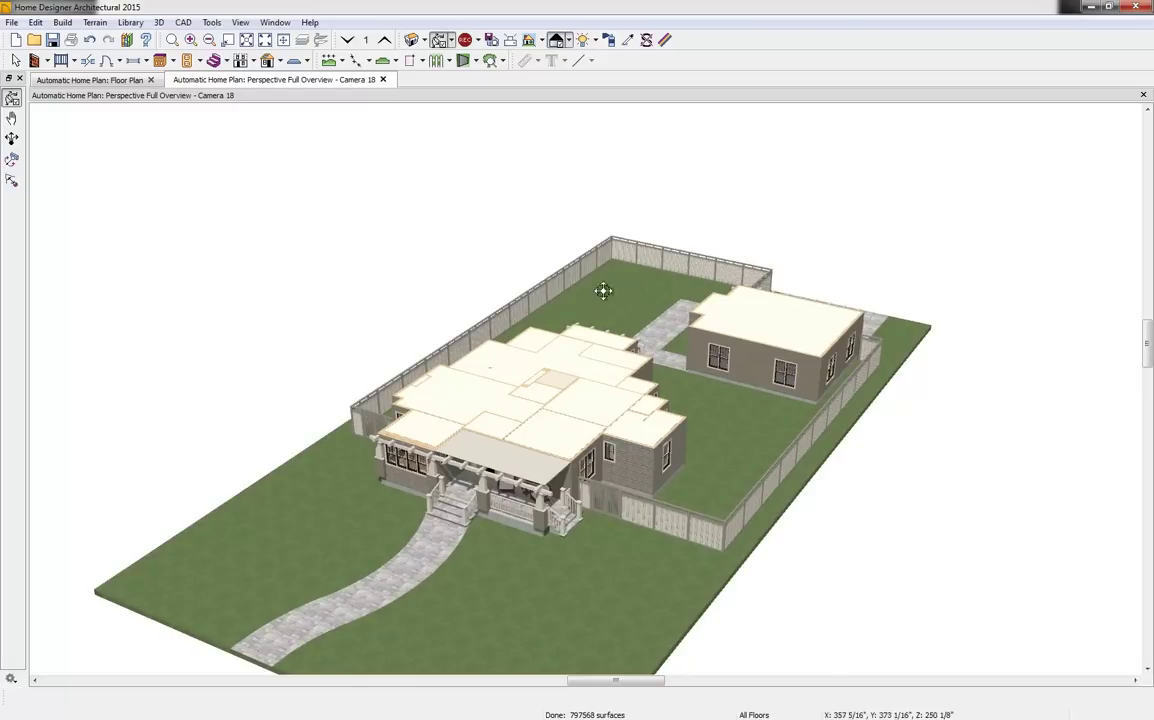
left_click_drag(320, 80, 193, 98)
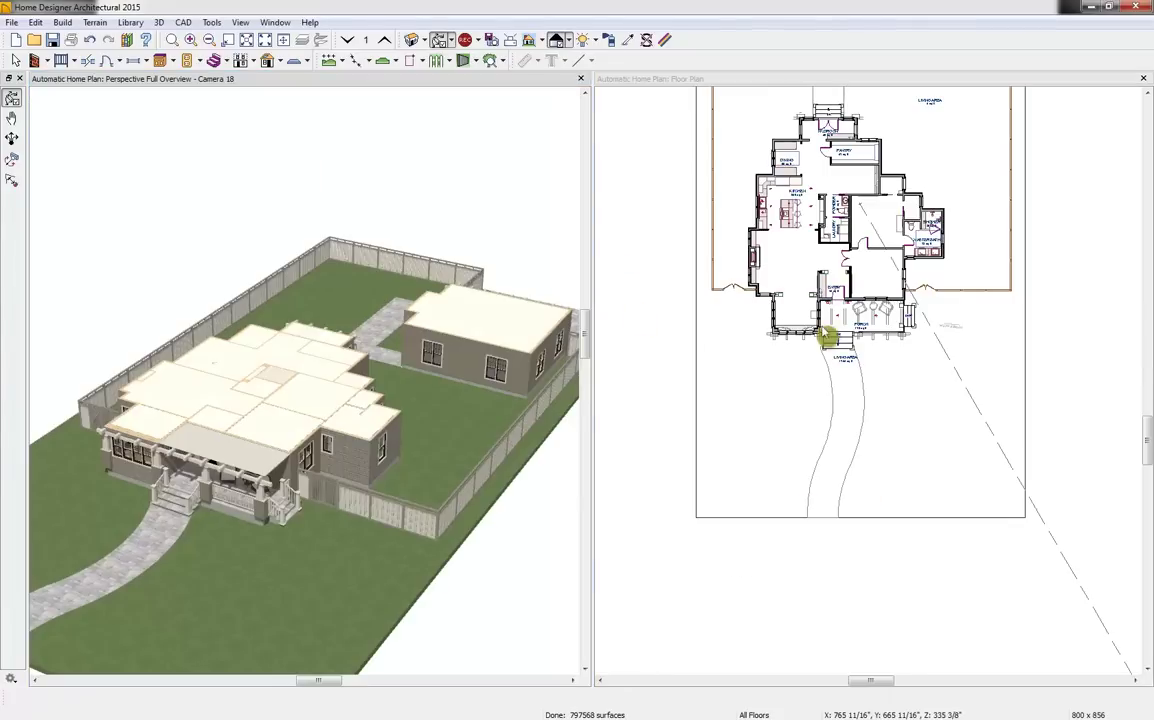
middle_click_drag(868, 232, 873, 403)
scroll(875, 405, "up", 4)
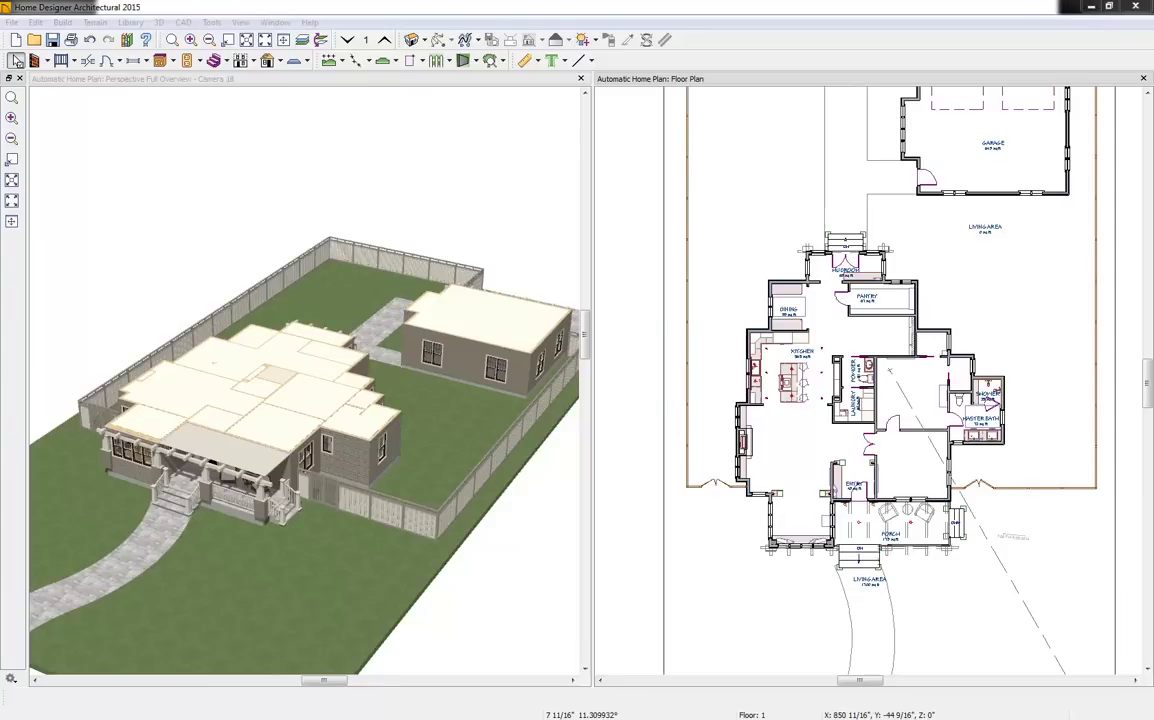
Check the Right Side reference picture and build the roof over the whole plan with Auto Rebuild Roofs enabled
left_click_drag(1153, 128, 756, 1)
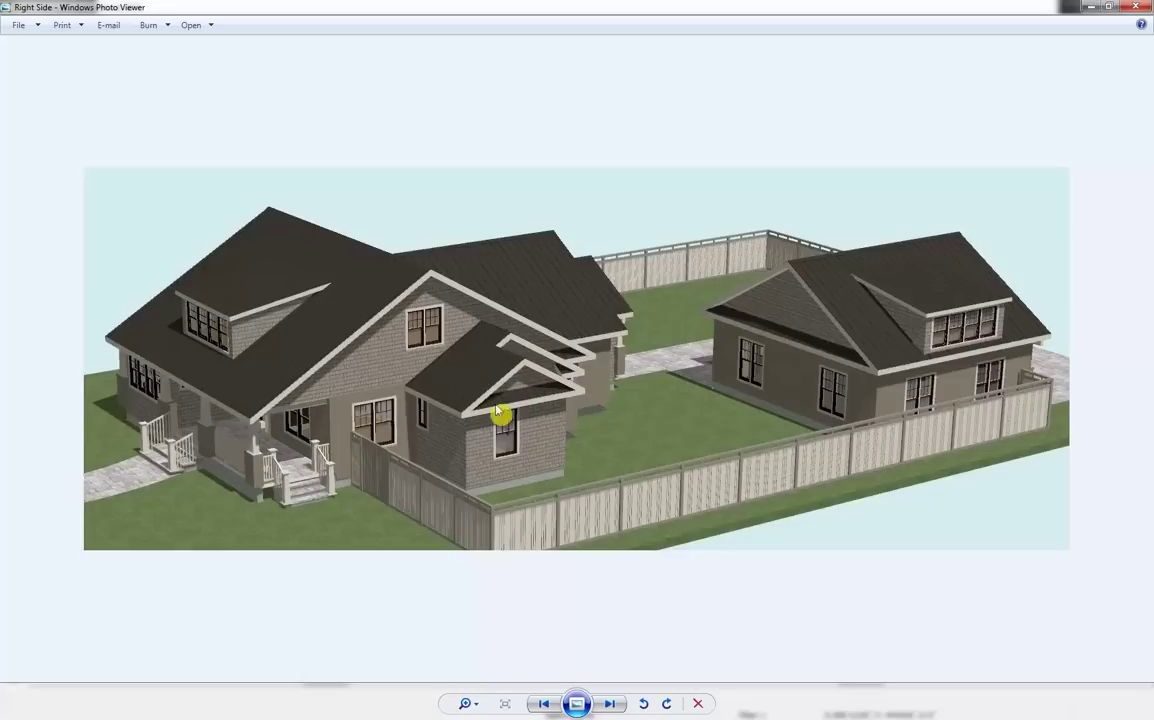
left_click(1090, 7)
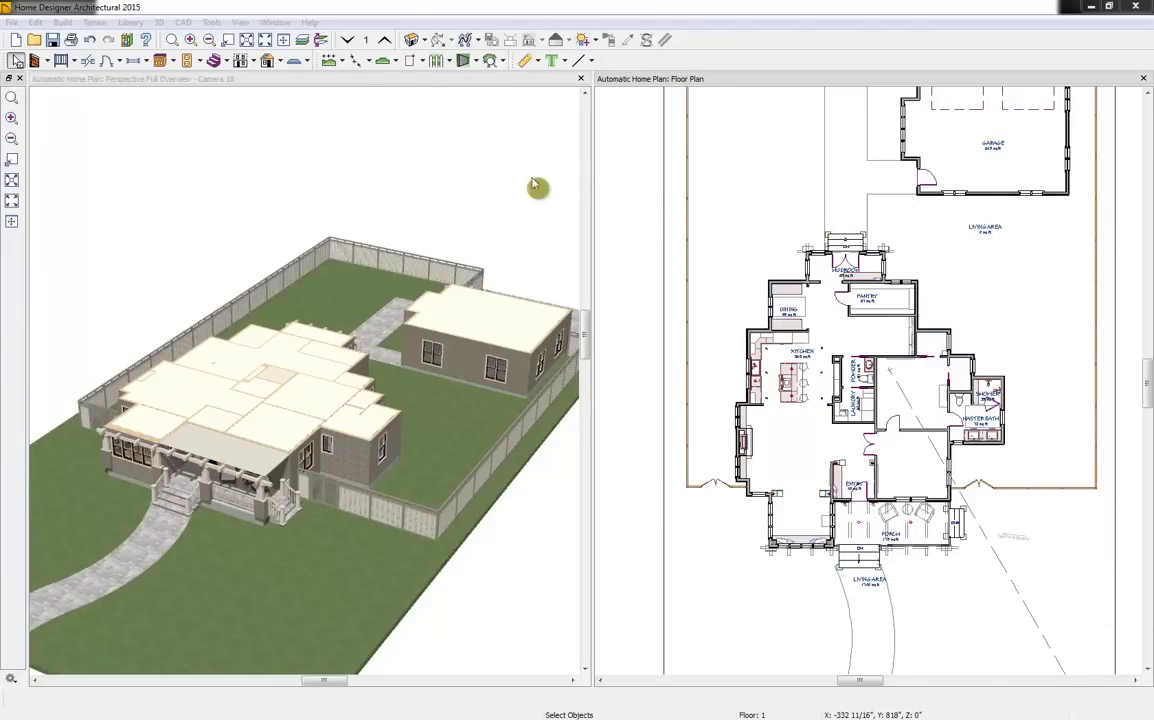
left_click(301, 79)
left_click(610, 79)
left_click(279, 61)
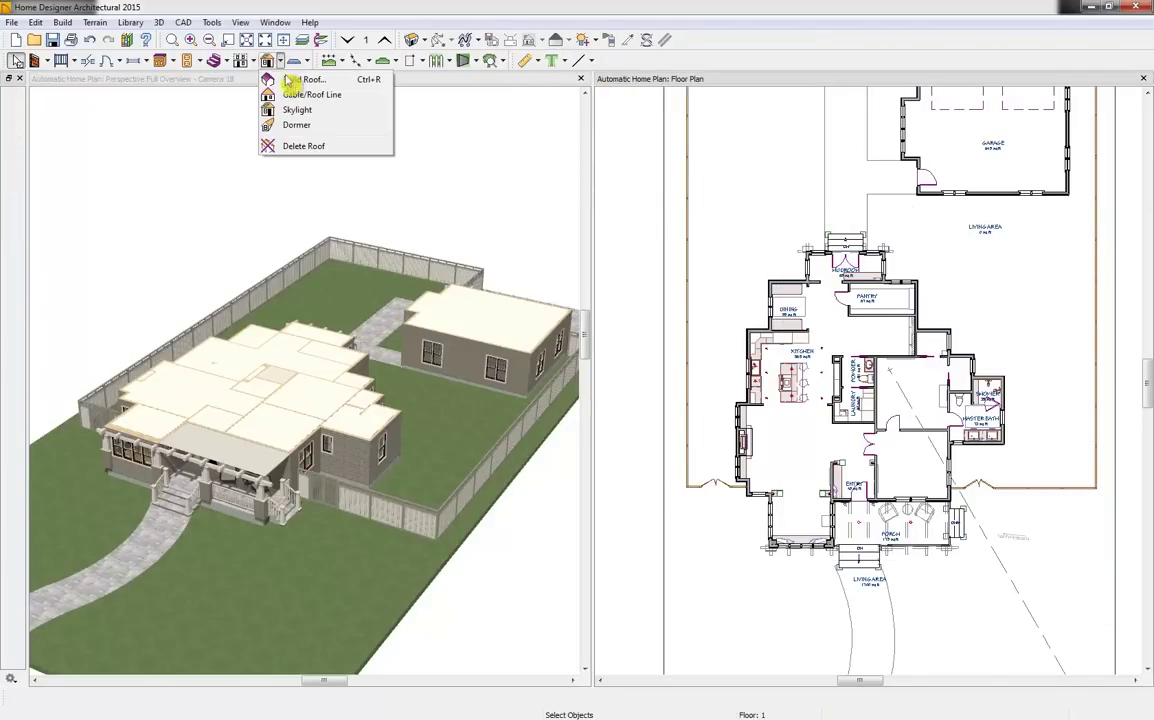
left_click(285, 80)
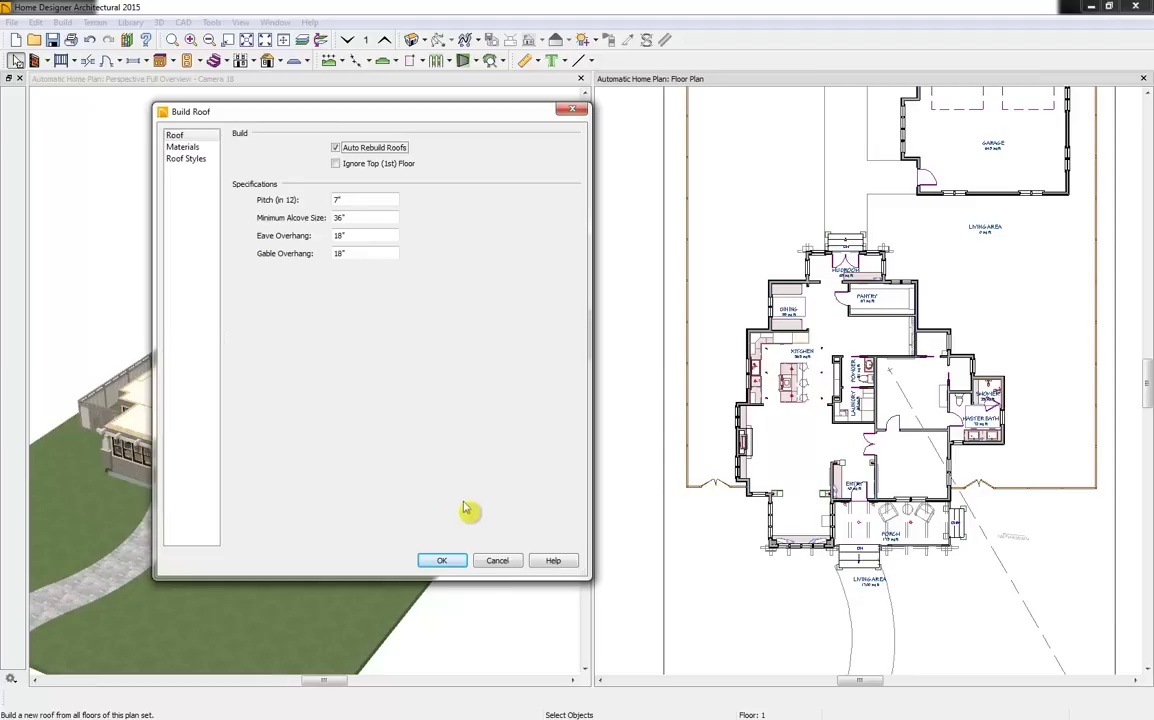
left_click(445, 561)
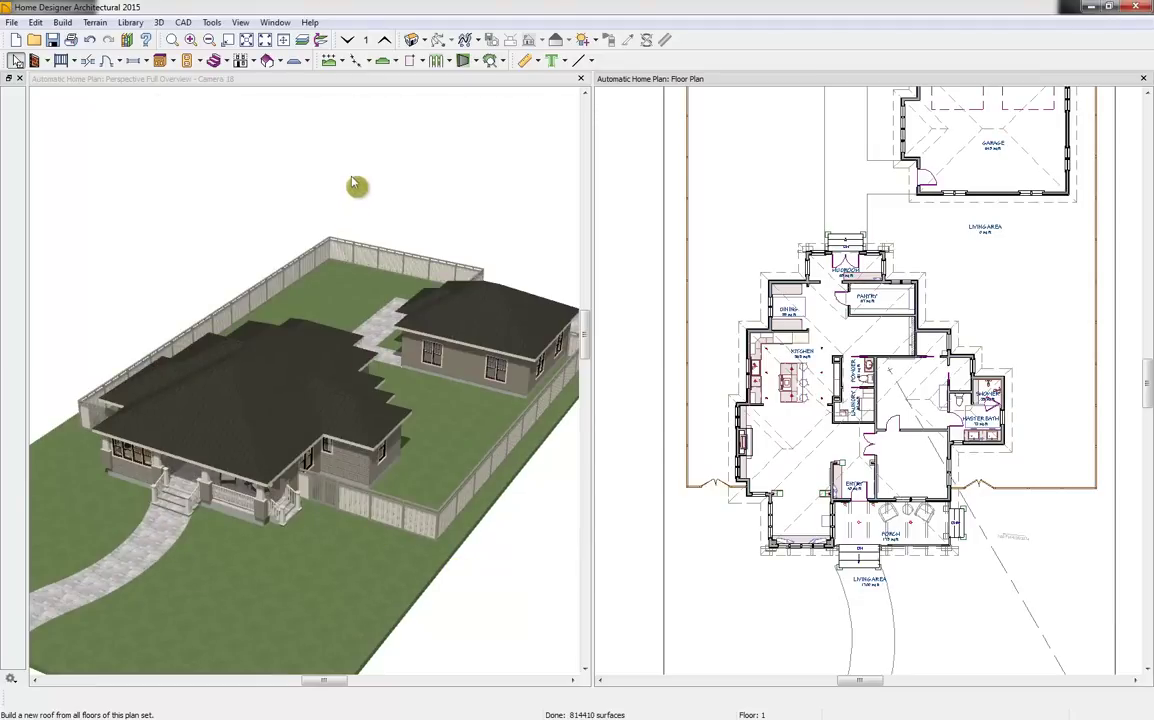
Compare the automatically built hip roof with the gables in the Right Side reference picture
left_click(300, 124)
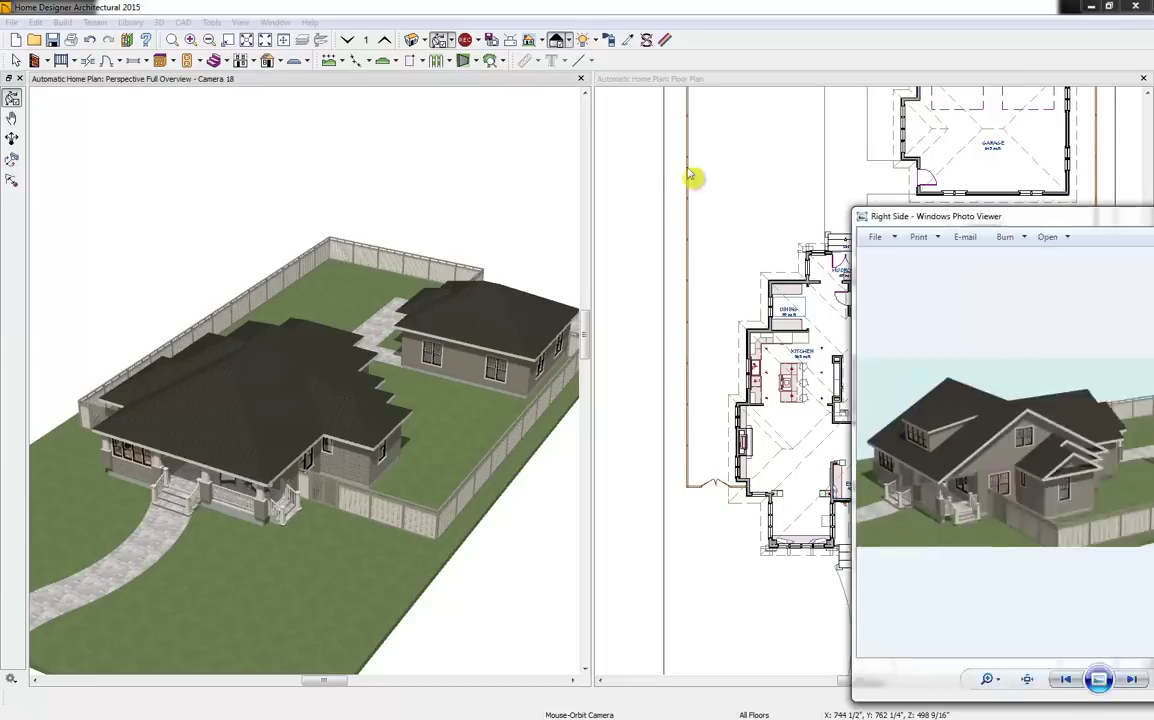
left_click_drag(890, 216, 155, 116)
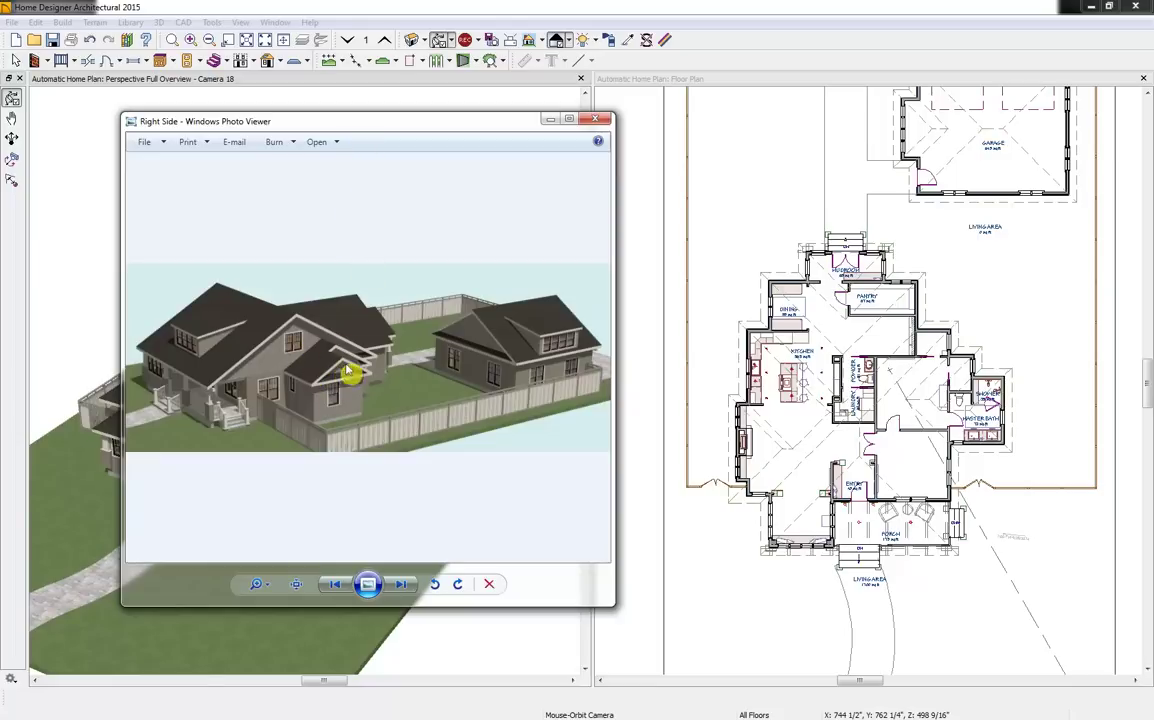
left_click_drag(348, 127, 1152, 216)
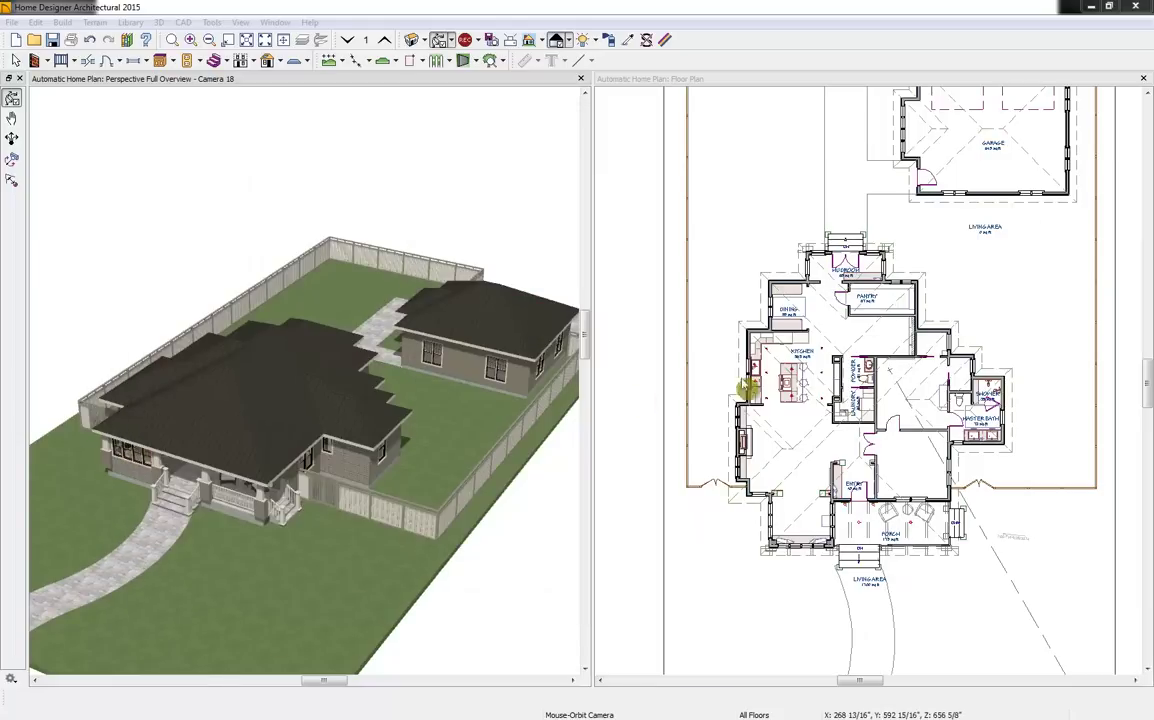
Turn the outer end wall of the master bath and shower into a full gable wall
left_click_drag(373, 268, 330, 257)
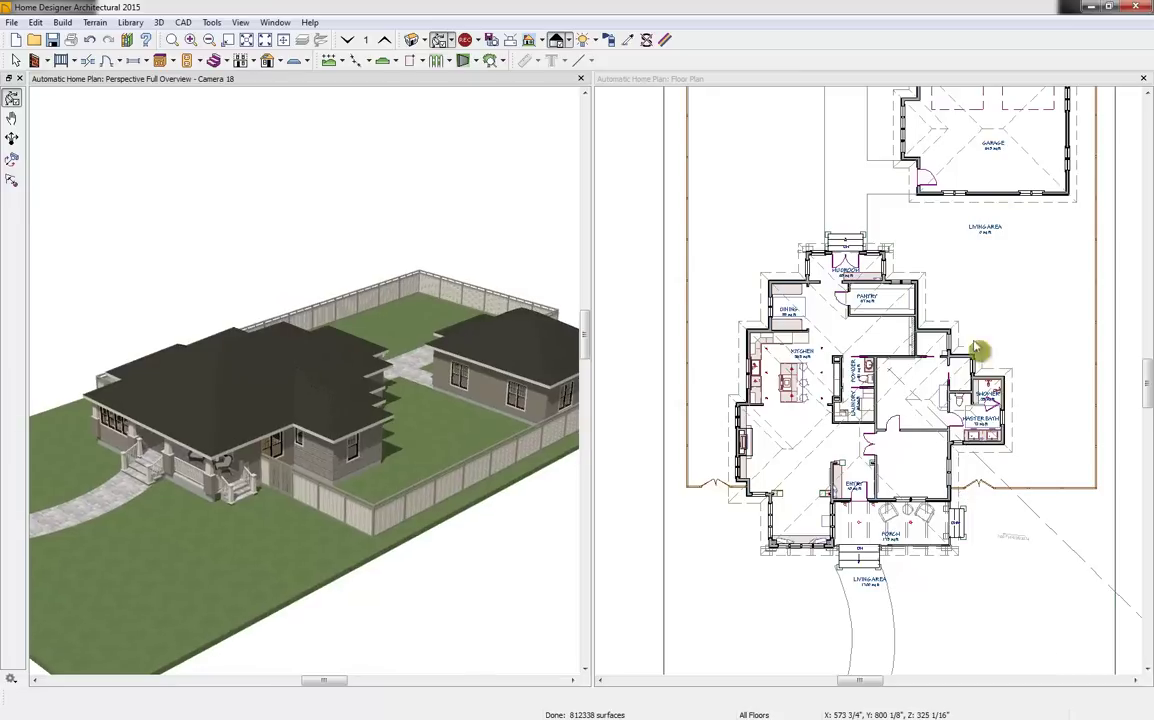
left_click(1009, 404)
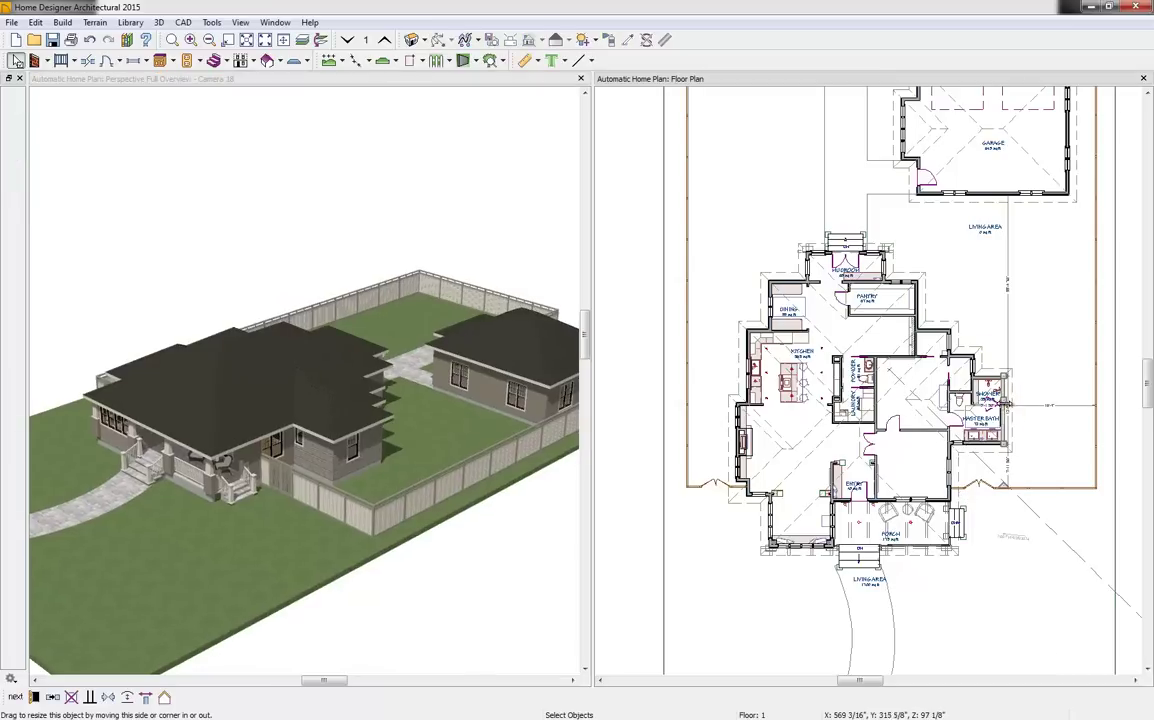
left_click(166, 703)
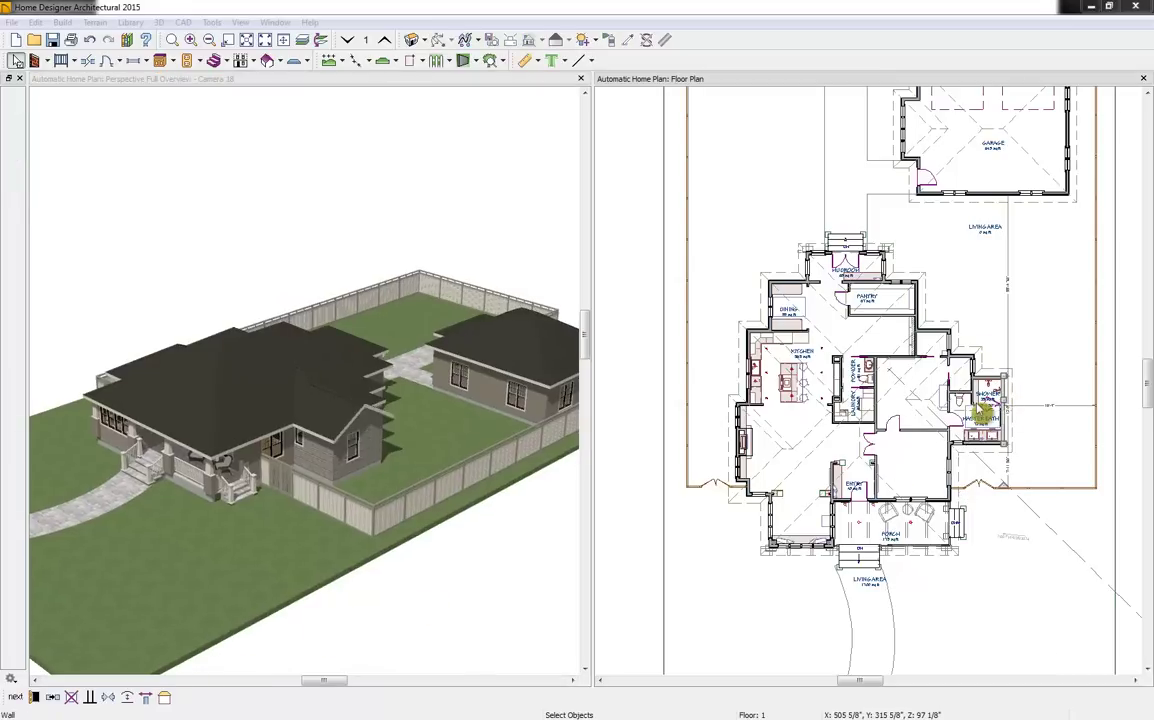
Make full gable walls of the two short stepped exterior walls above the shower in plan
left_click(435, 78)
left_click_drag(432, 271, 384, 260)
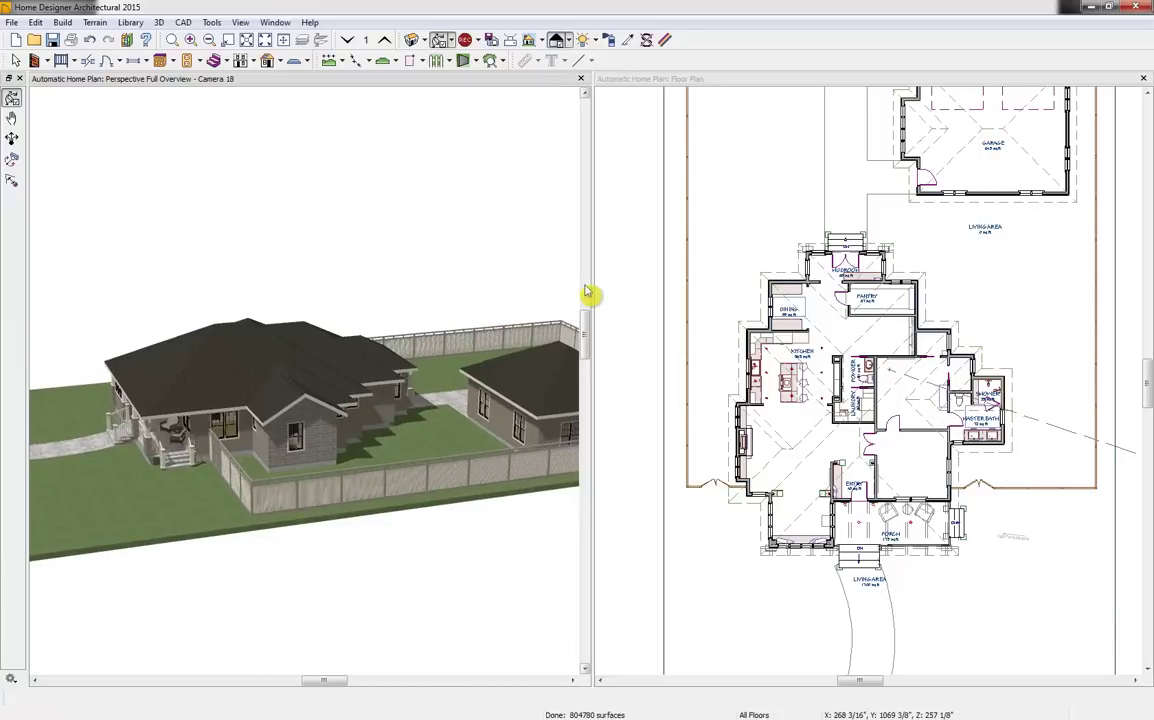
left_click(950, 340)
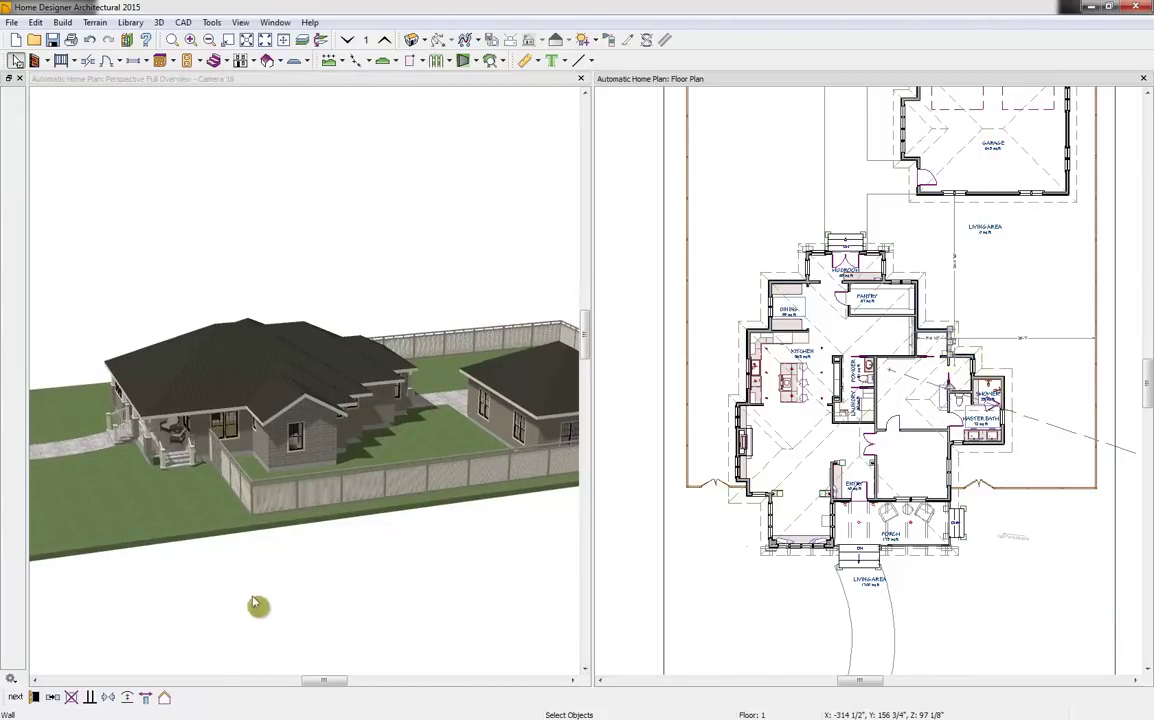
left_click(165, 705)
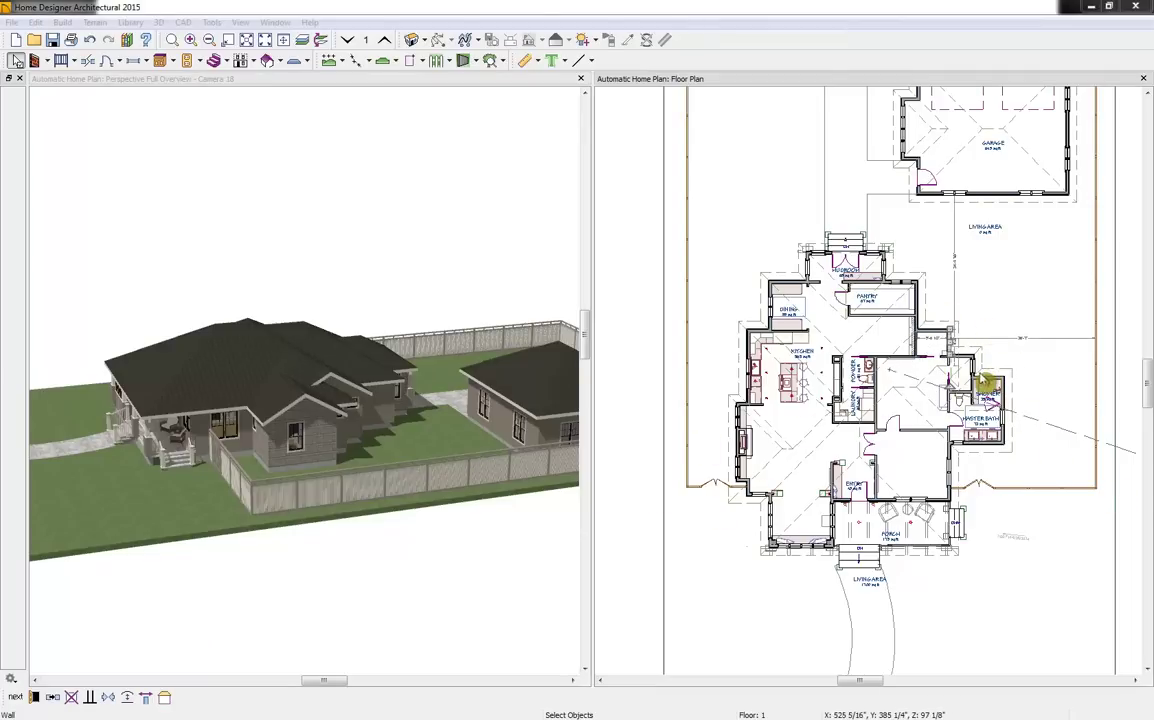
left_click(979, 376)
left_click(978, 380)
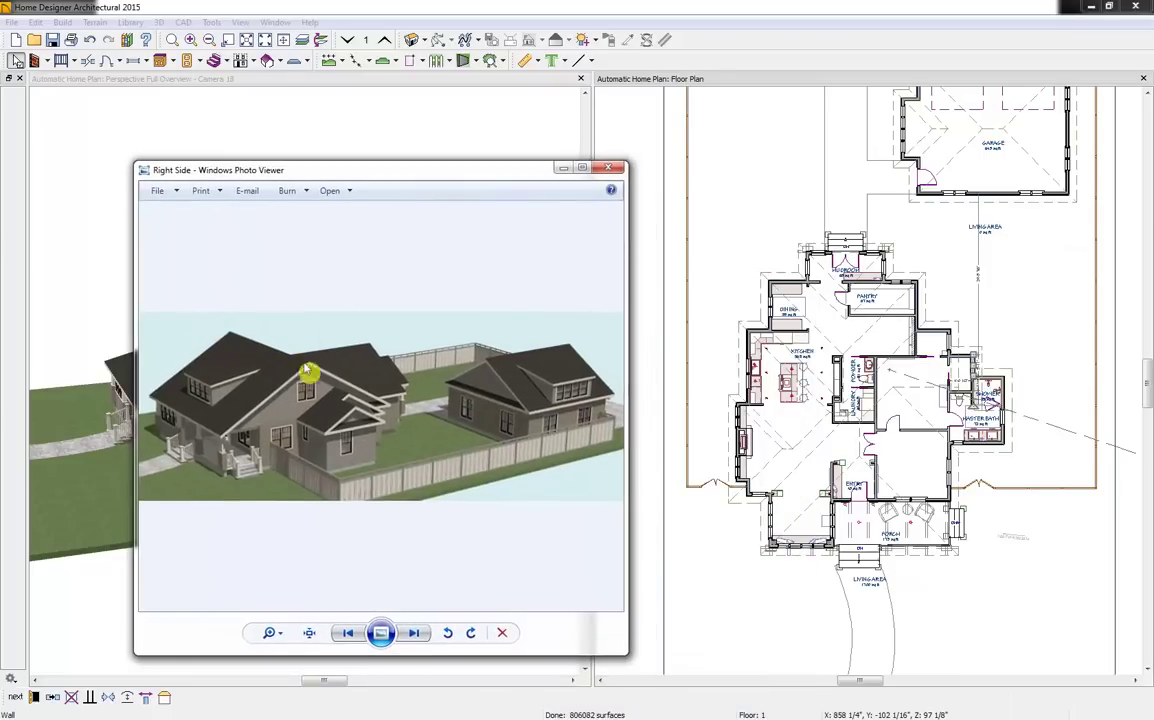
Turn the exterior side wall of the room between the master bath and the porch into a full gable wall
left_click_drag(355, 174, 1153, 230)
left_click(951, 461)
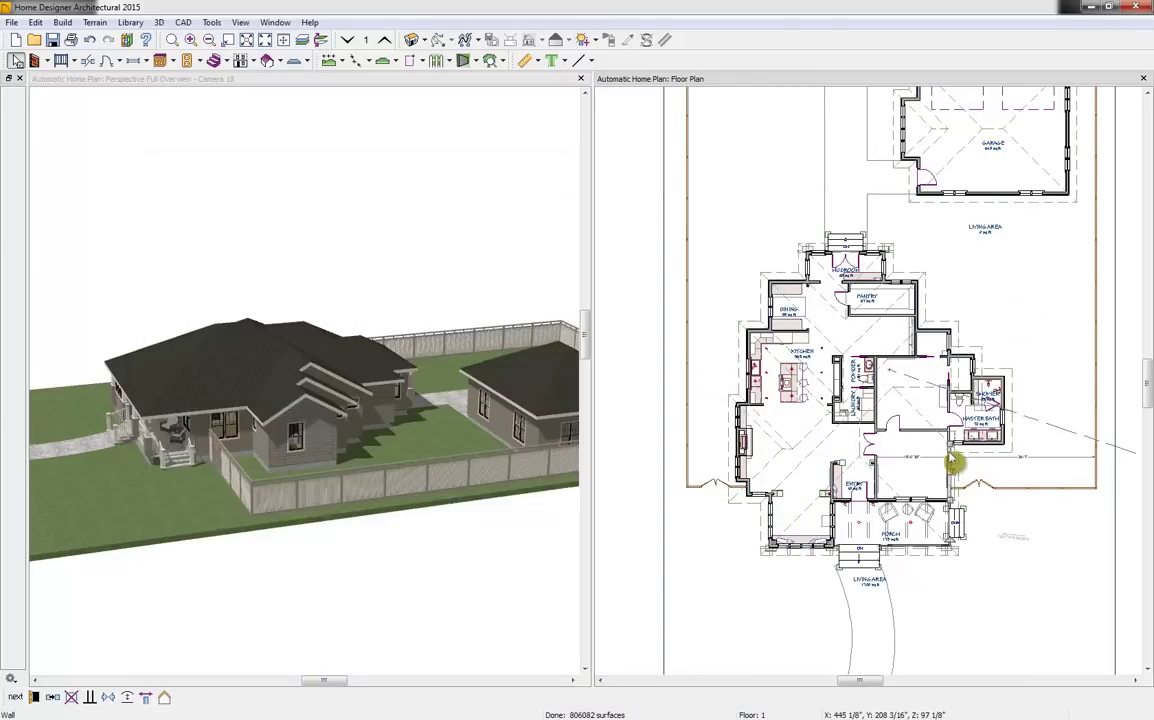
scroll(949, 488, "up", 3)
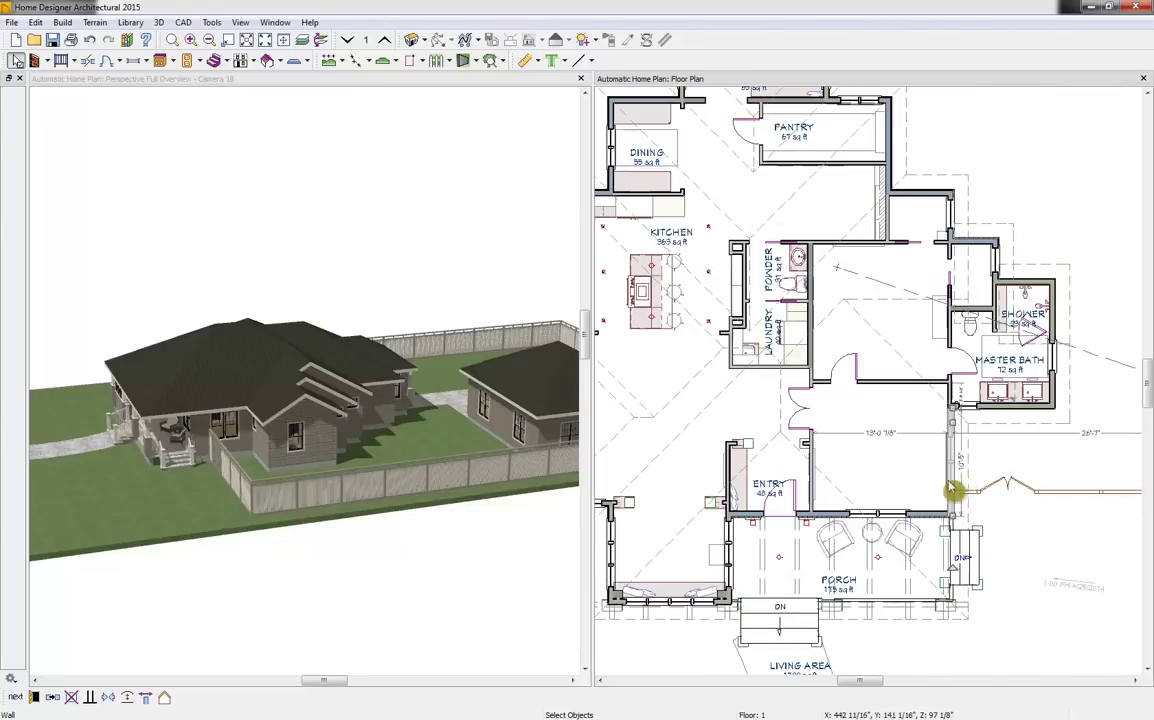
middle_click_drag(941, 478, 907, 477)
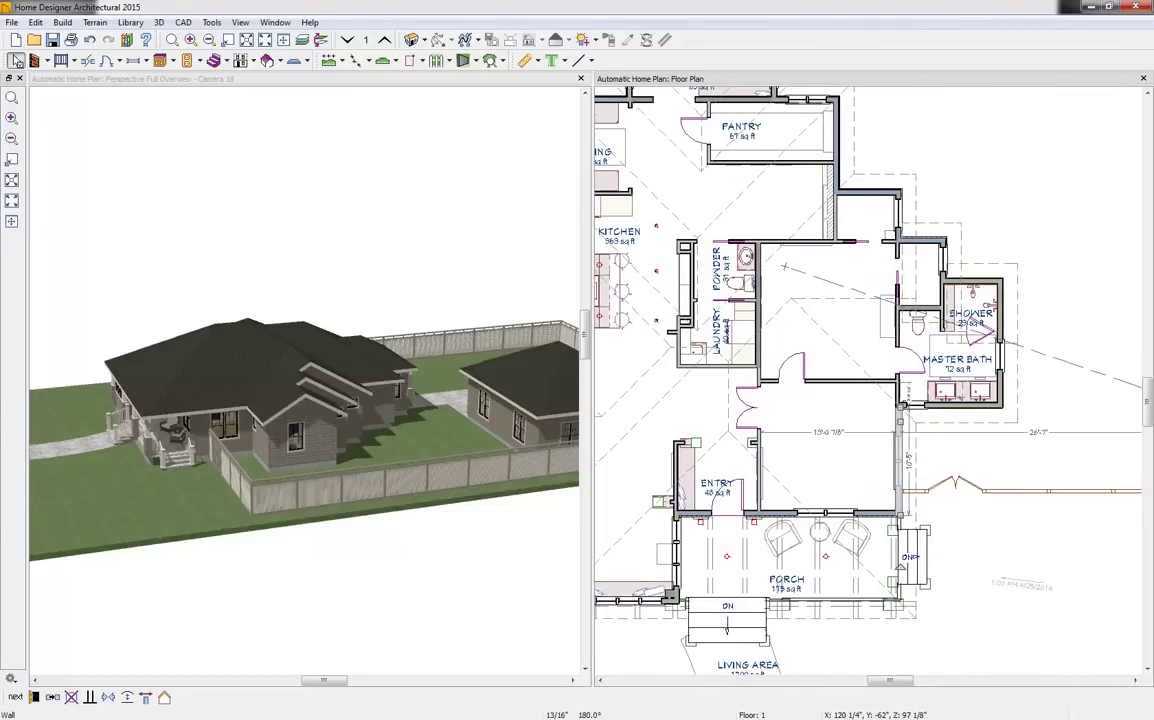
left_click(166, 699)
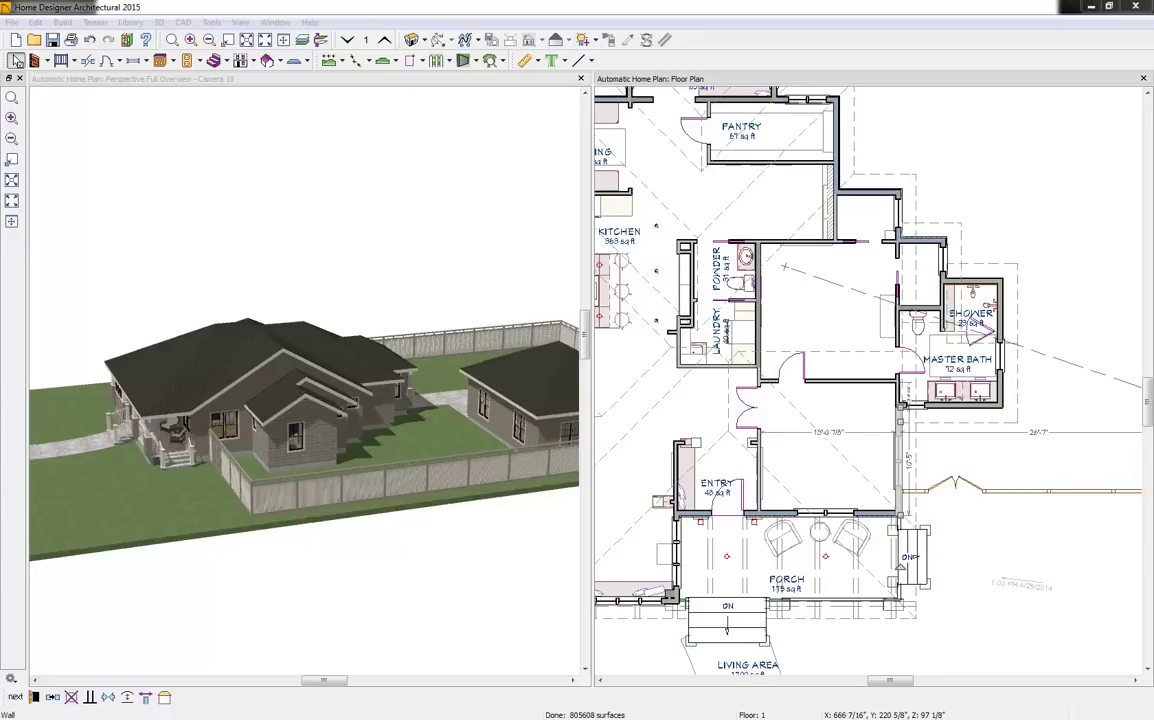
Check the Right Side reference picture and set the porch side railing beside the stairs as a Full Gable Wall
left_click_drag(1152, 238, 696, 186)
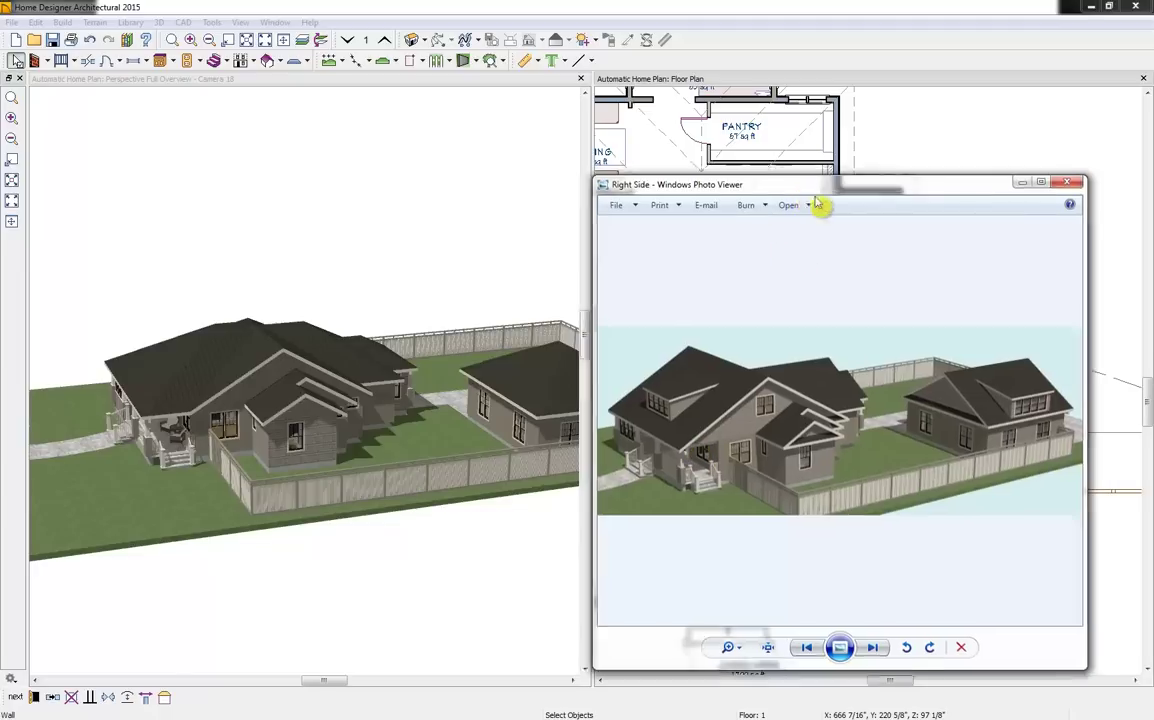
key("alt+F4")
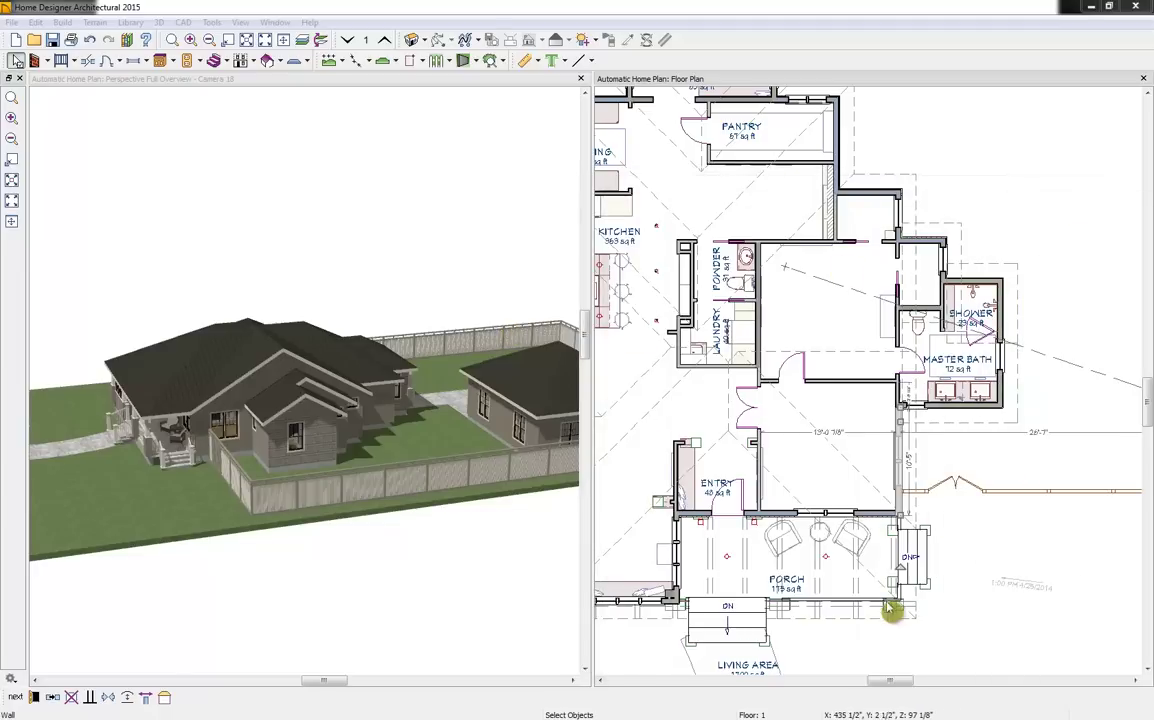
left_click(900, 572)
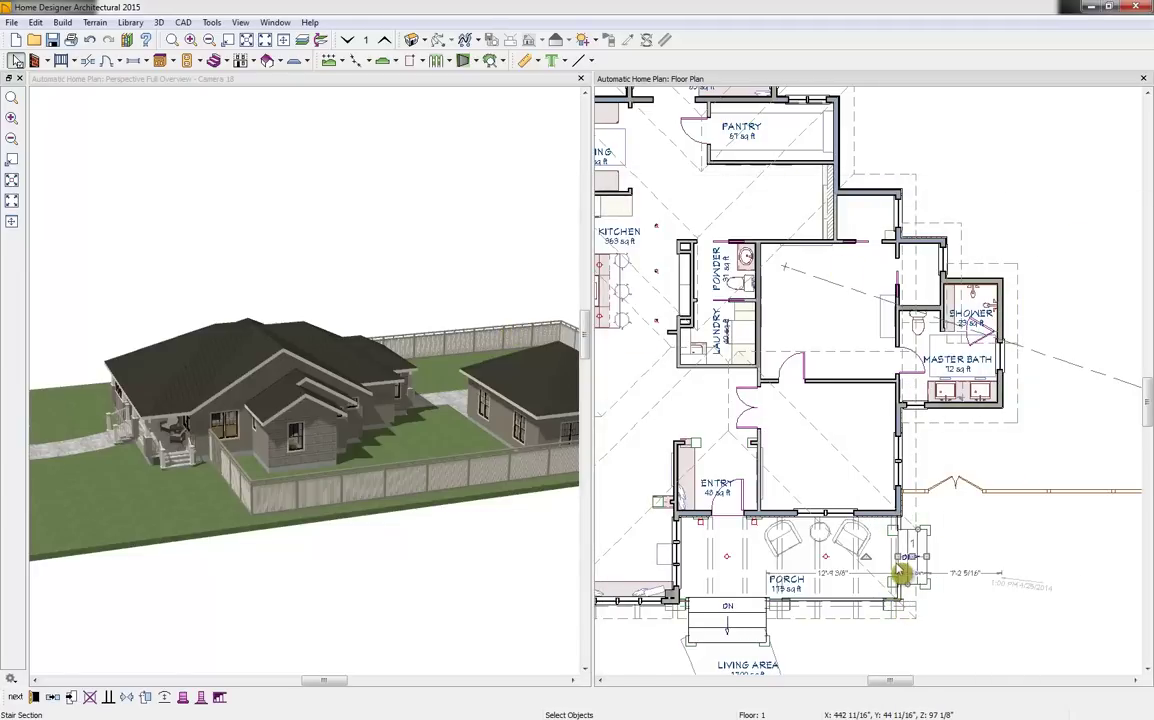
left_click(901, 572)
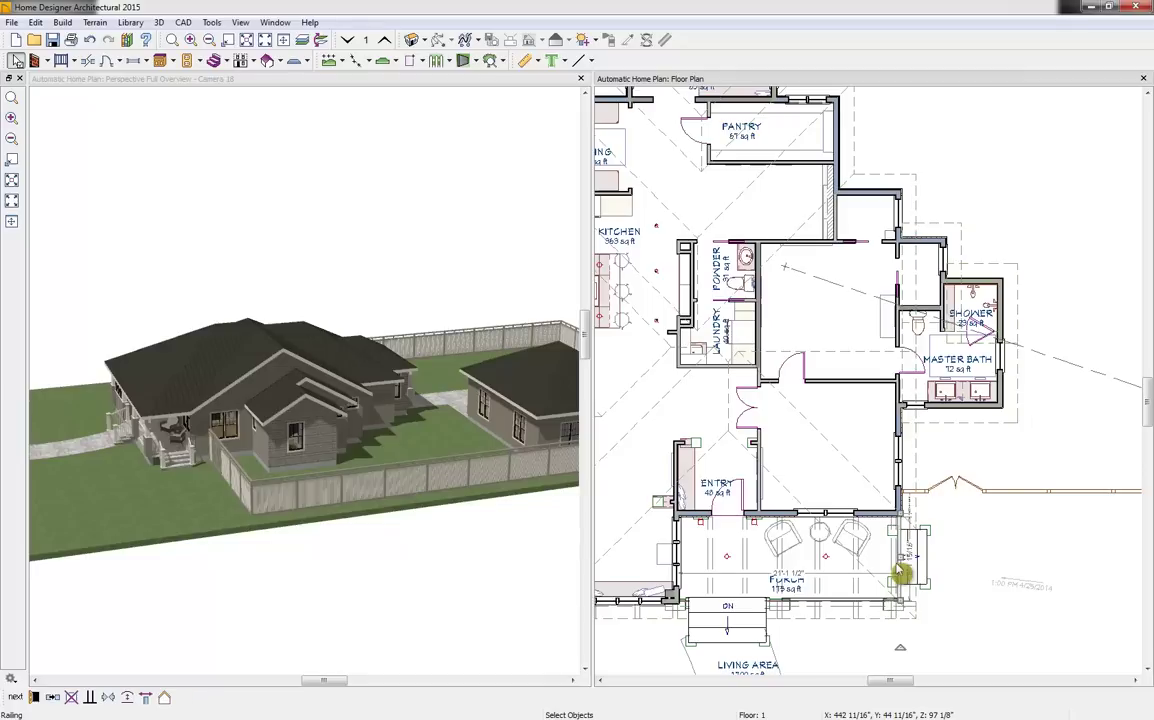
left_click(901, 572)
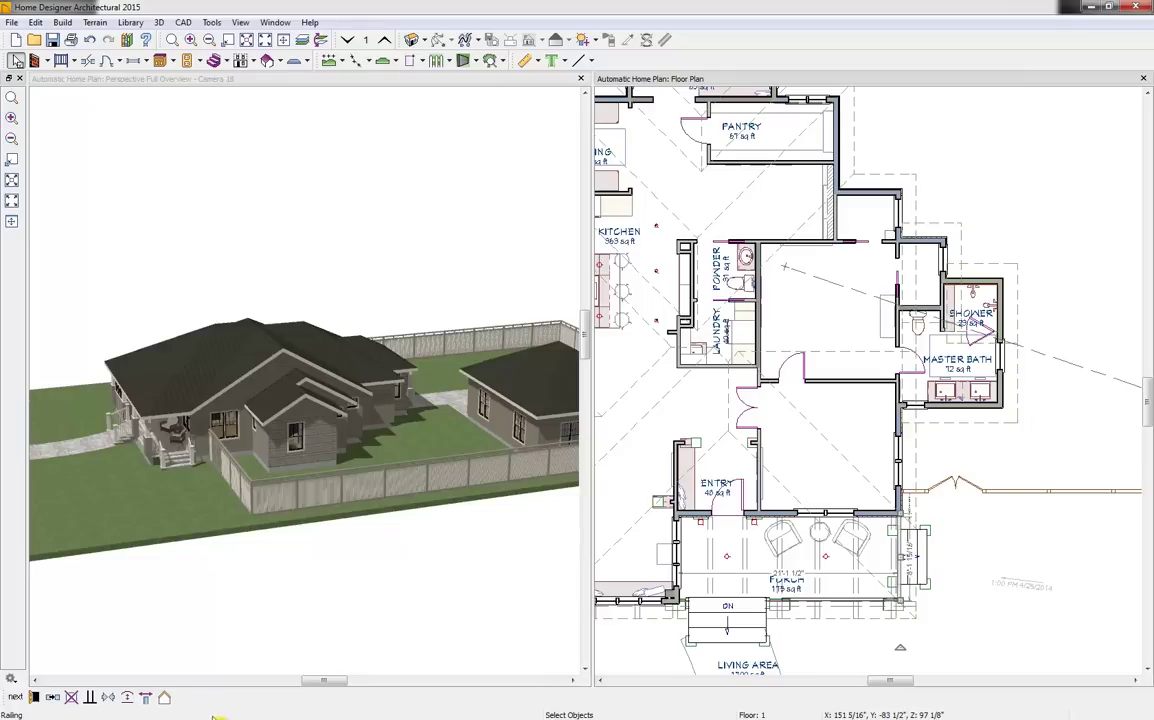
left_click(35, 697)
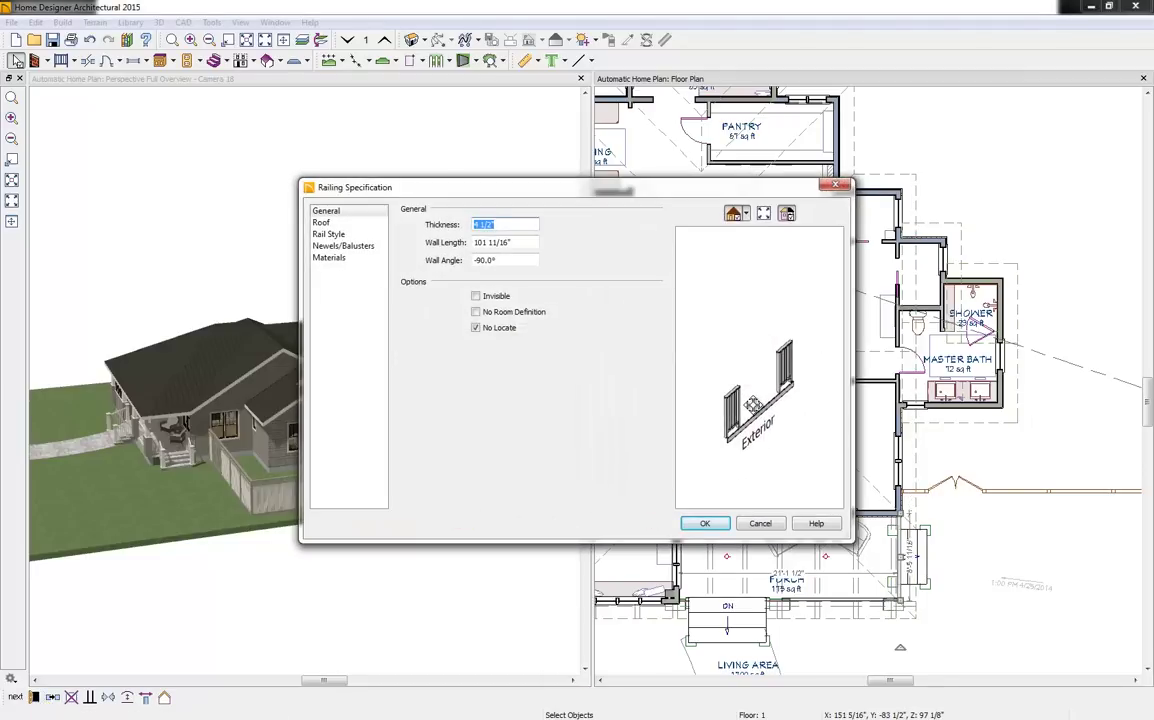
left_click(325, 222)
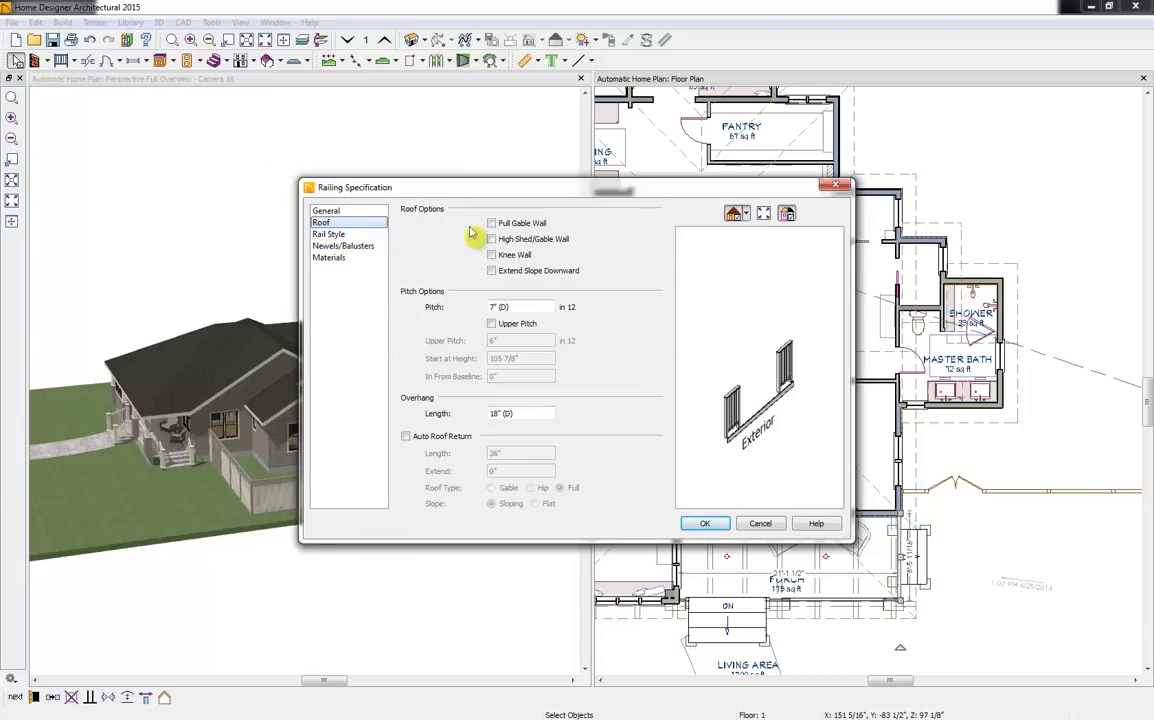
left_click(508, 226)
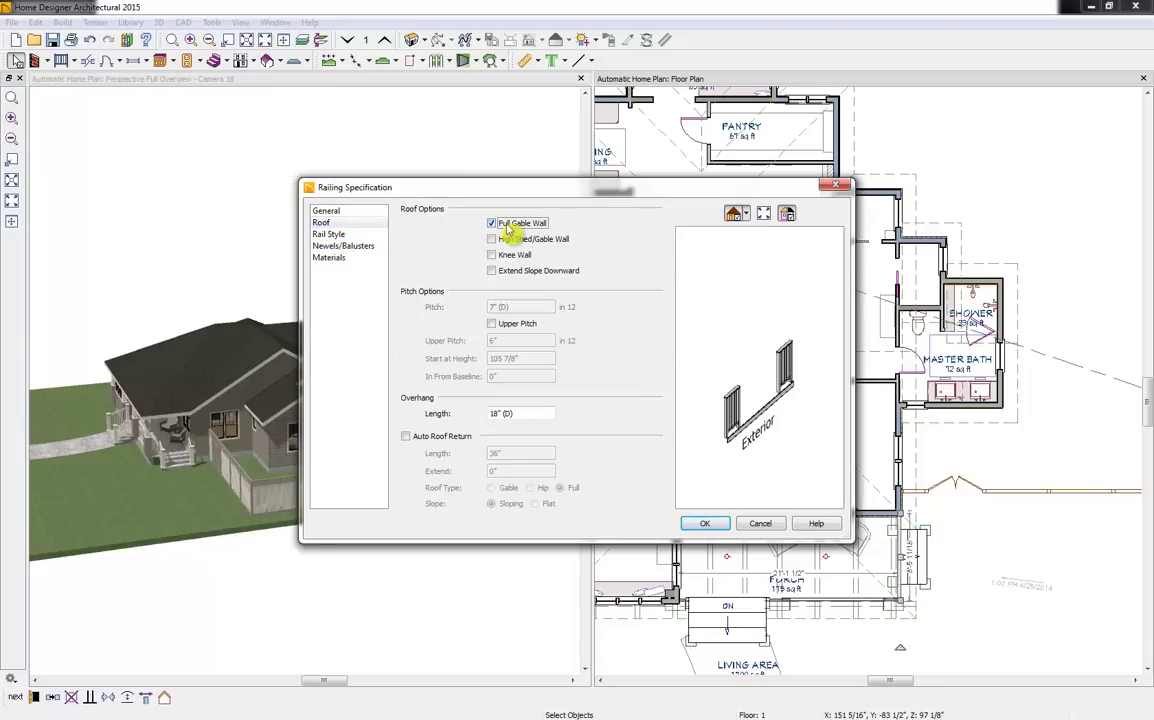
left_click(706, 526)
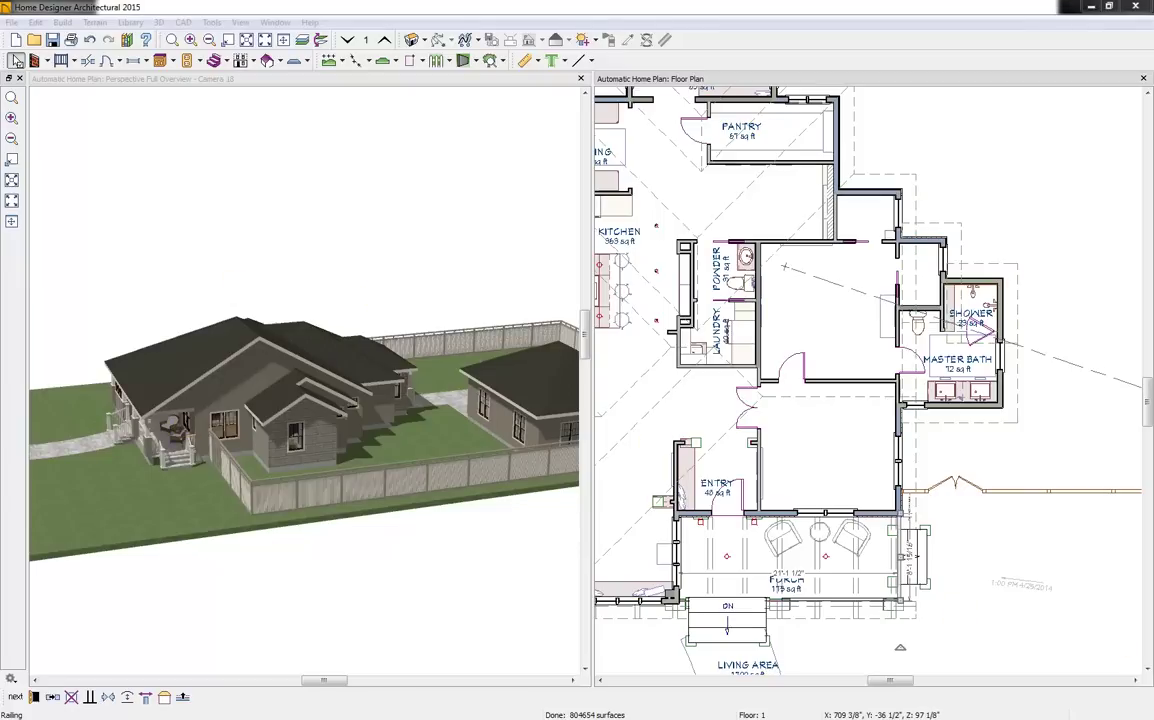
Compare with the reference picture and make full gable walls of the rear exterior walls of the mudroom, dining area and pantry
left_click_drag(695, 142, 860, 125)
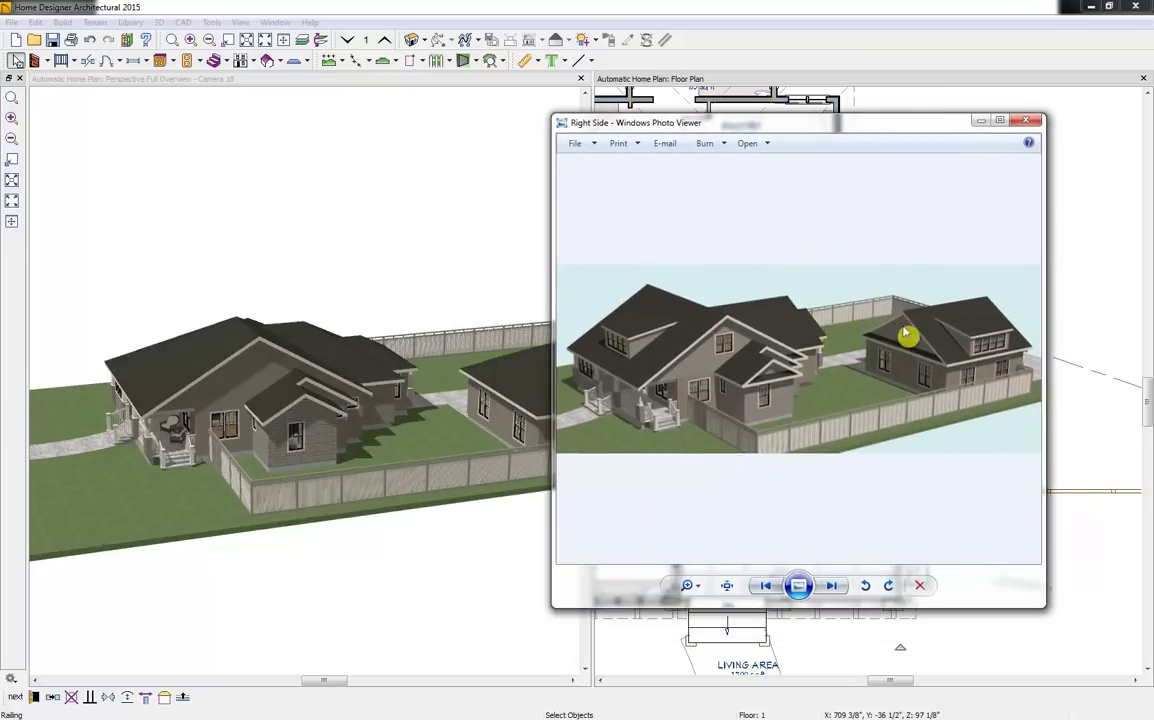
key("alt+F4")
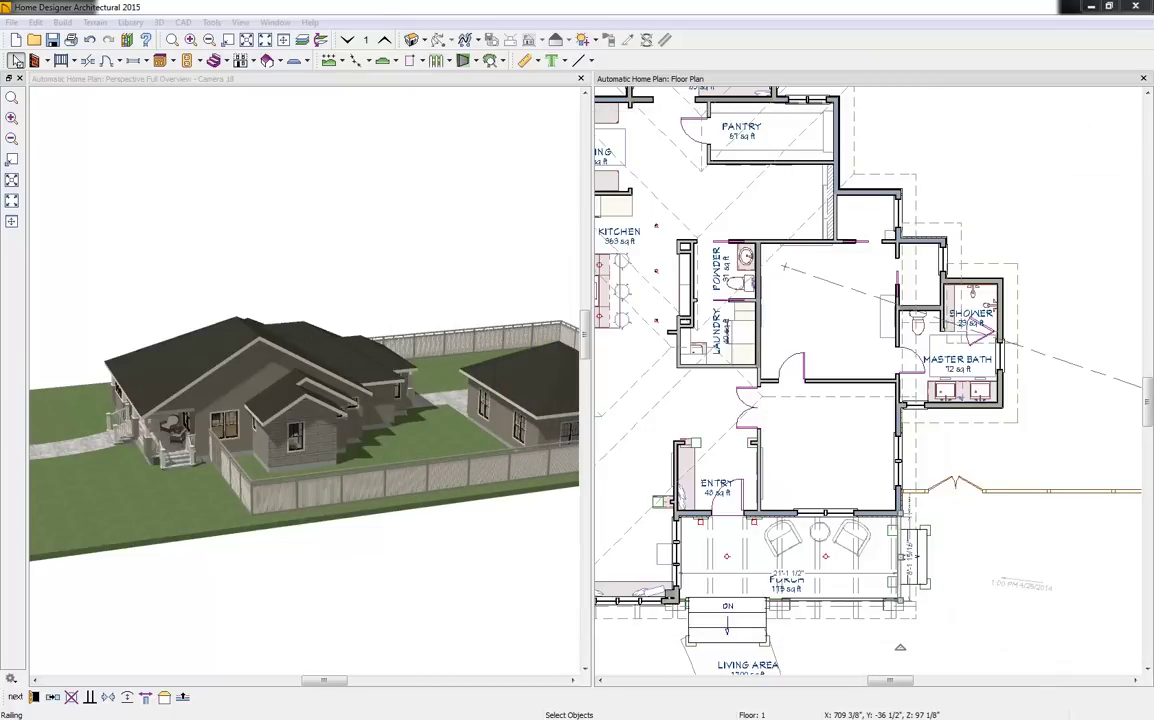
left_click(685, 250)
scroll(685, 250, "up", 2)
left_click_drag(716, 136, 799, 301)
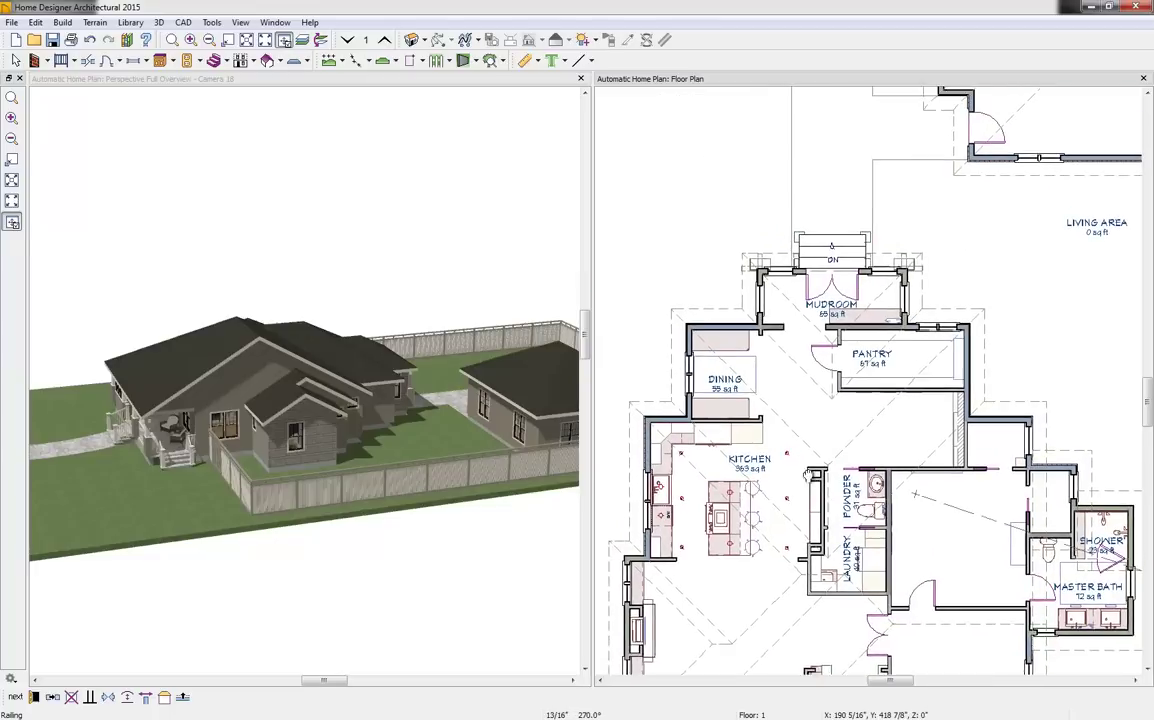
left_click(802, 289)
left_click(800, 278)
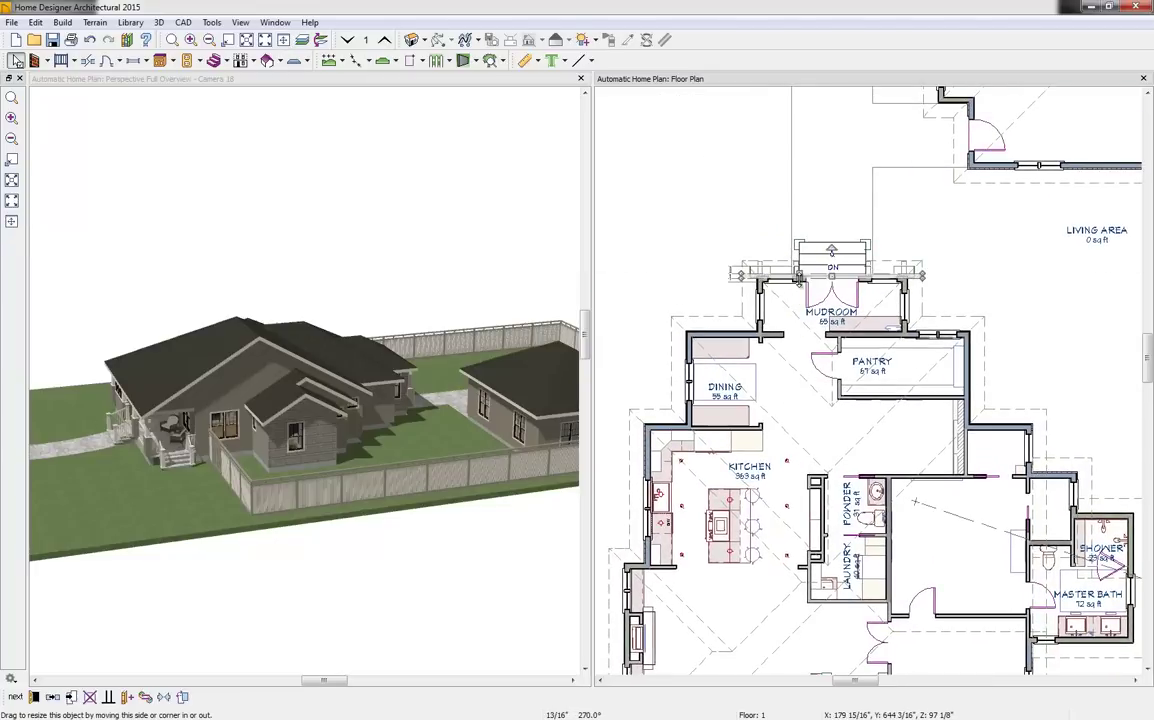
left_click(804, 289)
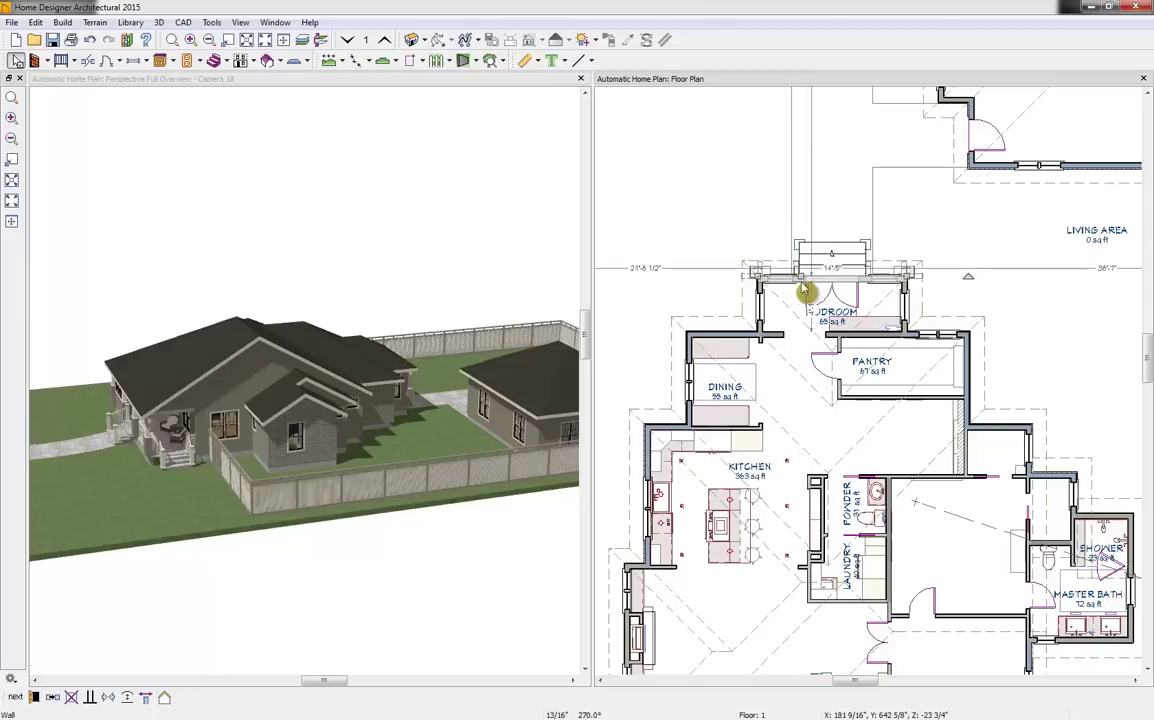
left_click(744, 342, "shift")
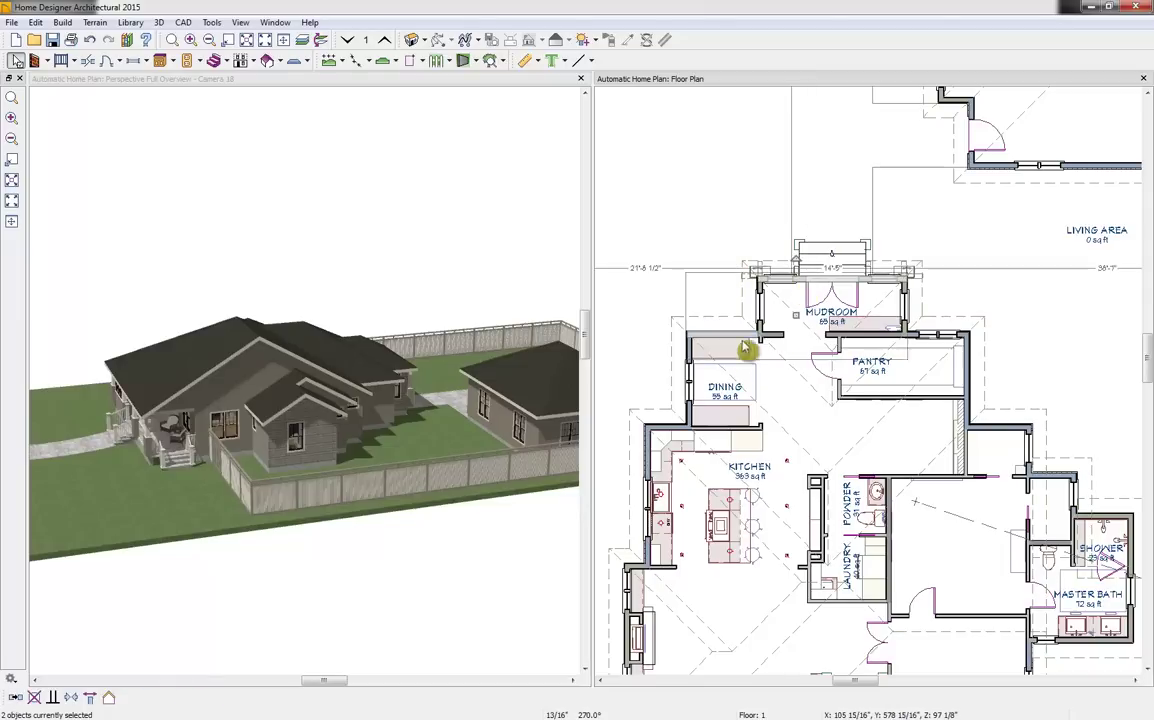
left_click(914, 344, "shift")
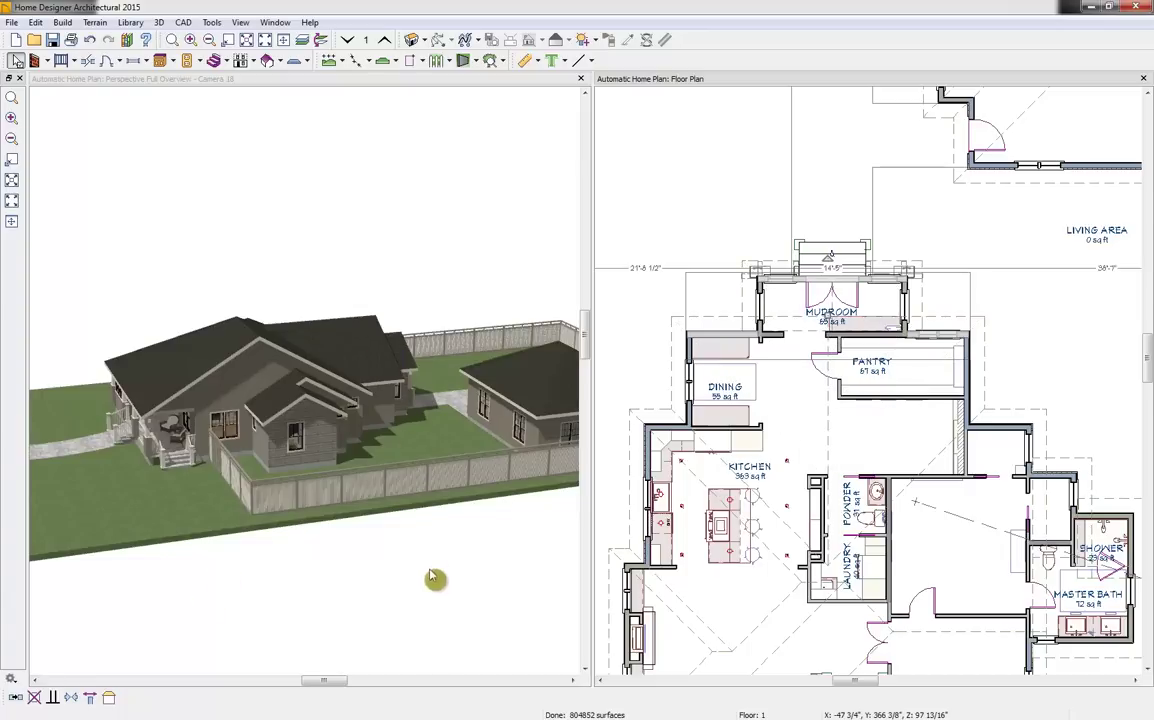
Turn the garage door wall and the opposite garage wall into full gables, and compare the garage roof with the reference picture
middle_click_drag(979, 290, 778, 458)
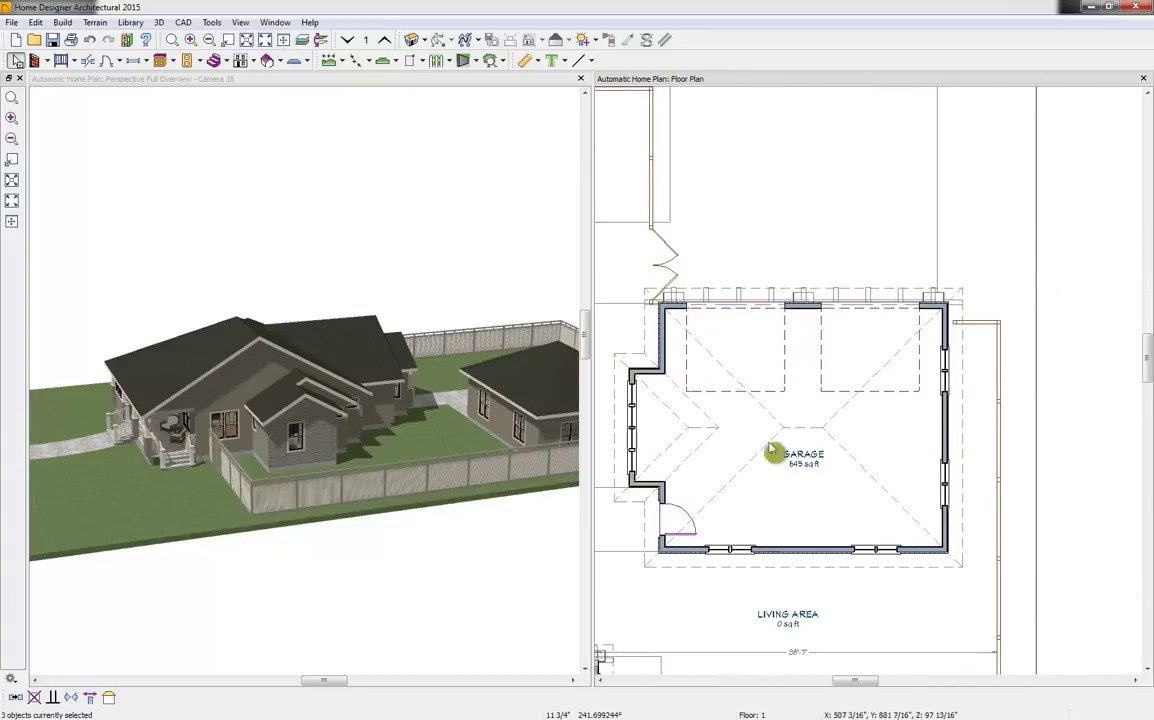
left_click_drag(806, 327, 809, 553)
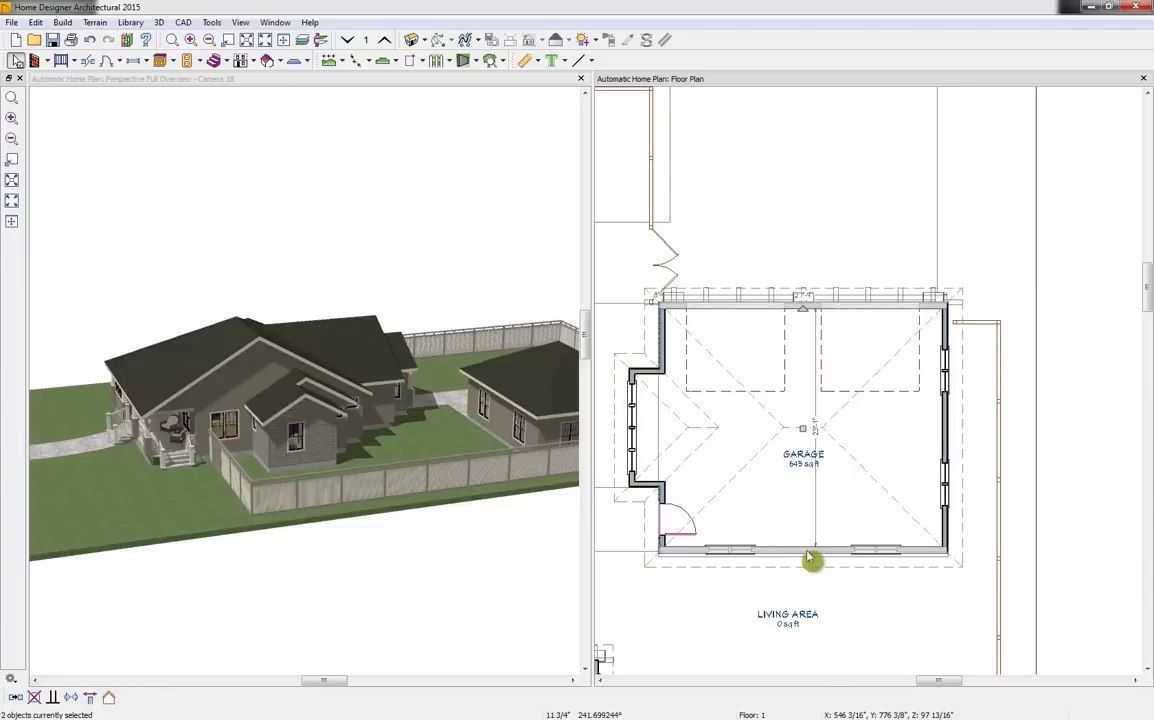
left_click(109, 699)
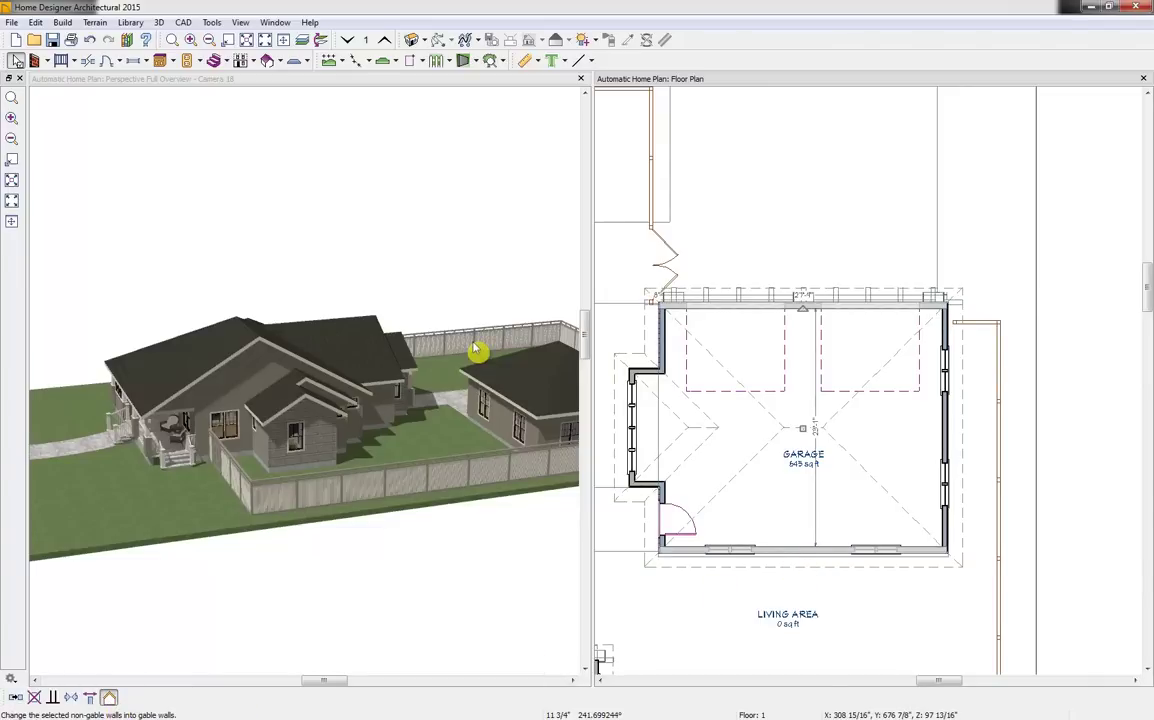
middle_click_drag(425, 363, 345, 443)
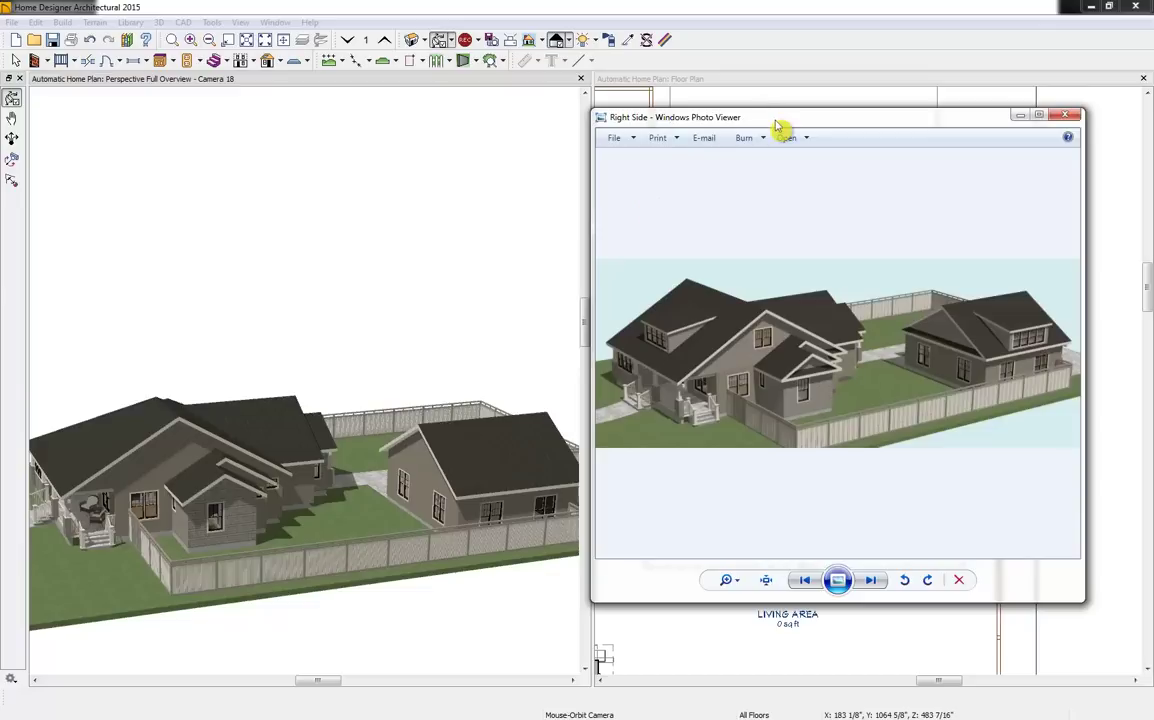
left_click_drag(776, 126, 2, 100)
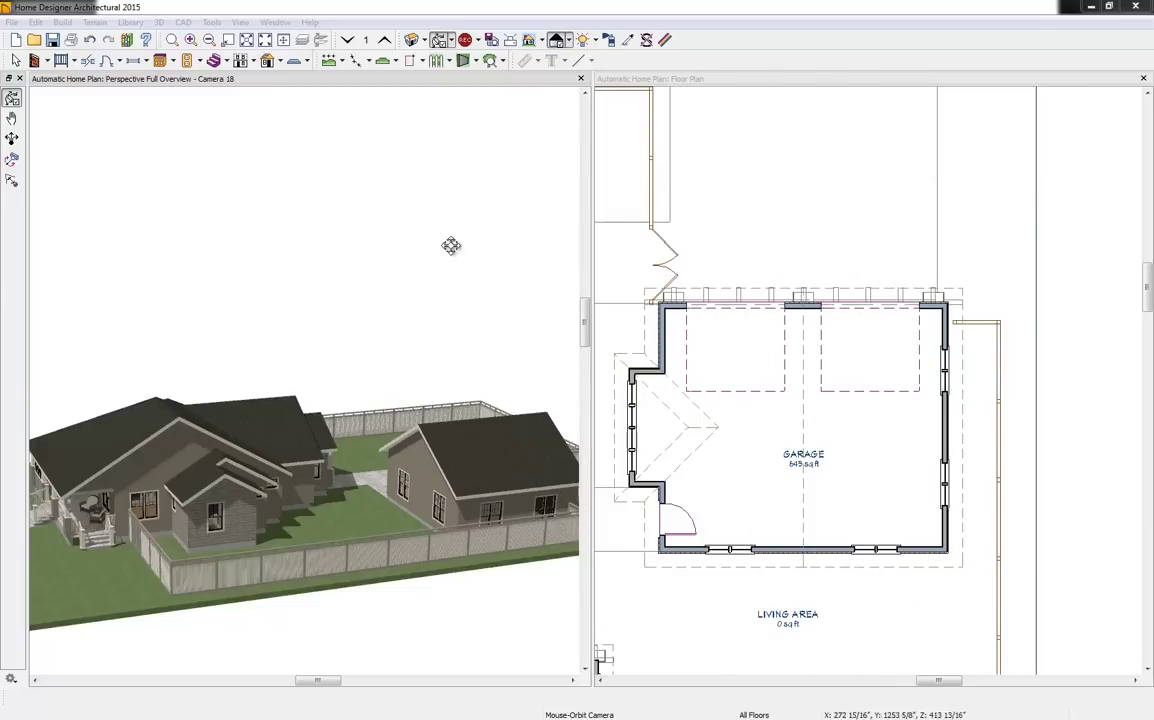
Turn the exterior fireplace wall and the exterior kitchen side wall into full gable walls
middle_click_drag(674, 257, 924, 271)
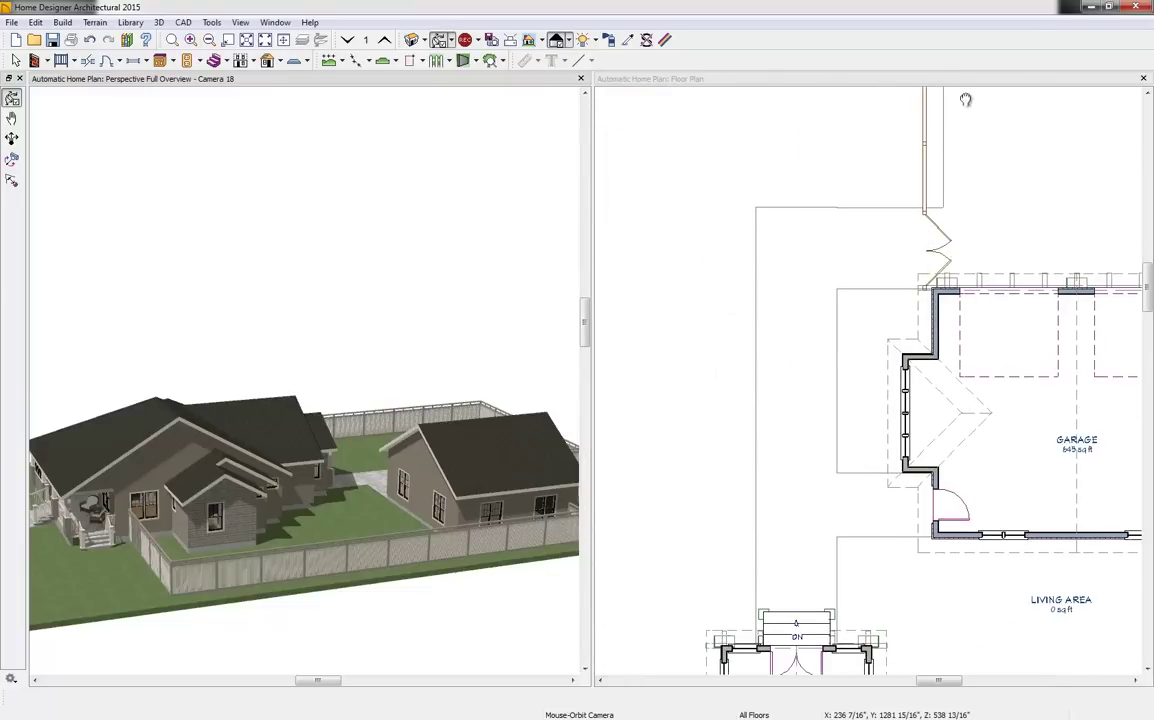
scroll(921, 267, "down", 2)
middle_click_drag(700, 655, 811, 296)
scroll(847, 429, "up", 2)
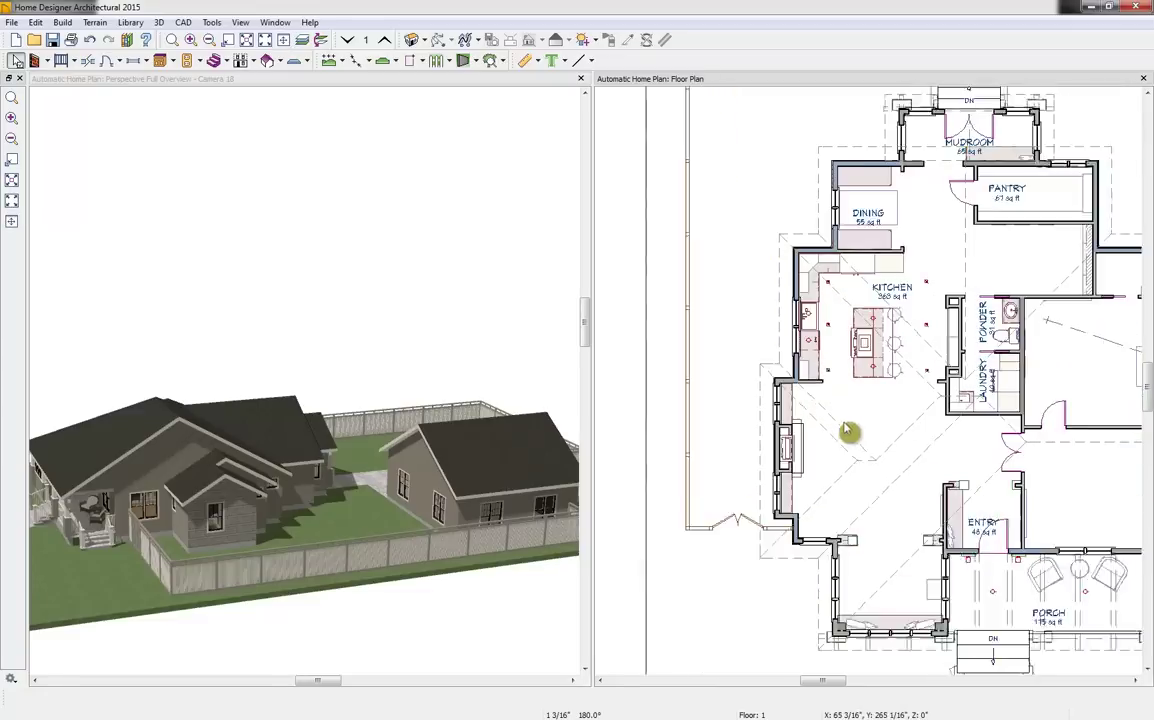
scroll(847, 429, "up", 1)
left_click(770, 400)
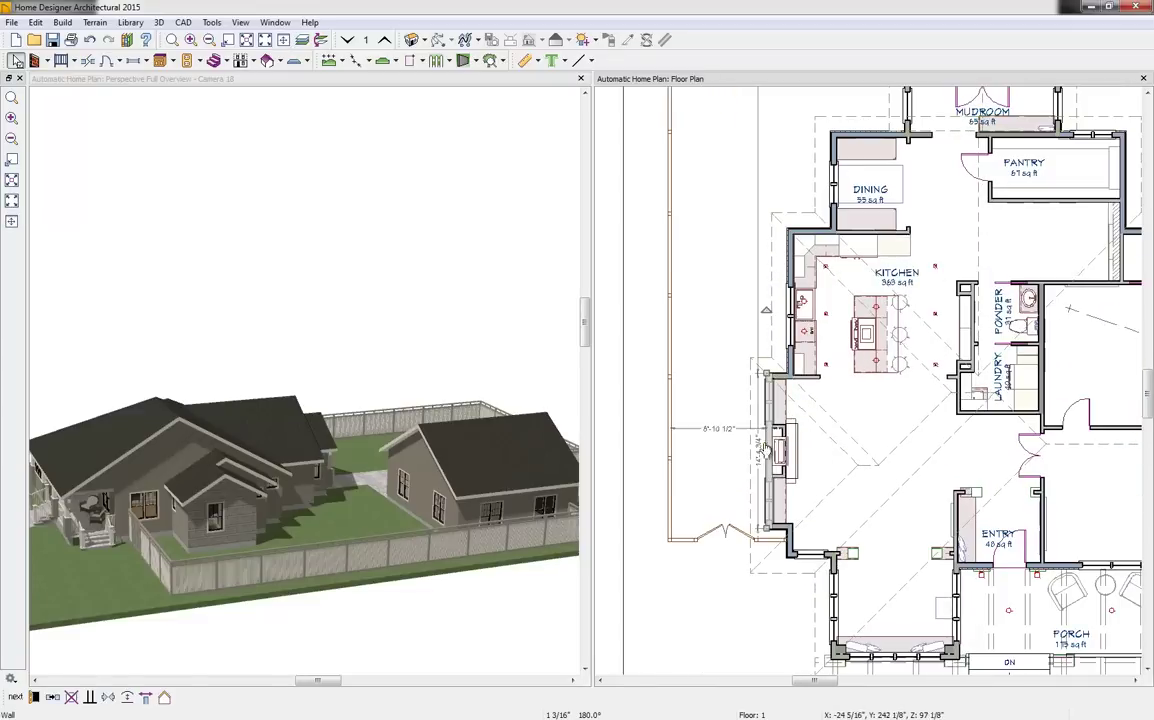
left_click(176, 688)
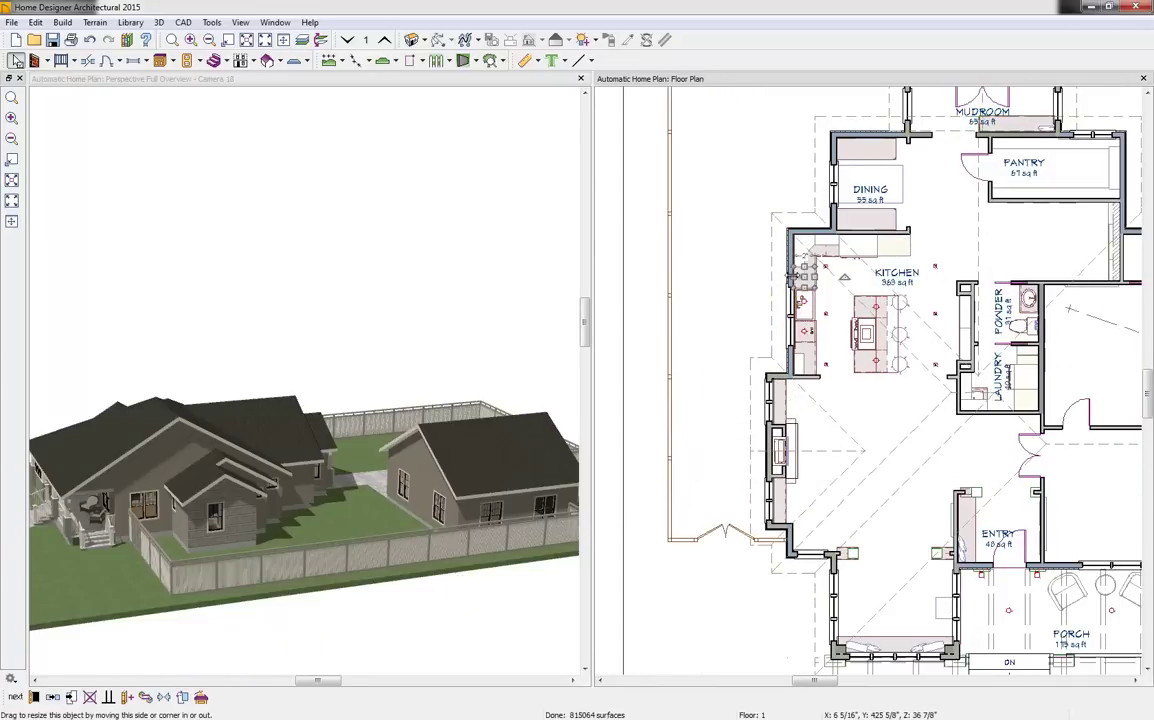
left_click(796, 288)
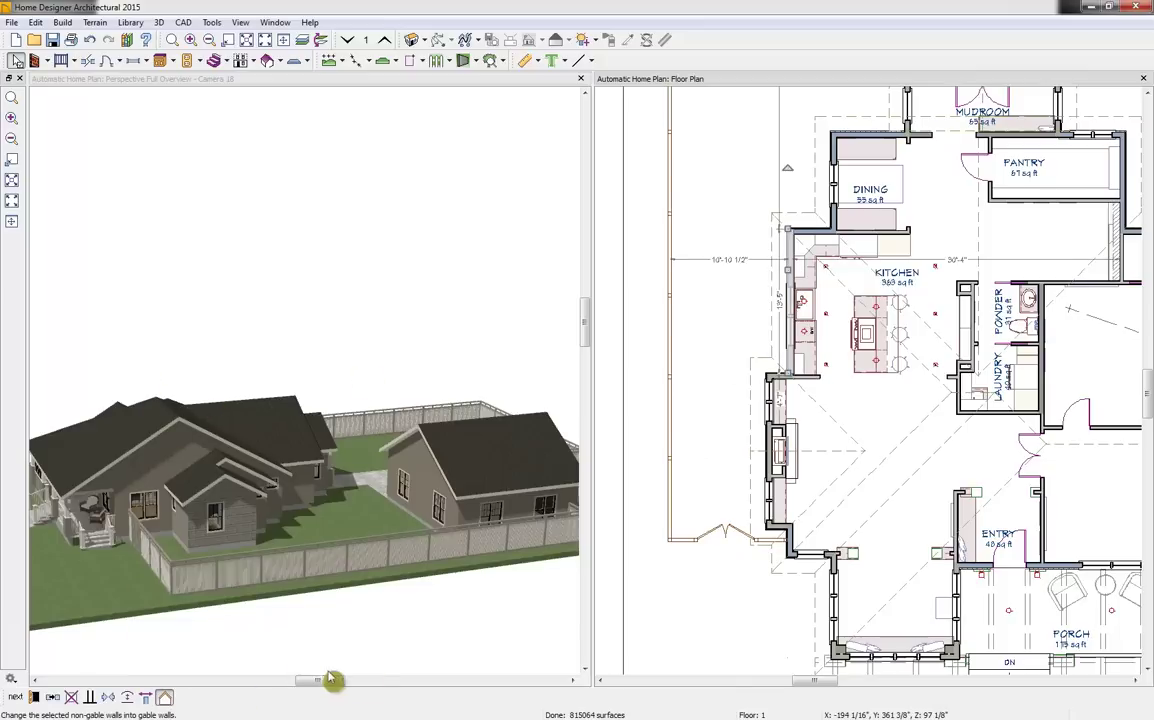
Make full gable walls of the short stepped side wall below the fireplace in plan and the adjoining front bay's outer side wall
left_click(793, 546)
left_click(791, 544)
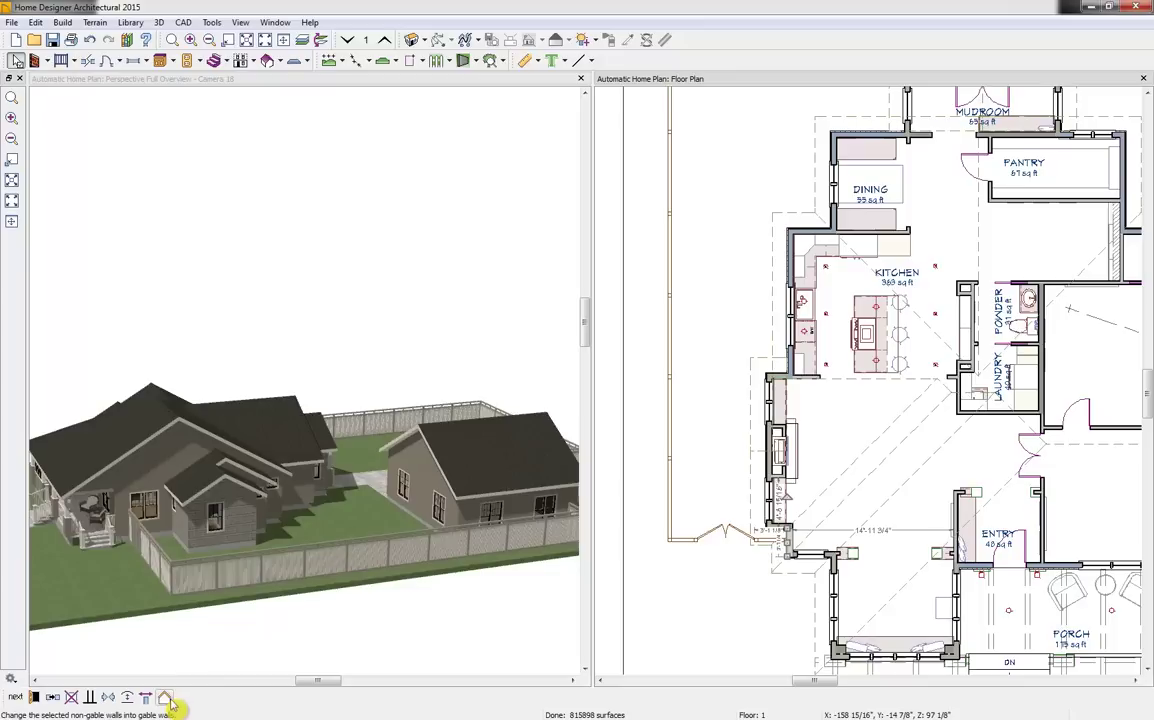
left_click(834, 573)
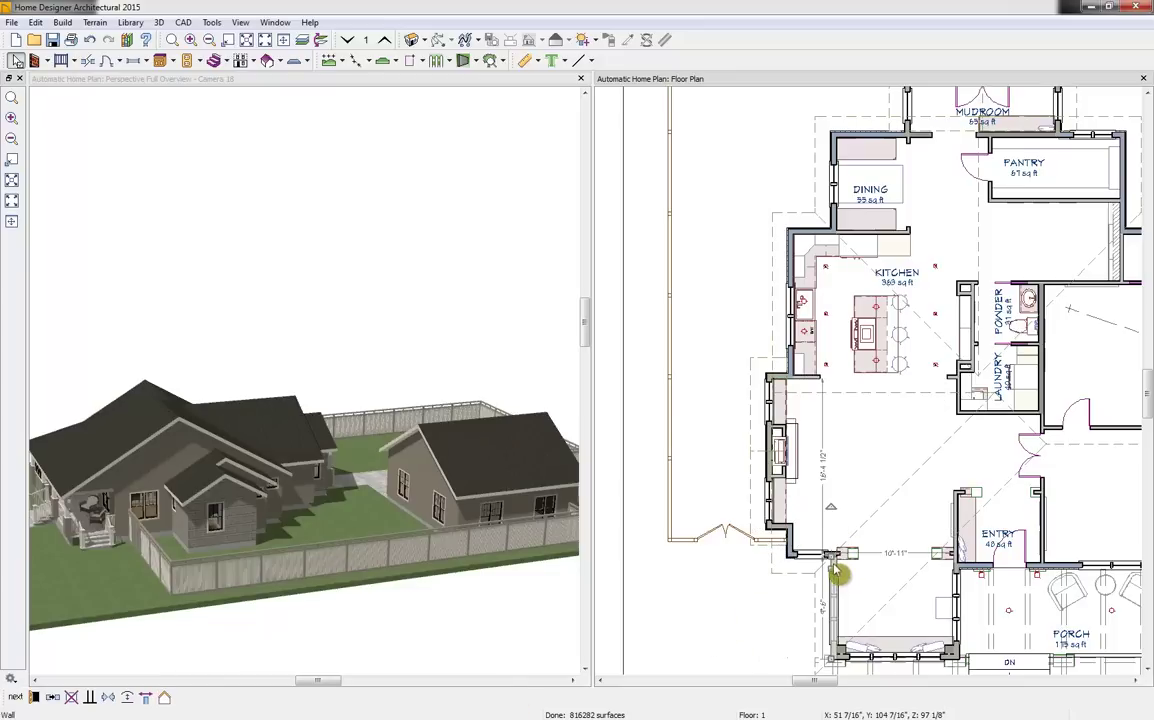
left_click(165, 699)
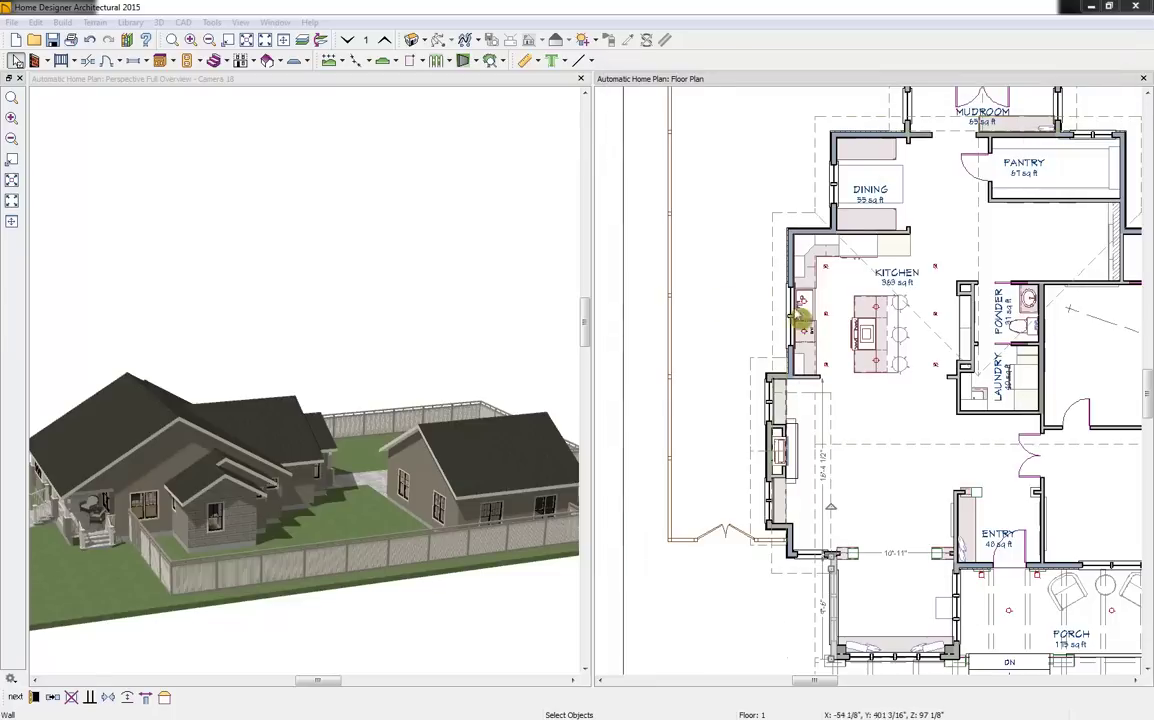
Add a full, sloping auto roof return to the exterior side wall of the master bath and shower
middle_click_drag(909, 336, 748, 253)
middle_click_drag(968, 270, 806, 376)
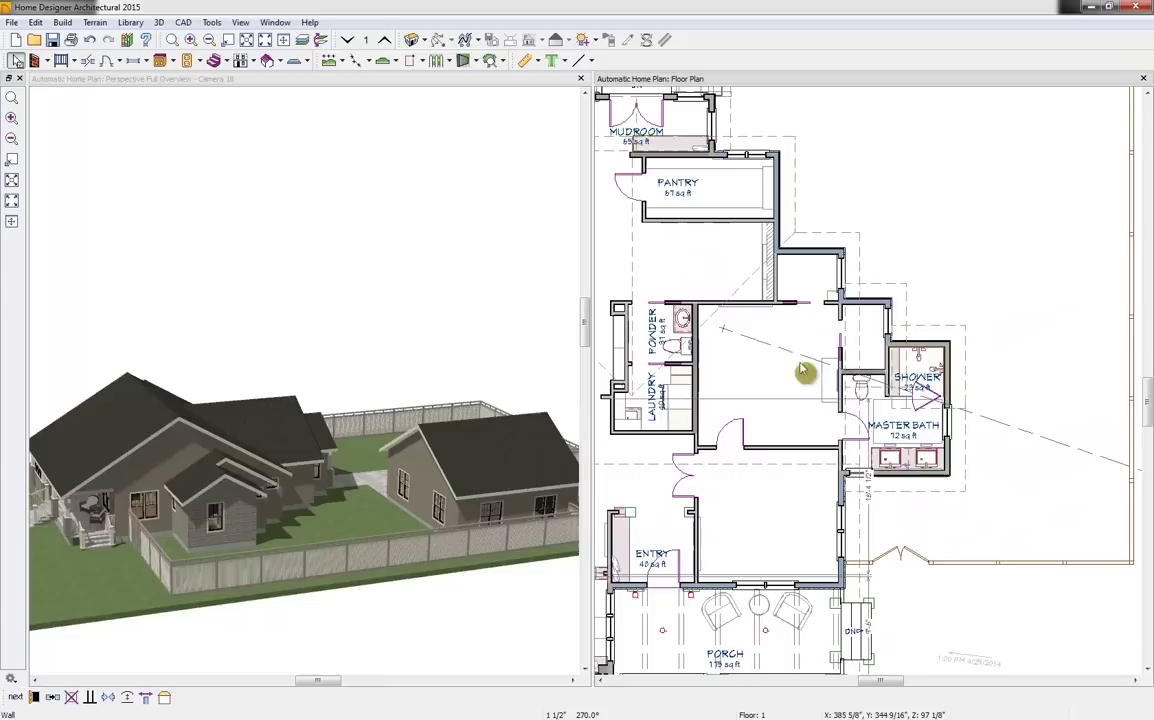
left_click(955, 384)
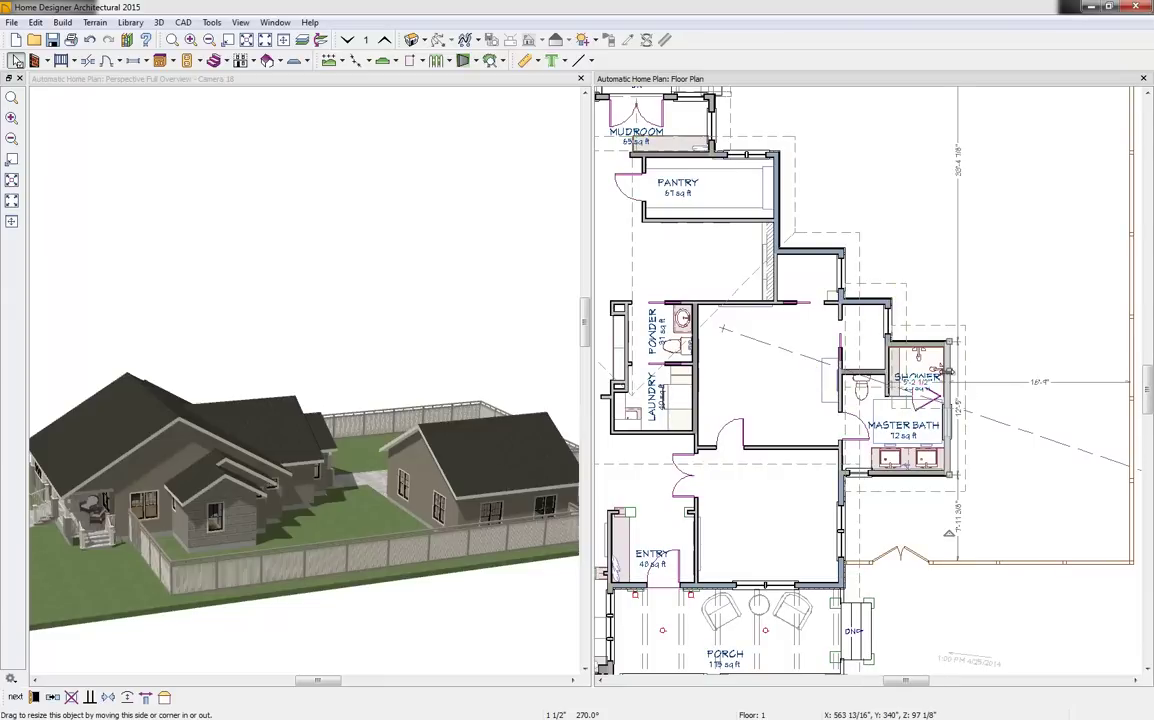
left_click(34, 697)
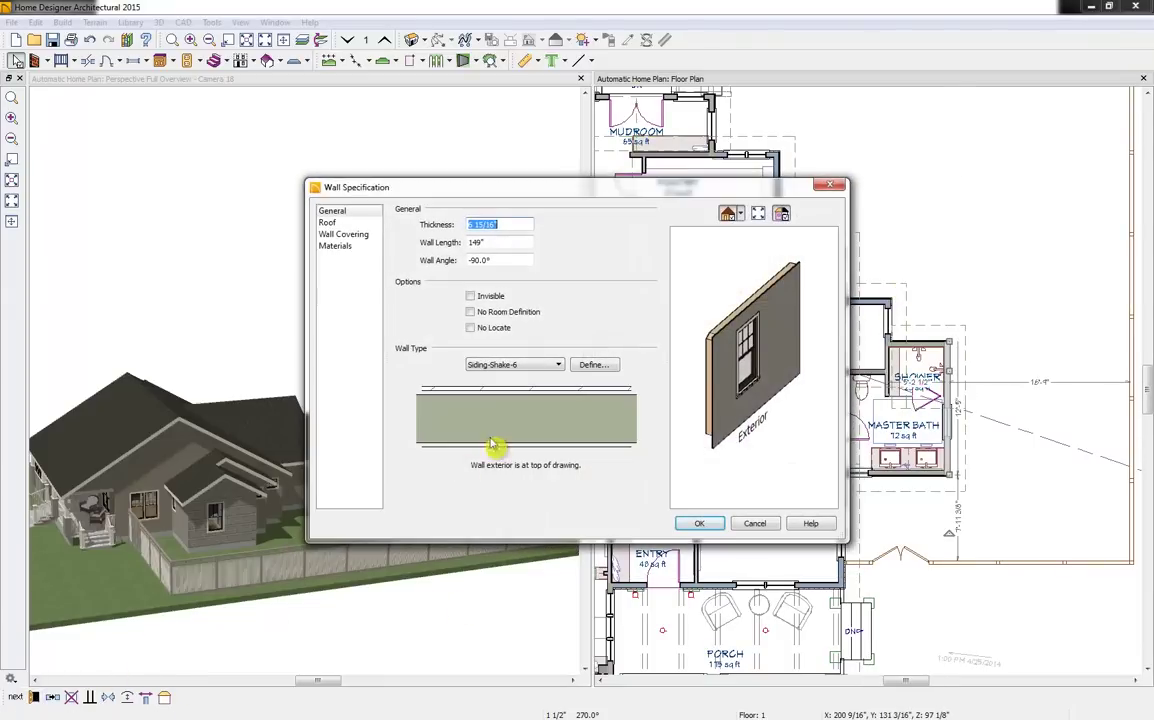
left_click(350, 223)
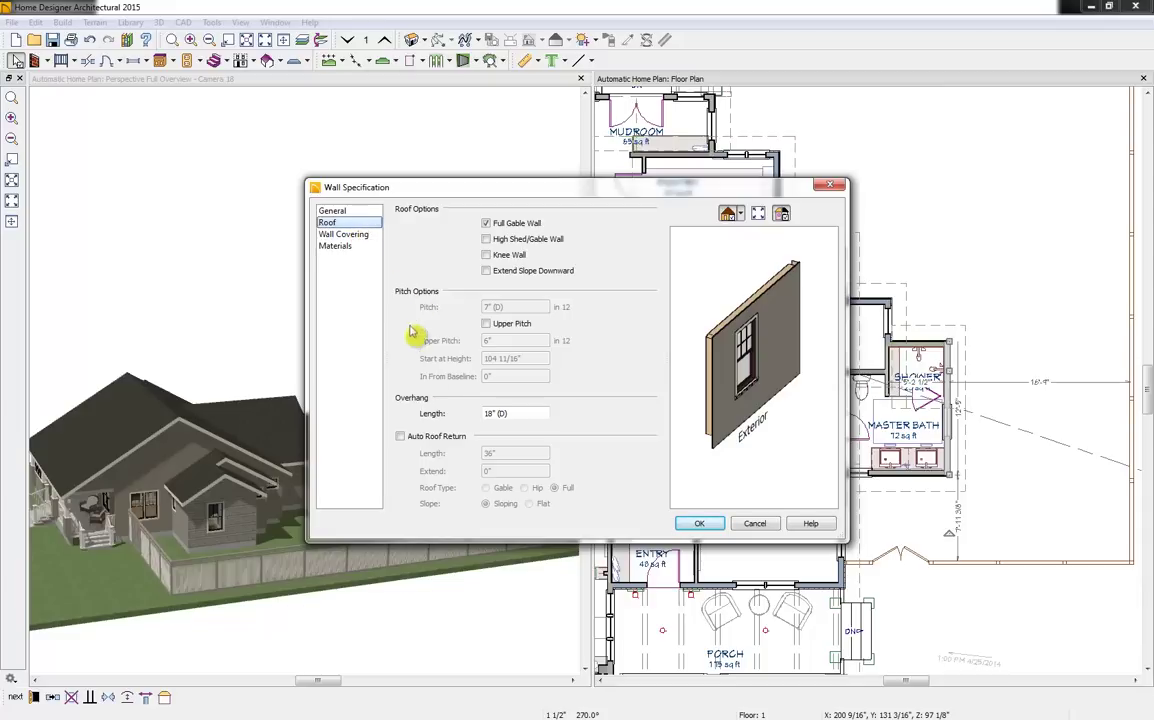
left_click(400, 436)
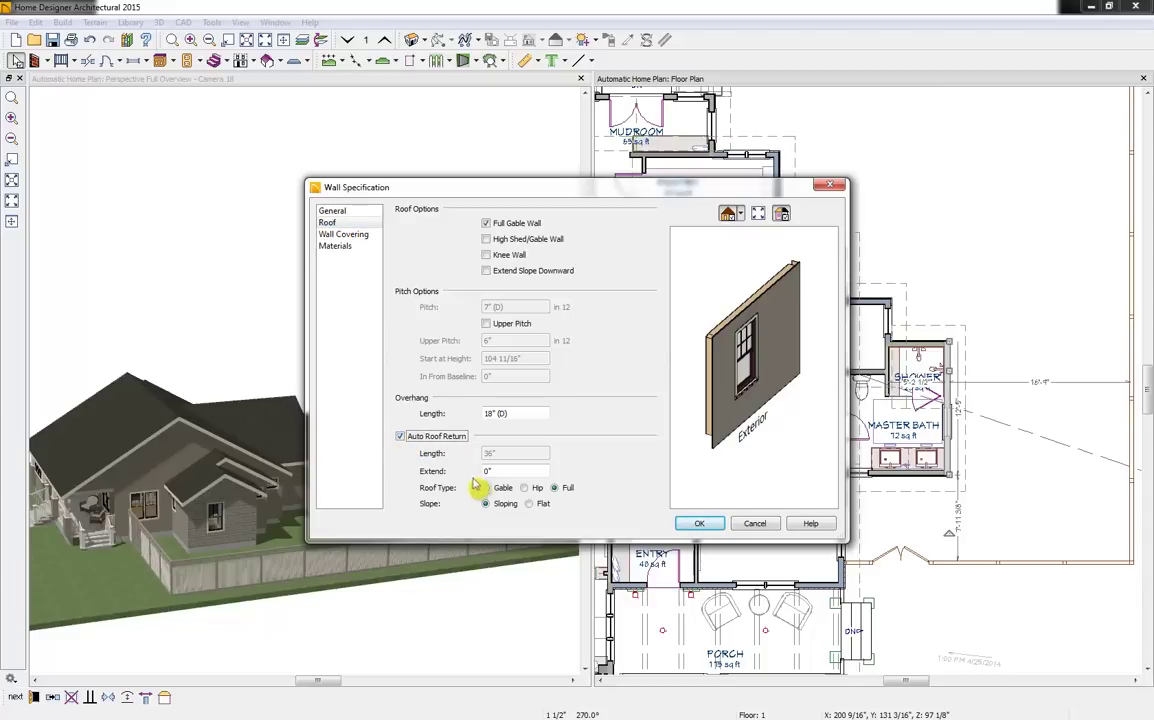
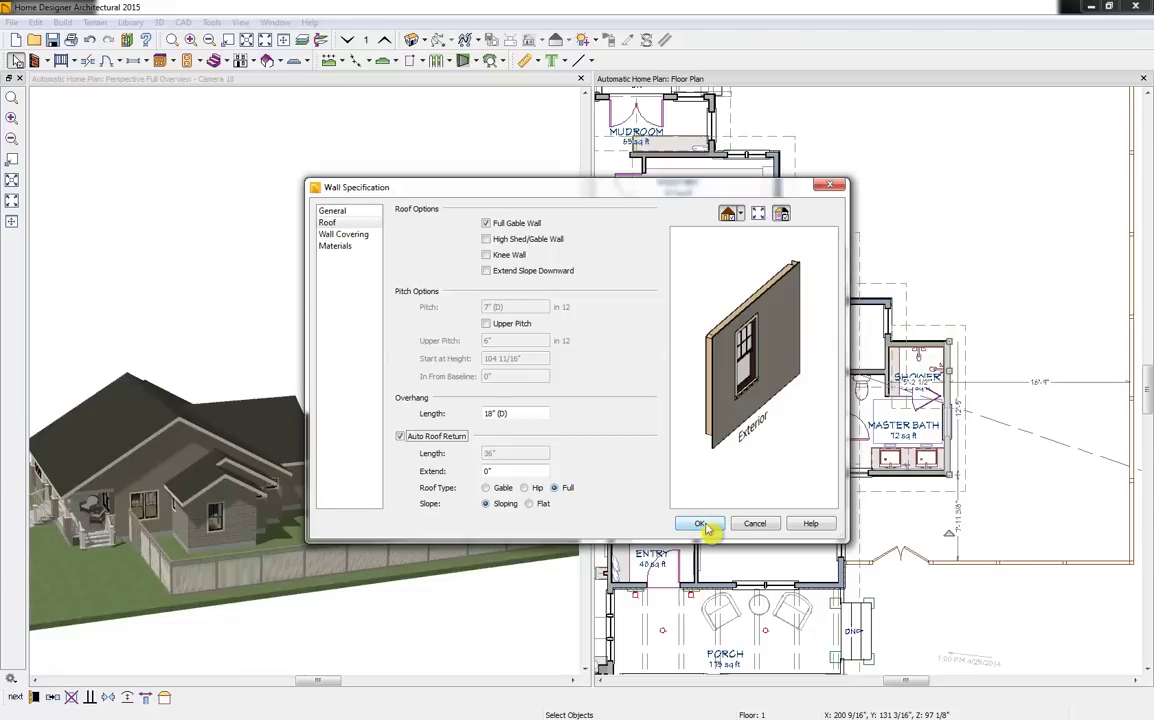
left_click(701, 524)
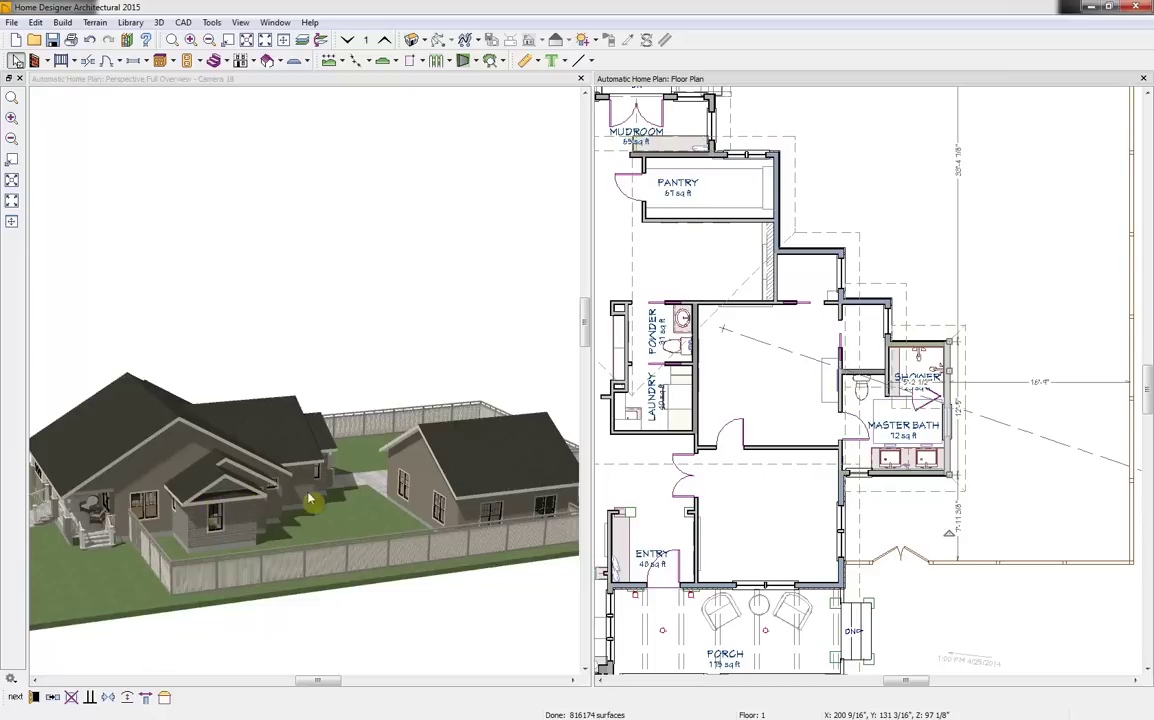
Add a full, sloping auto roof return to the garage gable wall that faces the house
middle_click_drag(769, 370, 755, 430)
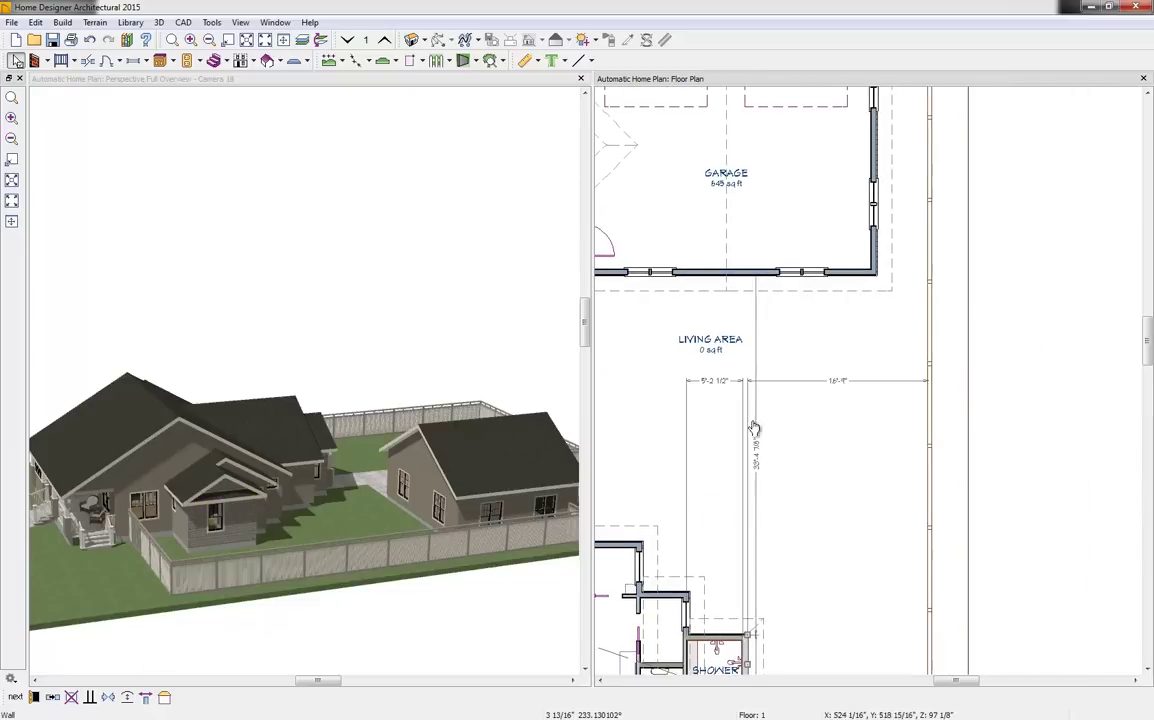
left_click(743, 285)
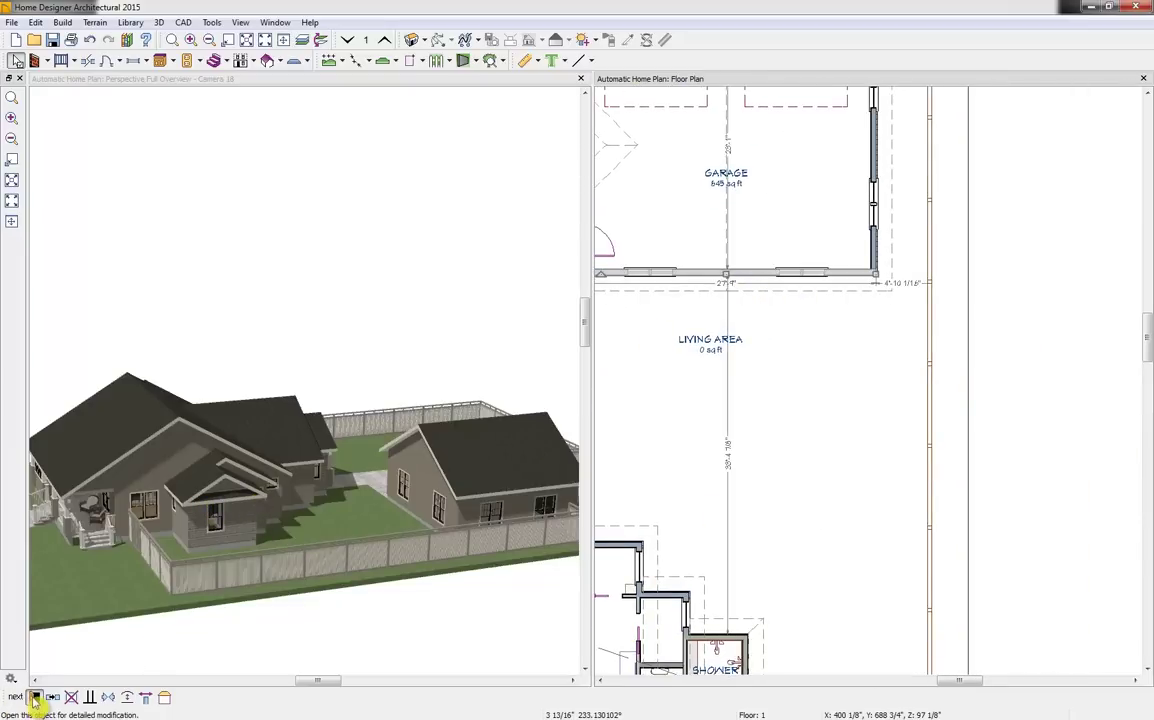
left_click(35, 698)
left_click(328, 222)
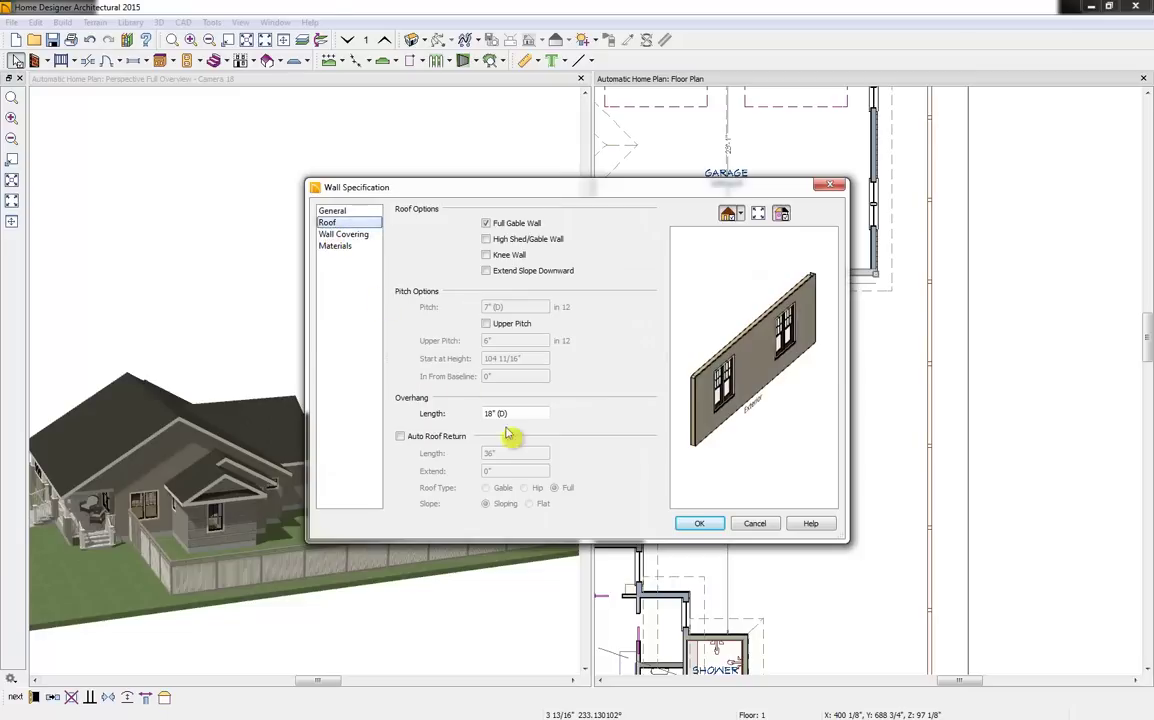
left_click(432, 436)
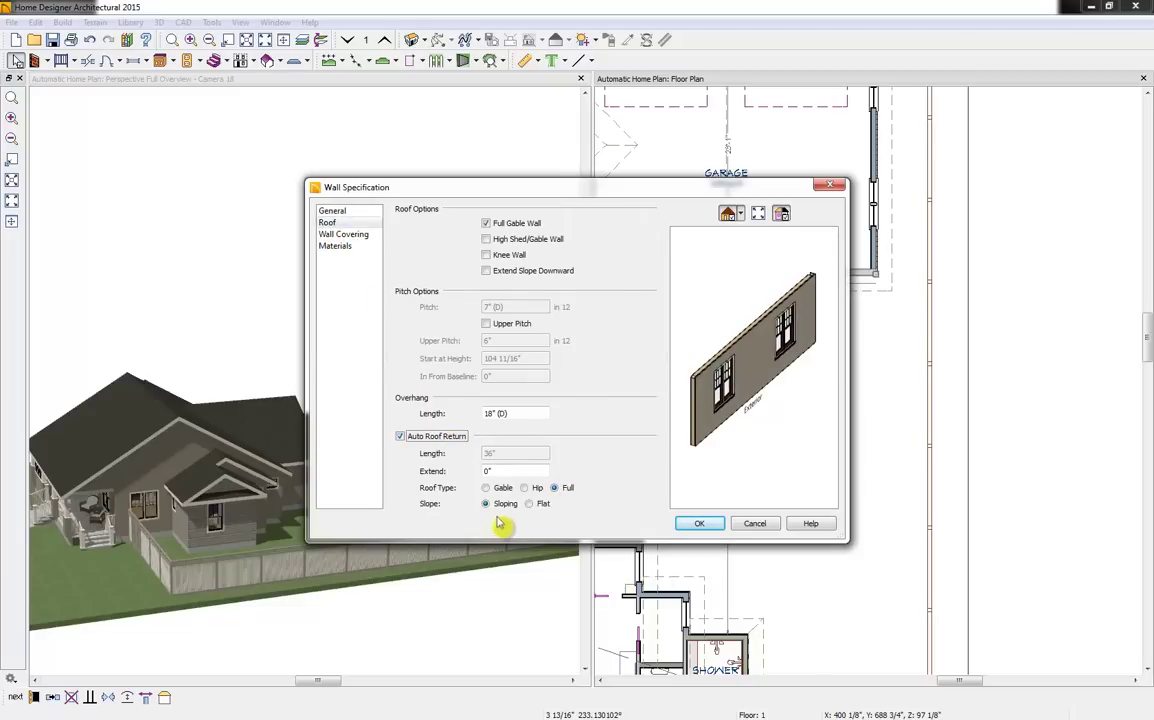
left_click(697, 524)
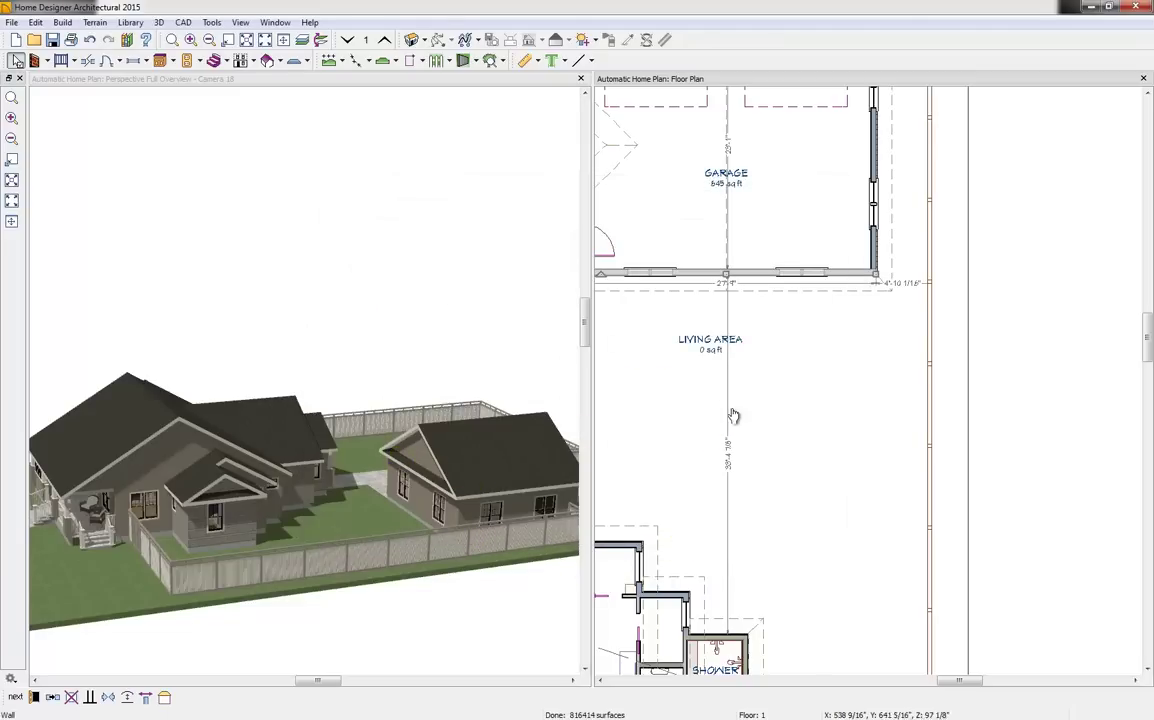
Give the short stepped exterior wall just behind the shower a sloping gable auto roof return with a length of 4"
scroll(690, 412, "down", 4)
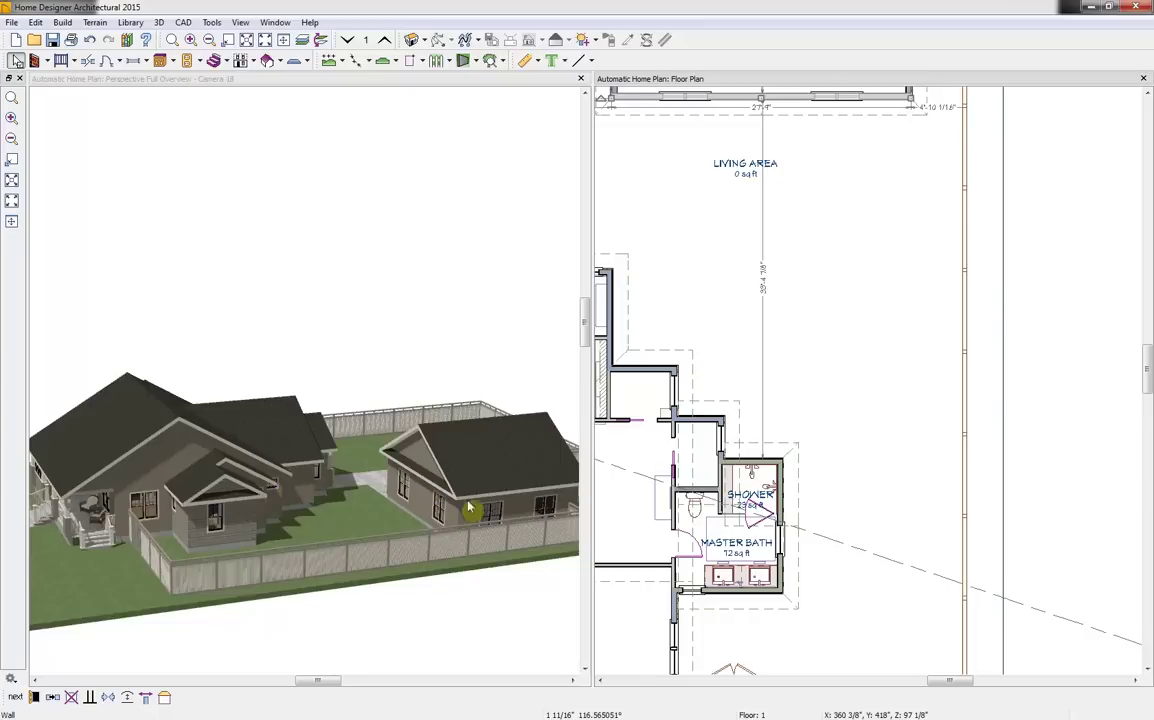
left_click(725, 432)
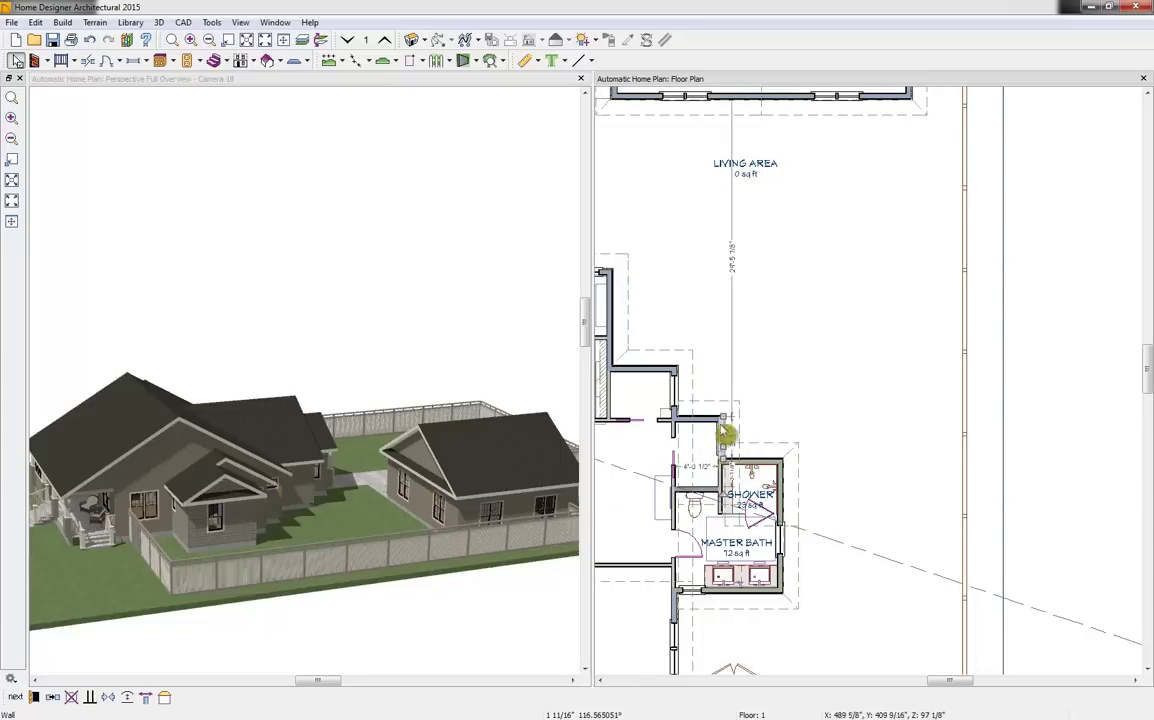
left_click(72, 681)
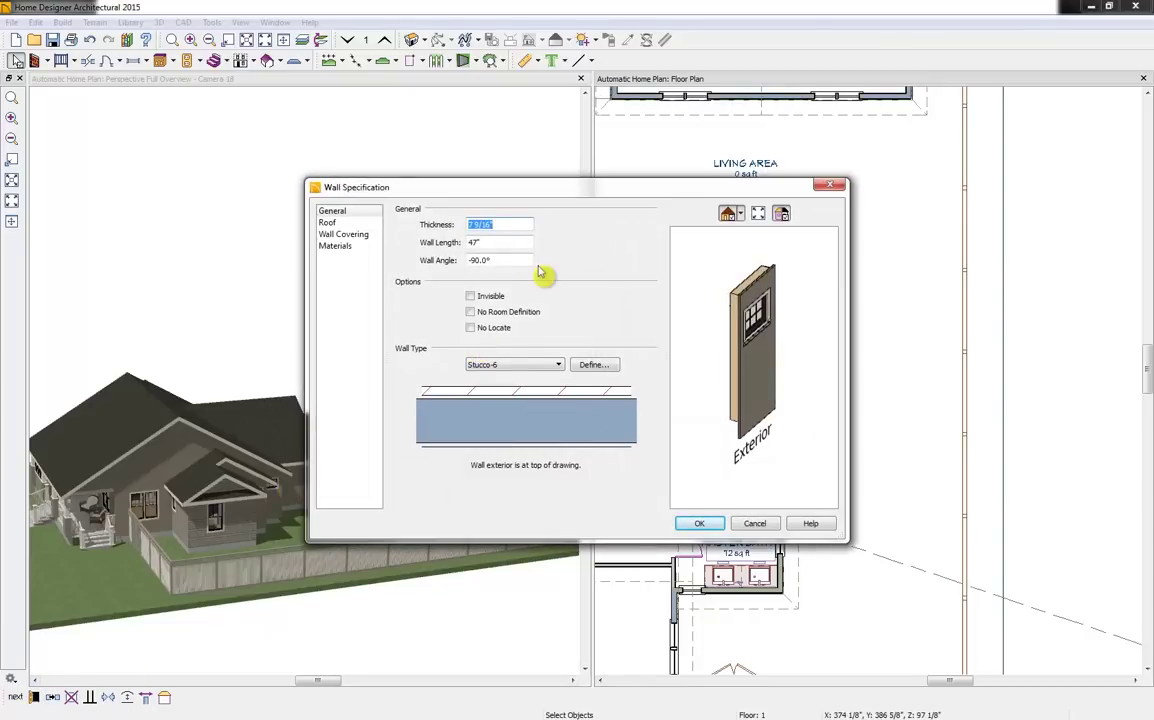
left_click(327, 222)
left_click(412, 438)
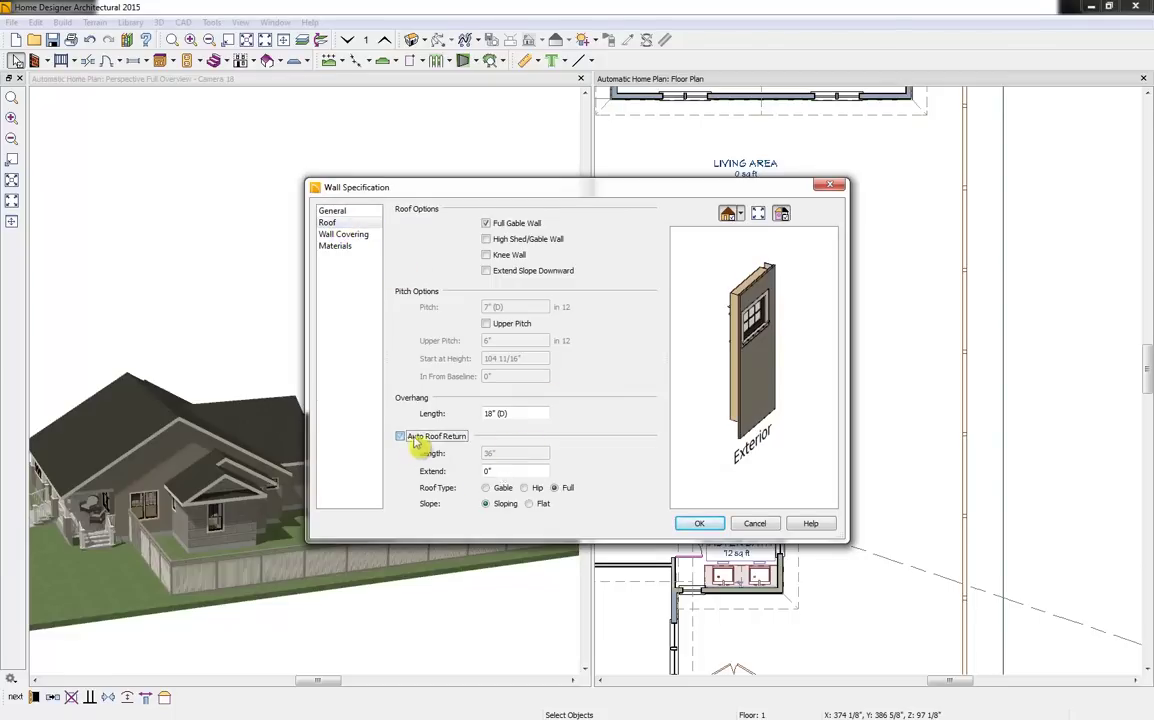
left_click(486, 487)
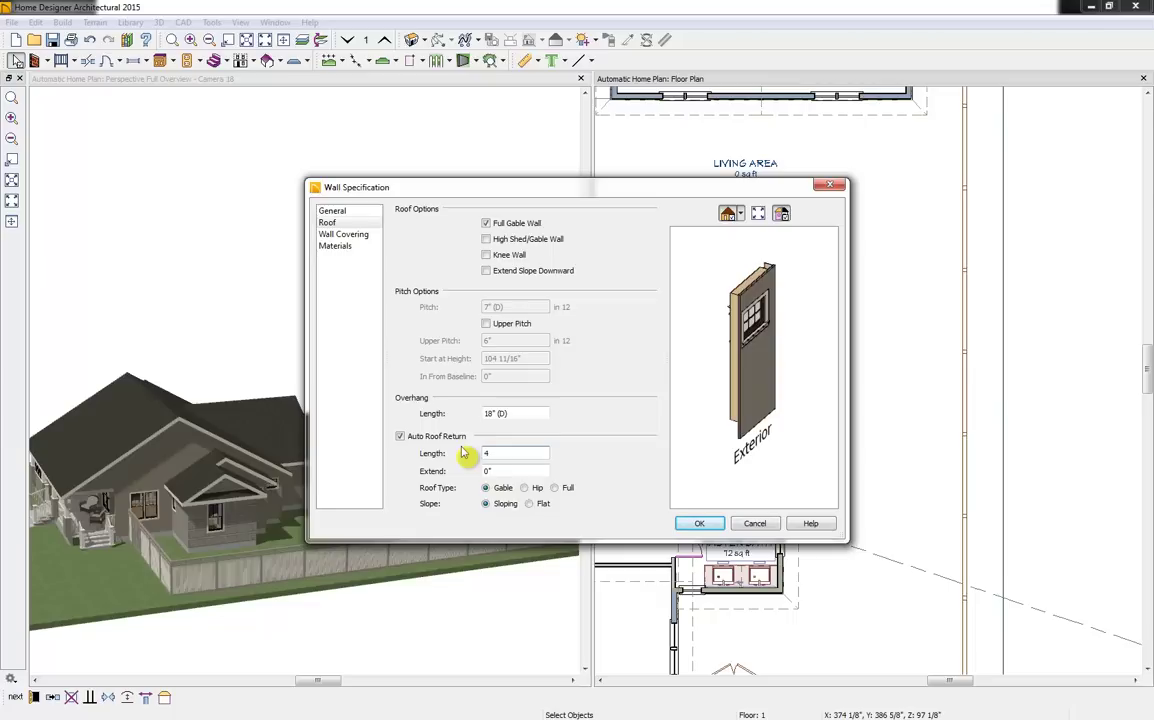
left_click(694, 523)
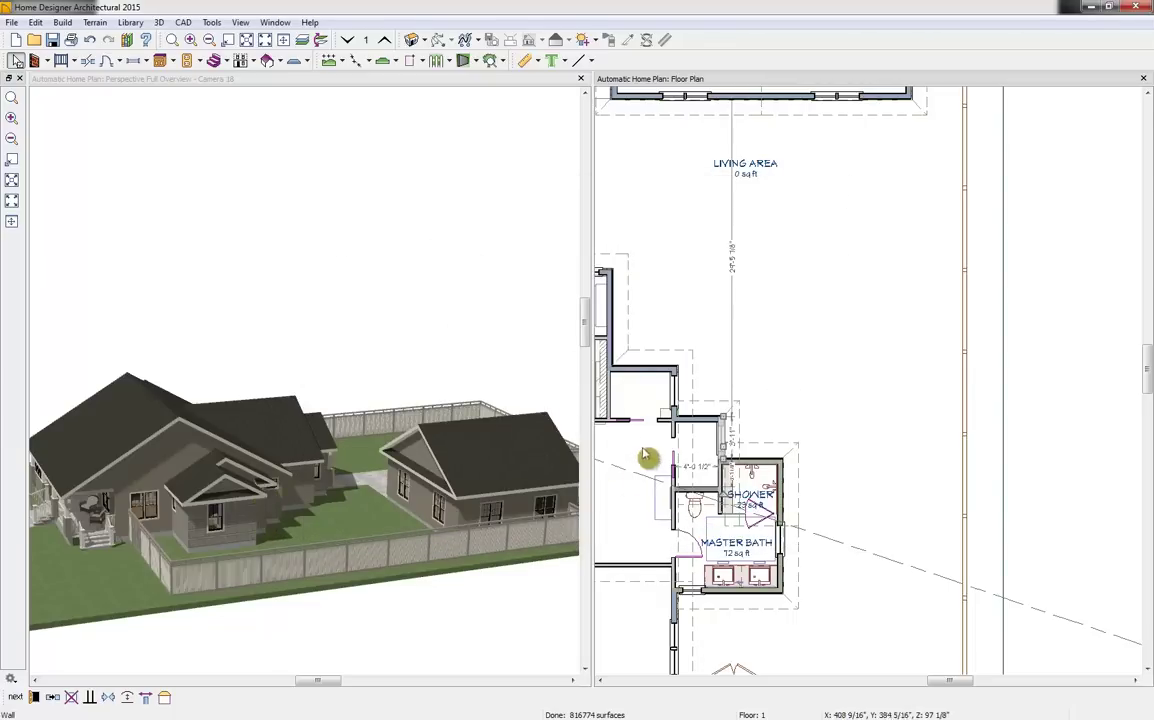
Give the next short stepped exterior wall toward the pantry a sloping auto roof return of the Gable type
left_click(676, 381)
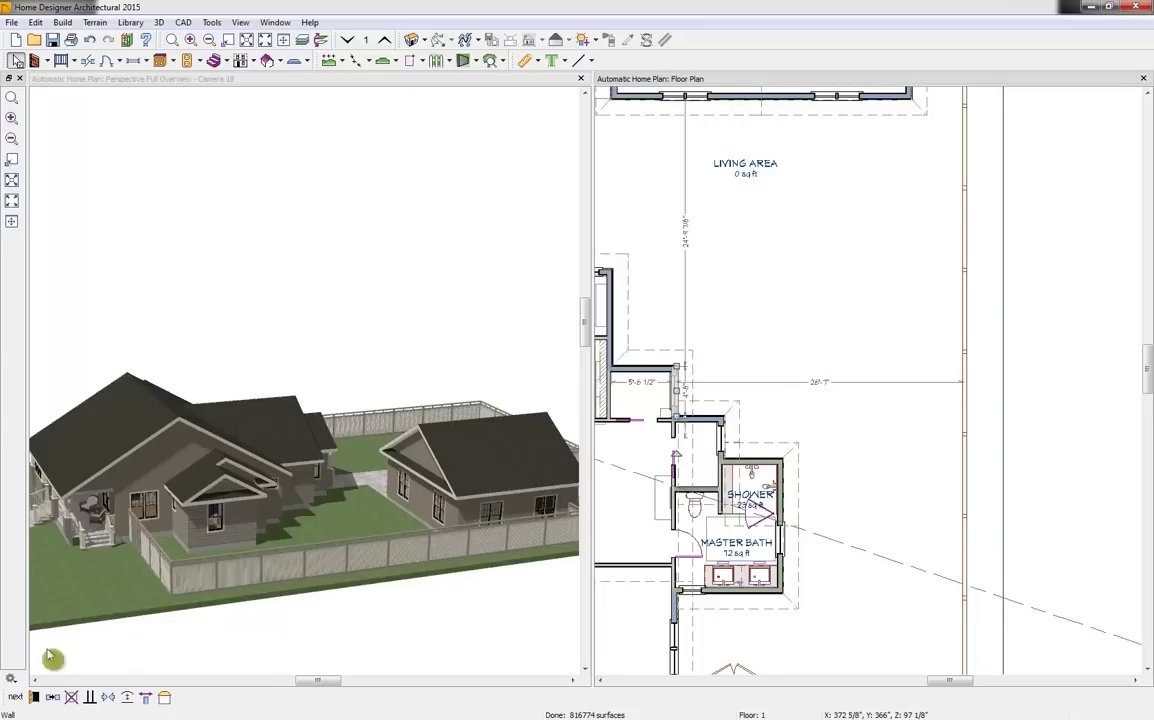
left_click(35, 697)
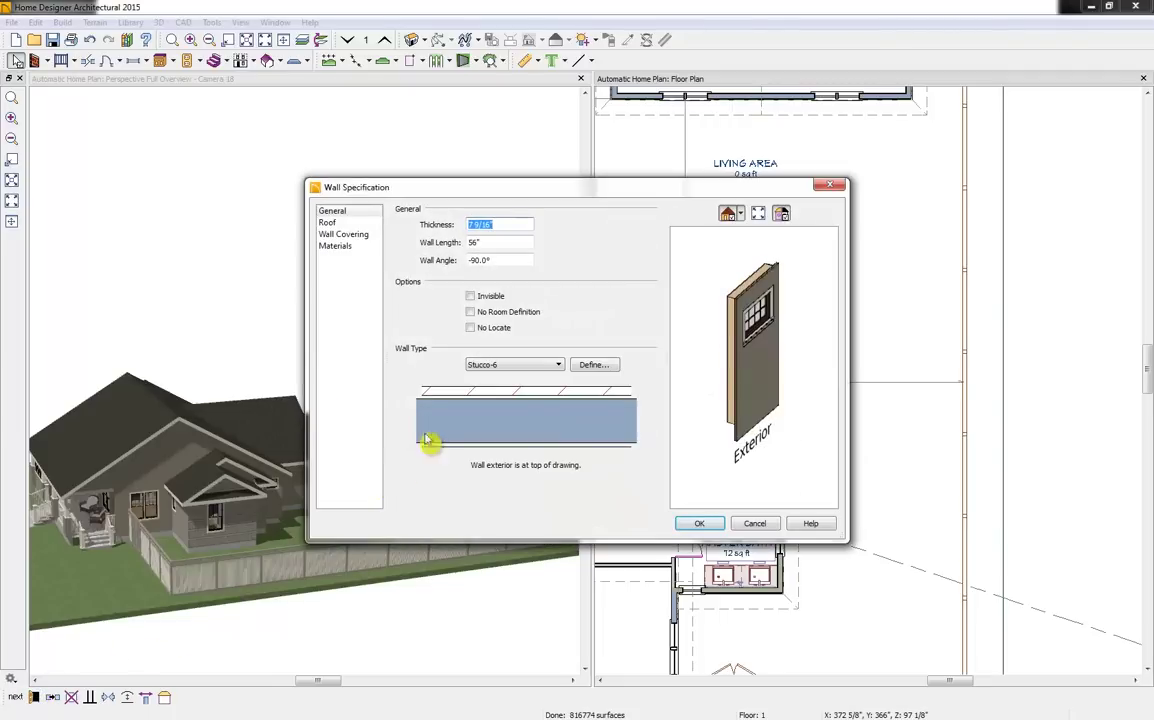
left_click(330, 222)
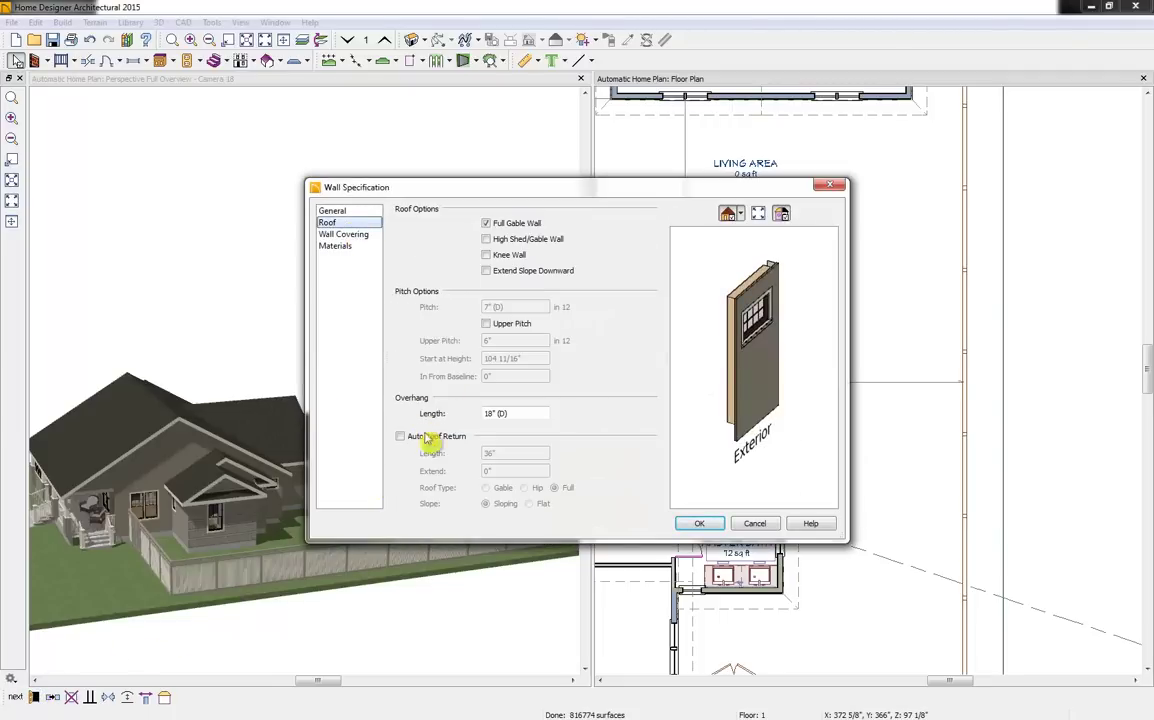
left_click(450, 437)
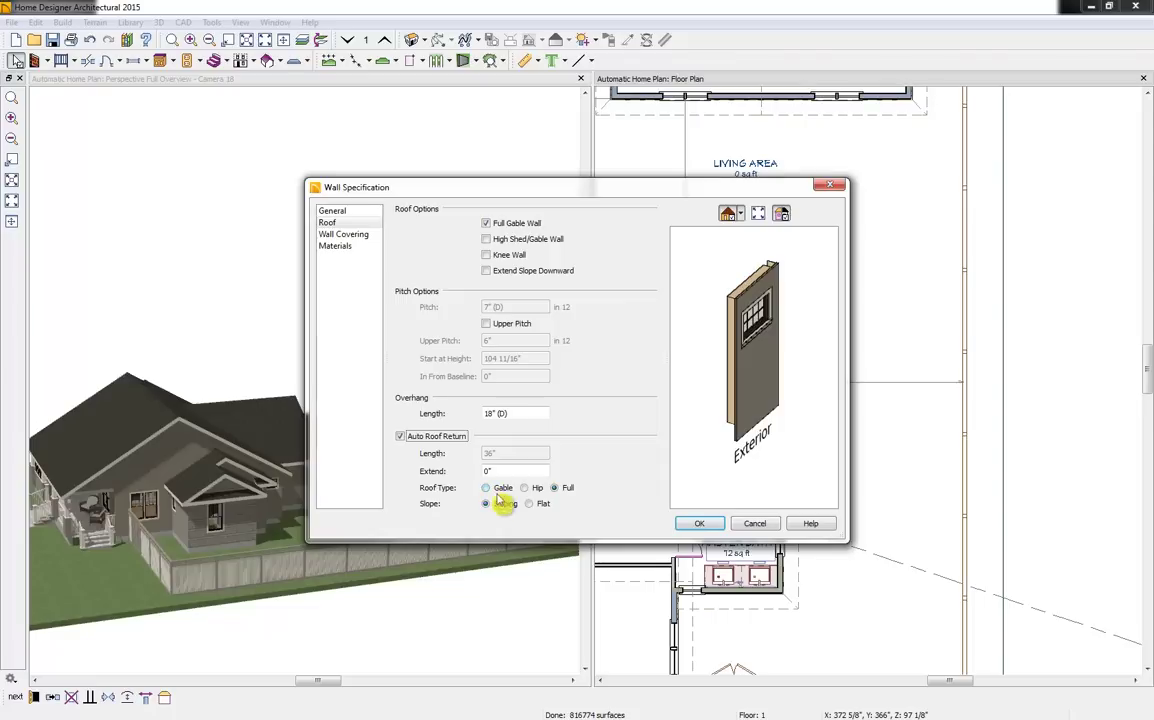
left_click(497, 492)
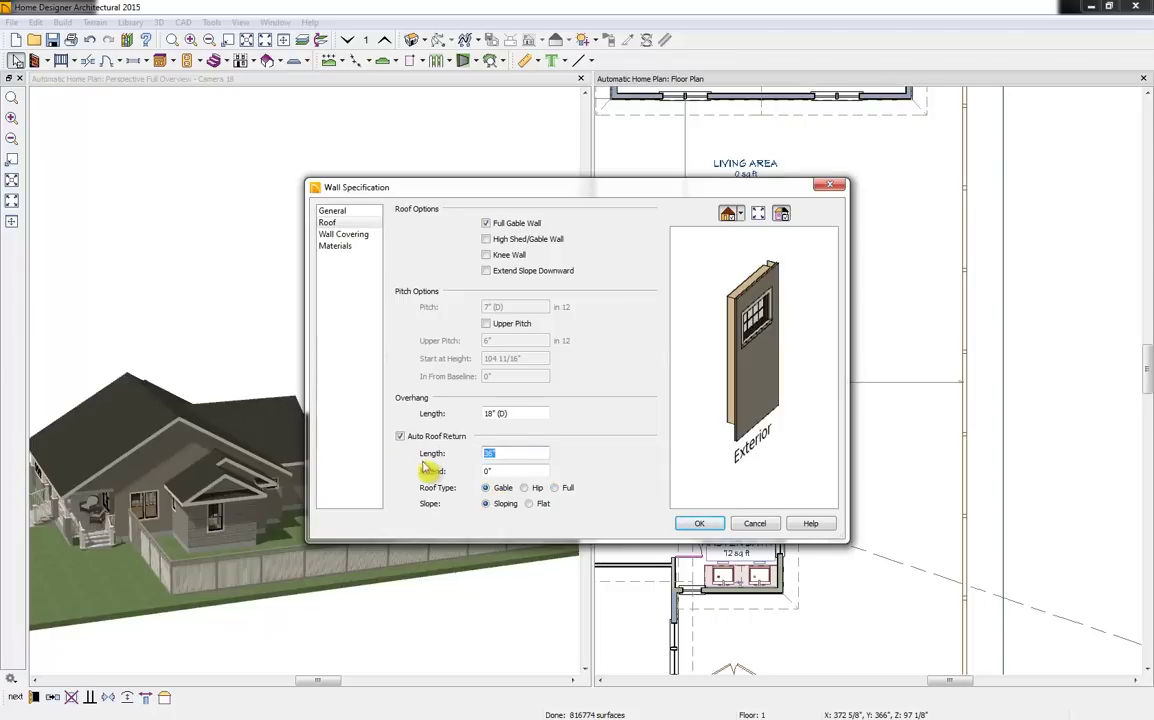
left_click(699, 525)
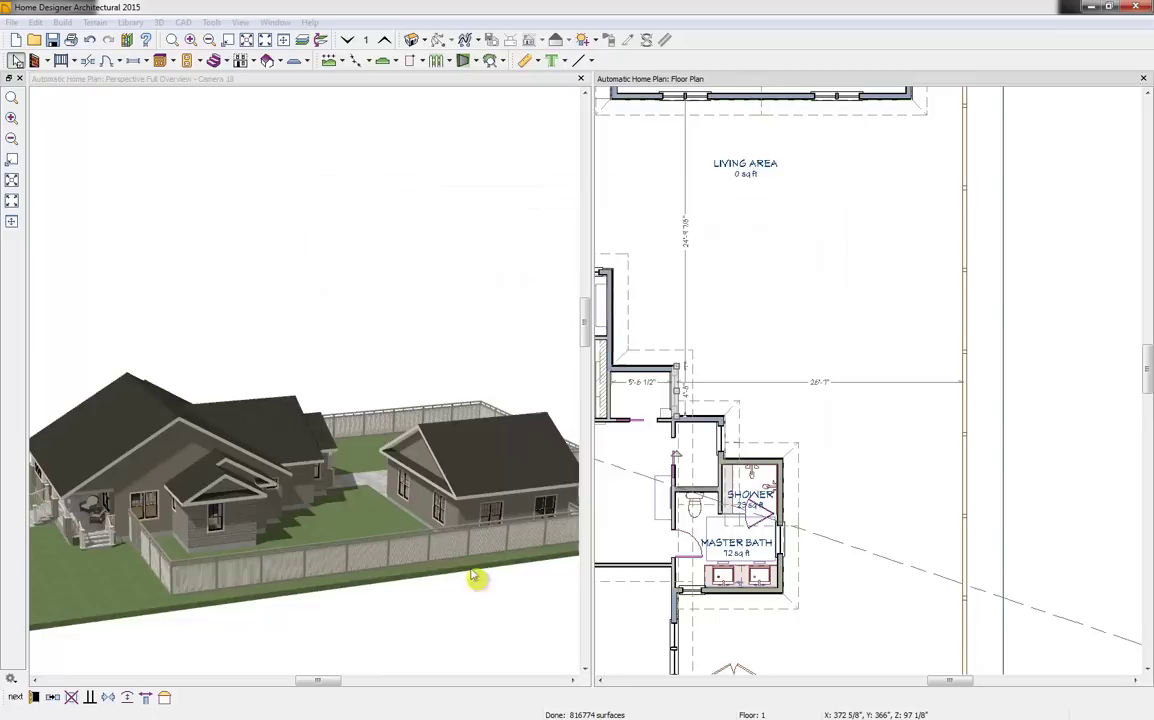
Compare the roof returns on the house and garage with the Right Side reference picture
left_click(281, 492)
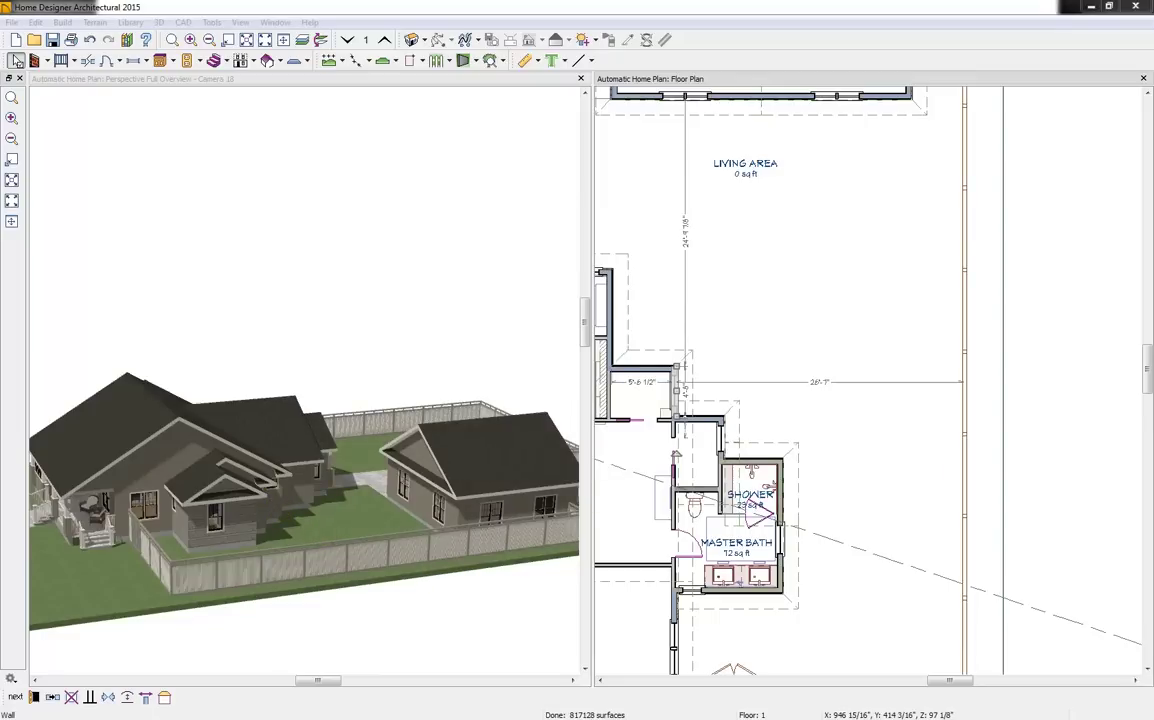
left_click_drag(853, 196, 704, 2)
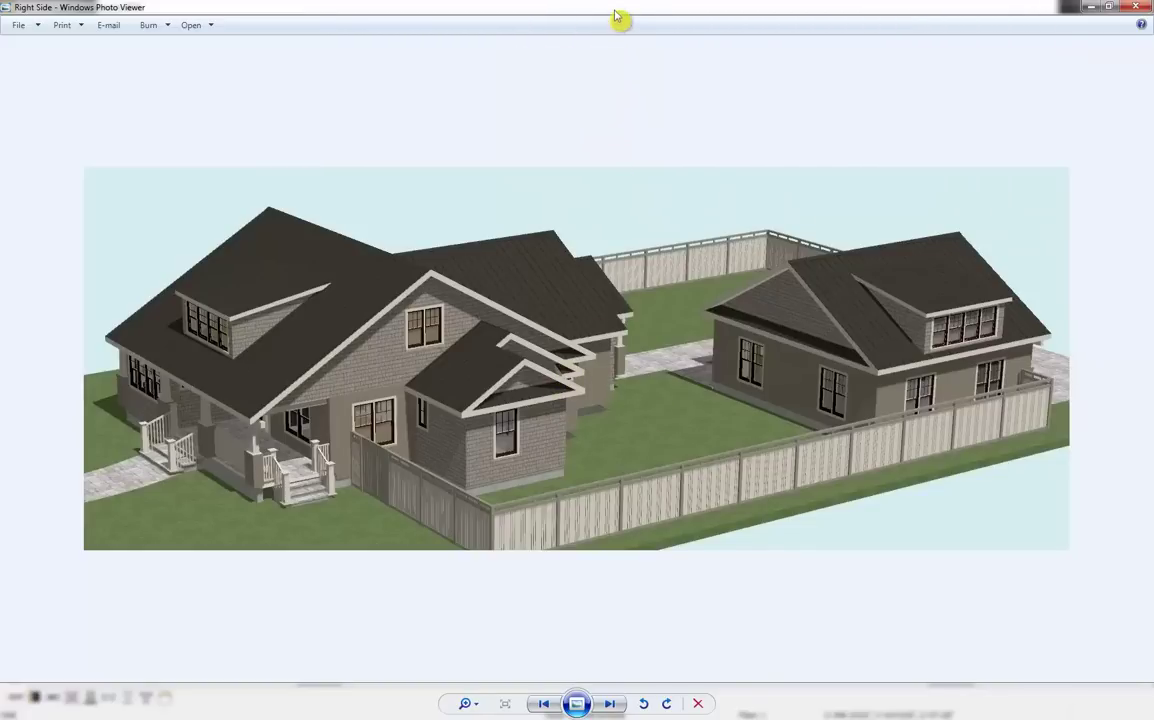
key("alt+F4")
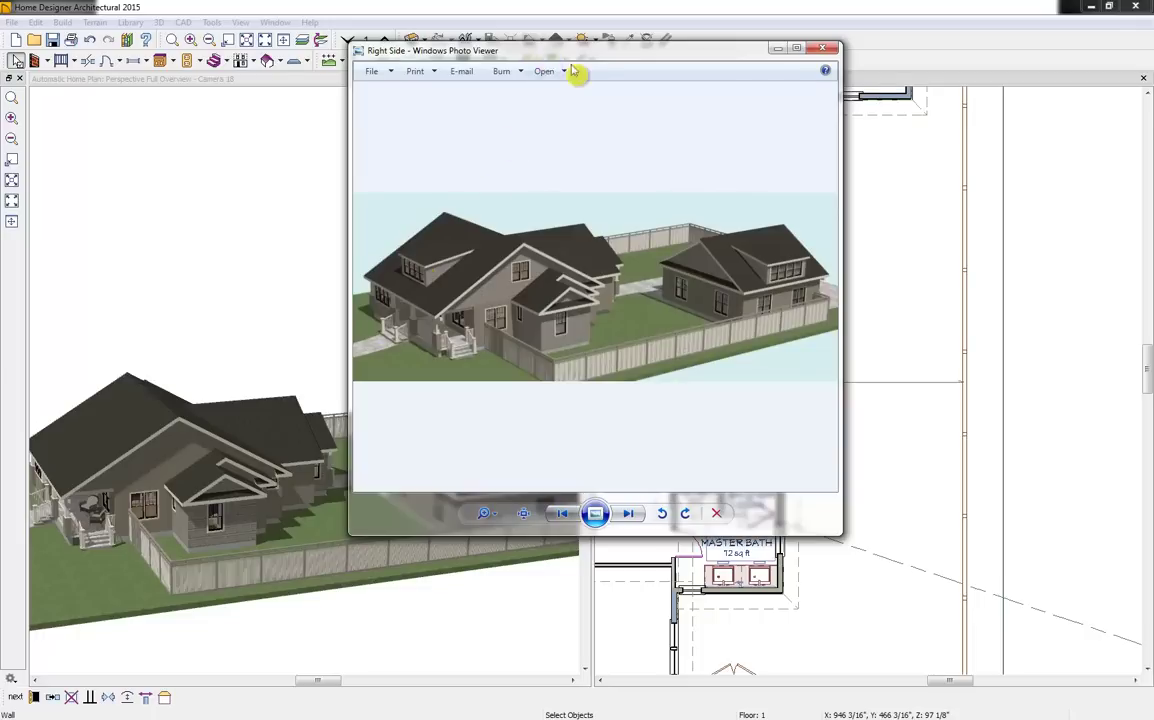
left_click_drag(575, 71, 621, 98)
left_click(818, 405)
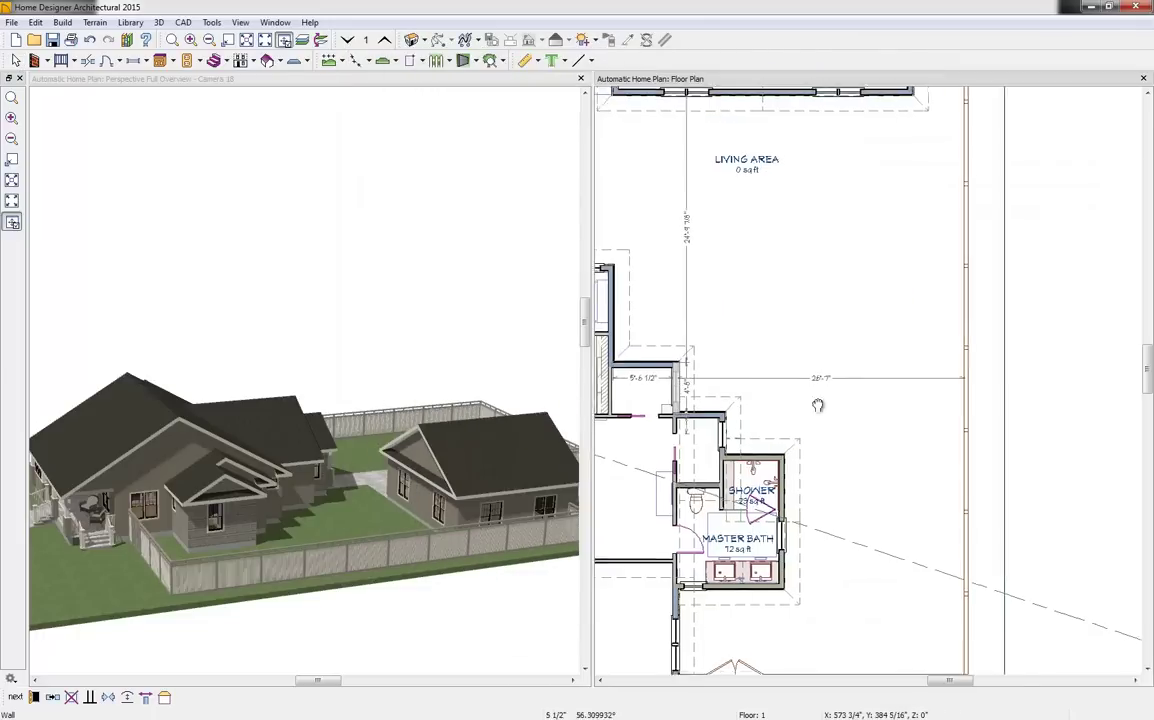
Bring the front of the house into view in plan and show floor 2 with its attic walls
left_click_drag(818, 405, 684, 108)
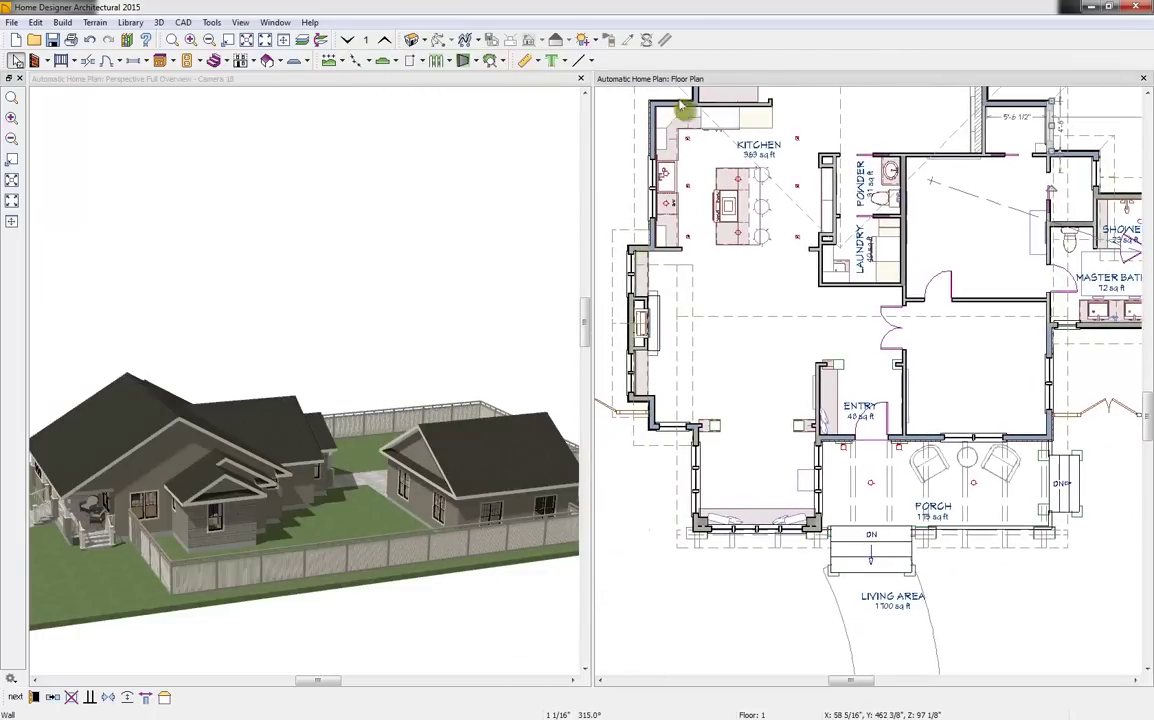
left_click(366, 40)
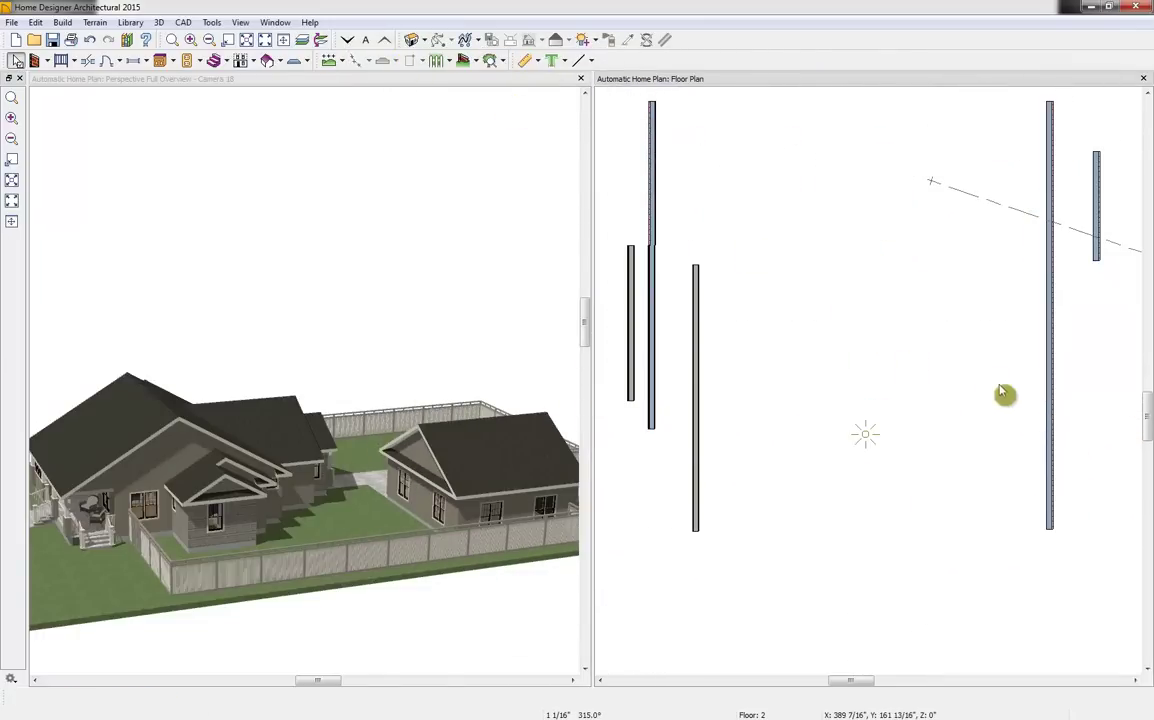
left_click_drag(1003, 393, 979, 379)
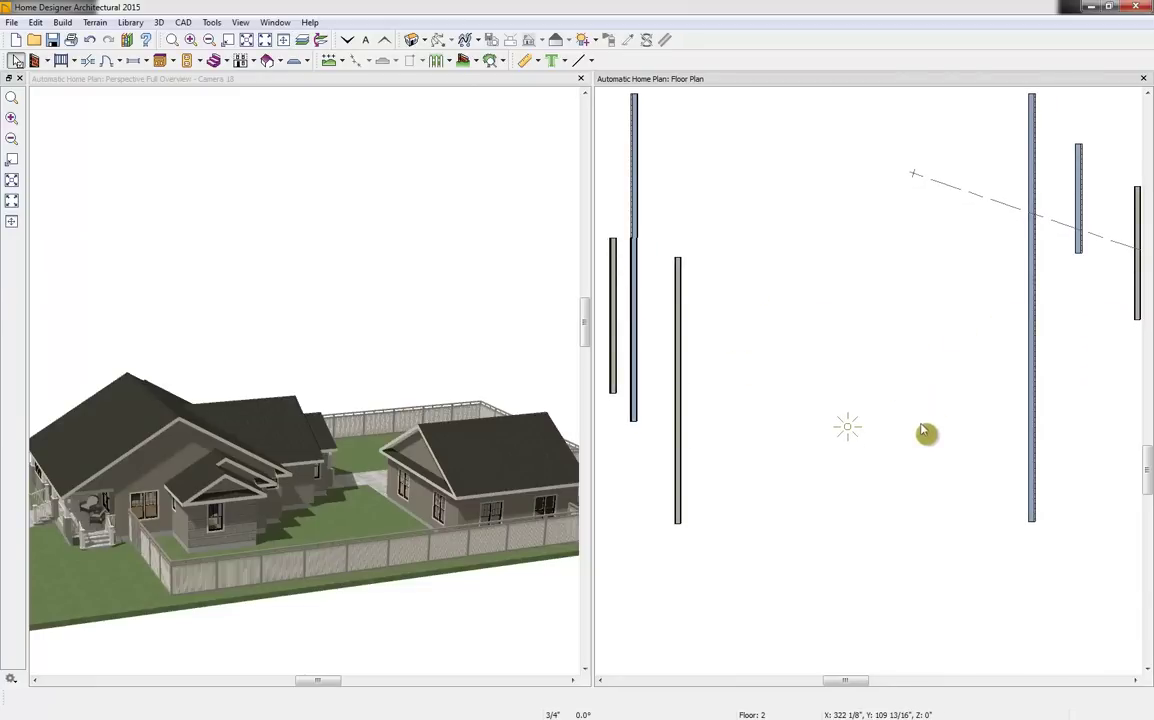
Identify the attic wall of the large side gable in the camera view, and turn on the reference display for the floor 2 plan
left_click(165, 474)
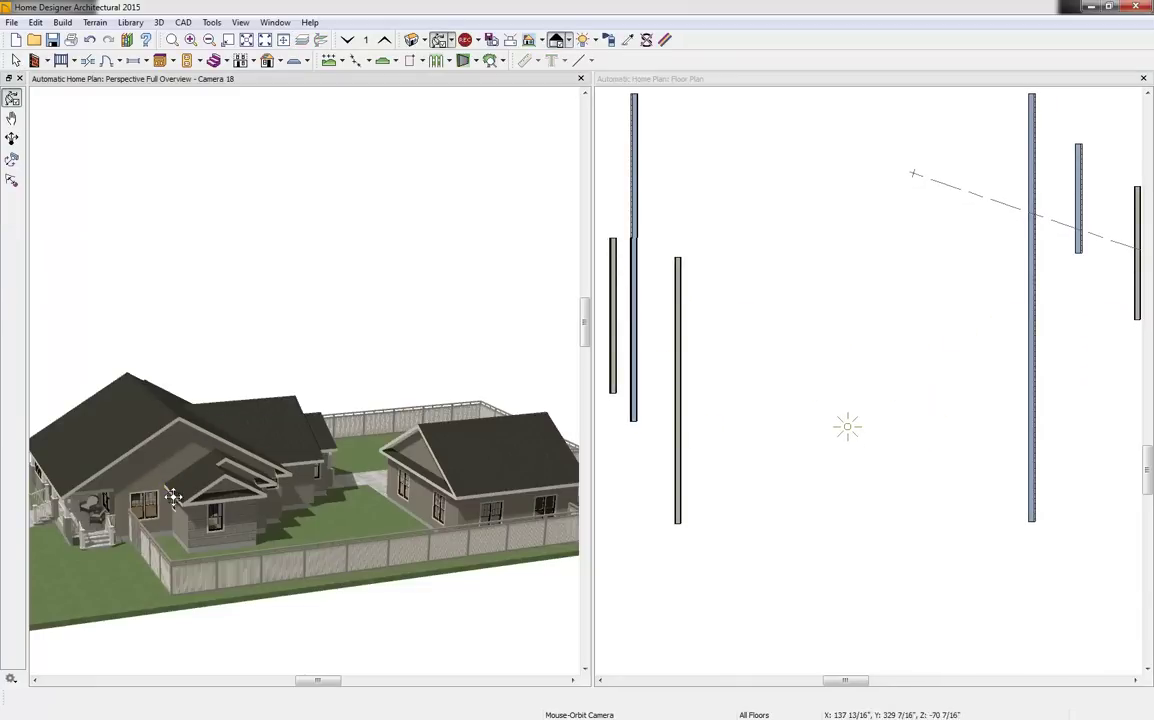
left_click(168, 471)
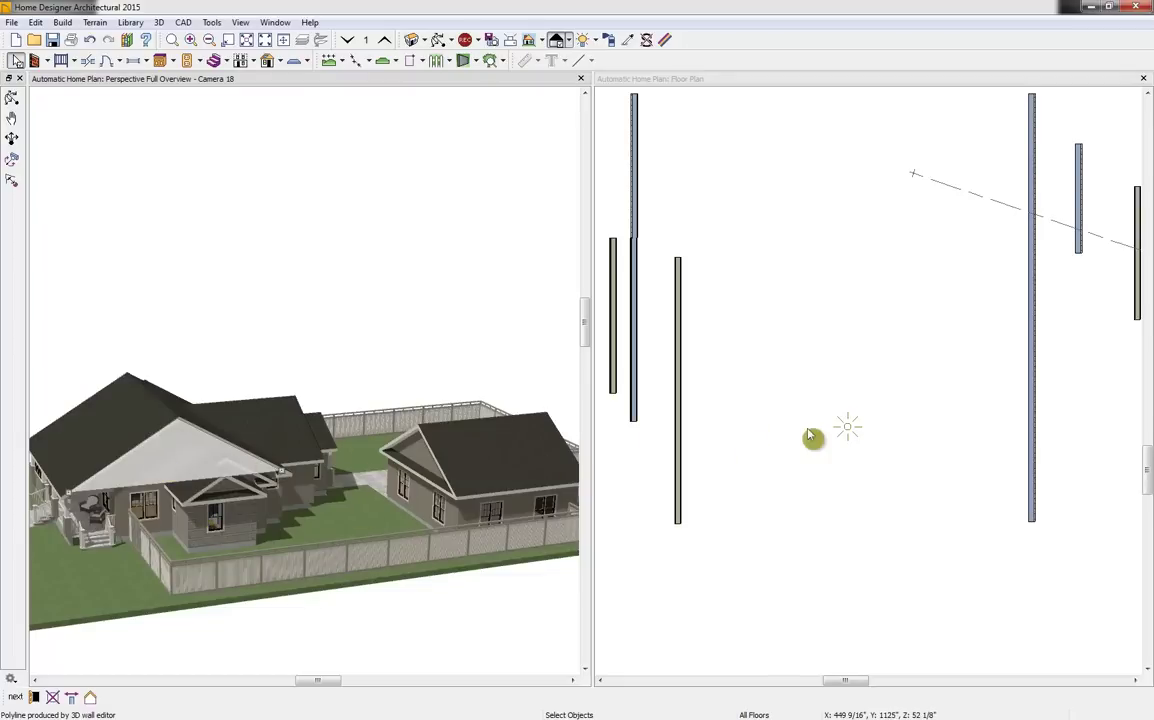
left_click(845, 347)
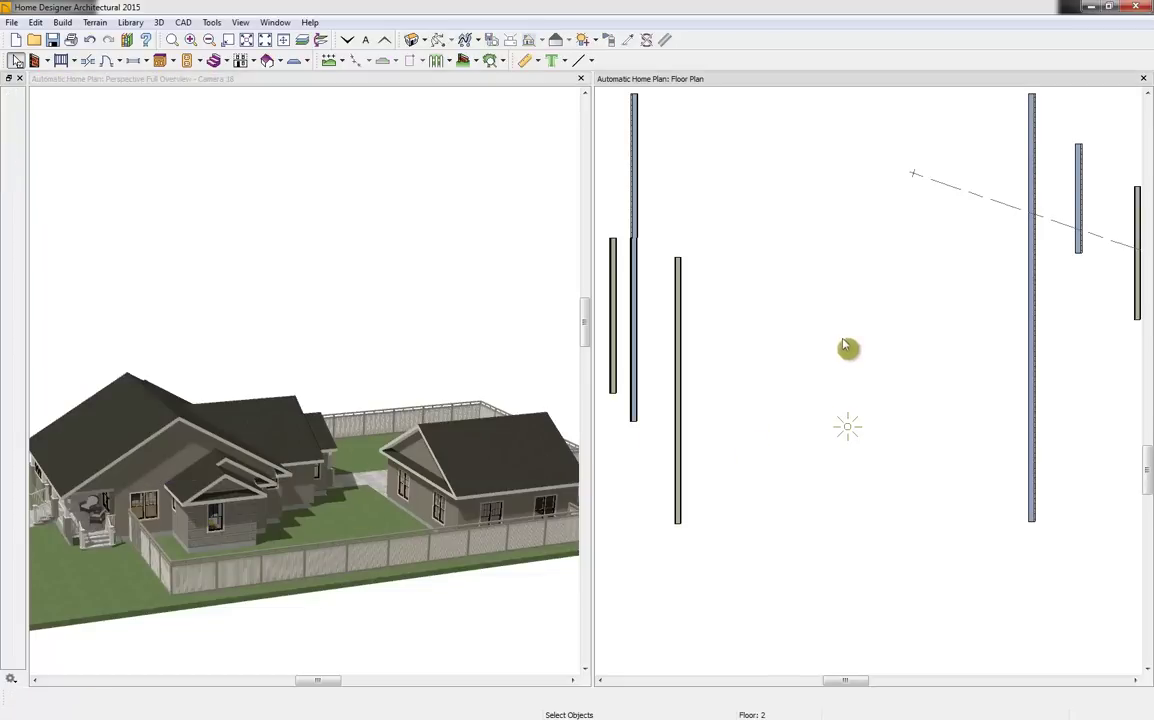
left_click(318, 44)
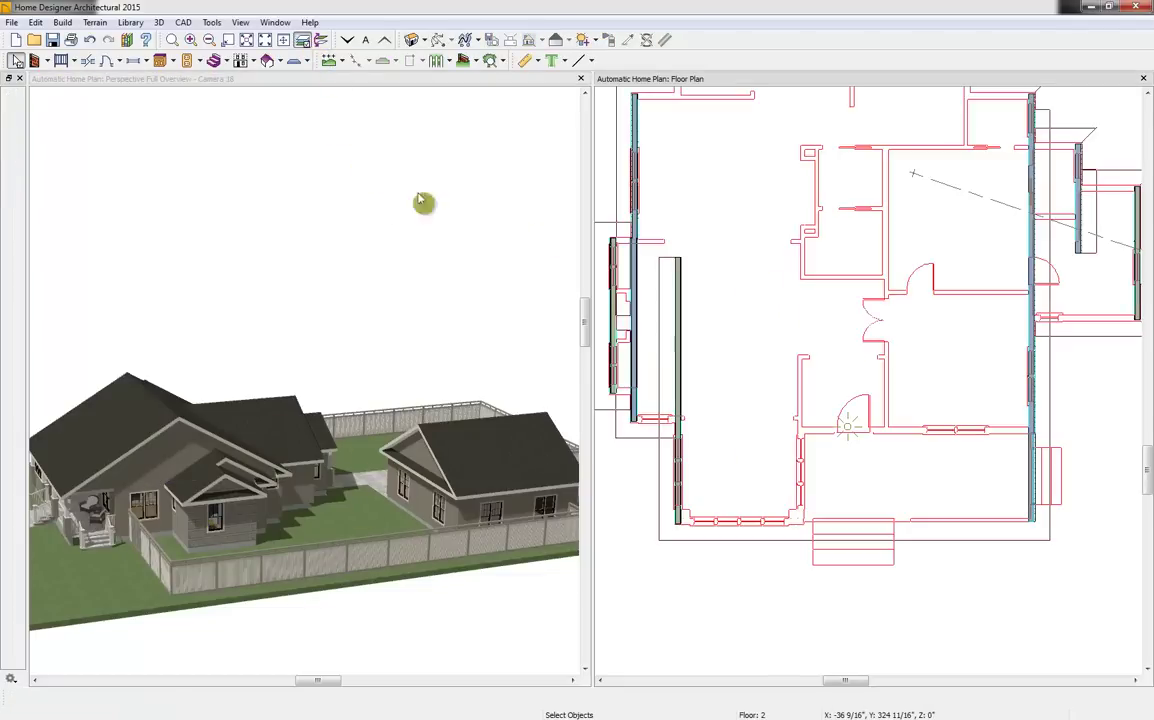
Place an automatic dormer on the front roof plane of the house, above the front entry
middle_click_drag(930, 392, 915, 476)
scroll(938, 459, "down", 2)
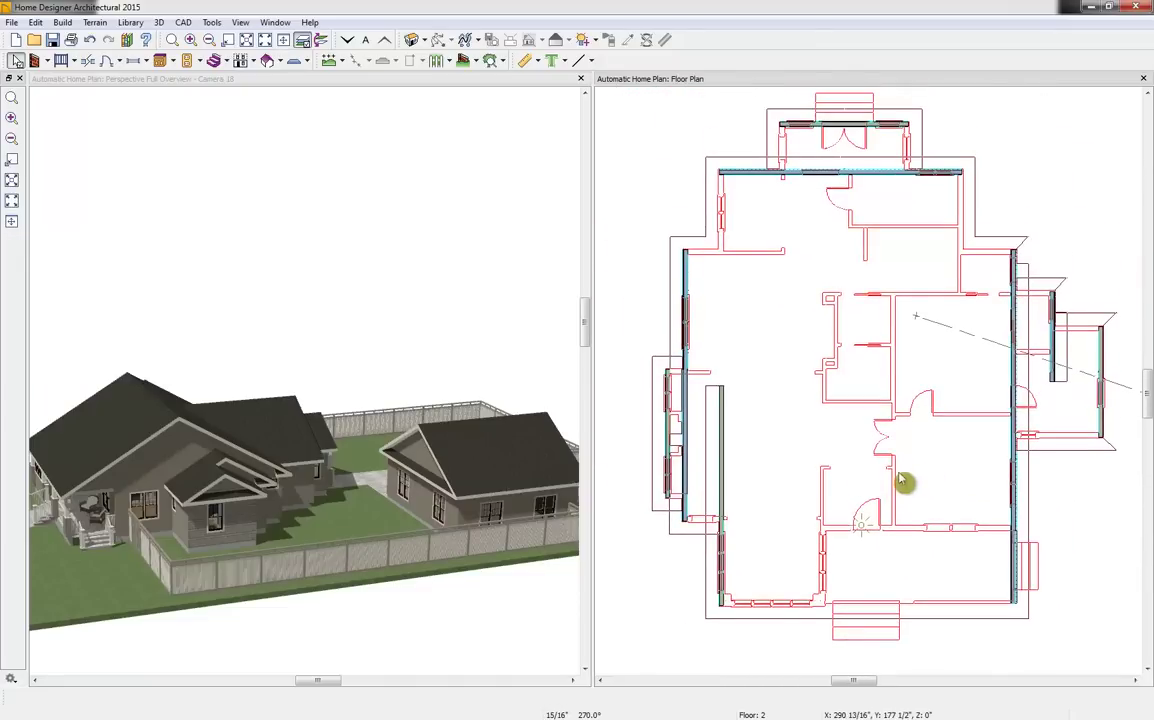
left_click(280, 61)
left_click(272, 133)
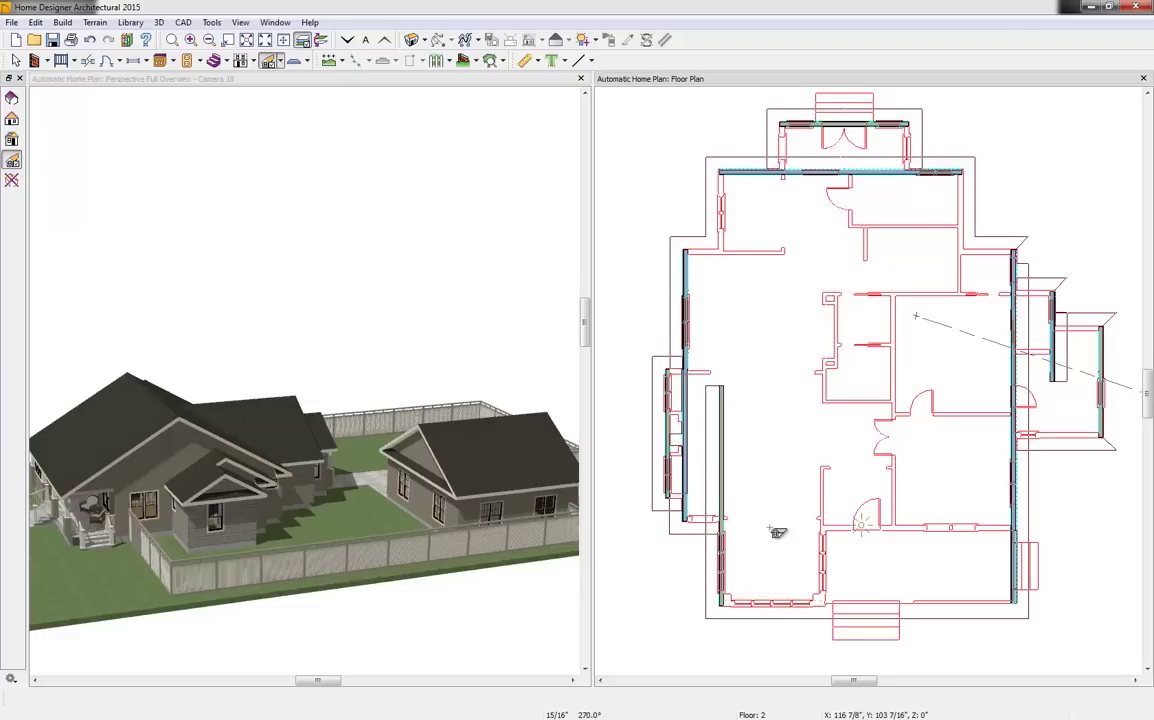
left_click(871, 579)
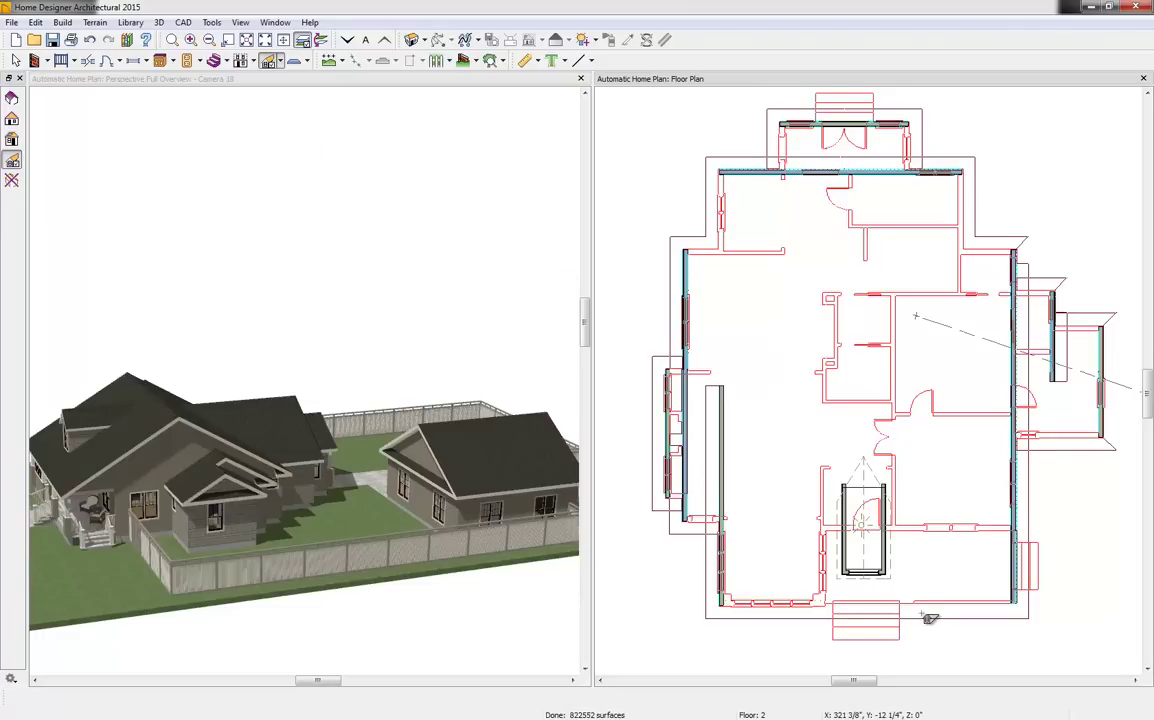
Change the roof style of the new front dormer to Shed
key("space")
left_click(881, 577)
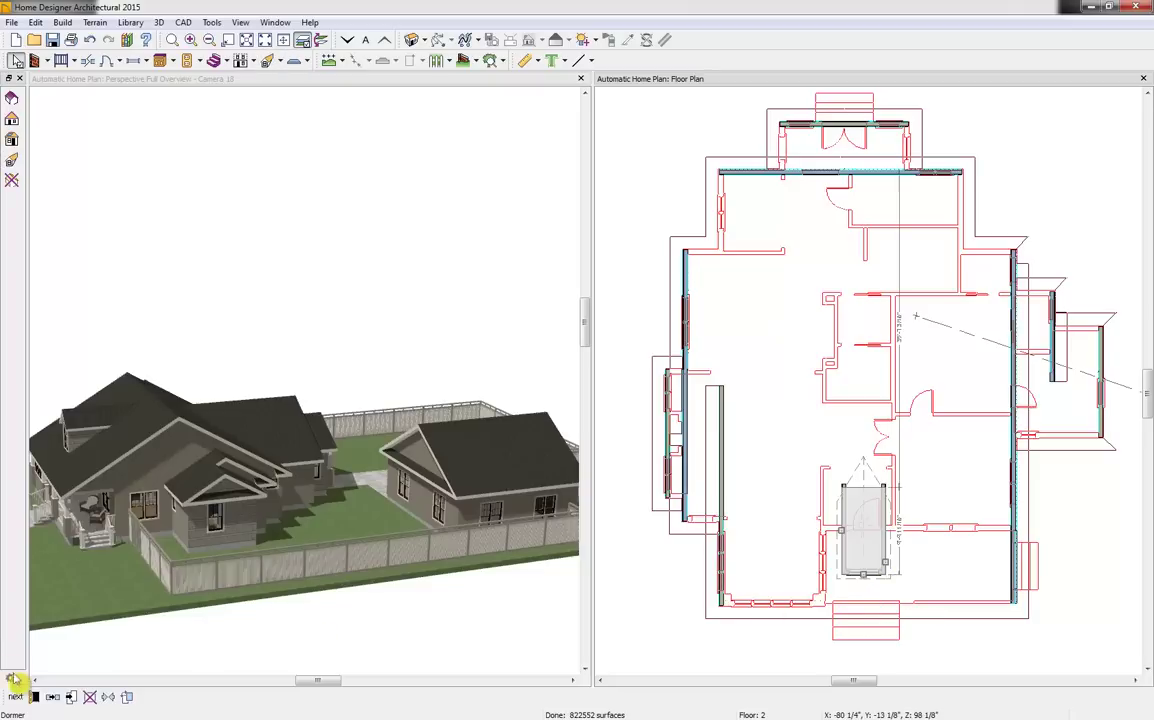
left_click(35, 697)
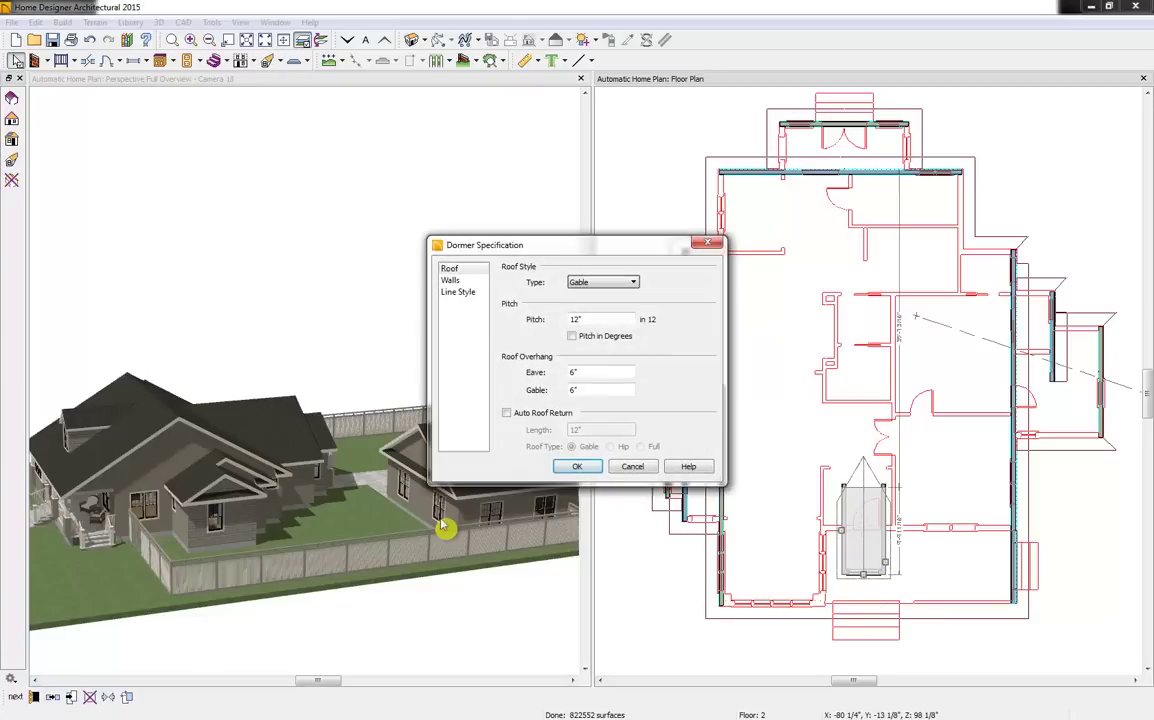
left_click(620, 283)
left_click(603, 314)
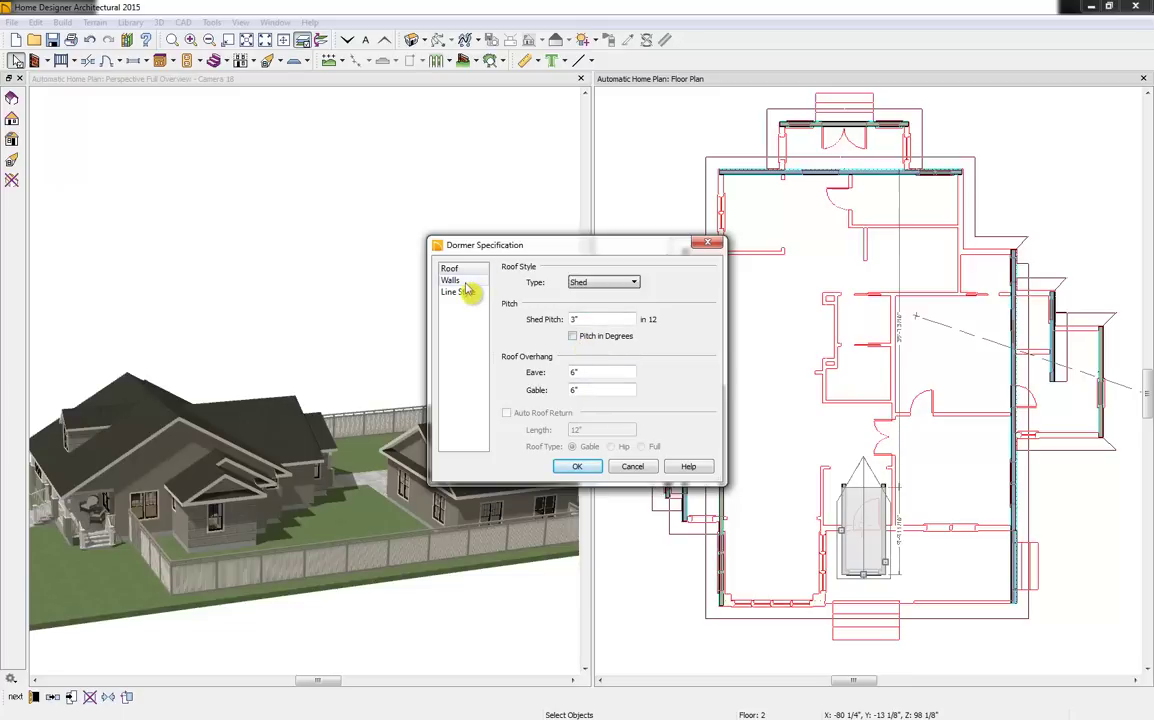
left_click(583, 467)
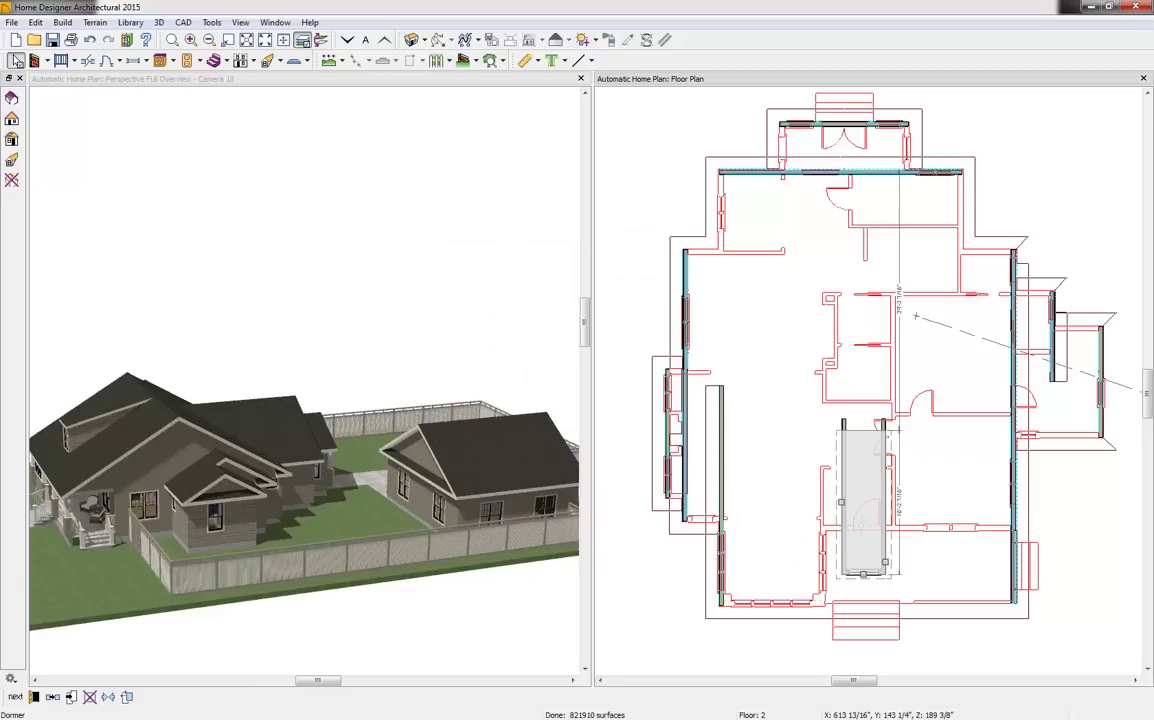
Compare the dormer with the Right Side reference picture and set its shed pitch to 2 in 12
left_click_drag(1150, 290, 774, 116)
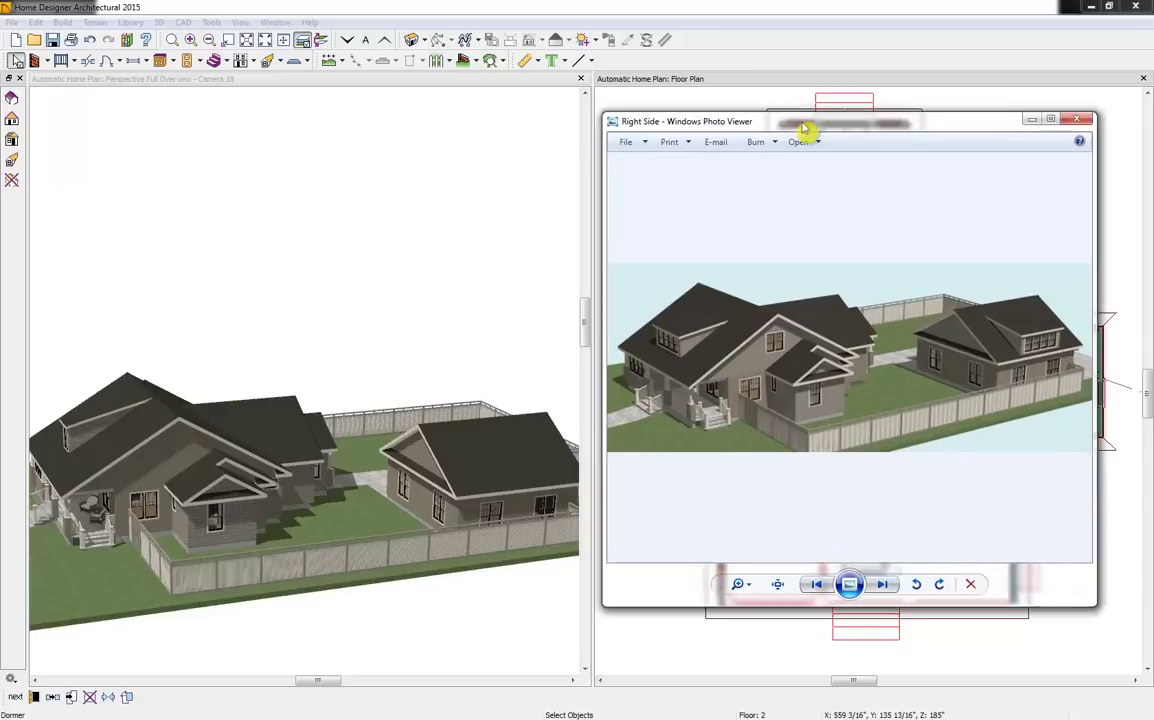
left_click_drag(805, 124, 1153, 182)
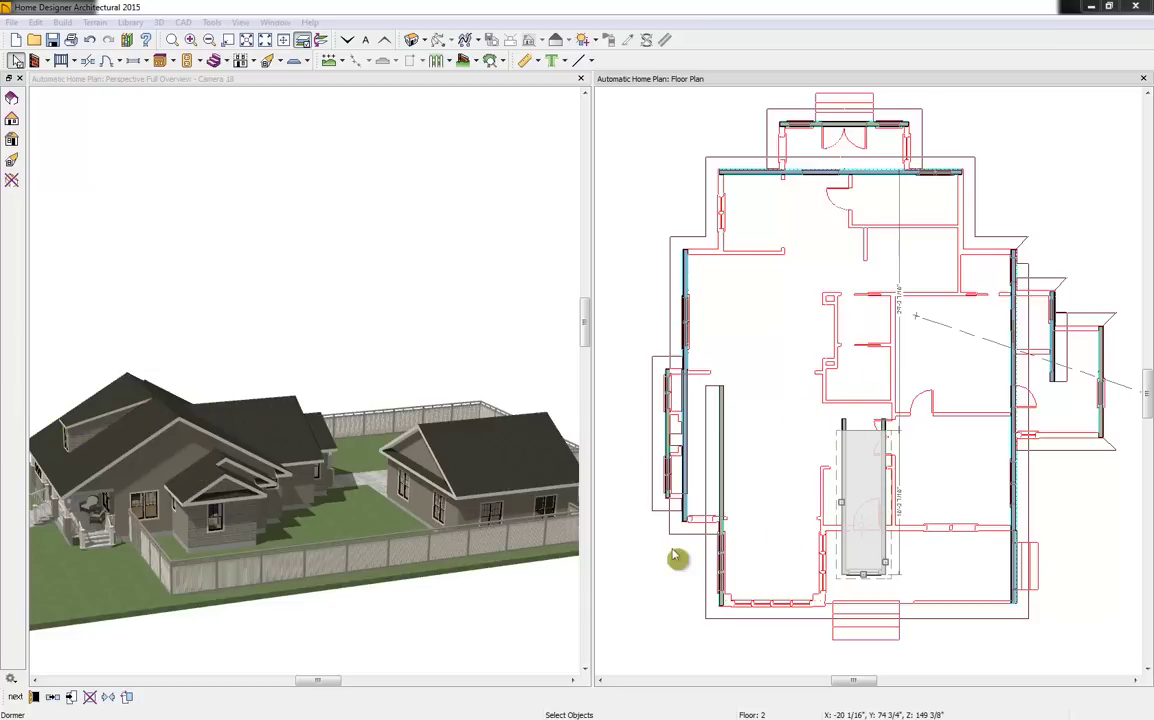
left_click(33, 697)
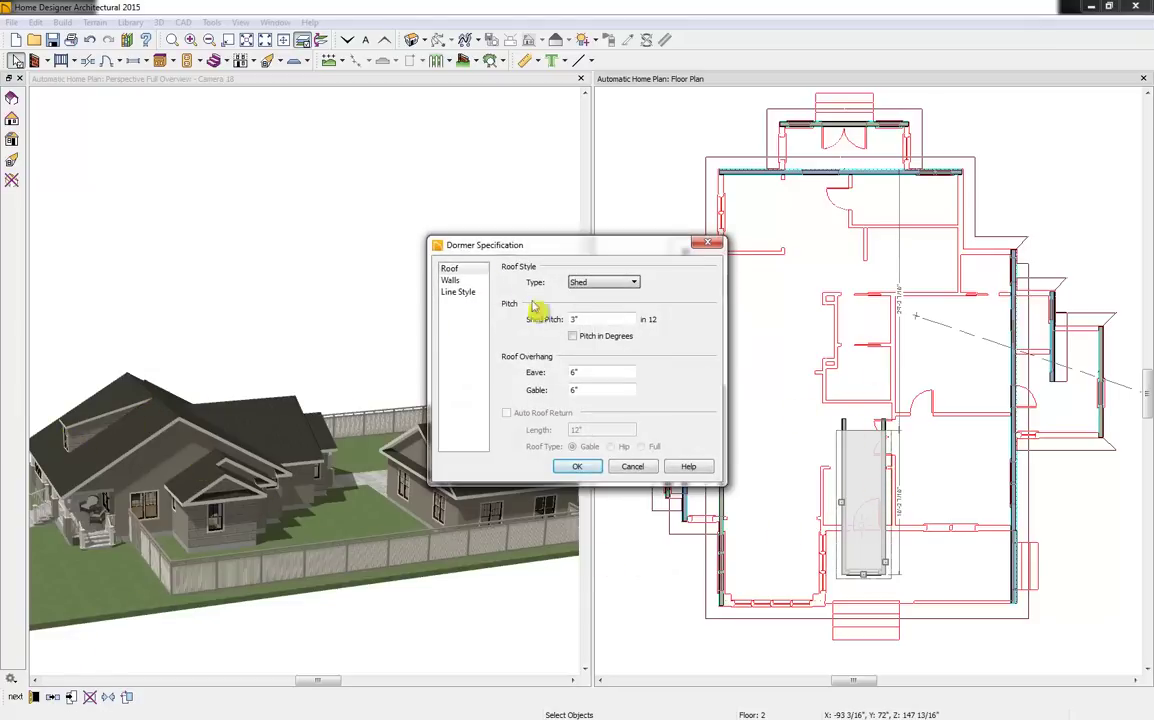
type("2")
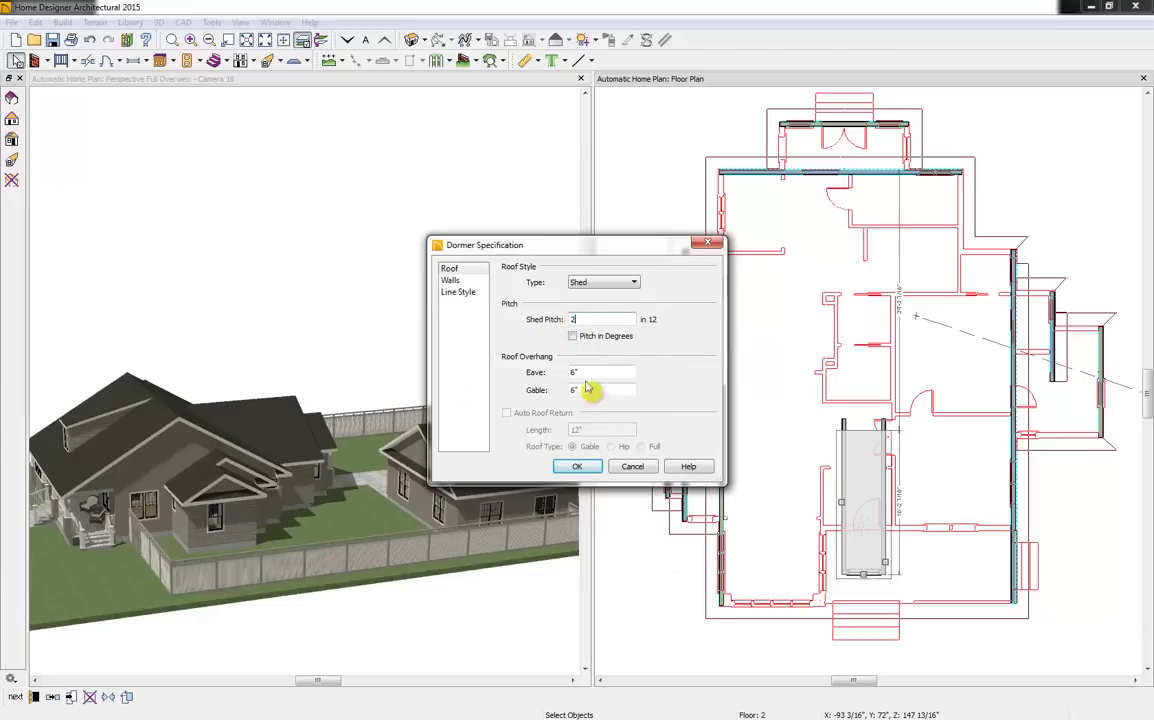
left_click(590, 468)
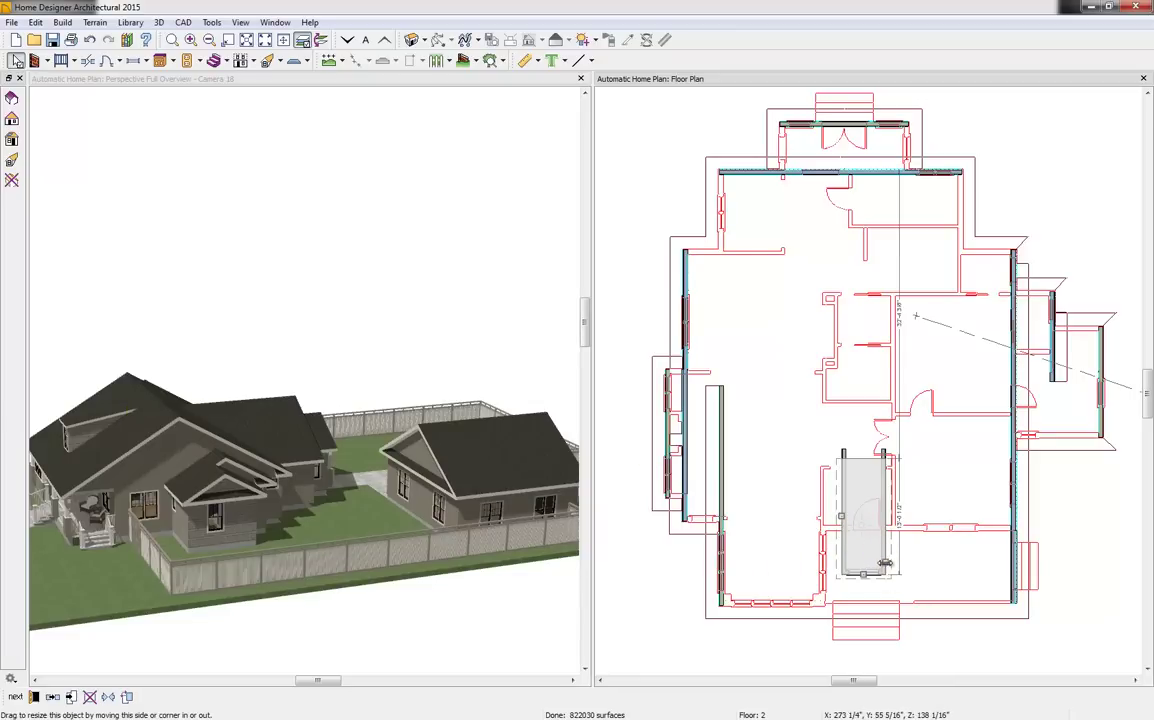
Widen the front shed dormer to match the reference picture and center it on the main front roof plane
left_click_drag(884, 563, 960, 563)
left_click(240, 193)
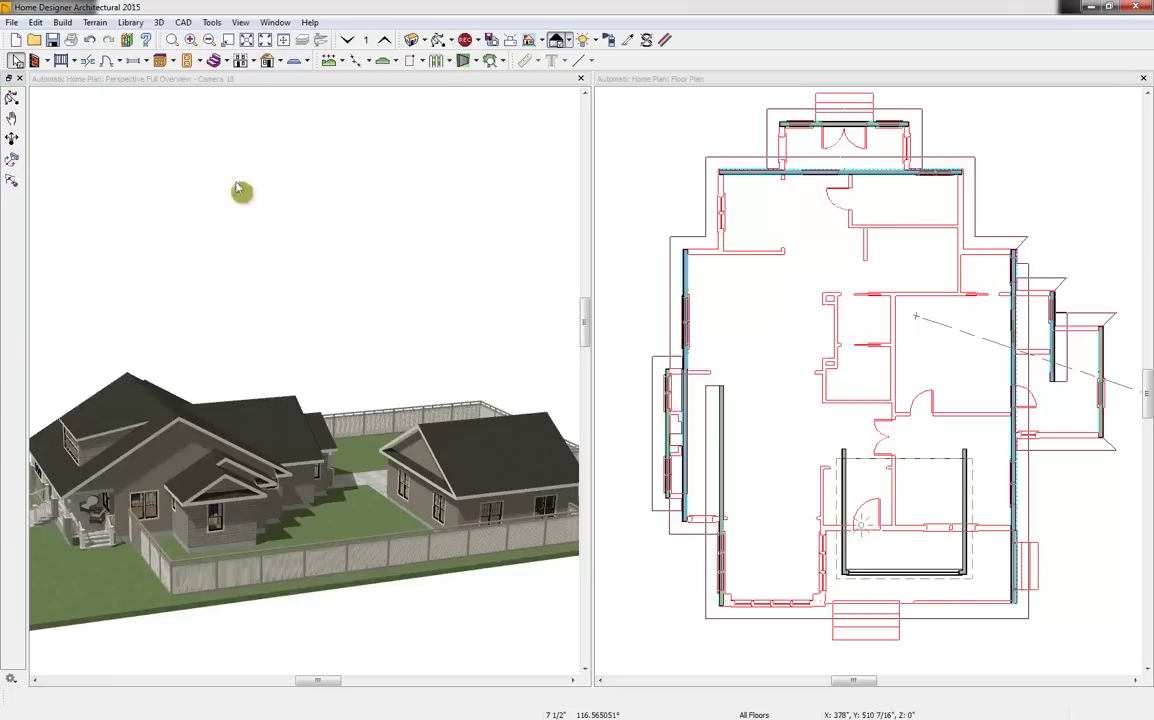
left_click(438, 40)
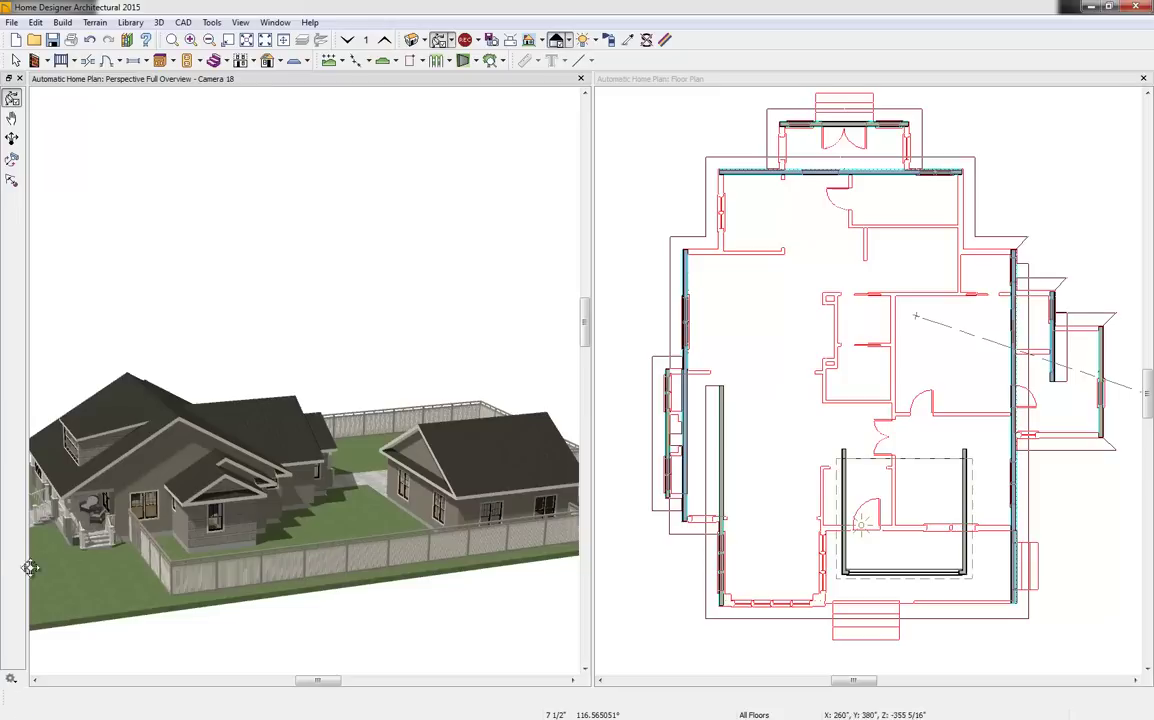
left_click_drag(130, 435, 237, 437)
left_click(165, 476)
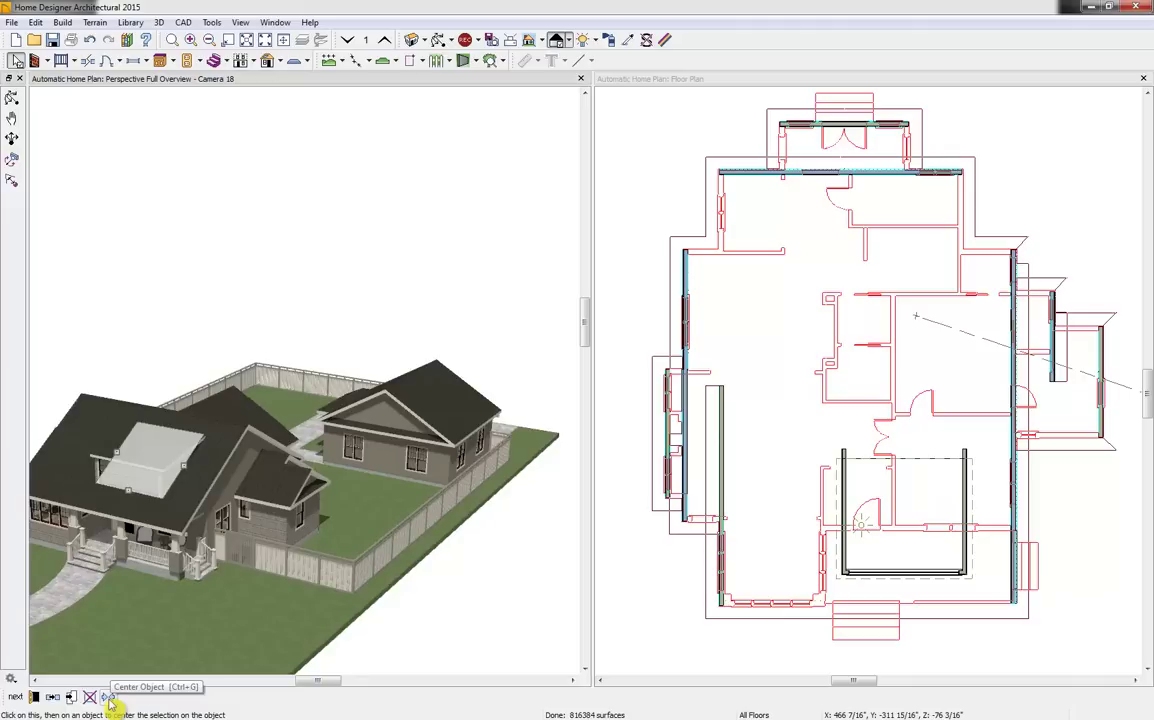
left_click(108, 697)
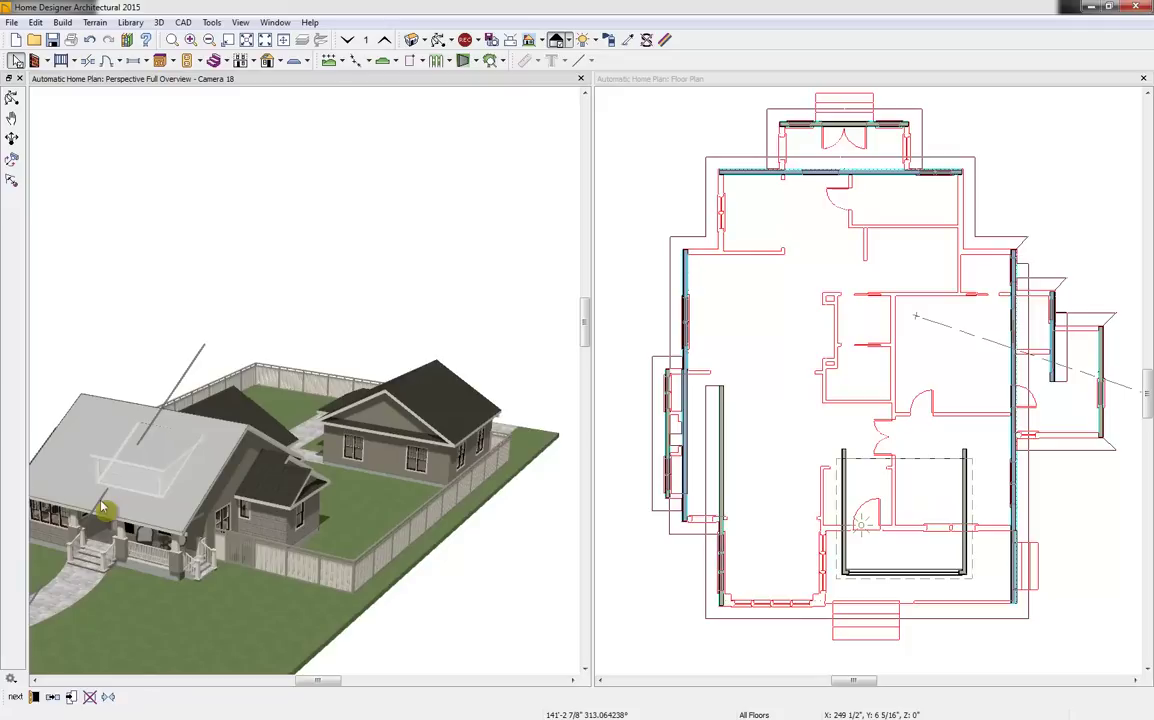
left_click(101, 508)
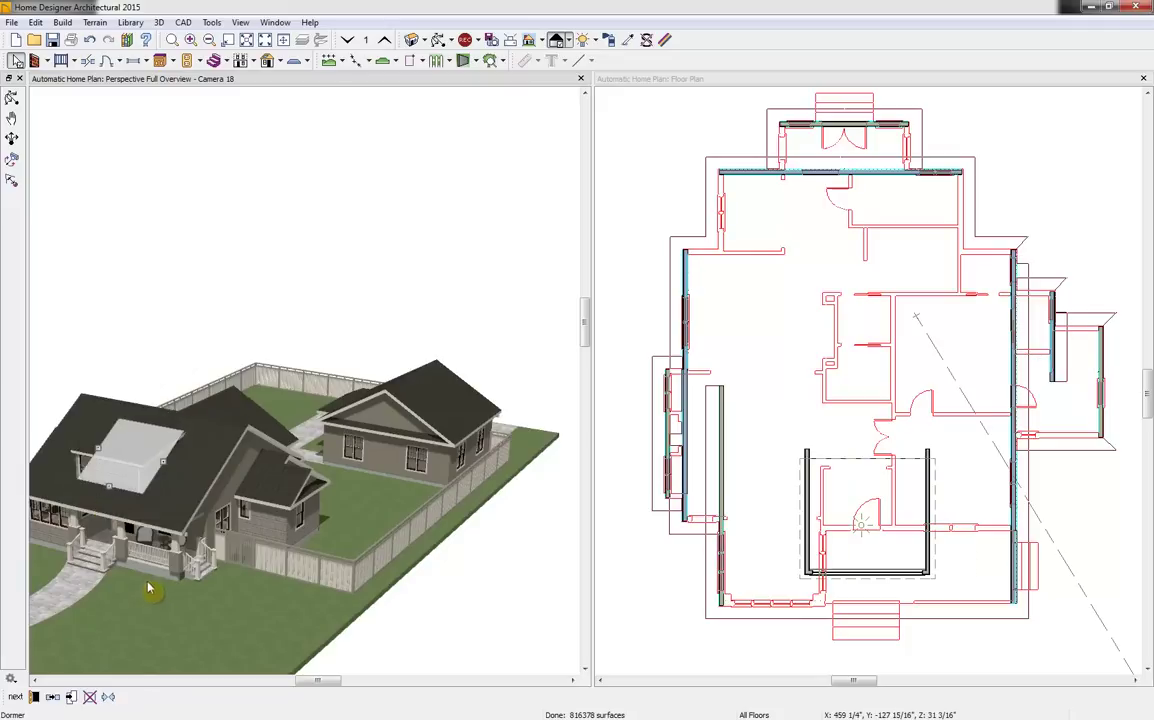
key("Escape")
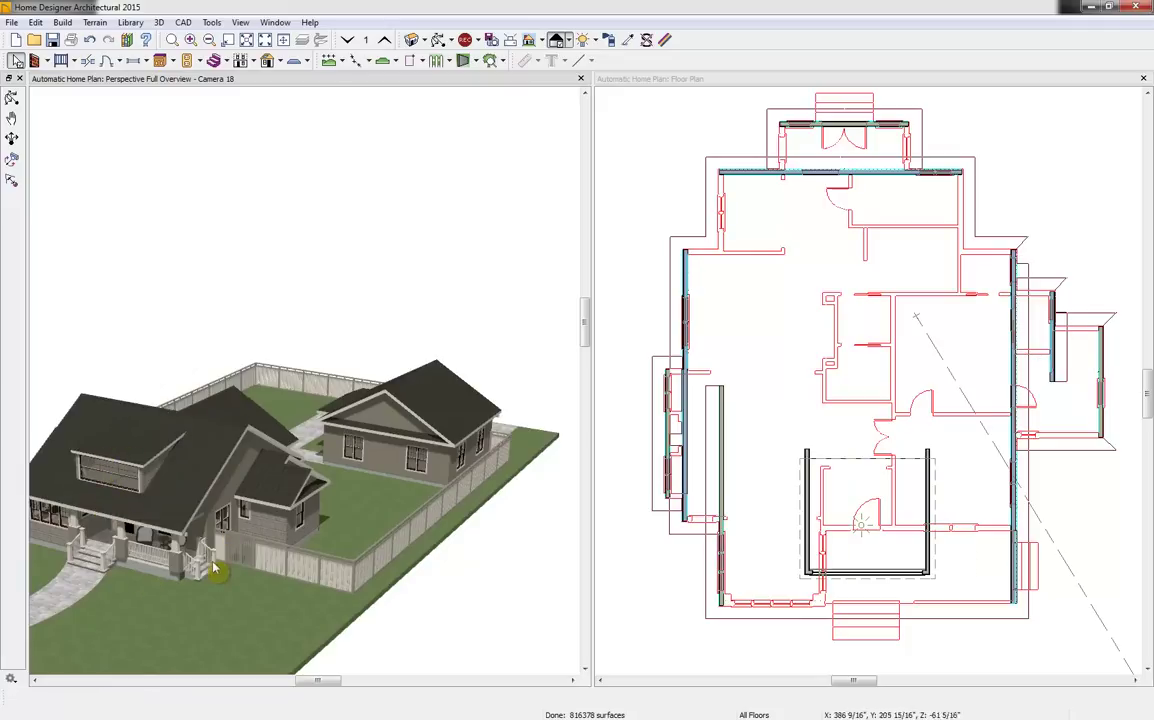
Set the dormer window's width to 36" and move it to one end of the dormer's front wall
left_click(124, 478)
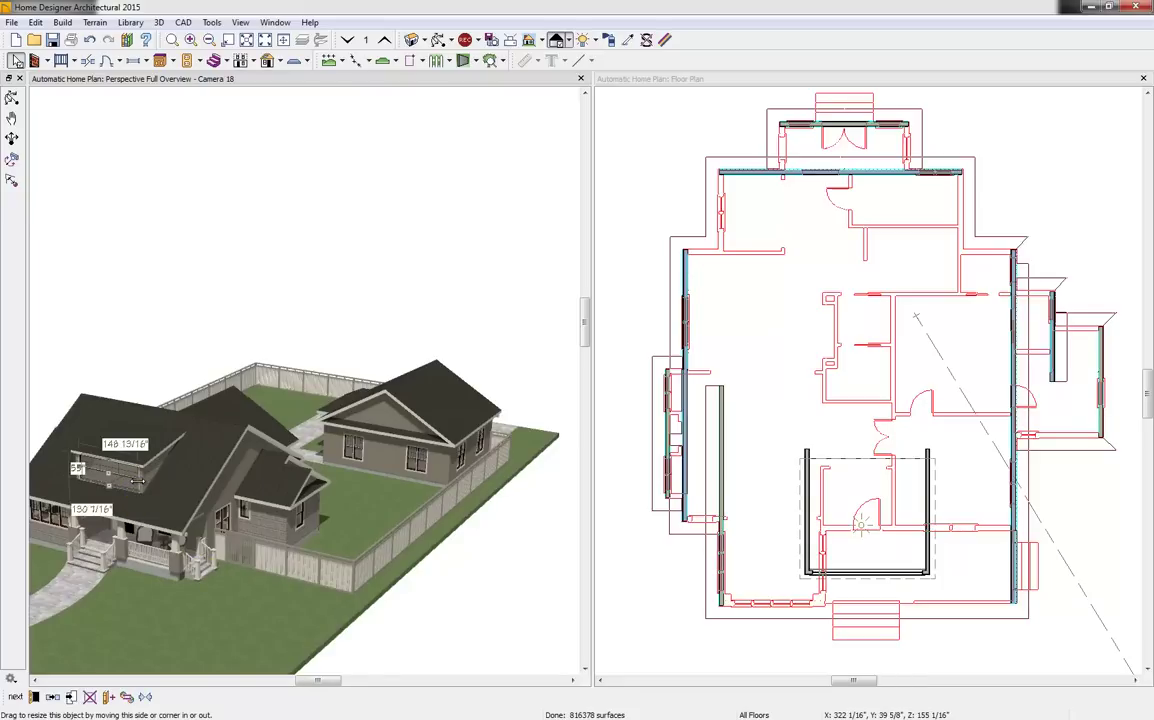
left_click_drag(137, 480, 48, 610)
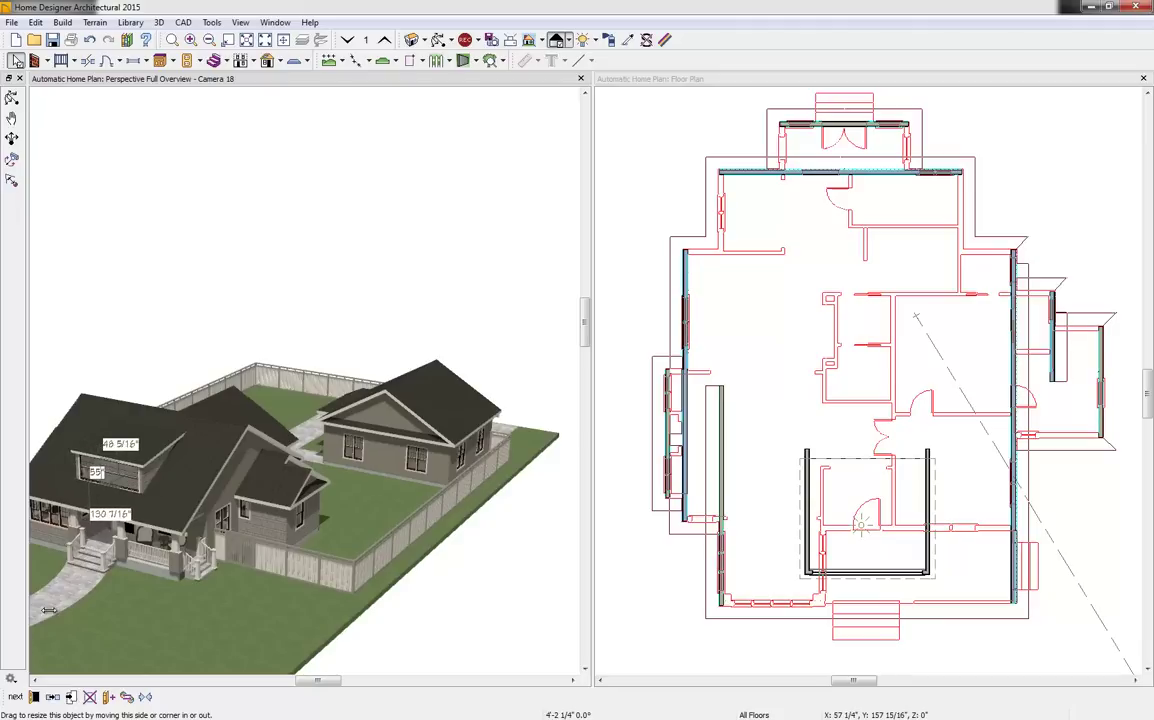
left_click(34, 698)
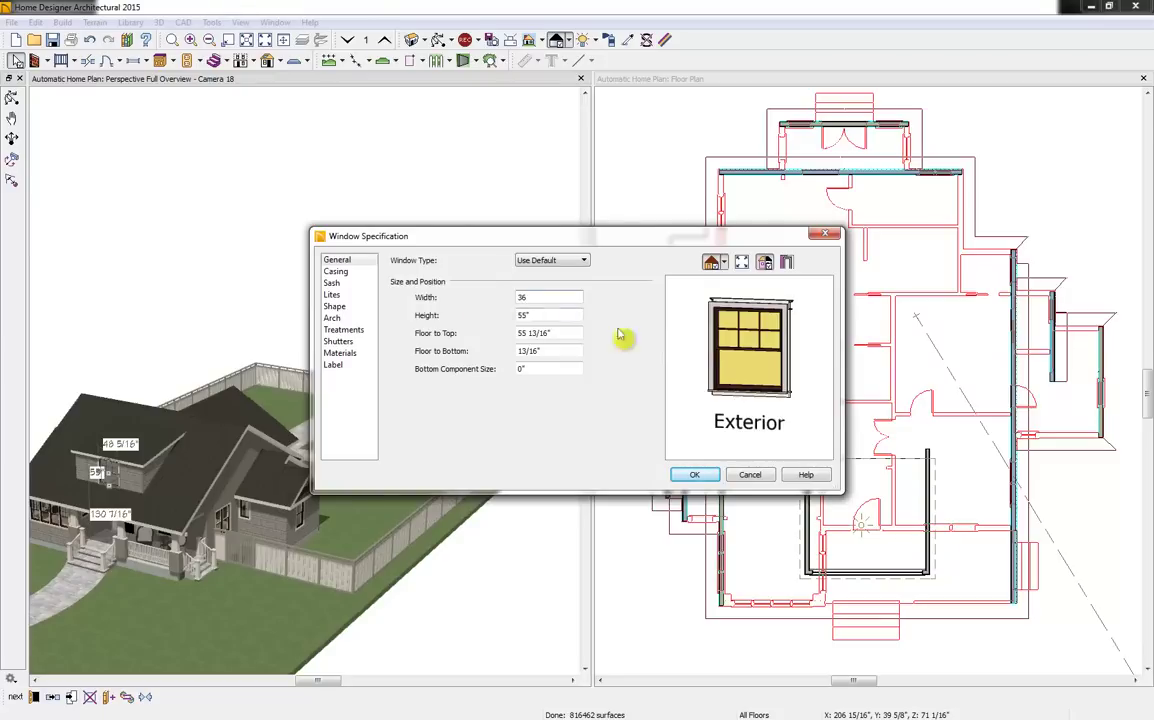
left_click(694, 476)
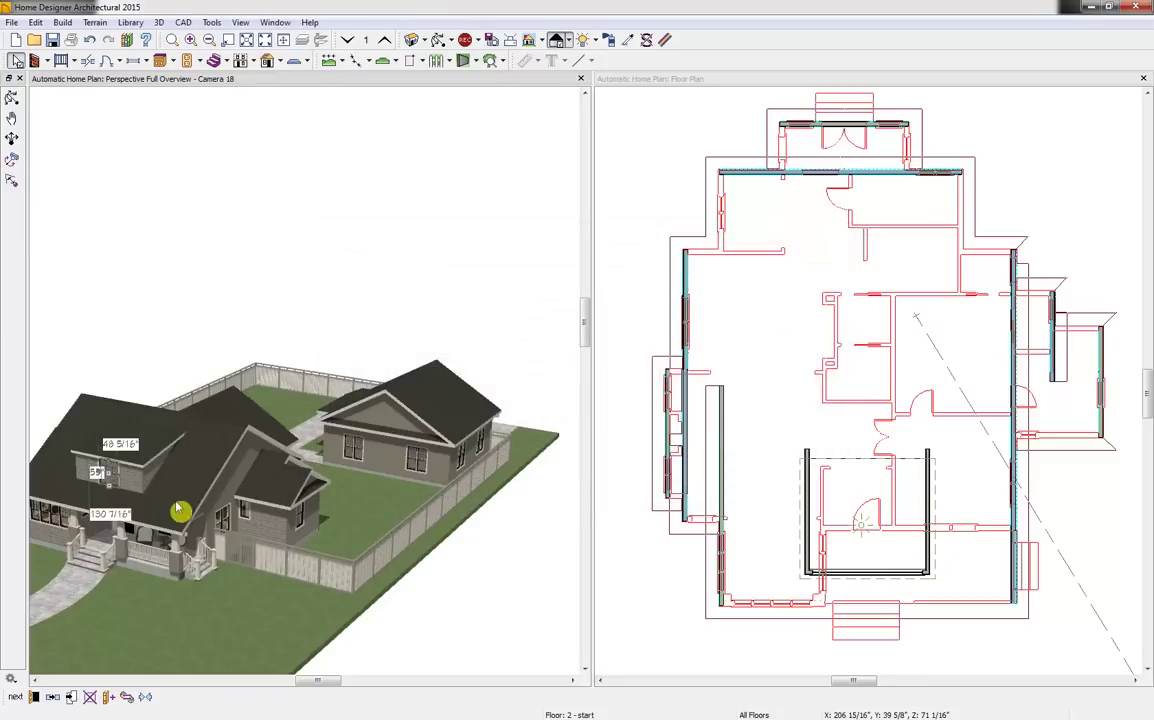
left_click_drag(105, 468, 56, 467)
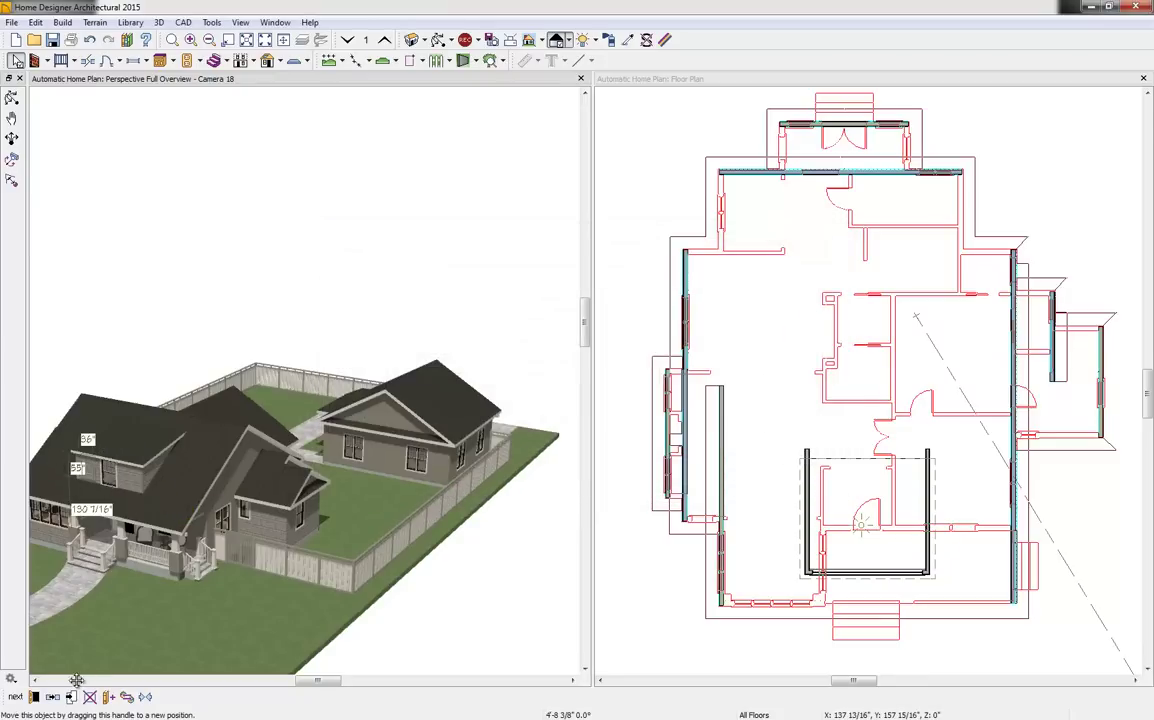
Copy the dormer window side by side until the row fills the dormer's front wall
left_click(54, 701)
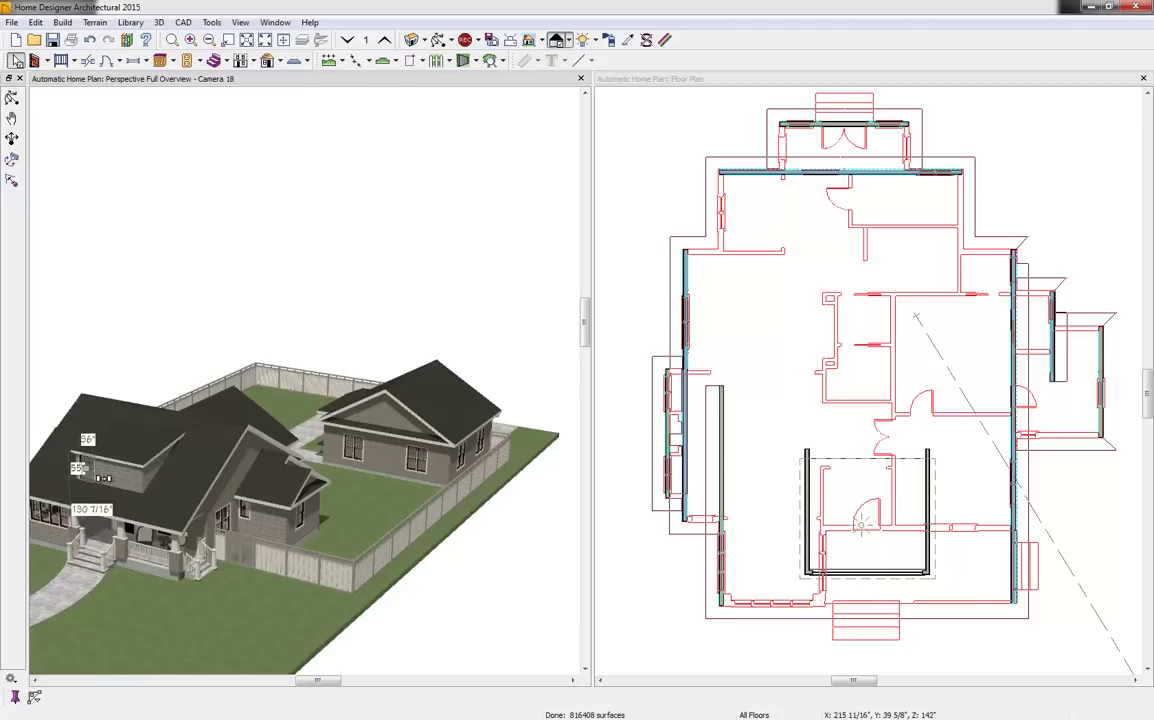
mouse_move(87, 469)
left_mouse_down()
mouse_move(145, 484)
mouse_move(100, 481)
left_mouse_up()
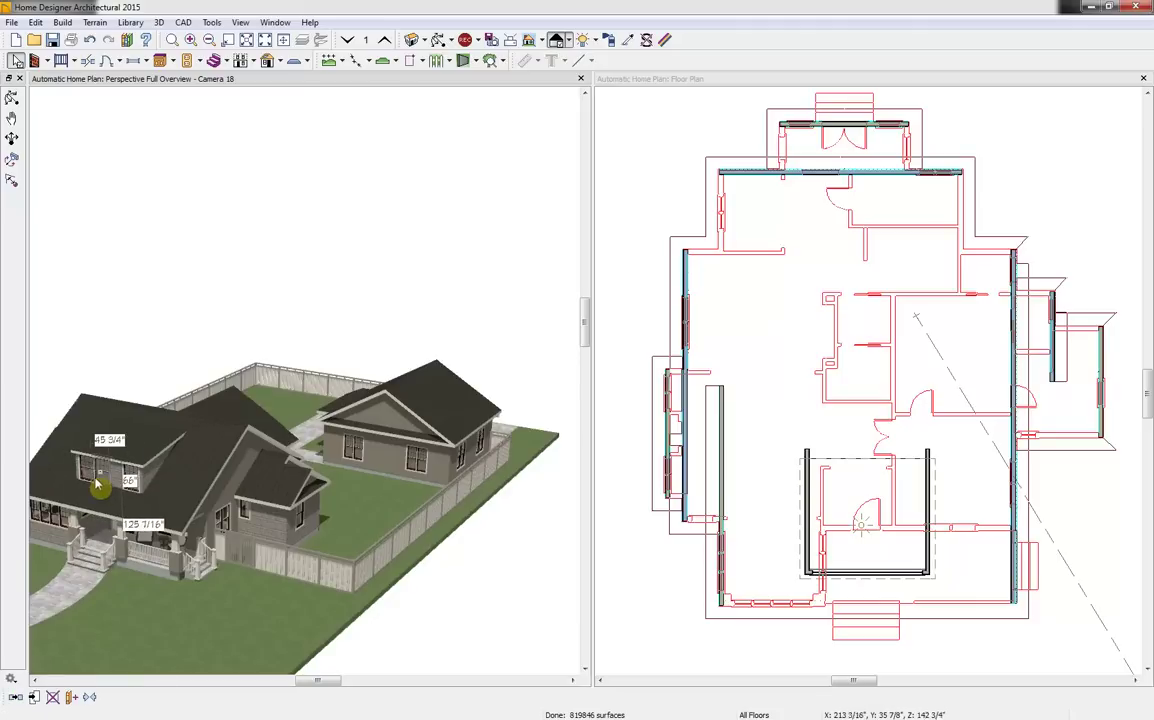
left_click(20, 700)
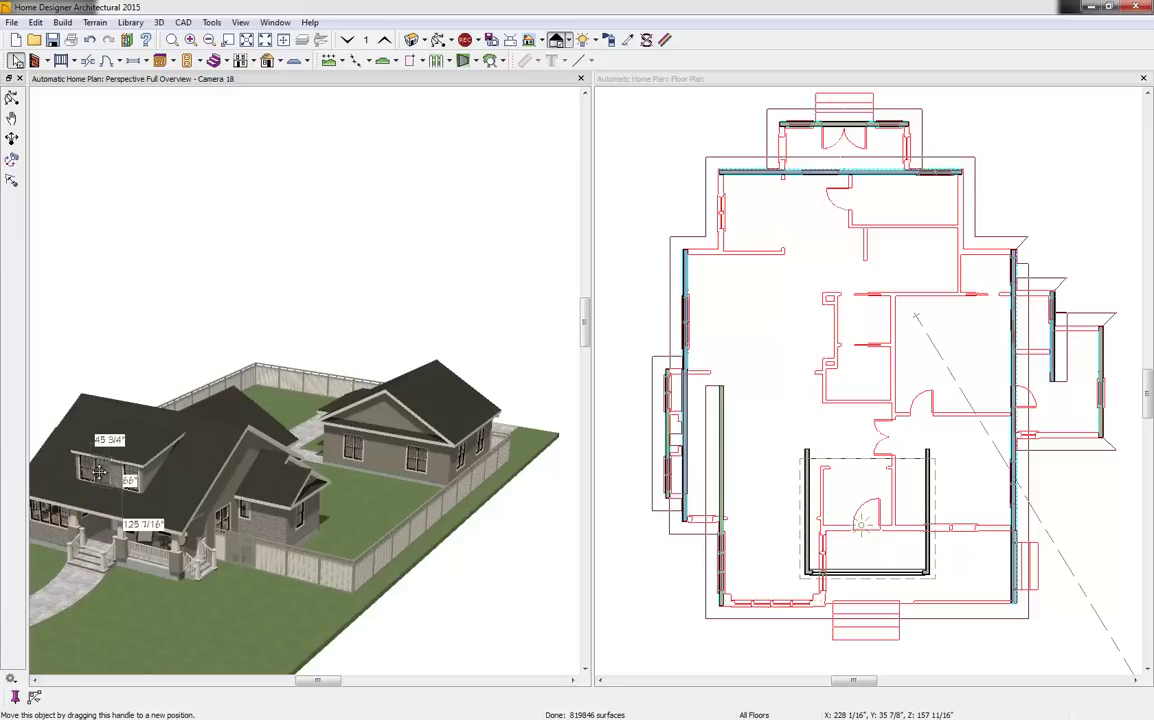
left_click_drag(99, 470, 129, 514)
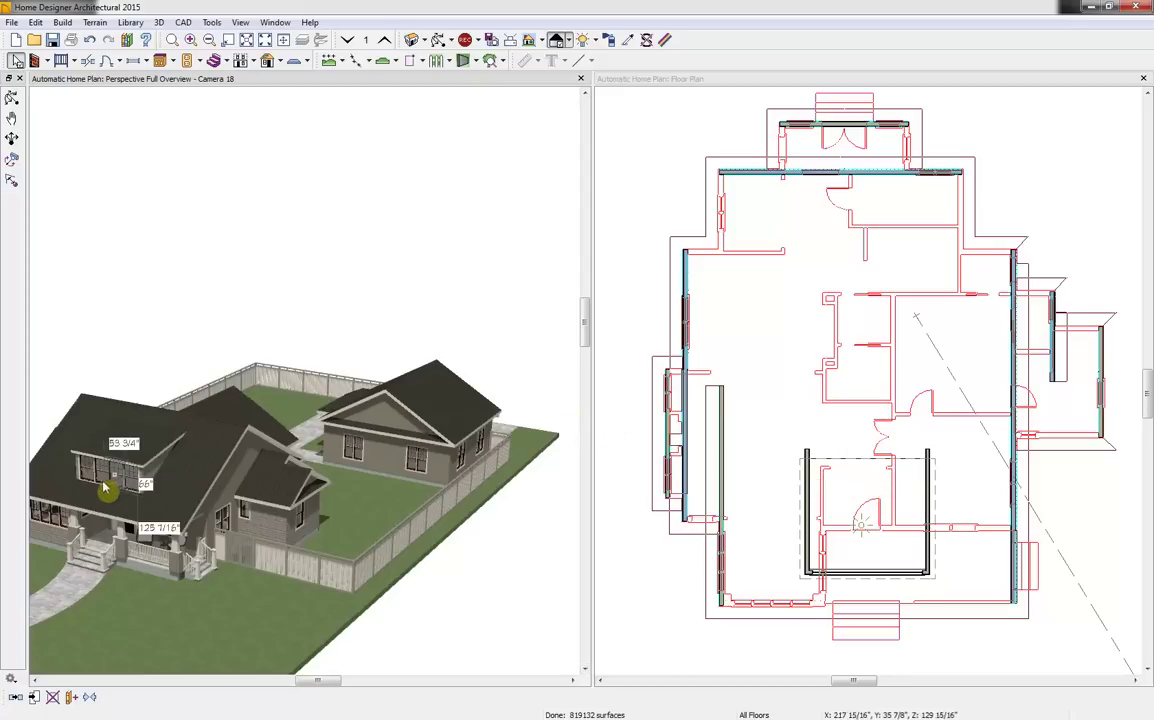
middle_click_drag(127, 475, 185, 493)
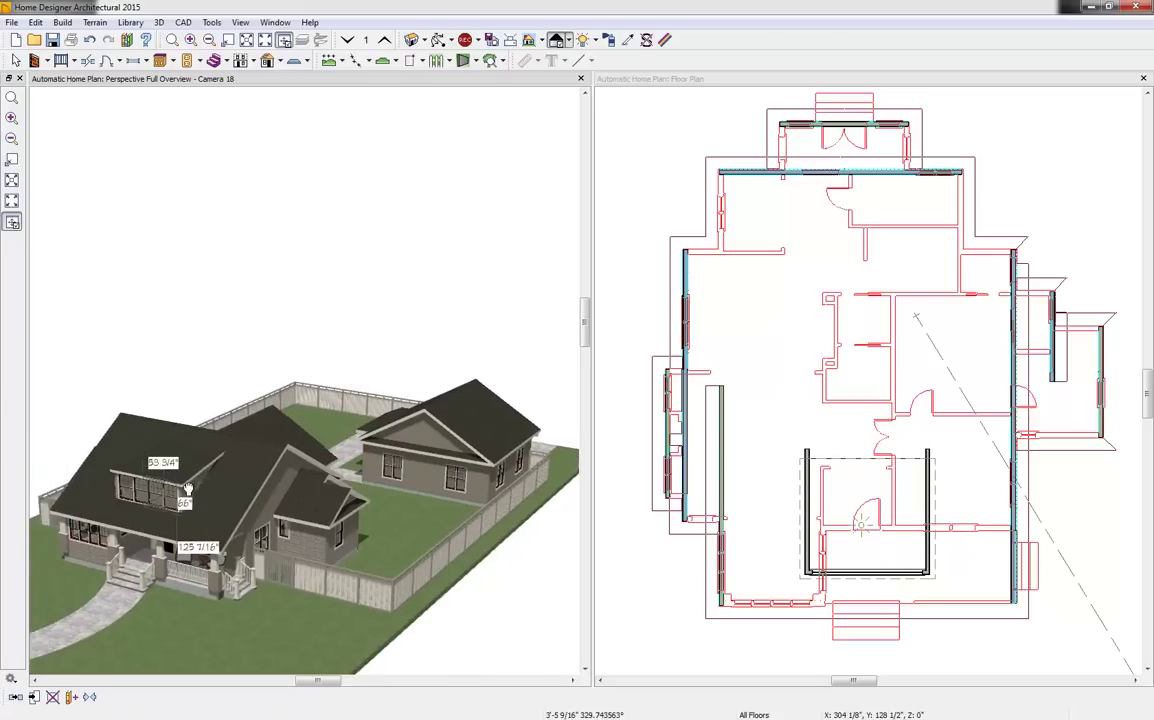
scroll(185, 493, "up", 2)
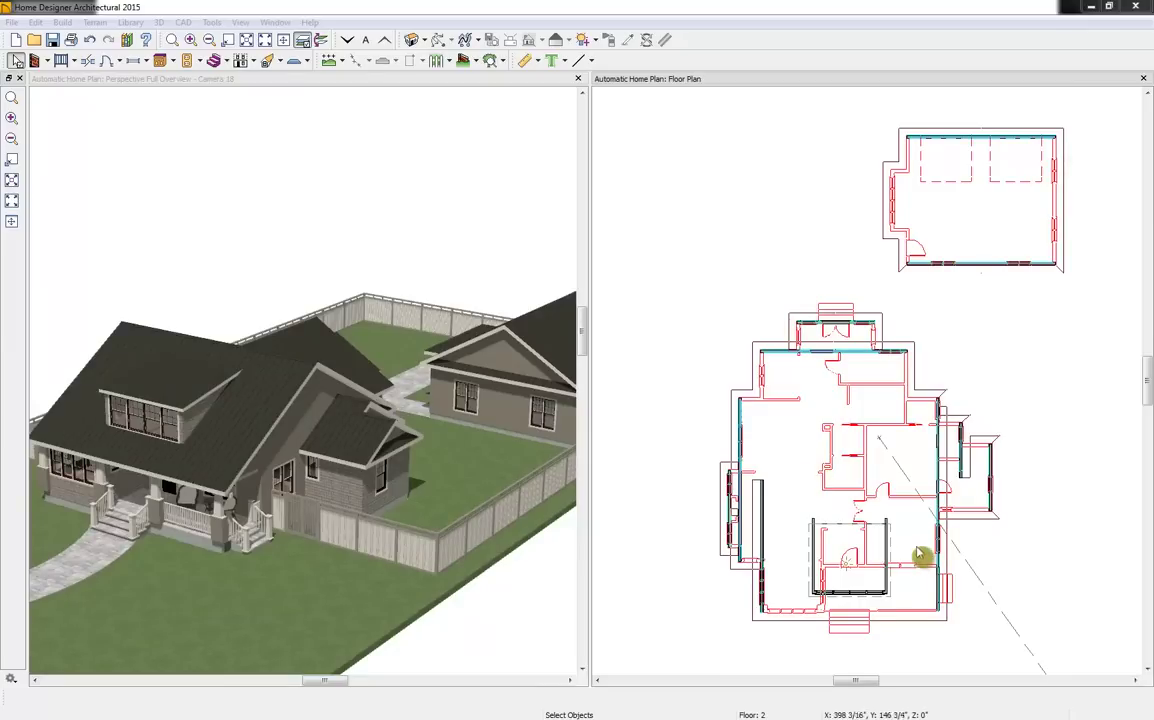
Copy the house's shed dormer with its windows onto the garage roof, at the wall opposite the garage's entry door side
middle_click_drag(975, 522, 971, 508)
scroll(907, 536, "up", 3)
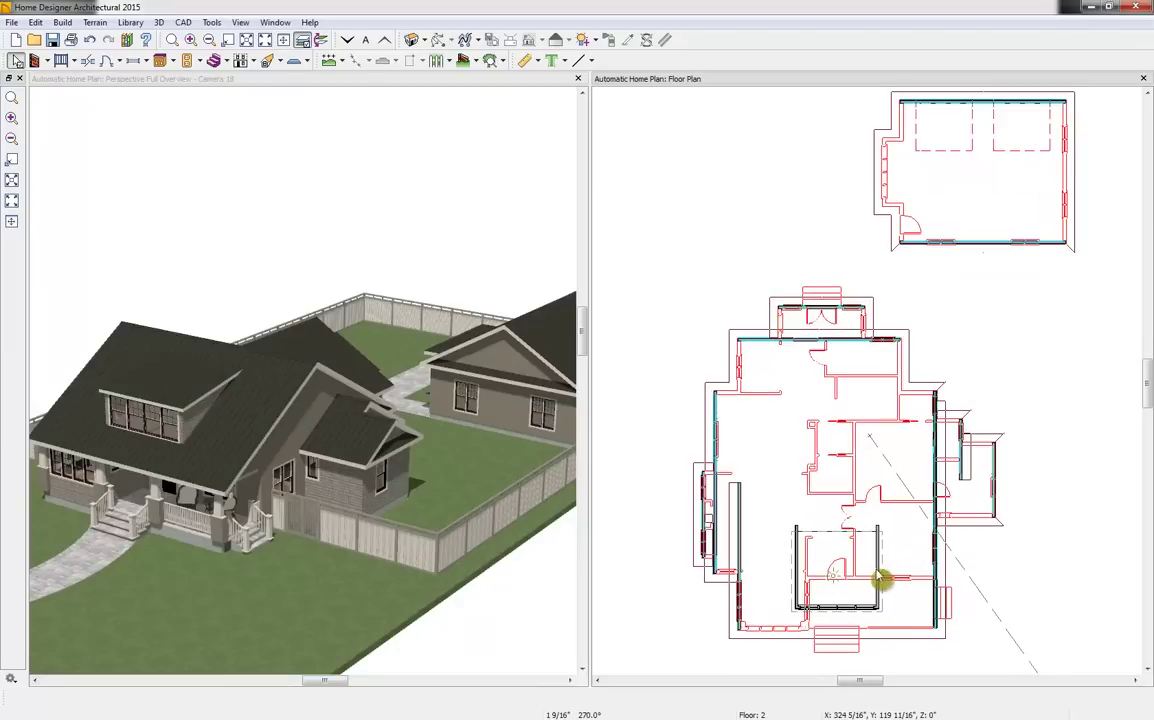
left_click(870, 582)
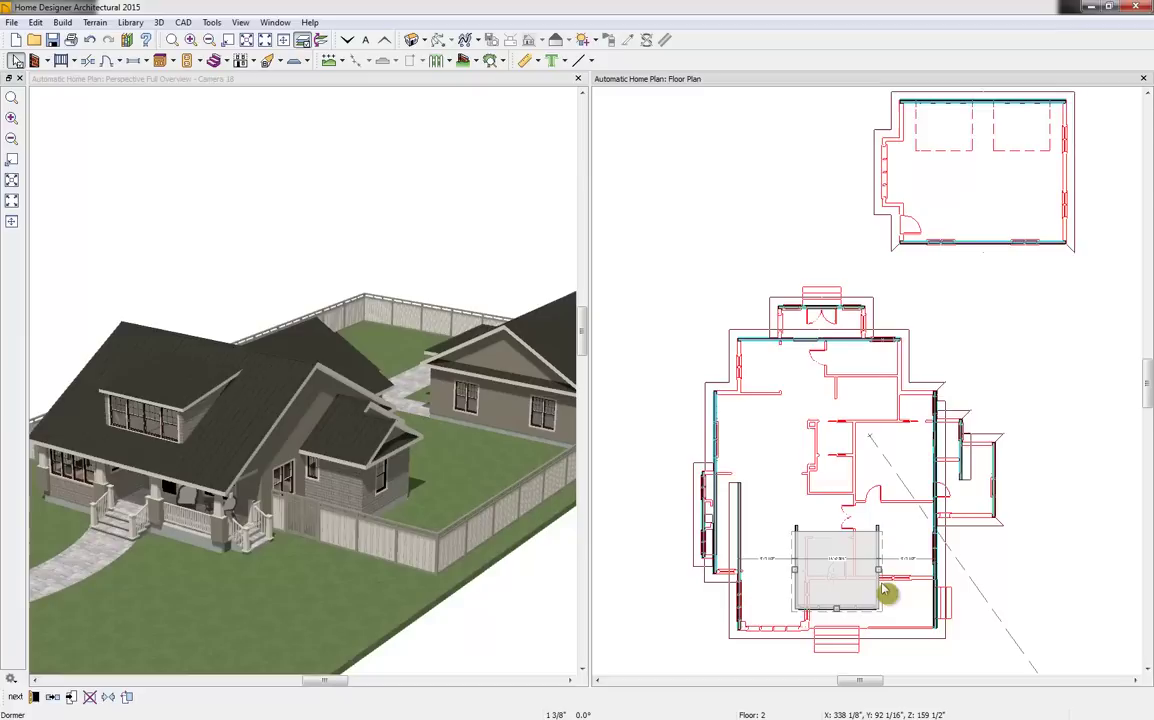
left_click(71, 697)
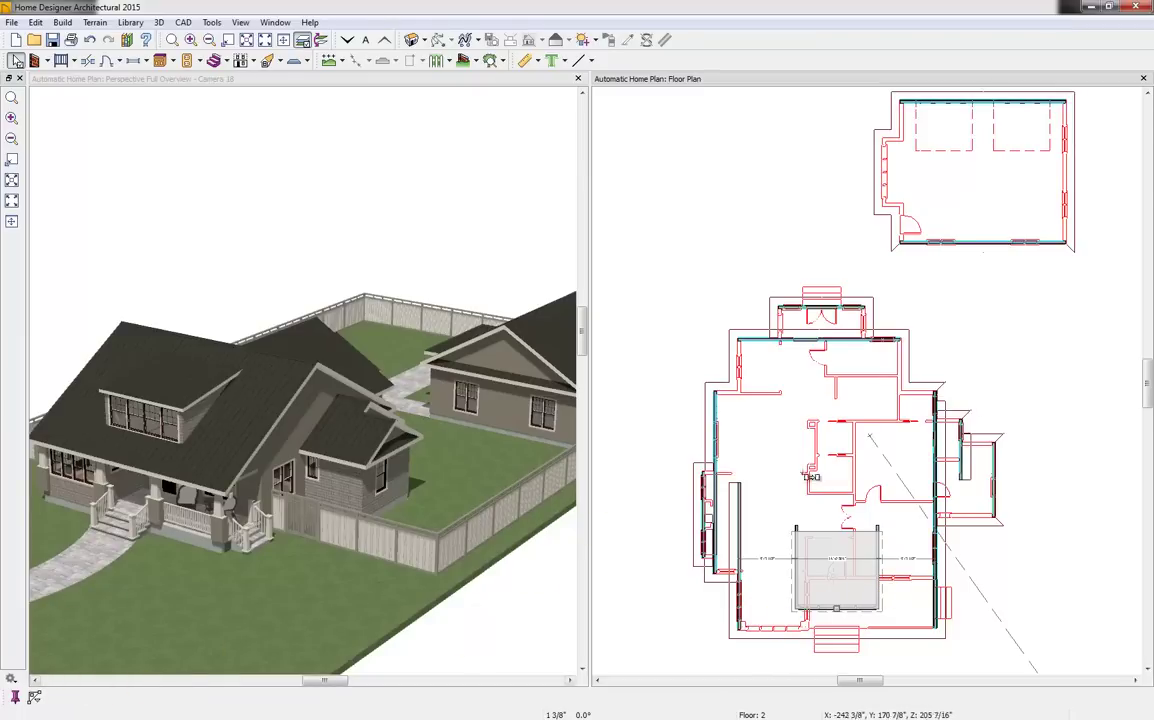
left_click(1064, 173)
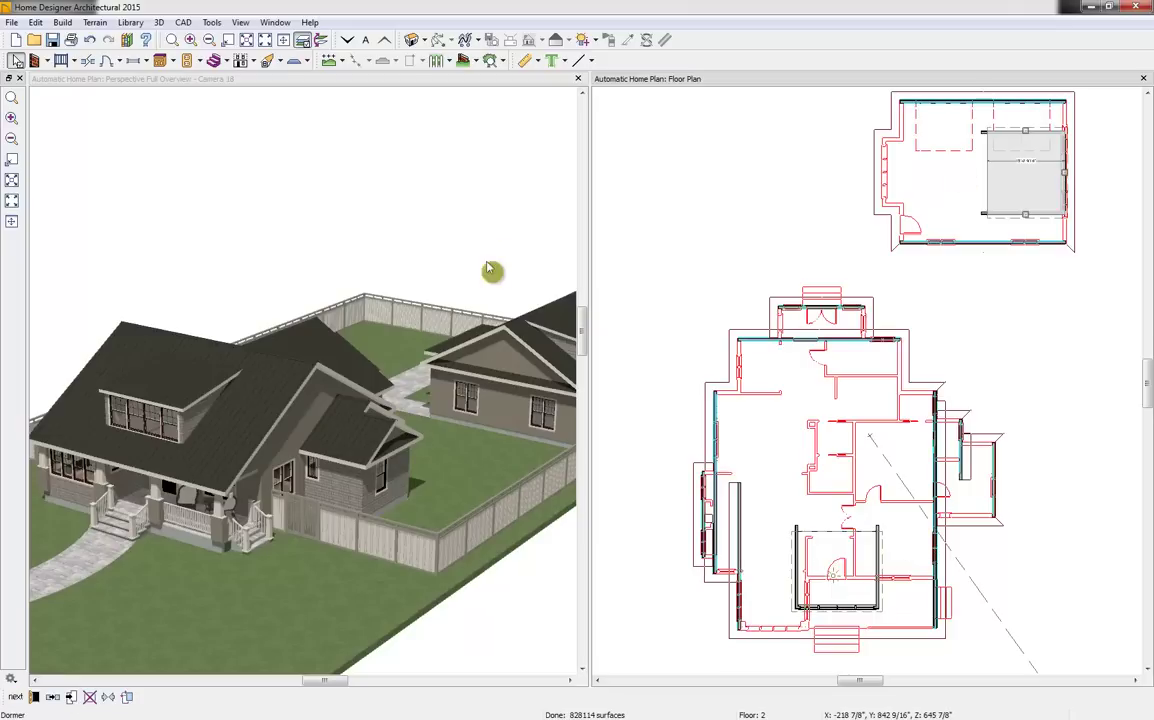
left_click(497, 291)
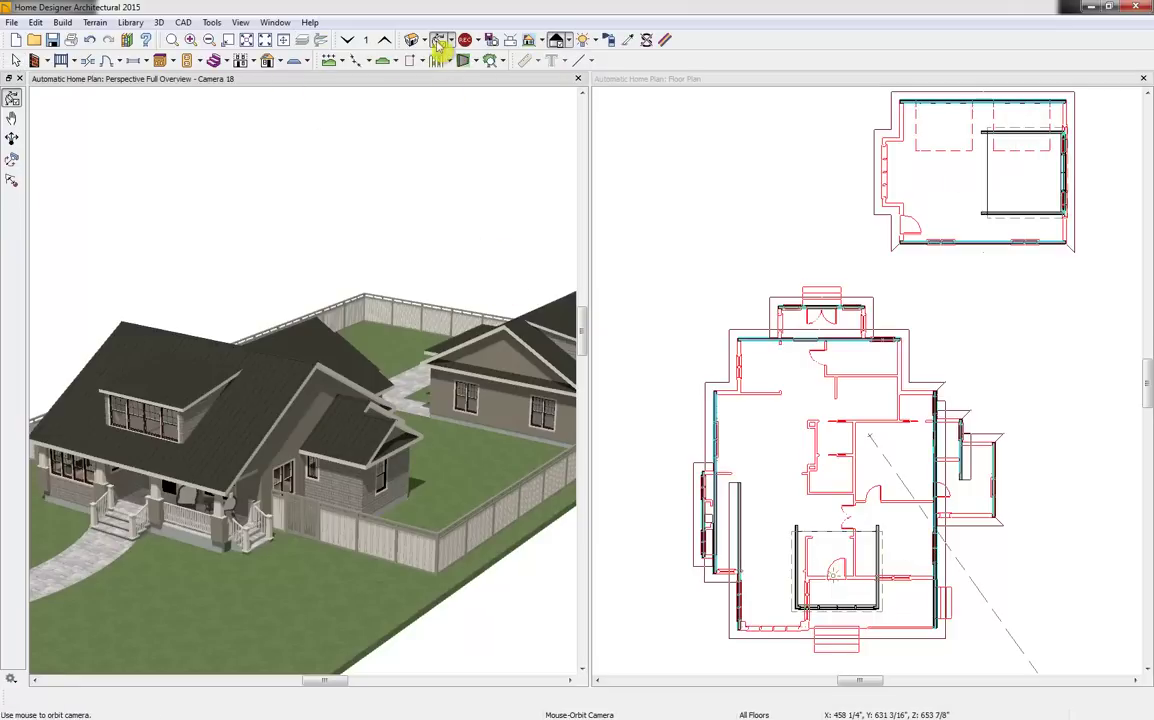
left_click_drag(406, 160, 374, 169)
left_click_drag(433, 303, 443, 381)
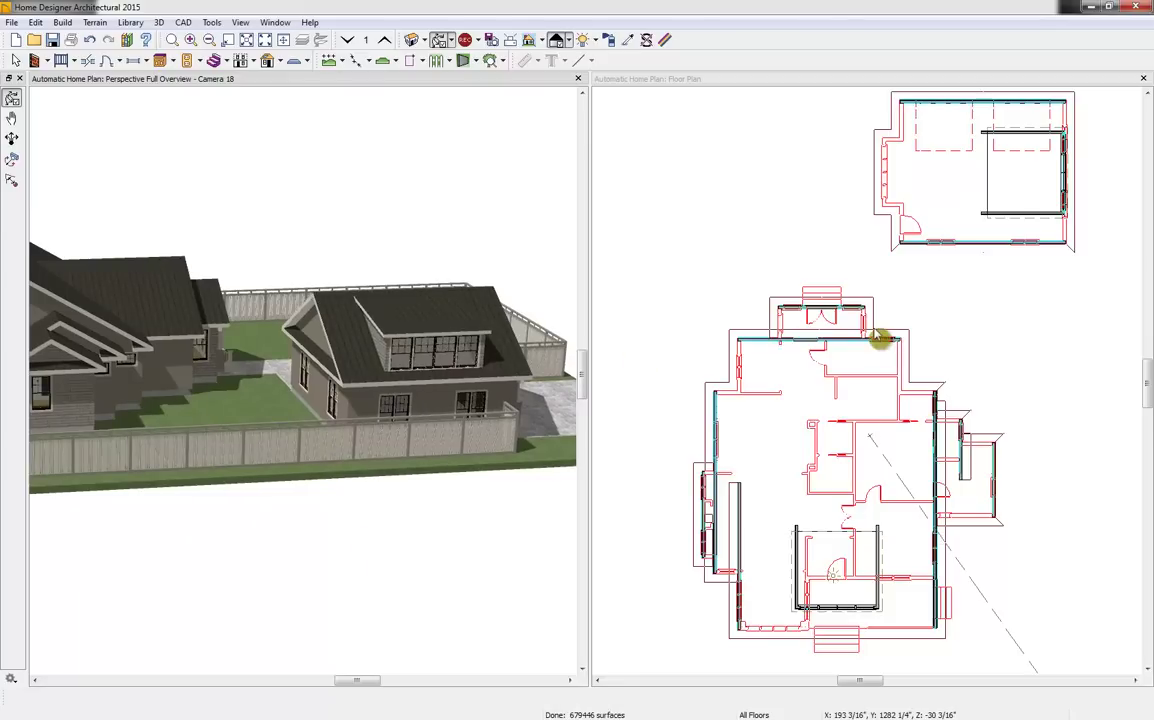
Center the copied shed dormer on the garage roof plane
key("space")
left_click(426, 322)
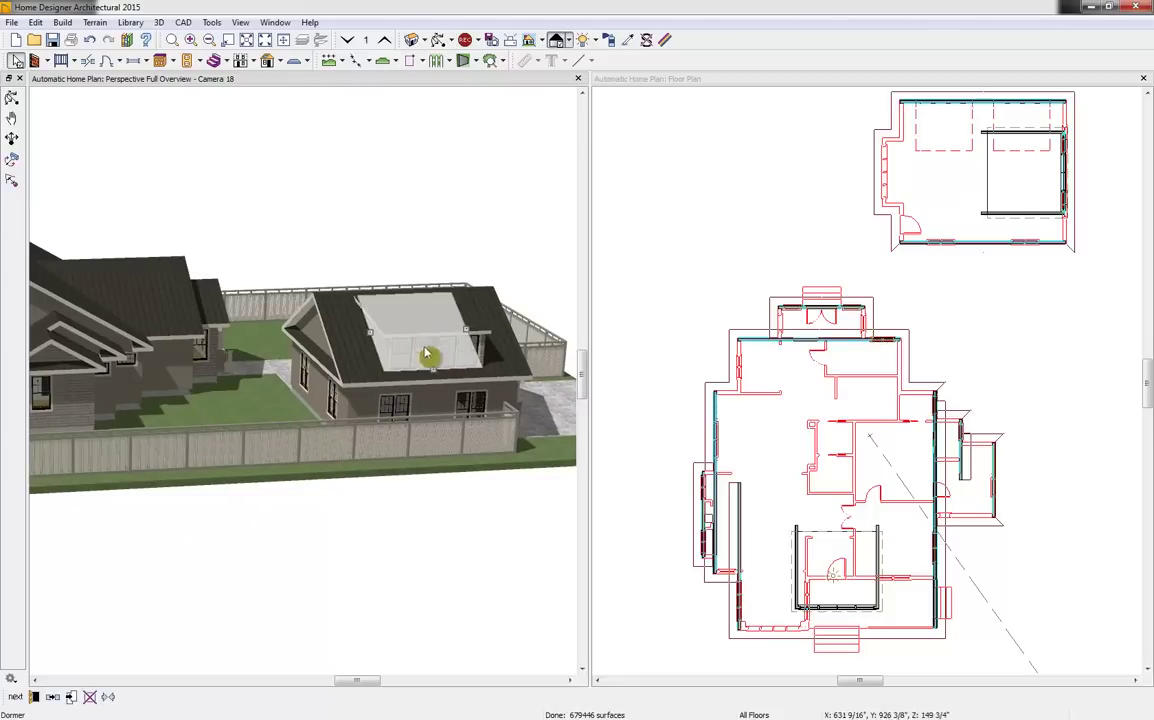
left_click(109, 699)
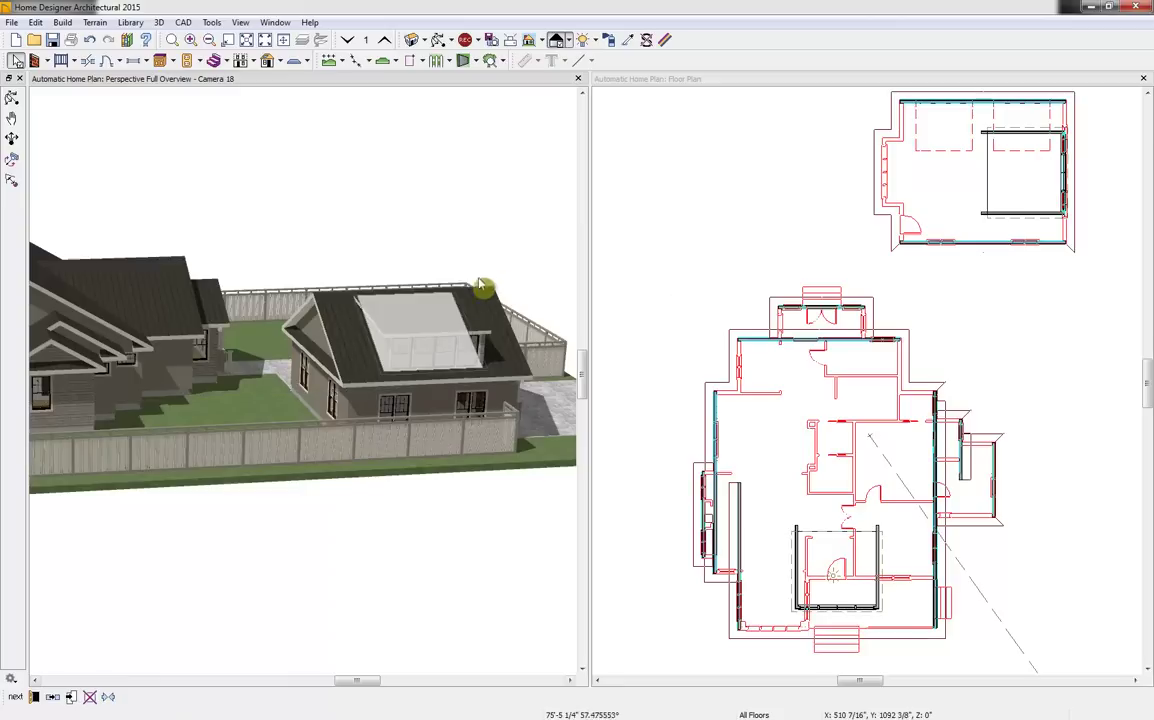
left_click(407, 302)
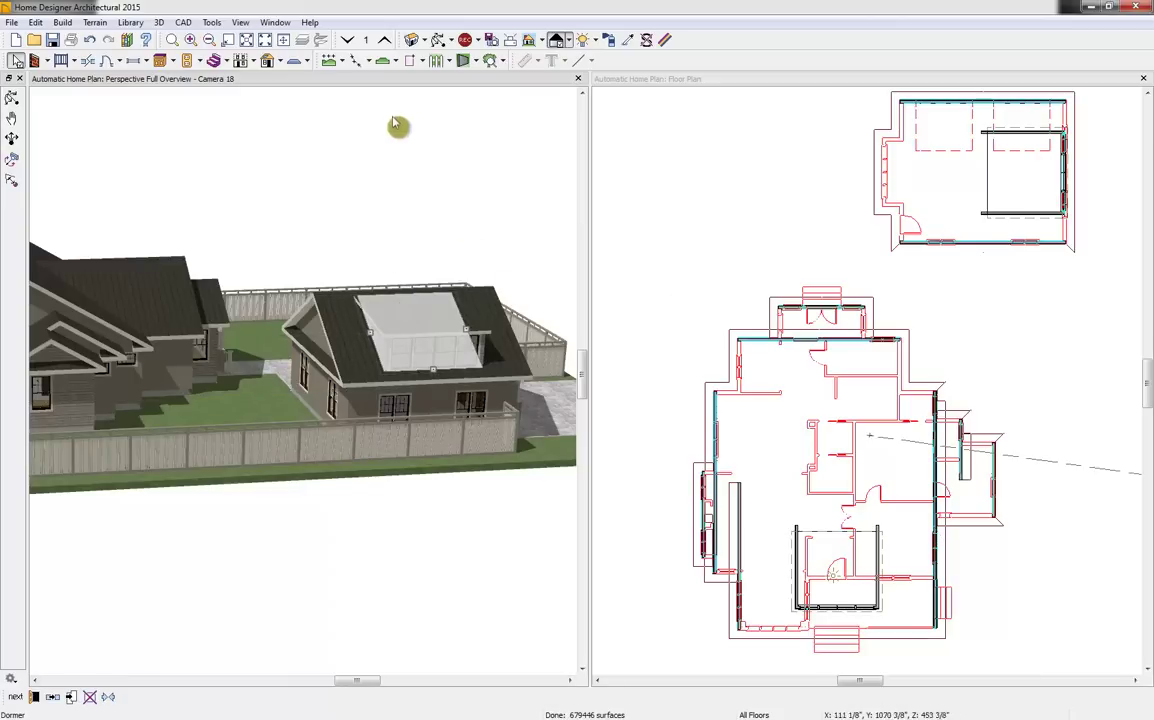
Orbit the full-size camera overview to show house and garage, and compare it with the Right Side reference picture in Windows Photo Viewer
double_click(381, 79)
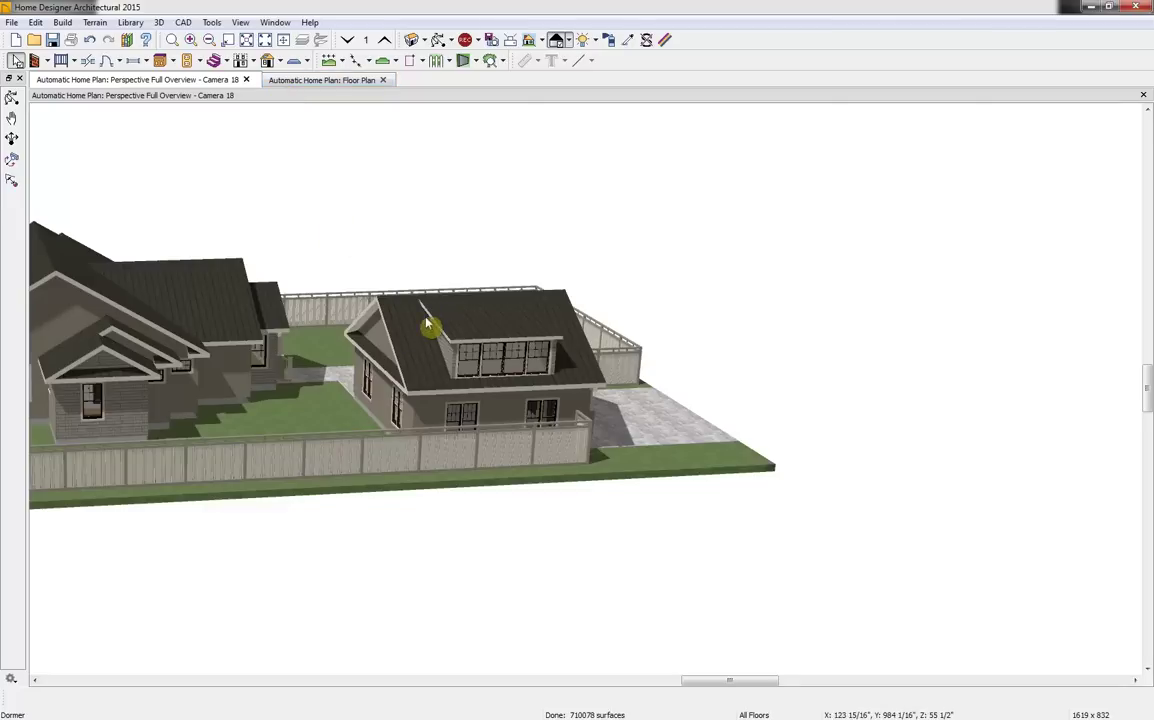
left_click(438, 40)
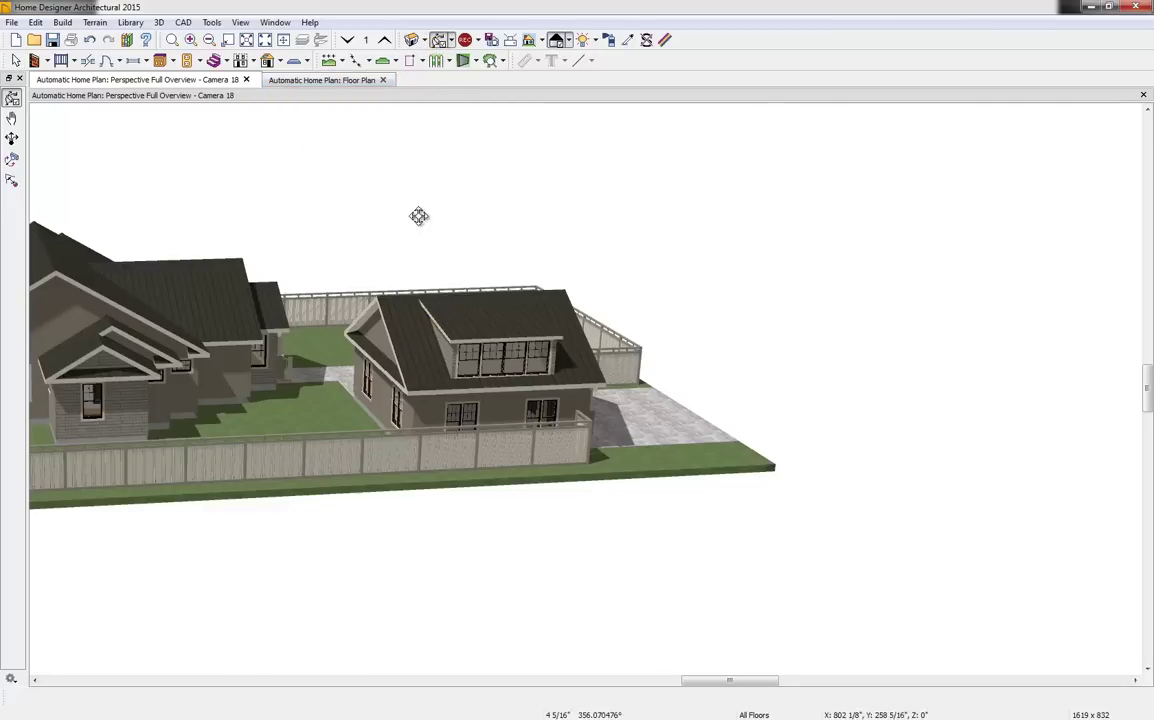
left_click_drag(417, 216, 470, 240)
key("alt+Tab")
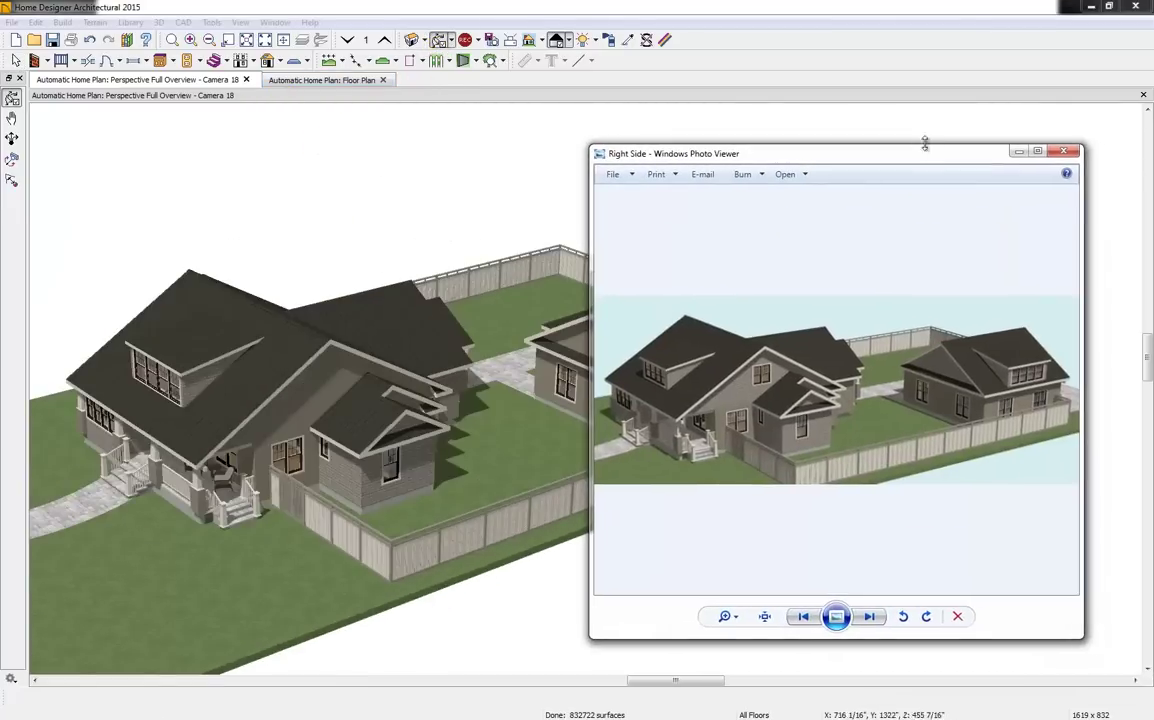
left_click_drag(796, 160, 817, 230)
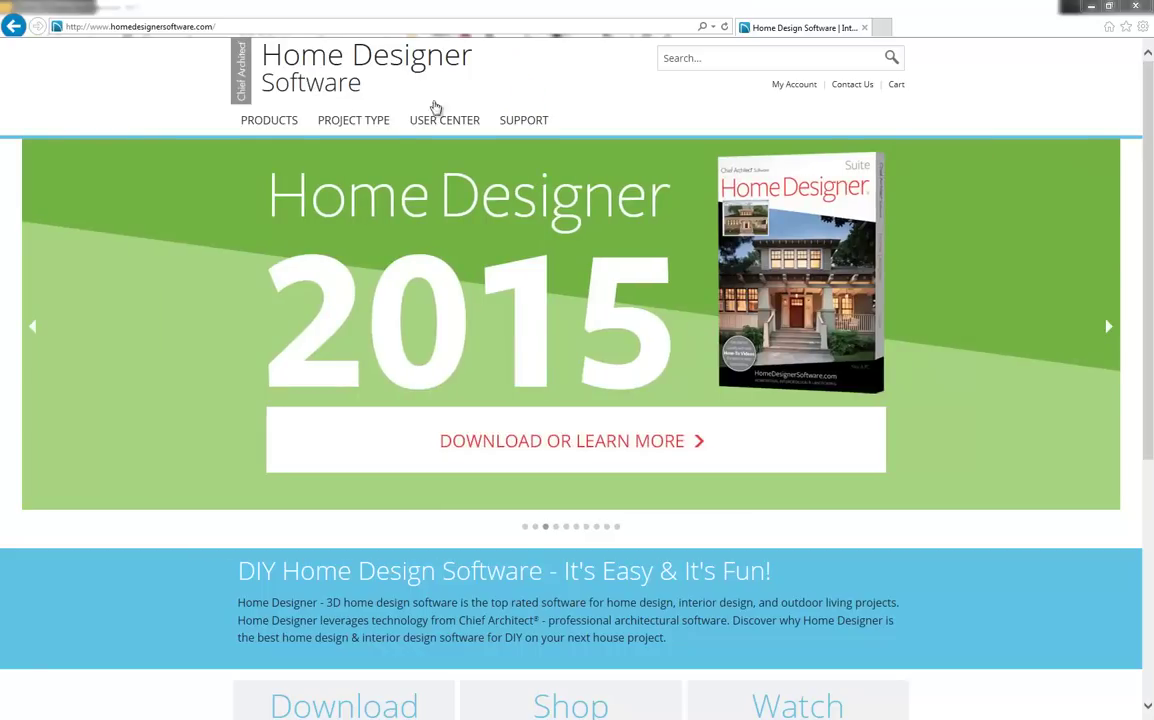
Open the Product Chooser on the Home Designer website and review the product comparison chart and Design Tools feature list
mouse_move(263, 124)
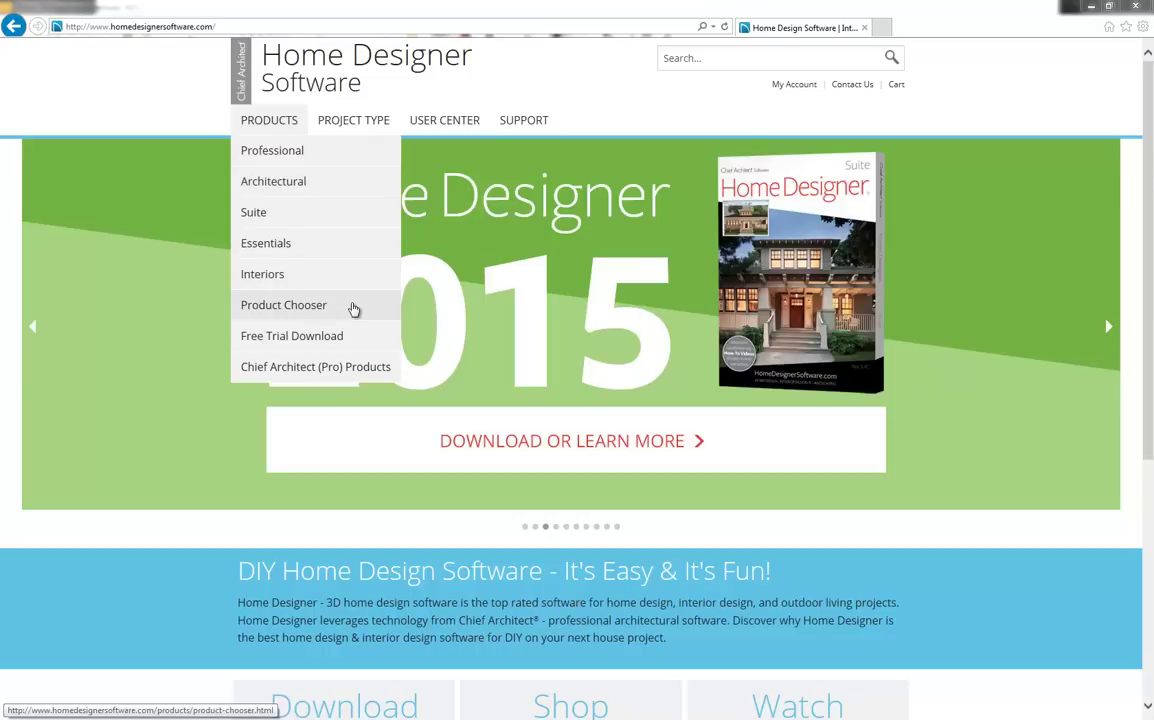
left_click(353, 309)
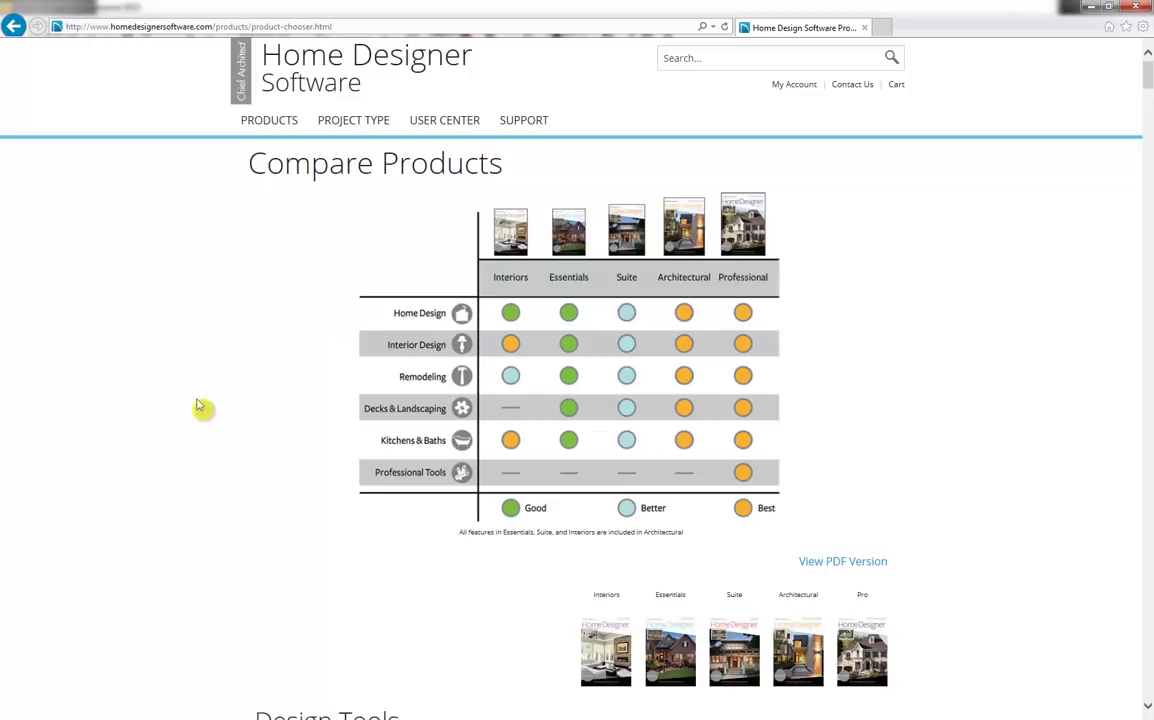
scroll(198, 406, "down", 5)
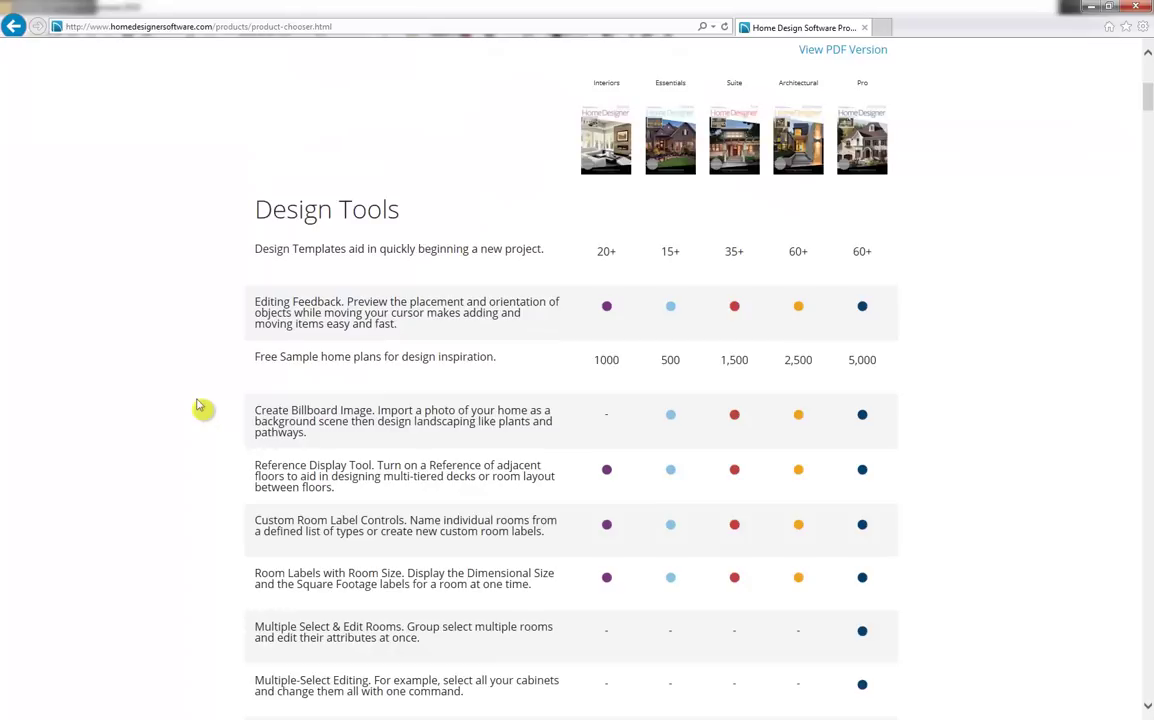
scroll(212, 380, "down", 3)
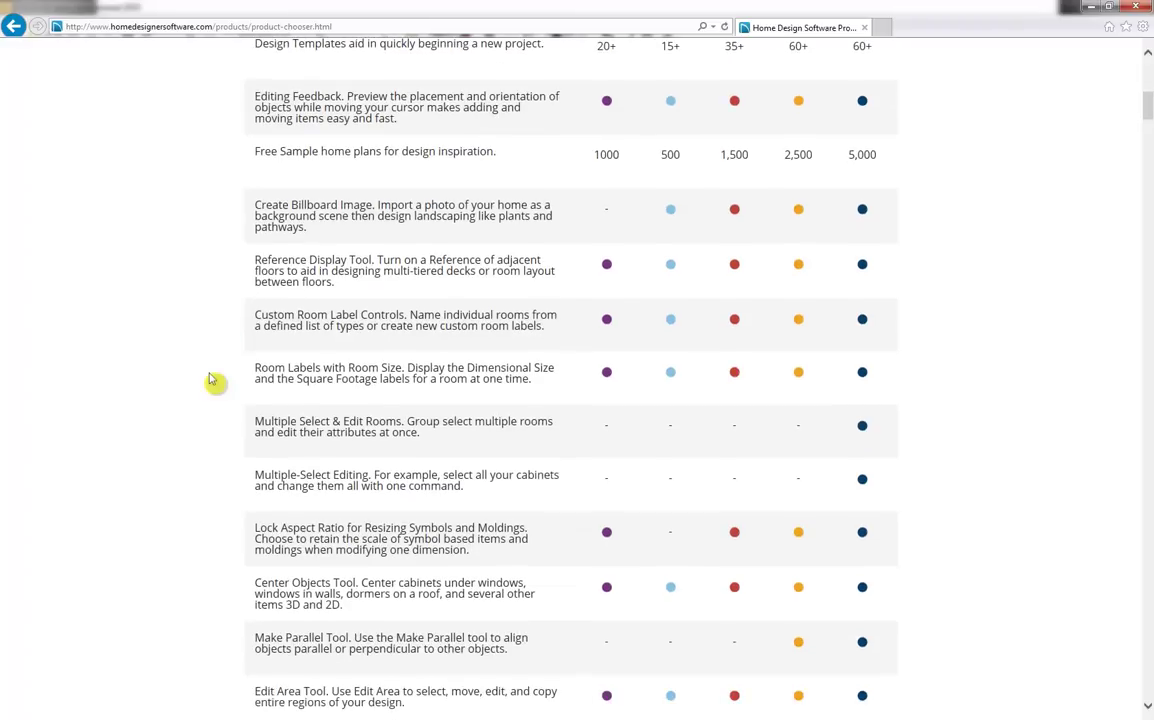
scroll(212, 380, "up", 4)
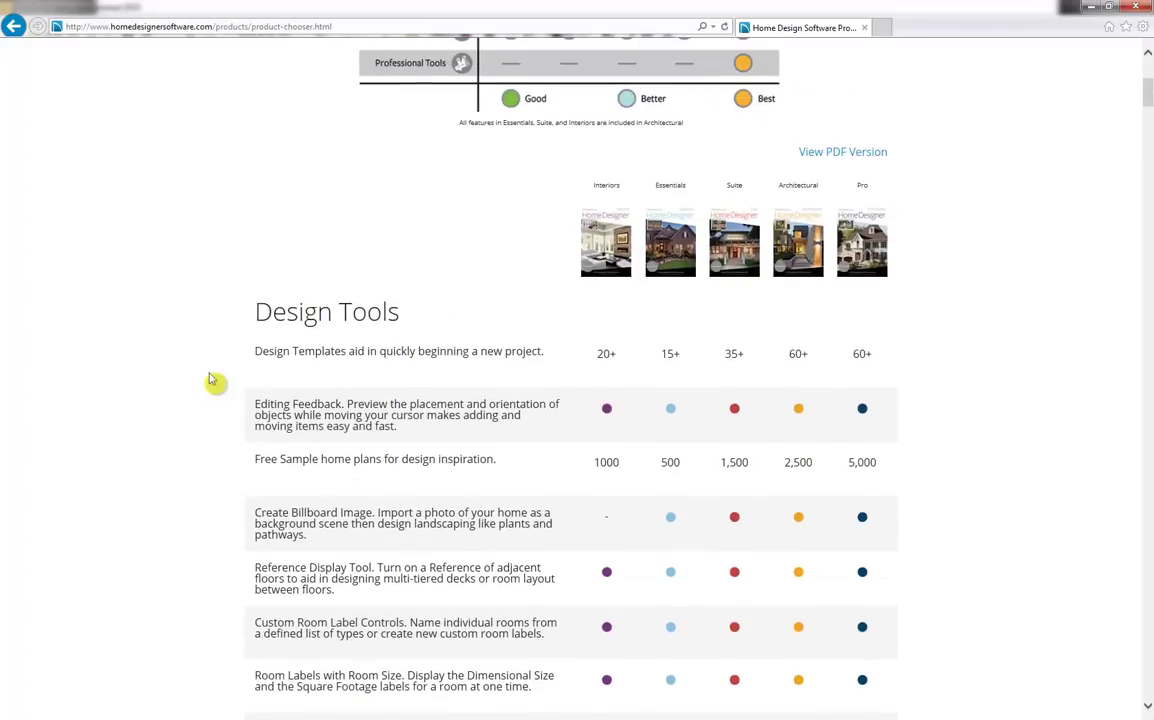
scroll(212, 380, "up", 2)
scroll(212, 380, "up", 1)
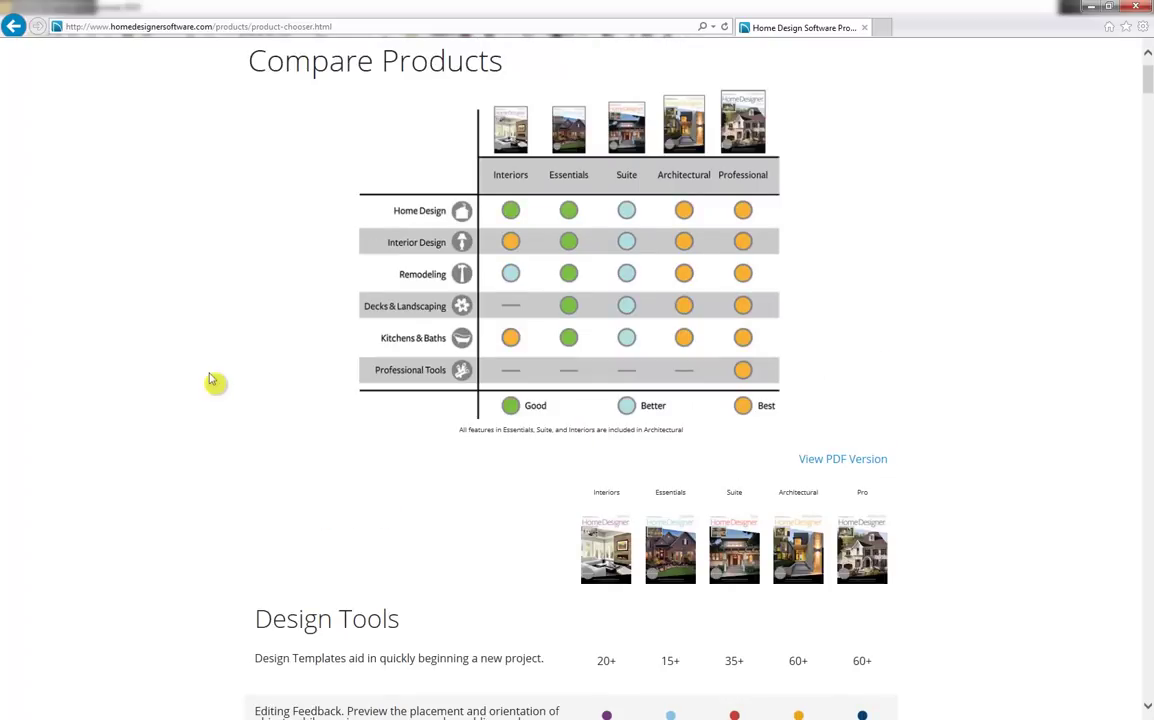
scroll(265, 218, "up", 1)
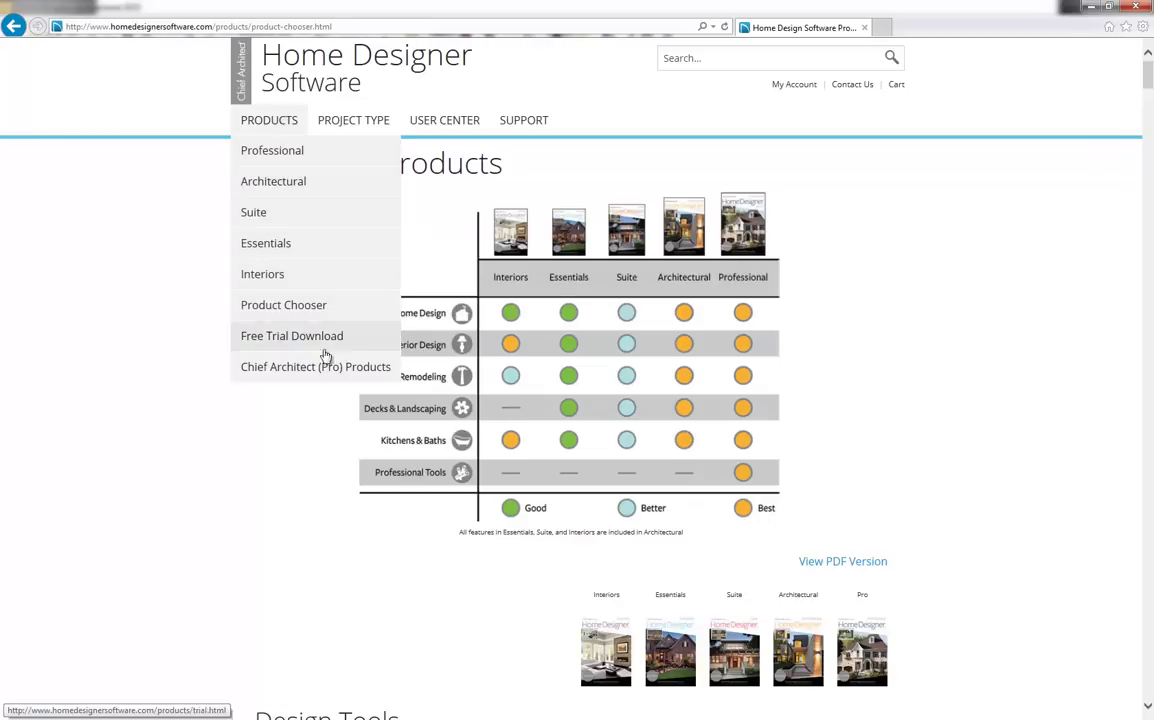
Open the Free Trial Download page and view the available trial version products
left_click(274, 335)
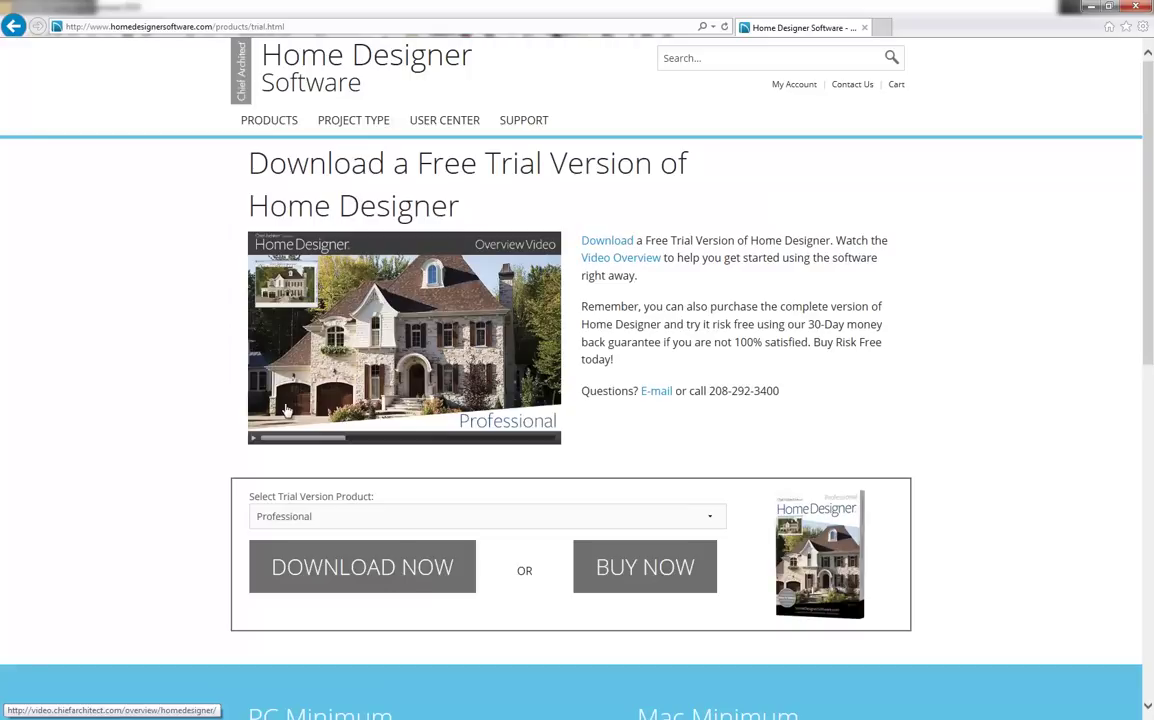
left_click(403, 514)
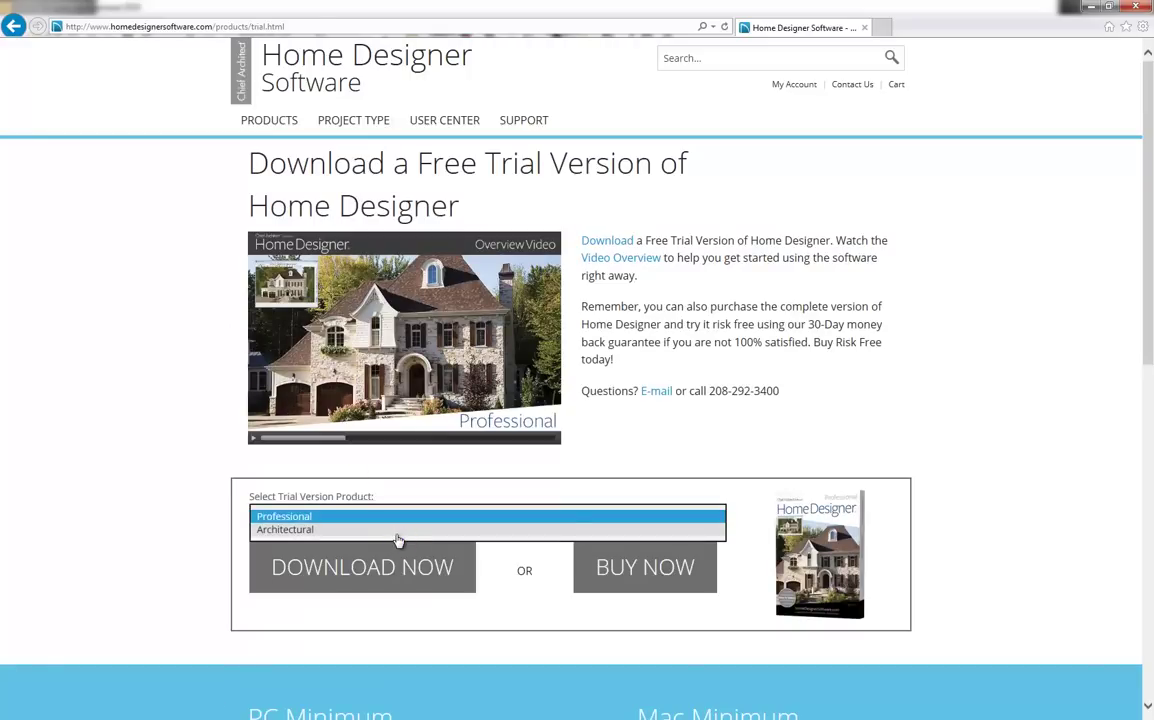
View the Training Videos page from the User Center, and return to the trial download page
mouse_move(450, 133)
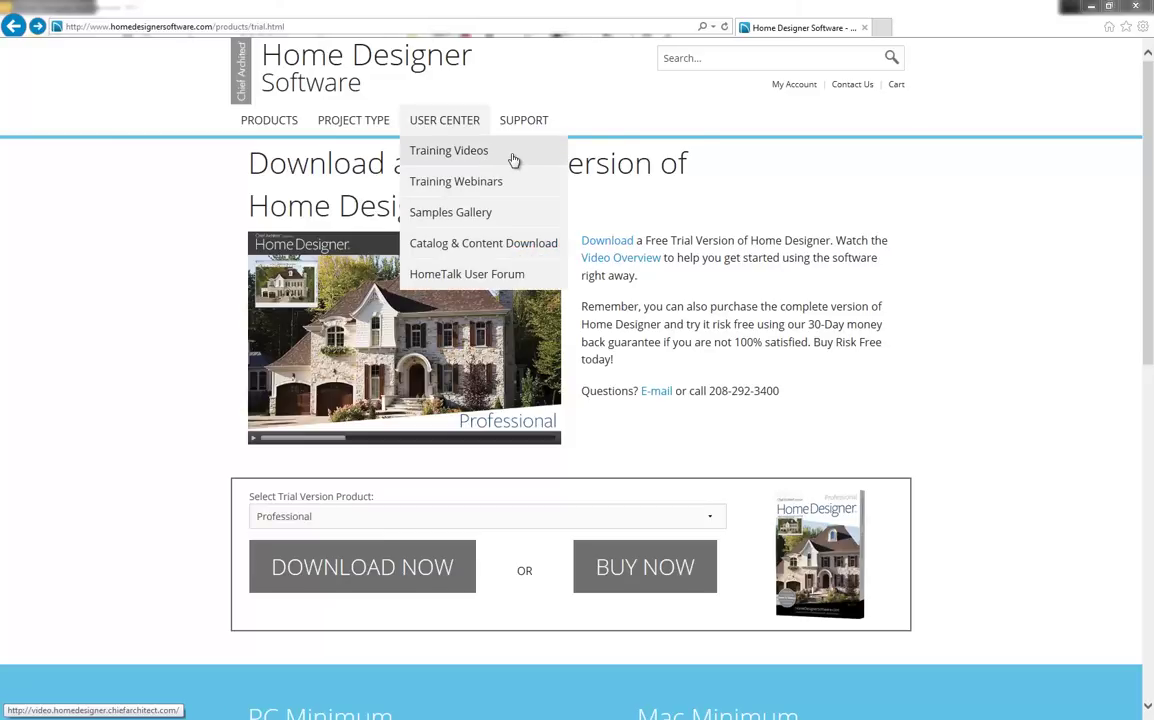
left_click(513, 161)
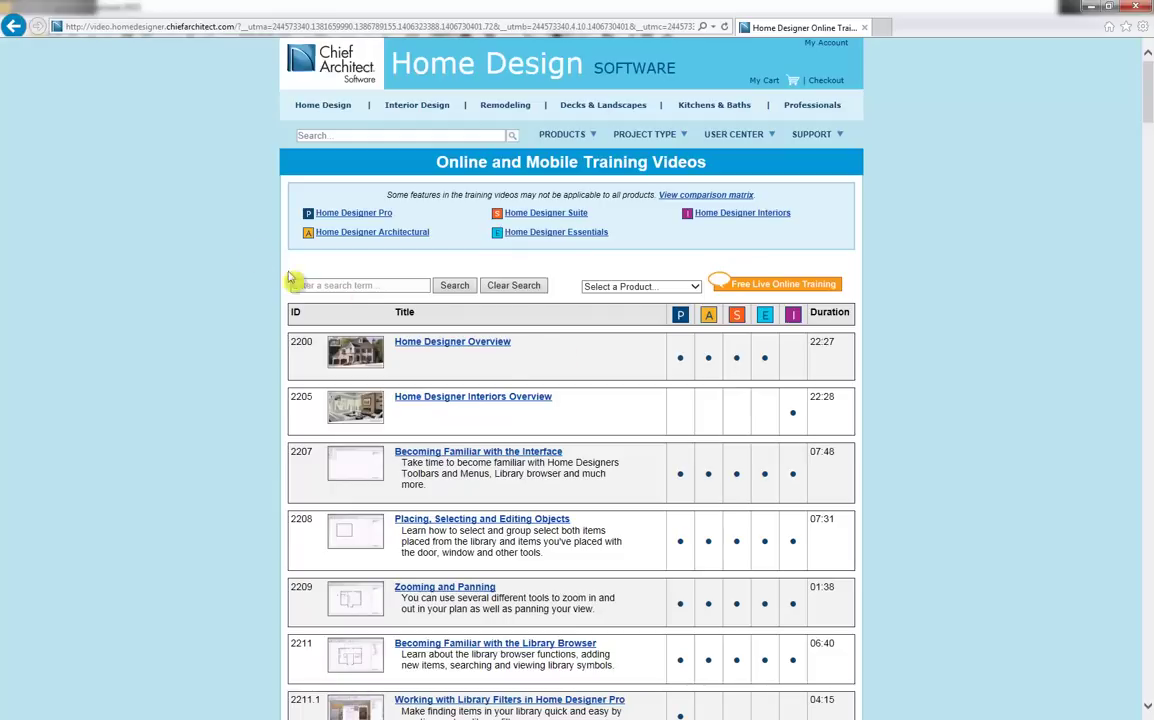
left_click(13, 26)
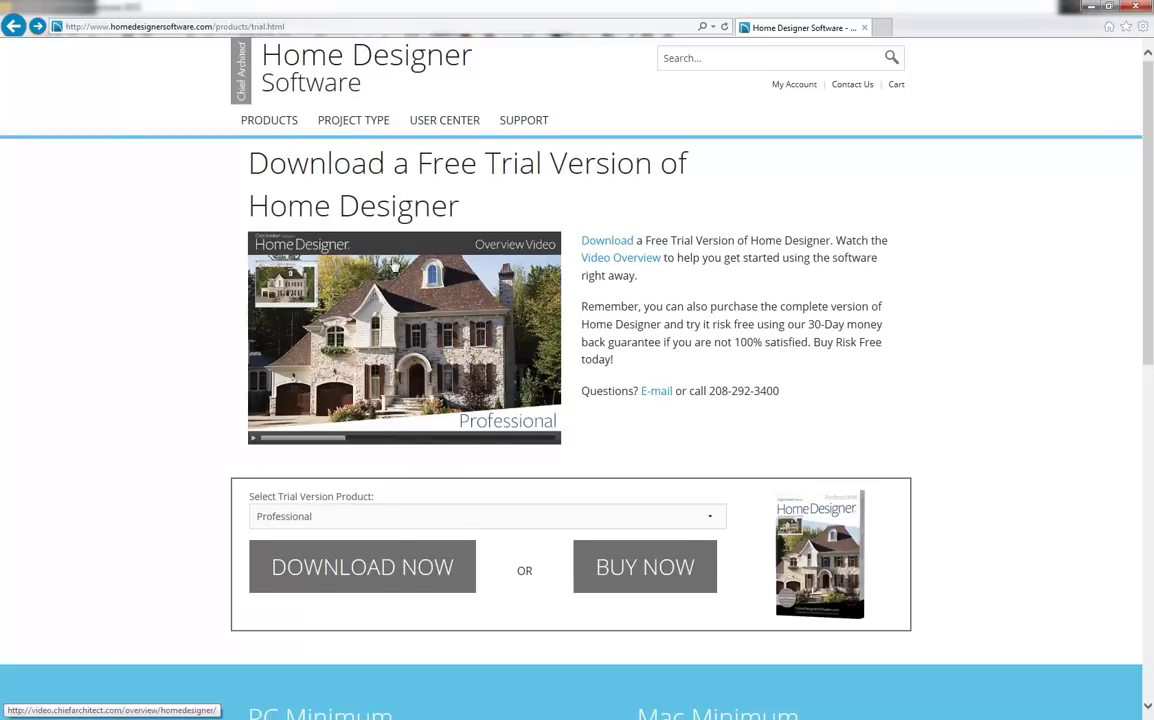
View the Samples Gallery and the 3D Library catalog downloads, and return to the gallery page
mouse_move(463, 136)
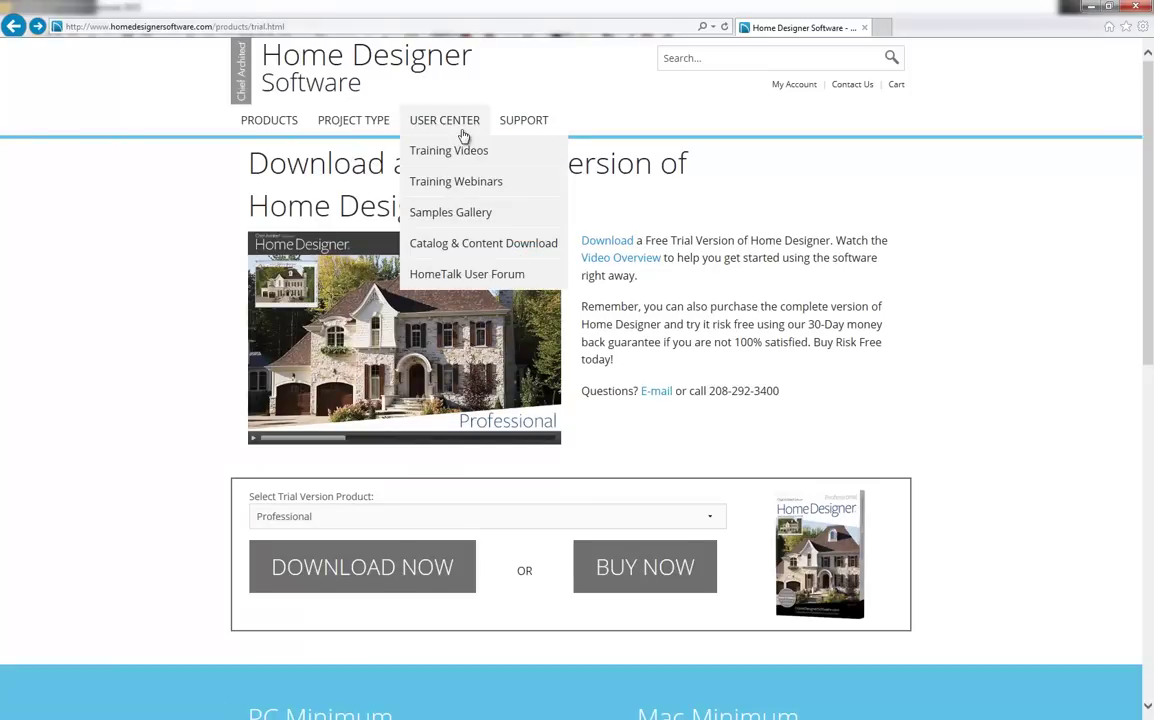
left_click(547, 219)
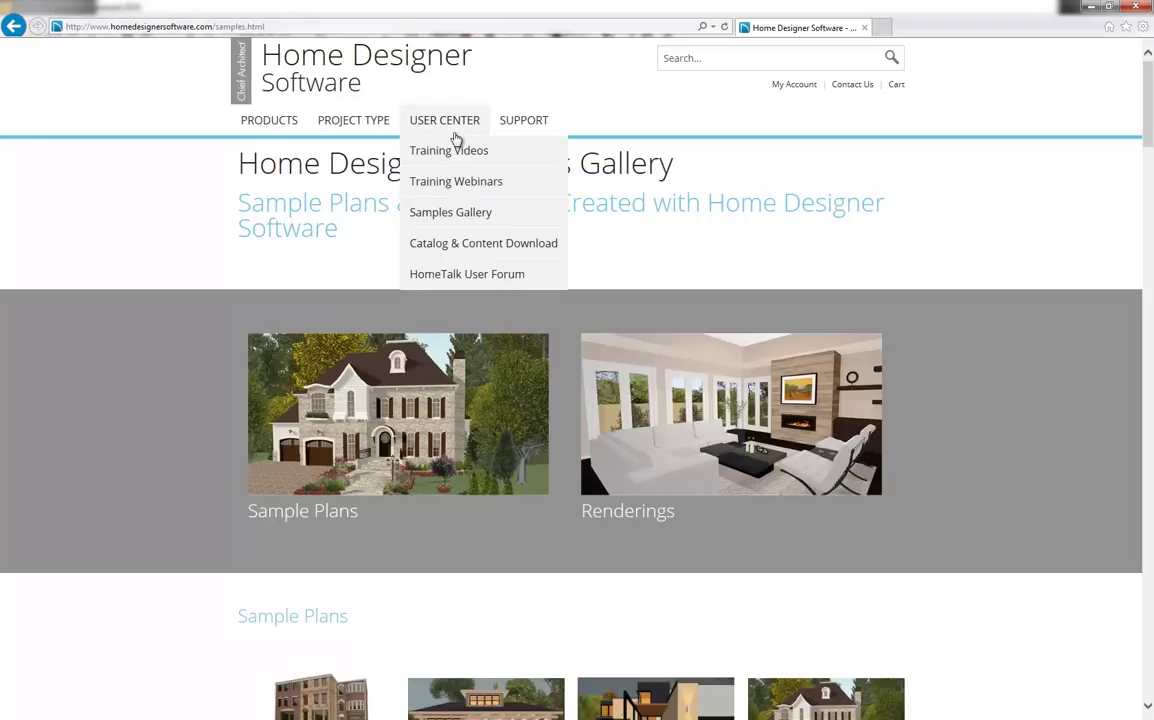
left_click(542, 245)
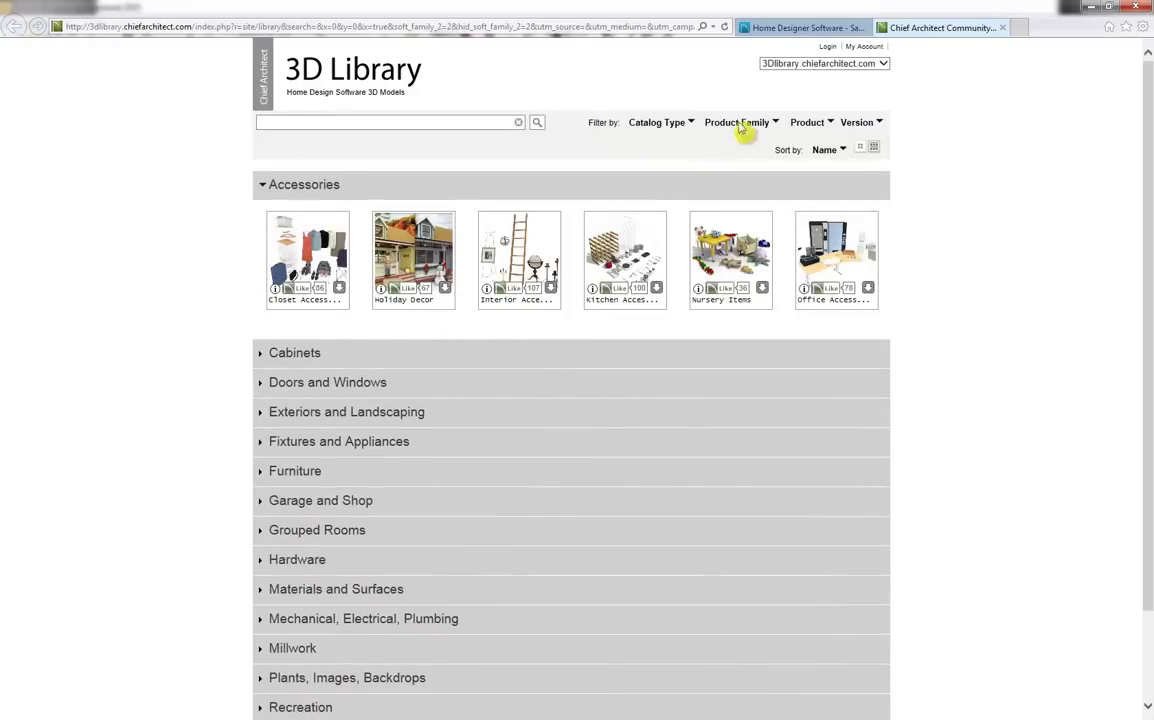
left_click(765, 28)
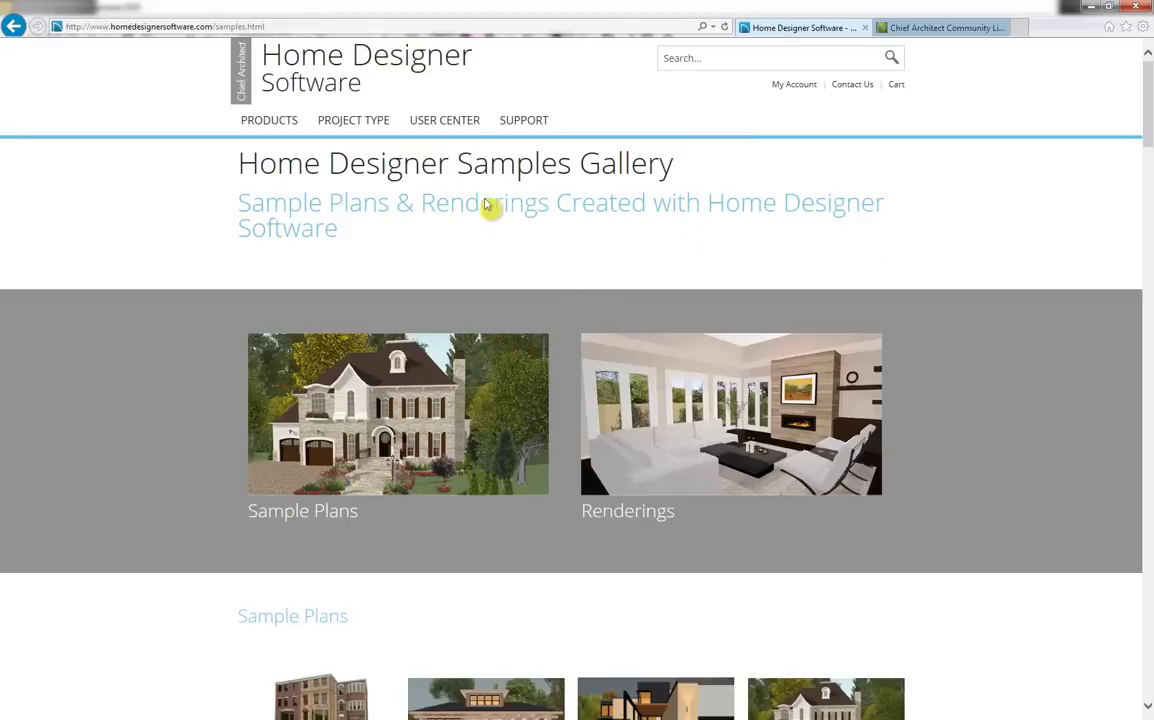
Open the Knowledge Base from the website's Support page
mouse_move(443, 126)
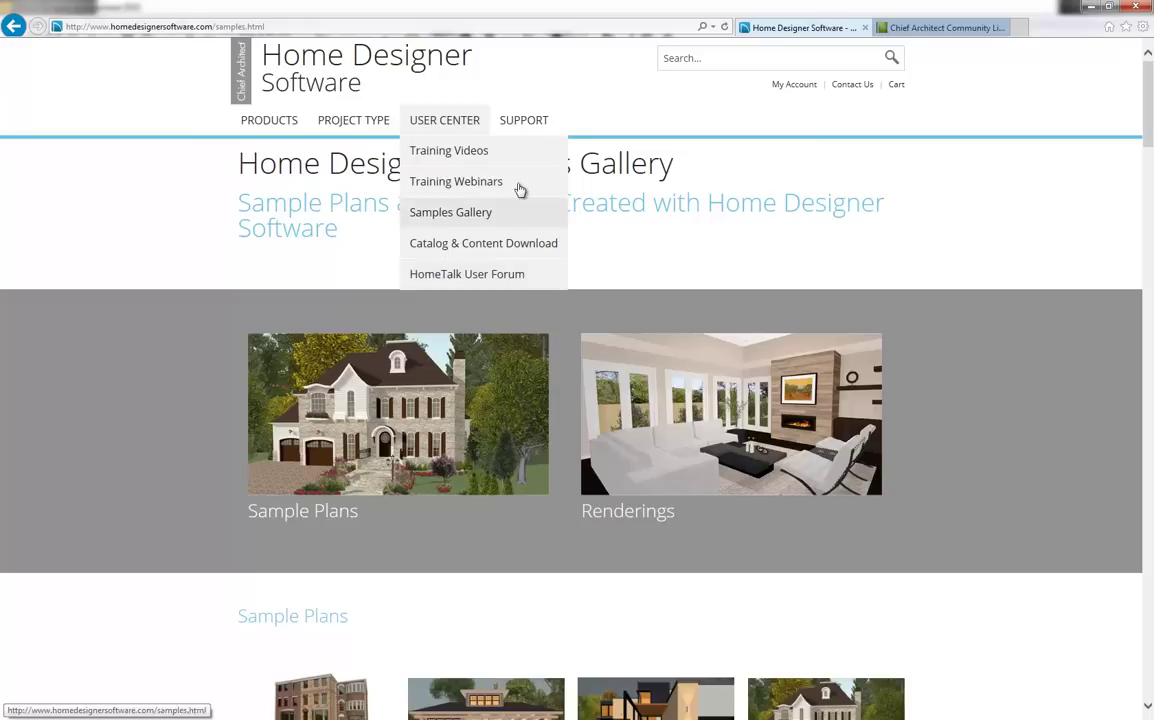
left_click(526, 123)
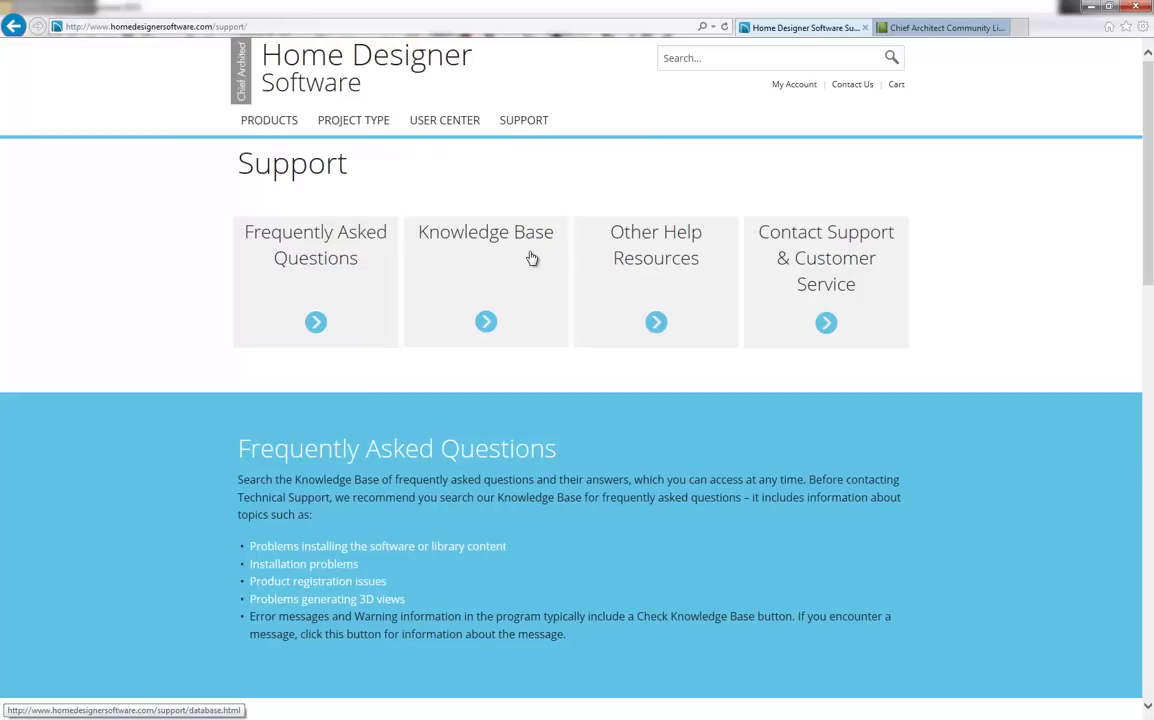
left_click(507, 259)
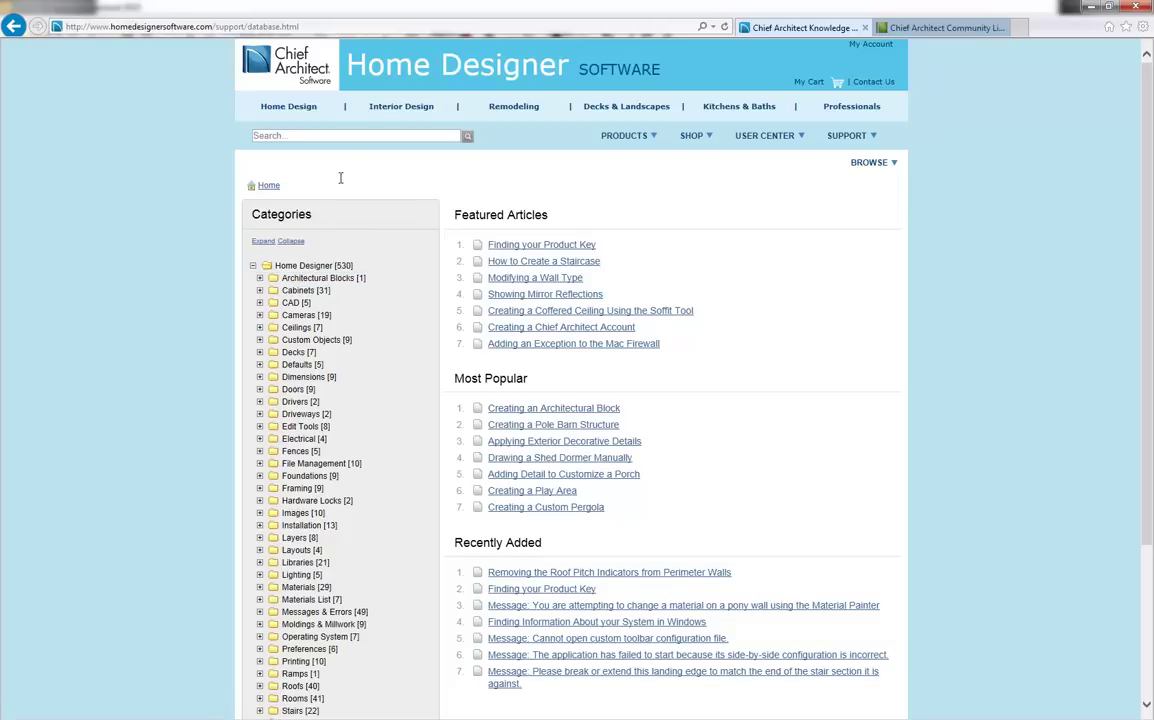
Search the Knowledge Base for "a frame" and read the article Building an A-Frame Structure
left_click(323, 134)
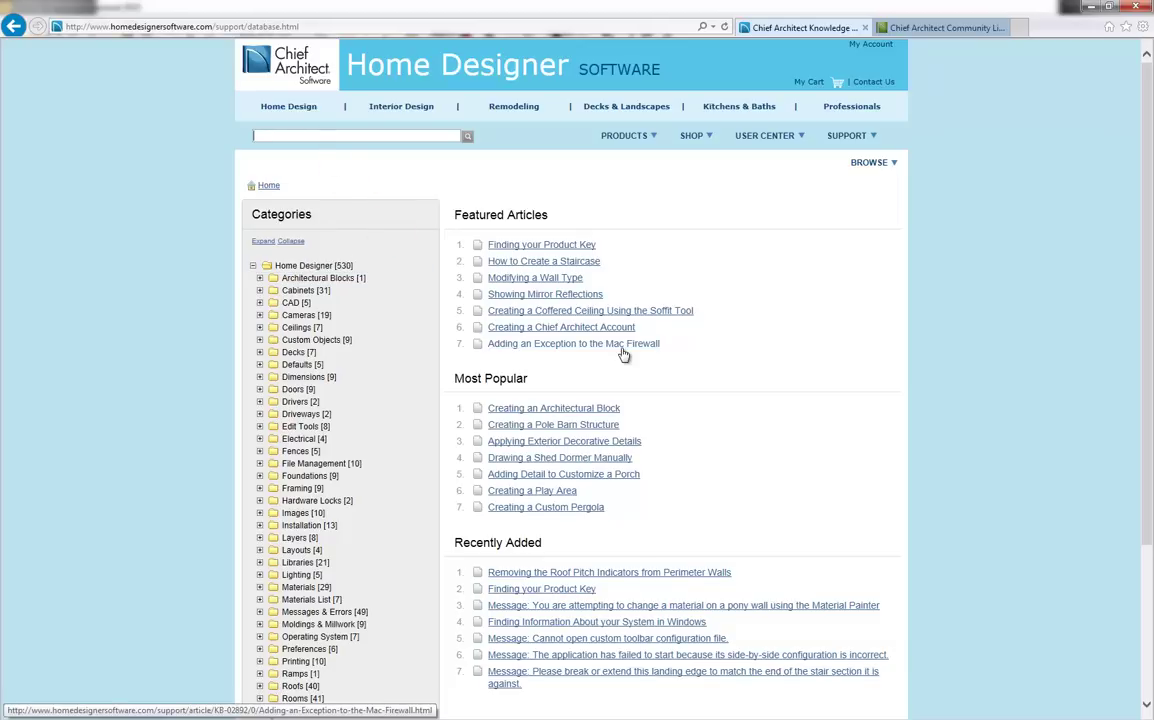
type("a frame")
key("Return")
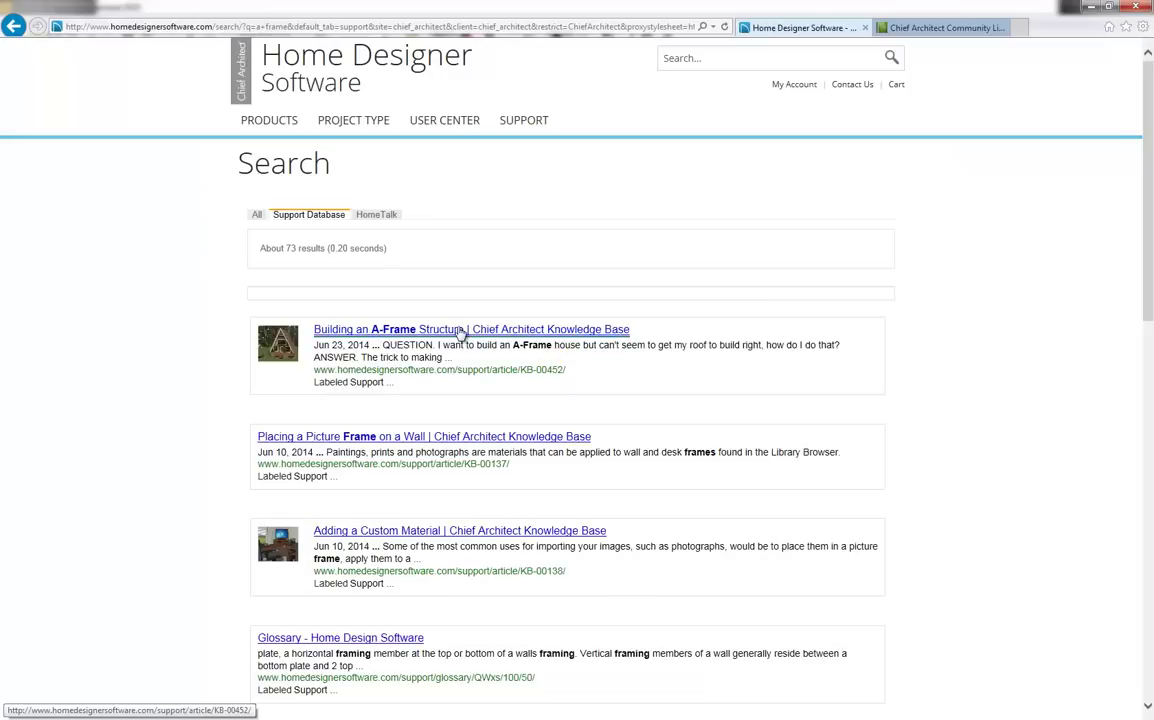
left_click(461, 331)
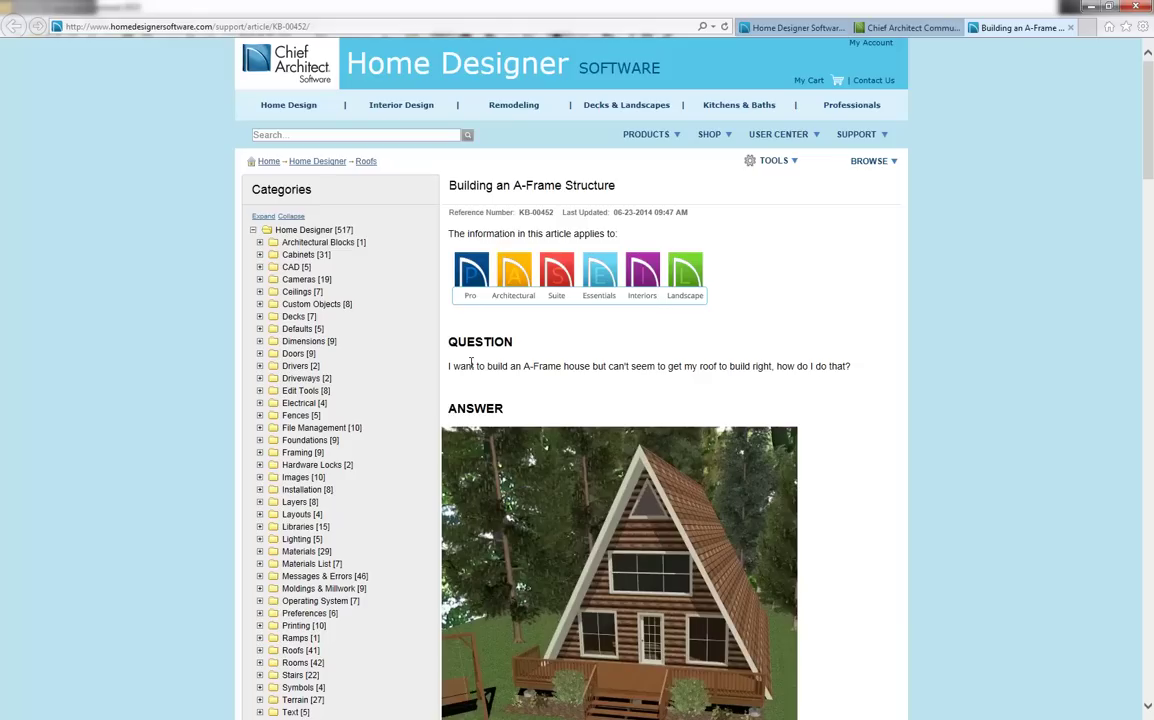
scroll(655, 429, "down", 3)
scroll(655, 429, "down", 1)
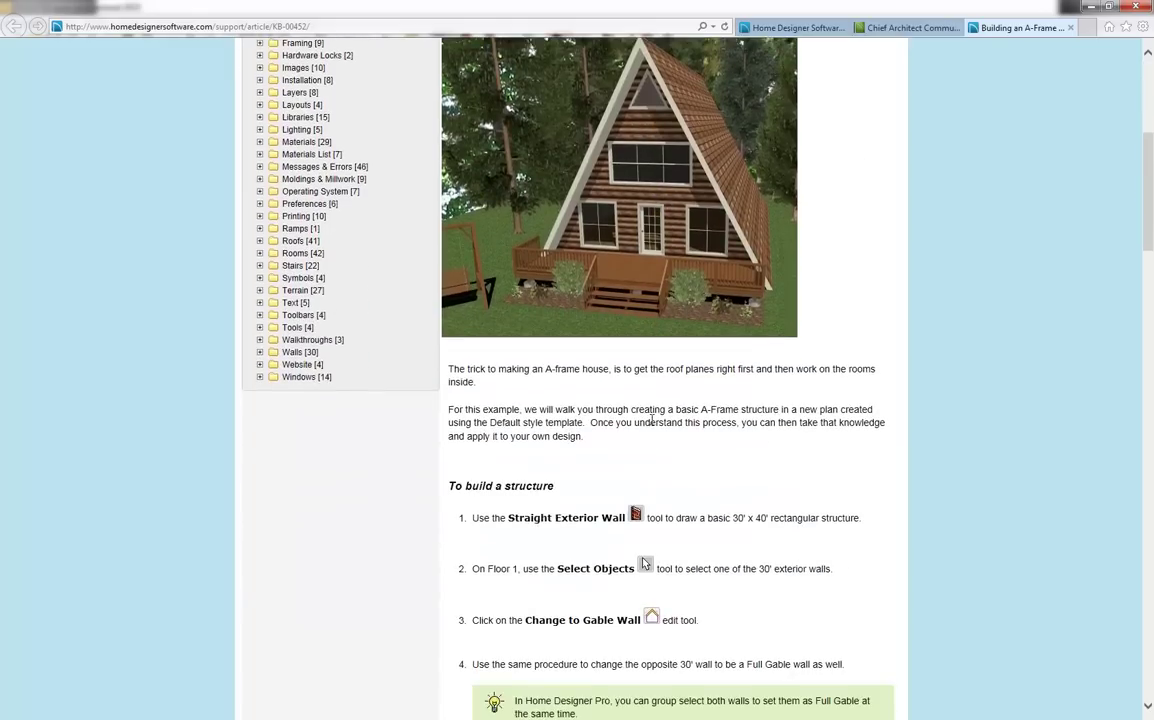